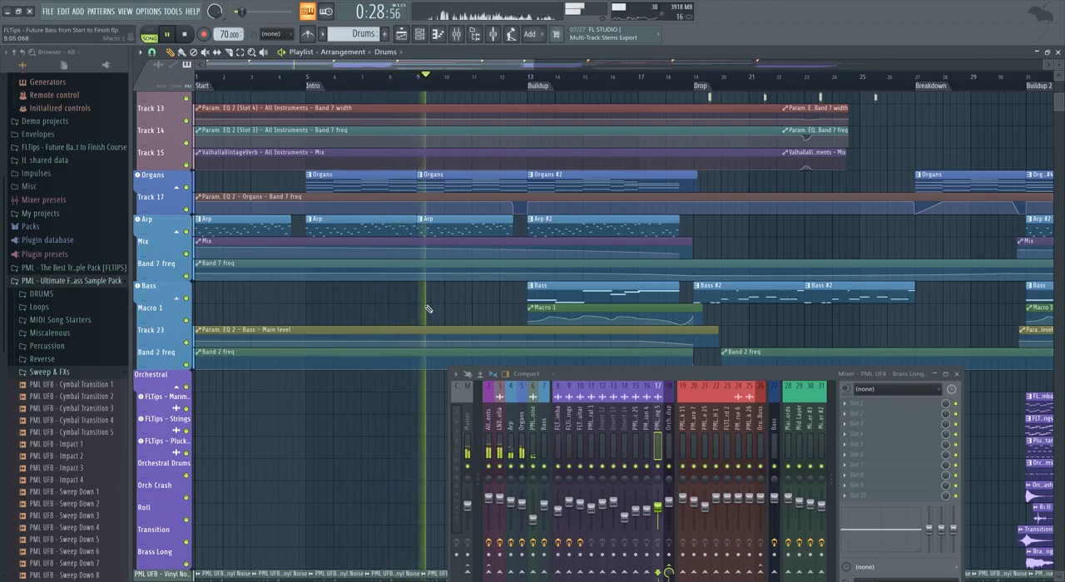
Adjust the Arp's Band 7 freq automation by lowering the point near bar 5 slightly and repositioning the point at the Buildup.
{"action": "scroll", "coordinate": [433, 274], "scroll_direction": "up", "scroll_amount": 3}
{"action": "left_click_drag", "start_coordinate": [436, 234], "coordinate": [437, 238]}
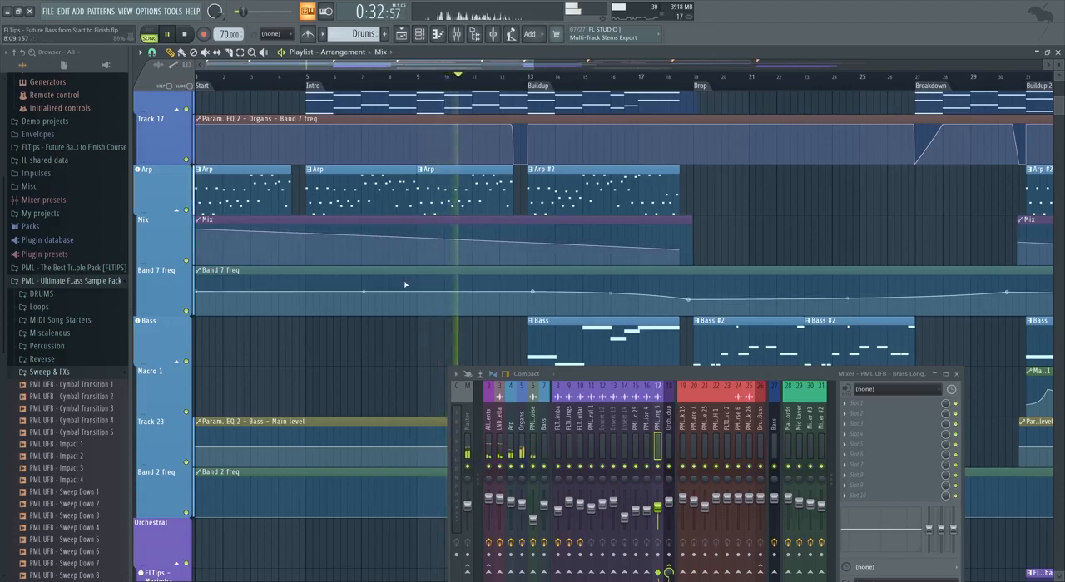
{"action": "scroll", "coordinate": [399, 293], "scroll_direction": "down", "scroll_amount": 3}
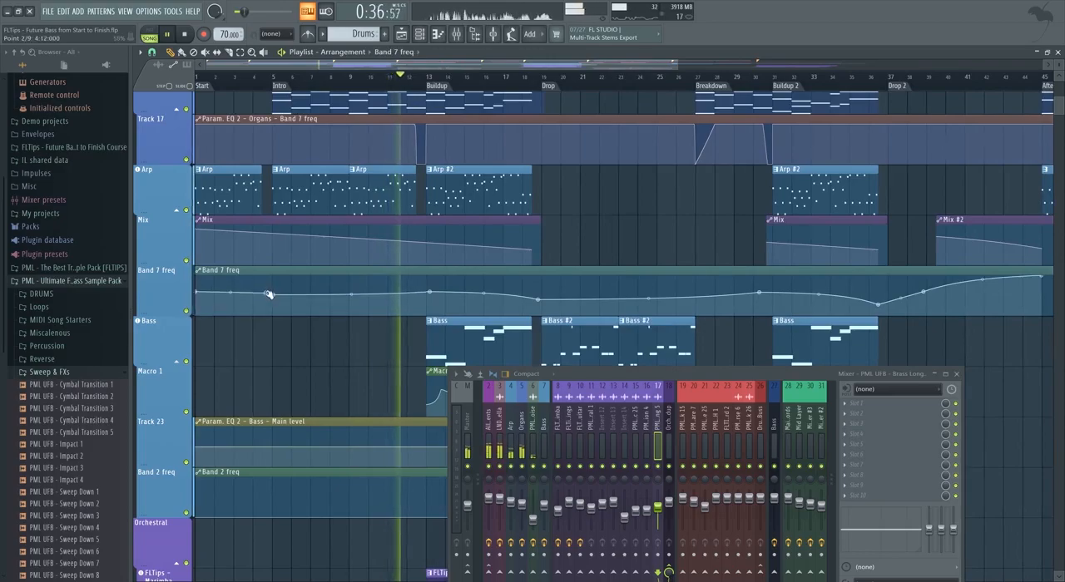
{"action": "left_click_drag", "start_coordinate": [274, 294], "coordinate": [273, 298]}
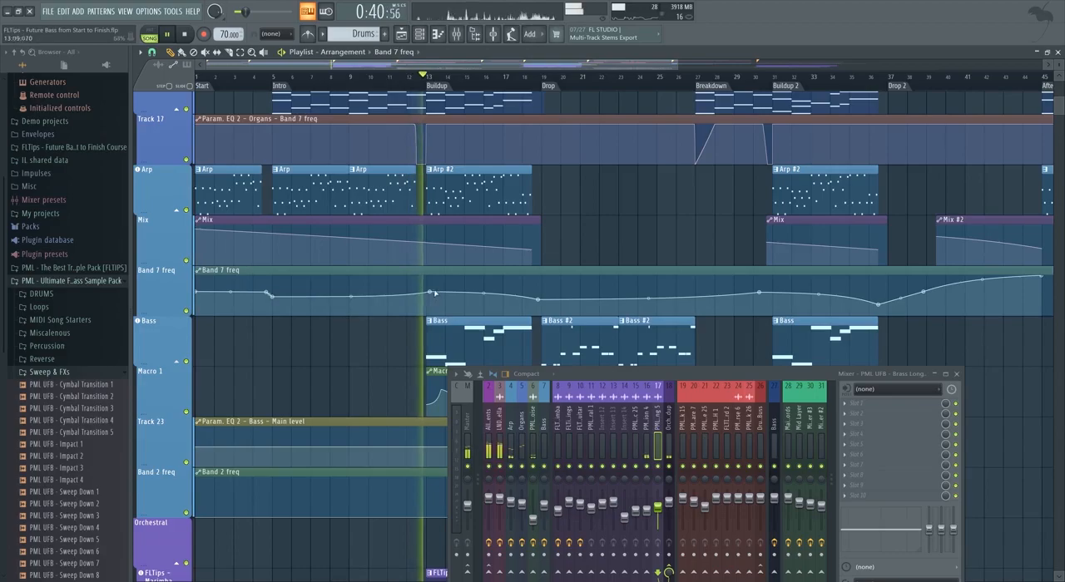
{"action": "scroll", "coordinate": [437, 293], "scroll_direction": "up", "scroll_amount": 5}
{"action": "left_click_drag", "start_coordinate": [441, 289], "coordinate": [435, 295]}
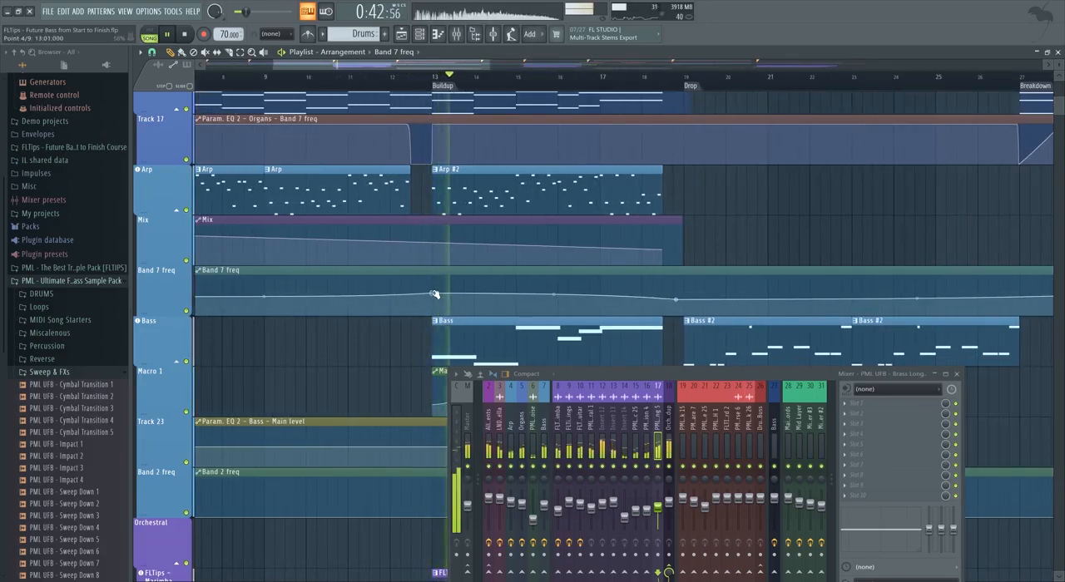
Mute the FLTips - Pluck Guitar track in the Orchestral group.
{"action": "scroll", "coordinate": [434, 295], "scroll_direction": "down", "scroll_amount": 3}
{"action": "scroll", "coordinate": [460, 280], "scroll_direction": "down", "scroll_amount": 4}
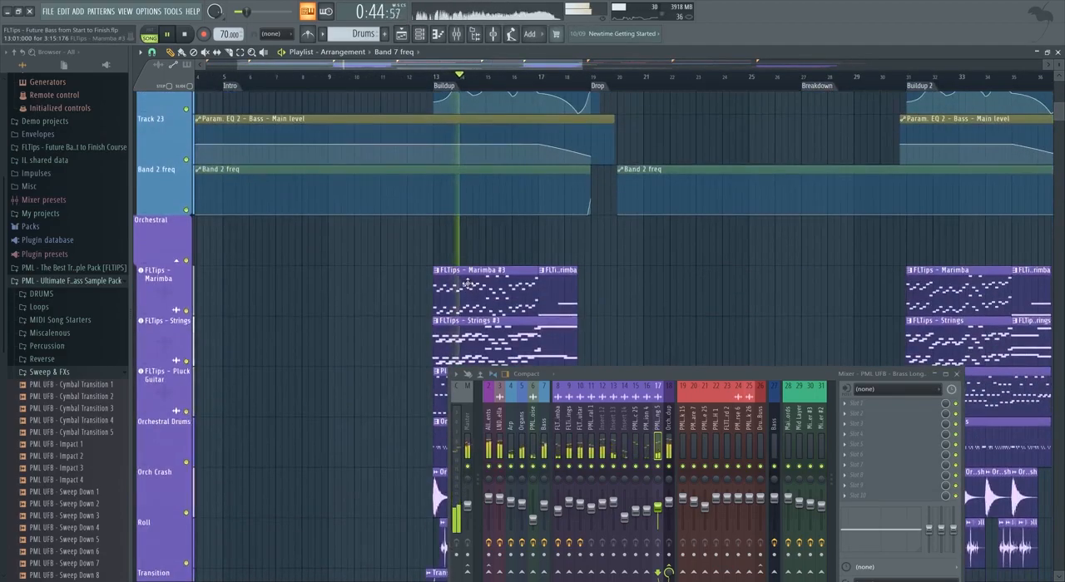
{"action": "scroll", "coordinate": [461, 280], "scroll_direction": "down", "scroll_amount": 1}
{"action": "scroll", "coordinate": [499, 283], "scroll_direction": "down", "scroll_amount": 4}
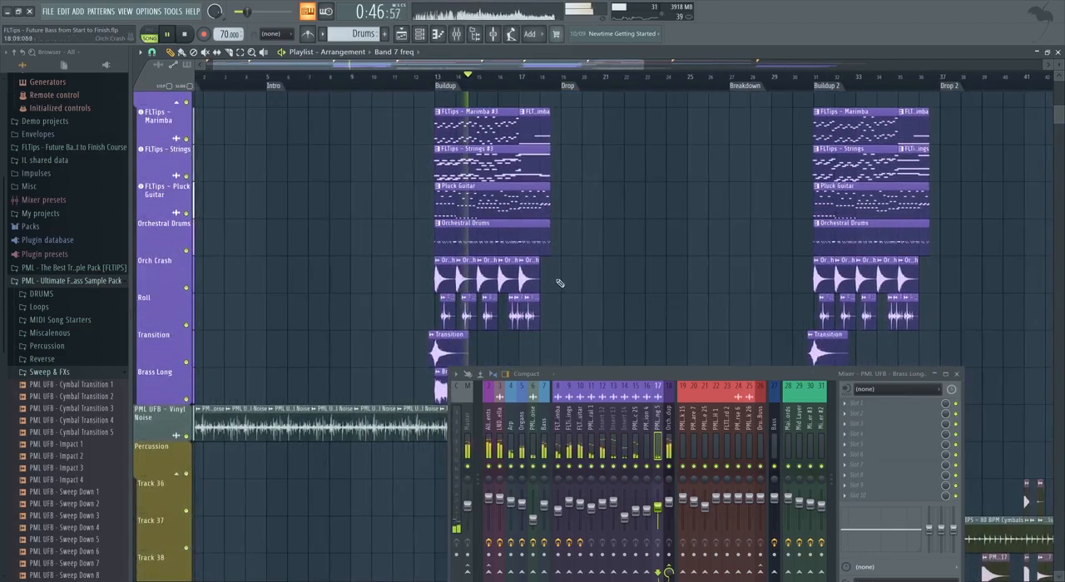
{"action": "left_click", "coordinate": [185, 212]}
Listen to the Buildup and examine how the remaining orchestral tracks are arranged across it.
{"action": "scroll", "coordinate": [571, 230], "scroll_direction": "up", "scroll_amount": 1}
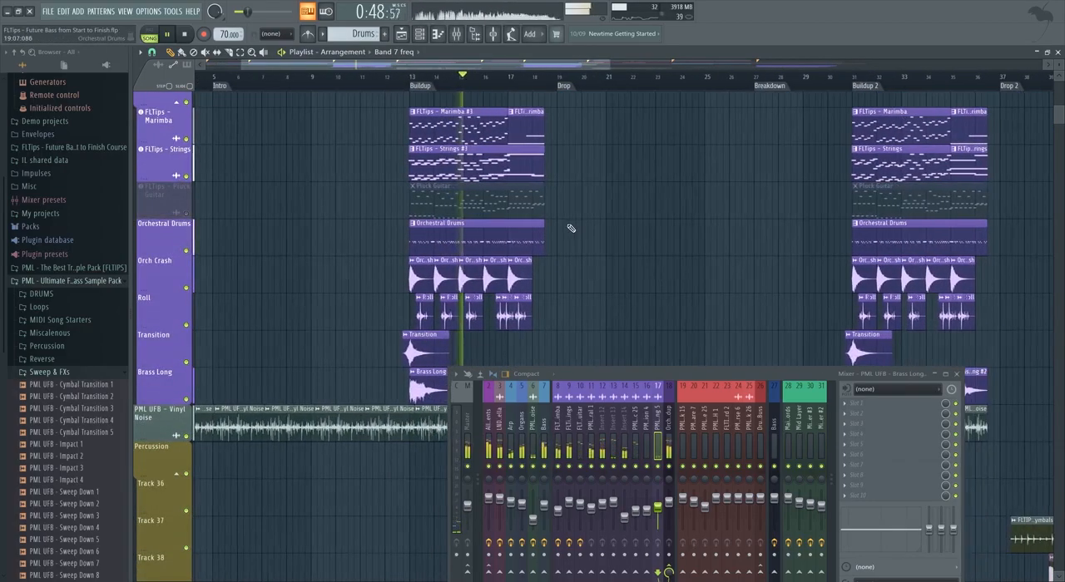
{"action": "scroll", "coordinate": [597, 238], "scroll_direction": "up", "scroll_amount": 1}
{"action": "scroll", "coordinate": [561, 242], "scroll_direction": "up", "scroll_amount": 1}
{"action": "scroll", "coordinate": [590, 245], "scroll_direction": "up", "scroll_amount": 1}
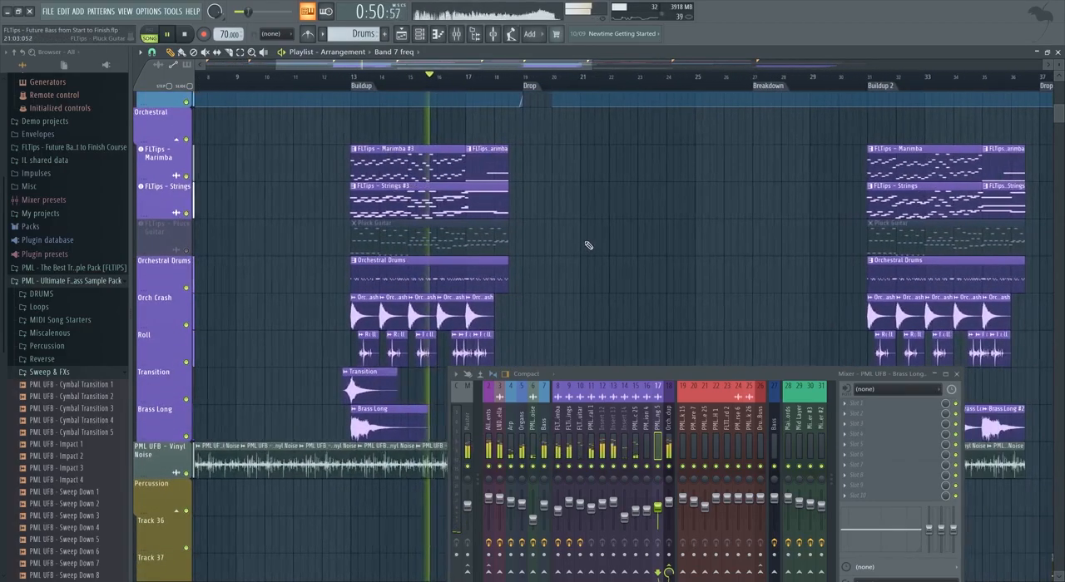
{"action": "scroll", "coordinate": [544, 261], "scroll_direction": "up", "scroll_amount": 1}
{"action": "scroll", "coordinate": [548, 261], "scroll_direction": "down", "scroll_amount": 1}
{"action": "scroll", "coordinate": [388, 264], "scroll_direction": "down", "scroll_amount": 3}
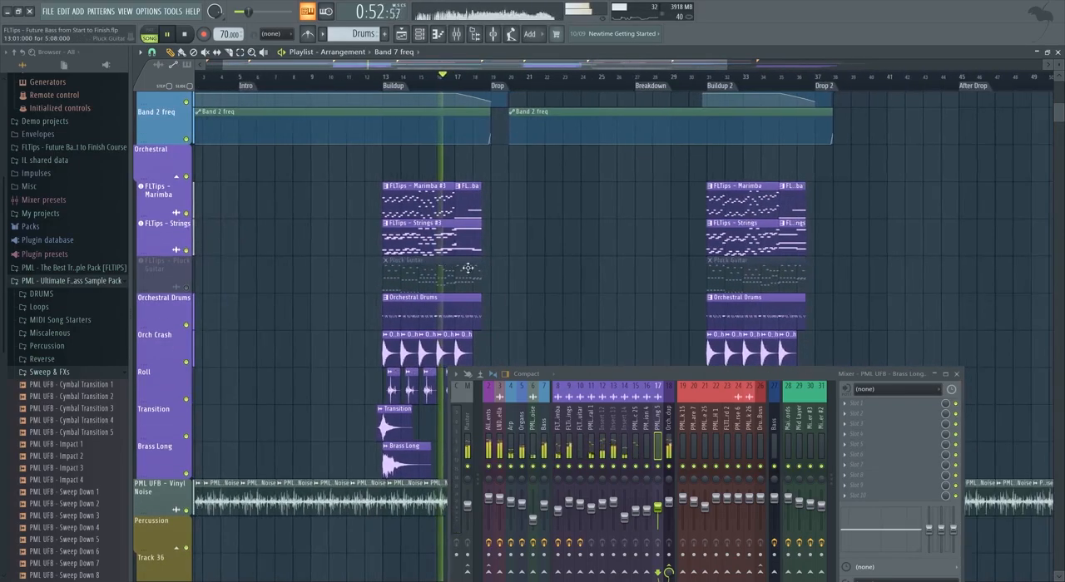
{"action": "scroll", "coordinate": [556, 286], "scroll_direction": "up", "scroll_amount": 3}
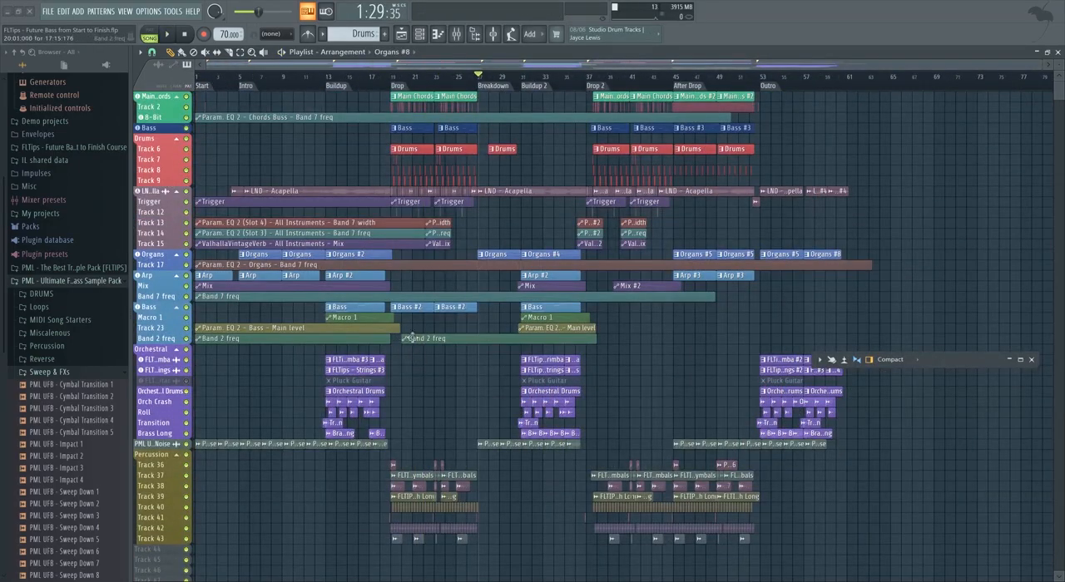
Restore the collapsed mixer window and look over the arrangement from the drum tracks down to the orchestral tracks.
{"action": "left_click", "coordinate": [1009, 360]}
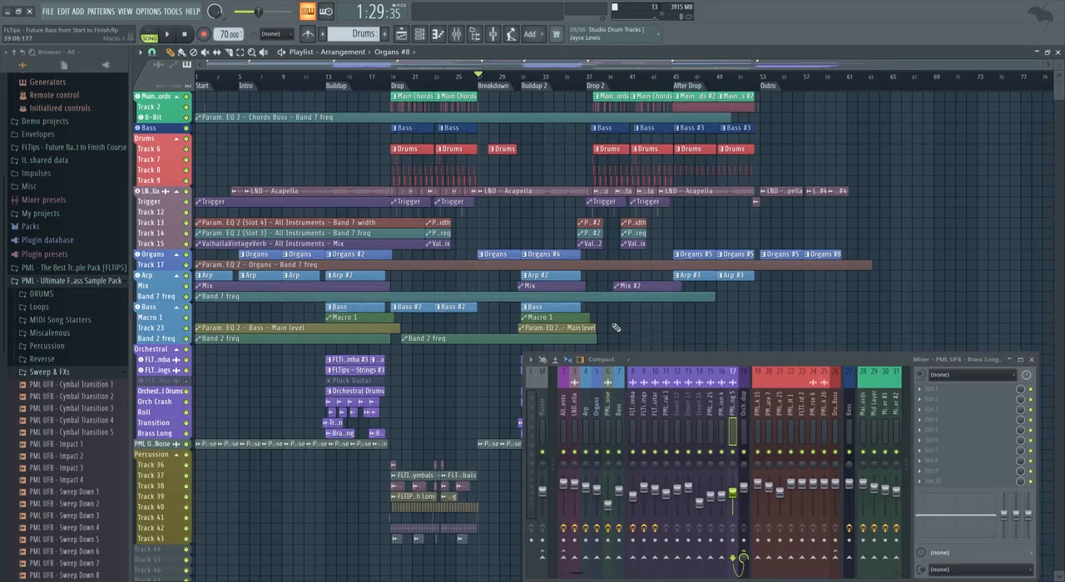
{"action": "scroll", "coordinate": [616, 328], "scroll_direction": "up", "scroll_amount": 5}
{"action": "scroll", "coordinate": [527, 284], "scroll_direction": "up", "scroll_amount": 2}
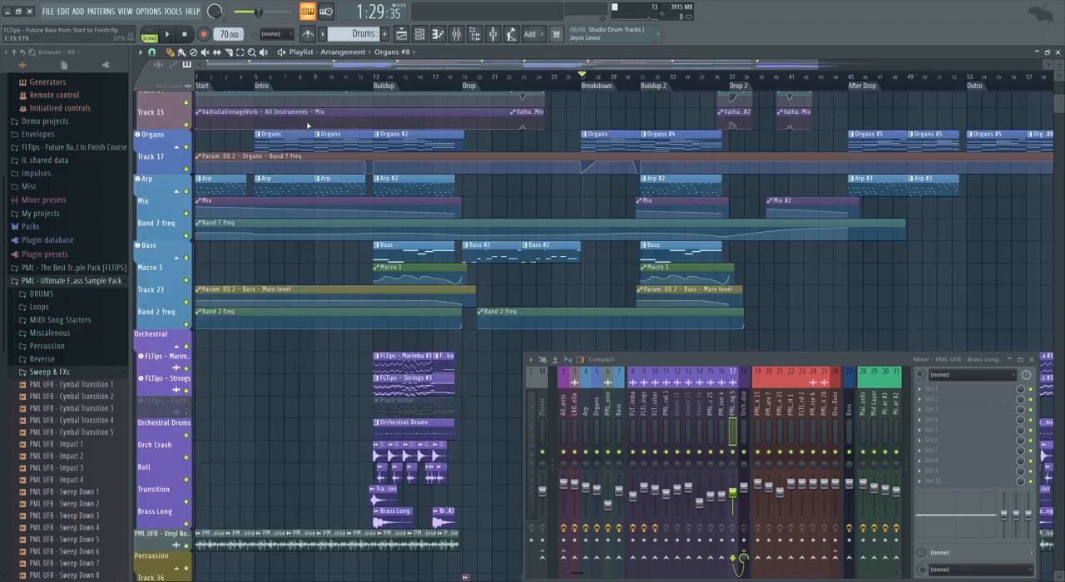
{"action": "scroll", "coordinate": [456, 207], "scroll_direction": "up", "scroll_amount": 6}
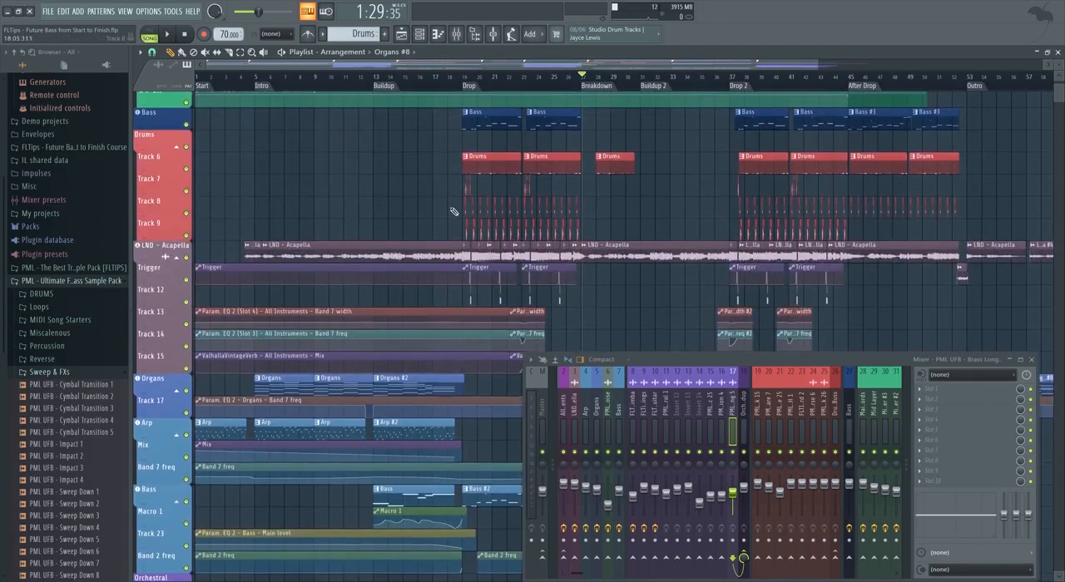
{"action": "scroll", "coordinate": [418, 216], "scroll_direction": "down", "scroll_amount": 6}
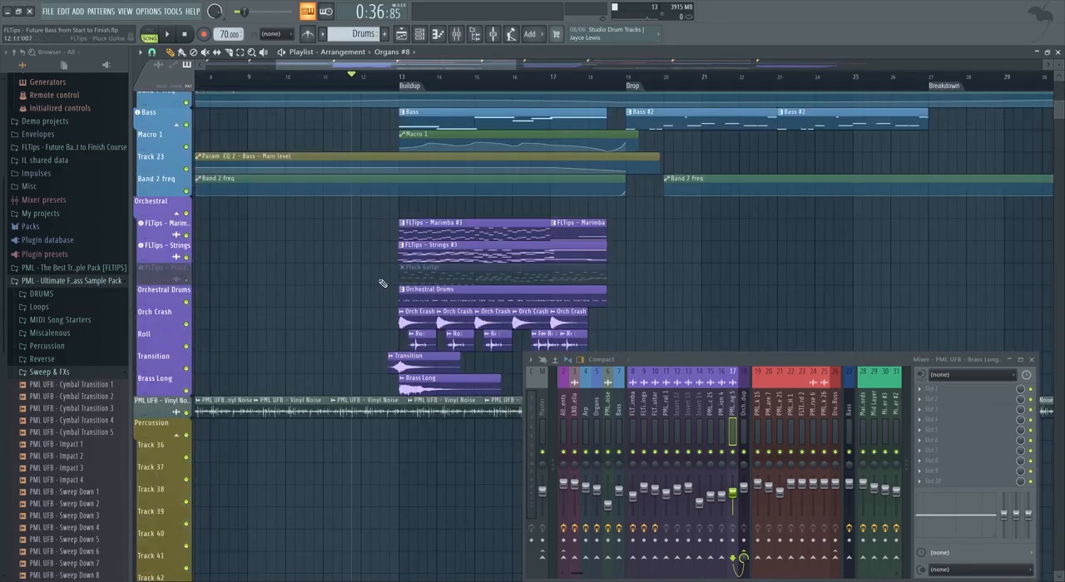
{"action": "scroll", "coordinate": [379, 296], "scroll_direction": "down", "scroll_amount": 3}
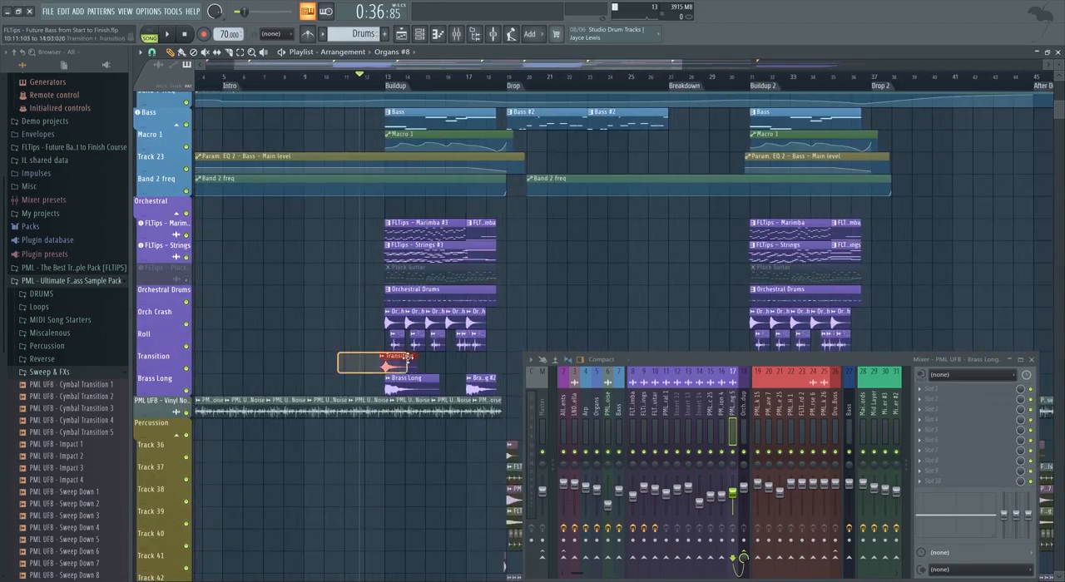
Select all Vinyl Noise clips across the arrangement, followed by all Transition clips in the Orchestral group.
{"action": "scroll", "coordinate": [356, 356], "scroll_direction": "down", "scroll_amount": 4}
{"action": "scroll", "coordinate": [357, 347], "scroll_direction": "down", "scroll_amount": 4}
{"action": "left_click_drag", "start_coordinate": [320, 413], "coordinate": [851, 194]}
{"action": "scroll", "coordinate": [851, 199], "scroll_direction": "up", "scroll_amount": 4}
{"action": "left_click_drag", "start_coordinate": [872, 261], "coordinate": [204, 300]}
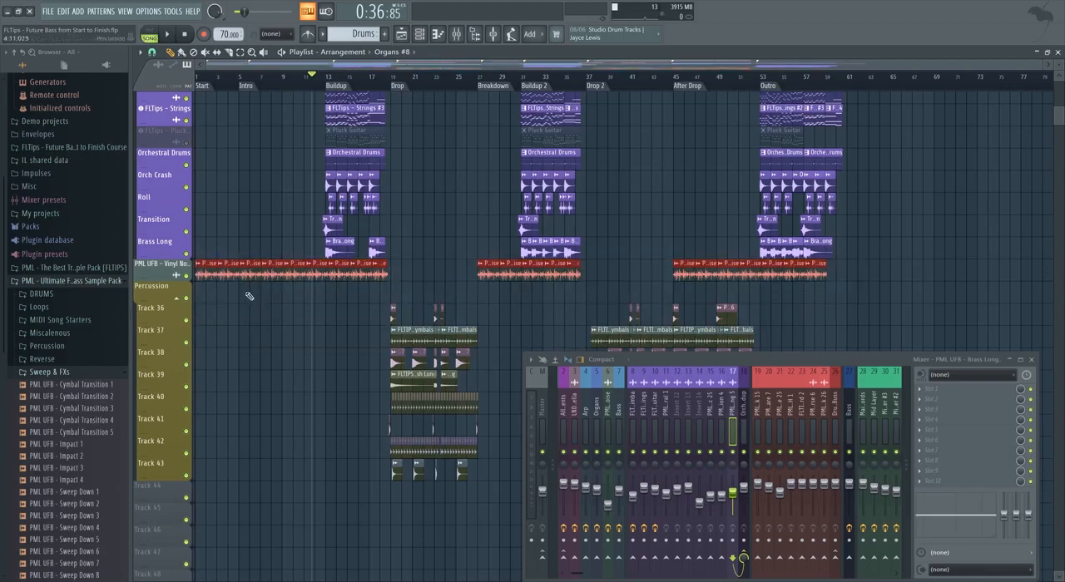
{"action": "scroll", "coordinate": [311, 341], "scroll_direction": "up", "scroll_amount": 4}
{"action": "left_click_drag", "start_coordinate": [295, 323], "coordinate": [870, 314]}
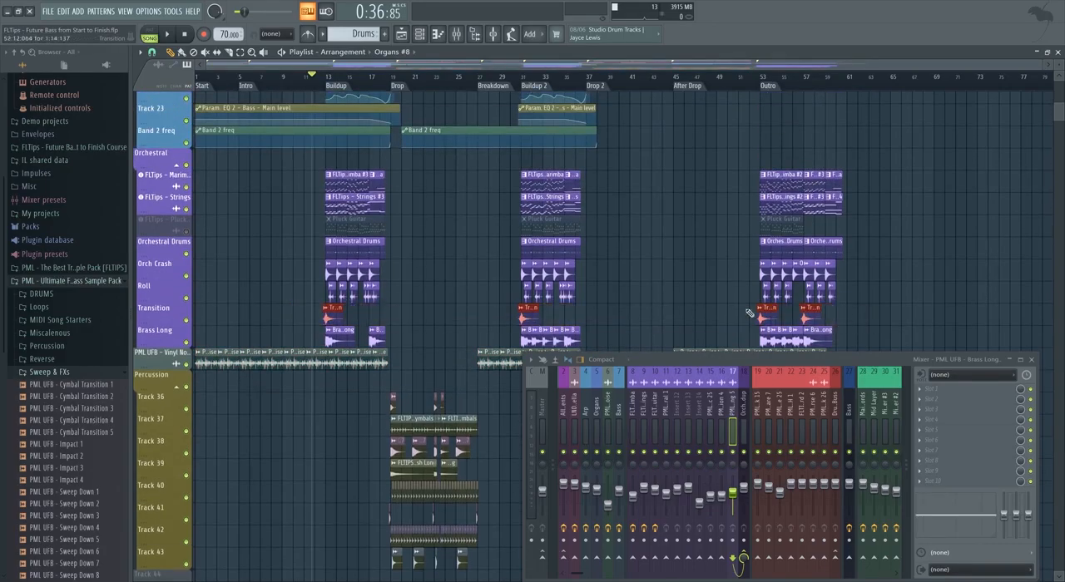
Play the song briefly from the beginning and review the vocal, automation and Arp tracks in the Start section.
{"action": "scroll", "coordinate": [426, 307], "scroll_direction": "up", "scroll_amount": 8}
{"action": "scroll", "coordinate": [349, 312], "scroll_direction": "up", "scroll_amount": 9}
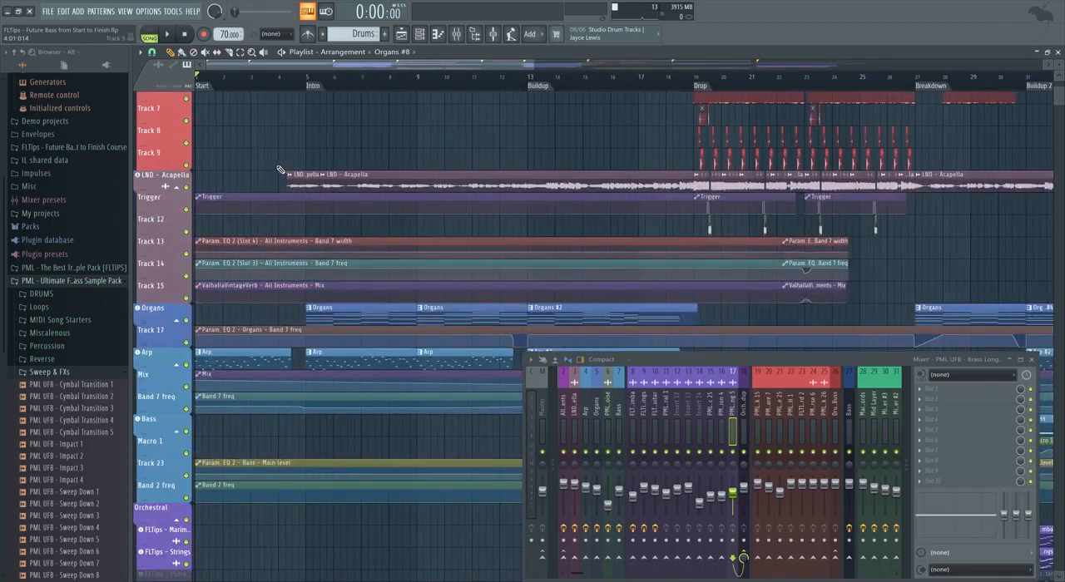
{"action": "scroll", "coordinate": [252, 217], "scroll_direction": "up", "scroll_amount": 1}
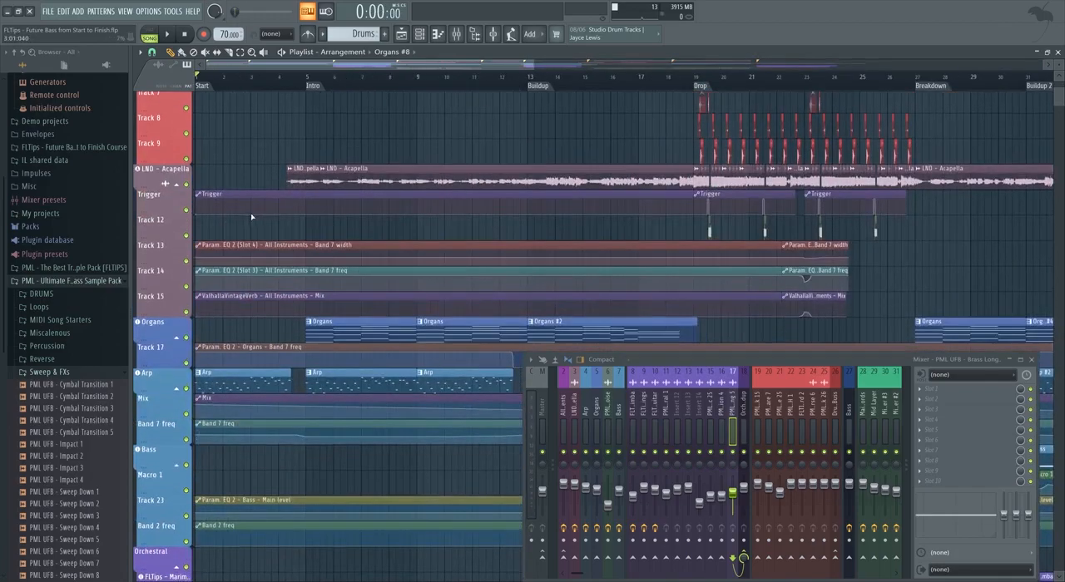
{"action": "key", "text": "space"}
{"action": "scroll", "coordinate": [214, 217], "scroll_direction": "down", "scroll_amount": 5}
{"action": "scroll", "coordinate": [215, 217], "scroll_direction": "up", "scroll_amount": 1}
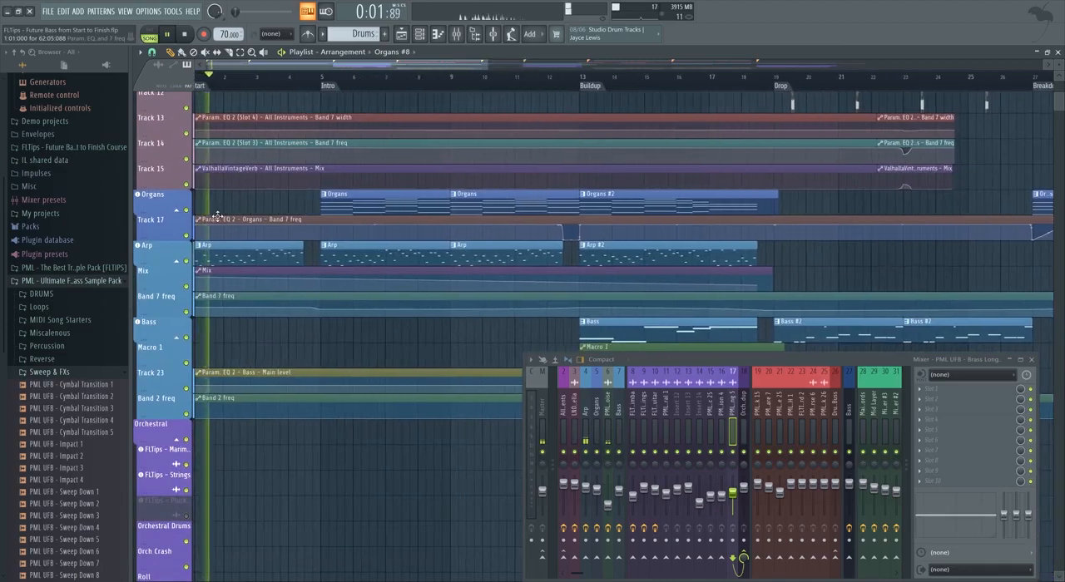
{"action": "scroll", "coordinate": [218, 217], "scroll_direction": "up", "scroll_amount": 1}
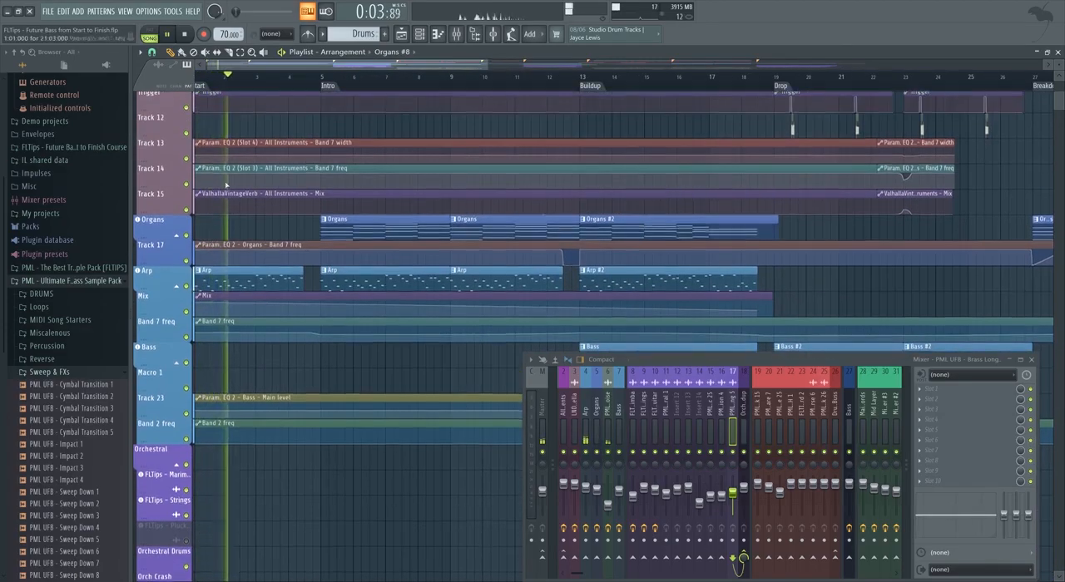
{"action": "scroll", "coordinate": [241, 76], "scroll_direction": "up", "scroll_amount": 3}
{"action": "key", "text": "space"}
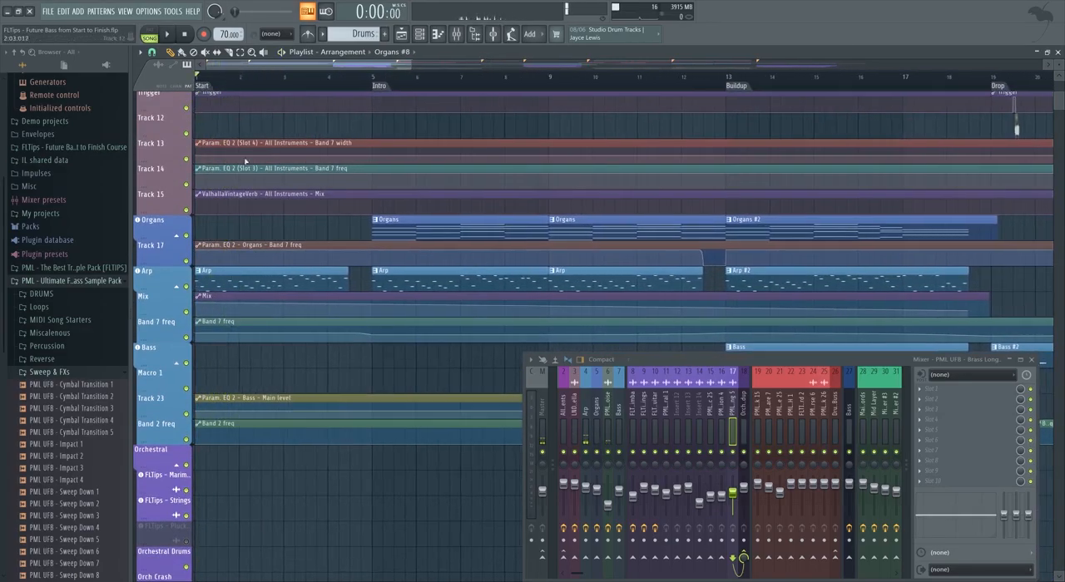
{"action": "scroll", "coordinate": [268, 88], "scroll_direction": "up", "scroll_amount": 1}
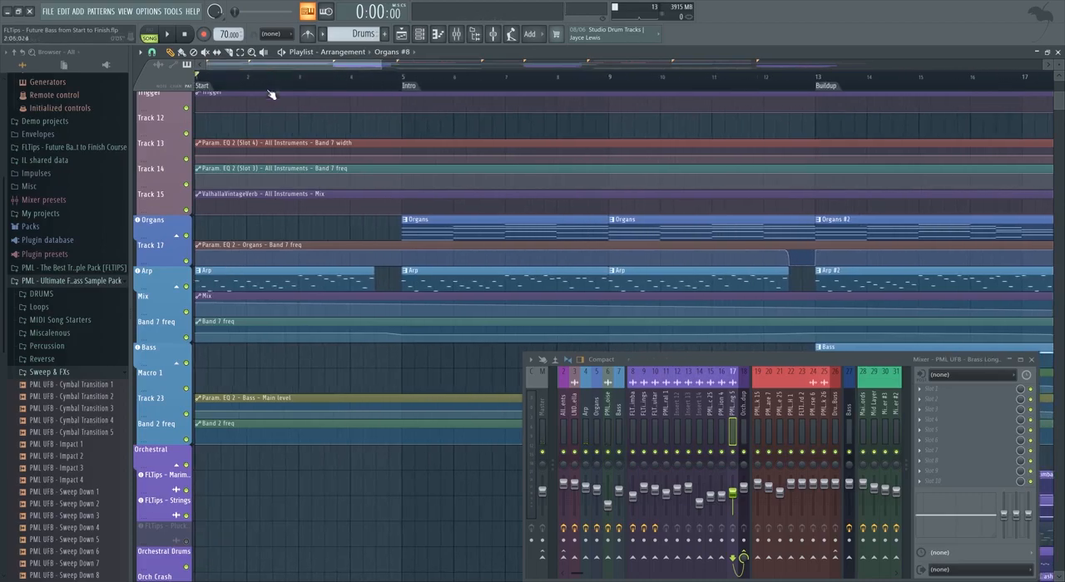
{"action": "scroll", "coordinate": [301, 266], "scroll_direction": "up", "scroll_amount": 4}
{"action": "scroll", "coordinate": [291, 266], "scroll_direction": "up", "scroll_amount": 2}
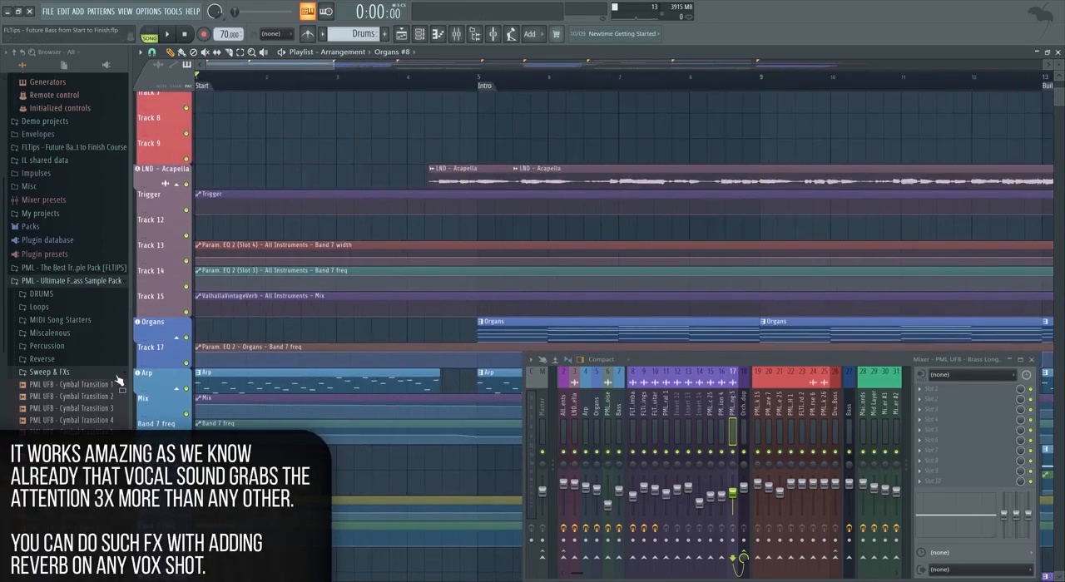
Add the PML UFB - Vox Shot sample from the Miscalenous folder to Track 45, starting at about bar 2.
{"action": "scroll", "coordinate": [116, 391], "scroll_direction": "down", "scroll_amount": 4}
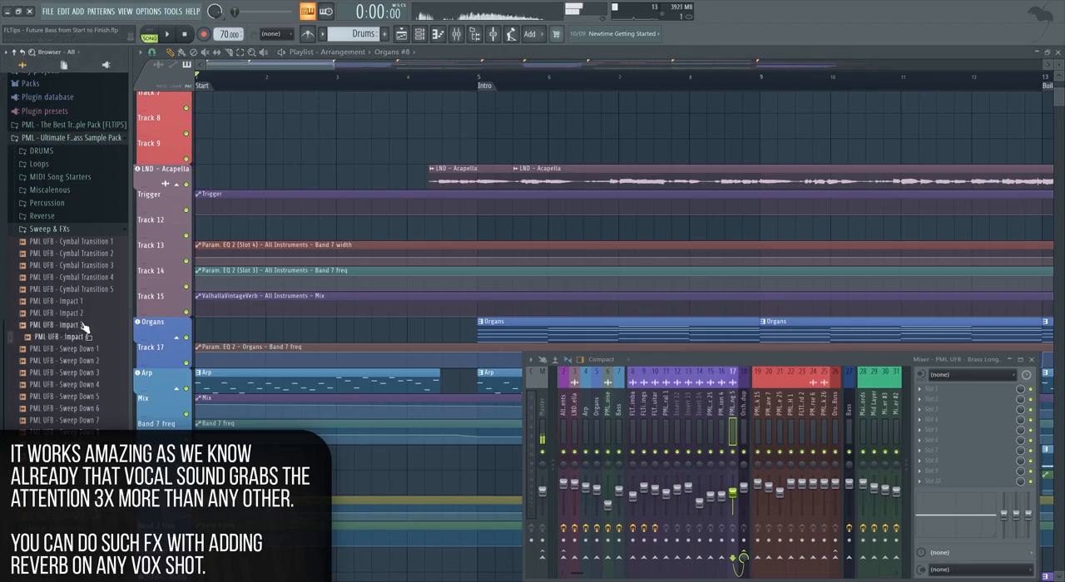
{"action": "left_click", "coordinate": [84, 291]}
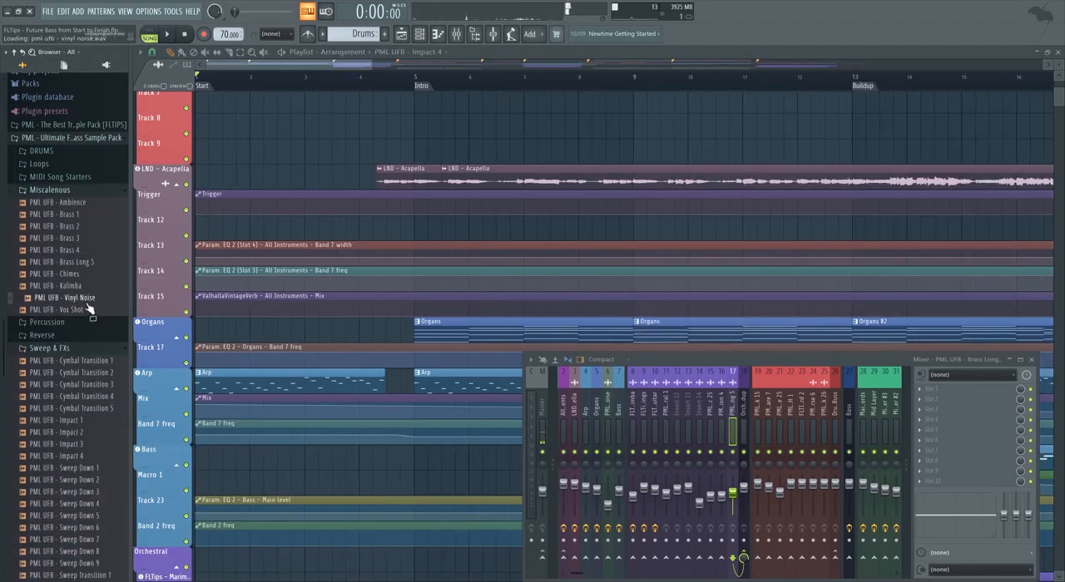
{"action": "scroll", "coordinate": [242, 309], "scroll_direction": "down", "scroll_amount": 3}
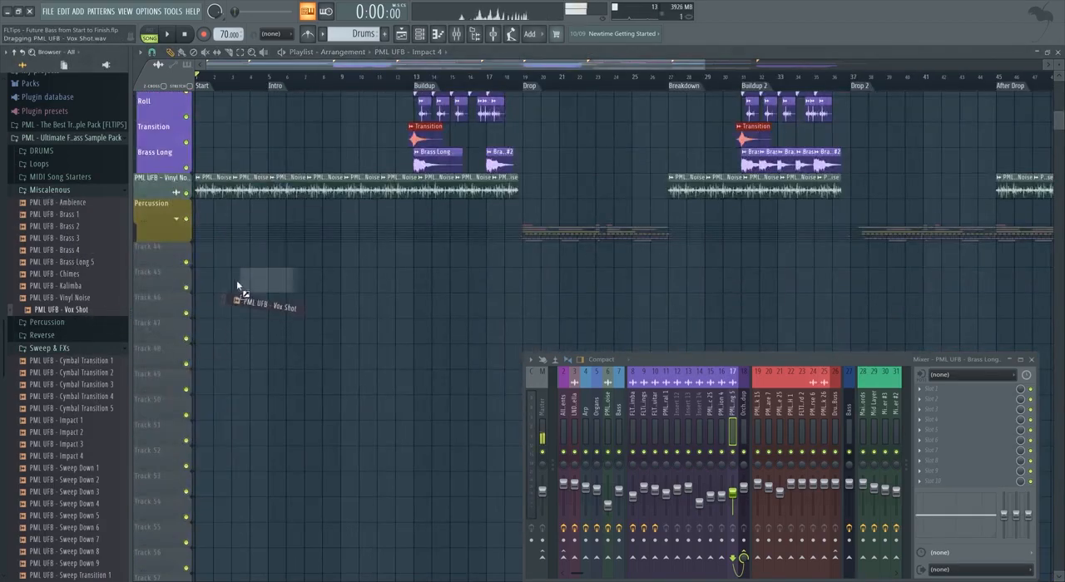
{"action": "left_click_drag", "start_coordinate": [239, 285], "coordinate": [238, 281]}
{"action": "scroll", "coordinate": [240, 270], "scroll_direction": "up", "scroll_amount": 3}
{"action": "scroll", "coordinate": [283, 268], "scroll_direction": "left", "scroll_amount": 1}
{"action": "key", "text": "space"}
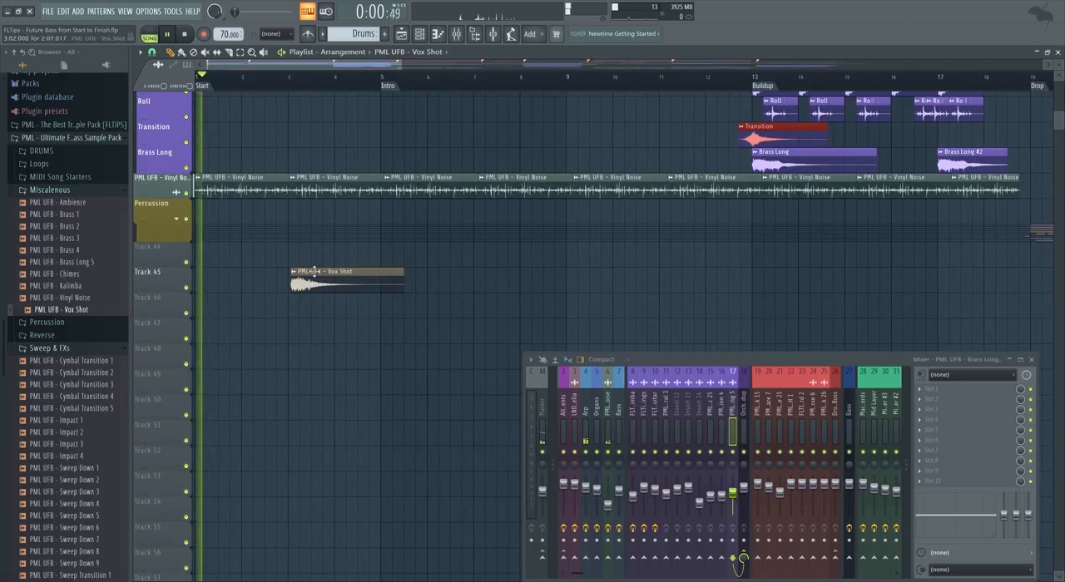
{"action": "left_click_drag", "start_coordinate": [315, 271], "coordinate": [263, 271]}
Reverse the Vox Shot sample in its channel settings and shift its clip slightly earlier on Track 45.
{"action": "right_click", "coordinate": [259, 272]}
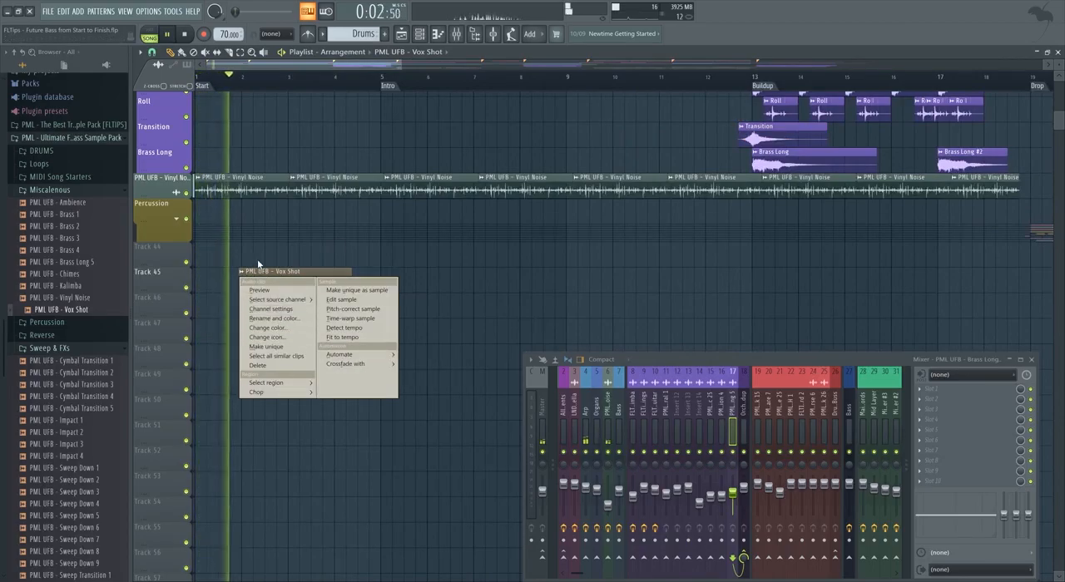
{"action": "left_click", "coordinate": [271, 308]}
{"action": "left_click", "coordinate": [343, 246]}
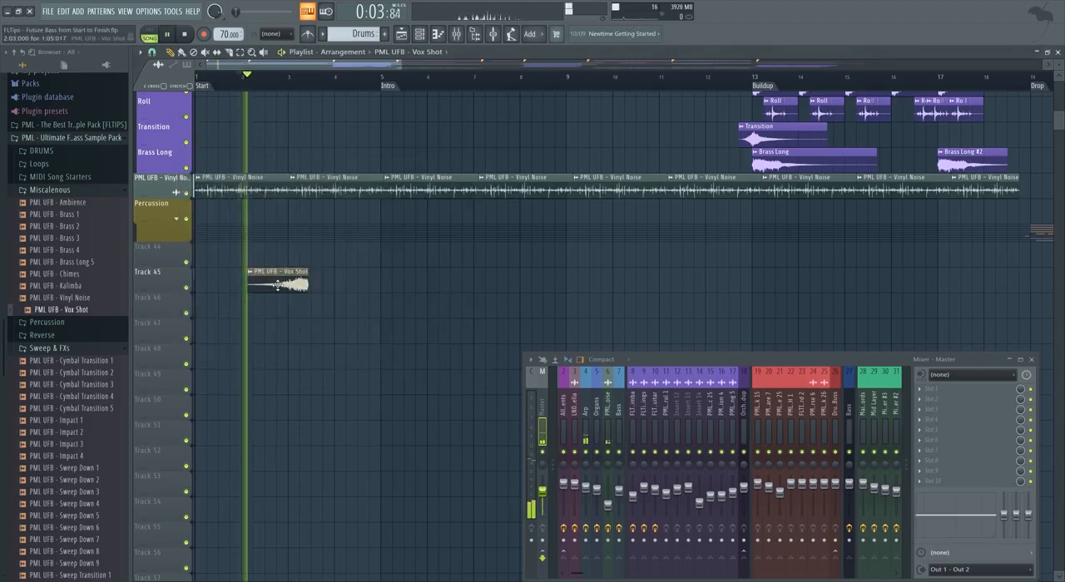
{"action": "left_click_drag", "start_coordinate": [298, 286], "coordinate": [275, 286]}
Stop playback, route the Vox Shot channel to mixer track 43 and load ValhallaVintageVerb in its first effect slot.
{"action": "key", "text": "space"}
{"action": "double_click", "coordinate": [271, 286]}
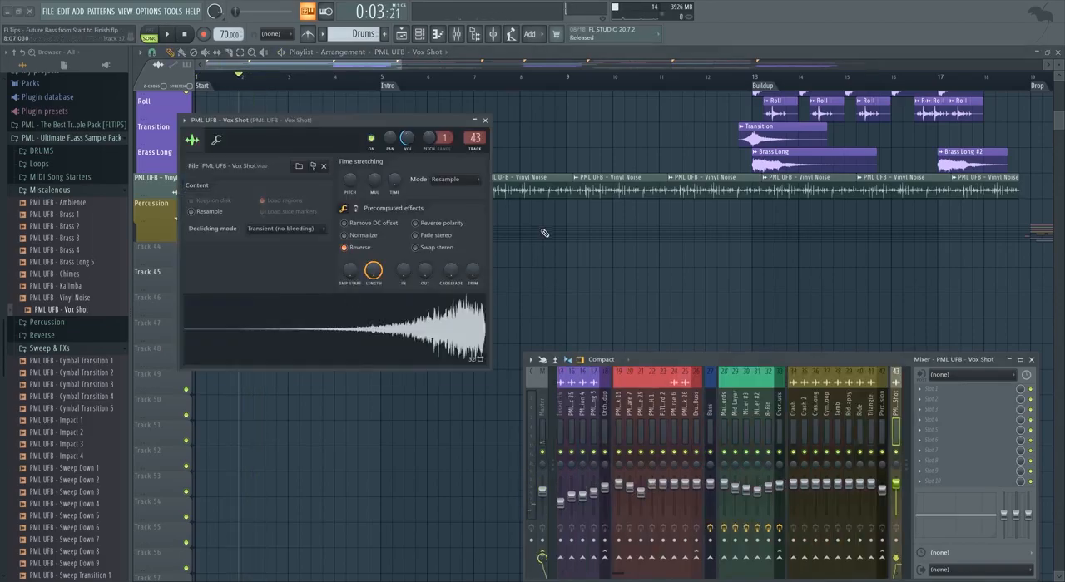
{"action": "left_click", "coordinate": [932, 389]}
{"action": "mouse_move", "coordinate": [941, 363]}
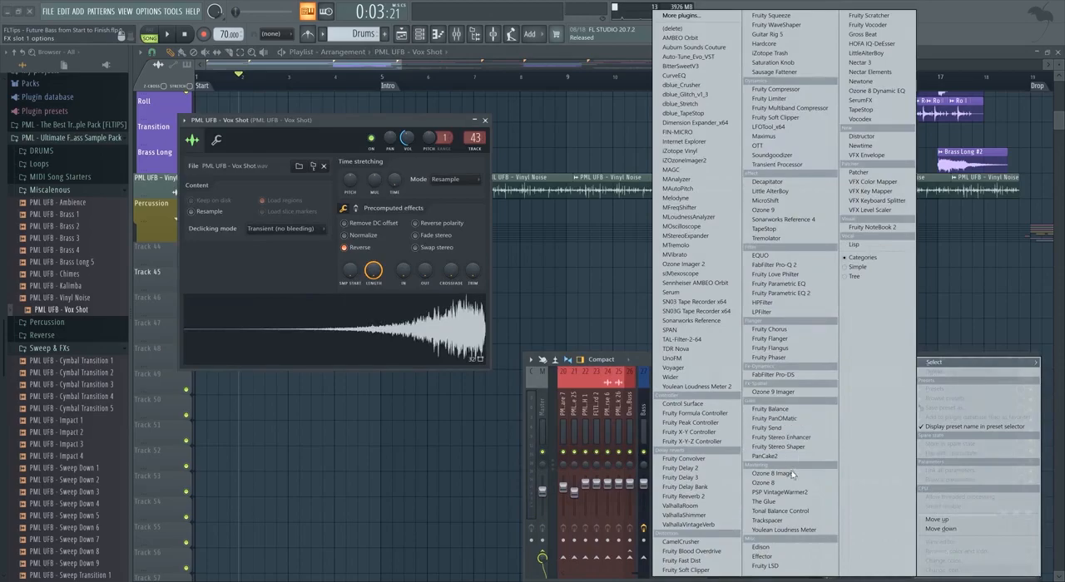
{"action": "left_click", "coordinate": [732, 525]}
Shrink the ValhallaVintageVerb window and, during playback, set the reverb's mix to 66.0 % and low cut to 1010 Hz.
{"action": "key", "text": "space"}
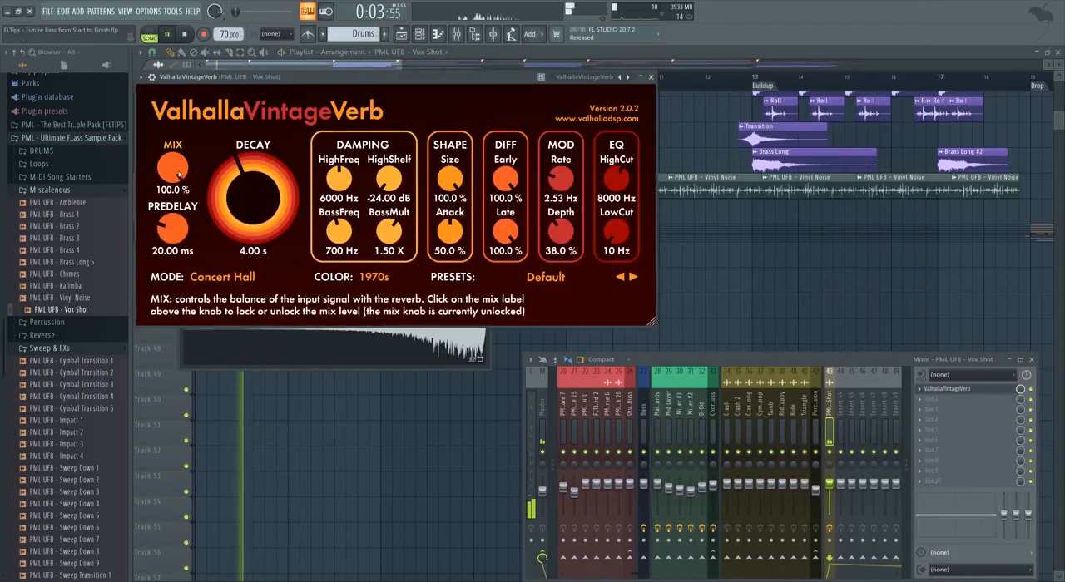
{"action": "left_click_drag", "start_coordinate": [652, 323], "coordinate": [479, 243]}
{"action": "left_click_drag", "start_coordinate": [160, 140], "coordinate": [160, 108]}
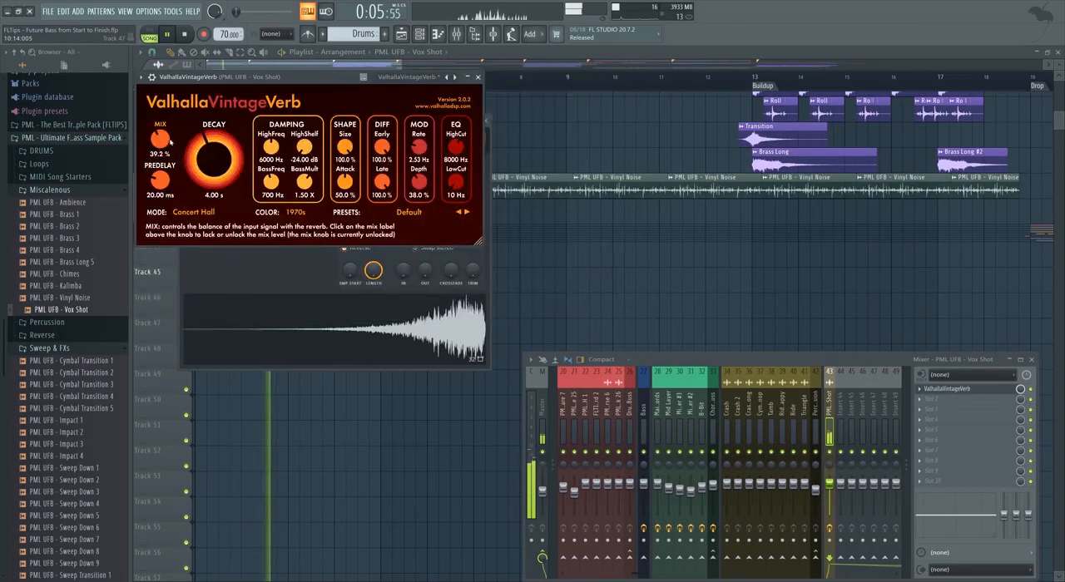
{"action": "left_click_drag", "start_coordinate": [457, 182], "coordinate": [475, 90]}
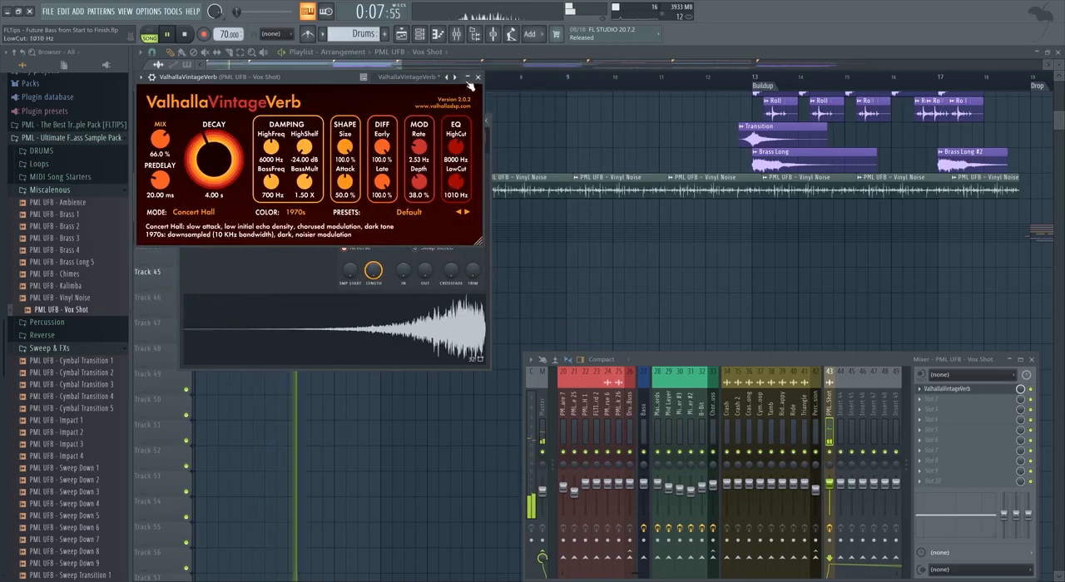
Raise the vox shot reverb's mix to 83.6 %, close the plugin and replay the opening from bar 2.
{"action": "left_click_drag", "start_coordinate": [163, 138], "coordinate": [163, 117]}
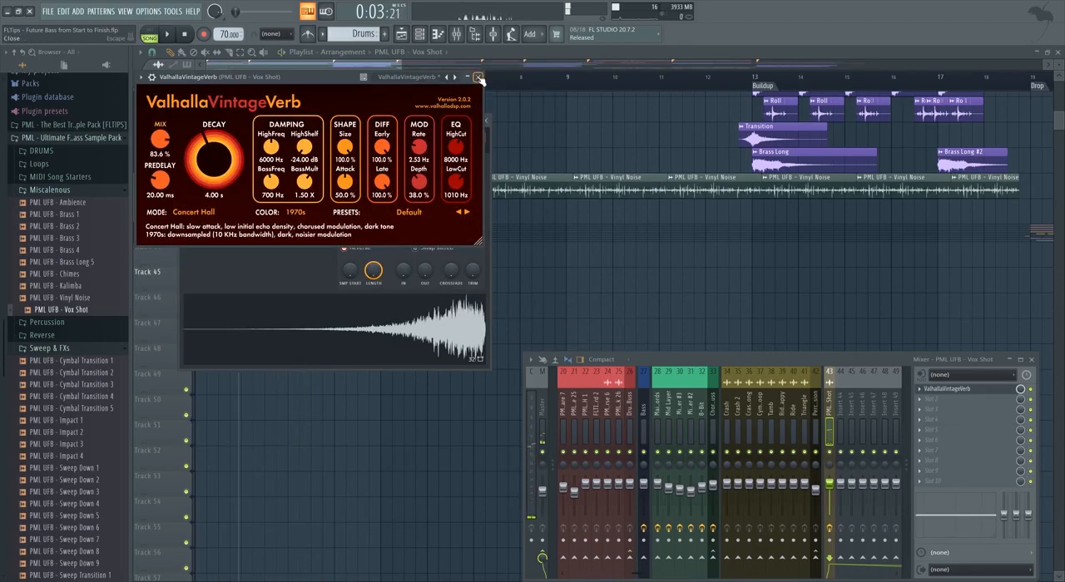
{"action": "left_click", "coordinate": [478, 77]}
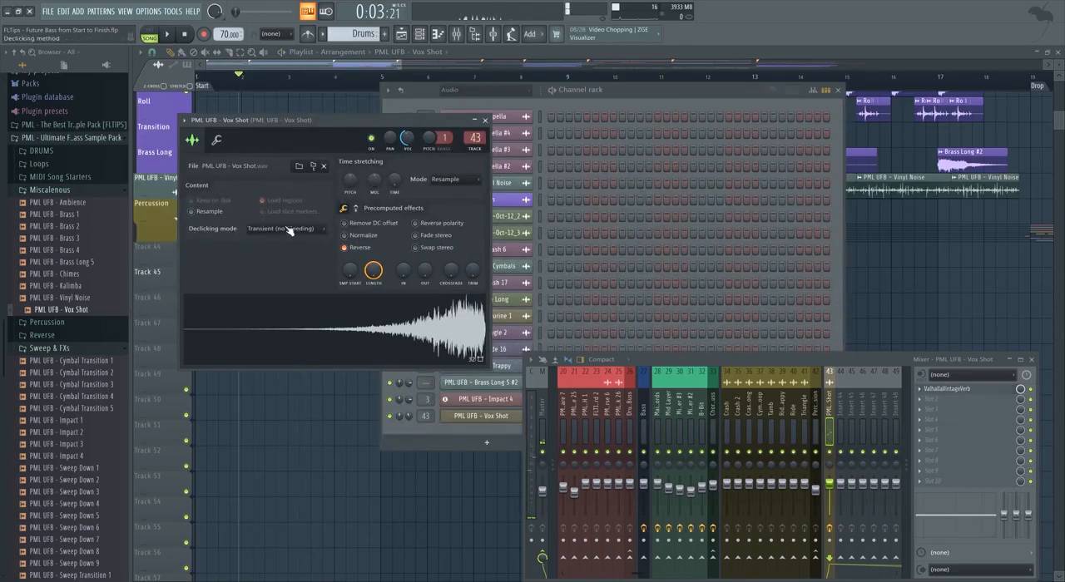
{"action": "key", "text": "space"}
{"action": "left_click", "coordinate": [289, 230]}
{"action": "left_click", "coordinate": [281, 287]}
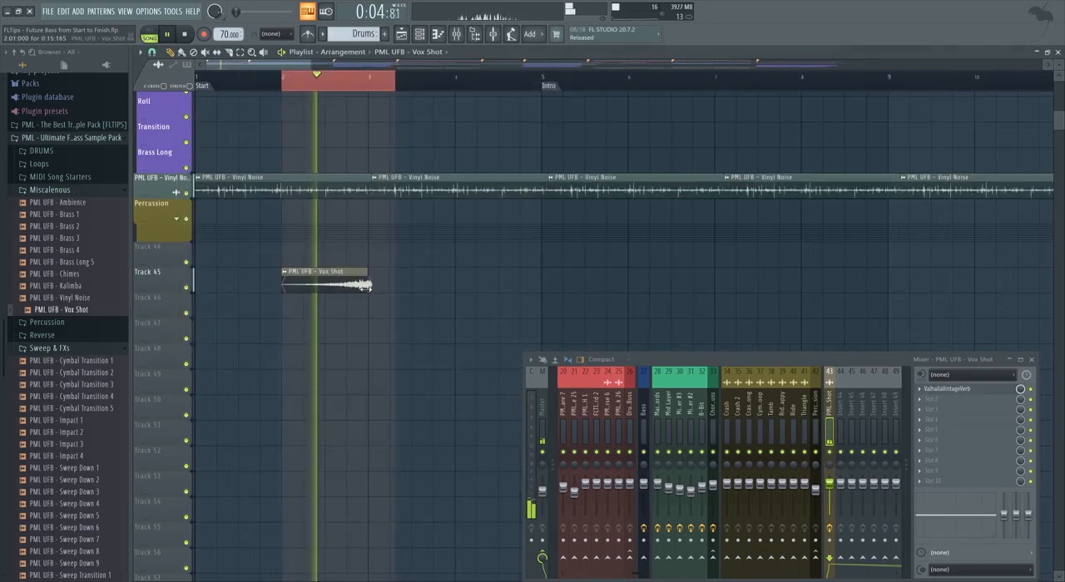
Add a short fade-out to the Vox Shot sample in its channel settings and replay the opening around bars 2 to 3.
{"action": "double_click", "coordinate": [349, 286]}
{"action": "left_click_drag", "start_coordinate": [504, 195], "coordinate": [381, 148]}
{"action": "key", "text": "space"}
{"action": "key", "text": "space"}
{"action": "left_click_drag", "start_coordinate": [454, 313], "coordinate": [510, 206]}
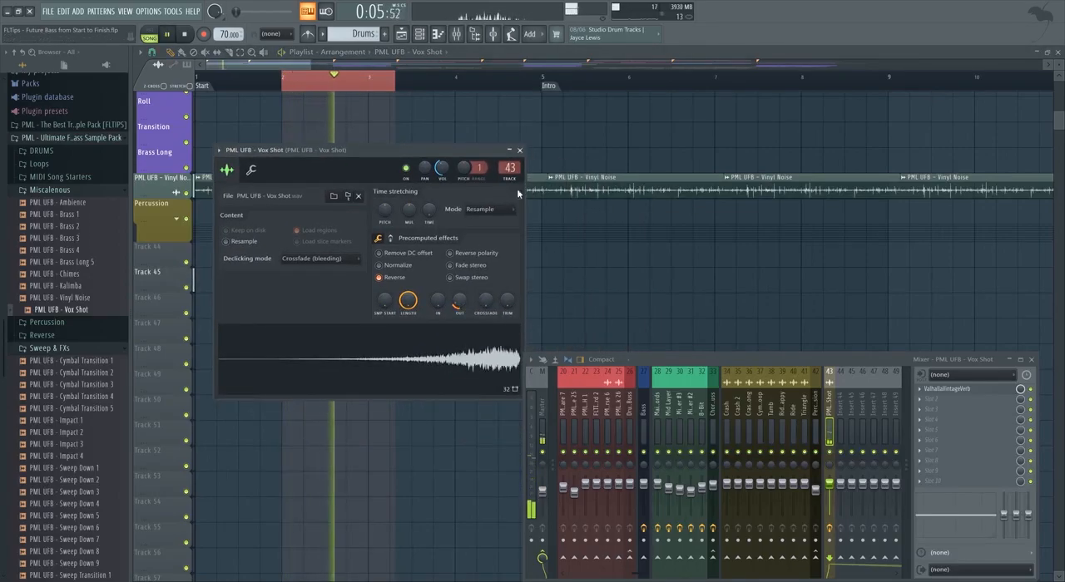
{"action": "key", "text": "Escape"}
{"action": "left_click_drag", "start_coordinate": [426, 288], "coordinate": [367, 288]}
{"action": "left_click", "coordinate": [335, 88]}
{"action": "key", "text": "space"}
{"action": "left_click", "coordinate": [358, 79]}
{"action": "key", "text": "space"}
Extend the LND - Acapella vocal back to just before bar 3 and trim the split-off clip to end at about bar 4.
{"action": "scroll", "coordinate": [416, 288], "scroll_direction": "down", "scroll_amount": 3}
{"action": "scroll", "coordinate": [359, 316], "scroll_direction": "up", "scroll_amount": 5}
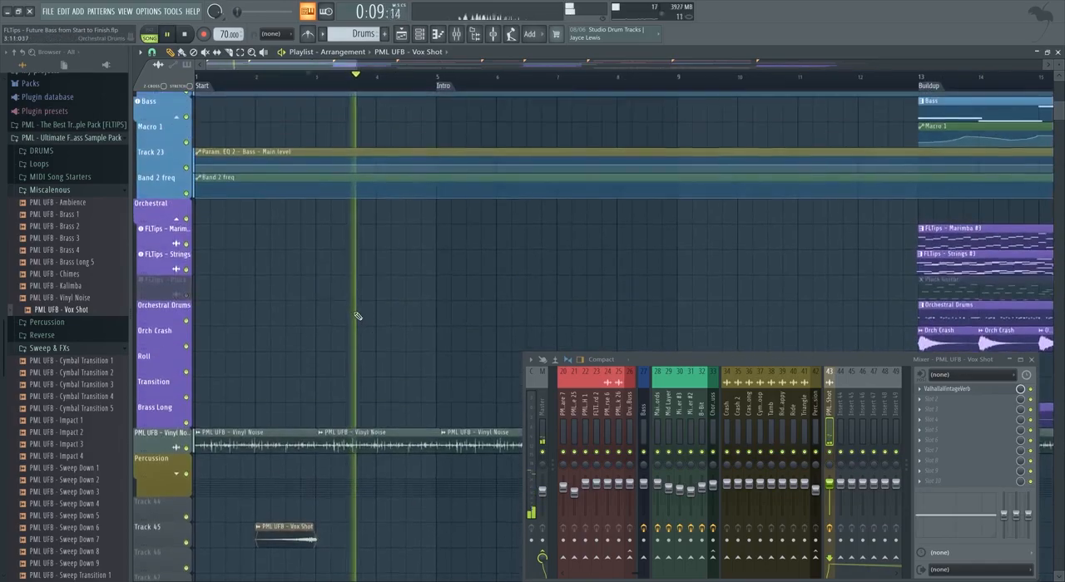
{"action": "scroll", "coordinate": [349, 309], "scroll_direction": "up", "scroll_amount": 6}
{"action": "key", "text": "space"}
{"action": "key", "text": "space"}
{"action": "scroll", "coordinate": [342, 292], "scroll_direction": "down", "scroll_amount": 1}
{"action": "left_click_drag", "start_coordinate": [372, 141], "coordinate": [311, 146]}
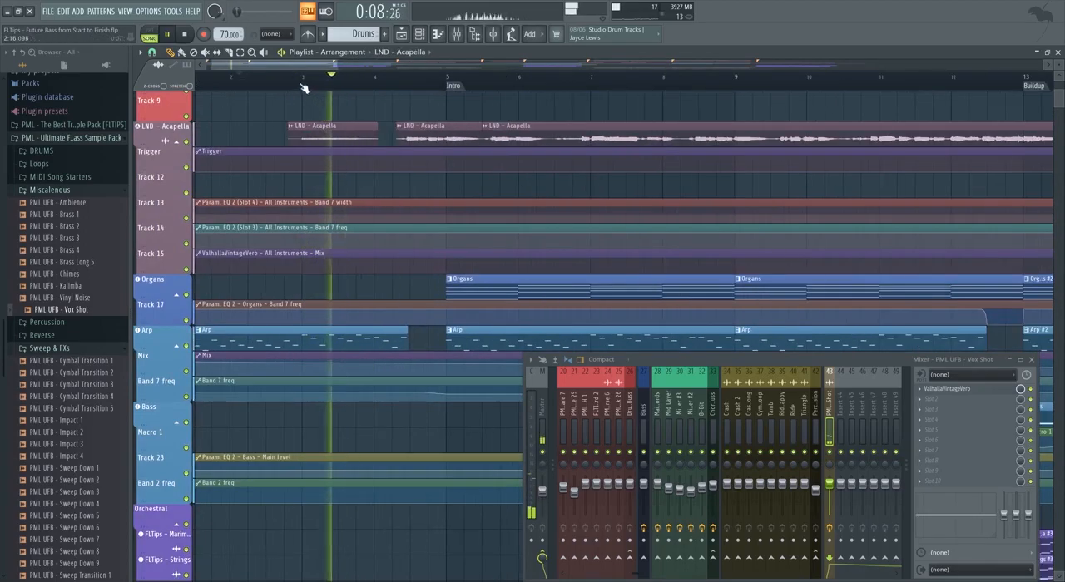
{"action": "left_click", "coordinate": [300, 79]}
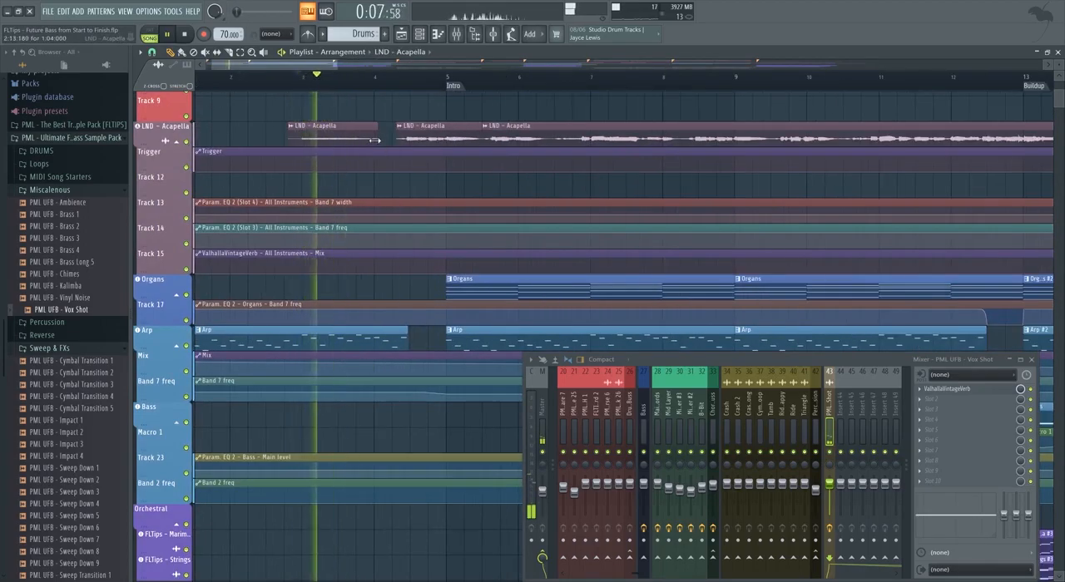
{"action": "left_click_drag", "start_coordinate": [375, 141], "coordinate": [370, 145]}
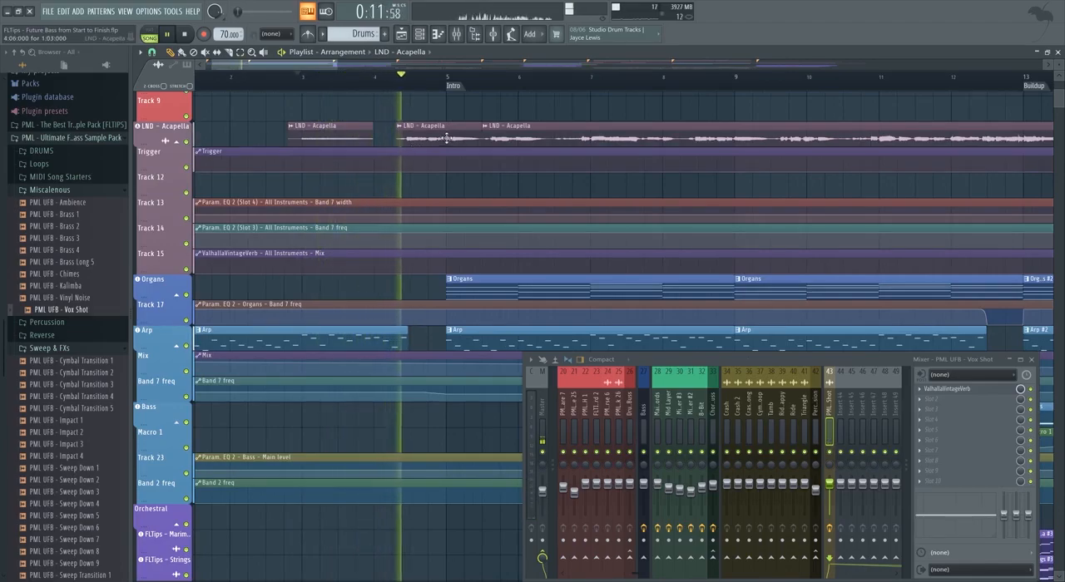
Stop playback, put the playhead midway through bar 4 and load ValhallaVintageVerb in the LND - Acapella mixer track's second effect slot.
{"action": "scroll", "coordinate": [411, 130], "scroll_direction": "up", "scroll_amount": 1}
{"action": "key", "text": "space"}
{"action": "scroll", "coordinate": [411, 127], "scroll_direction": "up", "scroll_amount": 3}
{"action": "left_click", "coordinate": [403, 78]}
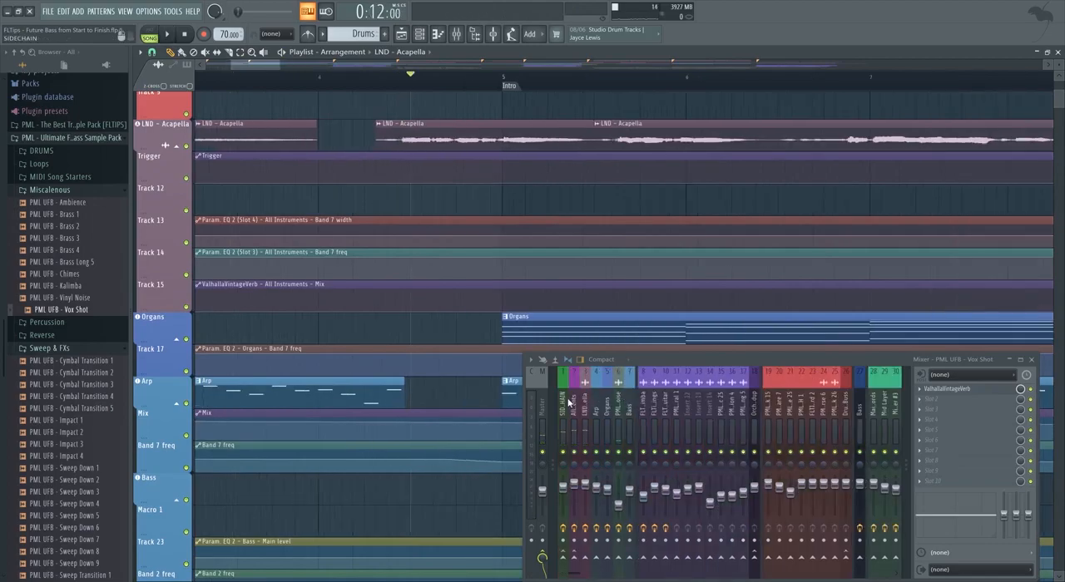
{"action": "left_click", "coordinate": [572, 403]}
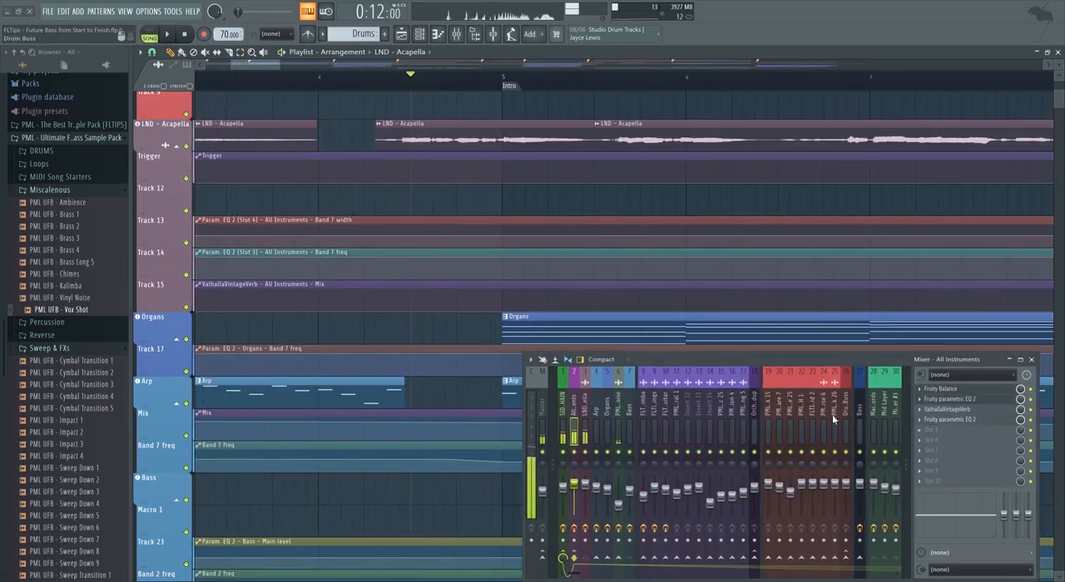
{"action": "right_click", "coordinate": [937, 403]}
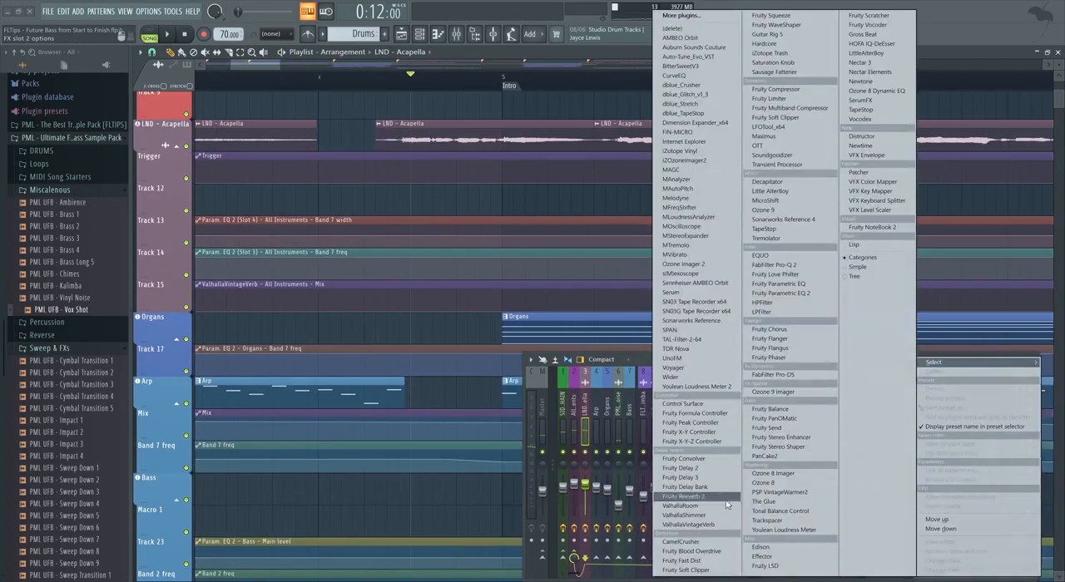
{"action": "left_click", "coordinate": [680, 525]}
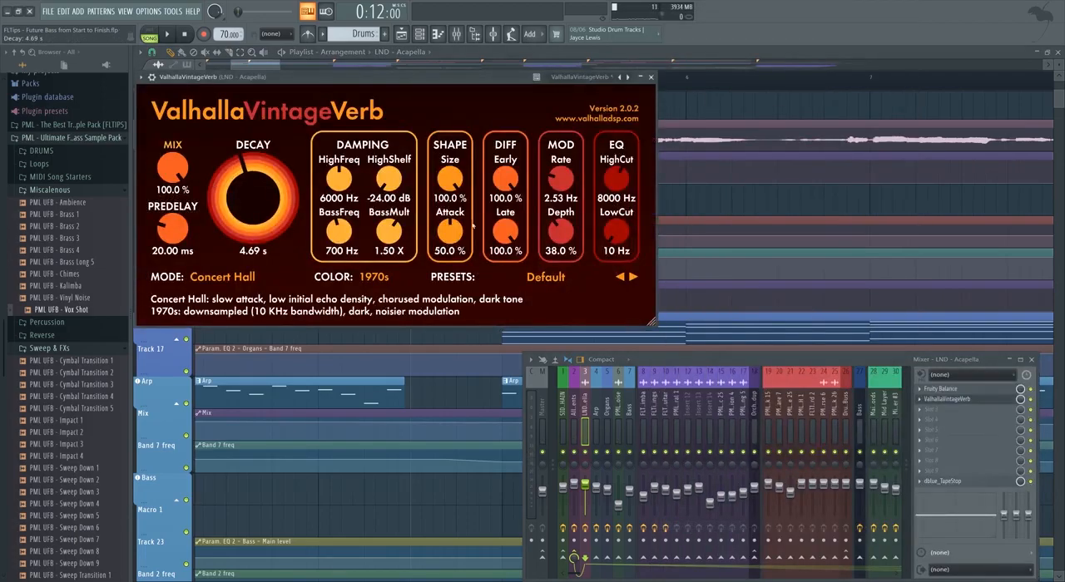
Set the acapella reverb to 100 % mix, 4.69 s decay and 910 Hz low cut, shrink its window and close it.
{"action": "left_click_drag", "start_coordinate": [618, 215], "coordinate": [643, 180]}
{"action": "left_click_drag", "start_coordinate": [656, 323], "coordinate": [480, 244]}
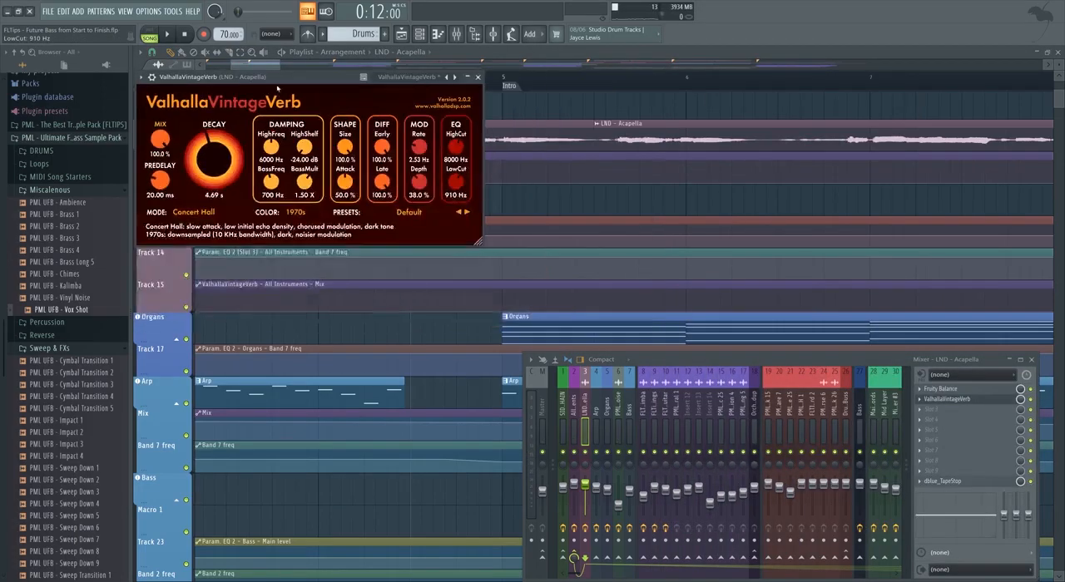
{"action": "left_click", "coordinate": [477, 77]}
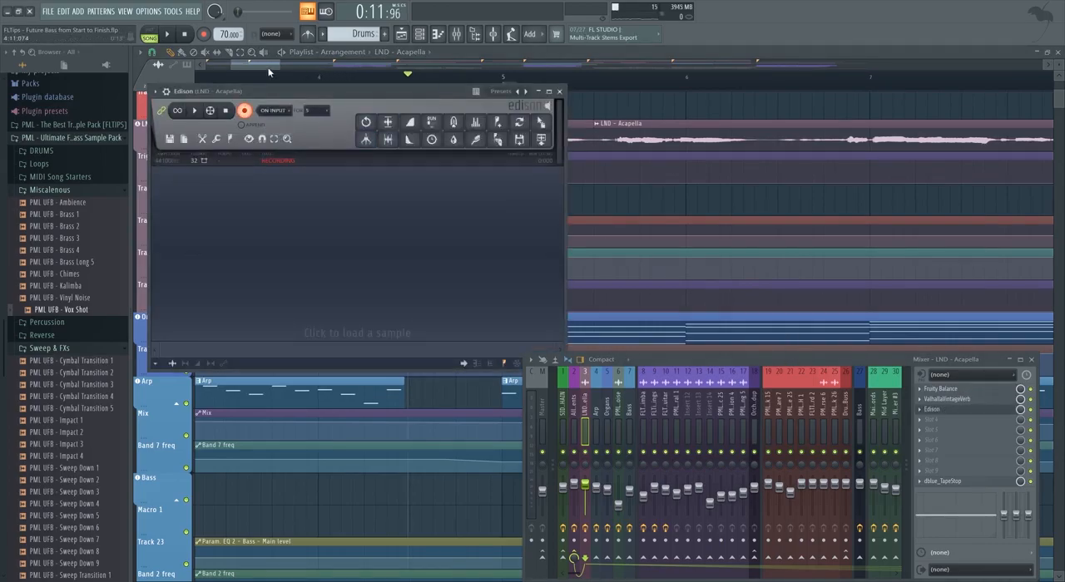
With Edison in the acapella's third effect slot, record a short burst of the reverberated vocal from the playhead.
{"action": "key", "text": "Escape"}
{"action": "key", "text": "space"}
{"action": "key", "text": "space"}
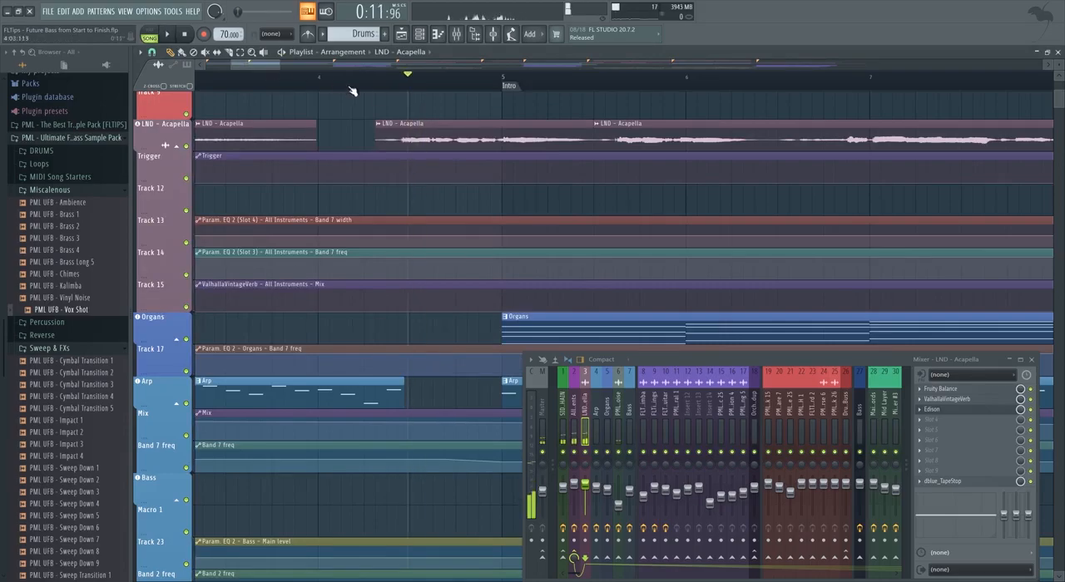
{"action": "left_click", "coordinate": [950, 411]}
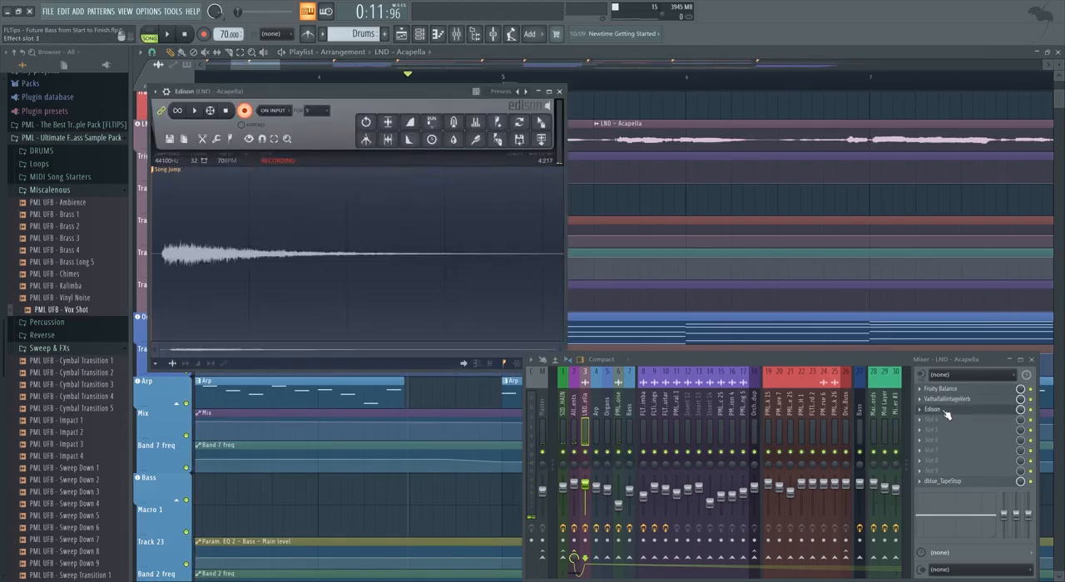
Place the Edison recording on Track 12, reverse it and move the clip so it ends midway through bar 4.
{"action": "left_click_drag", "start_coordinate": [541, 123], "coordinate": [453, 198]}
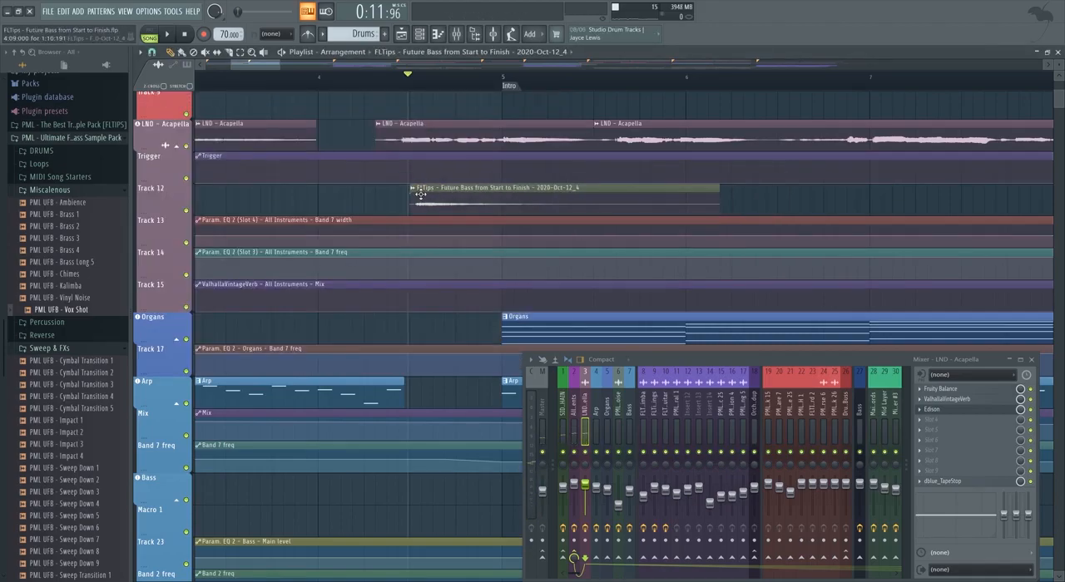
{"action": "double_click", "coordinate": [420, 195]}
{"action": "left_click", "coordinate": [359, 262]}
{"action": "left_click", "coordinate": [500, 135]}
{"action": "left_click_drag", "start_coordinate": [620, 204], "coordinate": [370, 208]}
Play the transition, nudge the reversed clip slightly earlier and bypass ValhallaVintageVerb and Edison on the acapella mixer track.
{"action": "left_click", "coordinate": [296, 77]}
{"action": "key", "text": "space"}
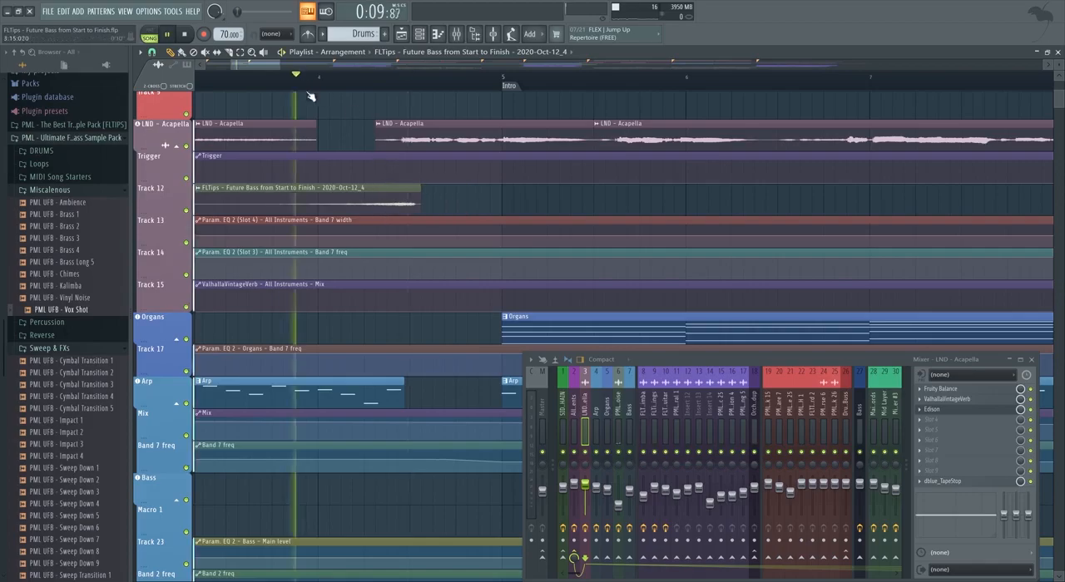
{"action": "scroll", "coordinate": [391, 196], "scroll_direction": "down", "scroll_amount": 2}
{"action": "scroll", "coordinate": [378, 203], "scroll_direction": "up", "scroll_amount": 2}
{"action": "left_click_drag", "start_coordinate": [392, 206], "coordinate": [387, 206]}
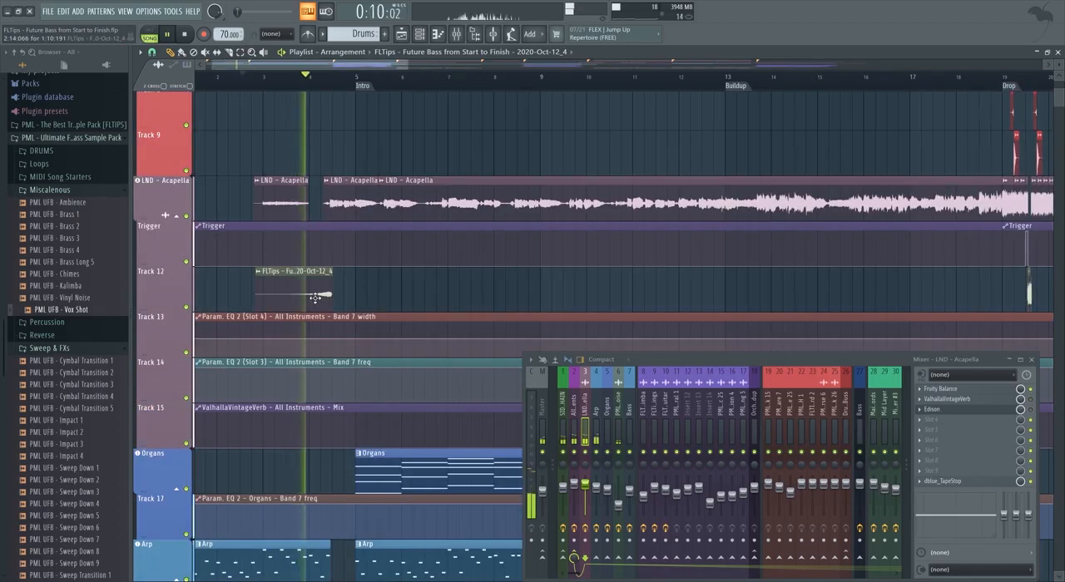
Normalize the reversed recording, add a fade-in and fade-out, and lower its channel volume.
{"action": "double_click", "coordinate": [311, 294]}
{"action": "left_click", "coordinate": [376, 250]}
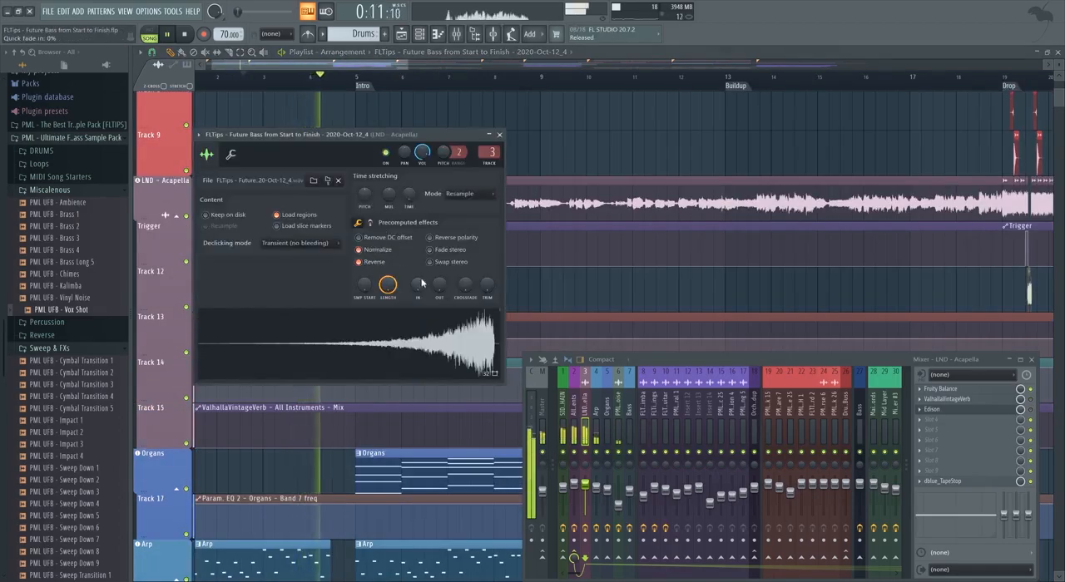
{"action": "left_click_drag", "start_coordinate": [442, 292], "coordinate": [445, 249]}
{"action": "left_click_drag", "start_coordinate": [434, 295], "coordinate": [434, 305]}
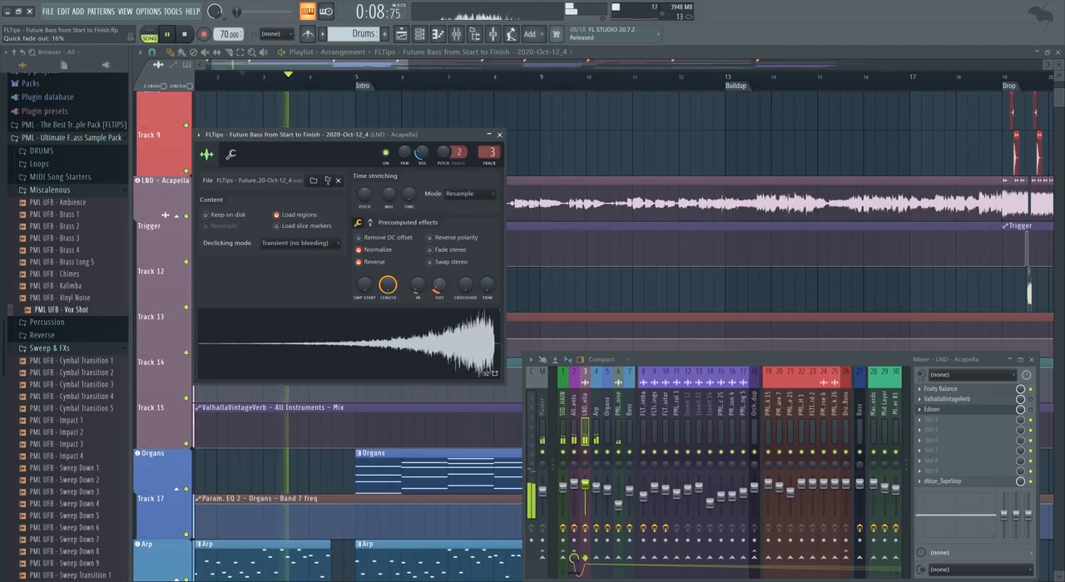
{"action": "left_click", "coordinate": [500, 135]}
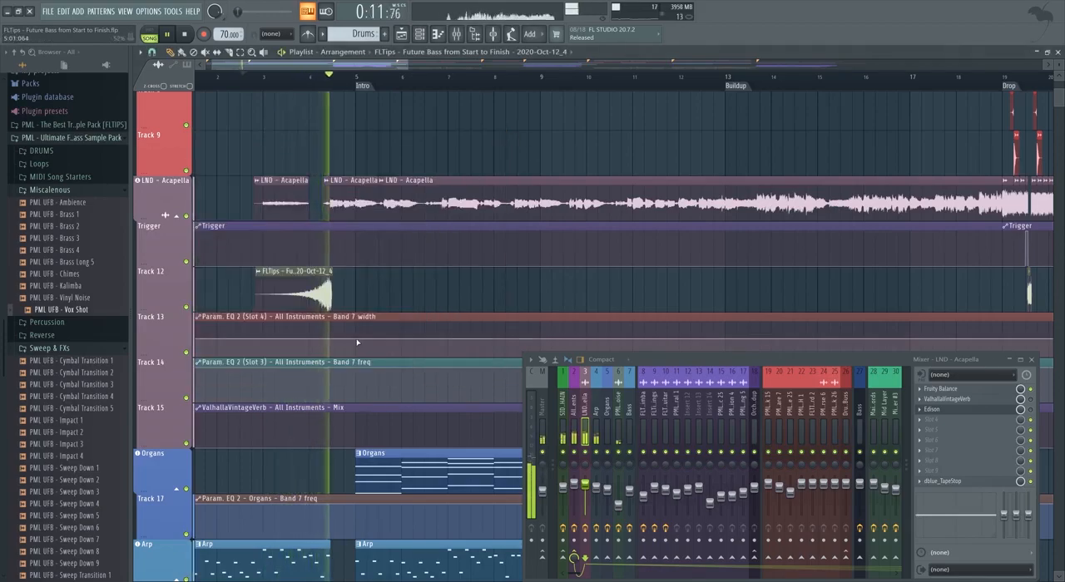
Route the reversed recording to mixer track 44 and load Fruity Balance and Fruity Peak Controller in its first two effect slots.
{"action": "scroll", "coordinate": [325, 293], "scroll_direction": "up", "scroll_amount": 3}
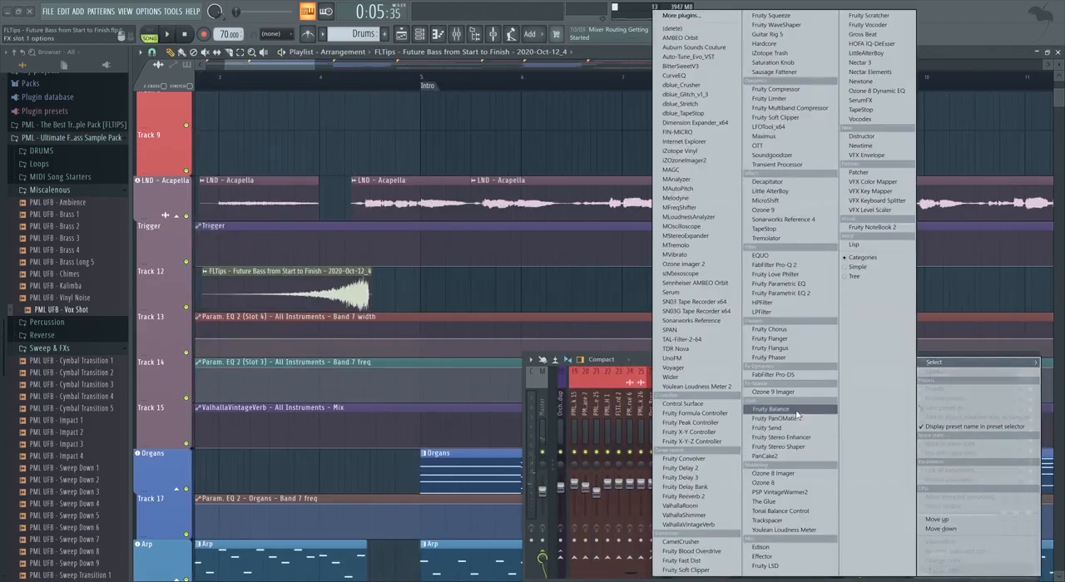
{"action": "left_click", "coordinate": [796, 413]}
{"action": "left_click", "coordinate": [939, 391]}
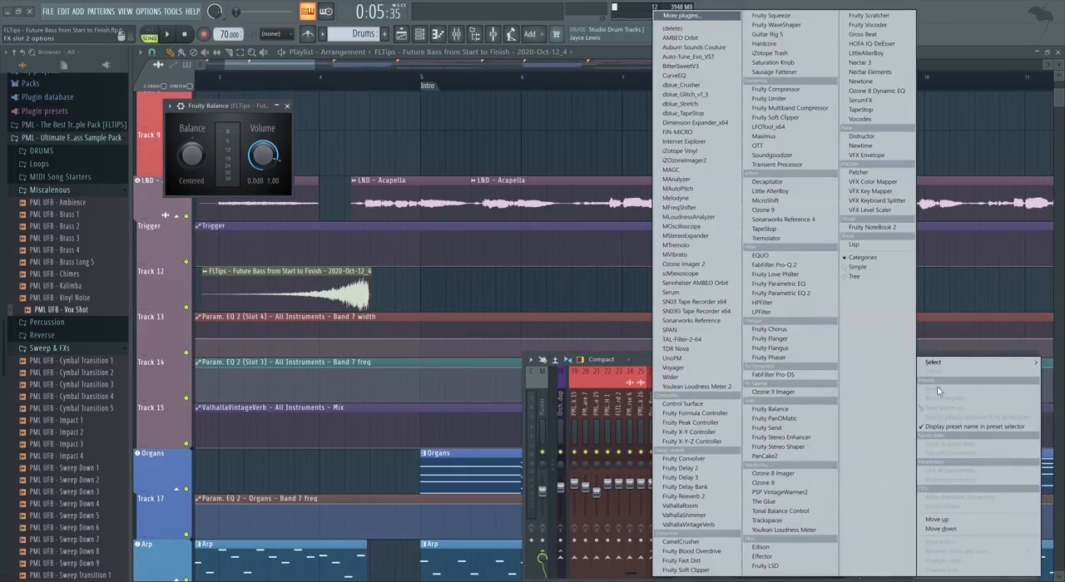
{"action": "left_click", "coordinate": [709, 424]}
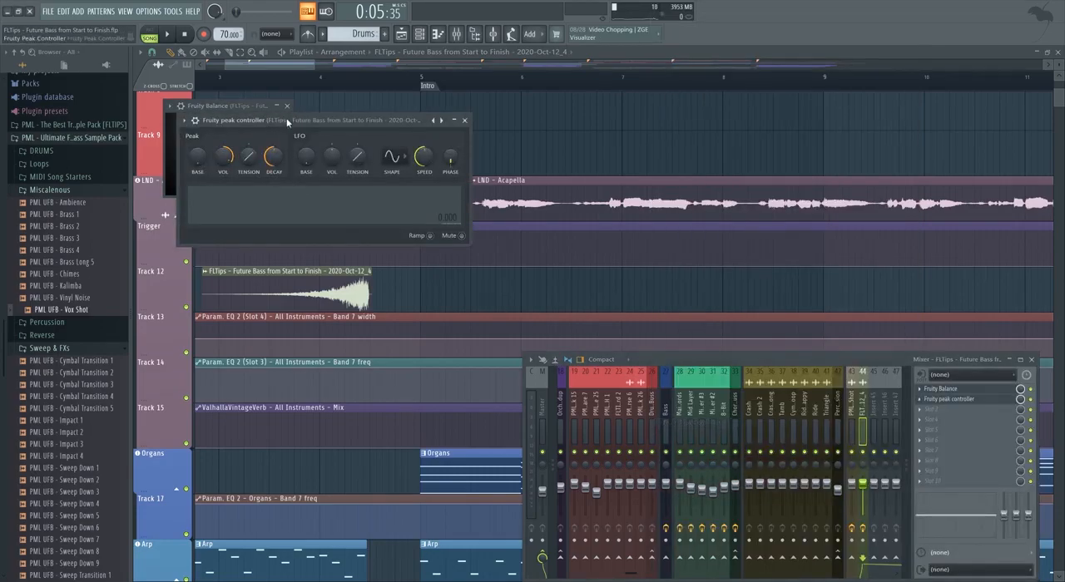
Link Fruity Balance's volume to the peak controller's LFO, raise the LFO volume and slow its speed to 0:09.
{"action": "left_click_drag", "start_coordinate": [284, 118], "coordinate": [279, 242]}
{"action": "right_click", "coordinate": [269, 168]}
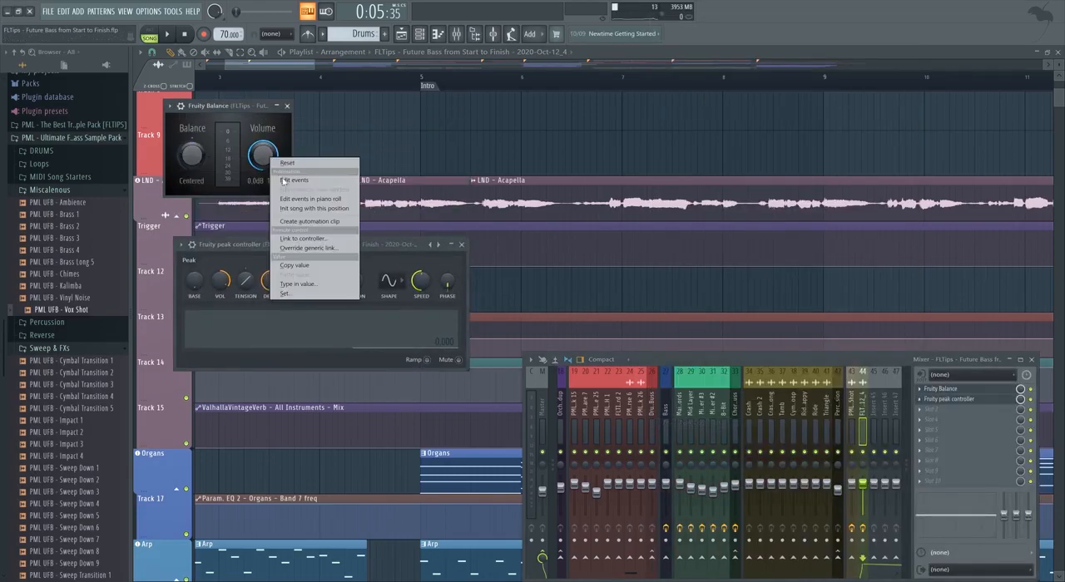
{"action": "left_click", "coordinate": [307, 242]}
{"action": "left_click", "coordinate": [517, 267]}
{"action": "left_click_drag", "start_coordinate": [304, 284], "coordinate": [305, 293]}
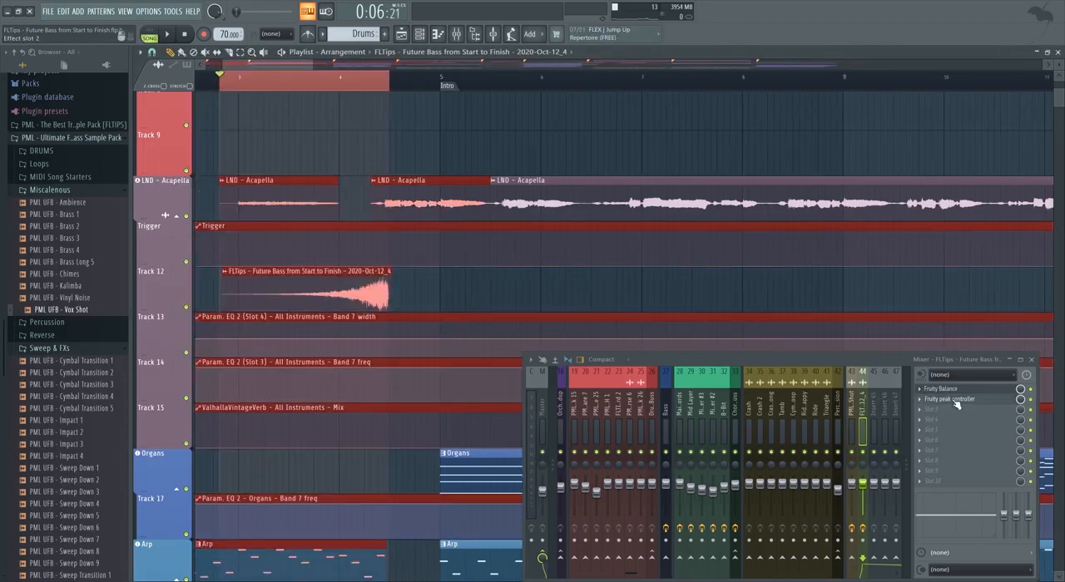
Create an automation clip for the LFO speed above the reversed recording and curve it upward towards its end.
{"action": "left_click", "coordinate": [950, 399]}
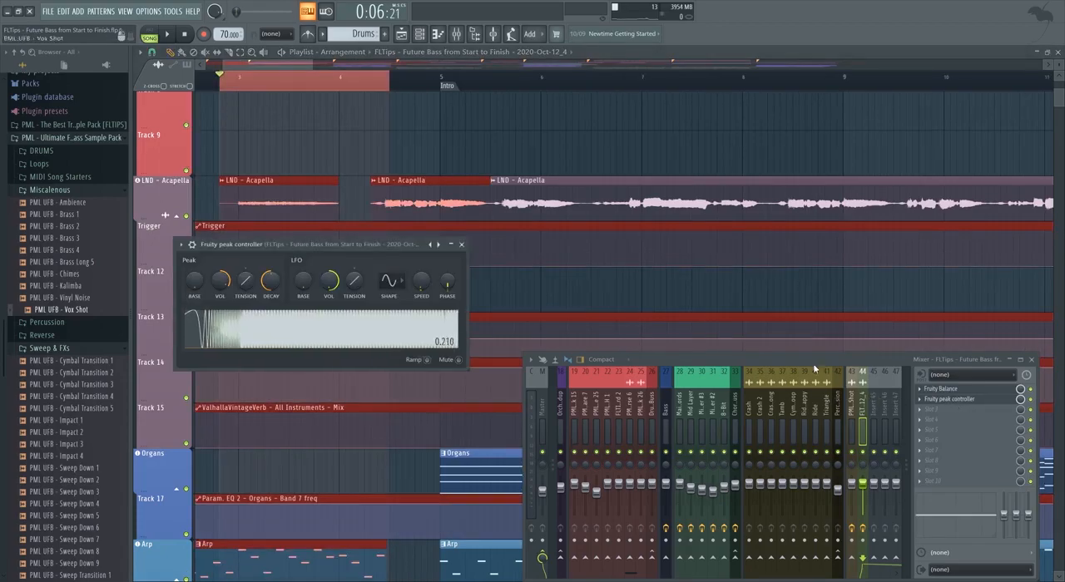
{"action": "right_click", "coordinate": [421, 284]}
{"action": "left_click", "coordinate": [471, 356]}
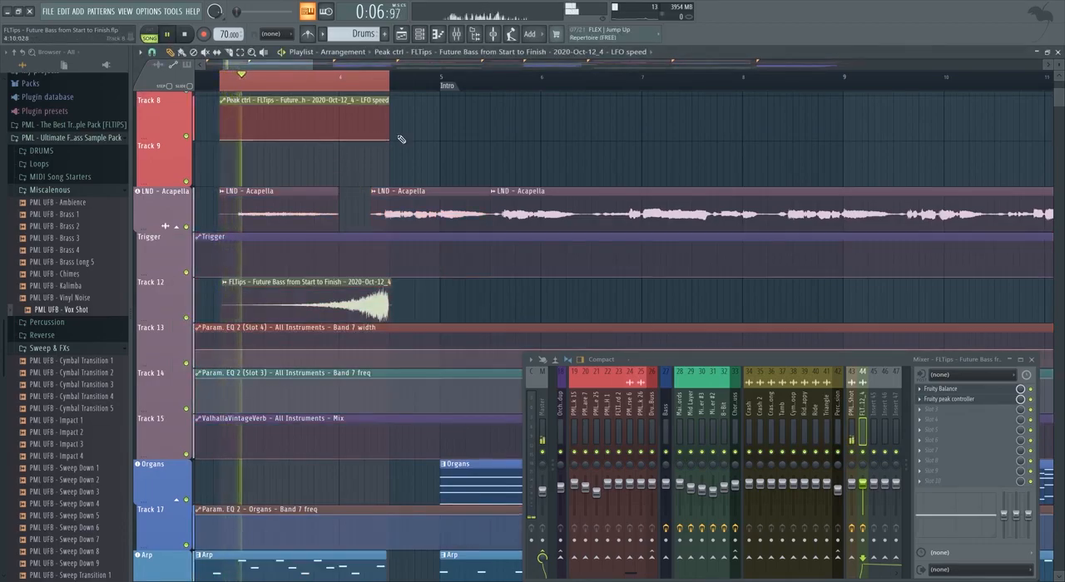
{"action": "left_click_drag", "start_coordinate": [388, 140], "coordinate": [385, 136]}
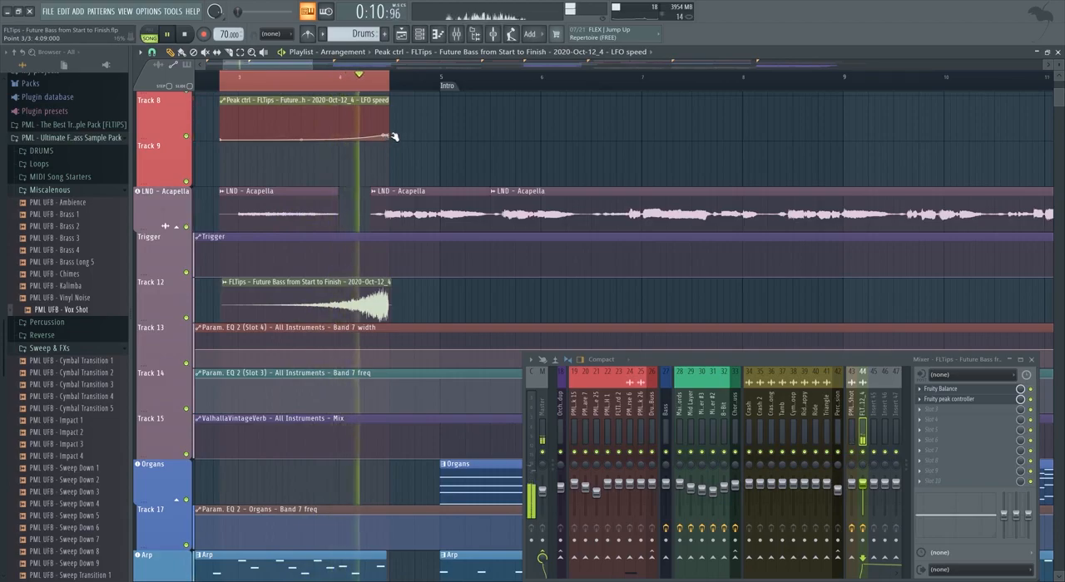
Load Fruity Parametric EQ 2 in track 44's third effect slot, cut the recording's low frequencies and clear the playlist time selection.
{"action": "left_click", "coordinate": [953, 410]}
{"action": "mouse_move", "coordinate": [934, 362]}
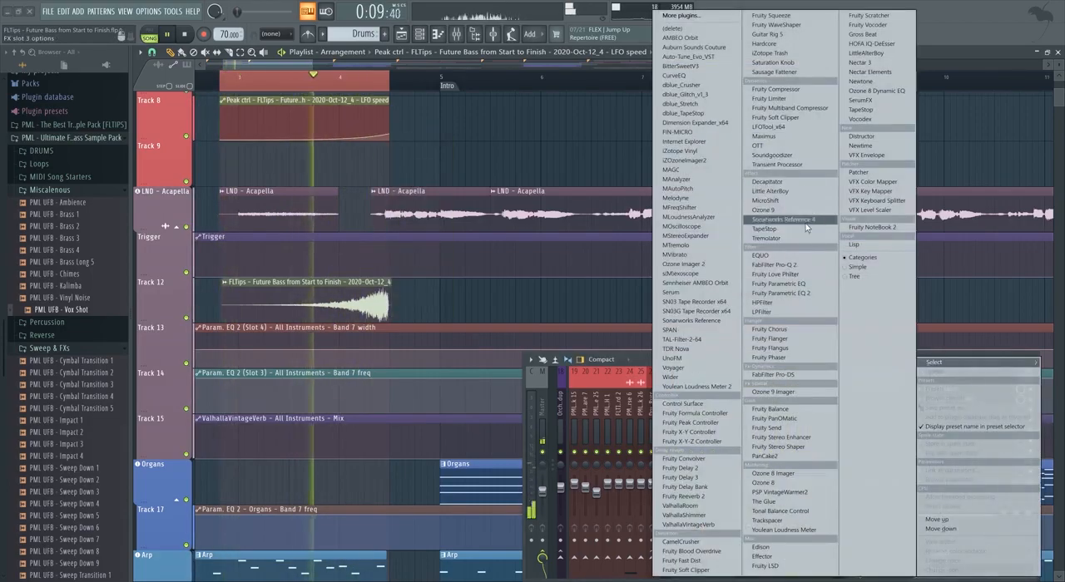
{"action": "left_click", "coordinate": [781, 293]}
{"action": "left_click_drag", "start_coordinate": [243, 224], "coordinate": [317, 232]}
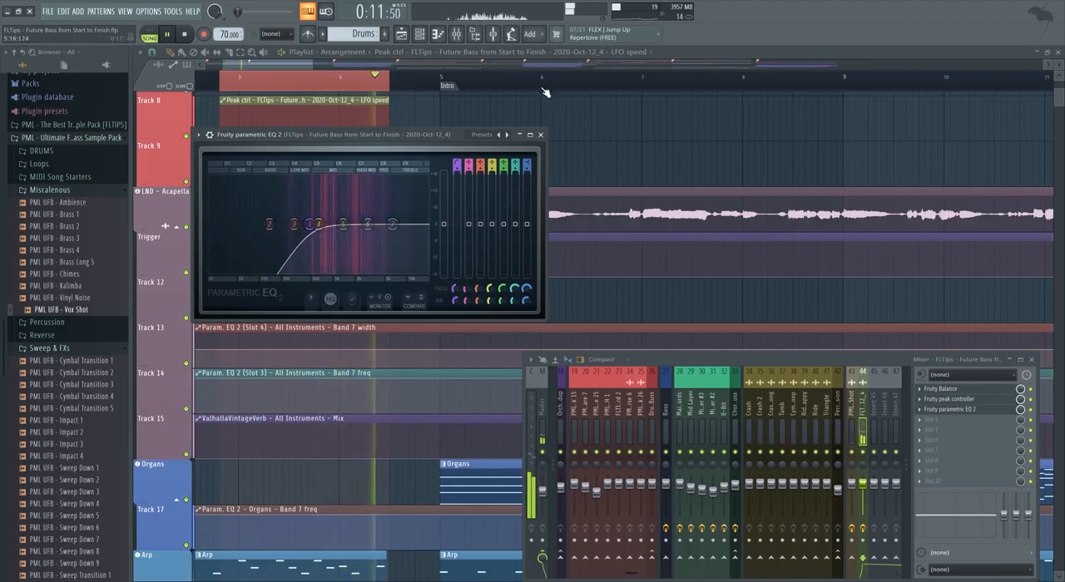
{"action": "double_click", "coordinate": [314, 76]}
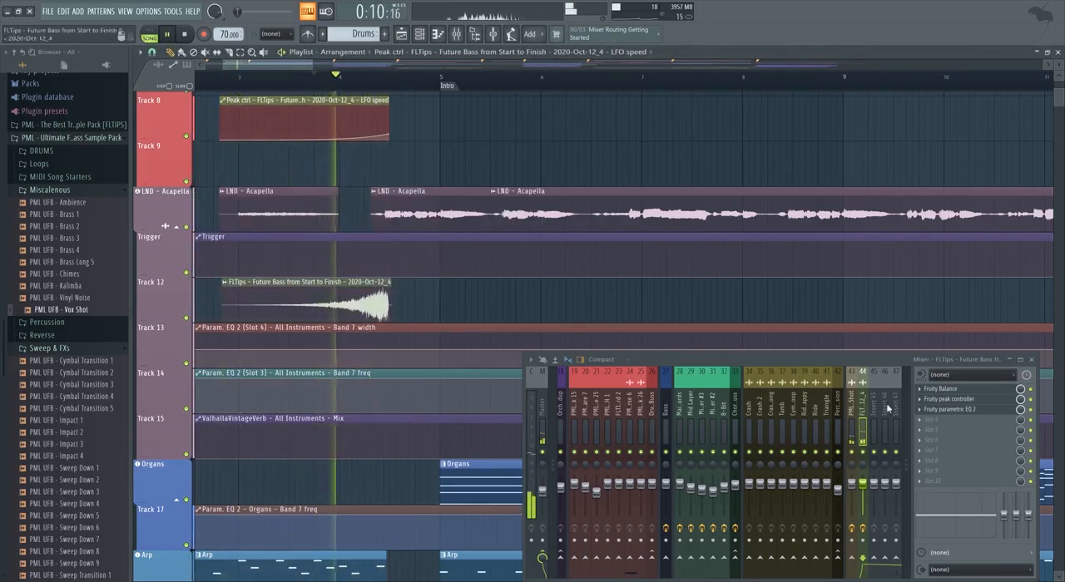
Try a different LFO tension in the Fruity Peak Controller and close its window.
{"action": "left_click", "coordinate": [947, 400]}
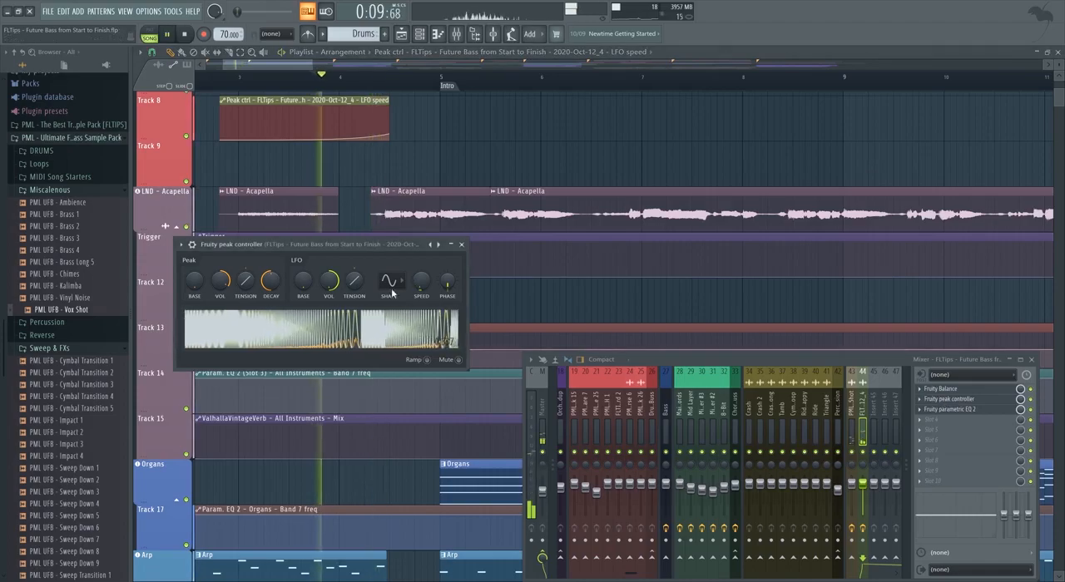
{"action": "left_click_drag", "start_coordinate": [355, 286], "coordinate": [355, 273]}
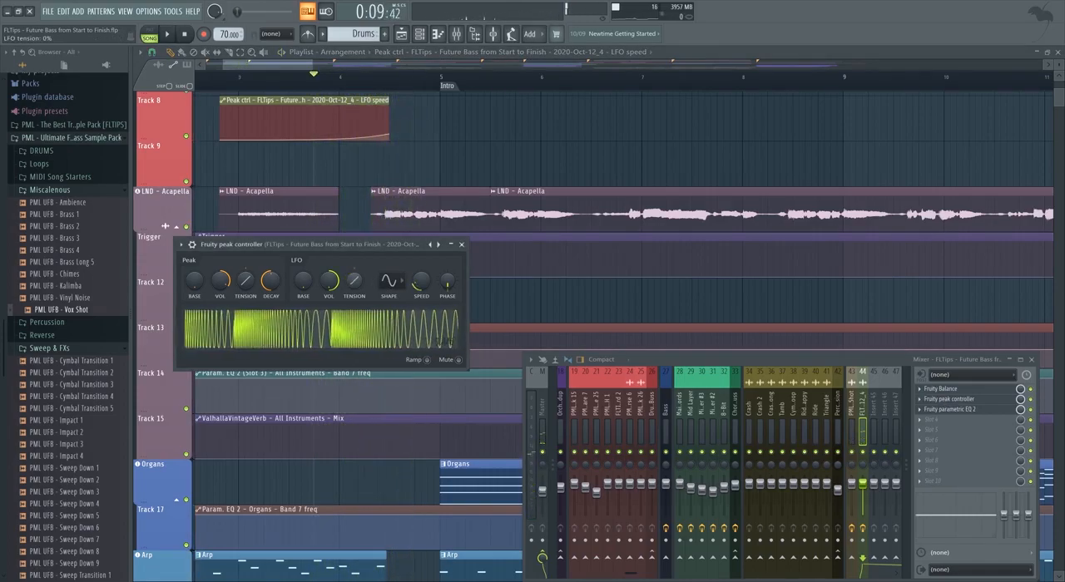
{"action": "left_click", "coordinate": [461, 243]}
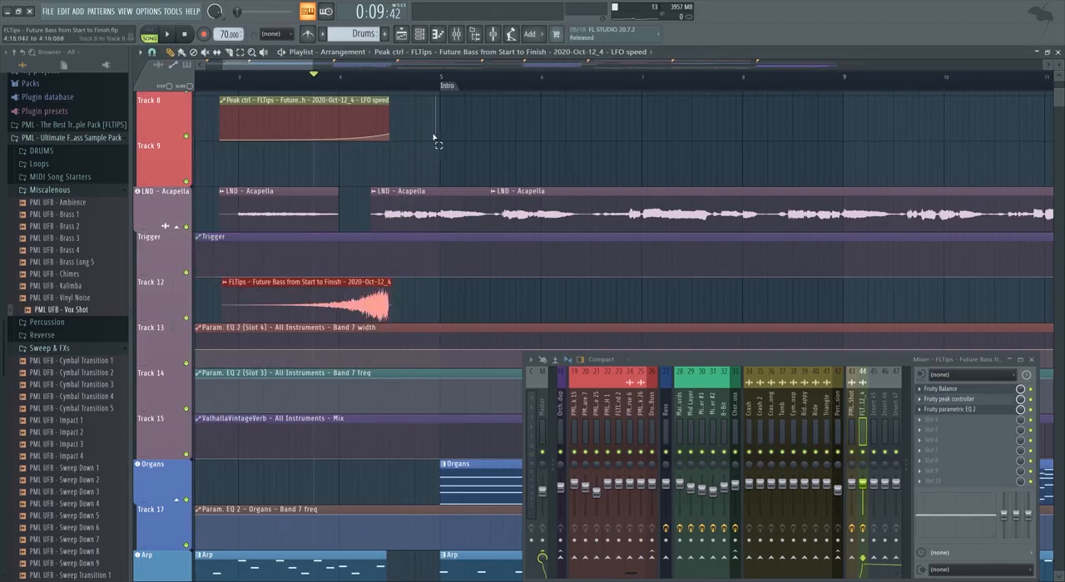
Move the reversed recording and its LFO automation to tracks 46 and 47, and add a curved automation clip for Fruity Balance's mix level.
{"action": "left_click_drag", "start_coordinate": [356, 114], "coordinate": [358, 558]}
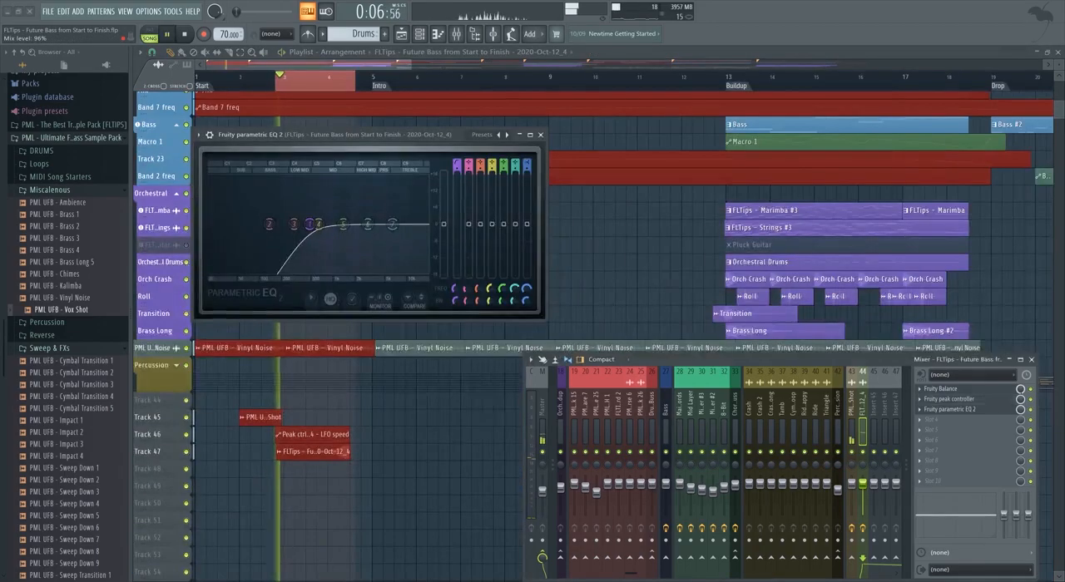
{"action": "right_click", "coordinate": [1024, 376]}
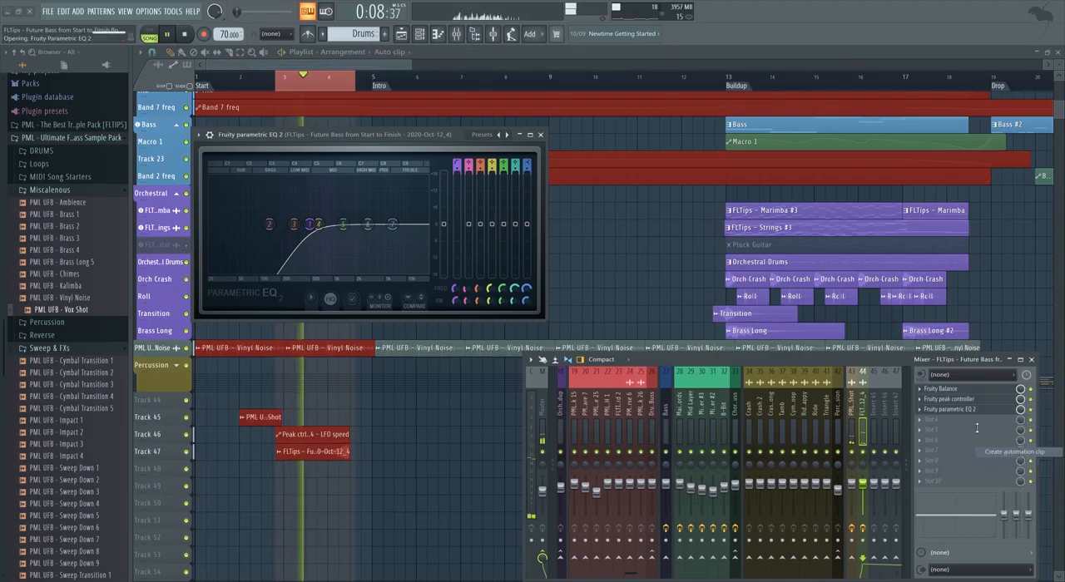
{"action": "left_click", "coordinate": [1016, 451]}
{"action": "left_click_drag", "start_coordinate": [329, 125], "coordinate": [324, 486]}
{"action": "scroll", "coordinate": [375, 489], "scroll_direction": "up", "scroll_amount": 3}
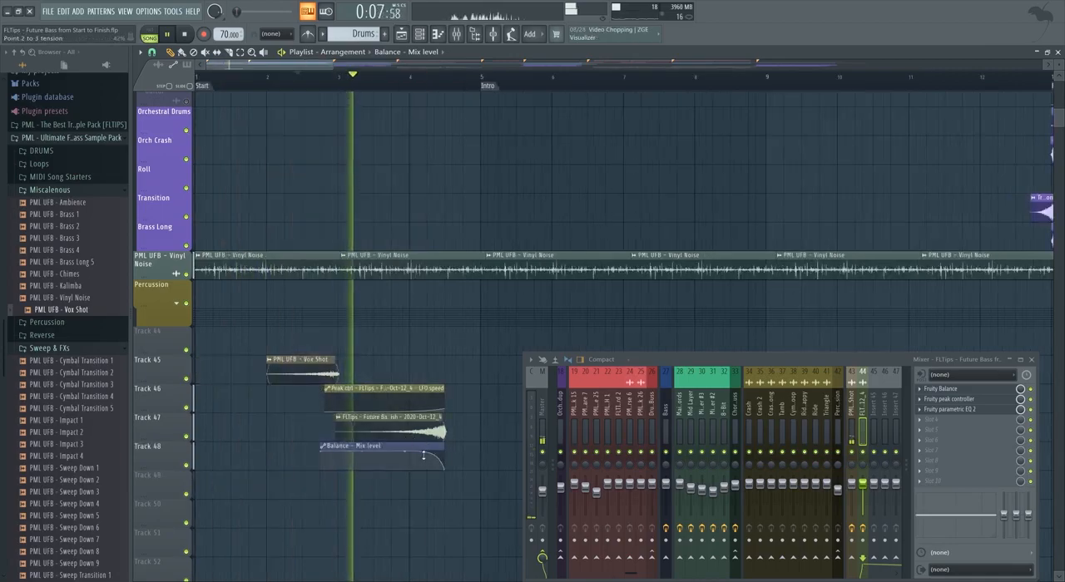
{"action": "scroll", "coordinate": [166, 458], "scroll_direction": "up", "scroll_amount": 1}
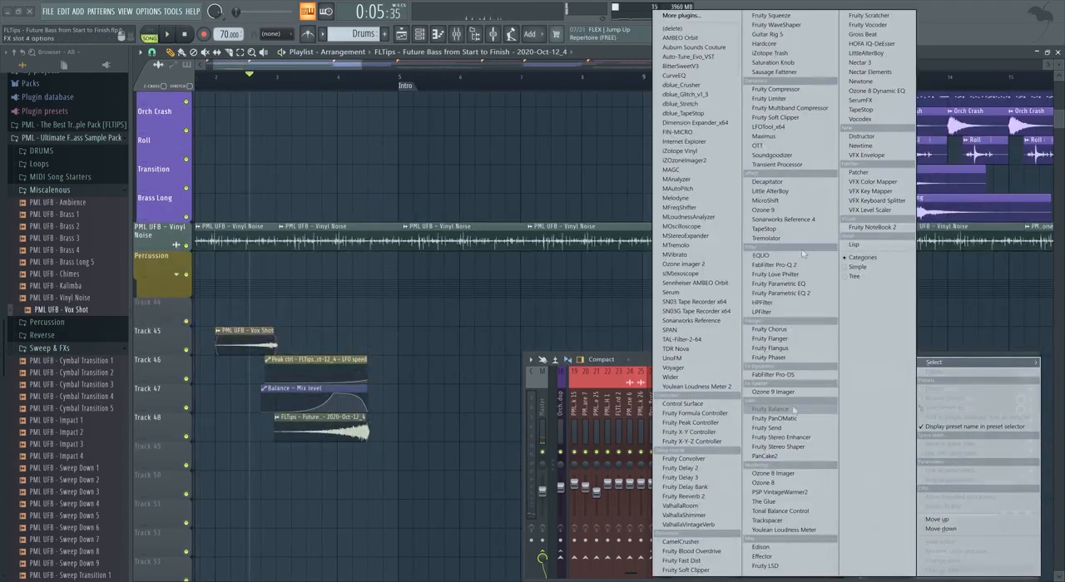
Load a second Fruity Balance in mixer track 44's fourth effect slot and create a rising automation clip for its balance.
{"action": "left_click", "coordinate": [770, 409]}
{"action": "right_click", "coordinate": [237, 200]}
{"action": "left_click", "coordinate": [274, 250]}
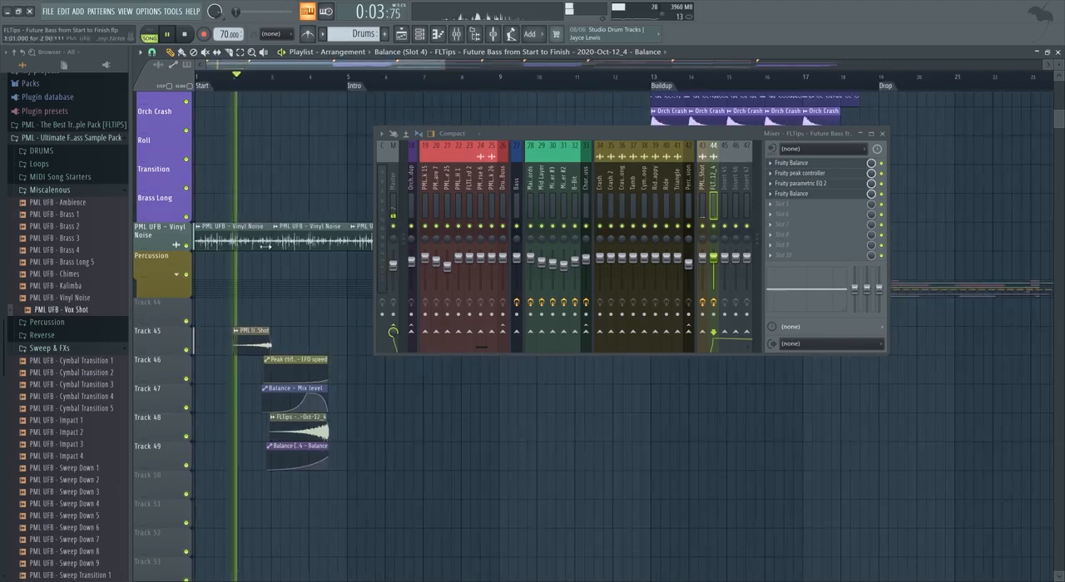
Pan the reversed Vox Shot channel about 61% right, then close its settings and the mixer.
{"action": "left_click", "coordinate": [246, 331]}
{"action": "left_click_drag", "start_coordinate": [343, 152], "coordinate": [303, 382]}
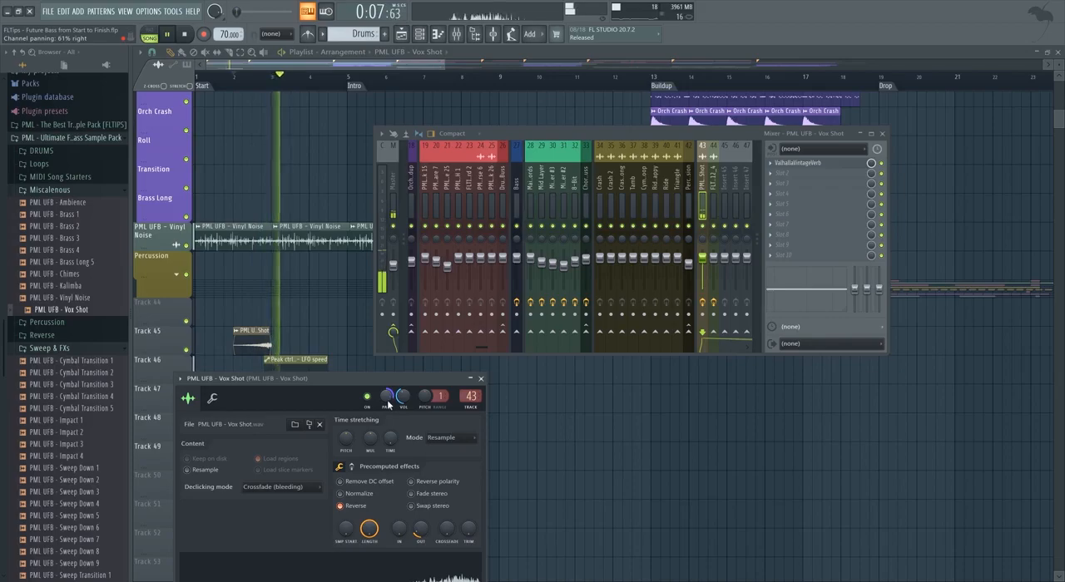
{"action": "left_click", "coordinate": [481, 378]}
{"action": "scroll", "coordinate": [249, 108], "scroll_direction": "up", "scroll_amount": 2}
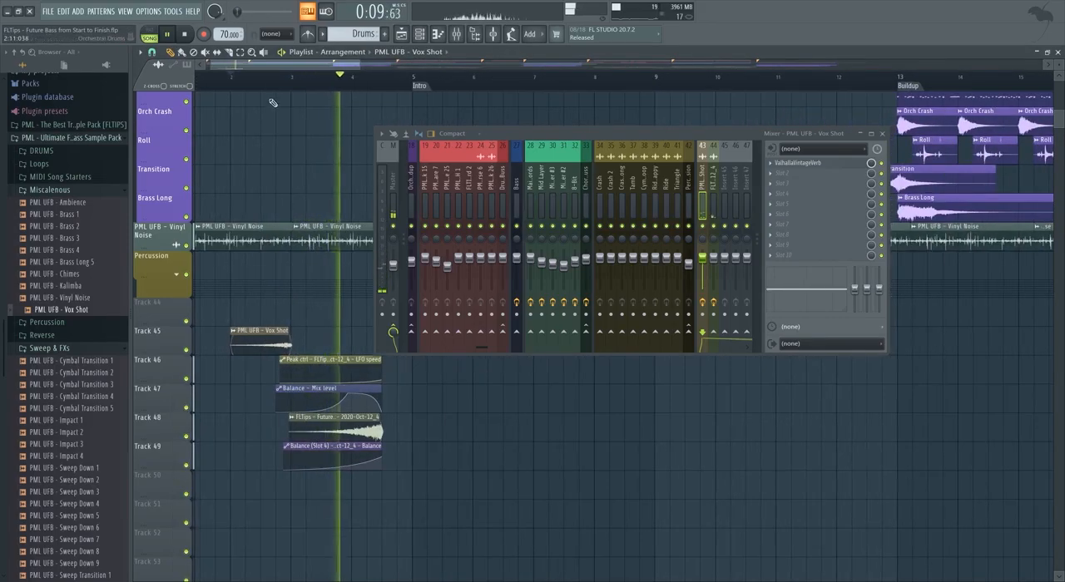
{"action": "key", "text": "F9"}
Listen to the opening up to the Intro marker while reviewing the acapella, organ and orchestral tracks.
{"action": "scroll", "coordinate": [358, 216], "scroll_direction": "up", "scroll_amount": 10}
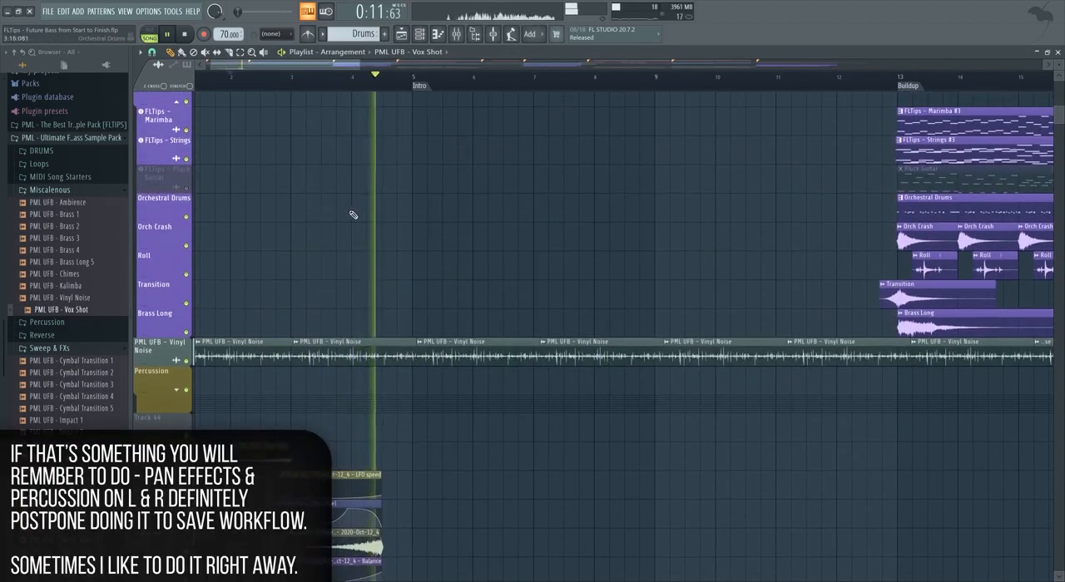
{"action": "scroll", "coordinate": [379, 241], "scroll_direction": "up", "scroll_amount": 5}
{"action": "scroll", "coordinate": [388, 257], "scroll_direction": "down", "scroll_amount": 7}
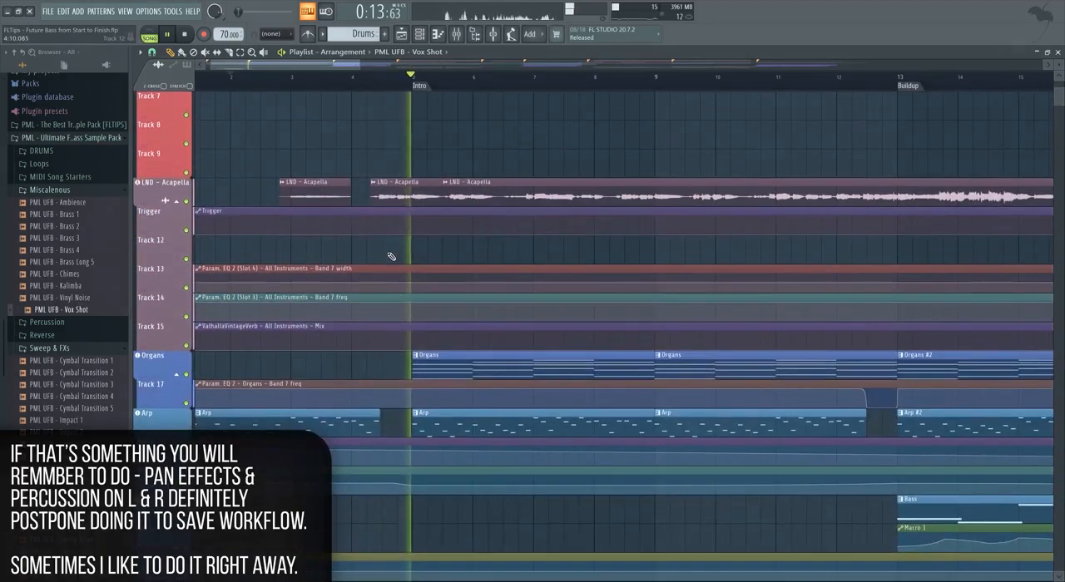
{"action": "scroll", "coordinate": [391, 290], "scroll_direction": "down", "scroll_amount": 2}
{"action": "scroll", "coordinate": [388, 298], "scroll_direction": "down", "scroll_amount": 12}
{"action": "key", "text": "space"}
Place the PML UFB - Impact 4 sample on Track 50, starting where the reversed recording ends.
{"action": "scroll", "coordinate": [106, 429], "scroll_direction": "down", "scroll_amount": 2}
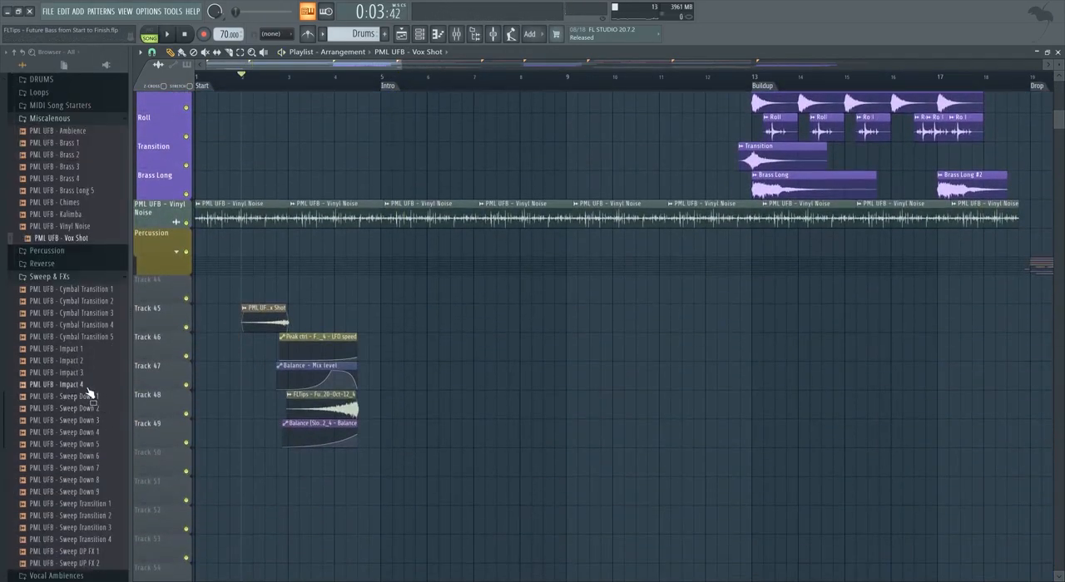
{"action": "left_click_drag", "start_coordinate": [83, 390], "coordinate": [314, 463]}
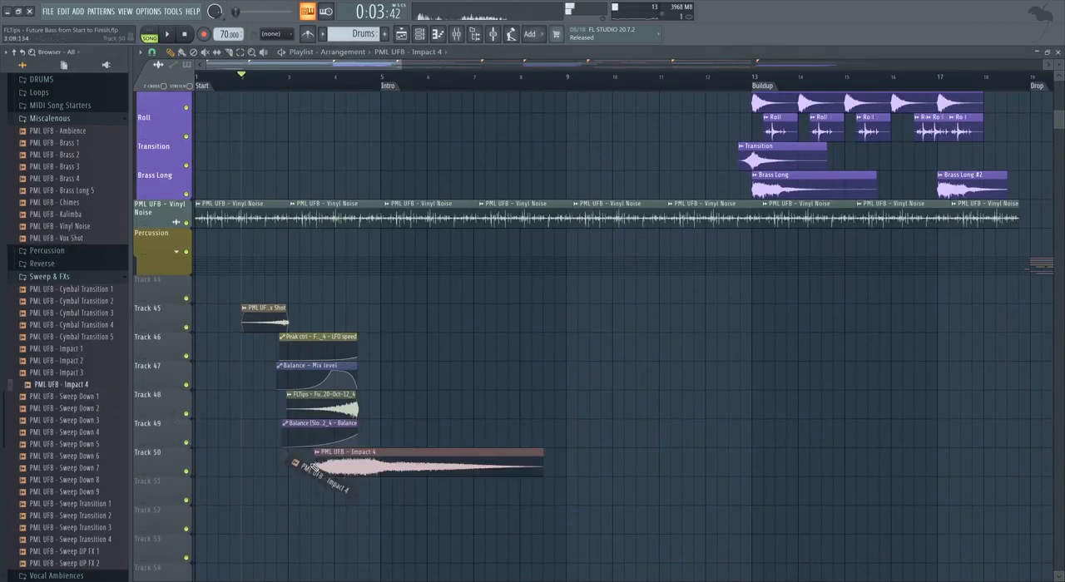
{"action": "key", "text": "space"}
{"action": "left_click_drag", "start_coordinate": [388, 468], "coordinate": [403, 471]}
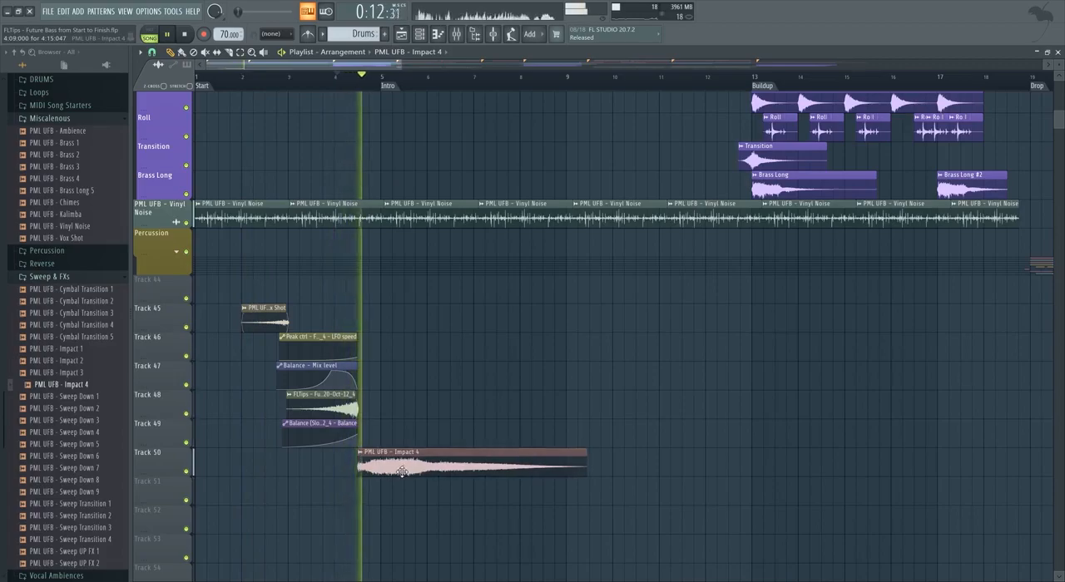
Lower the Impact 4 channel's volume to about 27% and fine-tune it against playback.
{"action": "double_click", "coordinate": [402, 470]}
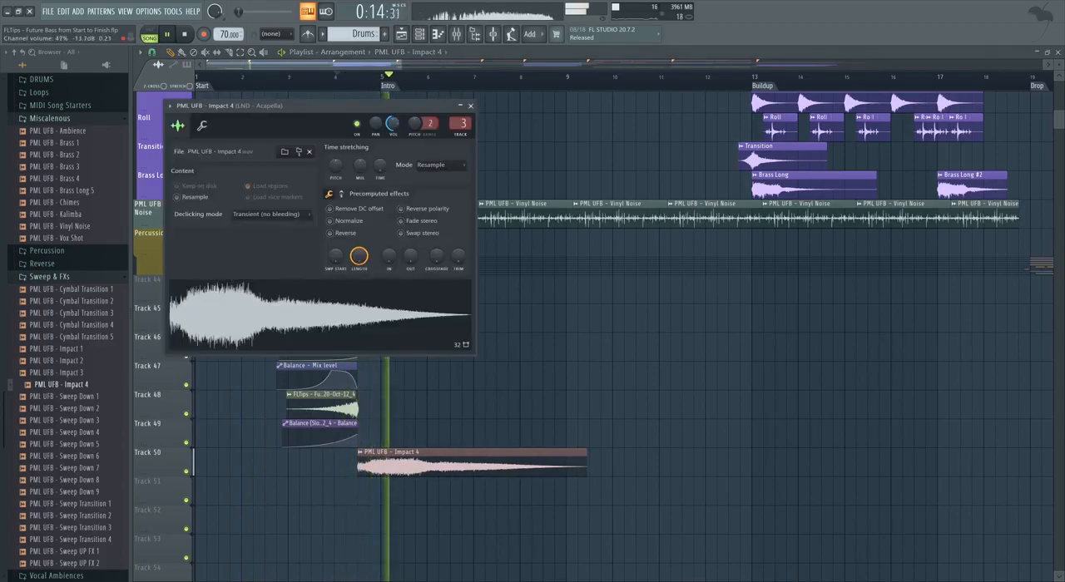
{"action": "left_click", "coordinate": [470, 105]}
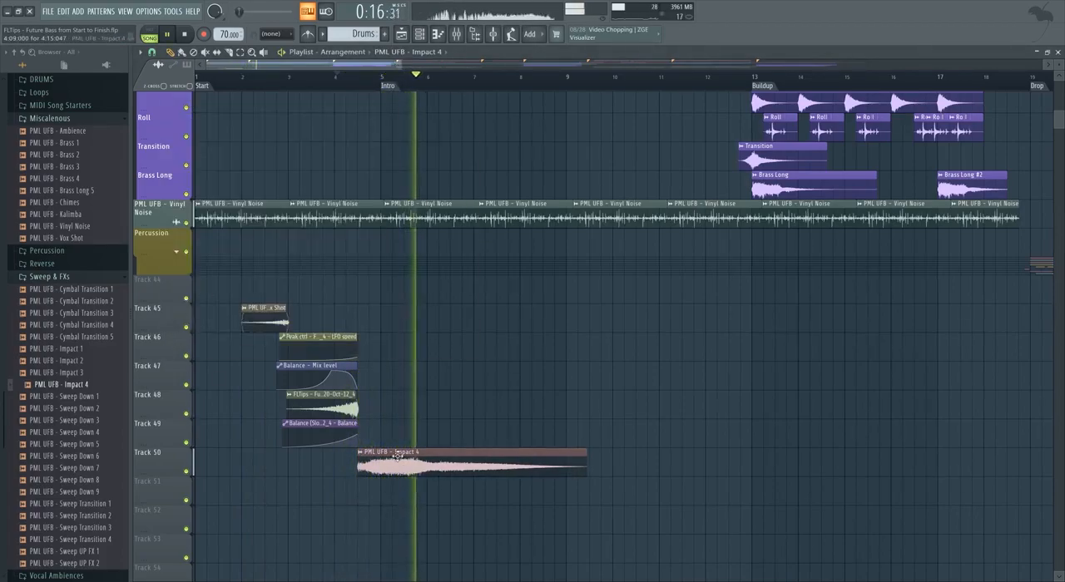
{"action": "double_click", "coordinate": [396, 467]}
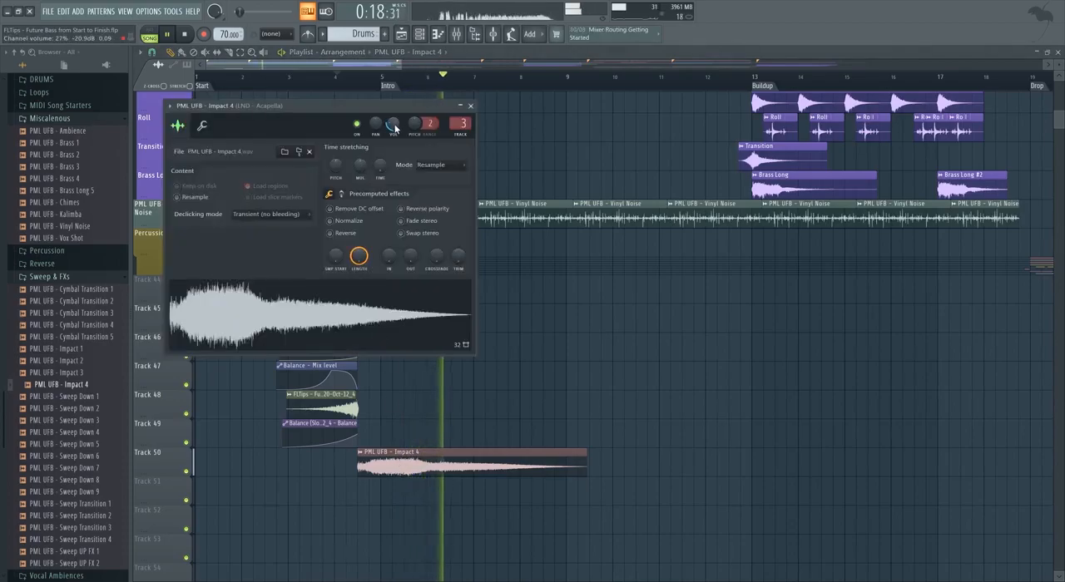
{"action": "left_click", "coordinate": [470, 106]}
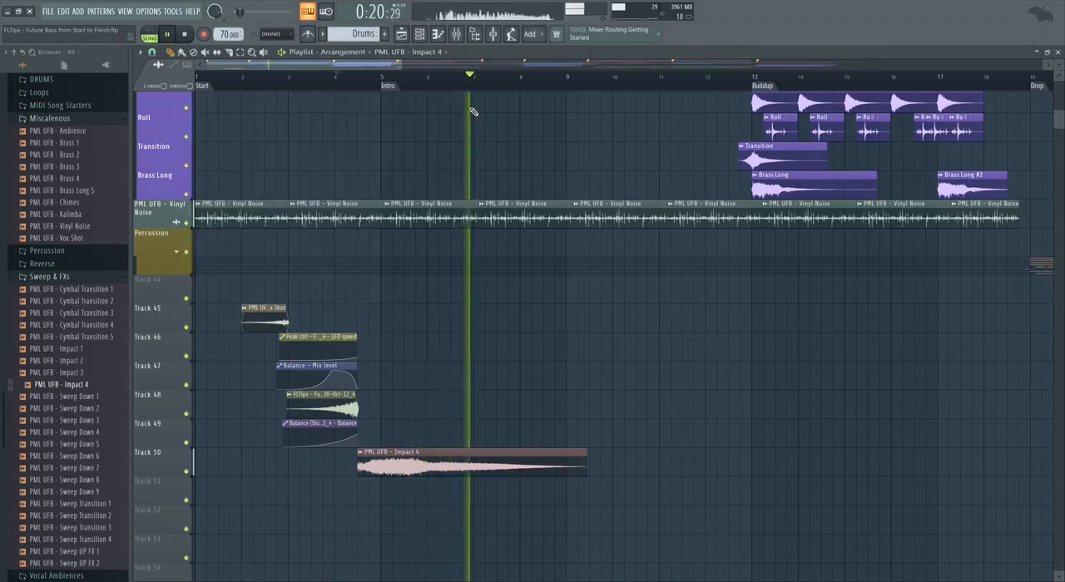
{"action": "double_click", "coordinate": [396, 467]}
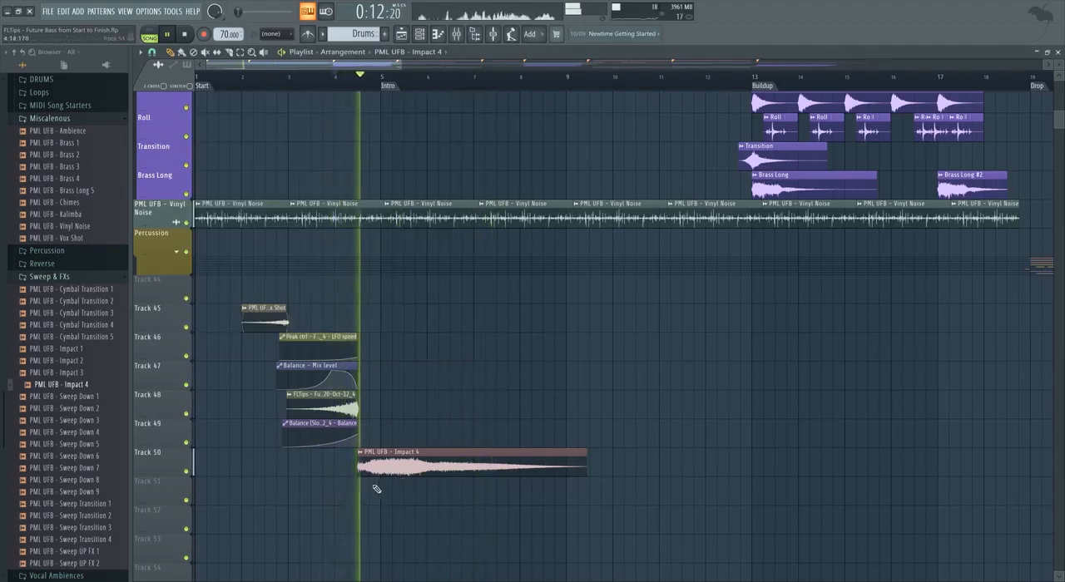
{"action": "scroll", "coordinate": [374, 467], "scroll_direction": "up", "scroll_amount": 1}
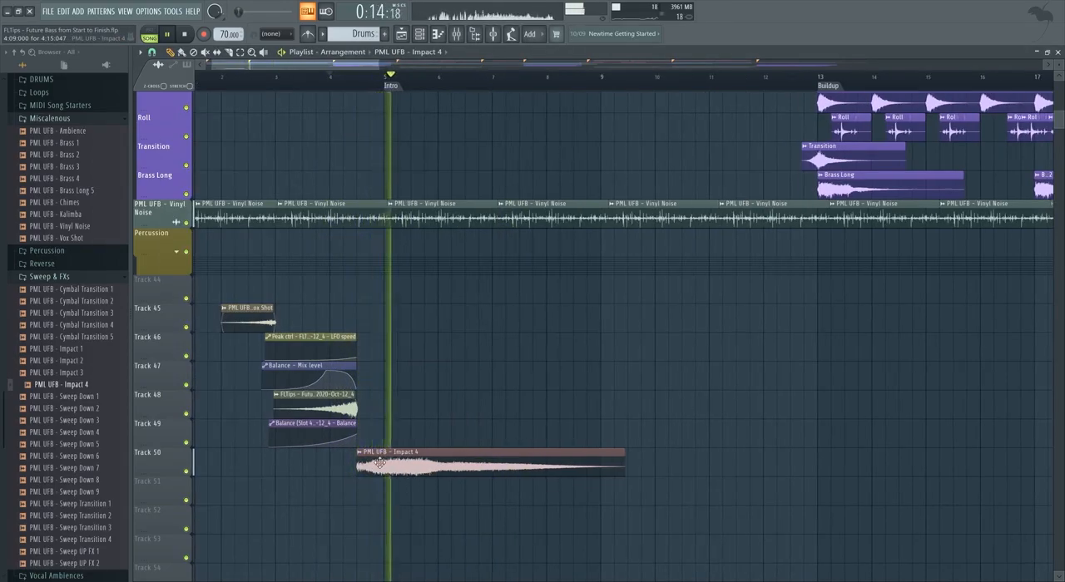
{"action": "double_click", "coordinate": [380, 464]}
{"action": "left_click", "coordinate": [471, 106]}
Place the PML UFB - Impact 2 sample on Track 45, starting just before the Intro marker, and play the transition.
{"action": "key", "text": "space"}
{"action": "left_click_drag", "start_coordinate": [79, 364], "coordinate": [387, 309]}
{"action": "scroll", "coordinate": [419, 326], "scroll_direction": "up", "scroll_amount": 5}
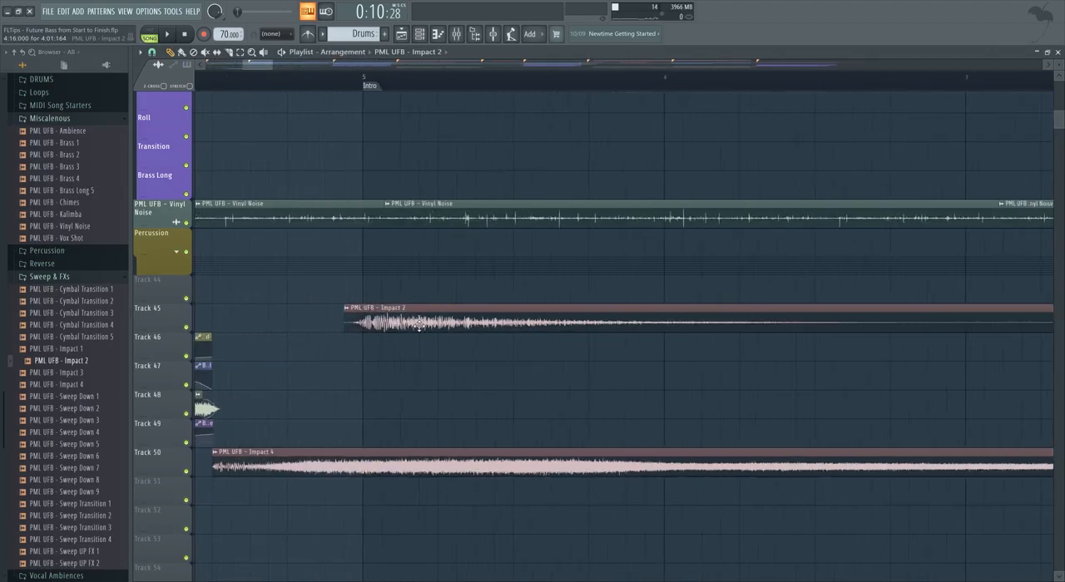
{"action": "scroll", "coordinate": [436, 367], "scroll_direction": "down", "scroll_amount": 4}
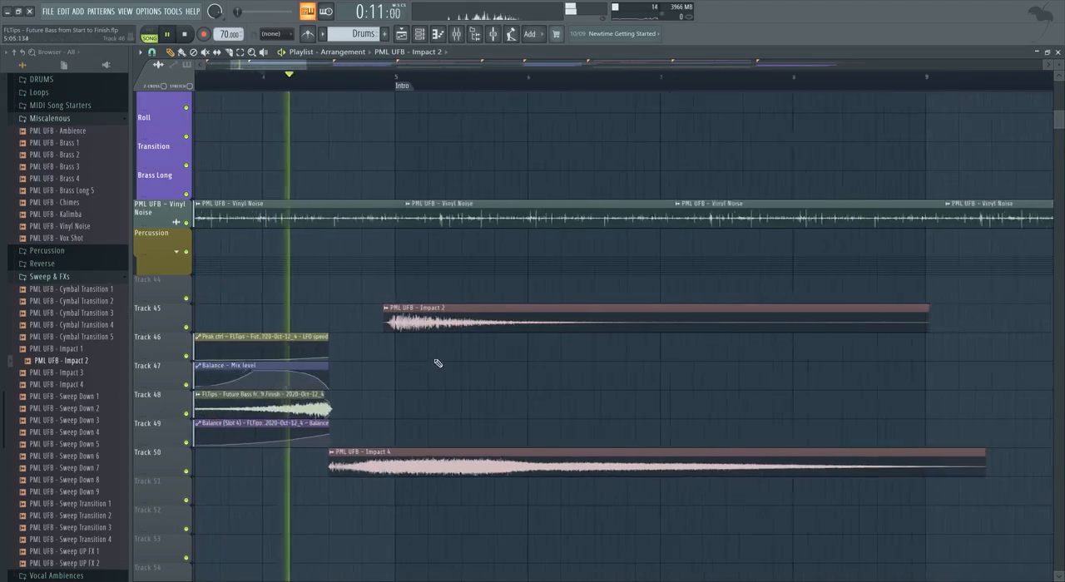
Lower the Impact 2 channel's volume and close its settings.
{"action": "scroll", "coordinate": [439, 467], "scroll_direction": "up", "scroll_amount": 2}
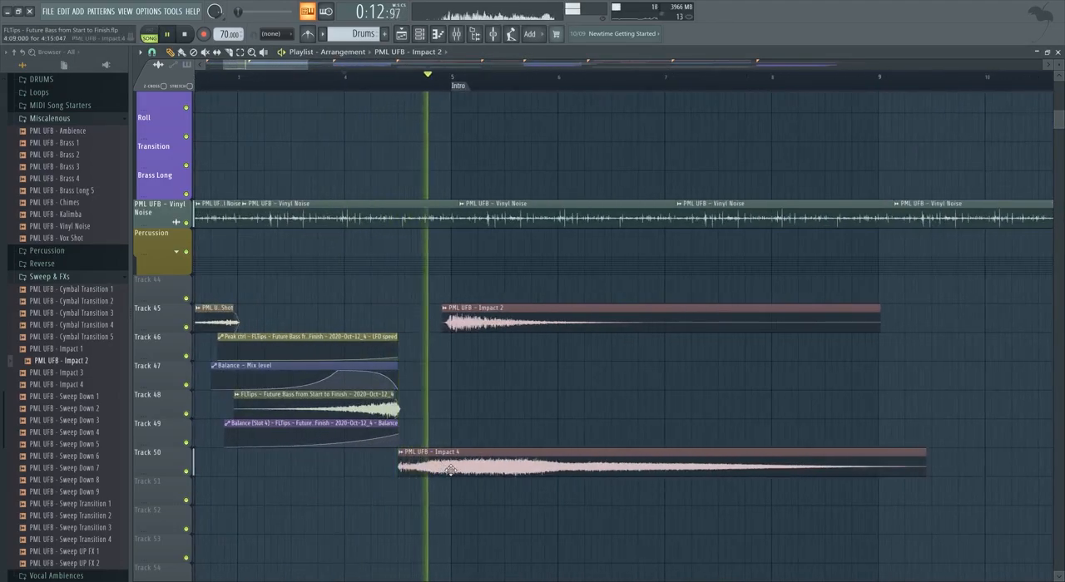
{"action": "double_click", "coordinate": [477, 315]}
{"action": "left_click_drag", "start_coordinate": [364, 96], "coordinate": [369, 121]}
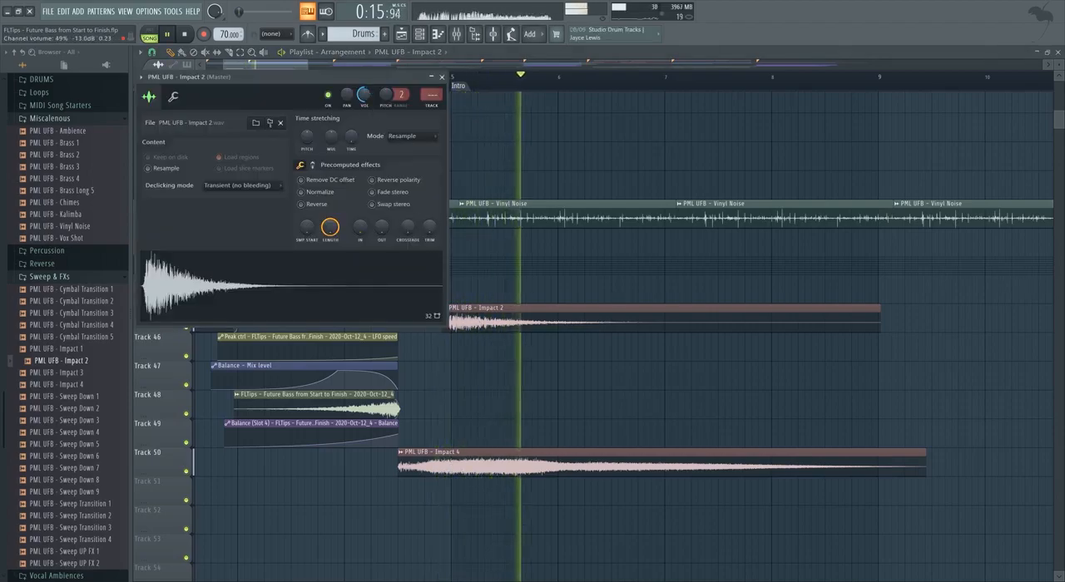
{"action": "left_click", "coordinate": [440, 99]}
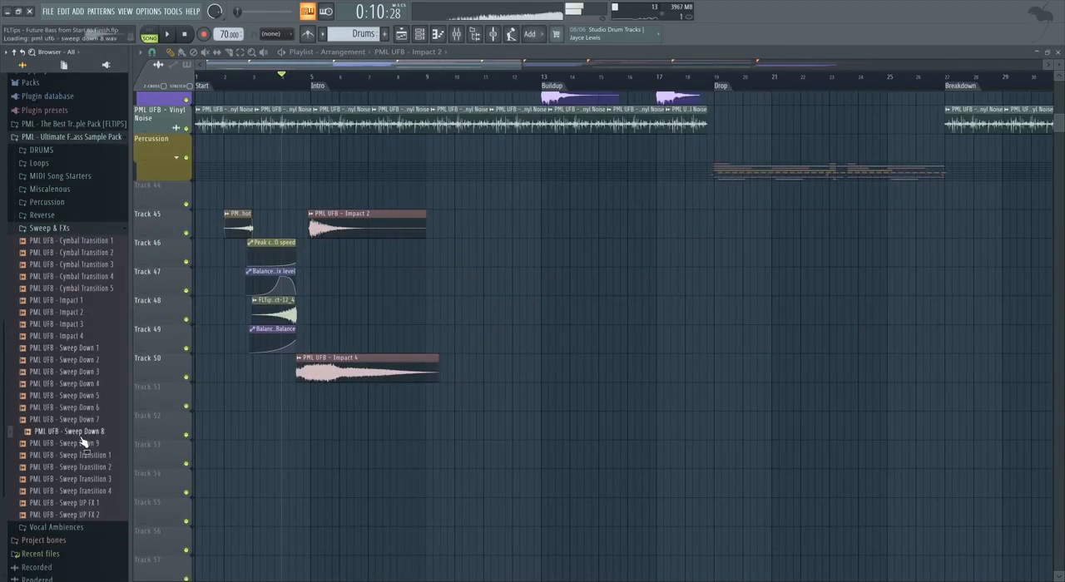
Place the PML UFB - Sweep Down 8 sample on Track 51 beneath Impact 4, starting shortly after bar 4.
{"action": "left_click_drag", "start_coordinate": [80, 438], "coordinate": [295, 315]}
{"action": "scroll", "coordinate": [271, 313], "scroll_direction": "up", "scroll_amount": 3}
{"action": "key", "text": "space"}
{"action": "left_click_drag", "start_coordinate": [399, 321], "coordinate": [353, 404]}
{"action": "left_click", "coordinate": [356, 426]}
{"action": "right_click", "coordinate": [358, 422]}
Adjust the Sweep Down 8 channel's volume during playback and close its settings.
{"action": "double_click", "coordinate": [356, 401]}
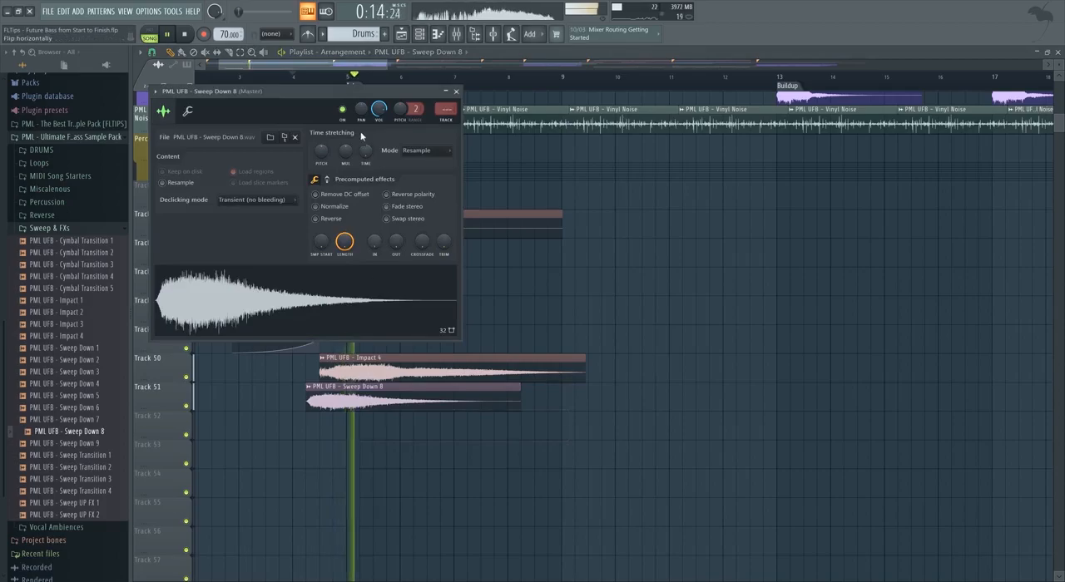
{"action": "left_click", "coordinate": [446, 92]}
{"action": "key", "text": "space"}
{"action": "key", "text": "space"}
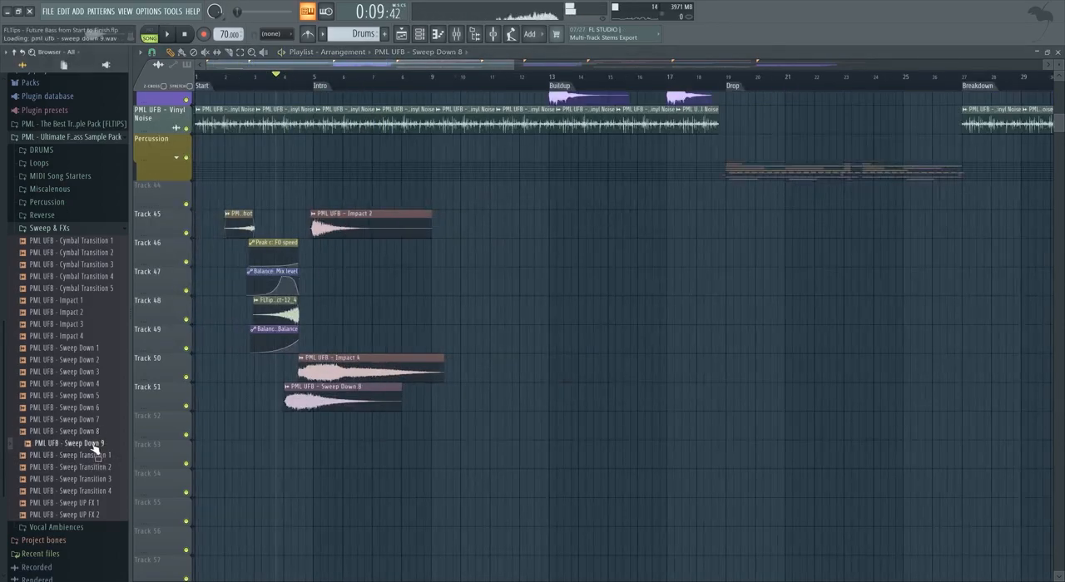
Place the PML UFB - Sweep Down 9 sample on Track 52 just before bar 3 and adjust its channel volume.
{"action": "left_click_drag", "start_coordinate": [92, 448], "coordinate": [281, 431]}
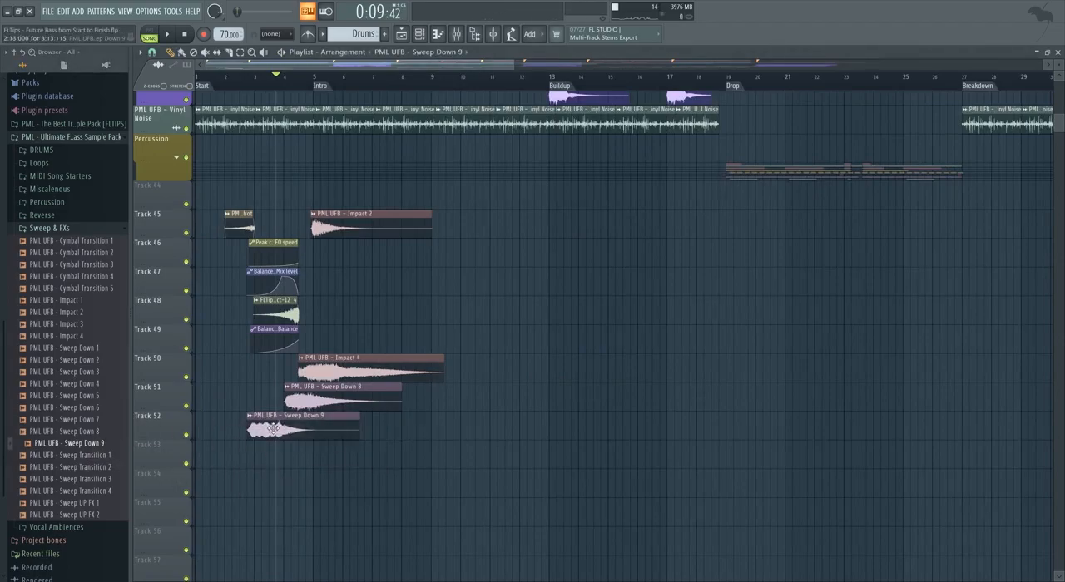
{"action": "double_click", "coordinate": [272, 429]}
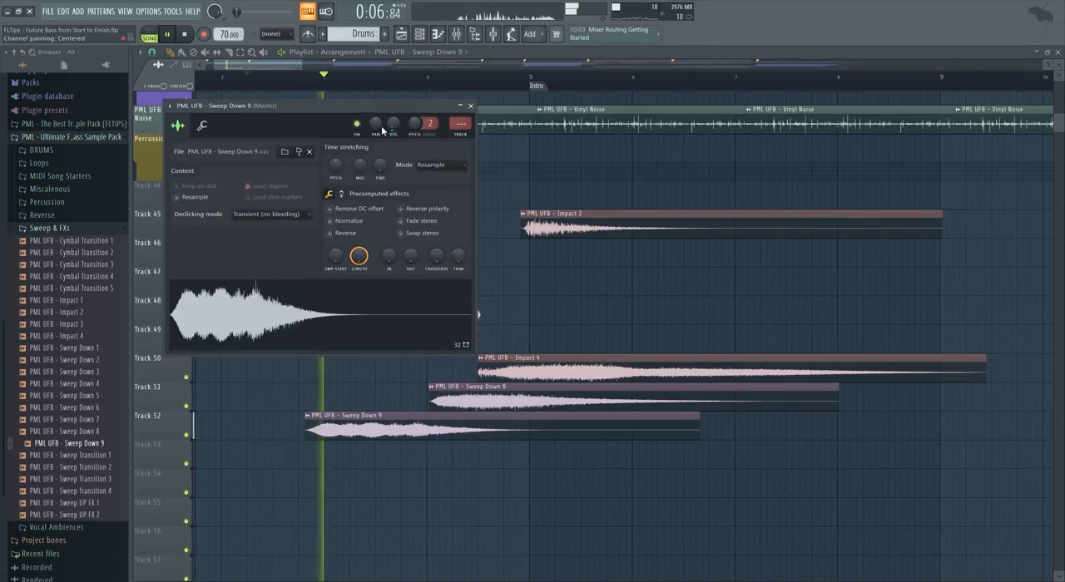
{"action": "left_click", "coordinate": [471, 107]}
Shift the Sweep Down 8 clip on Track 51 to the Intro marker and trim off its beginning.
{"action": "left_click_drag", "start_coordinate": [486, 403], "coordinate": [579, 408]}
{"action": "double_click", "coordinate": [580, 409]}
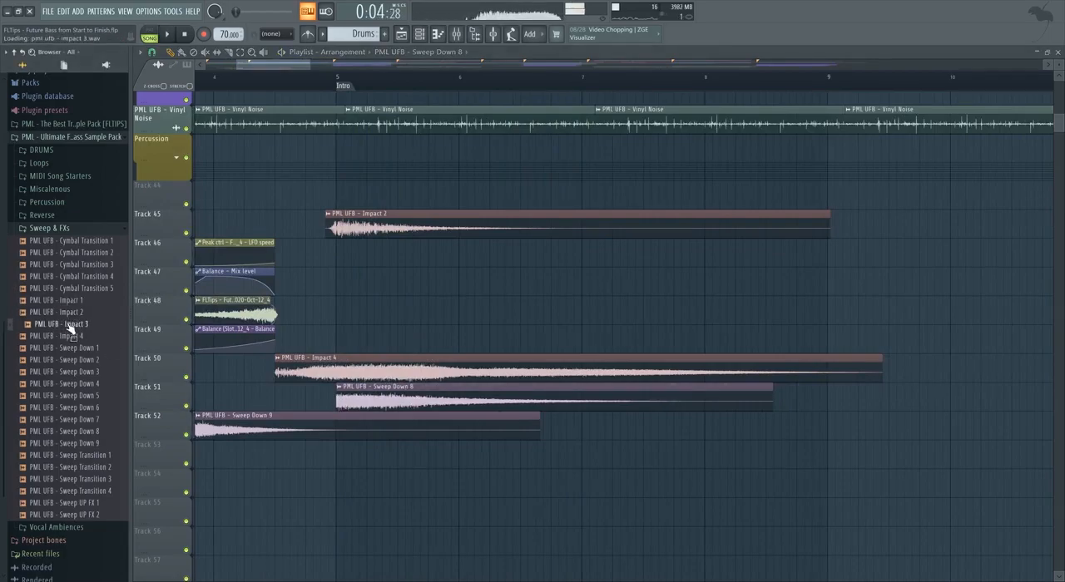
Place the PML UFB - Impact 3 sample on Track 47 at the Intro marker and lower its channel volume to about 32%.
{"action": "left_click_drag", "start_coordinate": [74, 342], "coordinate": [371, 283]}
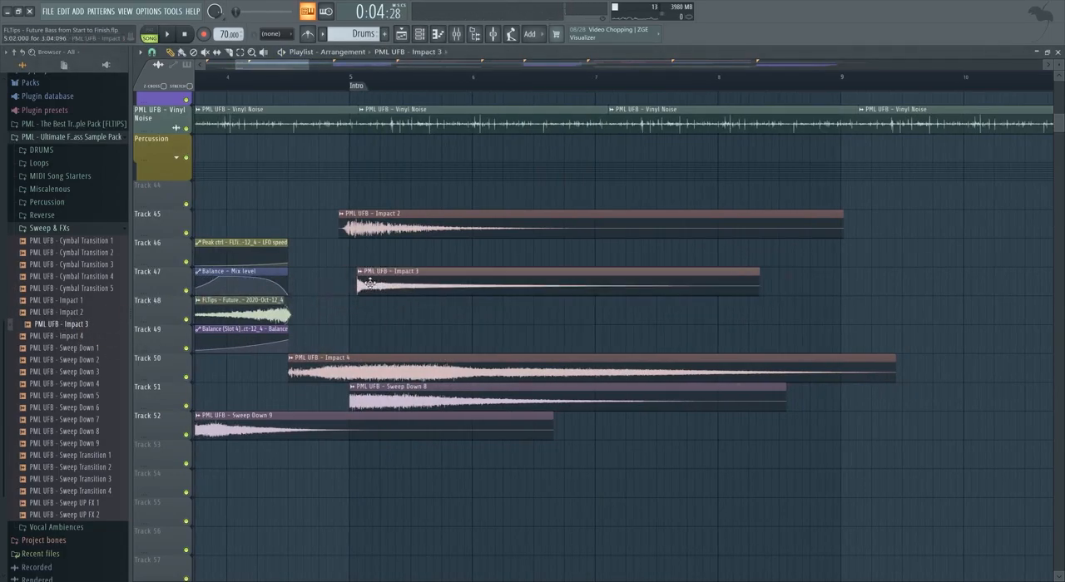
{"action": "left_click", "coordinate": [282, 83]}
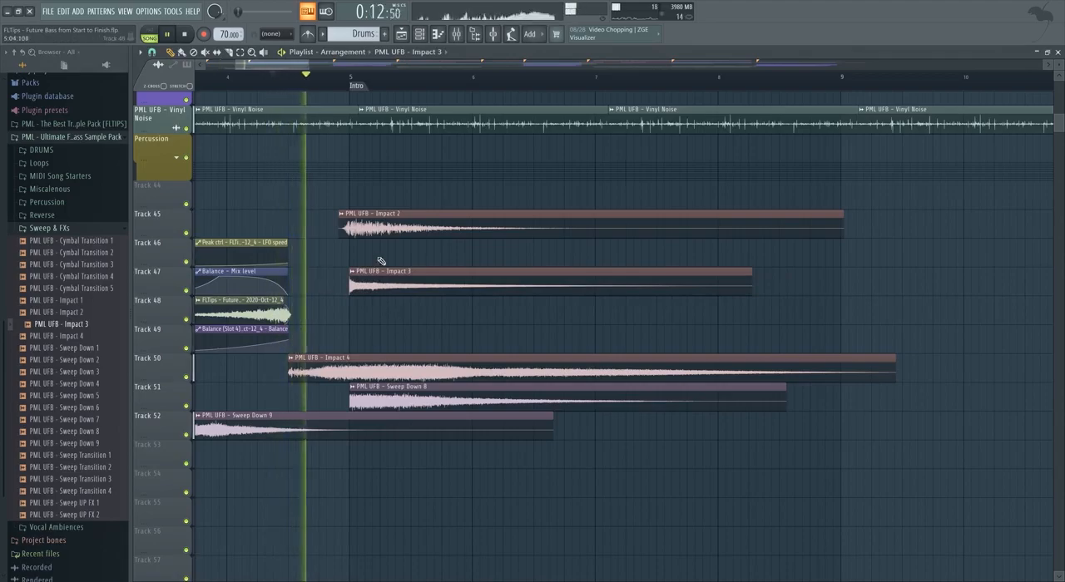
{"action": "double_click", "coordinate": [383, 287]}
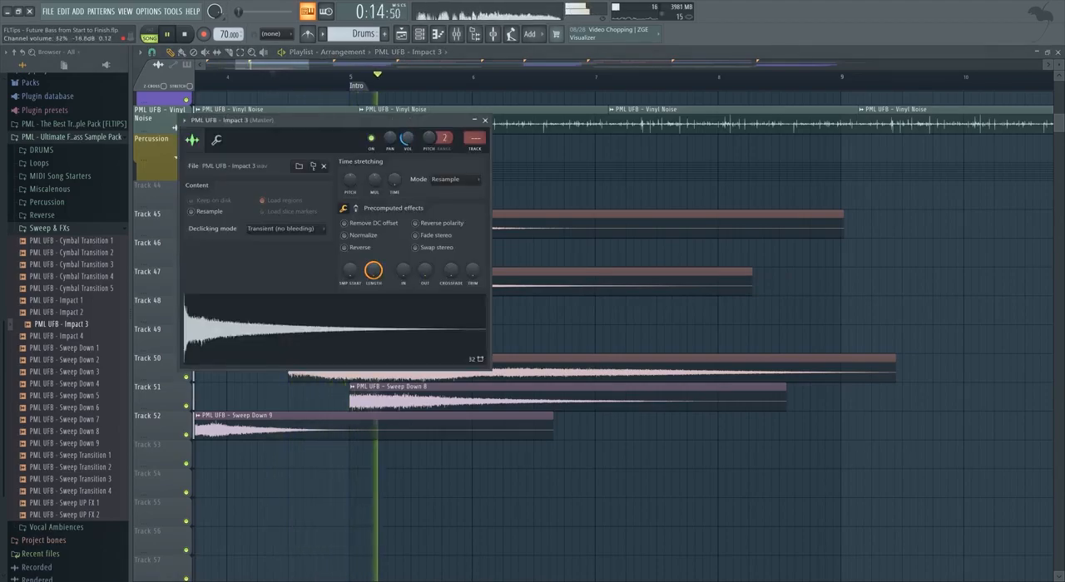
{"action": "left_click", "coordinate": [486, 122]}
{"action": "double_click", "coordinate": [359, 285]}
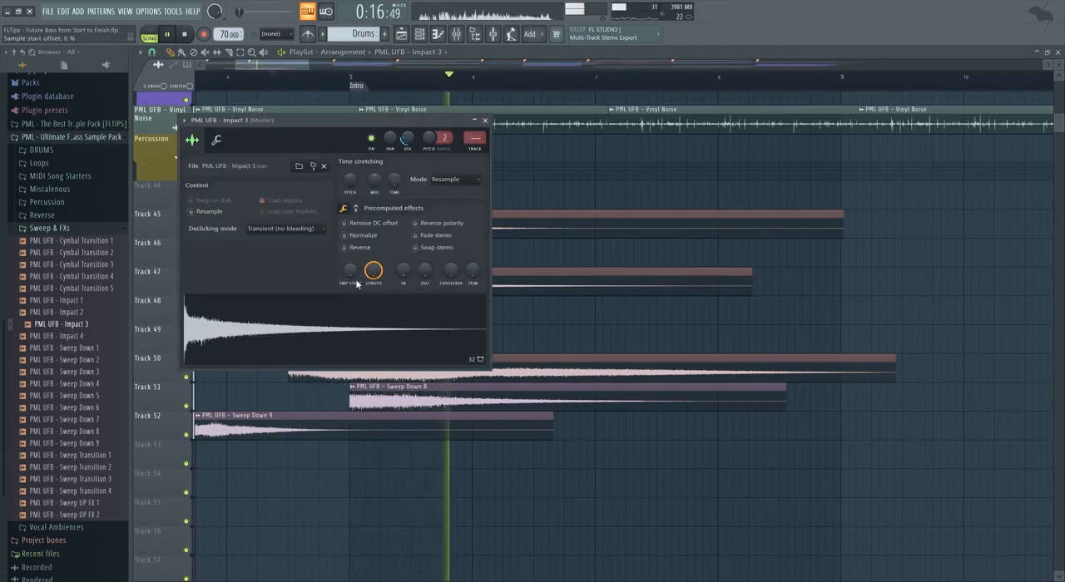
{"action": "left_click", "coordinate": [485, 121]}
Set the Impact 3 sample's declicking mode to Crossfade (bleeding) and close its settings.
{"action": "double_click", "coordinate": [360, 283]}
{"action": "left_click", "coordinate": [285, 229]}
{"action": "left_click", "coordinate": [261, 288]}
{"action": "left_click", "coordinate": [485, 121]}
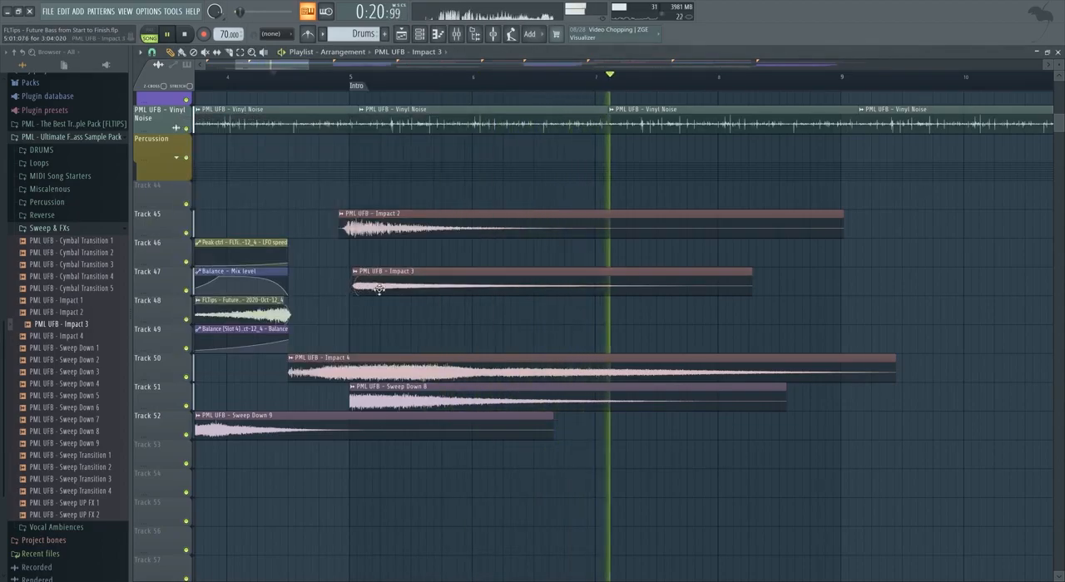
Shift the Impact 3 clip on Track 47 slightly ahead of the Intro marker, set its channel volume to about 42%, and audition it.
{"action": "key", "text": "space"}
{"action": "left_click_drag", "start_coordinate": [379, 288], "coordinate": [343, 293]}
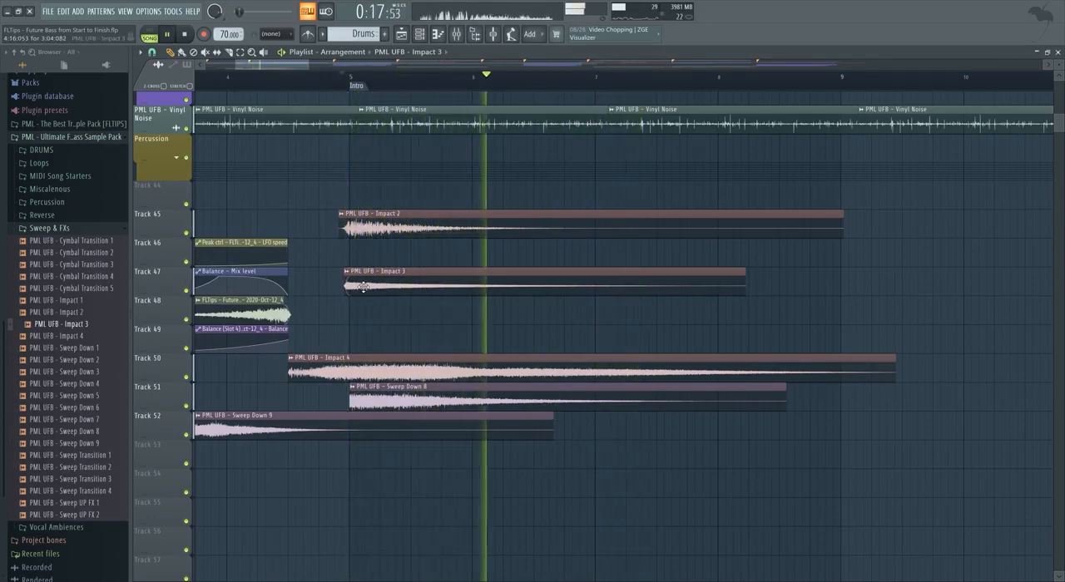
{"action": "double_click", "coordinate": [364, 288]}
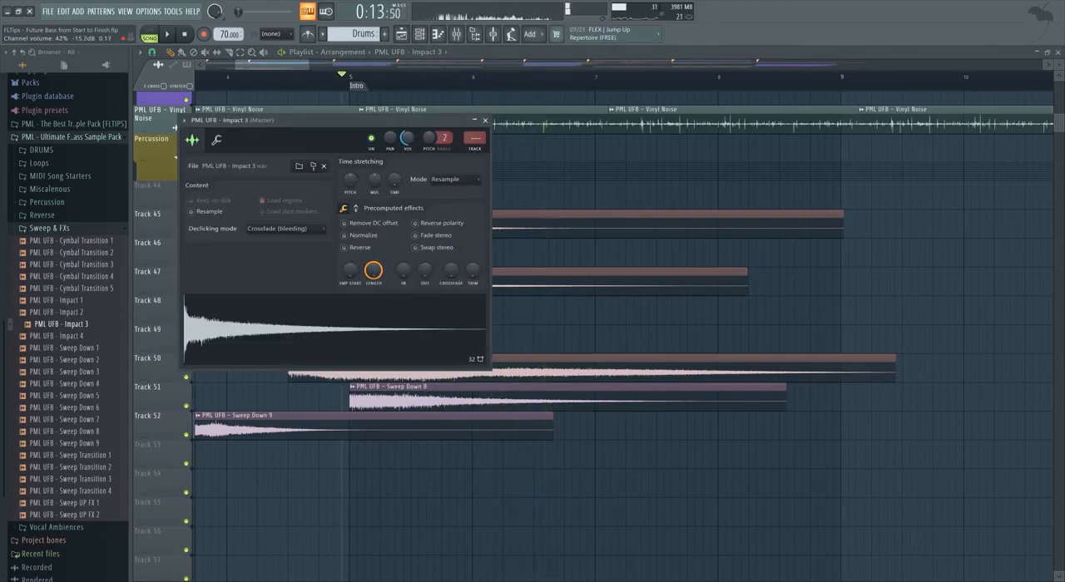
{"action": "left_click", "coordinate": [486, 120]}
{"action": "scroll", "coordinate": [358, 288], "scroll_direction": "up", "scroll_amount": 2}
{"action": "key", "text": "space"}
{"action": "key", "text": "space"}
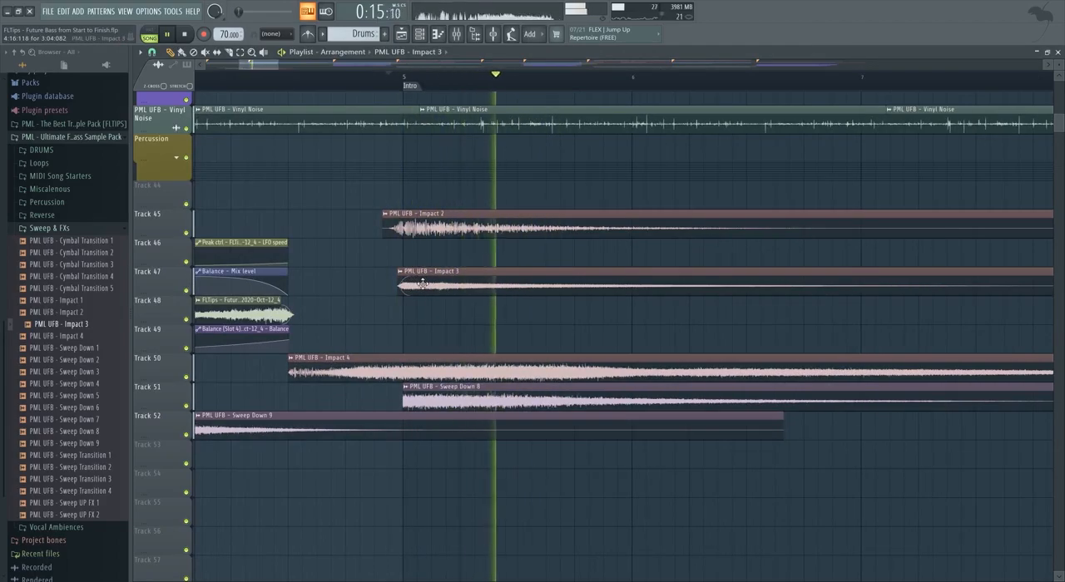
Find the PML UFB - Ambience sample in the pack's Miscalenous folder and place it on Track 53.
{"action": "scroll", "coordinate": [412, 277], "scroll_direction": "down", "scroll_amount": 3}
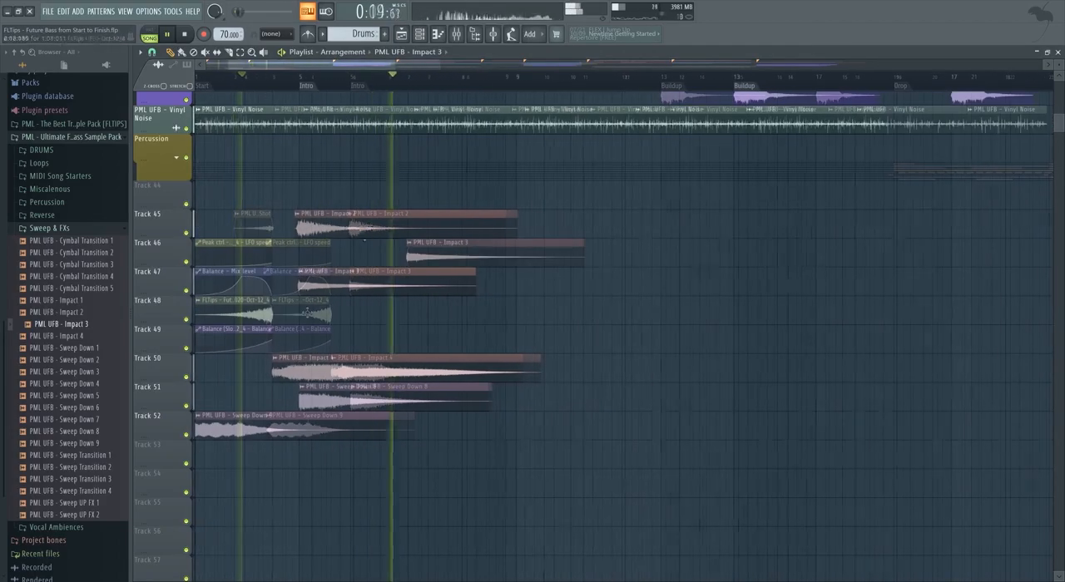
{"action": "key", "text": "space"}
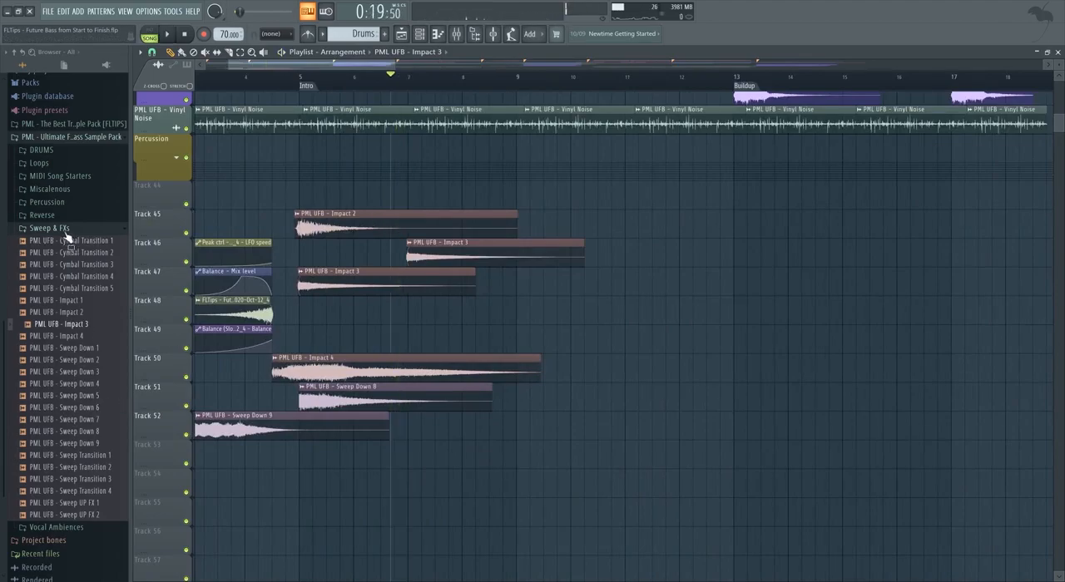
{"action": "left_click", "coordinate": [64, 231]}
{"action": "left_click", "coordinate": [79, 454]}
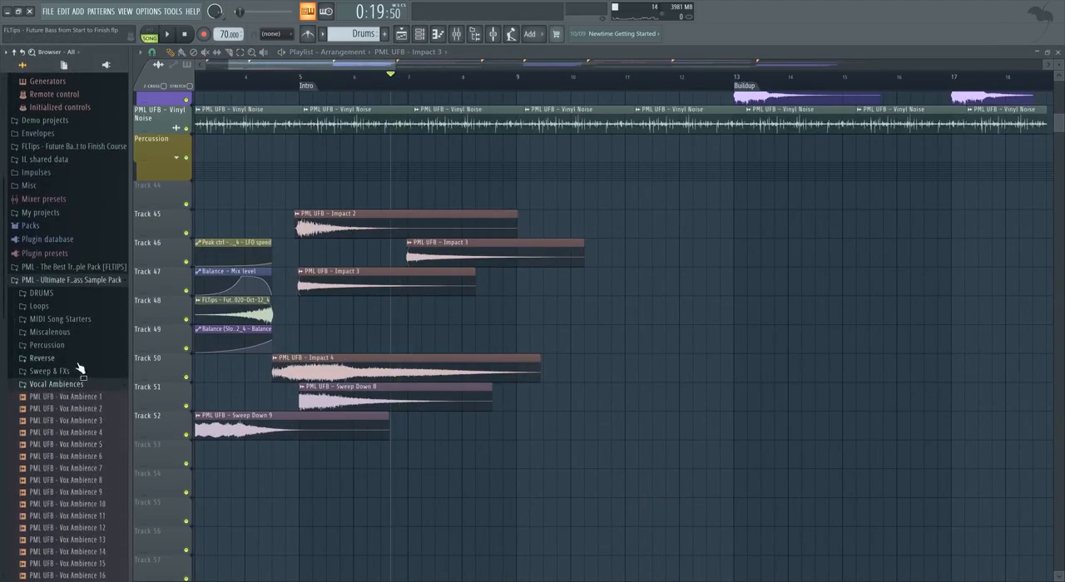
{"action": "left_click", "coordinate": [71, 387]}
{"action": "left_click", "coordinate": [65, 406]}
{"action": "left_click", "coordinate": [80, 419]}
{"action": "left_click_drag", "start_coordinate": [73, 424], "coordinate": [288, 462]}
{"action": "scroll", "coordinate": [253, 465], "scroll_direction": "down", "scroll_amount": 3}
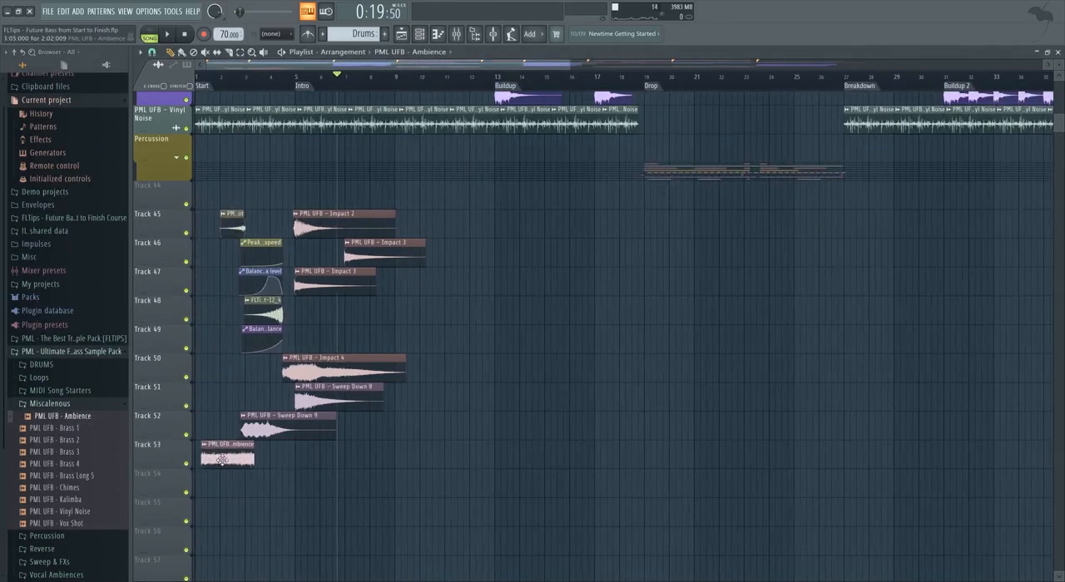
Move the Ambience clip to the song's start and lower its channel volume to about 8%.
{"action": "left_click_drag", "start_coordinate": [223, 459], "coordinate": [216, 459]}
{"action": "double_click", "coordinate": [216, 459]}
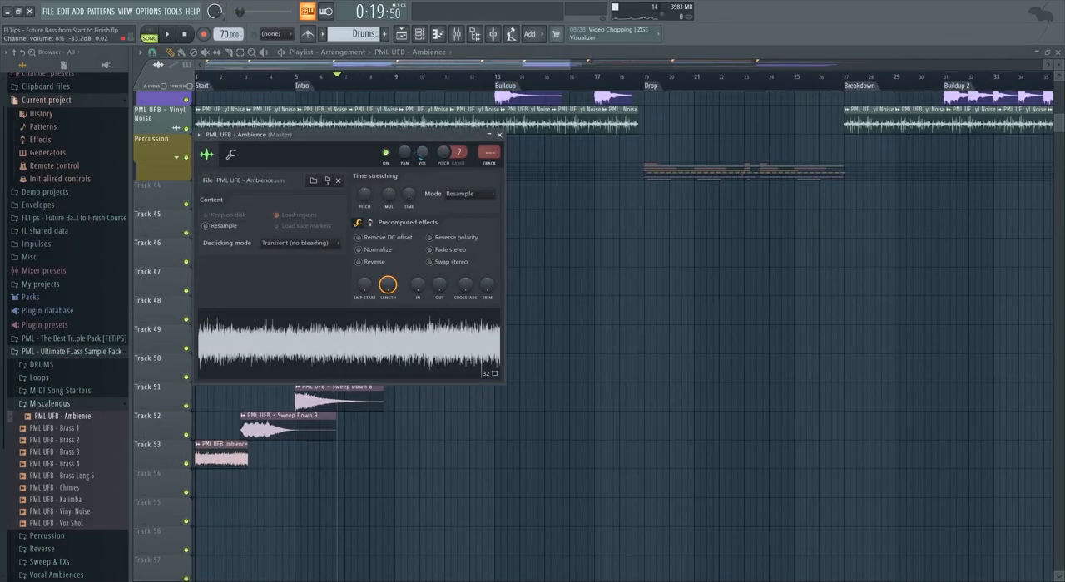
{"action": "left_click", "coordinate": [199, 76]}
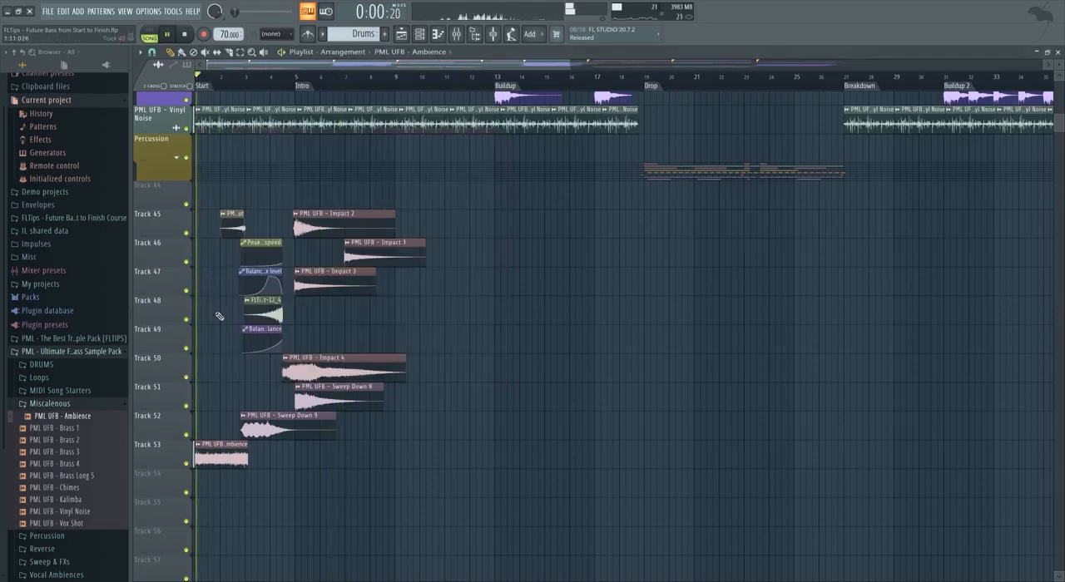
Duplicate the Ambience clip back to back along Track 53 past the Drop marker.
{"action": "scroll", "coordinate": [242, 459], "scroll_direction": "up", "scroll_amount": 5}
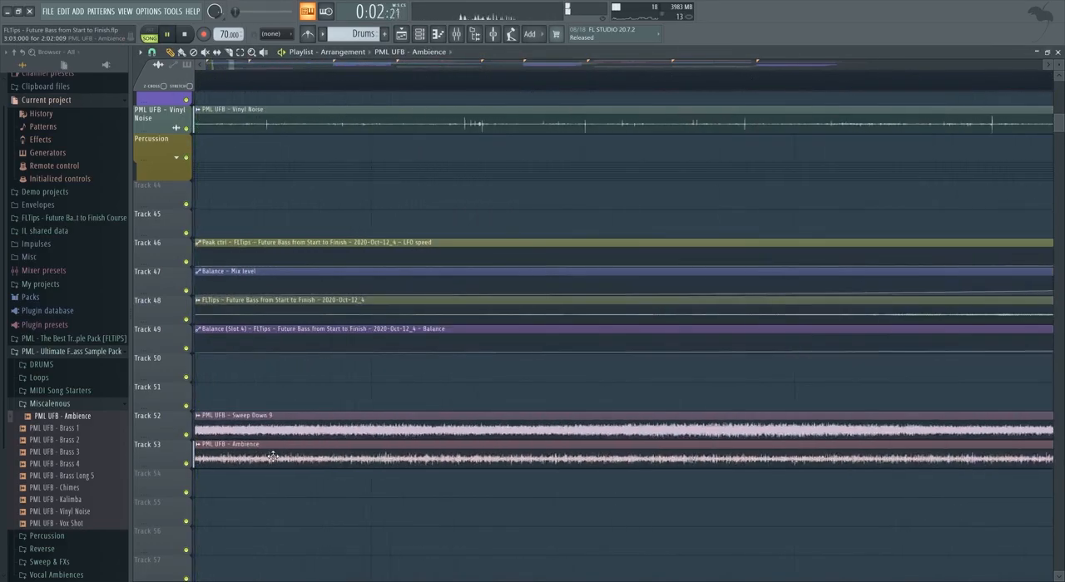
{"action": "scroll", "coordinate": [284, 465], "scroll_direction": "down", "scroll_amount": 2}
{"action": "left_click_drag", "start_coordinate": [331, 498], "coordinate": [256, 462]}
{"action": "key", "text": "ctrl+b"}
{"action": "key", "text": "ctrl+b"}
{"action": "key", "text": "ctrl+b"}
{"action": "key", "text": "ctrl+b"}
{"action": "scroll", "coordinate": [256, 462], "scroll_direction": "down", "scroll_amount": 2}
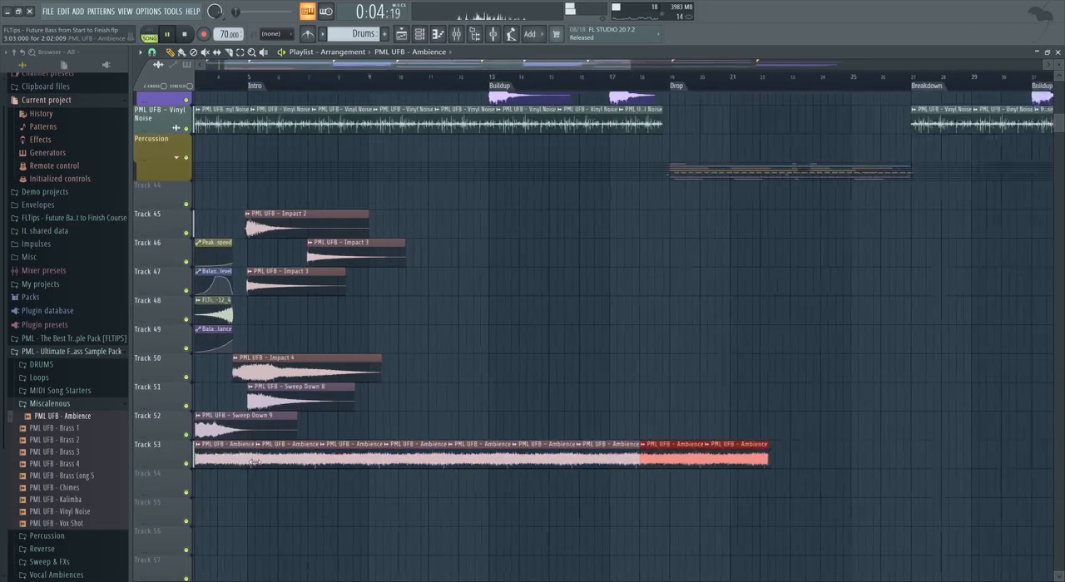
Trim the end of the Ambience clips on Track 53 back to about bar 18, before the Drop.
{"action": "scroll", "coordinate": [529, 459], "scroll_direction": "up", "scroll_amount": 1}
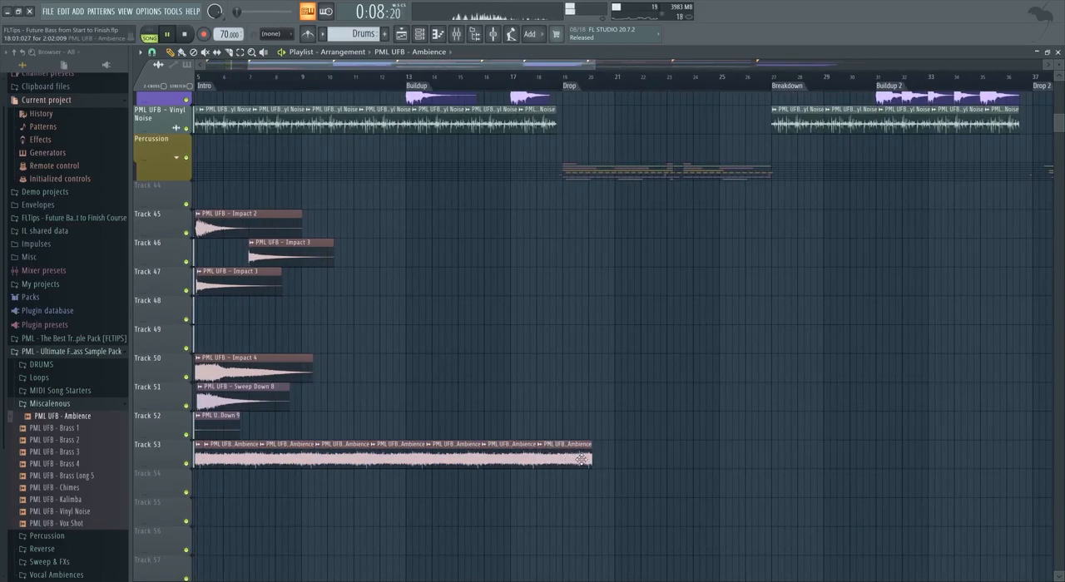
{"action": "scroll", "coordinate": [546, 466], "scroll_direction": "up", "scroll_amount": 2}
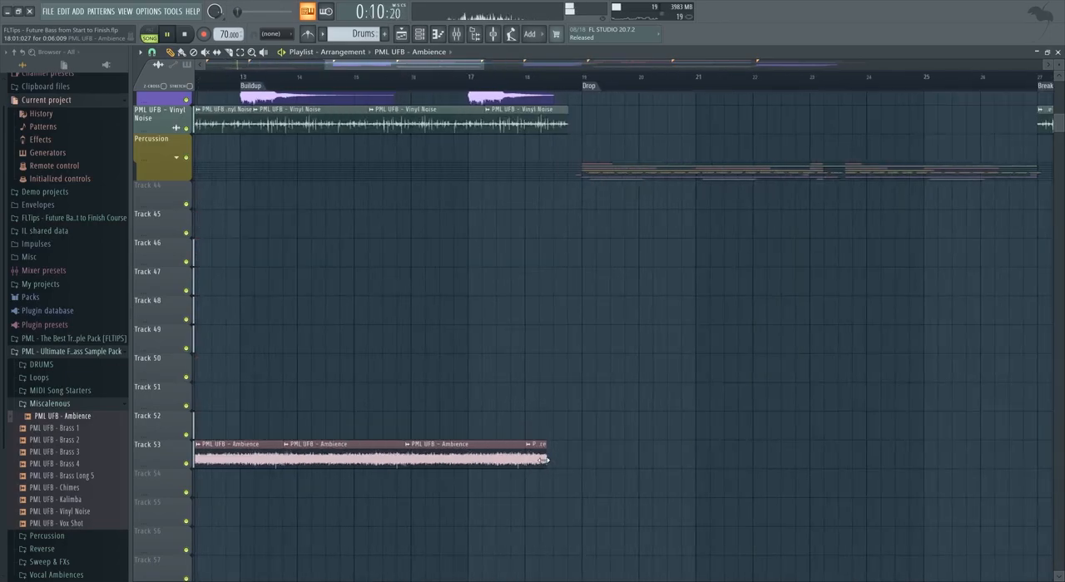
{"action": "left_click_drag", "start_coordinate": [543, 460], "coordinate": [526, 460]}
{"action": "scroll", "coordinate": [528, 457], "scroll_direction": "down", "scroll_amount": 4}
{"action": "scroll", "coordinate": [249, 459], "scroll_direction": "up", "scroll_amount": 2}
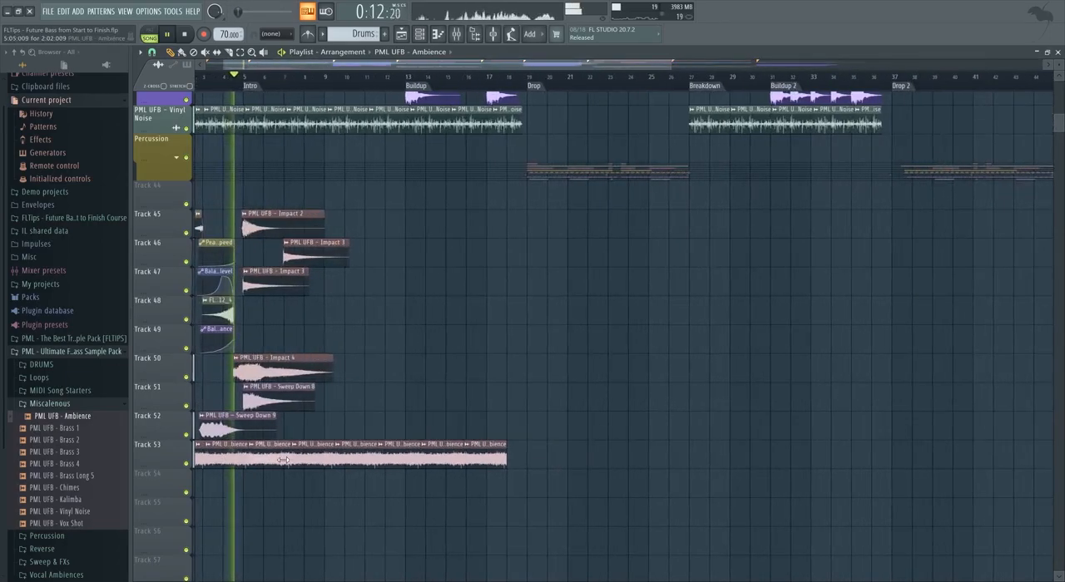
Route the Ambience channel to its own free mixer track, insert 46.
{"action": "double_click", "coordinate": [281, 459]}
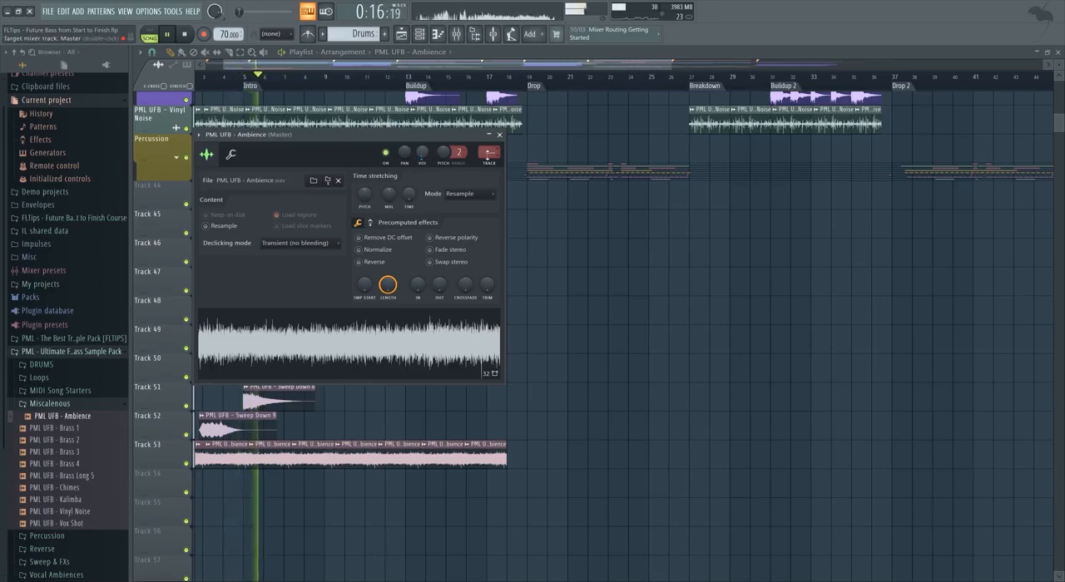
{"action": "left_click", "coordinate": [490, 163]}
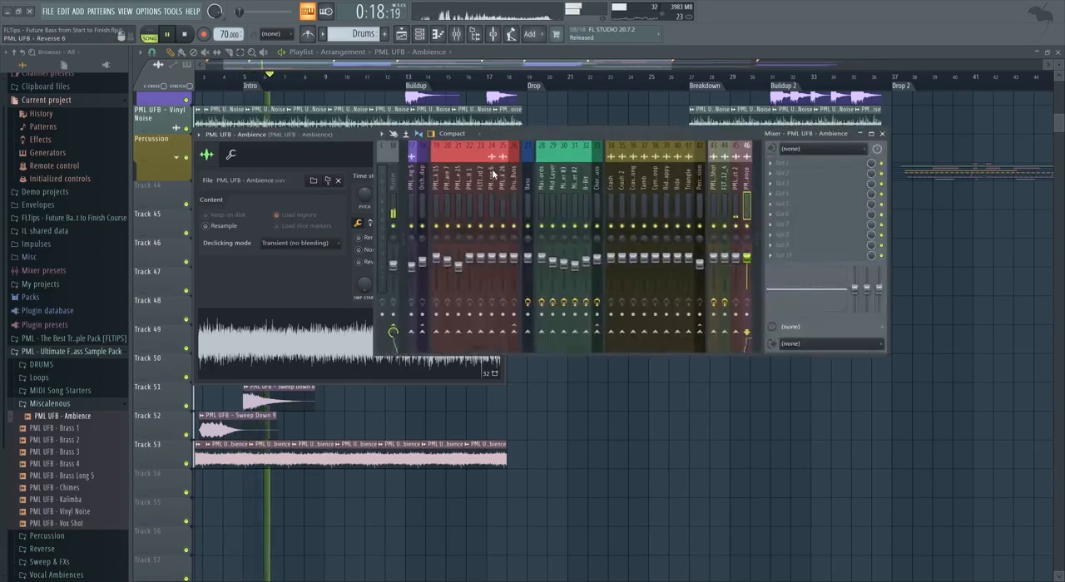
{"action": "scroll", "coordinate": [284, 480], "scroll_direction": "down", "scroll_amount": 2}
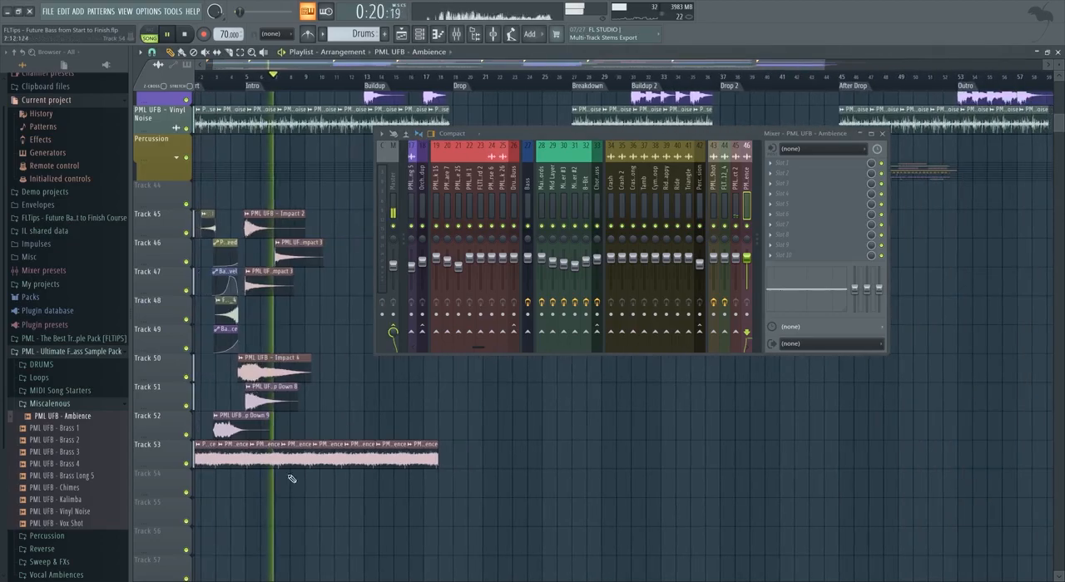
Move the Impact 3 clip on Track 46 to bar 9 and duplicate the Impact 2 clip there on Track 45.
{"action": "scroll", "coordinate": [303, 477], "scroll_direction": "up", "scroll_amount": 2}
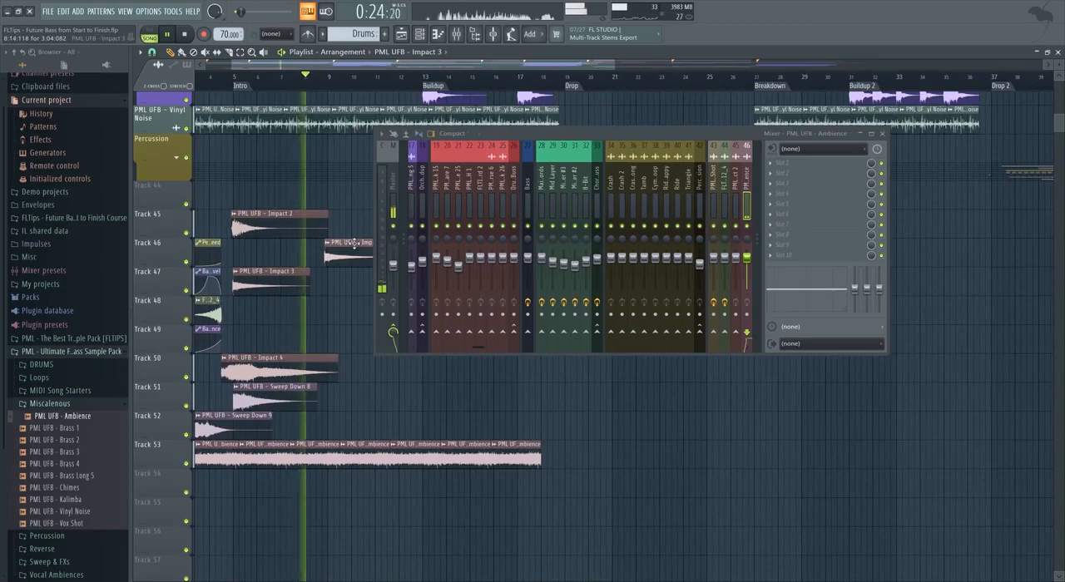
{"action": "scroll", "coordinate": [354, 243], "scroll_direction": "up", "scroll_amount": 2}
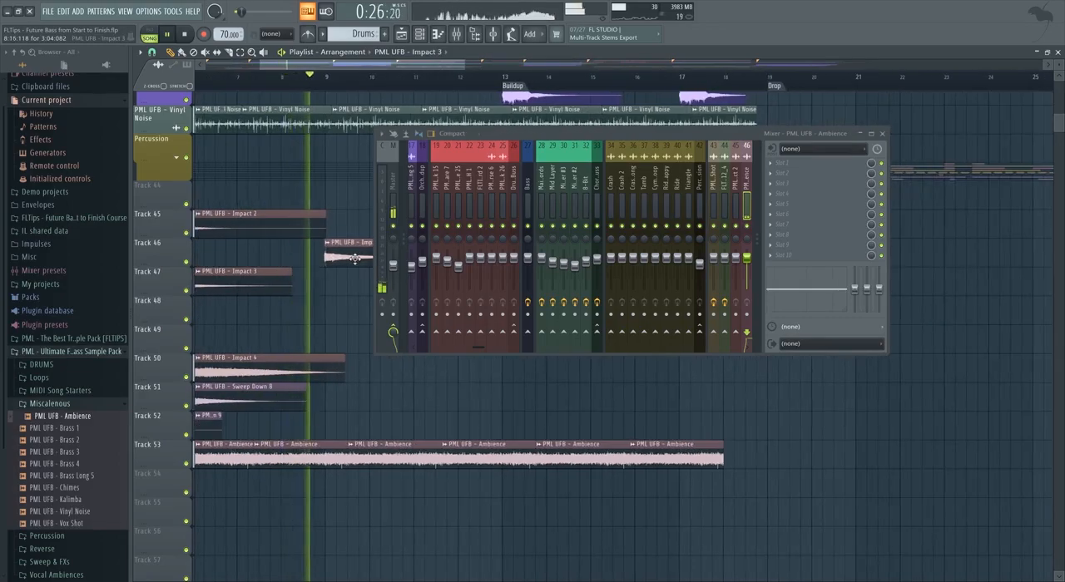
{"action": "scroll", "coordinate": [328, 297], "scroll_direction": "down", "scroll_amount": 3}
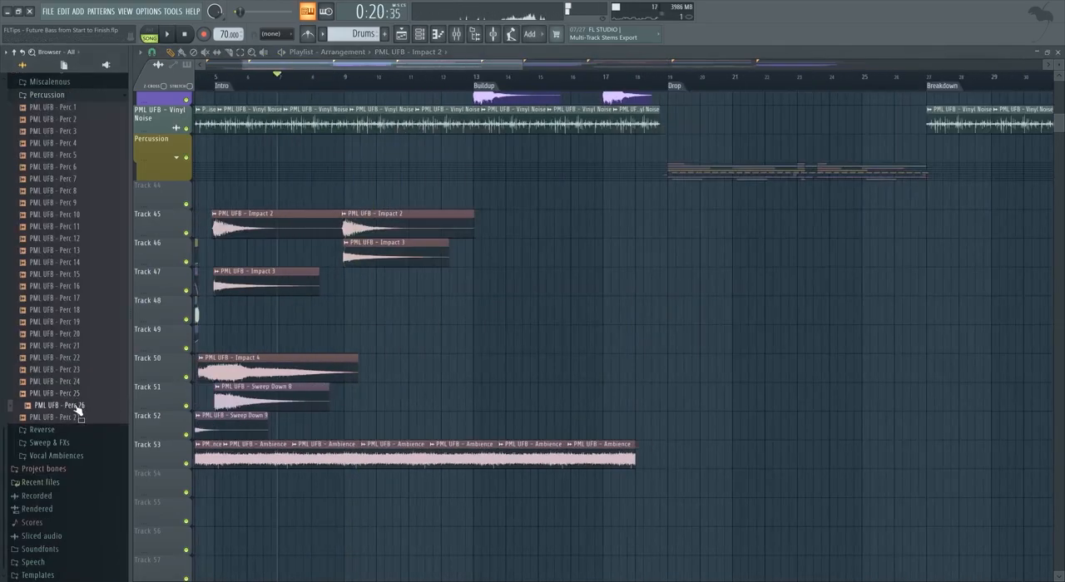
Place the PML UFB - Perc 26 sample on Track 48, check its channel settings, and shift it to just after bar 8.
{"action": "left_click_drag", "start_coordinate": [77, 409], "coordinate": [361, 311]}
{"action": "scroll", "coordinate": [304, 310], "scroll_direction": "up", "scroll_amount": 4}
{"action": "scroll", "coordinate": [366, 318], "scroll_direction": "up", "scroll_amount": 4}
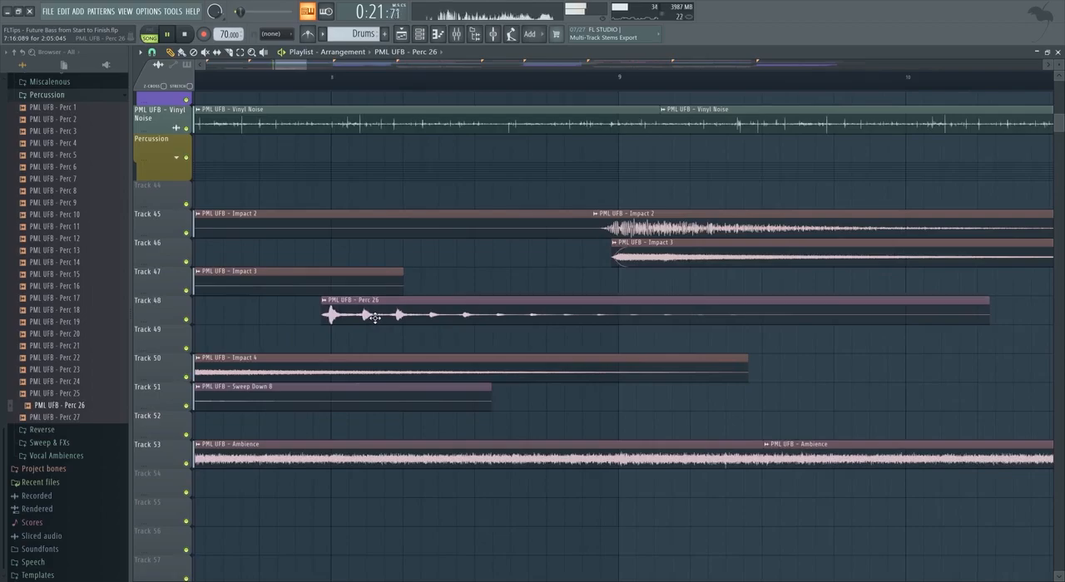
{"action": "double_click", "coordinate": [375, 318]}
{"action": "left_click", "coordinate": [515, 150]}
{"action": "left_click_drag", "start_coordinate": [407, 311], "coordinate": [480, 310]}
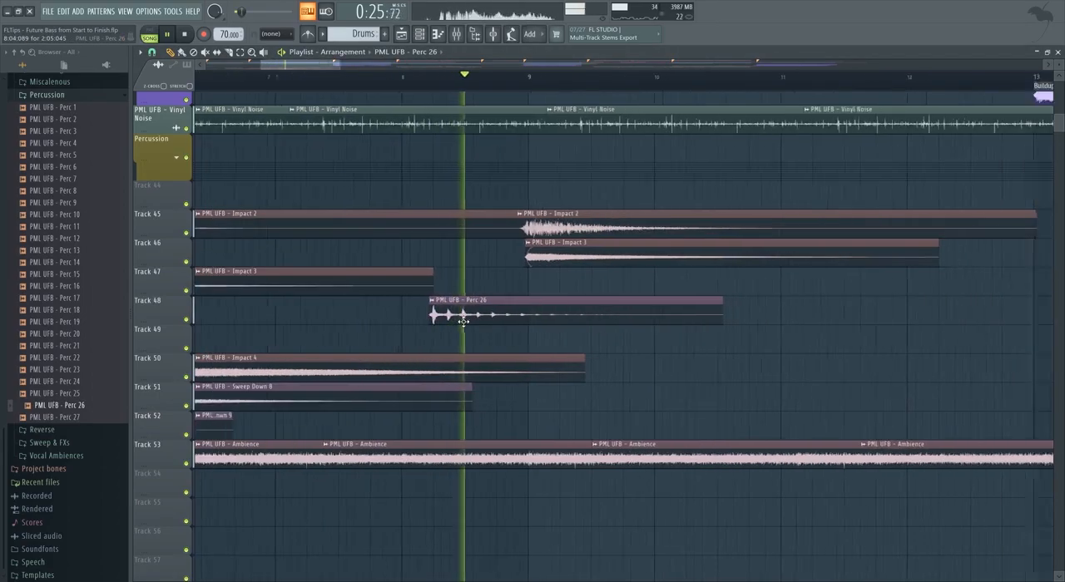
Revisit the Perc 26 channel settings and extend the end of its clip to about bar 11.
{"action": "scroll", "coordinate": [479, 311], "scroll_direction": "down", "scroll_amount": 5}
{"action": "double_click", "coordinate": [480, 311]}
{"action": "left_click", "coordinate": [514, 149]}
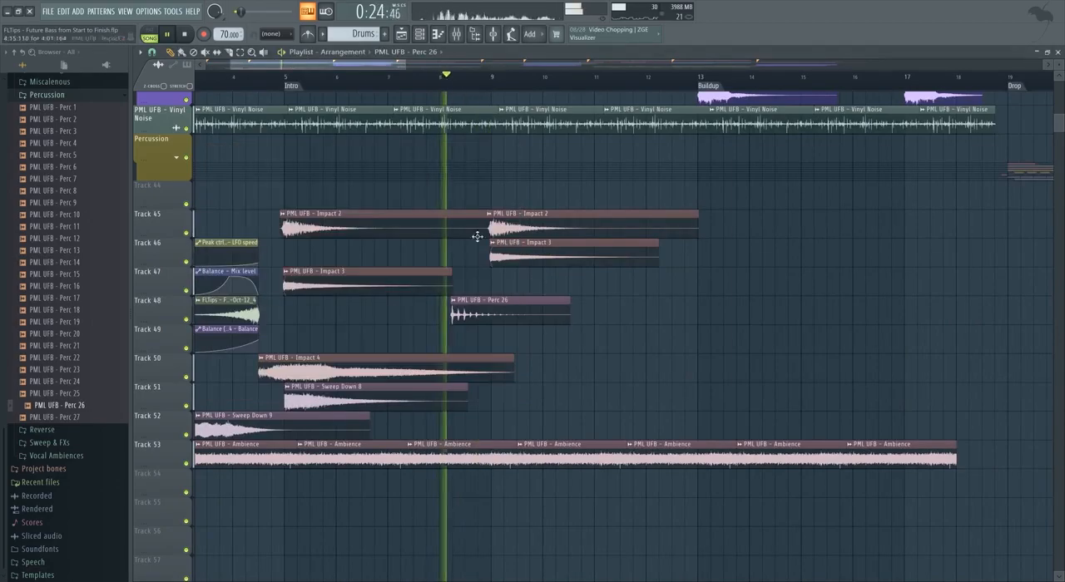
{"action": "scroll", "coordinate": [486, 313], "scroll_direction": "up", "scroll_amount": 4}
{"action": "scroll", "coordinate": [445, 312], "scroll_direction": "down", "scroll_amount": 3}
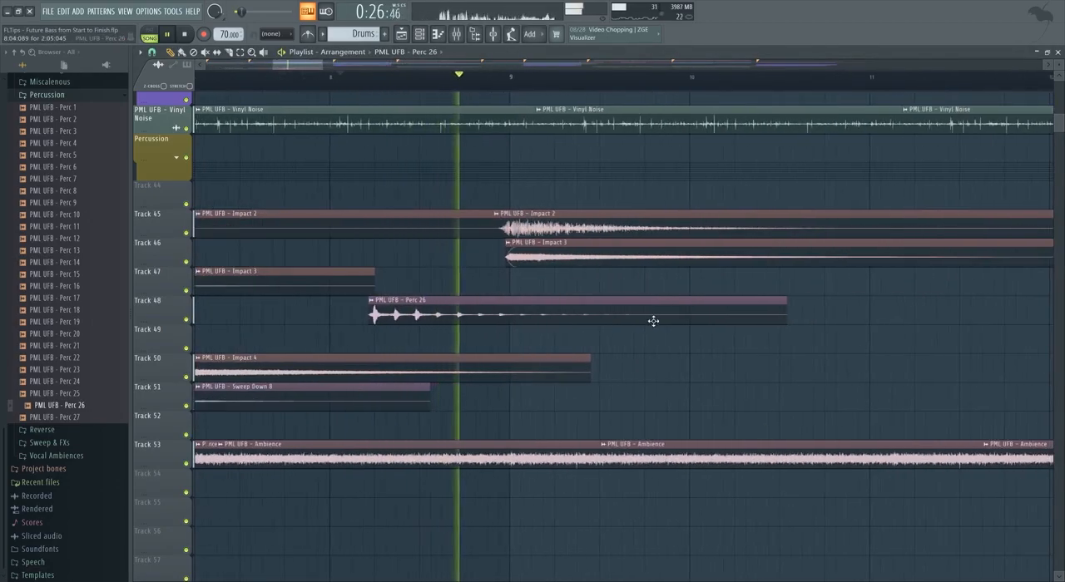
{"action": "left_click_drag", "start_coordinate": [785, 317], "coordinate": [861, 320]}
{"action": "left_click", "coordinate": [190, 86]}
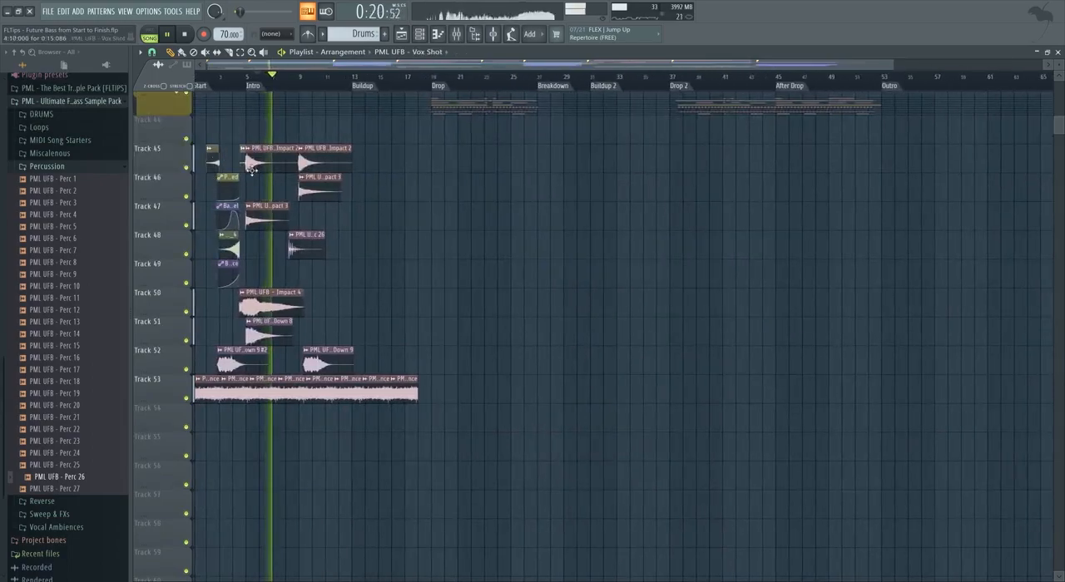
Insert a new track below Track 45 and move both Impact 2 clips down onto it.
{"action": "right_click", "coordinate": [181, 190]}
{"action": "left_click", "coordinate": [204, 358]}
{"action": "left_click_drag", "start_coordinate": [289, 170], "coordinate": [282, 199]}
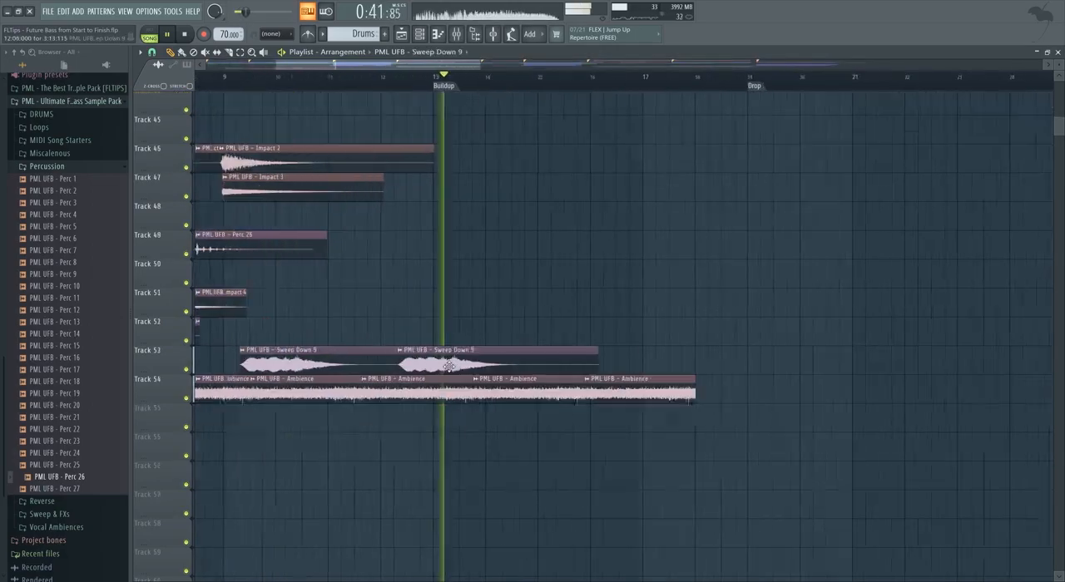
Place copies of the Impact 2 and Impact 3 clips at the Buildup marker on Tracks 46 and 47.
{"action": "scroll", "coordinate": [416, 368], "scroll_direction": "up", "scroll_amount": 1}
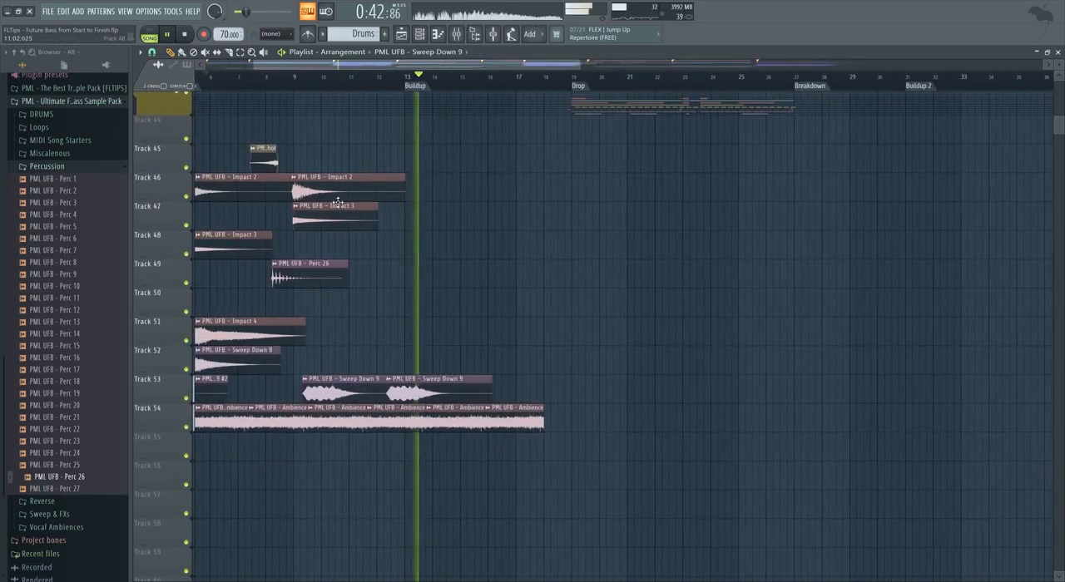
{"action": "left_click_drag", "start_coordinate": [432, 184], "coordinate": [455, 184]}
{"action": "scroll", "coordinate": [416, 164], "scroll_direction": "up", "scroll_amount": 4}
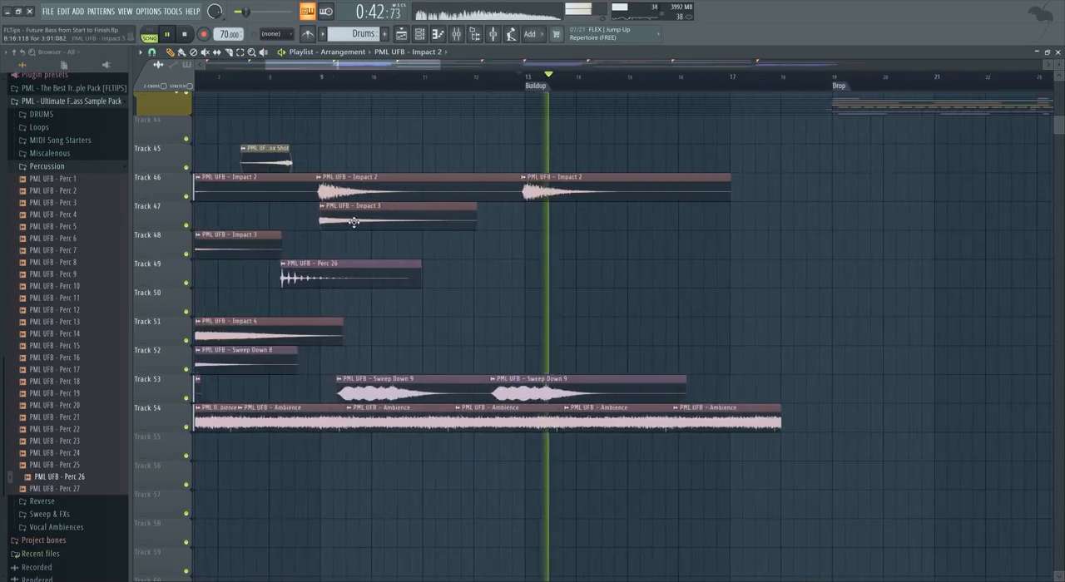
{"action": "left_click_drag", "start_coordinate": [525, 227], "coordinate": [586, 226]}
{"action": "key", "text": "space"}
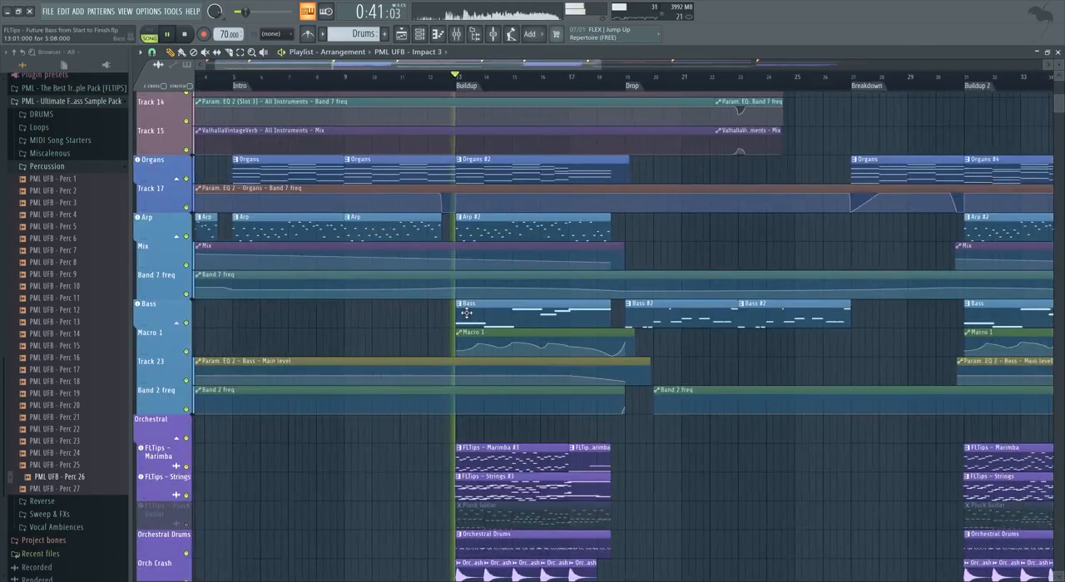
Make the Bass clip at the Buildup unique and raise its second note by two semitones, checking it in playback.
{"action": "left_click", "coordinate": [464, 308]}
{"action": "left_click", "coordinate": [484, 368]}
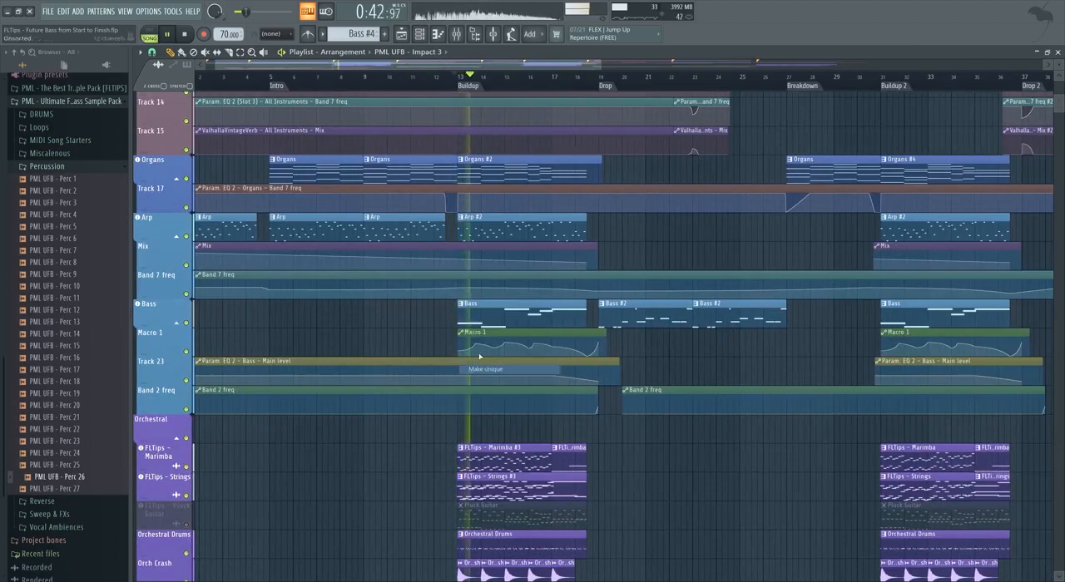
{"action": "double_click", "coordinate": [479, 320]}
{"action": "key", "text": "space"}
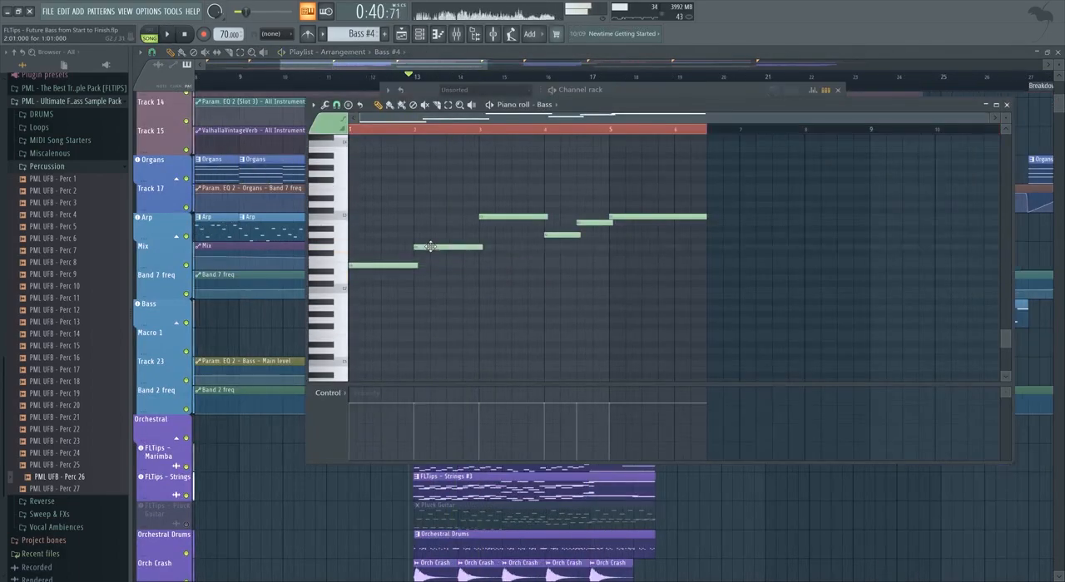
{"action": "key", "text": "space"}
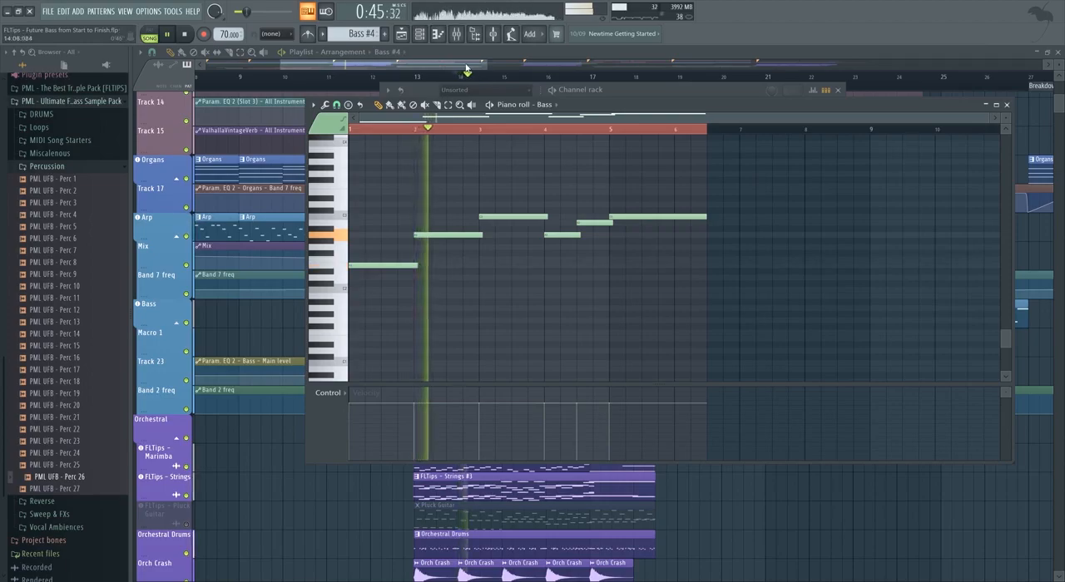
{"action": "left_click", "coordinate": [466, 69]}
Position the Vox Shot copy on Track 45 shortly after bar 15 within the Buildup section.
{"action": "scroll", "coordinate": [433, 264], "scroll_direction": "down", "scroll_amount": 4}
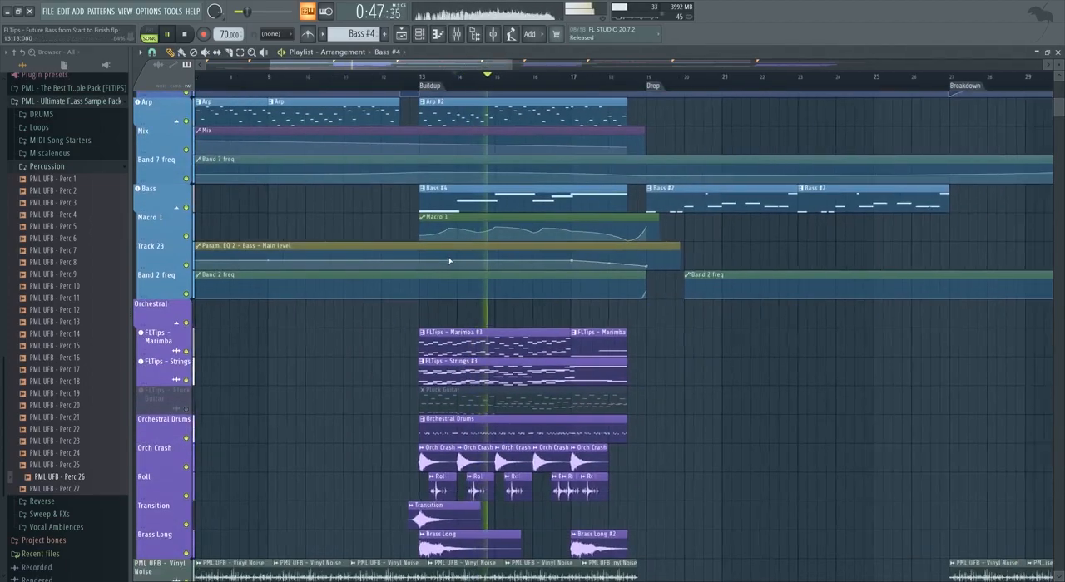
{"action": "scroll", "coordinate": [437, 265], "scroll_direction": "down", "scroll_amount": 10}
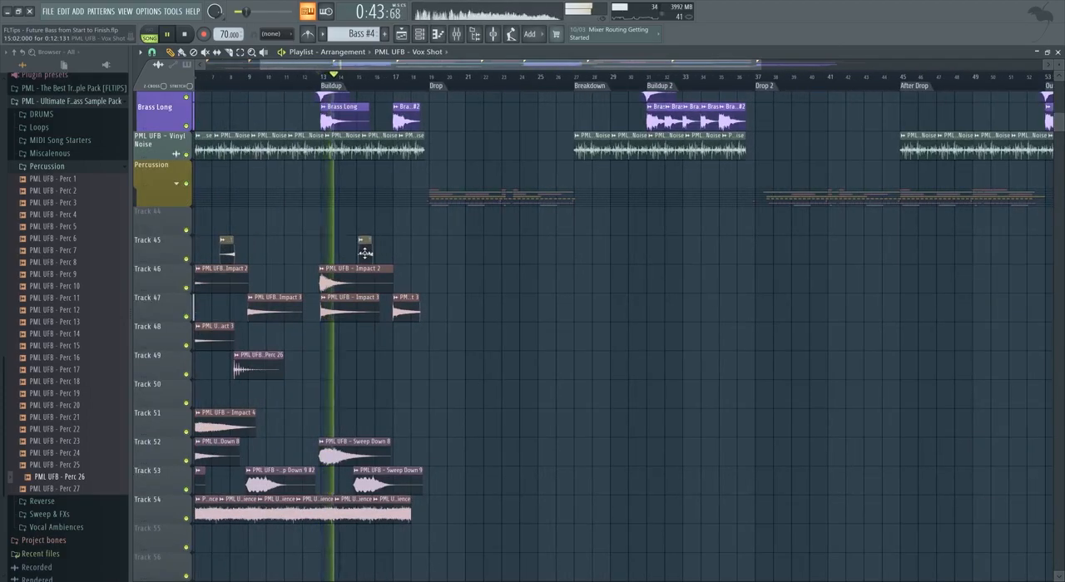
{"action": "scroll", "coordinate": [364, 253], "scroll_direction": "up", "scroll_amount": 2}
{"action": "scroll", "coordinate": [364, 260], "scroll_direction": "up", "scroll_amount": 2}
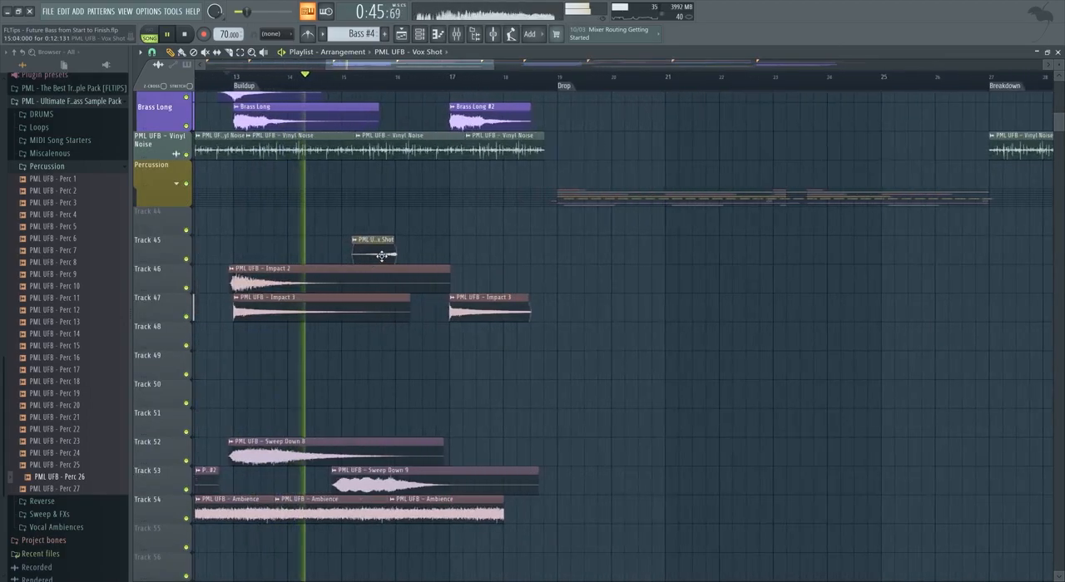
Add the Sweep UP FX 2 sample from the Sweep & FXs folder to Track 49 leading into the Drop, with channel volume 46%.
{"action": "scroll", "coordinate": [377, 255], "scroll_direction": "down", "scroll_amount": 3}
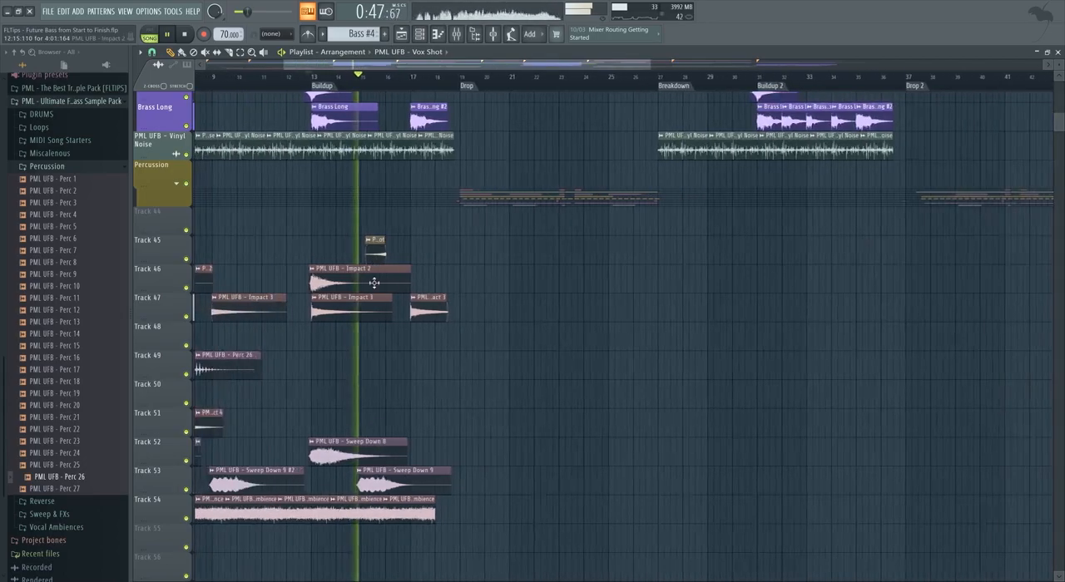
{"action": "scroll", "coordinate": [366, 291], "scroll_direction": "down", "scroll_amount": 2}
{"action": "left_click", "coordinate": [68, 166]}
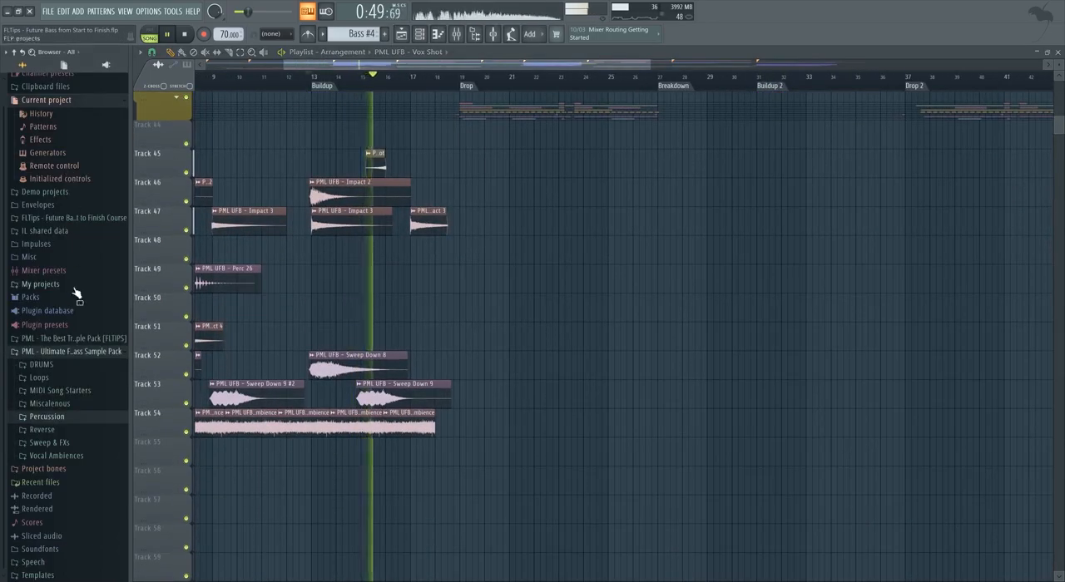
{"action": "left_click", "coordinate": [76, 442]}
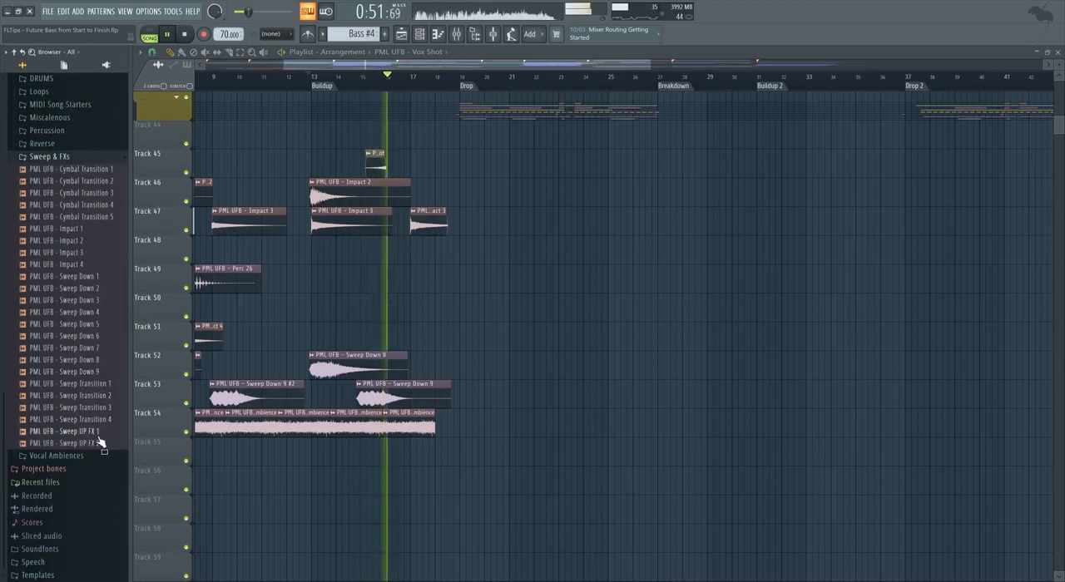
{"action": "left_click_drag", "start_coordinate": [94, 446], "coordinate": [358, 280]}
{"action": "mouse_move", "coordinate": [430, 285]}
{"action": "left_mouse_down"}
{"action": "mouse_move", "coordinate": [327, 286]}
{"action": "mouse_move", "coordinate": [423, 283]}
{"action": "left_mouse_up"}
{"action": "double_click", "coordinate": [456, 286]}
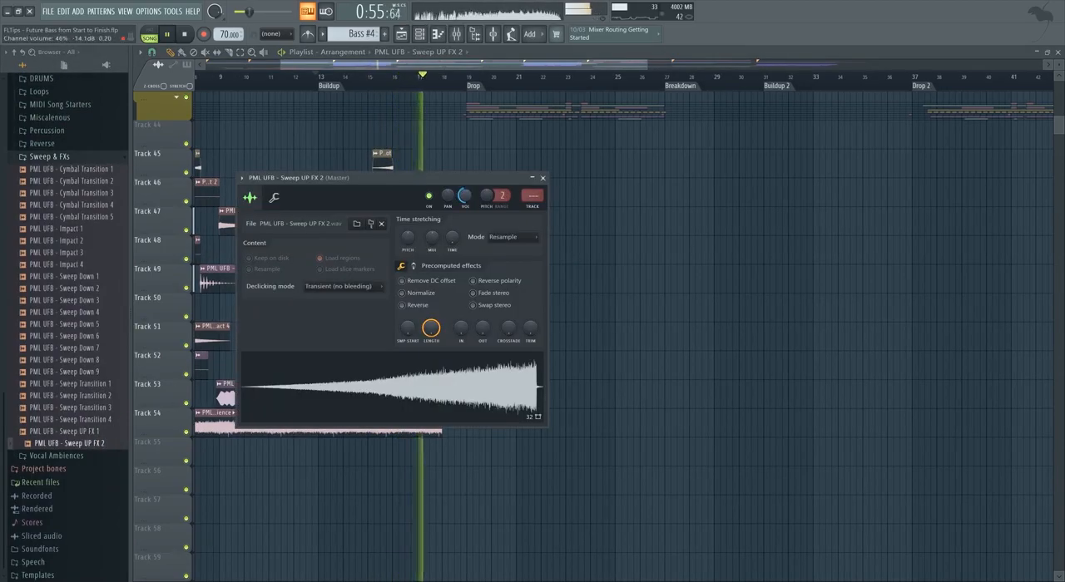
{"action": "left_click", "coordinate": [542, 179]}
Trim the Sweep UP FX 2 clip to end midway through bar 18 before the Drop and move it to Track 50.
{"action": "scroll", "coordinate": [464, 291], "scroll_direction": "up", "scroll_amount": 5}
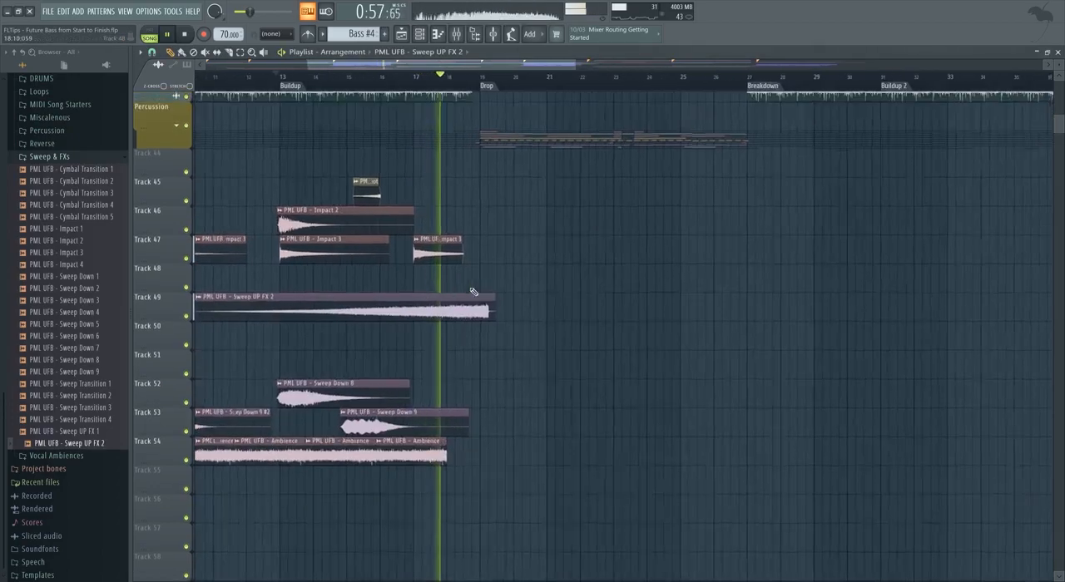
{"action": "key", "text": "space"}
{"action": "scroll", "coordinate": [453, 317], "scroll_direction": "up", "scroll_amount": 4}
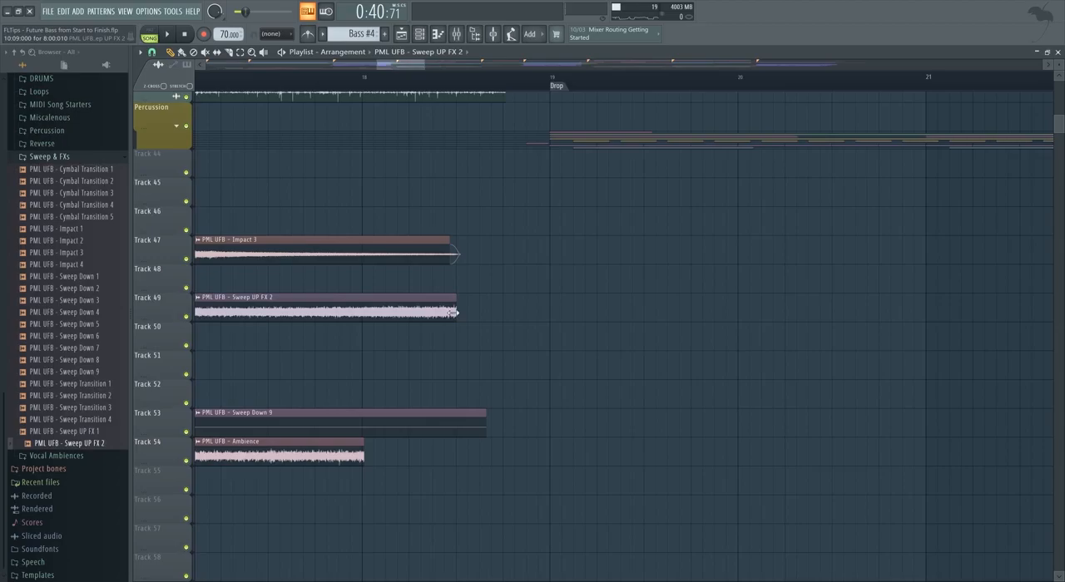
{"action": "scroll", "coordinate": [433, 325], "scroll_direction": "down", "scroll_amount": 10}
{"action": "key", "text": "space"}
{"action": "left_click_drag", "start_coordinate": [332, 312], "coordinate": [351, 351]}
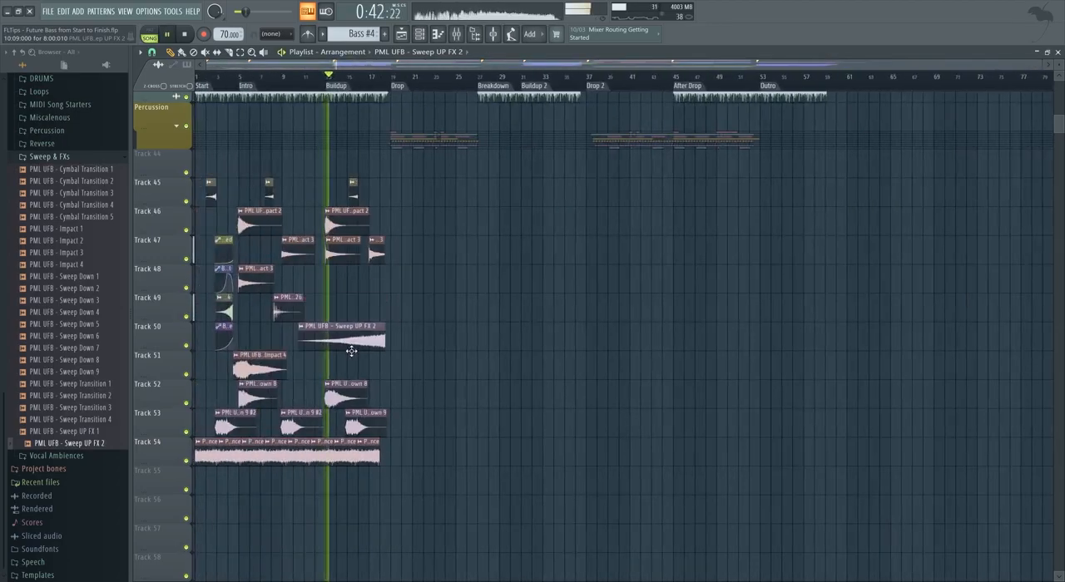
Set the Sweep UP FX 2 channel volume to 23% with a fade-in and route it to mixer track 47.
{"action": "double_click", "coordinate": [356, 342]}
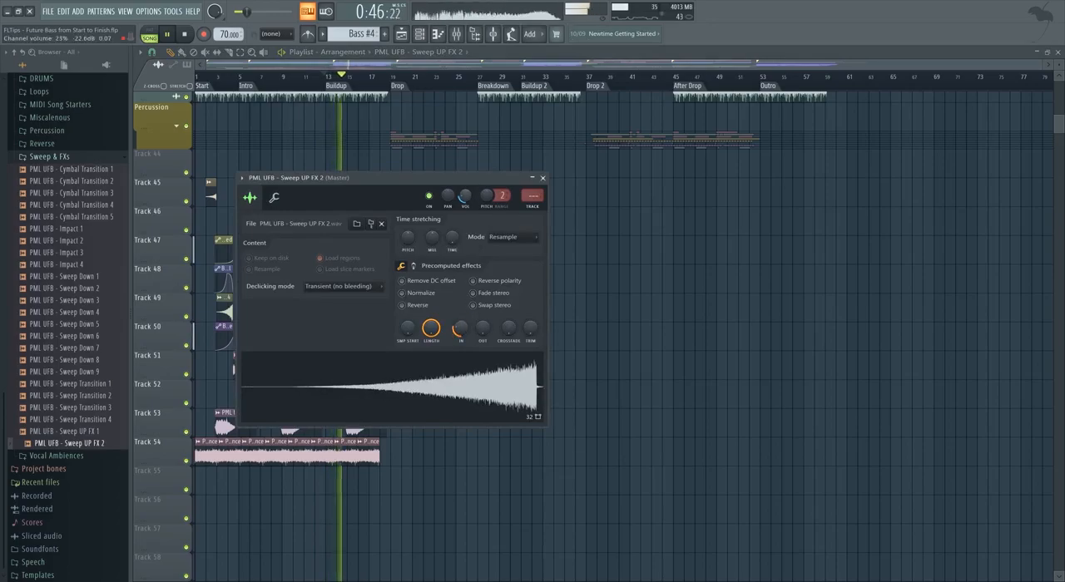
{"action": "left_click", "coordinate": [535, 206]}
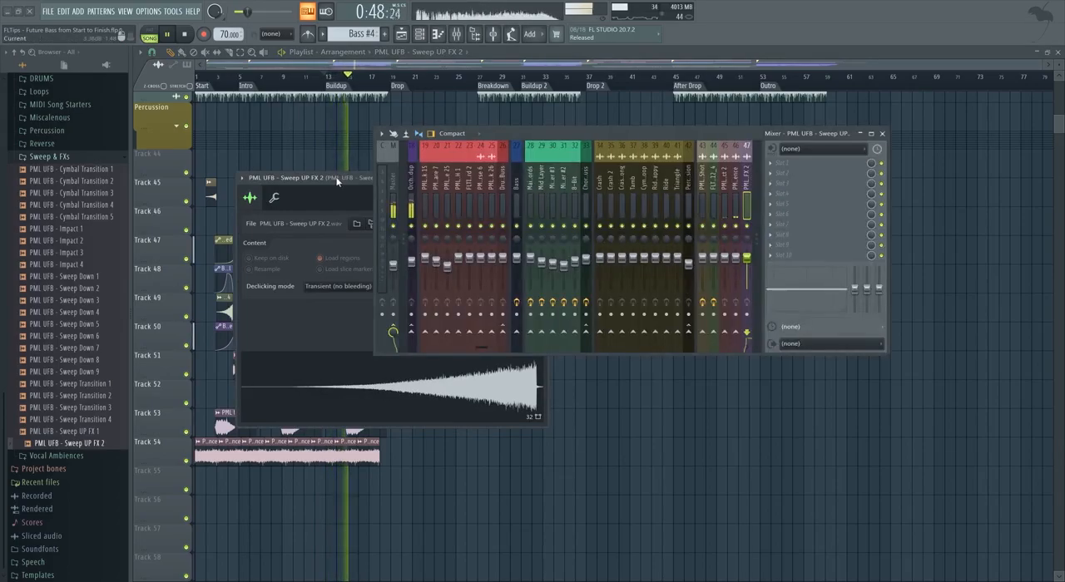
{"action": "key", "text": "F9"}
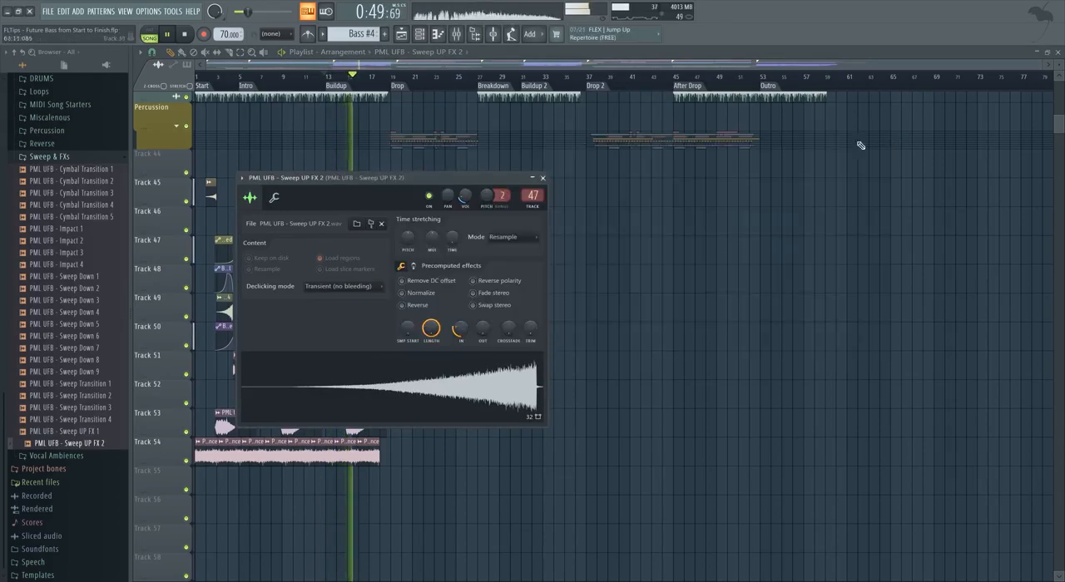
{"action": "left_click", "coordinate": [543, 180]}
Trim the Sweep UP FX 2 clip's start to the Buildup marker and add a shortened Impact 2 copy at bar 17 on Track 46.
{"action": "scroll", "coordinate": [396, 344], "scroll_direction": "up", "scroll_amount": 3}
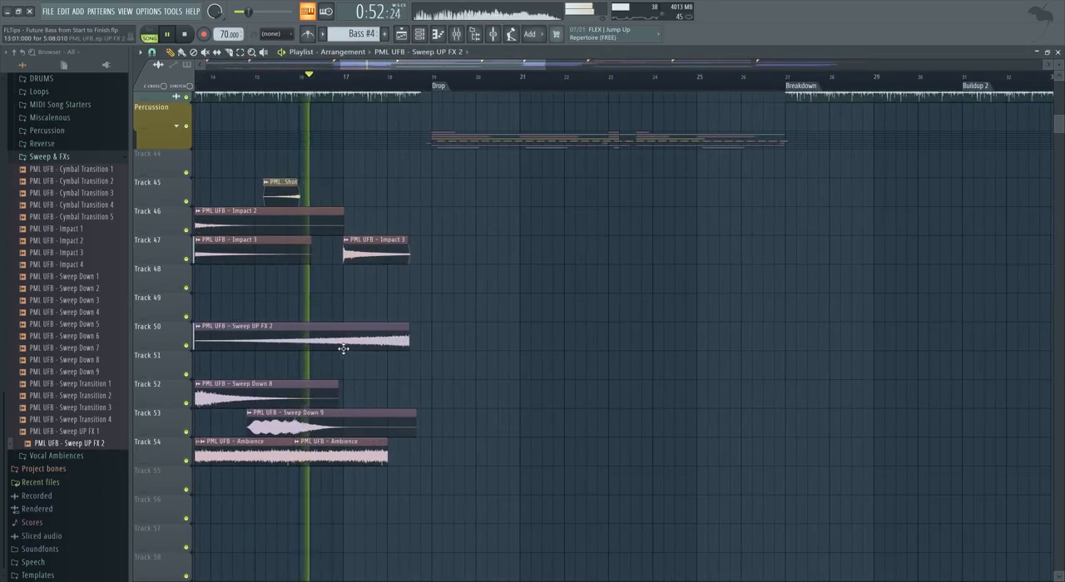
{"action": "scroll", "coordinate": [345, 349], "scroll_direction": "up", "scroll_amount": 2}
{"action": "scroll", "coordinate": [337, 361], "scroll_direction": "up", "scroll_amount": 3}
{"action": "scroll", "coordinate": [401, 353], "scroll_direction": "up", "scroll_amount": 1}
{"action": "scroll", "coordinate": [379, 329], "scroll_direction": "down", "scroll_amount": 5}
{"action": "left_click_drag", "start_coordinate": [321, 279], "coordinate": [471, 287]}
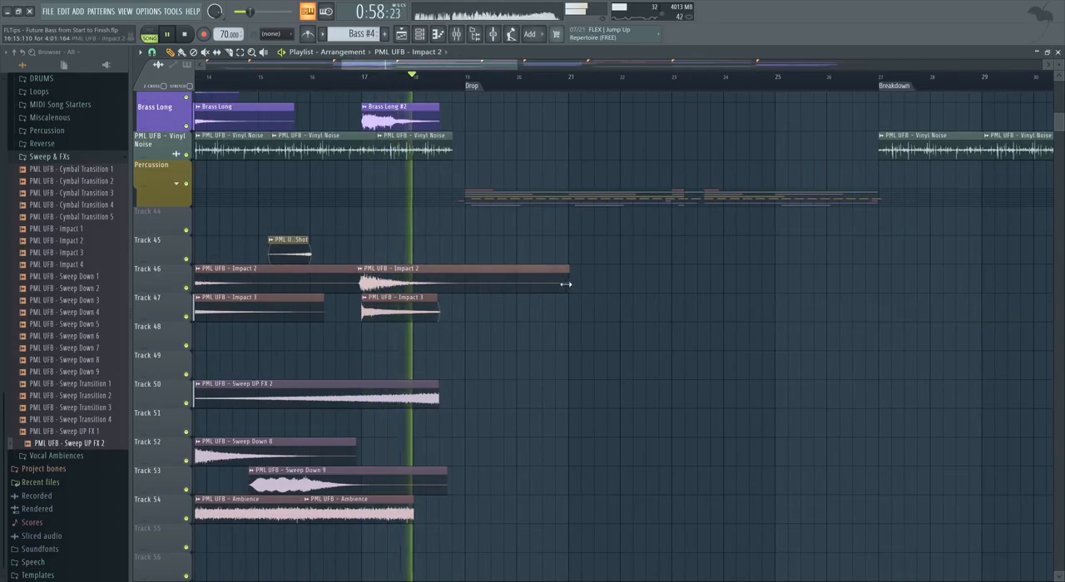
{"action": "left_click_drag", "start_coordinate": [569, 283], "coordinate": [438, 283]}
Shorten the fade-in of the Sweep UP FX 2 sample and check the Buildup in playback.
{"action": "double_click", "coordinate": [419, 396]}
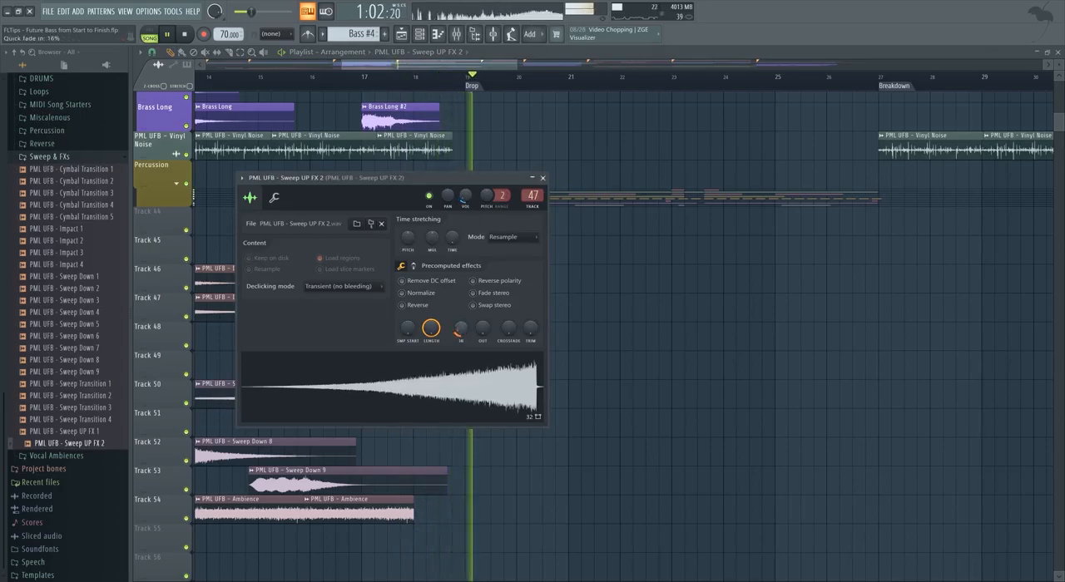
{"action": "left_click", "coordinate": [543, 179]}
{"action": "key", "text": "space"}
{"action": "key", "text": "space"}
Place copies of Impact 3 and Impact 2 at the Breakdown marker on Tracks 47 and 46.
{"action": "scroll", "coordinate": [427, 383], "scroll_direction": "up", "scroll_amount": 3}
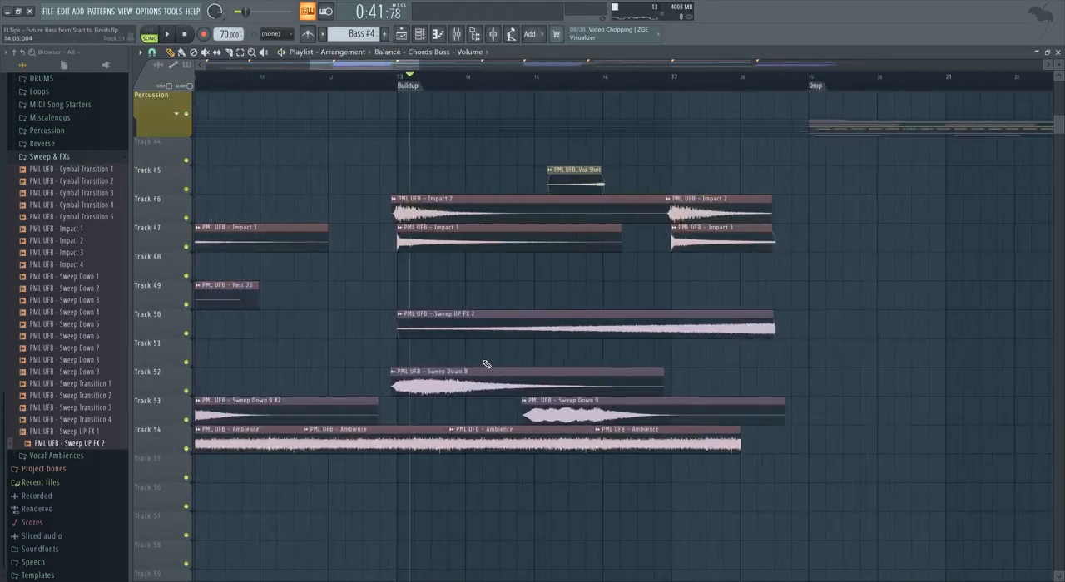
{"action": "scroll", "coordinate": [483, 366], "scroll_direction": "down", "scroll_amount": 5}
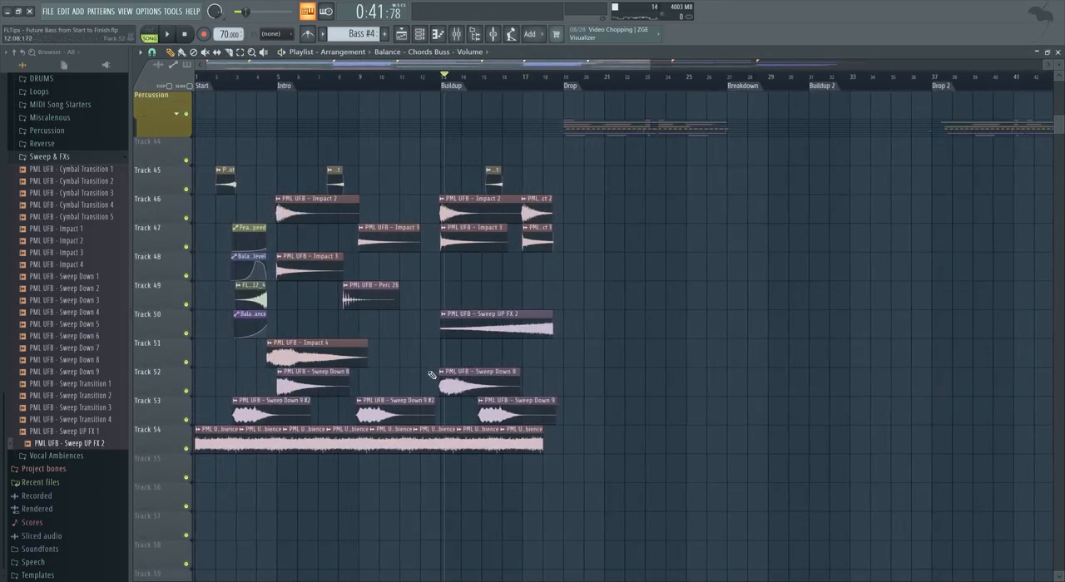
{"action": "scroll", "coordinate": [290, 96], "scroll_direction": "up", "scroll_amount": 4}
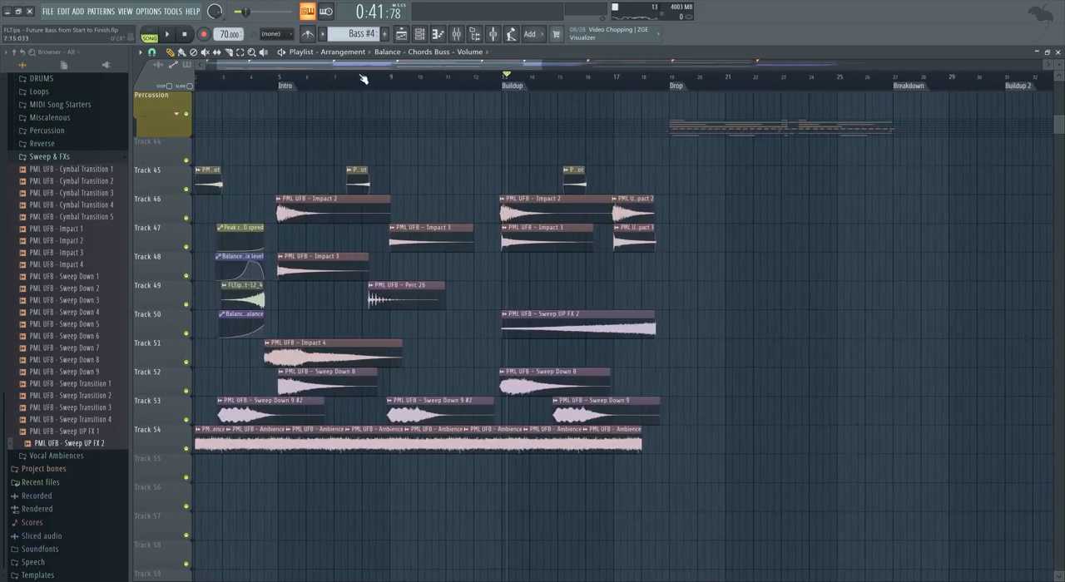
{"action": "scroll", "coordinate": [740, 308], "scroll_direction": "down", "scroll_amount": 4}
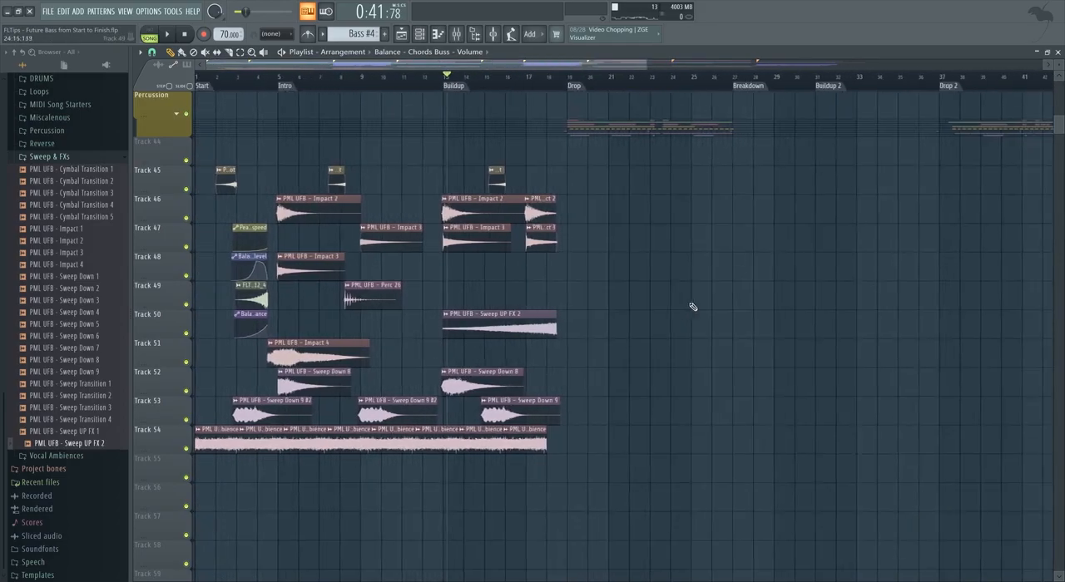
{"action": "left_click_drag", "start_coordinate": [406, 241], "coordinate": [575, 241]}
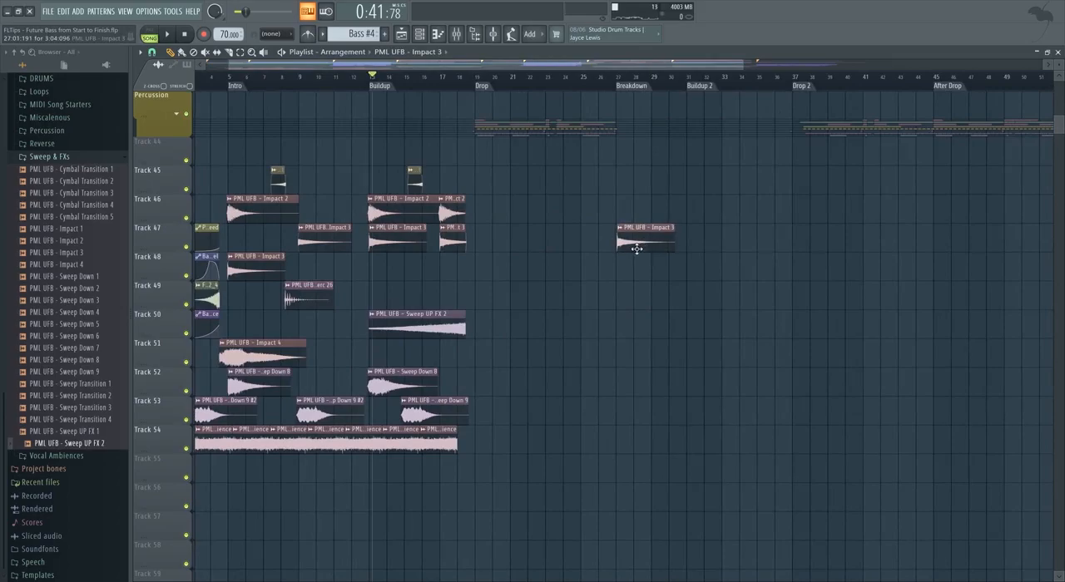
{"action": "scroll", "coordinate": [636, 249], "scroll_direction": "up", "scroll_amount": 3}
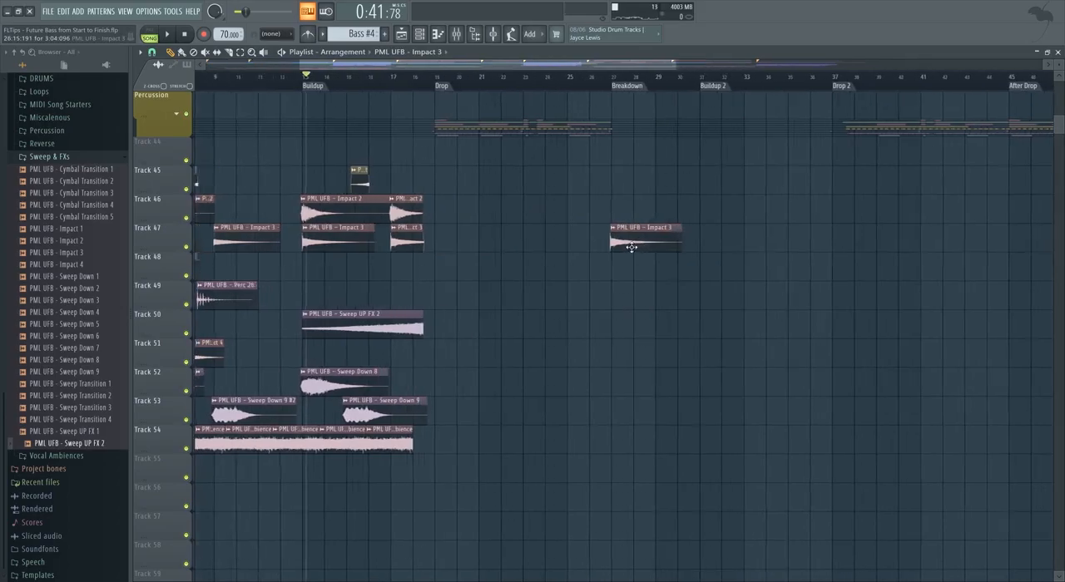
{"action": "scroll", "coordinate": [595, 251], "scroll_direction": "down", "scroll_amount": 3}
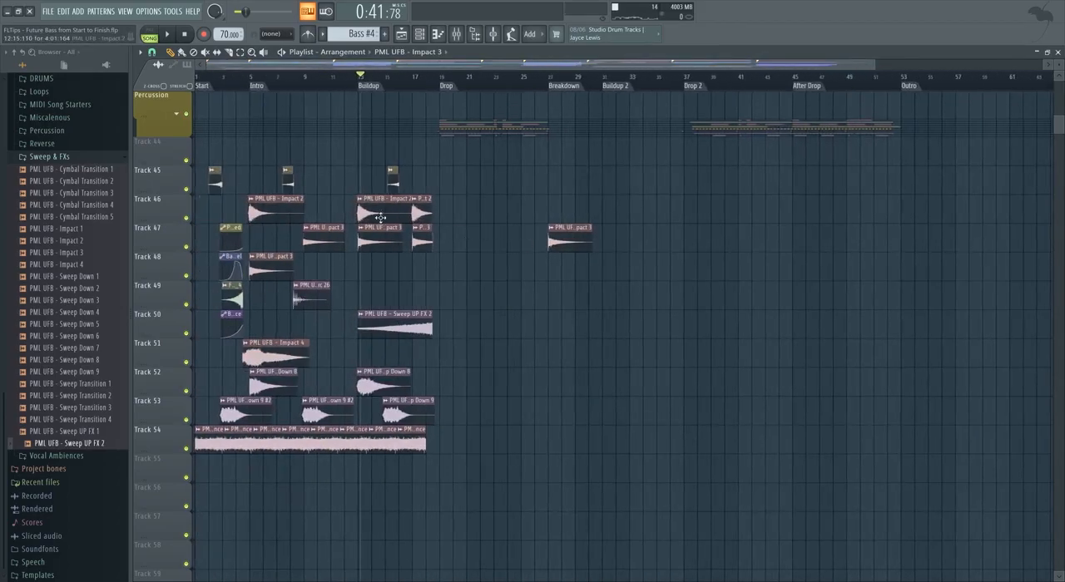
Place copies of Impact 4 and Sweep Down 8 at the Breakdown on Tracks 51 and 52, switching the playlist snap to Cell.
{"action": "scroll", "coordinate": [309, 355], "scroll_direction": "up", "scroll_amount": 1}
{"action": "left_click_drag", "start_coordinate": [274, 355], "coordinate": [570, 355]}
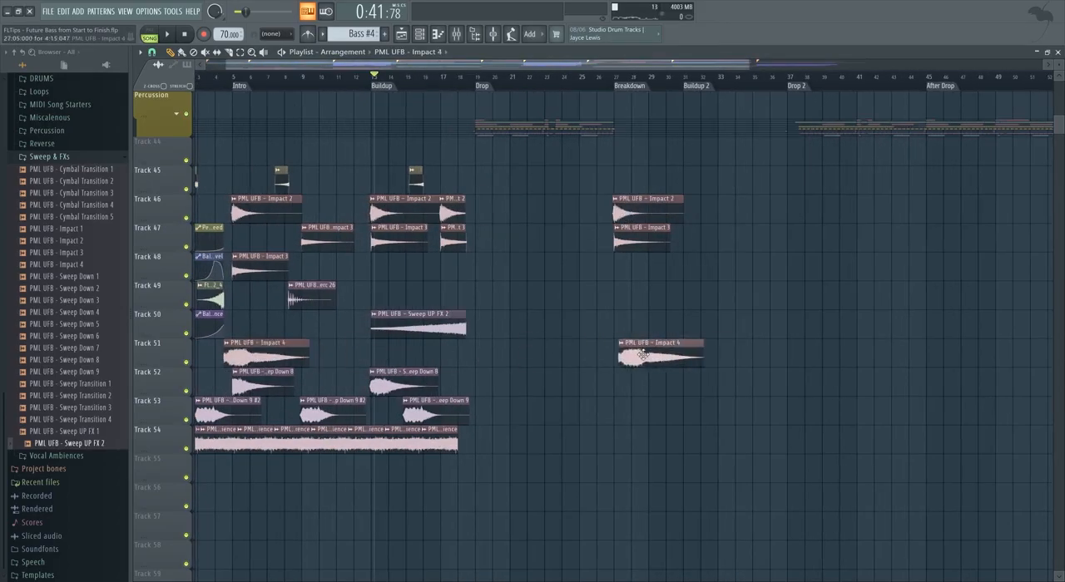
{"action": "scroll", "coordinate": [515, 279], "scroll_direction": "down", "scroll_amount": 1}
{"action": "left_click", "coordinate": [151, 52]}
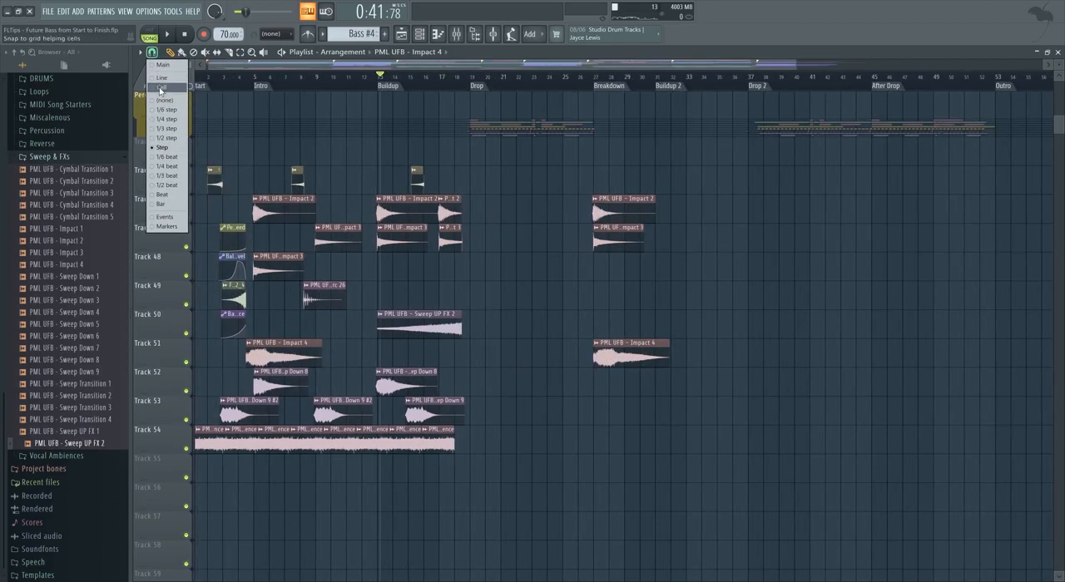
{"action": "left_click", "coordinate": [160, 89]}
{"action": "scroll", "coordinate": [541, 362], "scroll_direction": "down", "scroll_amount": 1}
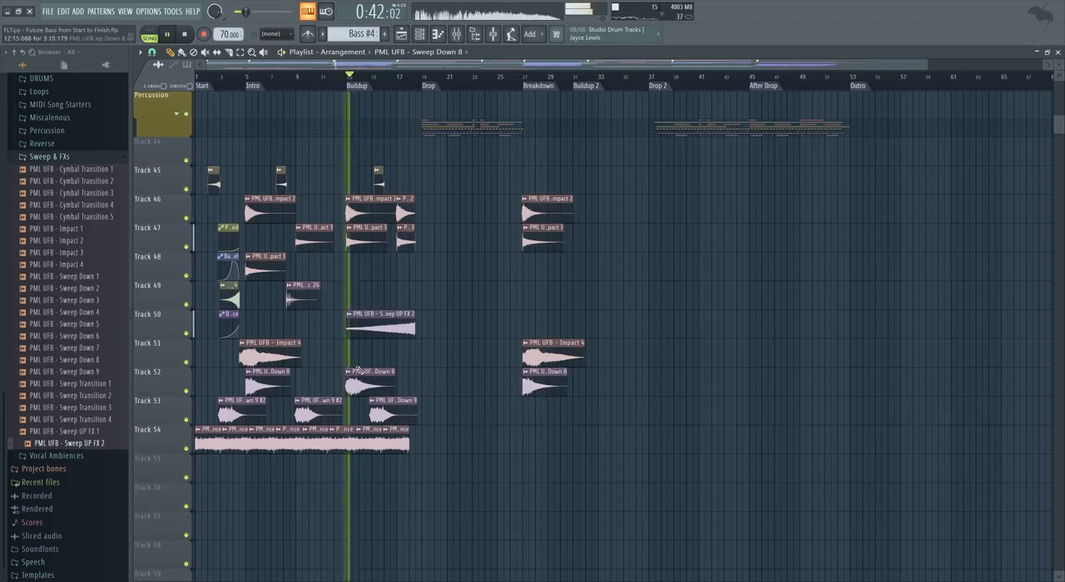
Add a second, shortened Sweep Down 8 to the Buildup on Track 52 and a Sweep UP FX 2 copy ending at the Breakdown on Track 50.
{"action": "scroll", "coordinate": [368, 369], "scroll_direction": "up", "scroll_amount": 2}
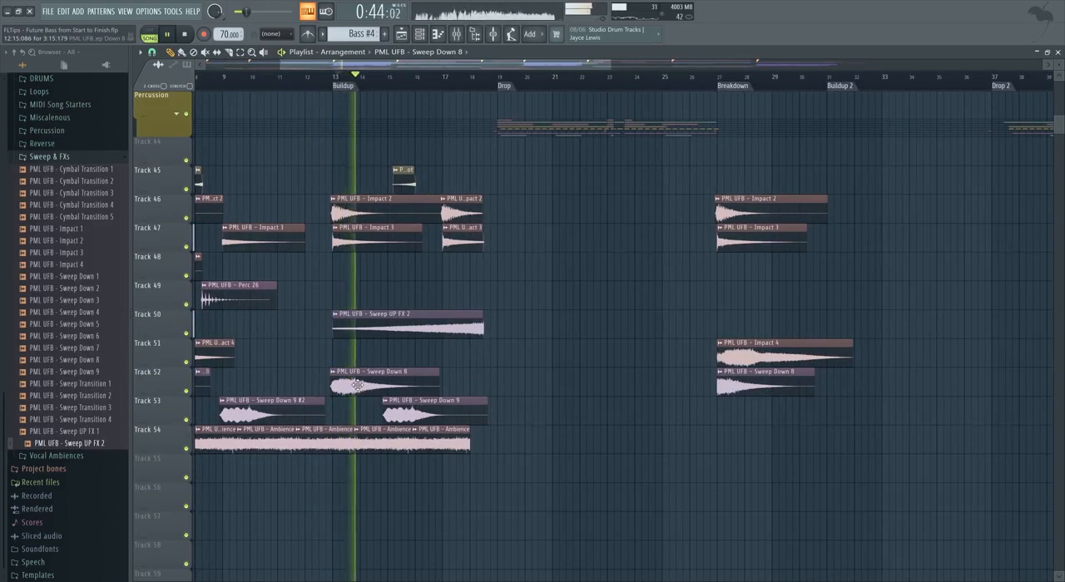
{"action": "left_click_drag", "start_coordinate": [384, 386], "coordinate": [432, 387]}
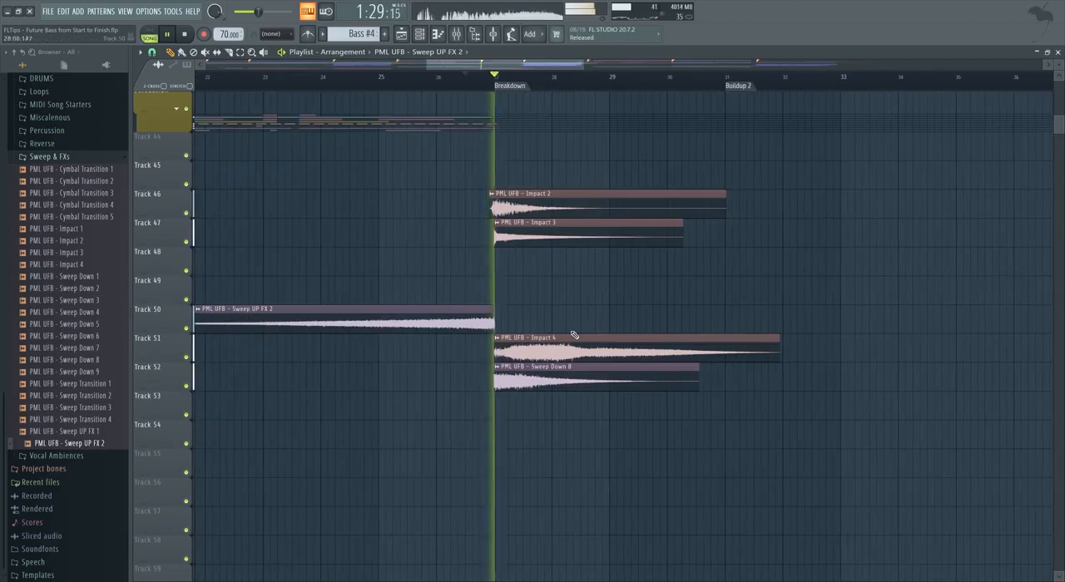
{"action": "scroll", "coordinate": [491, 344], "scroll_direction": "down", "scroll_amount": 3}
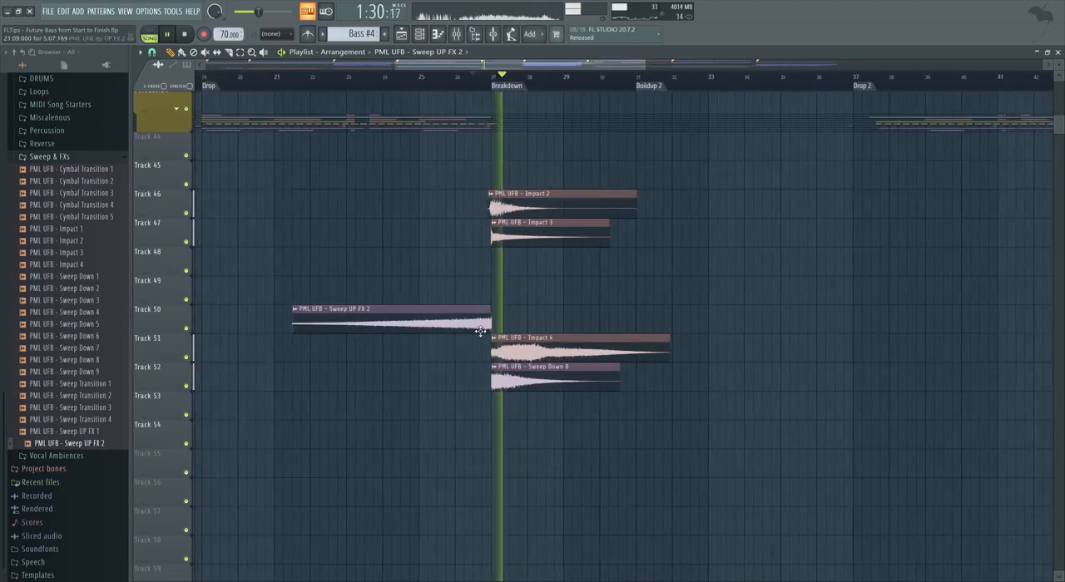
{"action": "scroll", "coordinate": [492, 343], "scroll_direction": "up", "scroll_amount": 4}
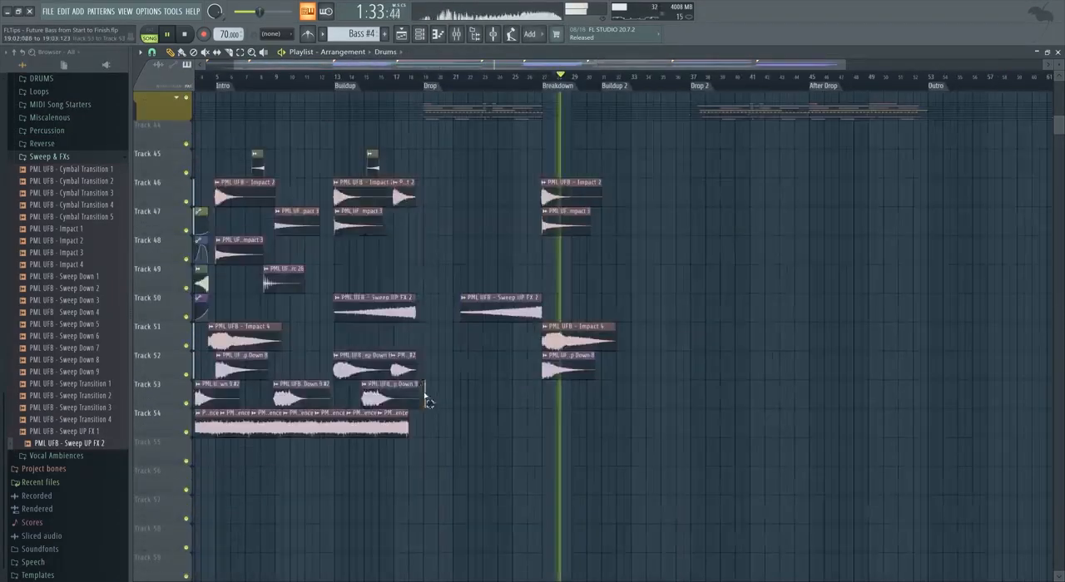
Copy the Buildup's effect clips across to Buildup 2 and delete the copied Perc 26 clip on Track 49.
{"action": "left_click_drag", "start_coordinate": [425, 403], "coordinate": [298, 154]}
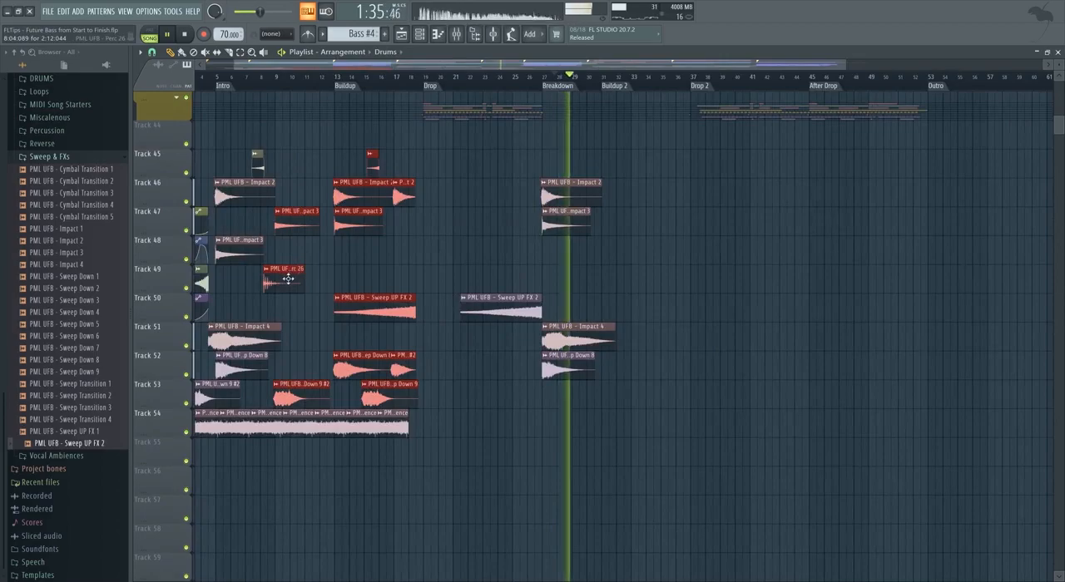
{"action": "left_click_drag", "start_coordinate": [356, 194], "coordinate": [617, 194]}
{"action": "scroll", "coordinate": [625, 200], "scroll_direction": "up", "scroll_amount": 5}
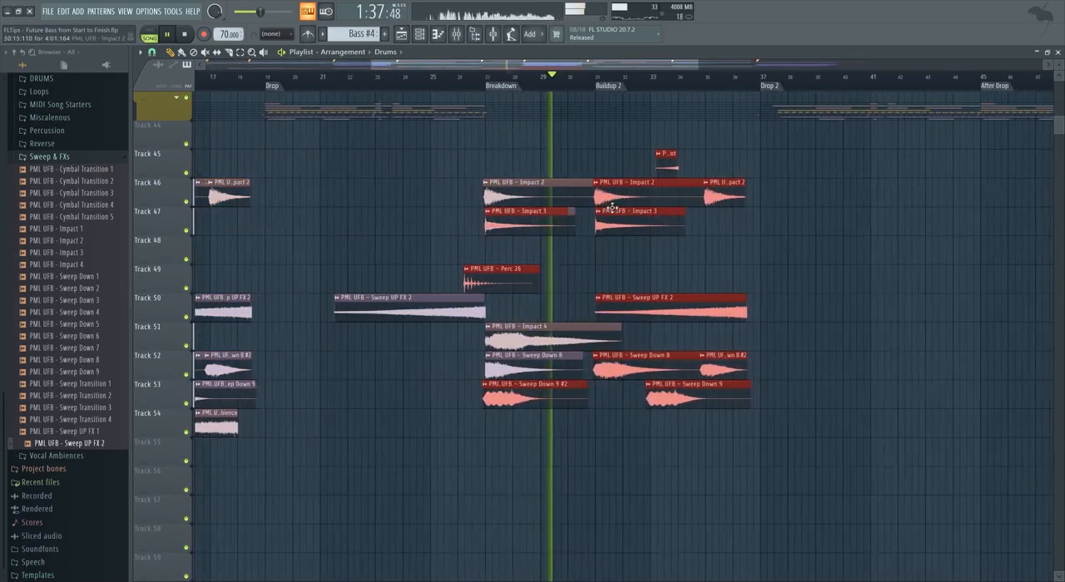
{"action": "right_click", "coordinate": [267, 284]}
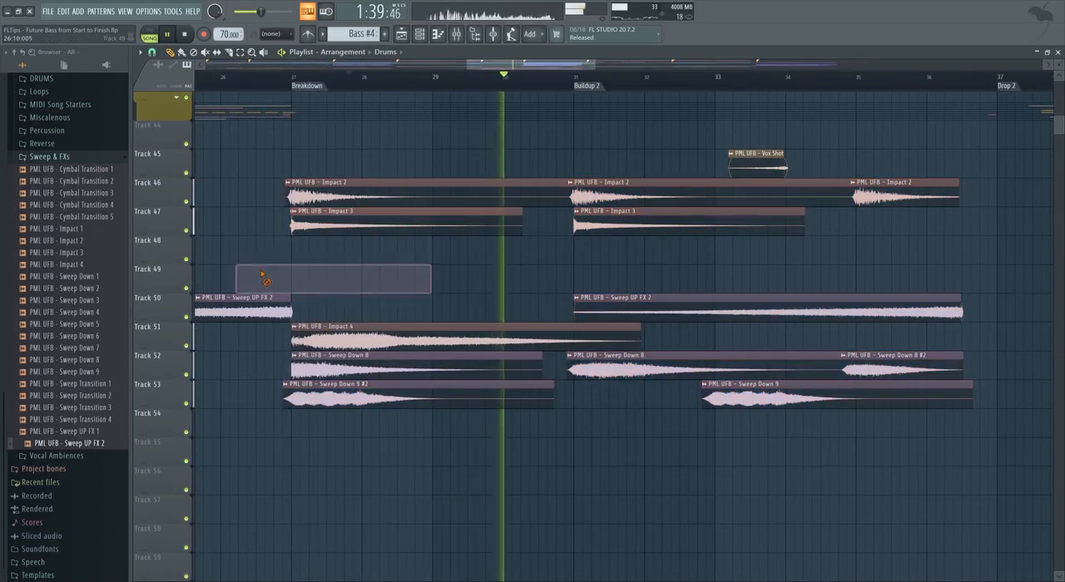
Select the effect clips of the Breakdown and Buildup 2 on Tracks 45 to 53 and copy them to the After Drop marker.
{"action": "scroll", "coordinate": [547, 299], "scroll_direction": "down", "scroll_amount": 2}
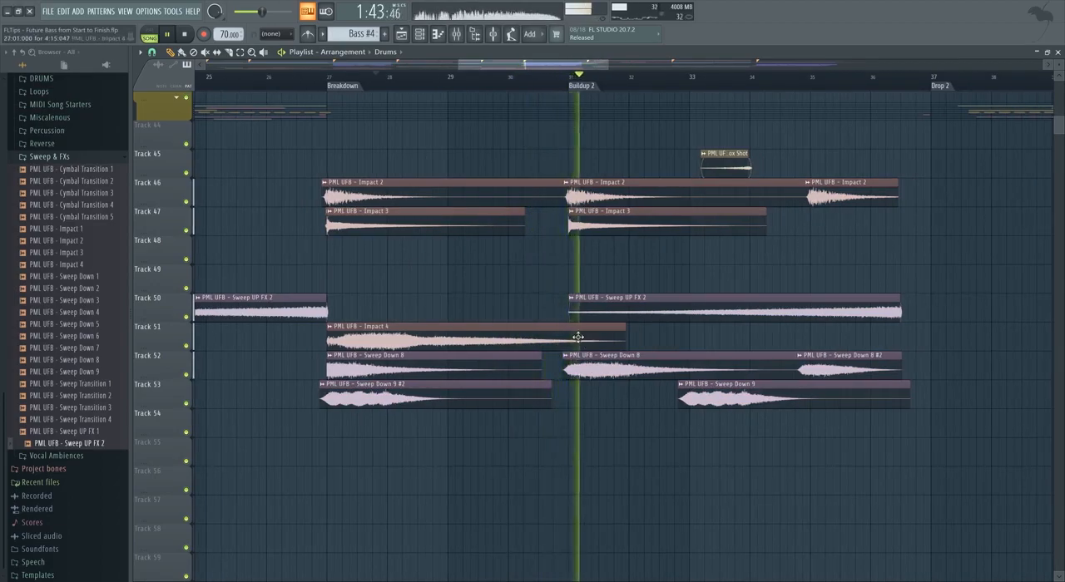
{"action": "scroll", "coordinate": [580, 339], "scroll_direction": "down", "scroll_amount": 4}
{"action": "scroll", "coordinate": [631, 353], "scroll_direction": "up", "scroll_amount": 2}
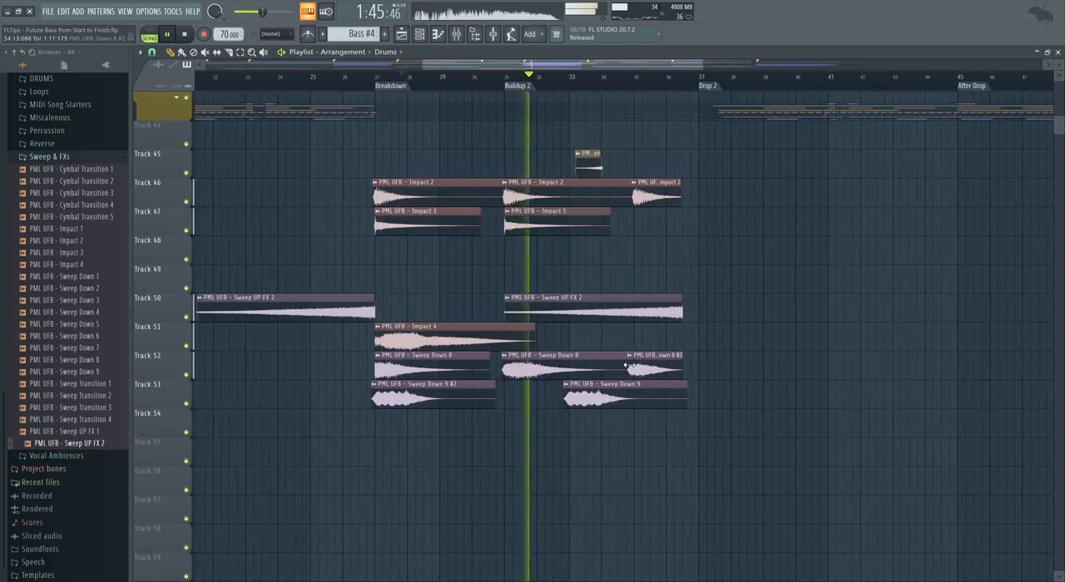
{"action": "scroll", "coordinate": [632, 370], "scroll_direction": "up", "scroll_amount": 3}
{"action": "scroll", "coordinate": [630, 415], "scroll_direction": "up", "scroll_amount": 2}
{"action": "scroll", "coordinate": [607, 413], "scroll_direction": "down", "scroll_amount": 2}
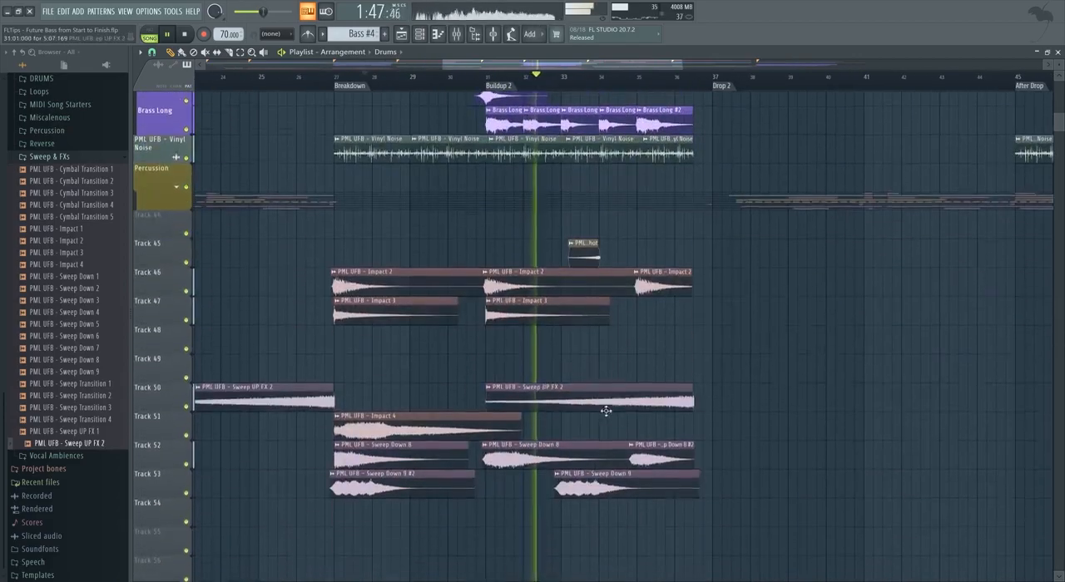
{"action": "scroll", "coordinate": [613, 358], "scroll_direction": "down", "scroll_amount": 5}
{"action": "left_click_drag", "start_coordinate": [643, 522], "coordinate": [513, 255]}
{"action": "left_click_drag", "start_coordinate": [643, 517], "coordinate": [511, 208]}
{"action": "left_click_drag", "start_coordinate": [518, 273], "coordinate": [727, 289]}
Play Buildup 2 into Drop 2 and review the placement of the copied effect clips in the After Drop section.
{"action": "scroll", "coordinate": [726, 290], "scroll_direction": "up", "scroll_amount": 6}
{"action": "scroll", "coordinate": [637, 328], "scroll_direction": "down", "scroll_amount": 5}
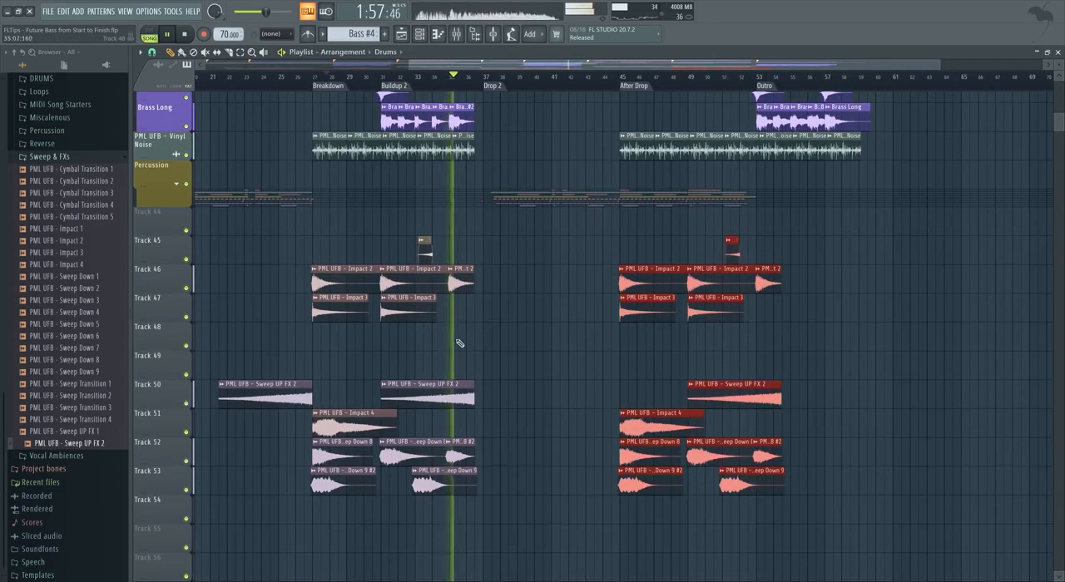
{"action": "scroll", "coordinate": [460, 344], "scroll_direction": "up", "scroll_amount": 2}
{"action": "scroll", "coordinate": [482, 388], "scroll_direction": "up", "scroll_amount": 1}
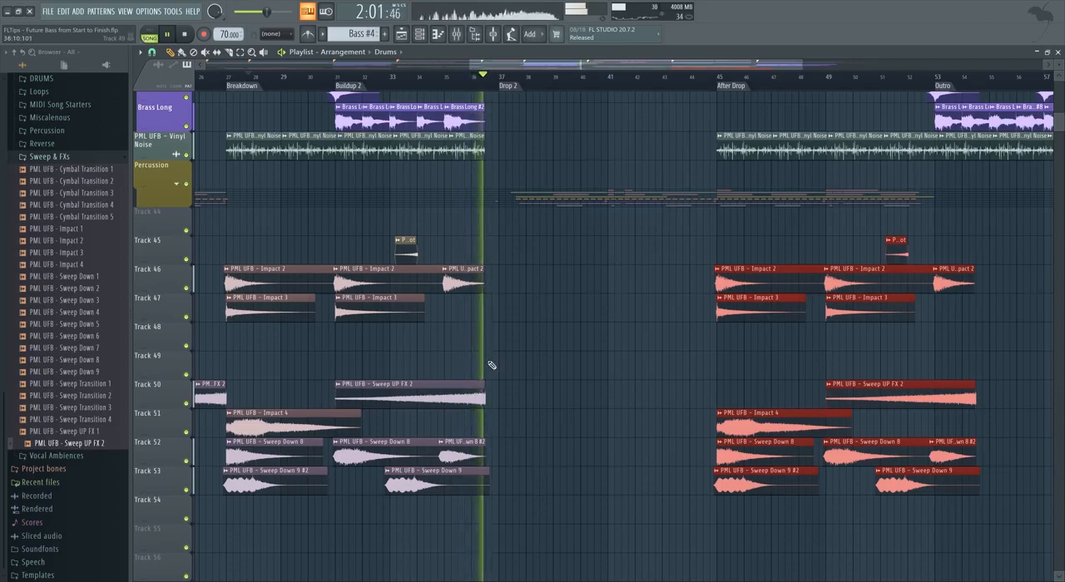
{"action": "scroll", "coordinate": [478, 414], "scroll_direction": "down", "scroll_amount": 3}
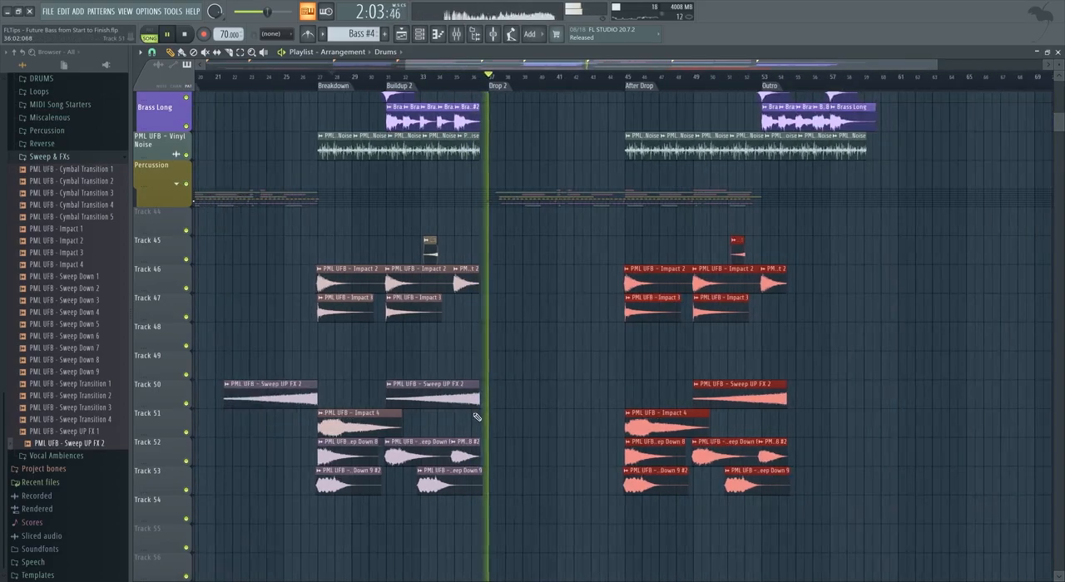
{"action": "scroll", "coordinate": [491, 419], "scroll_direction": "up", "scroll_amount": 3}
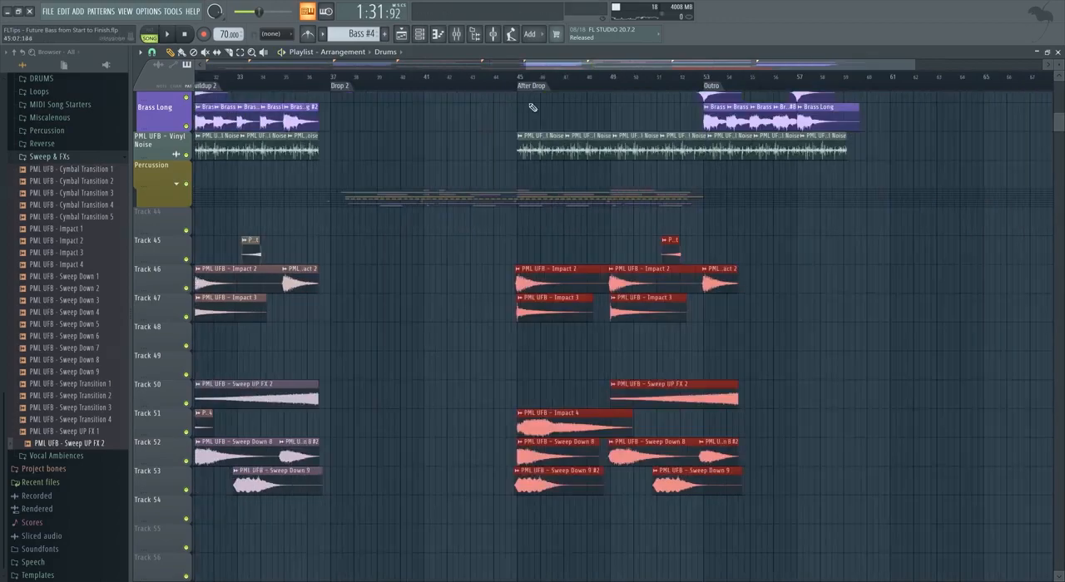
Extend the After Drop's Sweep UP FX 2 clip on Track 50 towards its start and move it to end just before the Outro.
{"action": "scroll", "coordinate": [407, 346], "scroll_direction": "down", "scroll_amount": 2}
{"action": "left_click_drag", "start_coordinate": [214, 208], "coordinate": [389, 532]}
{"action": "left_click_drag", "start_coordinate": [596, 559], "coordinate": [418, 263]}
{"action": "scroll", "coordinate": [666, 333], "scroll_direction": "up", "scroll_amount": 3}
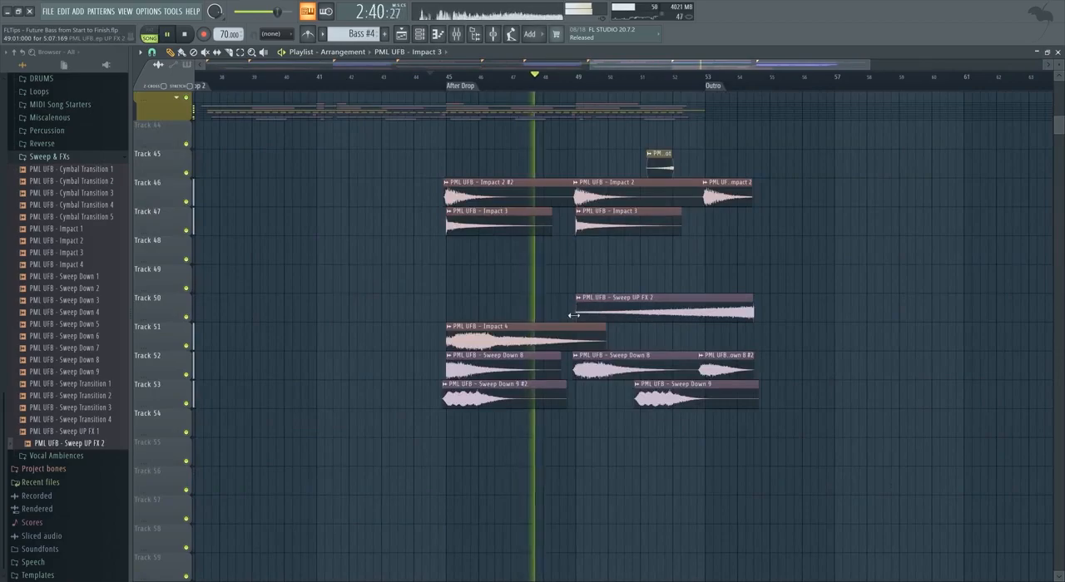
{"action": "left_click_drag", "start_coordinate": [573, 316], "coordinate": [410, 316]}
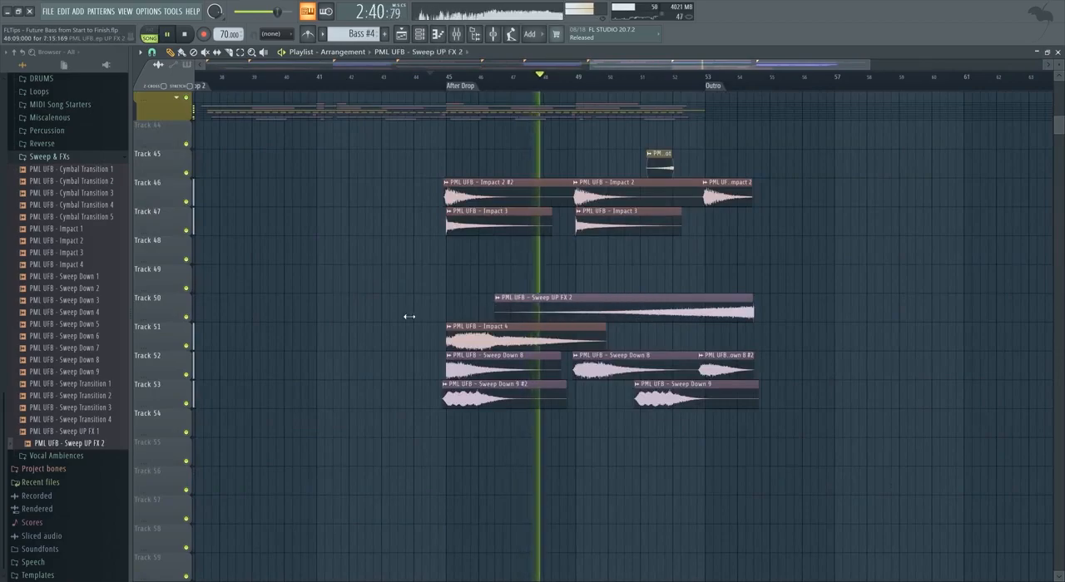
{"action": "double_click", "coordinate": [579, 309]}
{"action": "left_click", "coordinate": [543, 179]}
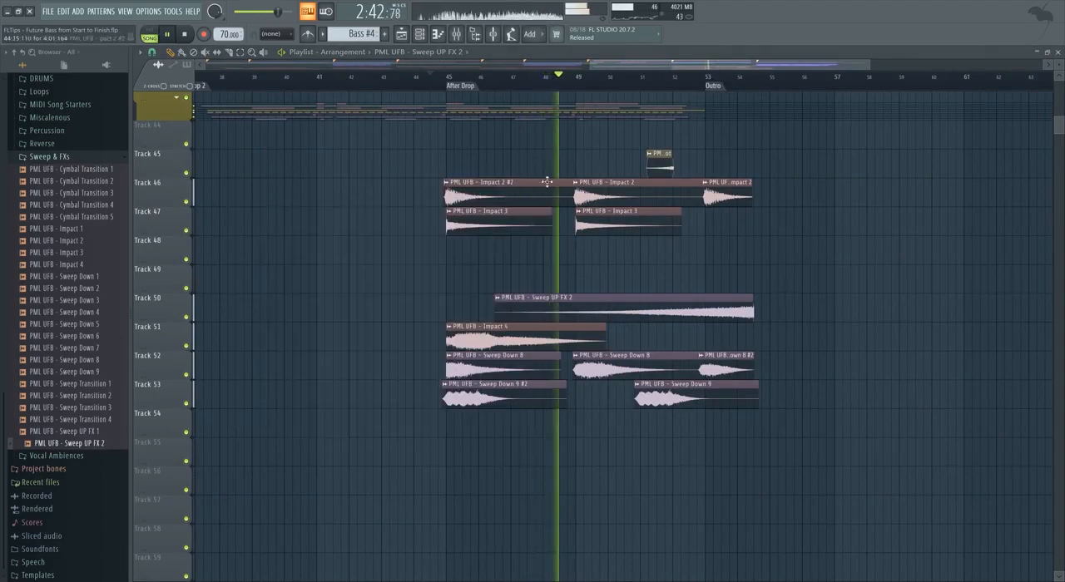
{"action": "left_click_drag", "start_coordinate": [713, 316], "coordinate": [668, 317]}
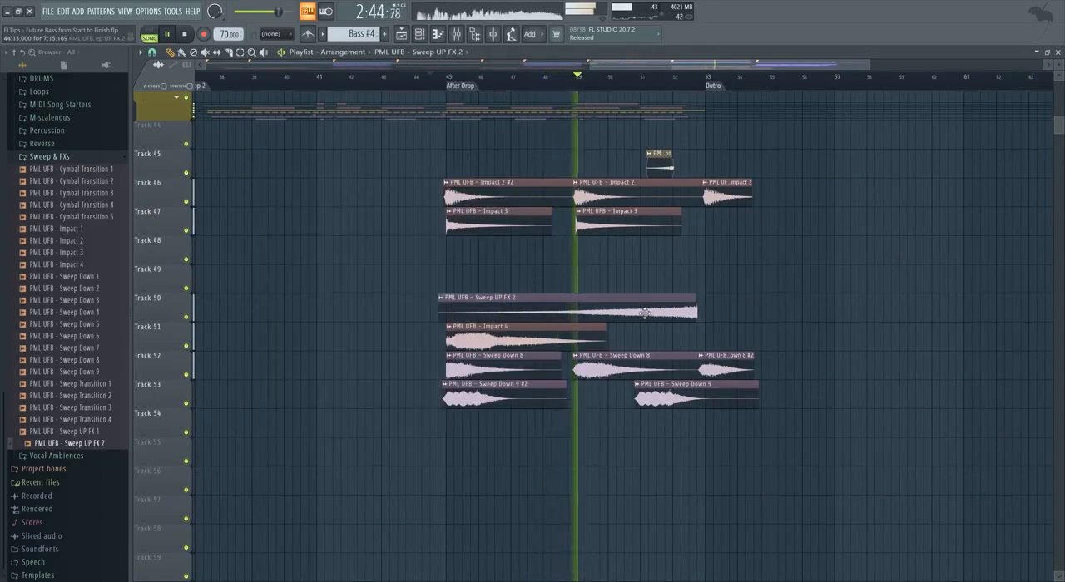
Shorten the After Drop's last Sweep Down 9 on Track 53 to end before the Outro and nudge Sweep UP FX 2 slightly earlier.
{"action": "scroll", "coordinate": [615, 287], "scroll_direction": "up", "scroll_amount": 3}
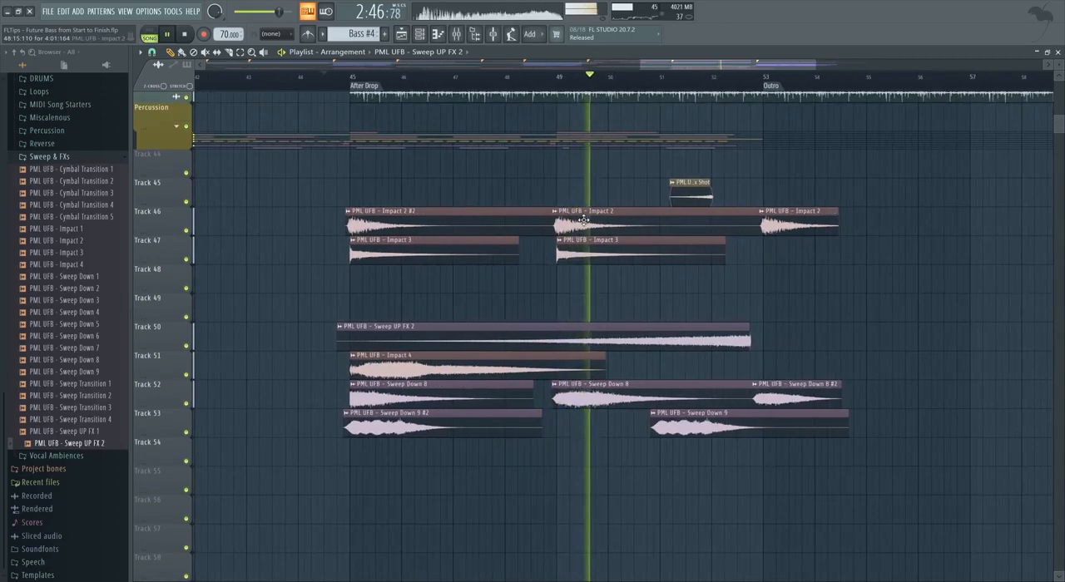
{"action": "scroll", "coordinate": [604, 283], "scroll_direction": "up", "scroll_amount": 3}
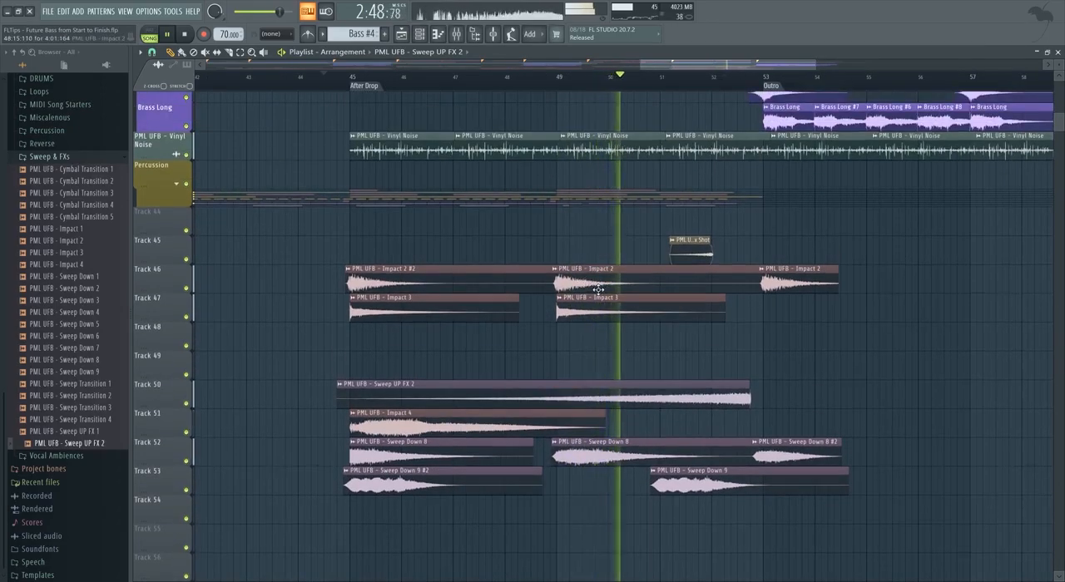
{"action": "scroll", "coordinate": [588, 280], "scroll_direction": "up", "scroll_amount": 15}
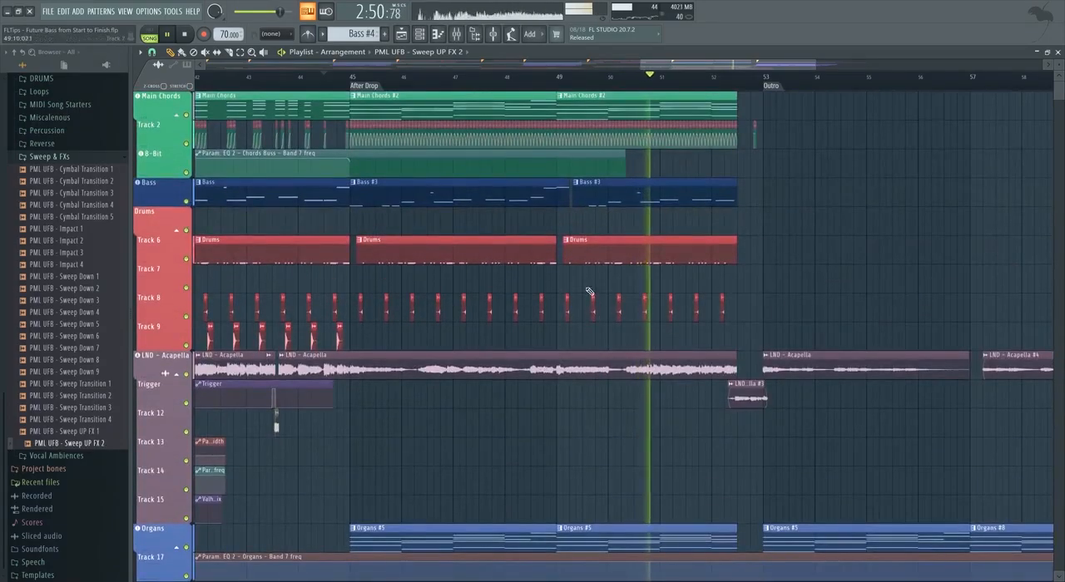
{"action": "scroll", "coordinate": [580, 278], "scroll_direction": "down", "scroll_amount": 15}
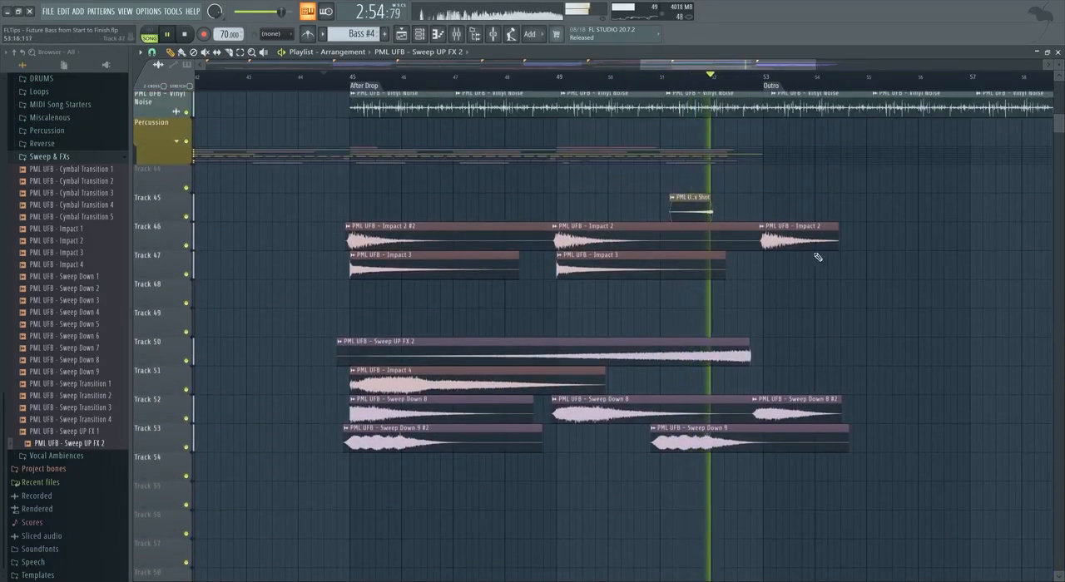
{"action": "scroll", "coordinate": [816, 258], "scroll_direction": "up", "scroll_amount": 1}
{"action": "left_click_drag", "start_coordinate": [857, 445], "coordinate": [717, 450]}
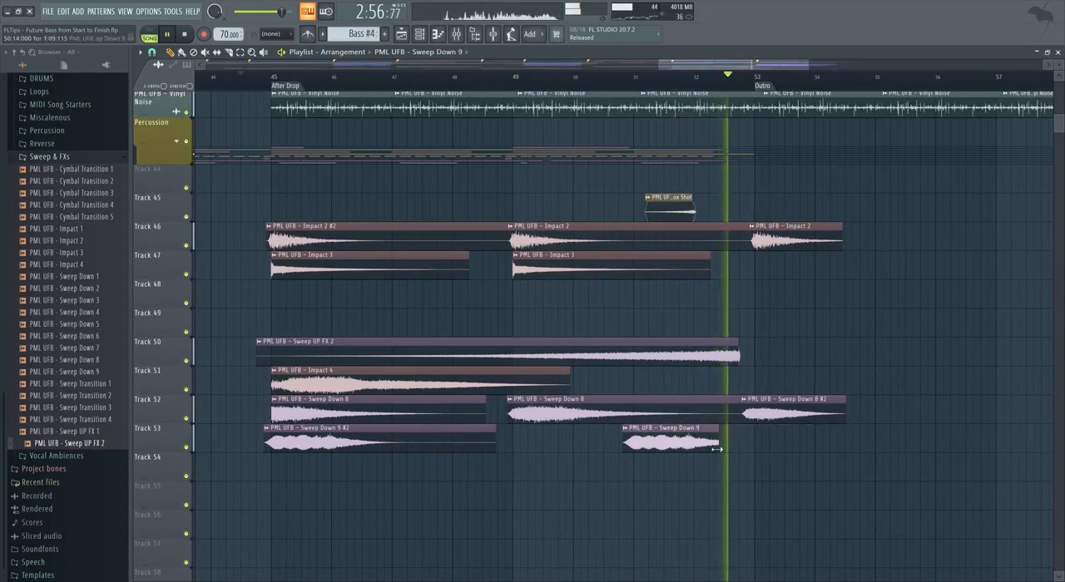
{"action": "left_click_drag", "start_coordinate": [722, 361], "coordinate": [706, 361]}
{"action": "left_click", "coordinate": [701, 76]}
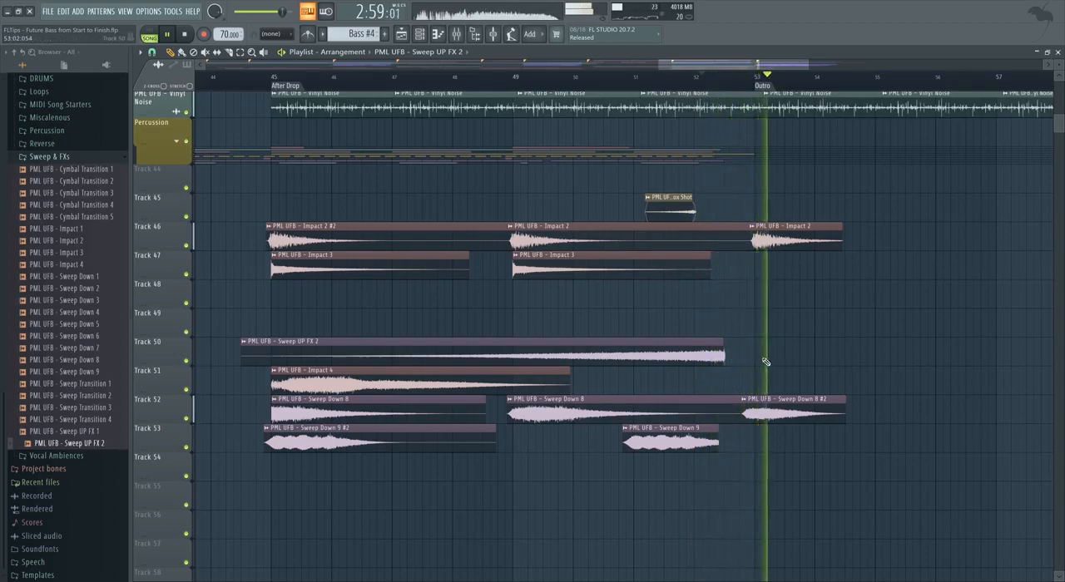
Replace the short Sweep Down 8 #2 at the Outro with a full Sweep Down 8 and copy Sweep Down 9 to just before bar 55.
{"action": "scroll", "coordinate": [774, 408], "scroll_direction": "up", "scroll_amount": 4}
{"action": "scroll", "coordinate": [782, 420], "scroll_direction": "down", "scroll_amount": 6}
{"action": "right_click", "coordinate": [785, 421]}
{"action": "left_click_drag", "start_coordinate": [641, 421], "coordinate": [817, 422]}
{"action": "left_click_drag", "start_coordinate": [661, 446], "coordinate": [839, 447]}
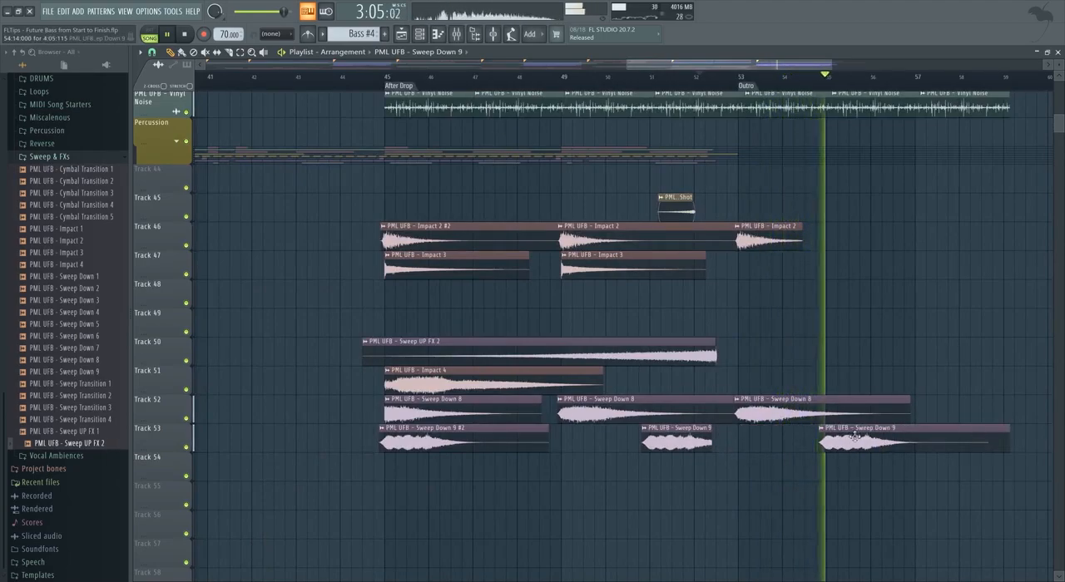
Copy the Outro's Sweep Down 8 on Track 52 to bar 57 and shorten the Outro's Sweep Down 9 on Track 53.
{"action": "scroll", "coordinate": [865, 441], "scroll_direction": "down", "scroll_amount": 3}
{"action": "left_click_drag", "start_coordinate": [892, 482], "coordinate": [775, 411]}
{"action": "left_click_drag", "start_coordinate": [781, 414], "coordinate": [875, 414]}
{"action": "scroll", "coordinate": [951, 445], "scroll_direction": "up", "scroll_amount": 1}
{"action": "right_click", "coordinate": [947, 446]}
Copy Impact 2 and Impact 3 to bar 57 on Tracks 46 and 47, trimming the start of the Impact 3 sound.
{"action": "scroll", "coordinate": [903, 437], "scroll_direction": "up", "scroll_amount": 3}
{"action": "left_click", "coordinate": [717, 328]}
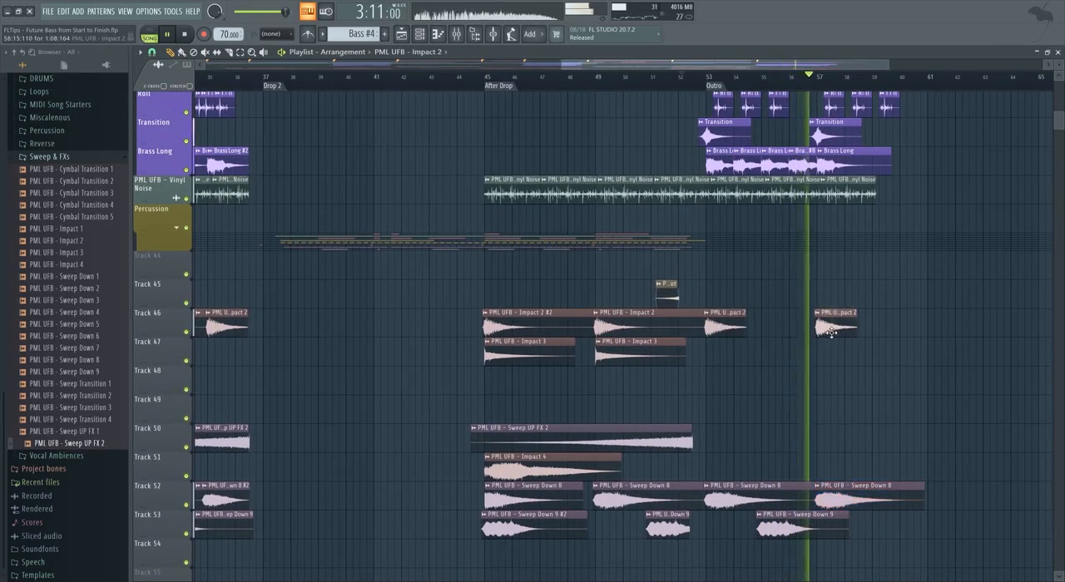
{"action": "left_click", "coordinate": [820, 328]}
{"action": "left_click_drag", "start_coordinate": [639, 356], "coordinate": [862, 358]}
{"action": "scroll", "coordinate": [830, 366], "scroll_direction": "up", "scroll_amount": 6}
{"action": "scroll", "coordinate": [822, 379], "scroll_direction": "down", "scroll_amount": 3}
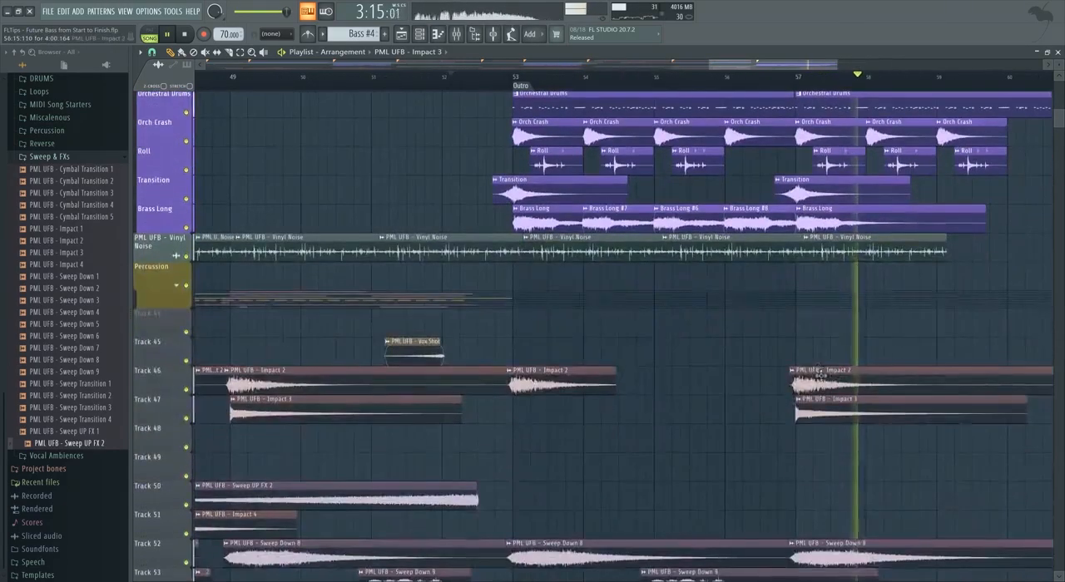
{"action": "left_click_drag", "start_coordinate": [798, 412], "coordinate": [815, 418]}
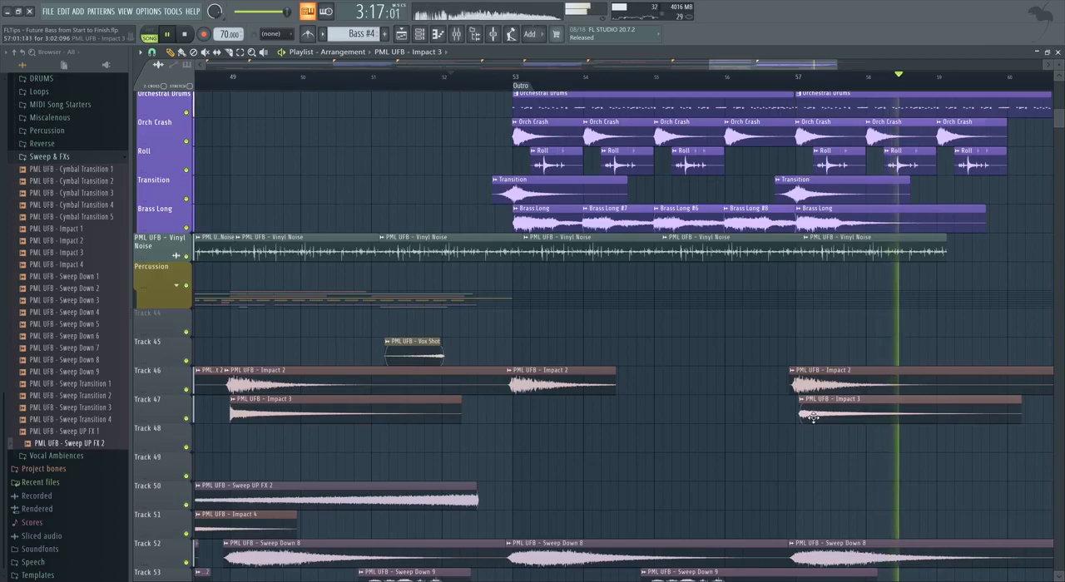
{"action": "scroll", "coordinate": [813, 418], "scroll_direction": "down", "scroll_amount": 6}
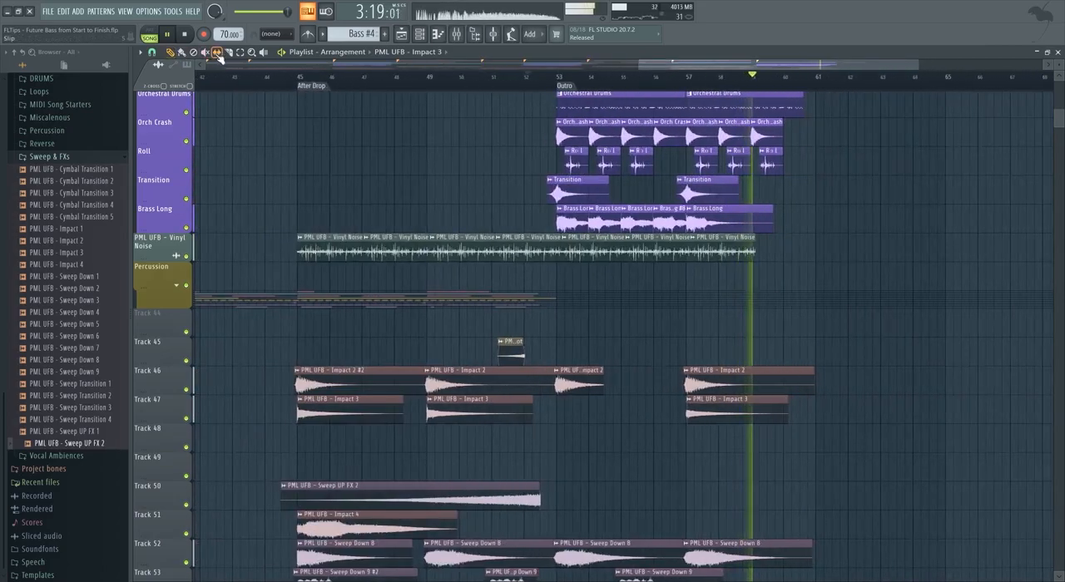
{"action": "scroll", "coordinate": [782, 333], "scroll_direction": "down", "scroll_amount": 4}
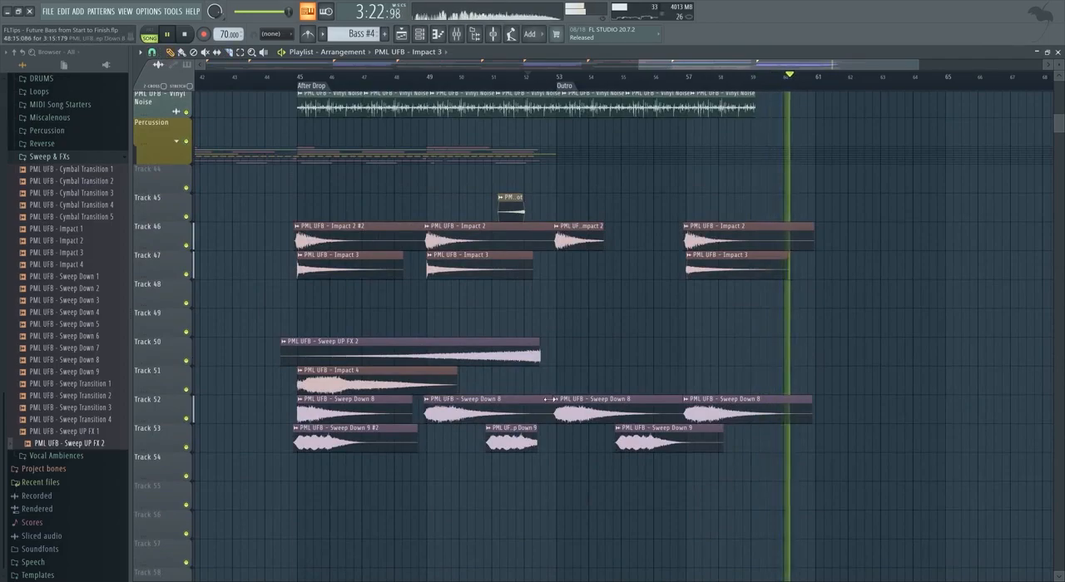
Lay Ambience clips on Track 54 beneath the Start-to-Buildup and Breakdown-to-Buildup 2 sections, deleting the excess clips before the drops.
{"action": "scroll", "coordinate": [547, 398], "scroll_direction": "down", "scroll_amount": 3}
{"action": "scroll", "coordinate": [750, 432], "scroll_direction": "up", "scroll_amount": 2}
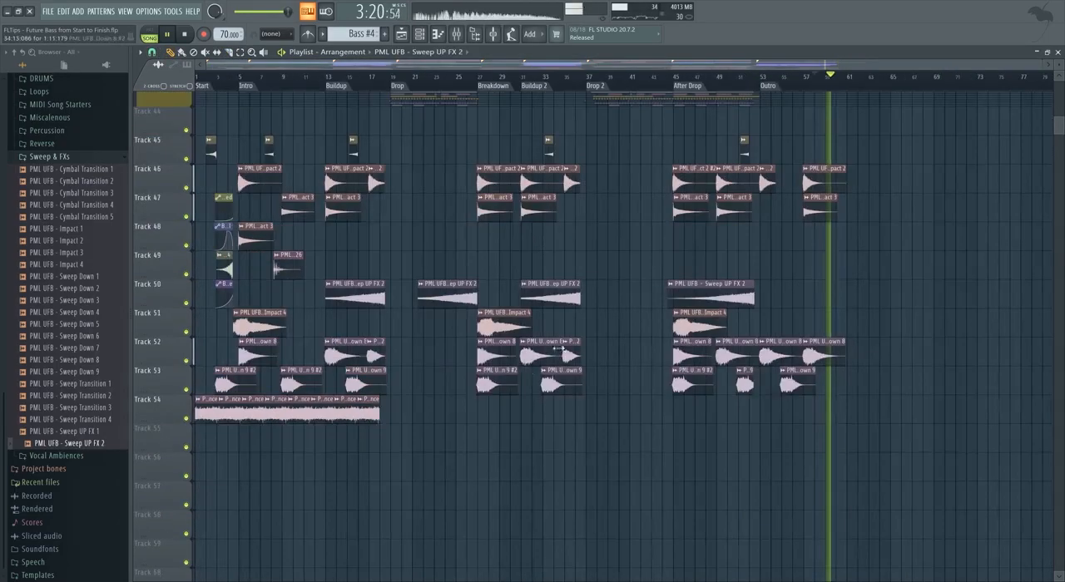
{"action": "mouse_move", "coordinate": [438, 453]}
{"action": "left_mouse_down"}
{"action": "mouse_move", "coordinate": [353, 422]}
{"action": "mouse_move", "coordinate": [196, 394]}
{"action": "mouse_move", "coordinate": [494, 418]}
{"action": "left_mouse_up"}
{"action": "right_click", "coordinate": [652, 420]}
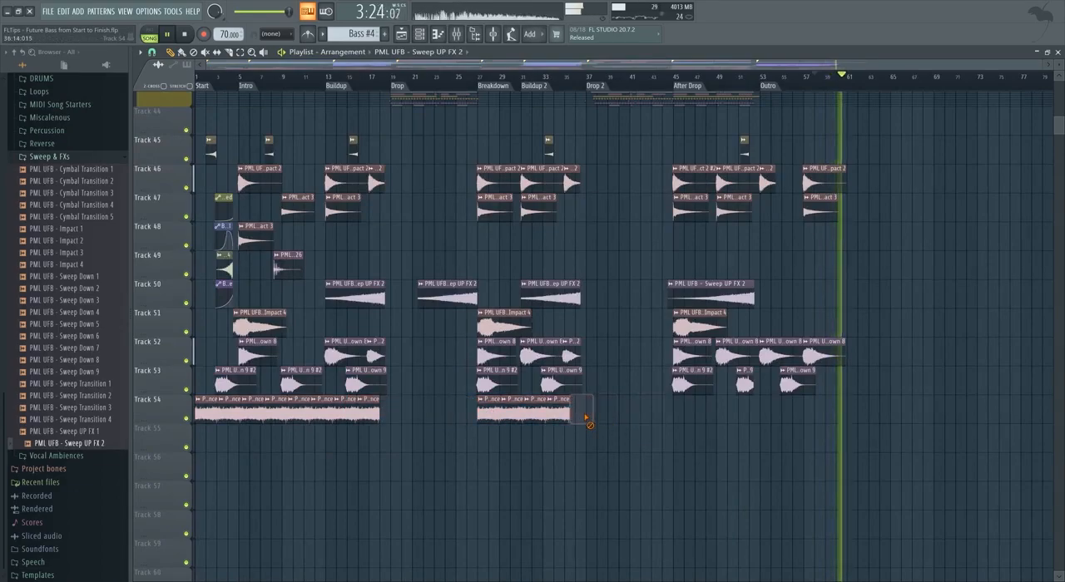
{"action": "left_click_drag", "start_coordinate": [586, 481], "coordinate": [761, 416]}
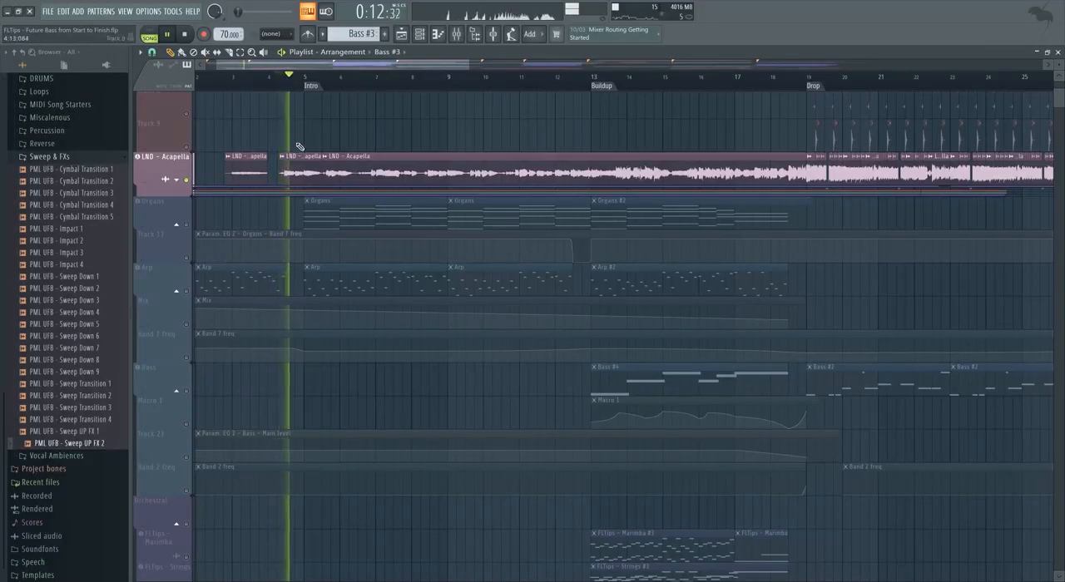
Copy the short LND - Acapella clip before the Intro onto Track 9, enable that track, and make the copy a unique sample.
{"action": "scroll", "coordinate": [300, 166], "scroll_direction": "up", "scroll_amount": 3}
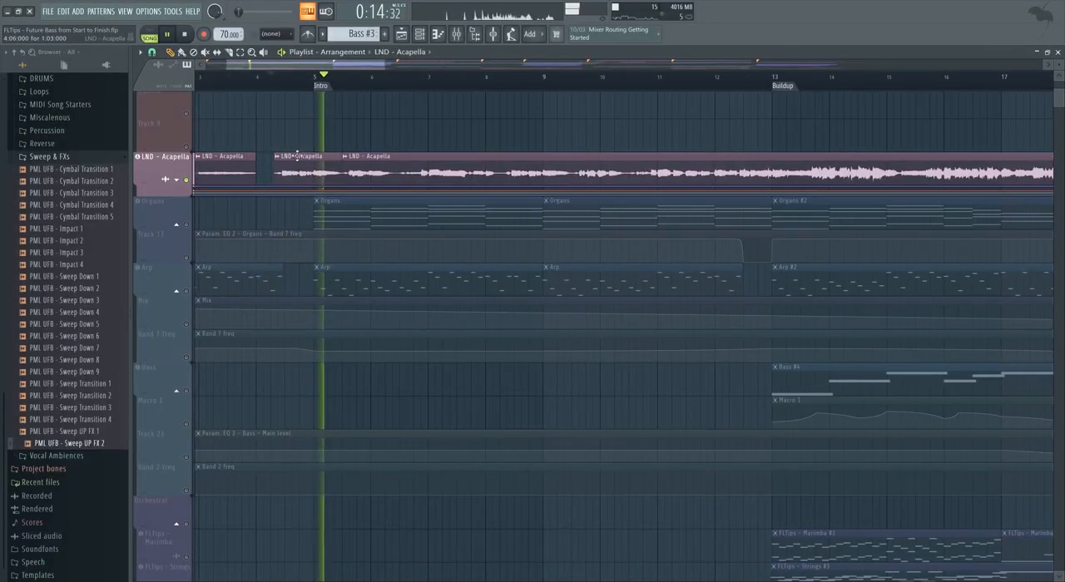
{"action": "left_click_drag", "start_coordinate": [297, 117], "coordinate": [347, 136]}
{"action": "key", "text": "space"}
{"action": "left_click", "coordinate": [187, 147]}
{"action": "scroll", "coordinate": [345, 153], "scroll_direction": "up", "scroll_amount": 1}
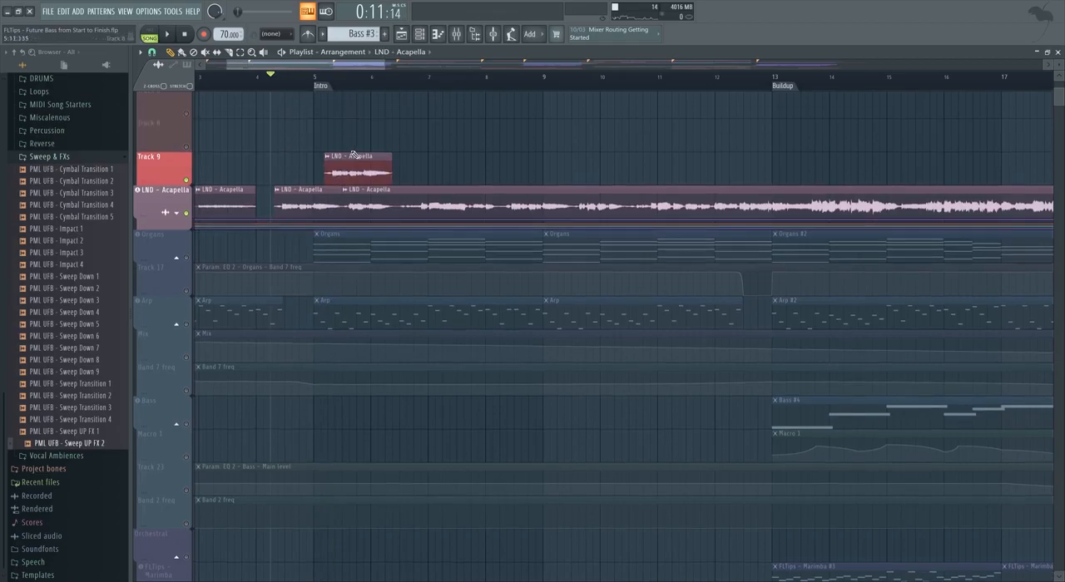
{"action": "scroll", "coordinate": [323, 160], "scroll_direction": "up", "scroll_amount": 3}
{"action": "right_click", "coordinate": [339, 161]}
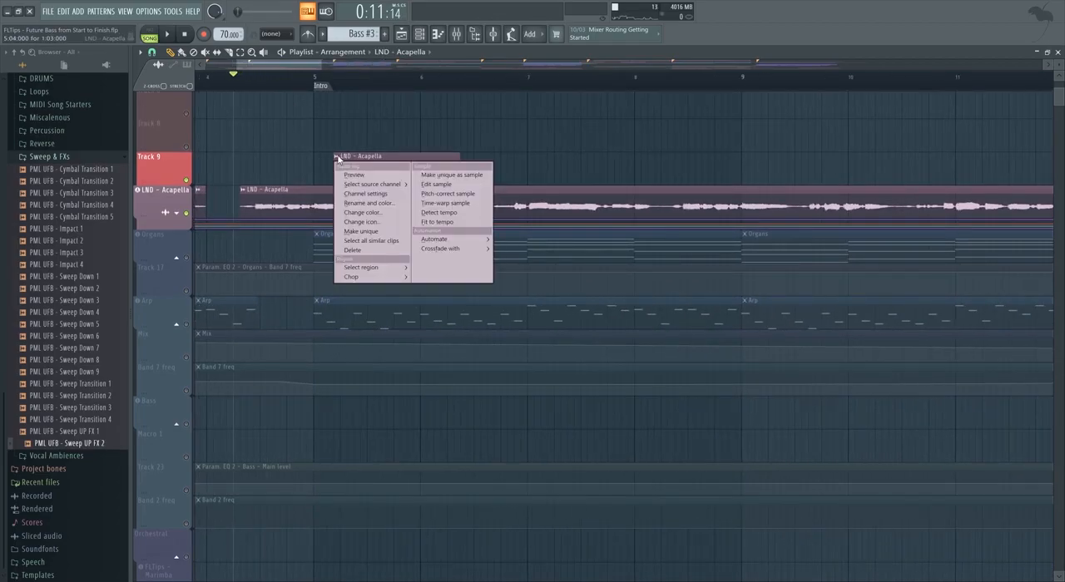
{"action": "left_click", "coordinate": [454, 185]}
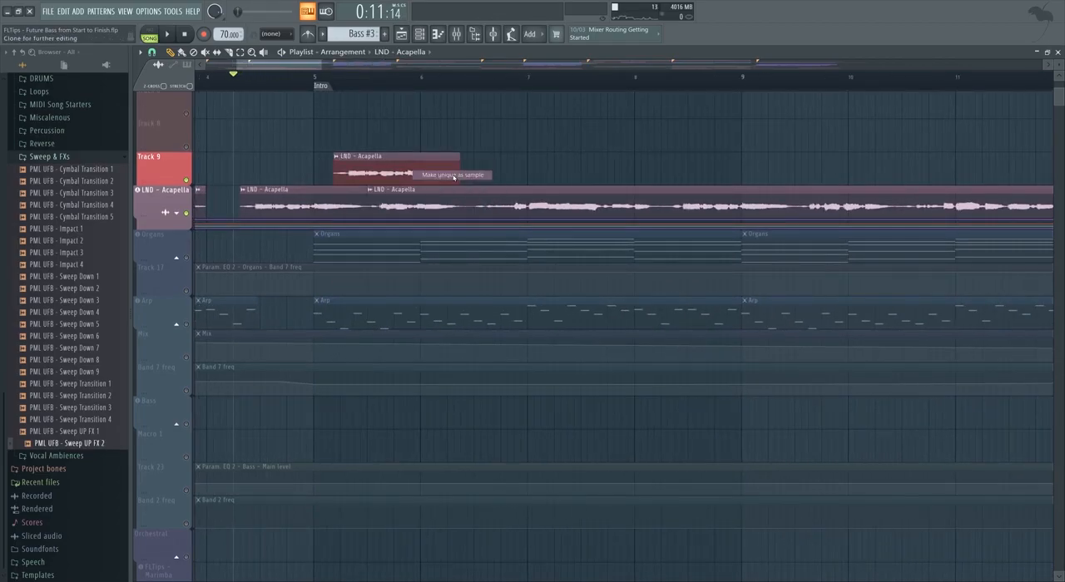
Open the Track 9 vocal sample in Edison and apply Blur with the default settings.
{"action": "right_click", "coordinate": [343, 162]}
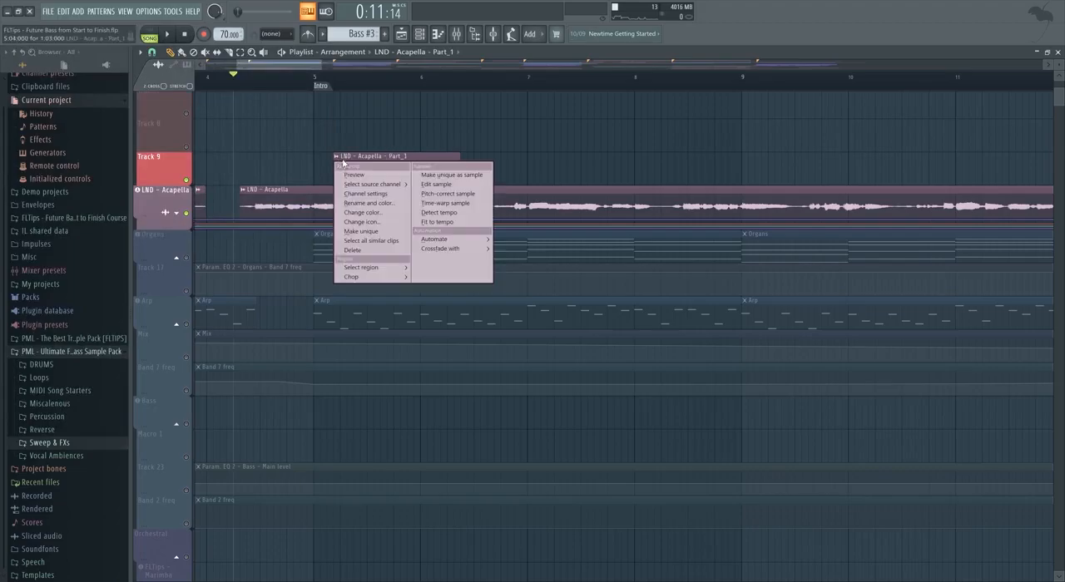
{"action": "left_click", "coordinate": [441, 185]}
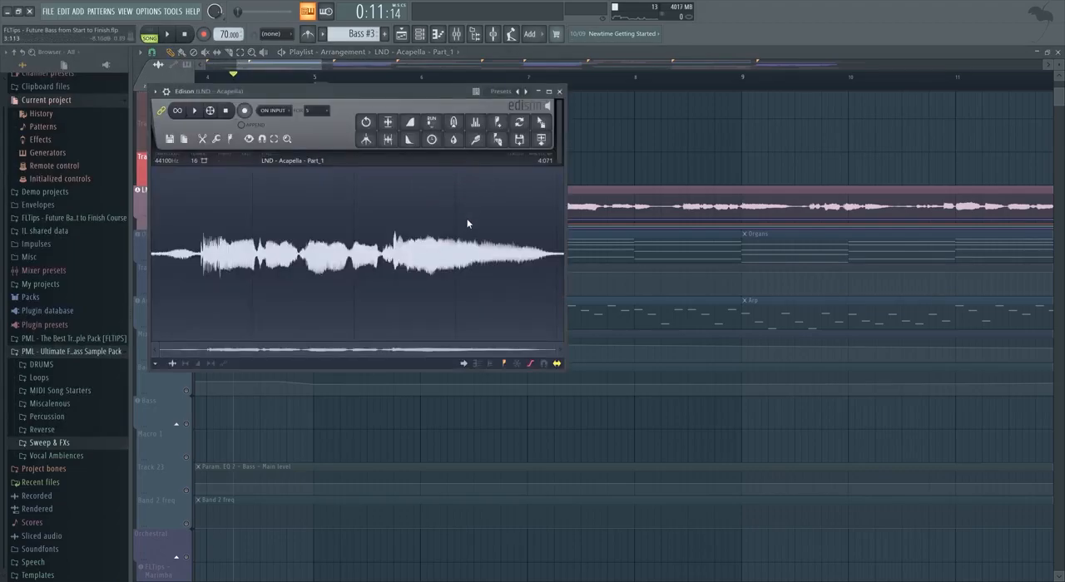
{"action": "key", "text": "ctrl+b"}
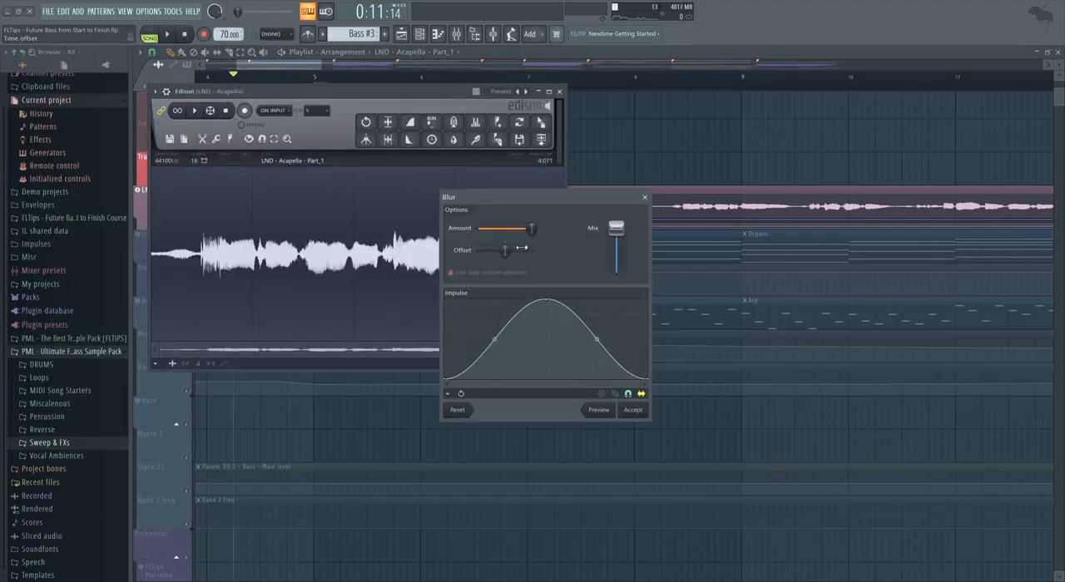
{"action": "left_click", "coordinate": [633, 410]}
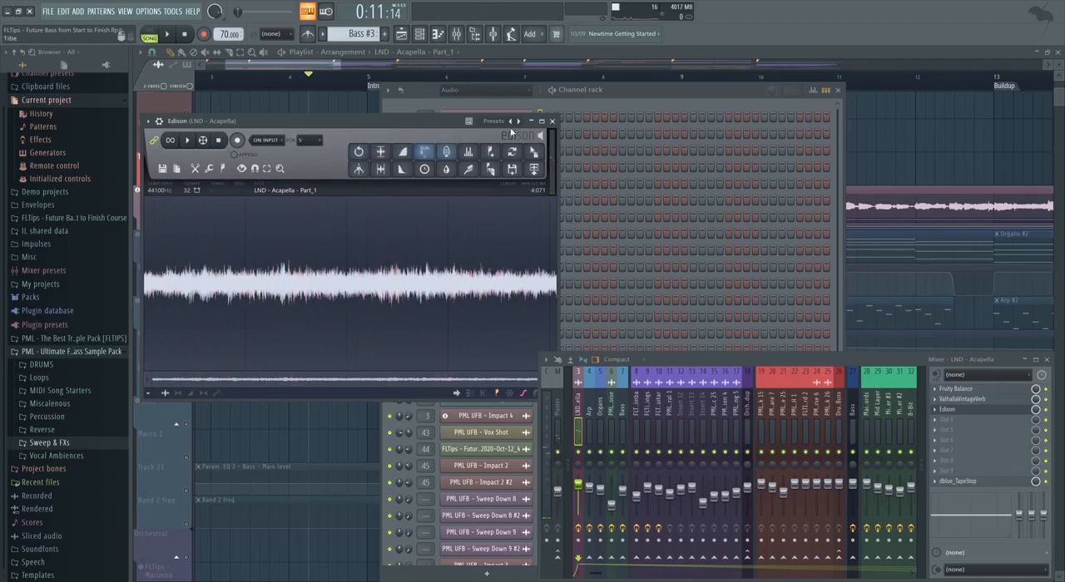
{"action": "left_click", "coordinate": [553, 121]}
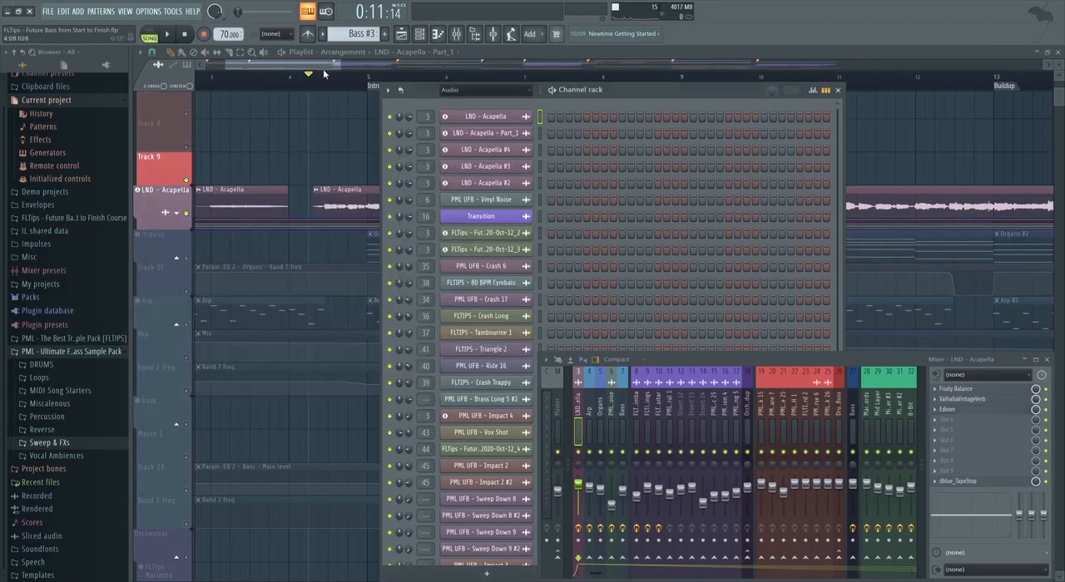
Delete the blurred vocal clip from Track 9 and play the opening vocal from just before bar 3.
{"action": "left_click", "coordinate": [325, 53]}
{"action": "scroll", "coordinate": [334, 161], "scroll_direction": "down", "scroll_amount": 1}
{"action": "right_click", "coordinate": [403, 167]}
{"action": "scroll", "coordinate": [262, 75], "scroll_direction": "down", "scroll_amount": 3}
{"action": "scroll", "coordinate": [266, 79], "scroll_direction": "up", "scroll_amount": 4}
{"action": "left_click", "coordinate": [323, 81]}
{"action": "key", "text": "space"}
{"action": "key", "text": "space"}
Make the first LND - Acapella clip near bar 3 a unique sample.
{"action": "left_click", "coordinate": [322, 191]}
{"action": "left_click", "coordinate": [415, 218]}
{"action": "left_click", "coordinate": [552, 123]}
{"action": "left_click", "coordinate": [322, 190]}
{"action": "left_click", "coordinate": [444, 210]}
{"action": "left_click", "coordinate": [261, 235]}
Open the unique opening vocal sample in Edison, apply Blur with the default settings, and close the editor.
{"action": "left_click", "coordinate": [322, 191]}
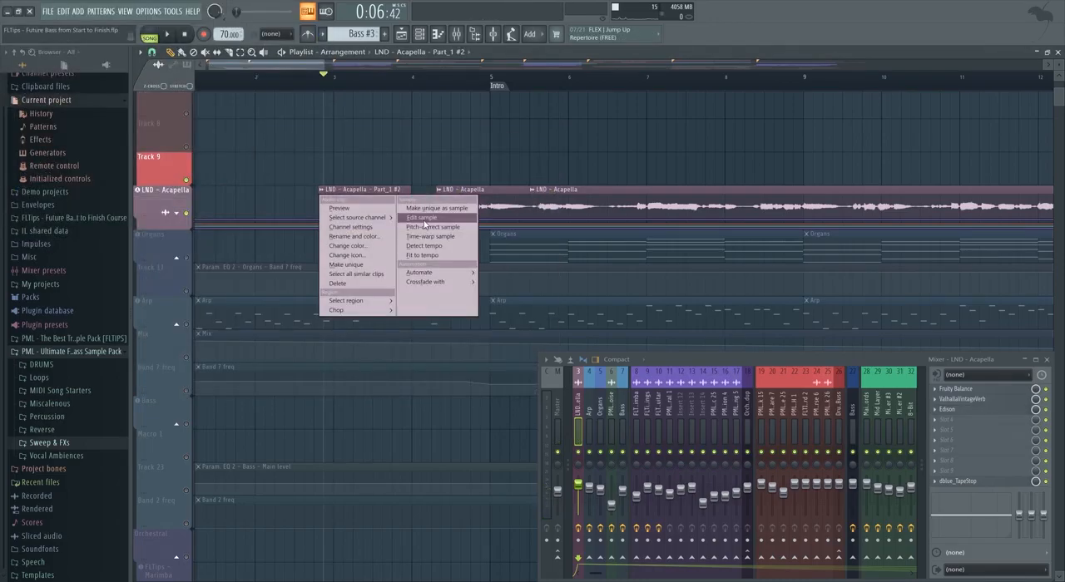
{"action": "left_click", "coordinate": [425, 219]}
{"action": "left_click", "coordinate": [445, 170]}
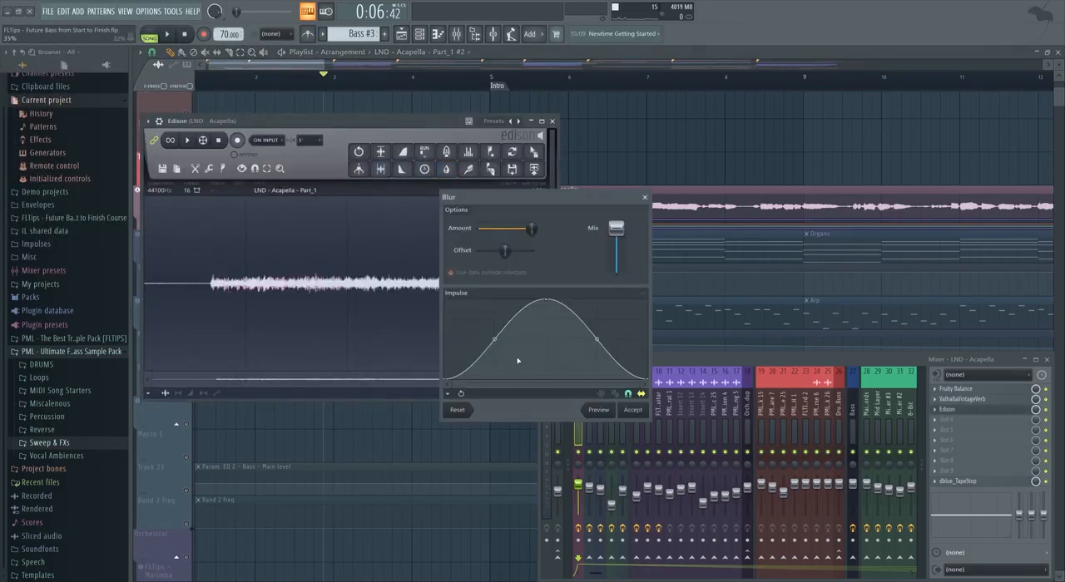
{"action": "left_click", "coordinate": [634, 410]}
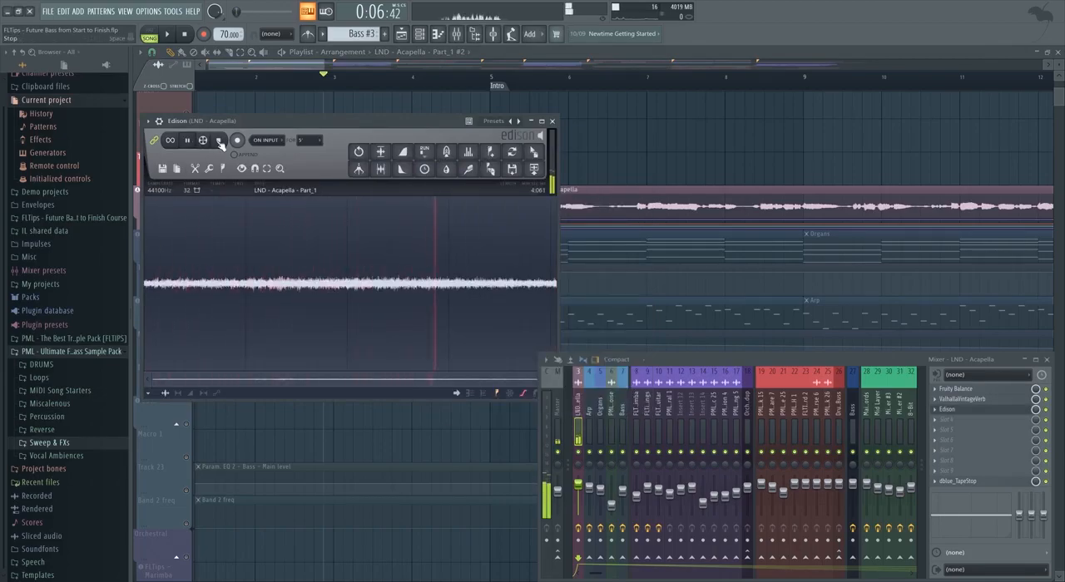
{"action": "left_click", "coordinate": [552, 123]}
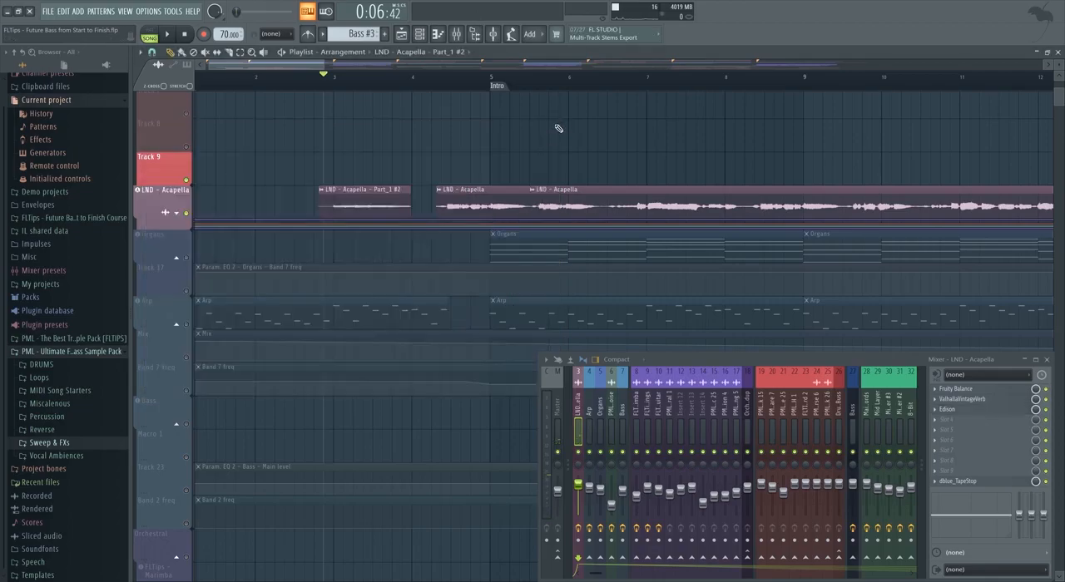
Reopen Edison from the LND - Acapella mixer track and add the blurred vocal to the channel rack as a new audio channel.
{"action": "scroll", "coordinate": [449, 136], "scroll_direction": "down", "scroll_amount": 2}
{"action": "left_click", "coordinate": [457, 35]}
{"action": "left_click", "coordinate": [949, 409]}
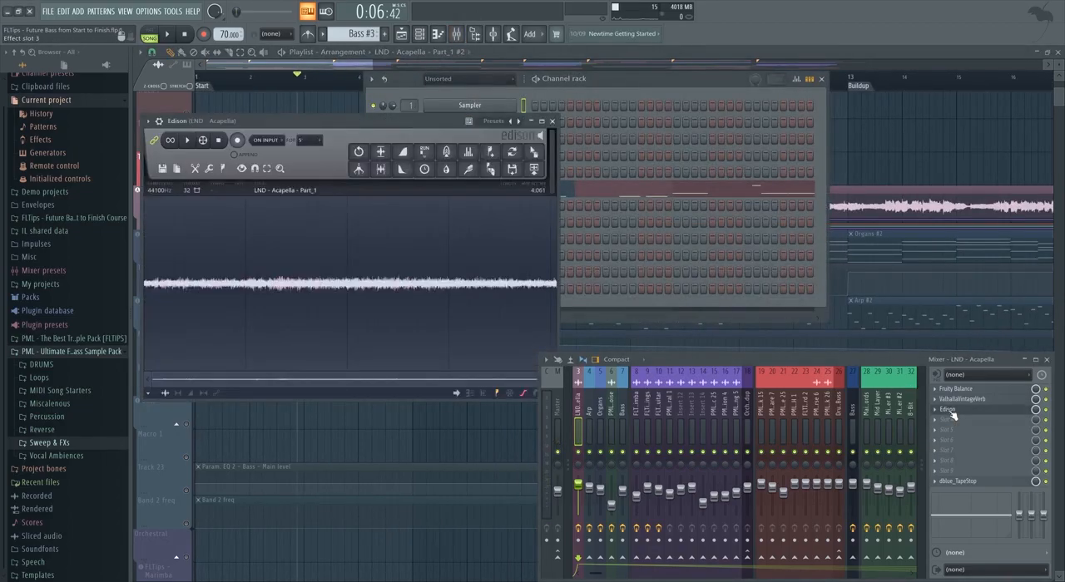
{"action": "left_click_drag", "start_coordinate": [480, 129], "coordinate": [482, 308]}
{"action": "left_click_drag", "start_coordinate": [309, 139], "coordinate": [268, 156]}
{"action": "left_click", "coordinate": [393, 155]}
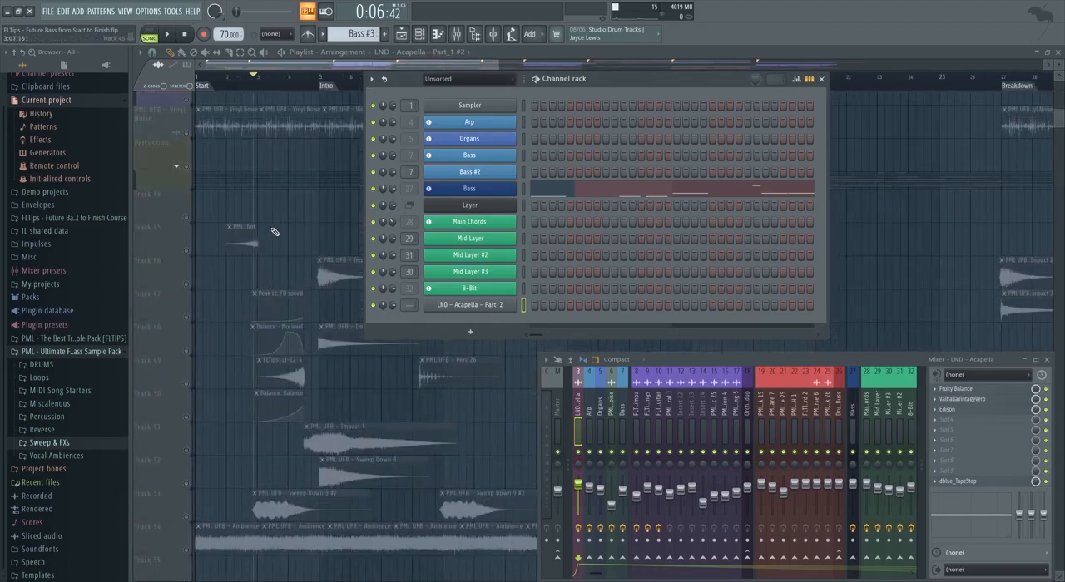
Insert an empty track at Track 44, create a pattern named Ambience and place it there at bar 1.
{"action": "right_click", "coordinate": [159, 192]}
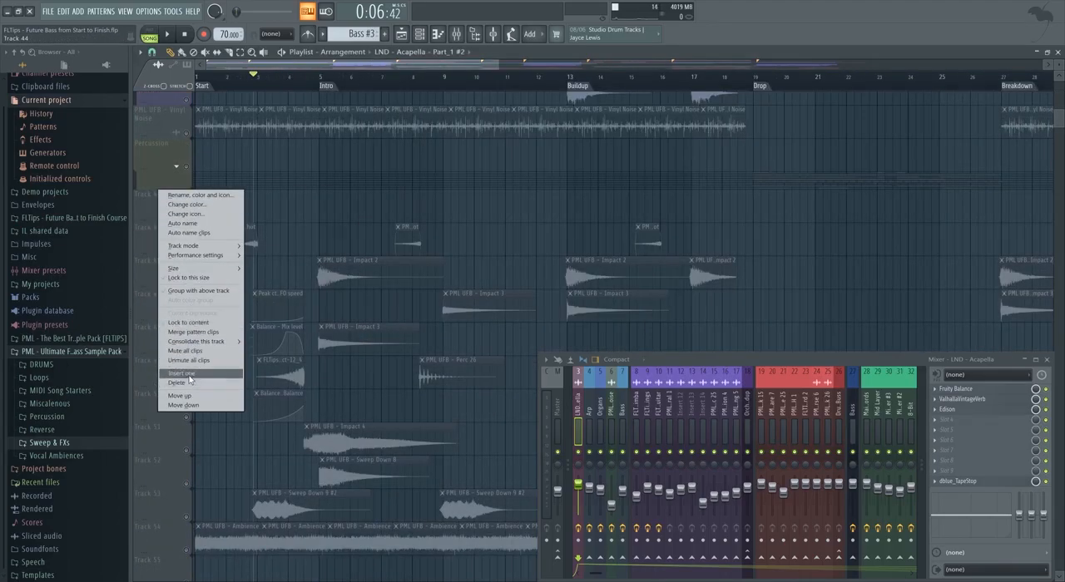
{"action": "left_click", "coordinate": [189, 376]}
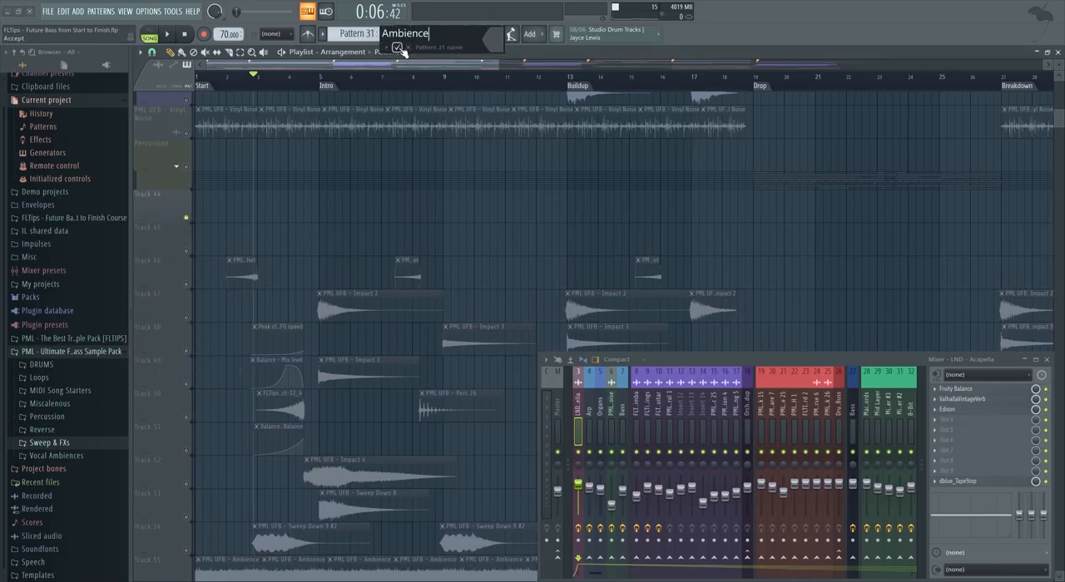
{"action": "left_click", "coordinate": [397, 48]}
{"action": "scroll", "coordinate": [250, 204], "scroll_direction": "up", "scroll_amount": 2}
{"action": "left_click", "coordinate": [243, 205]}
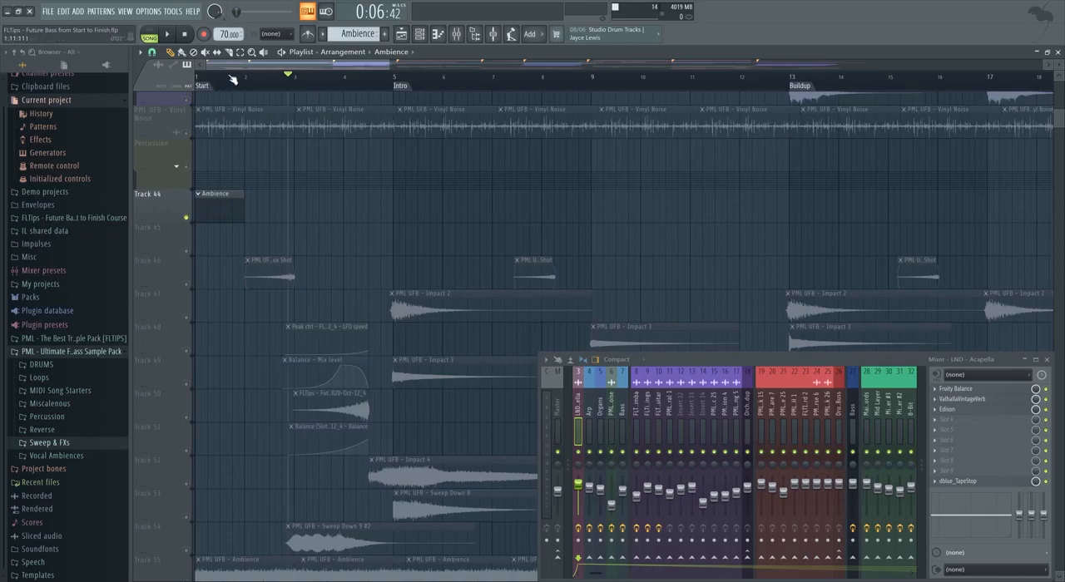
Draw one sustained C5 note about 15.5 bars long for the LND - Acapella - Part_2 channel in the Ambience pattern.
{"action": "scroll", "coordinate": [242, 205], "scroll_direction": "down", "scroll_amount": 3}
{"action": "left_click_drag", "start_coordinate": [213, 205], "coordinate": [423, 202]}
{"action": "double_click", "coordinate": [380, 207]}
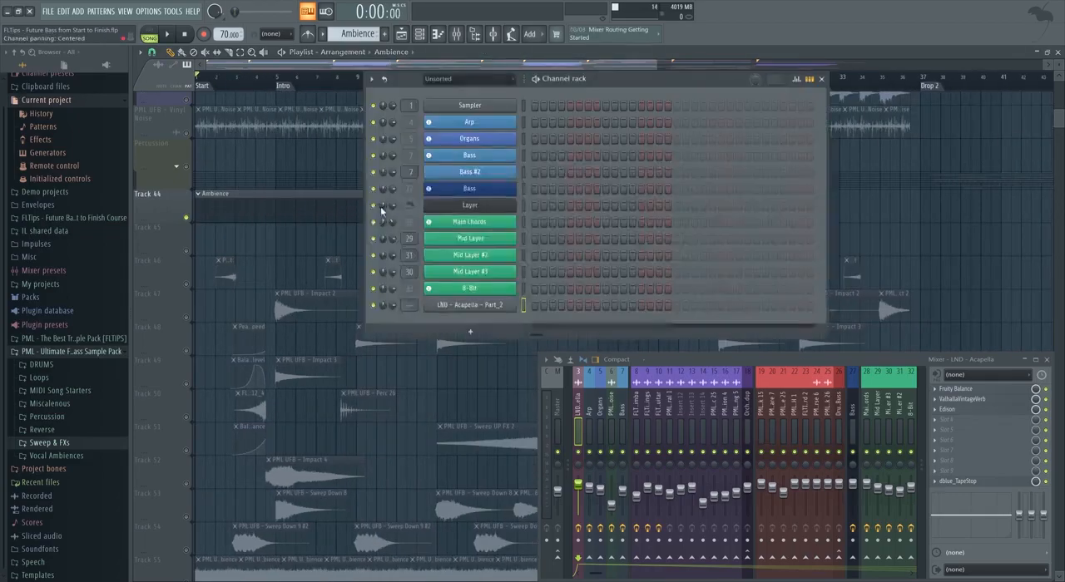
{"action": "right_click", "coordinate": [499, 304]}
{"action": "left_click", "coordinate": [531, 304]}
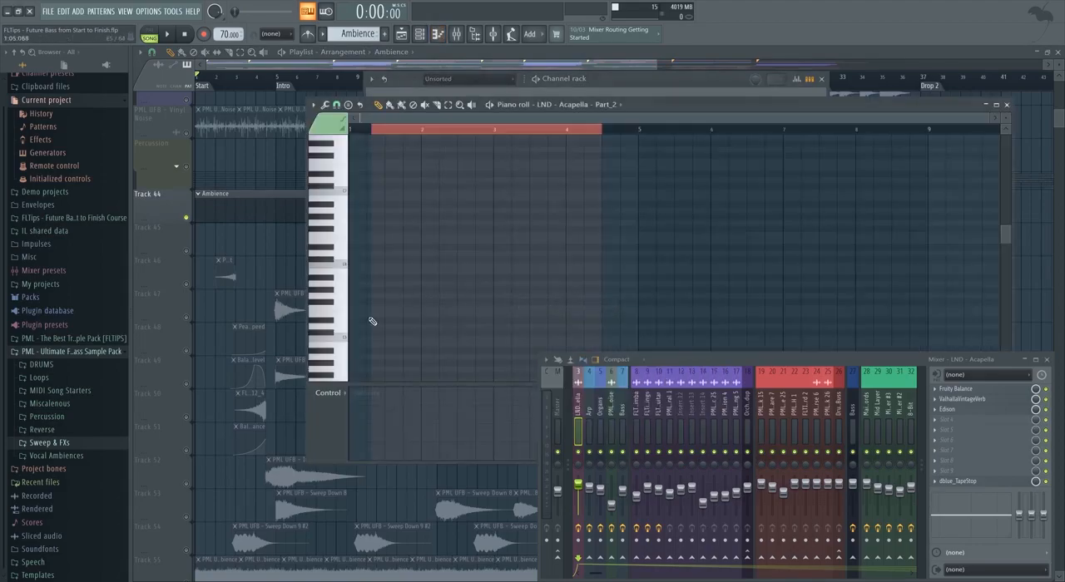
{"action": "left_click_drag", "start_coordinate": [356, 338], "coordinate": [1003, 338]}
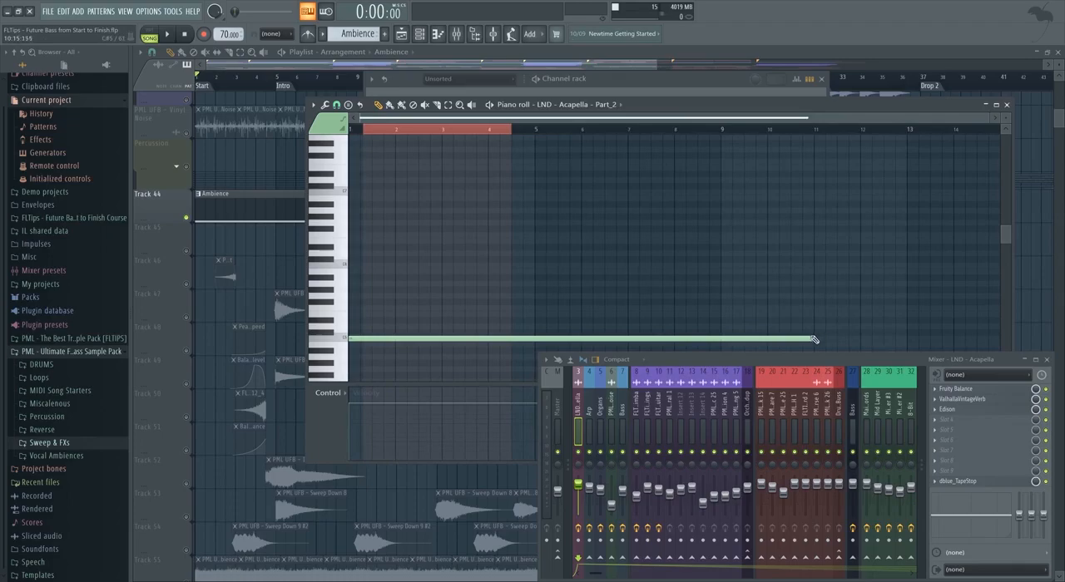
{"action": "left_click_drag", "start_coordinate": [810, 337], "coordinate": [1002, 338]}
Tune a loop over the selected sustained section of LND - Acapella - Part_1 in Edison and accept the Loop tuner settings.
{"action": "left_click_drag", "start_coordinate": [516, 141], "coordinate": [542, 131]}
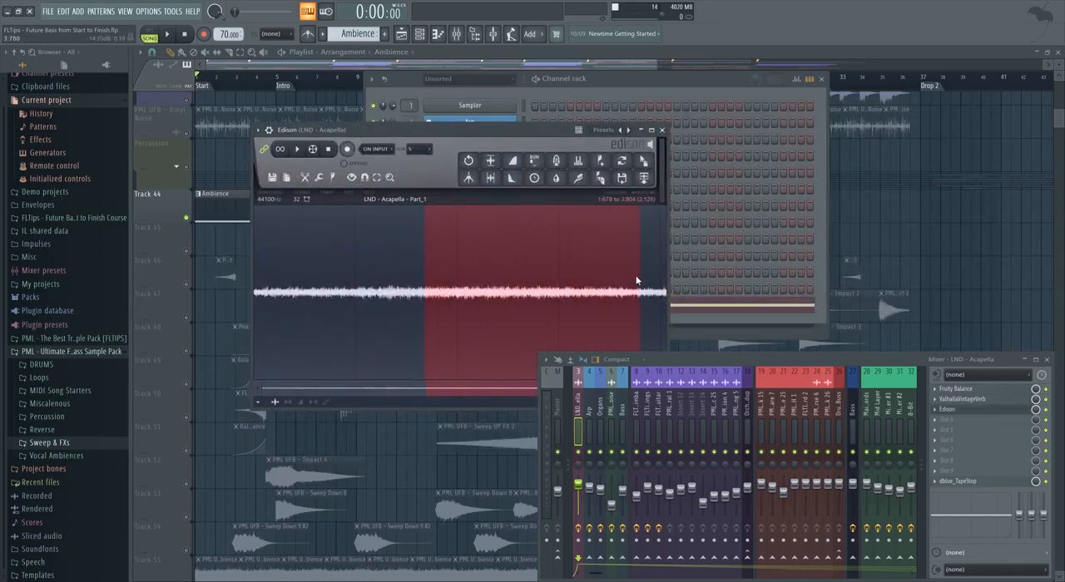
{"action": "left_click_drag", "start_coordinate": [717, 360], "coordinate": [750, 439]}
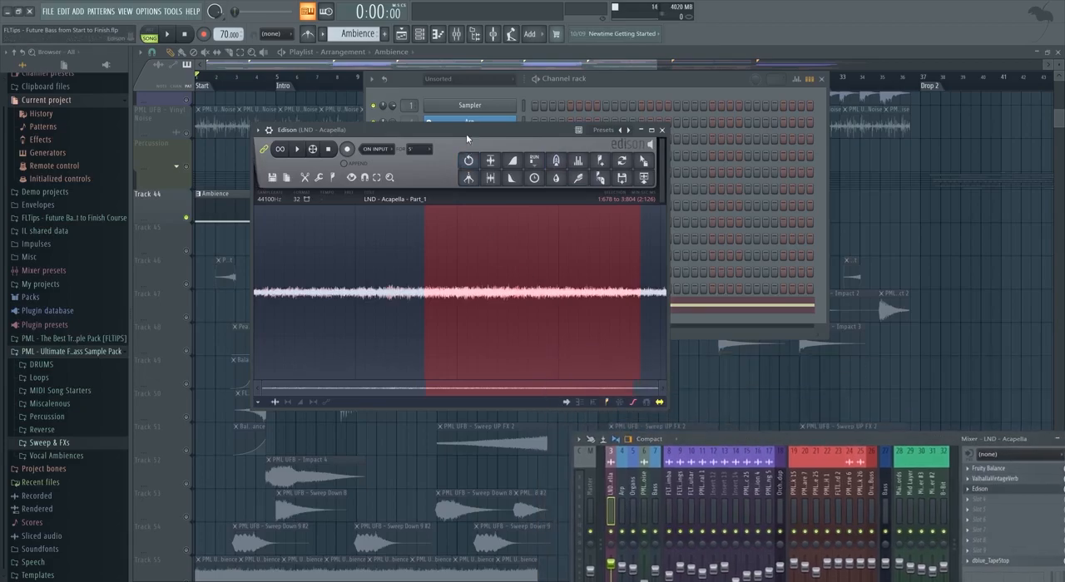
{"action": "left_click", "coordinate": [469, 160]}
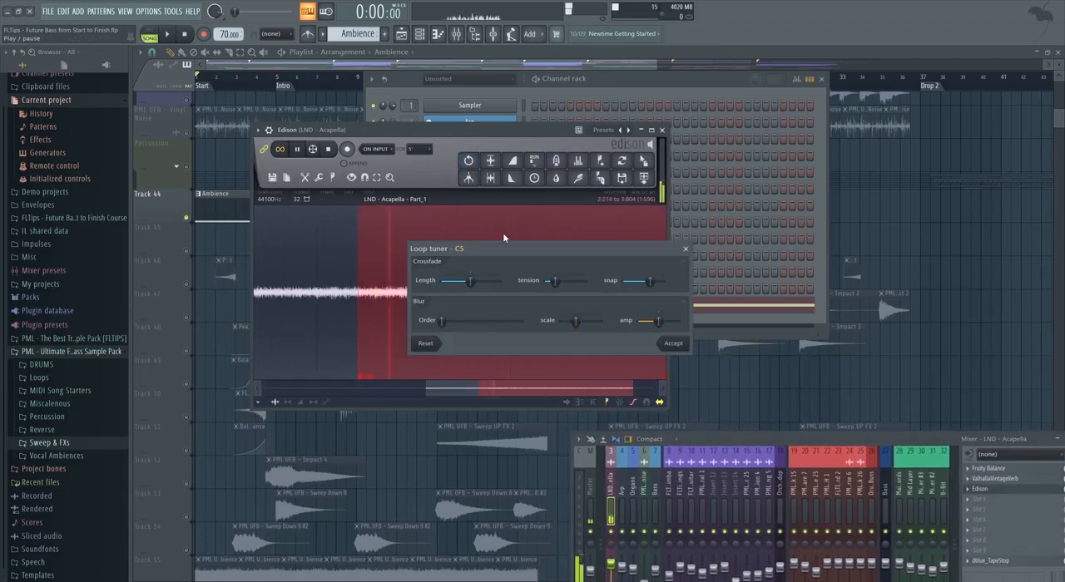
{"action": "left_click", "coordinate": [675, 344]}
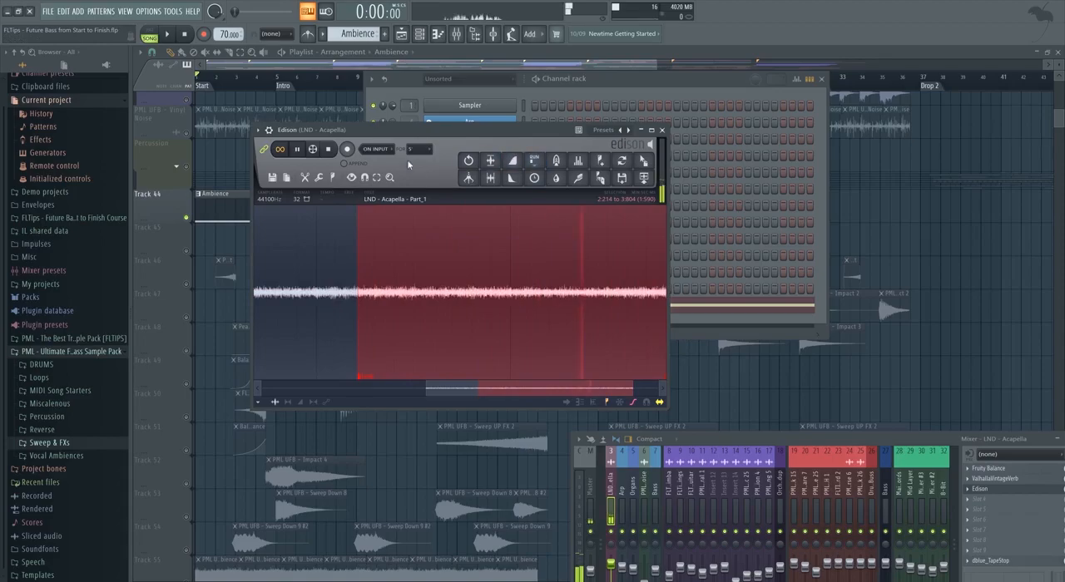
Replace the LND - Acapella - Part_2 channel's sample with the tuned Edison loop and play the arrangement from the start.
{"action": "left_click_drag", "start_coordinate": [401, 128], "coordinate": [663, 207]}
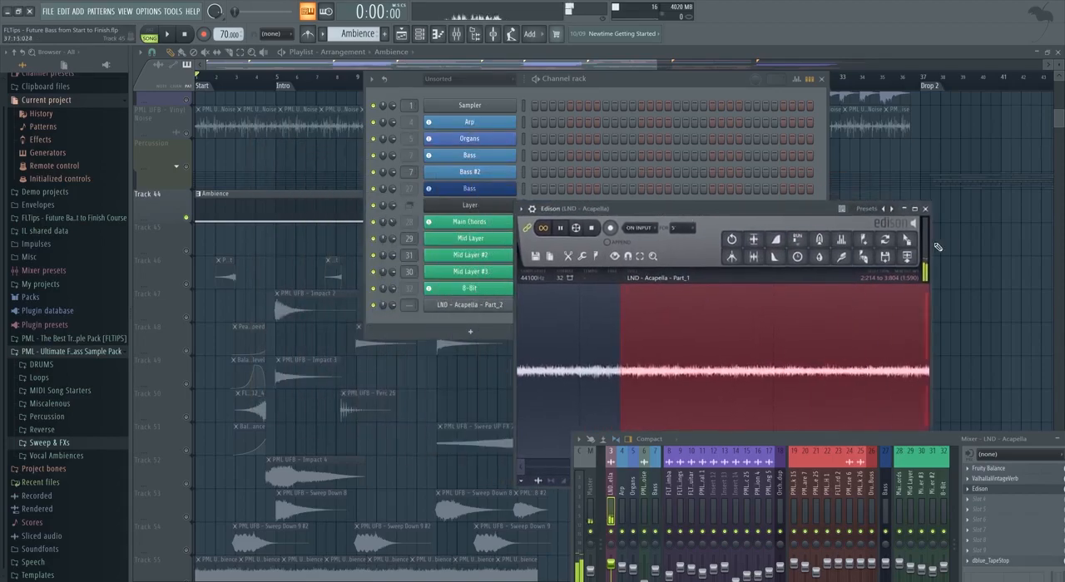
{"action": "left_click_drag", "start_coordinate": [906, 241], "coordinate": [488, 306]}
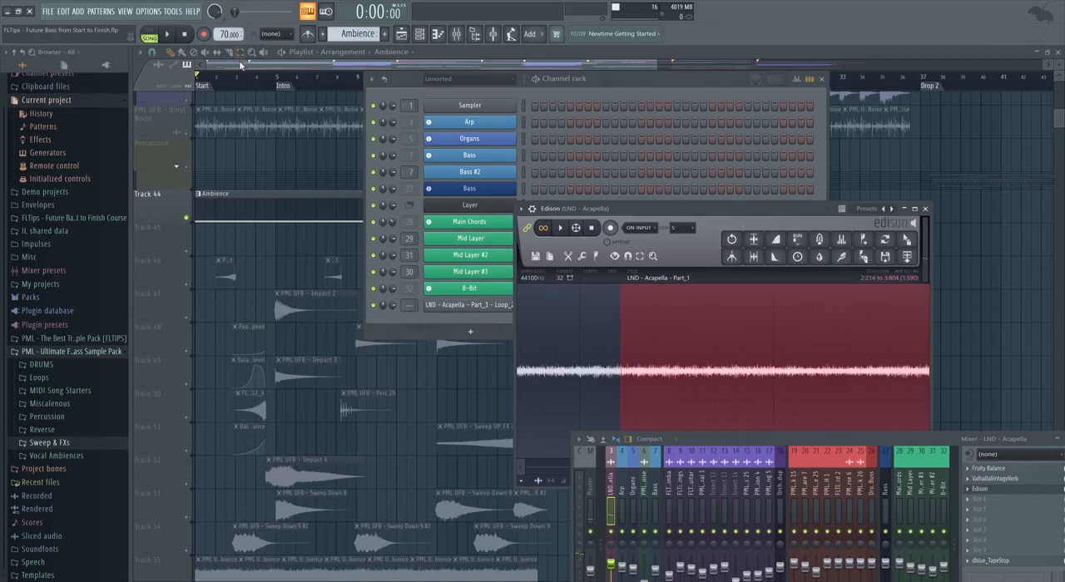
{"action": "left_click", "coordinate": [241, 64]}
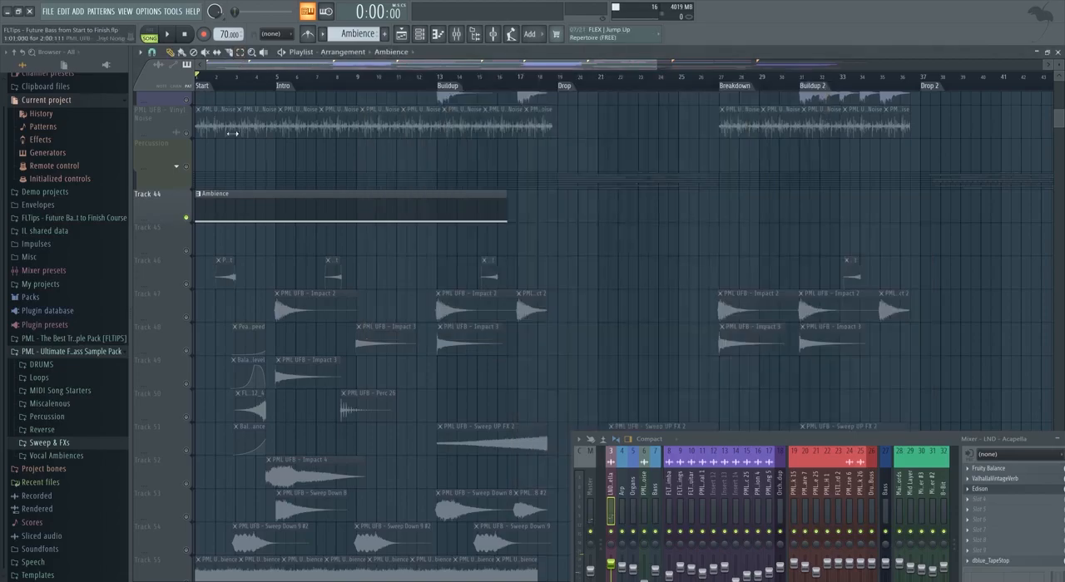
Open the Ambience pattern's piano roll and inspect the effect slots on the LND - Acapella mixer track during playback.
{"action": "double_click", "coordinate": [265, 213]}
{"action": "left_click", "coordinate": [264, 213]}
{"action": "double_click", "coordinate": [264, 213]}
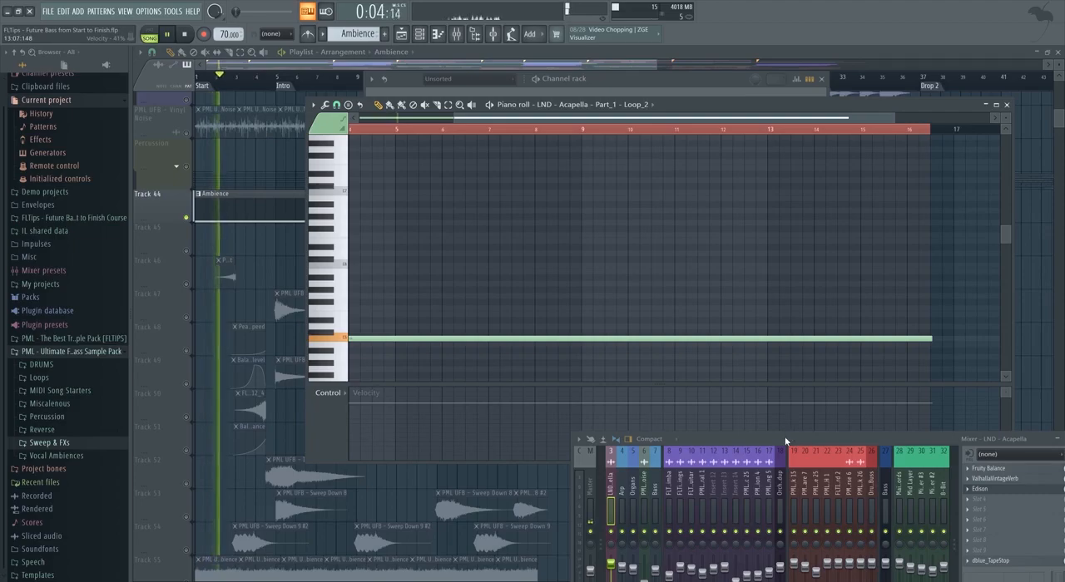
{"action": "left_click_drag", "start_coordinate": [786, 439], "coordinate": [704, 240]}
{"action": "left_click", "coordinate": [512, 282]}
{"action": "left_click_drag", "start_coordinate": [520, 282], "coordinate": [500, 286]}
{"action": "left_click", "coordinate": [528, 283]}
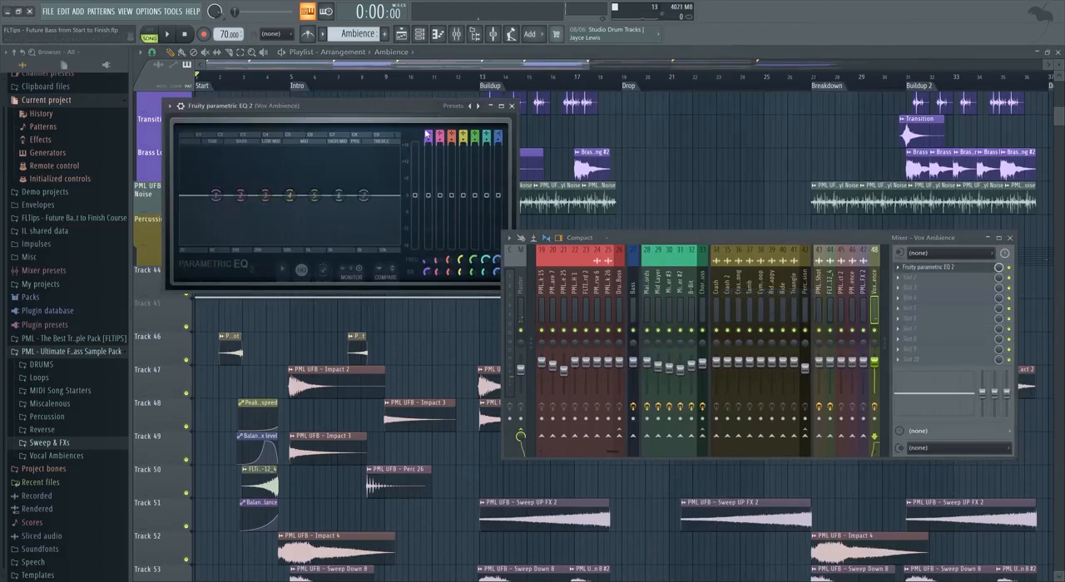
In the Vox Ambience track's Fruity parametric EQ 2, set a high-pass at about 465 Hz and low-pass band 7 at about 2190 Hz.
{"action": "mouse_move", "coordinate": [426, 133]}
{"action": "left_mouse_down"}
{"action": "mouse_move", "coordinate": [427, 167]}
{"action": "mouse_move", "coordinate": [427, 147]}
{"action": "left_mouse_up"}
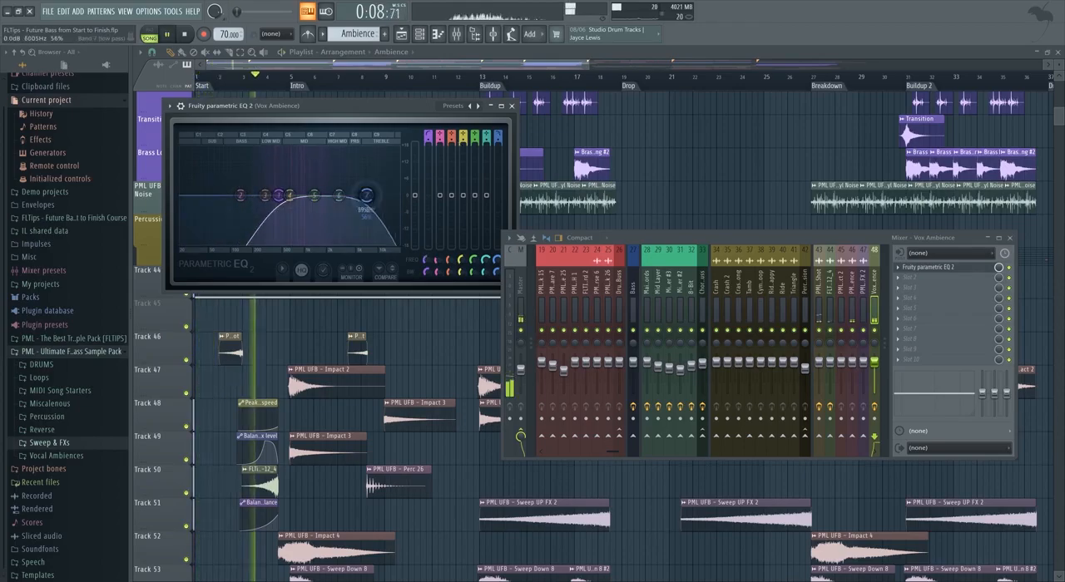
{"action": "left_click_drag", "start_coordinate": [345, 196], "coordinate": [330, 197]}
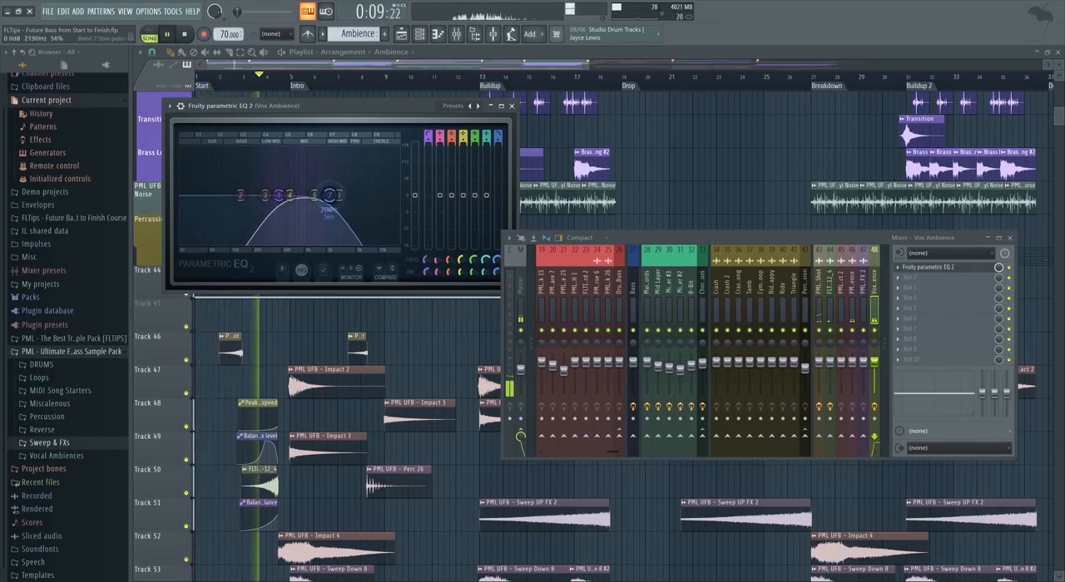
{"action": "left_click", "coordinate": [511, 106]}
Move the Ambience clip to the Intro at bar 5 and play the arrangement from just before it.
{"action": "left_click_drag", "start_coordinate": [281, 291], "coordinate": [369, 297]}
{"action": "key", "text": "space"}
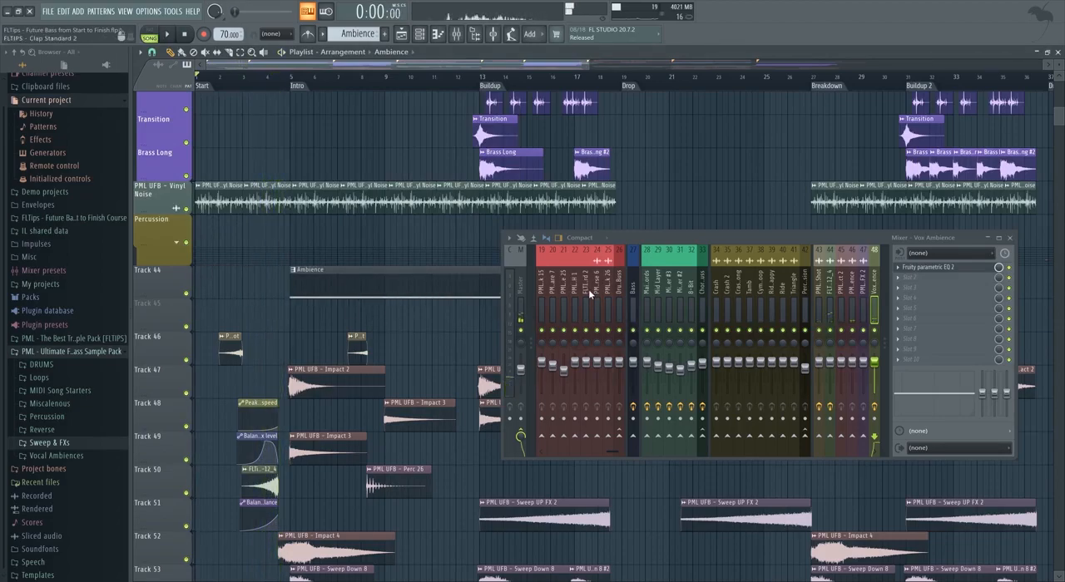
{"action": "scroll", "coordinate": [589, 294], "scroll_direction": "up", "scroll_amount": 6}
{"action": "left_click", "coordinate": [564, 291]}
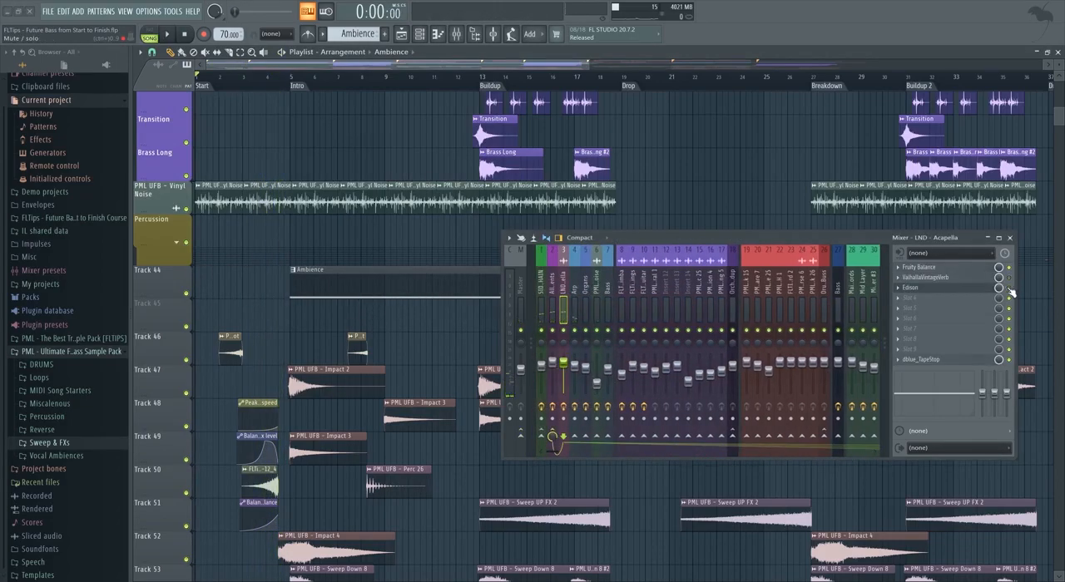
{"action": "left_click", "coordinate": [277, 69]}
{"action": "key", "text": "space"}
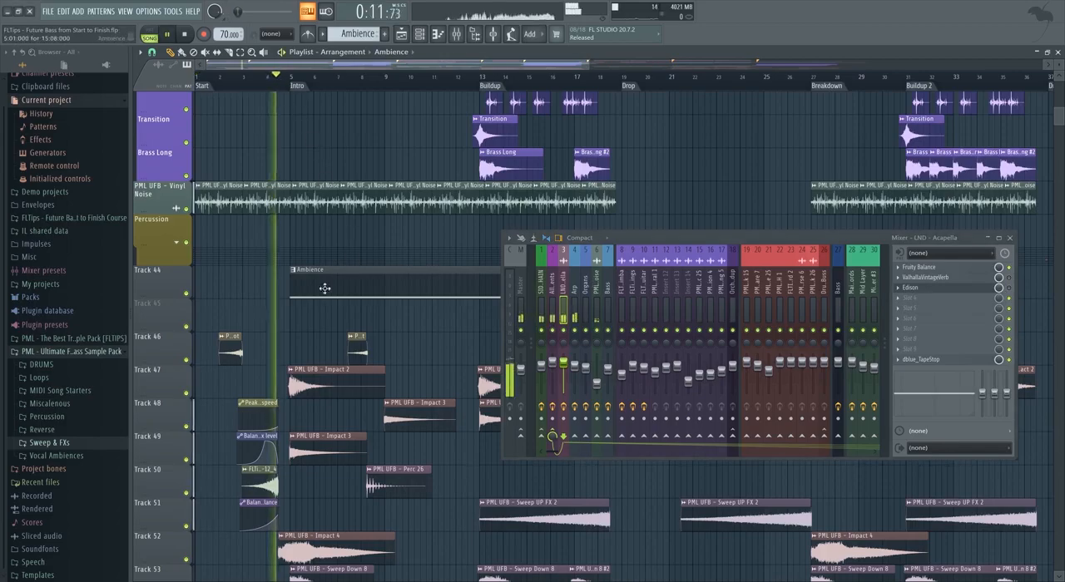
Place the Ambience clip at bar 1 of Track 44 and extend it to the Drop.
{"action": "left_click_drag", "start_coordinate": [675, 241], "coordinate": [704, 374]}
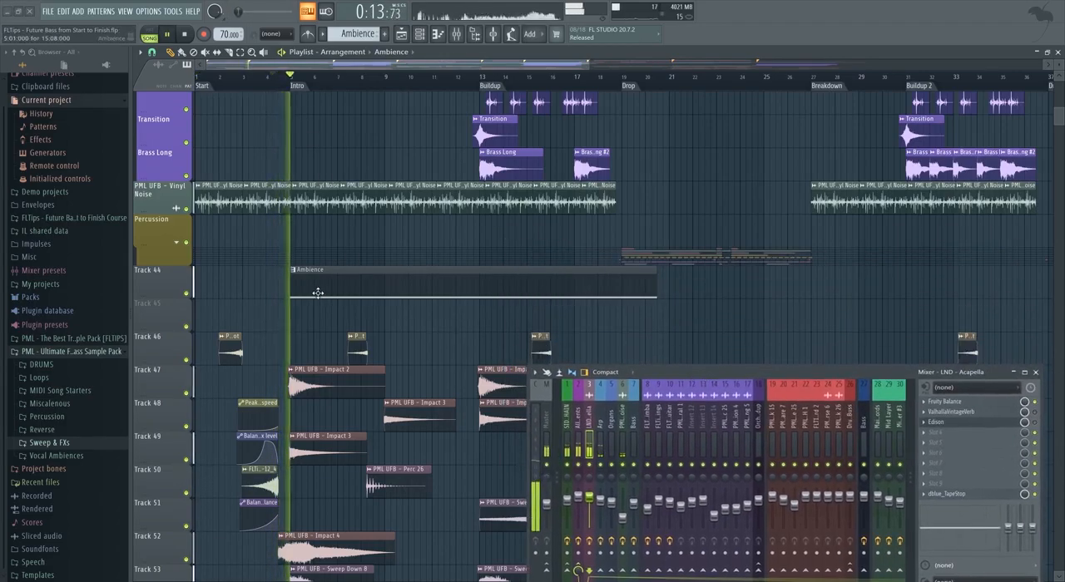
{"action": "left_click_drag", "start_coordinate": [328, 292], "coordinate": [285, 291]}
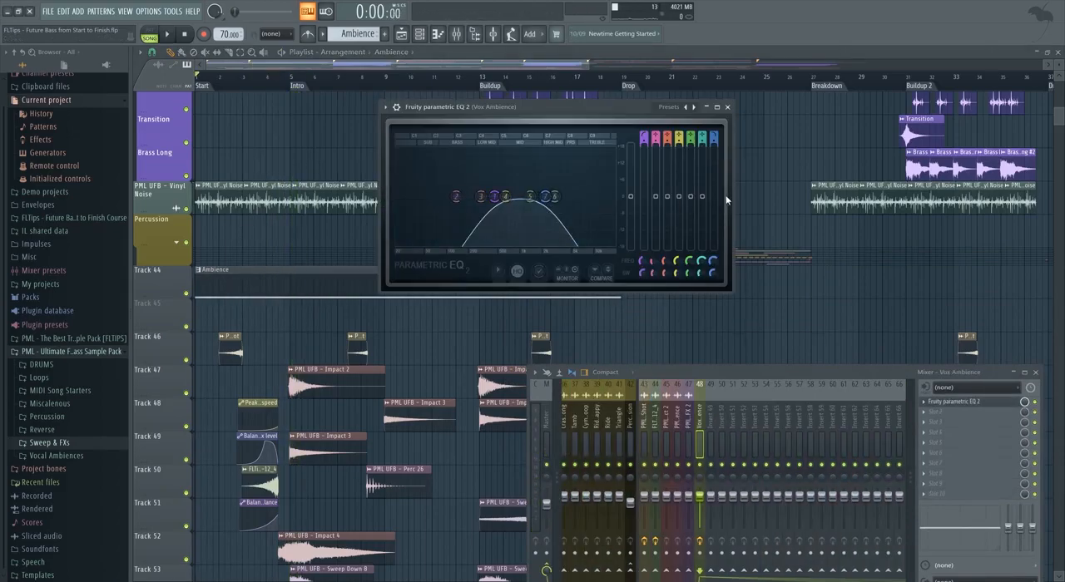
Automate the Vox Ambience EQ's Band 7 frequency on Track 45 with a curve rising from bar 1 to the Intro.
{"action": "right_click", "coordinate": [712, 263]}
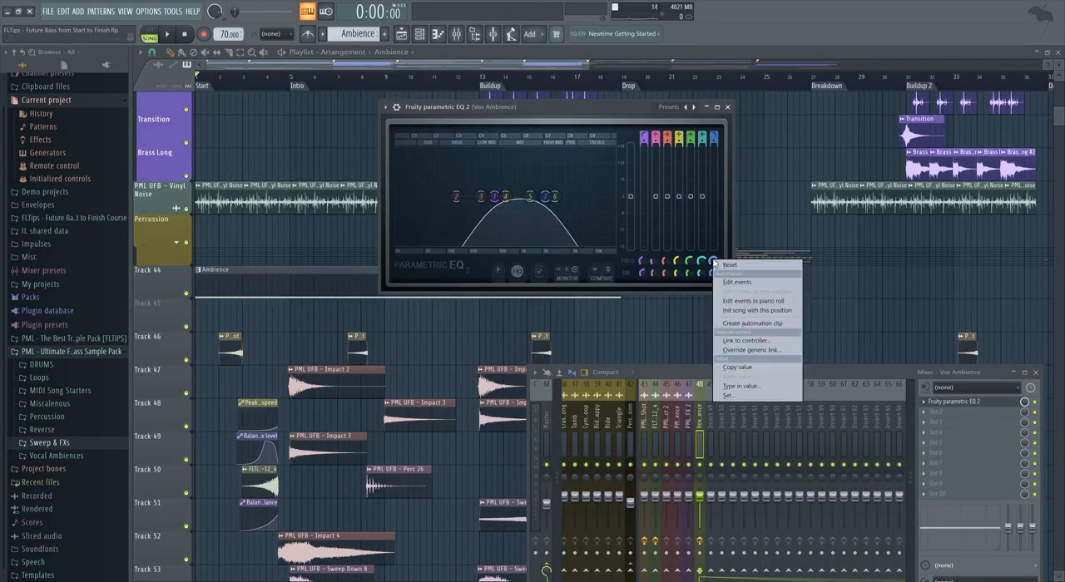
{"action": "left_click", "coordinate": [736, 323]}
{"action": "left_click", "coordinate": [293, 66]}
{"action": "left_click_drag", "start_coordinate": [234, 221], "coordinate": [212, 321]}
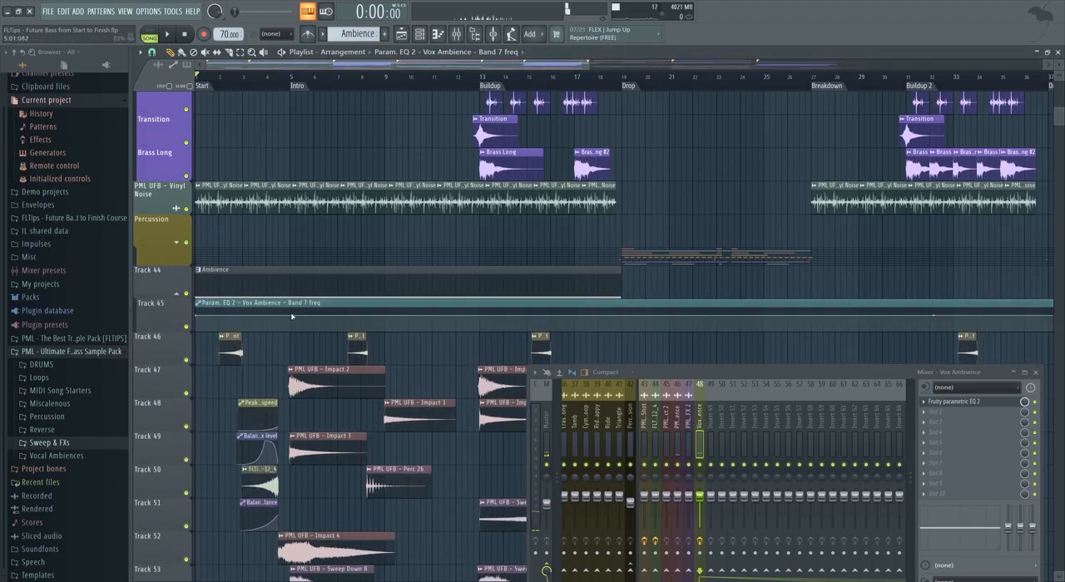
{"action": "left_click_drag", "start_coordinate": [201, 316], "coordinate": [200, 331]}
{"action": "key", "text": "space"}
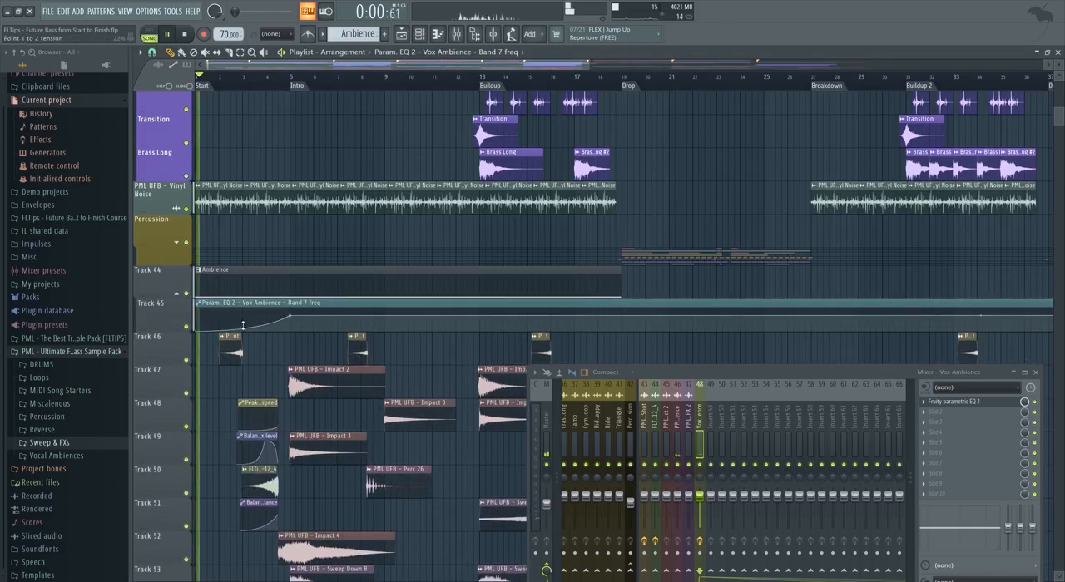
Extend the PML UFB - Ambience clips on Track 55 back to bar 1 and lower their mixer track to 72%.
{"action": "scroll", "coordinate": [220, 249], "scroll_direction": "down", "scroll_amount": 5}
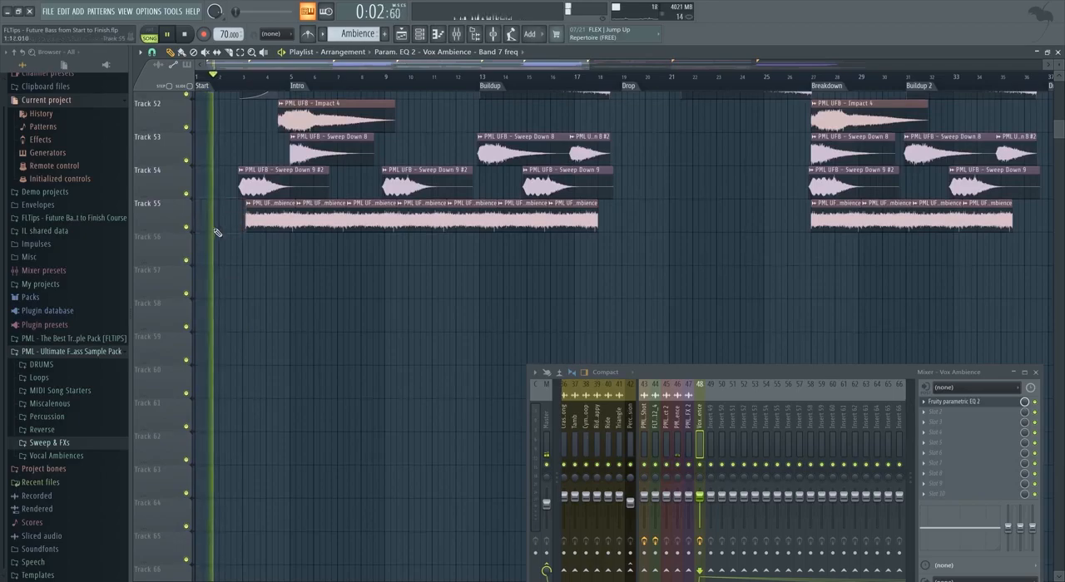
{"action": "scroll", "coordinate": [218, 233], "scroll_direction": "up", "scroll_amount": 3}
{"action": "left_click", "coordinate": [253, 342]}
{"action": "left_click", "coordinate": [218, 342]}
{"action": "double_click", "coordinate": [220, 339]}
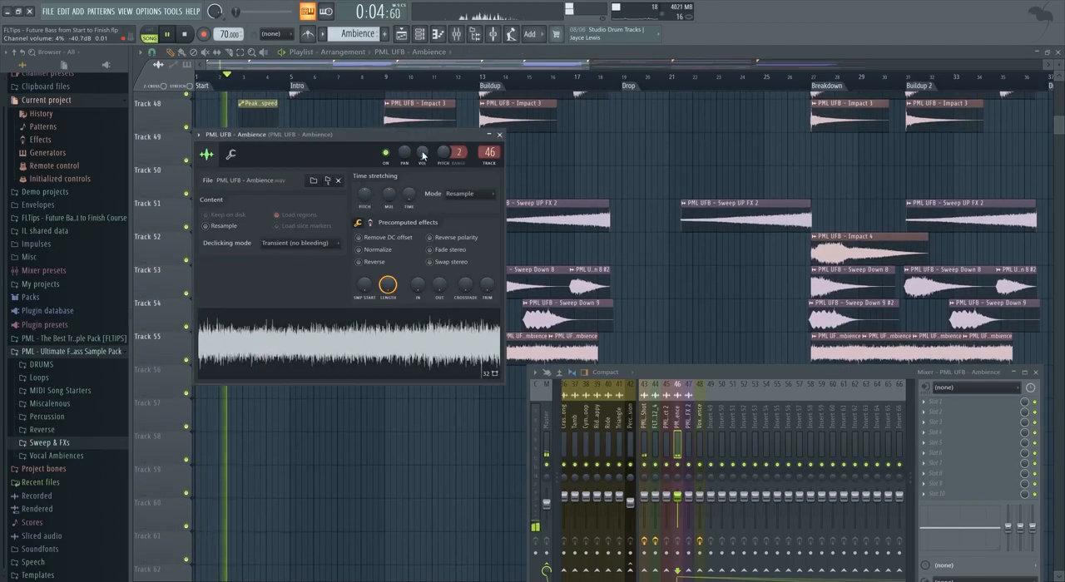
{"action": "left_click", "coordinate": [500, 135]}
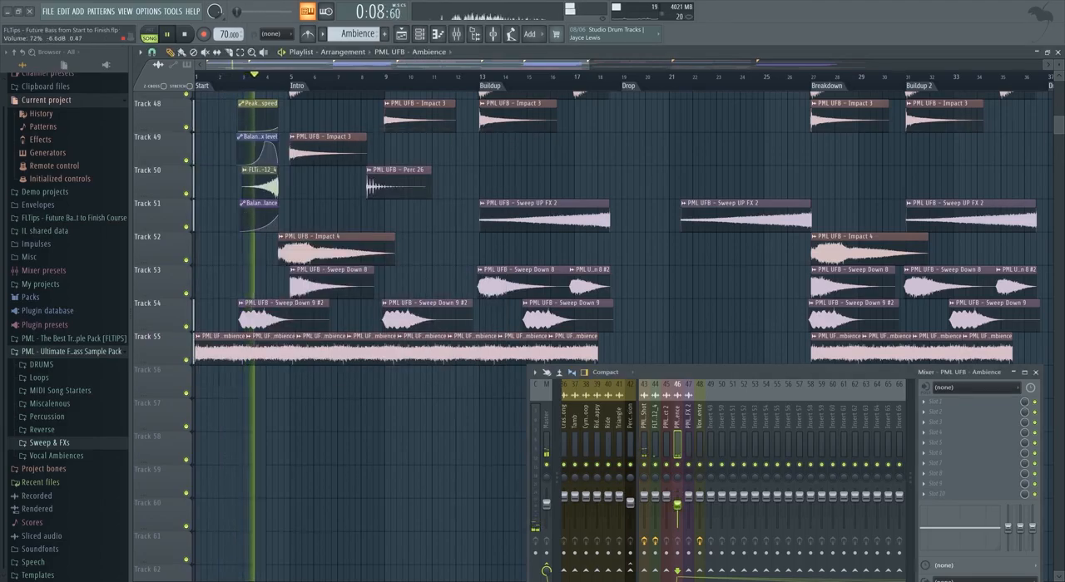
Reshape the Band 7 frequency curve to peak around the middle of bar 4, drop sharply and rise again at the Intro.
{"action": "scroll", "coordinate": [230, 317], "scroll_direction": "up", "scroll_amount": 7}
{"action": "left_click", "coordinate": [270, 249]}
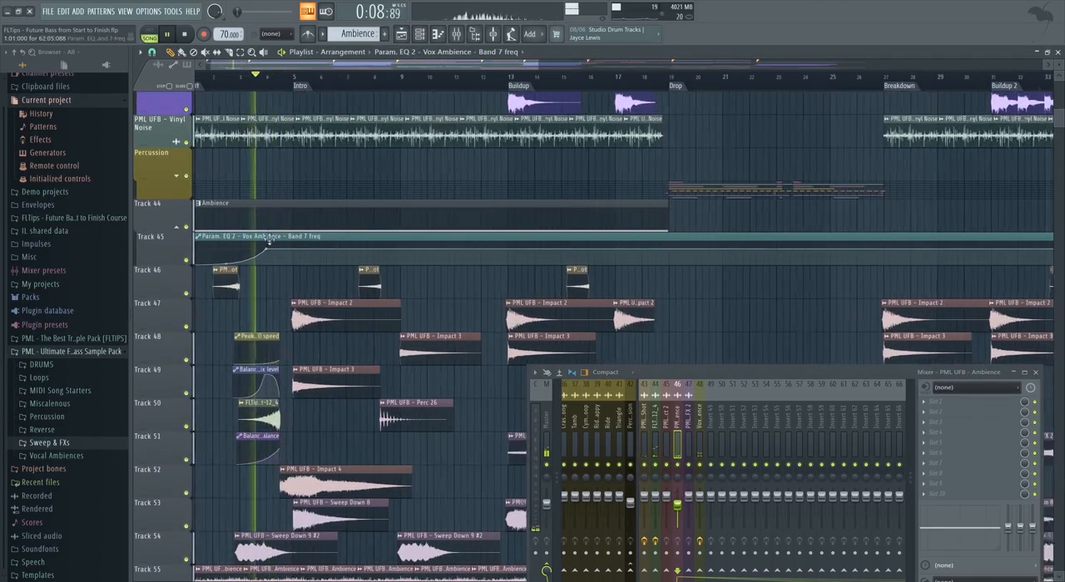
{"action": "scroll", "coordinate": [270, 249], "scroll_direction": "up", "scroll_amount": 2}
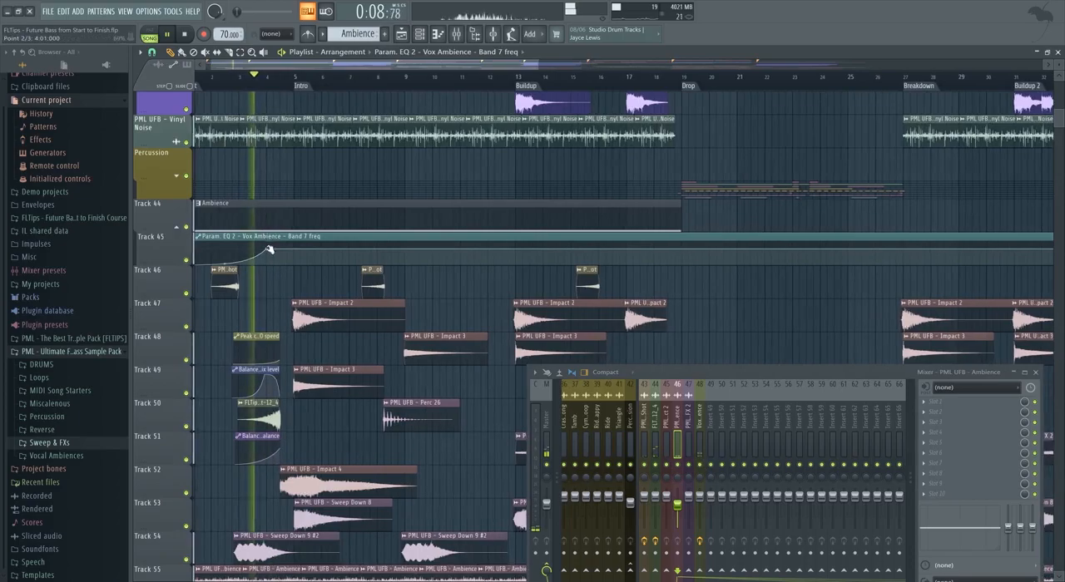
{"action": "left_click_drag", "start_coordinate": [269, 249], "coordinate": [290, 288]}
{"action": "scroll", "coordinate": [277, 250], "scroll_direction": "up", "scroll_amount": 1}
{"action": "right_click", "coordinate": [302, 252]}
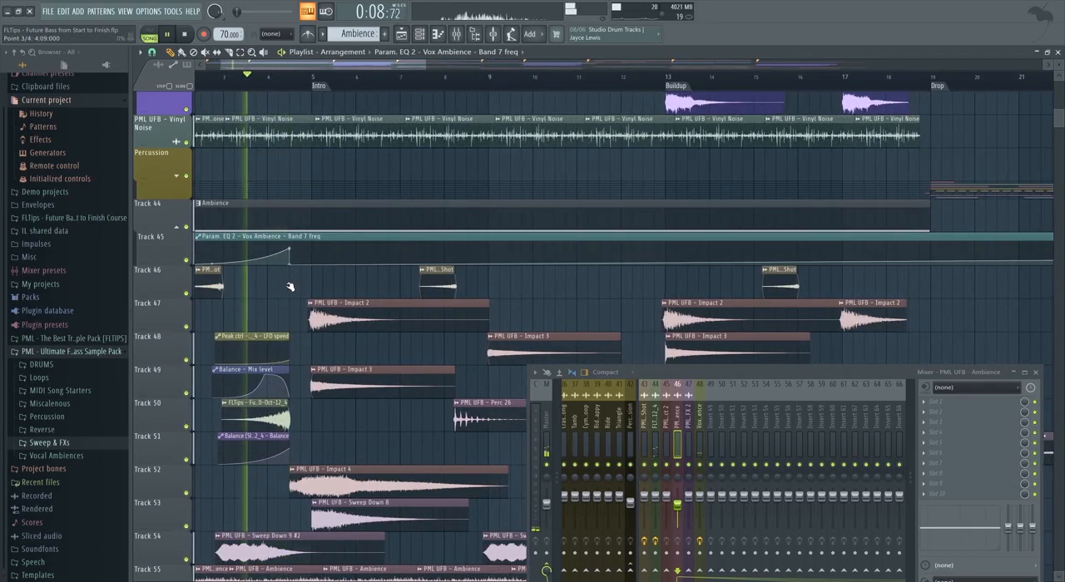
{"action": "right_click", "coordinate": [310, 241]}
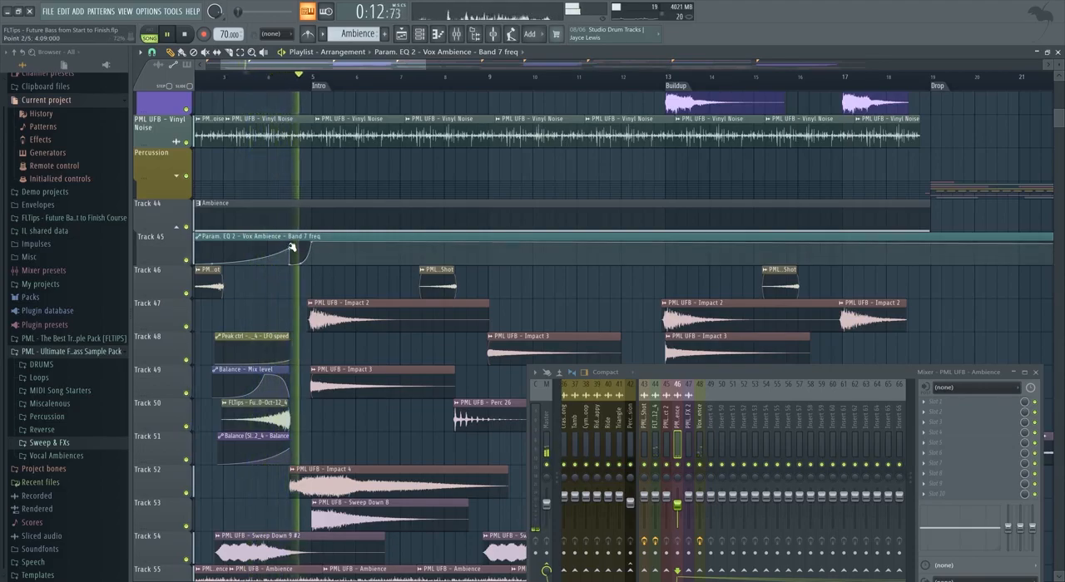
Create an automation clip for the Vox Ambience EQ's main level and place it on Track 46.
{"action": "scroll", "coordinate": [294, 254], "scroll_direction": "down", "scroll_amount": 4}
{"action": "scroll", "coordinate": [311, 327], "scroll_direction": "up", "scroll_amount": 6}
{"action": "scroll", "coordinate": [313, 335], "scroll_direction": "up", "scroll_amount": 1}
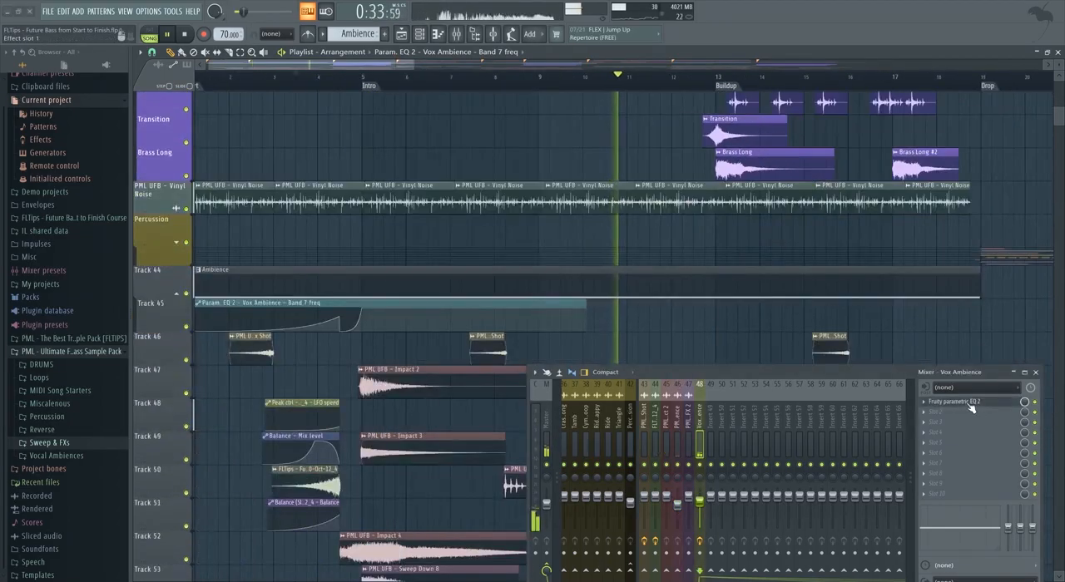
{"action": "left_click", "coordinate": [943, 403]}
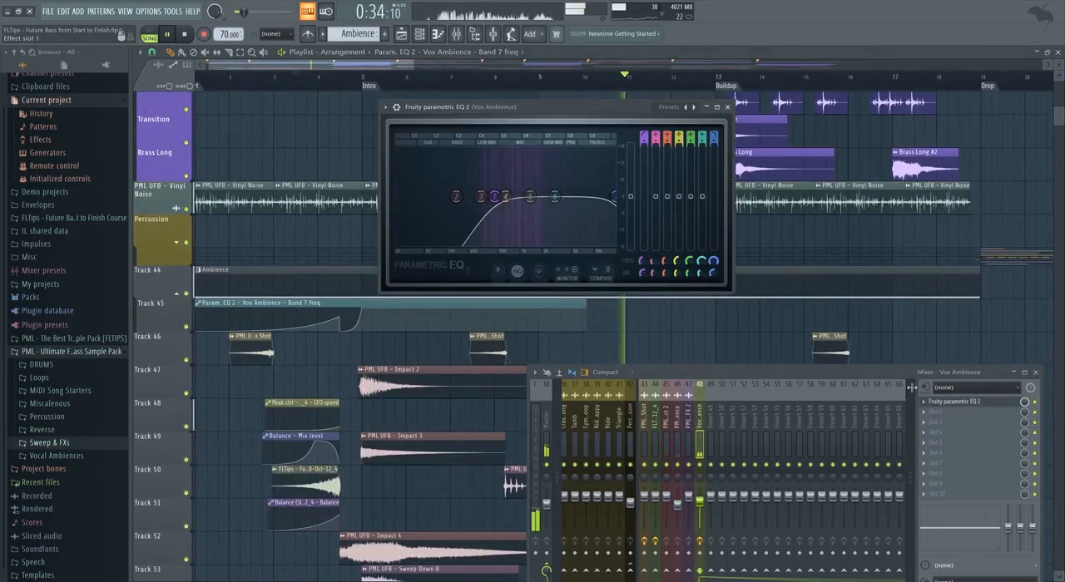
{"action": "right_click", "coordinate": [630, 198]}
{"action": "left_click", "coordinate": [653, 261]}
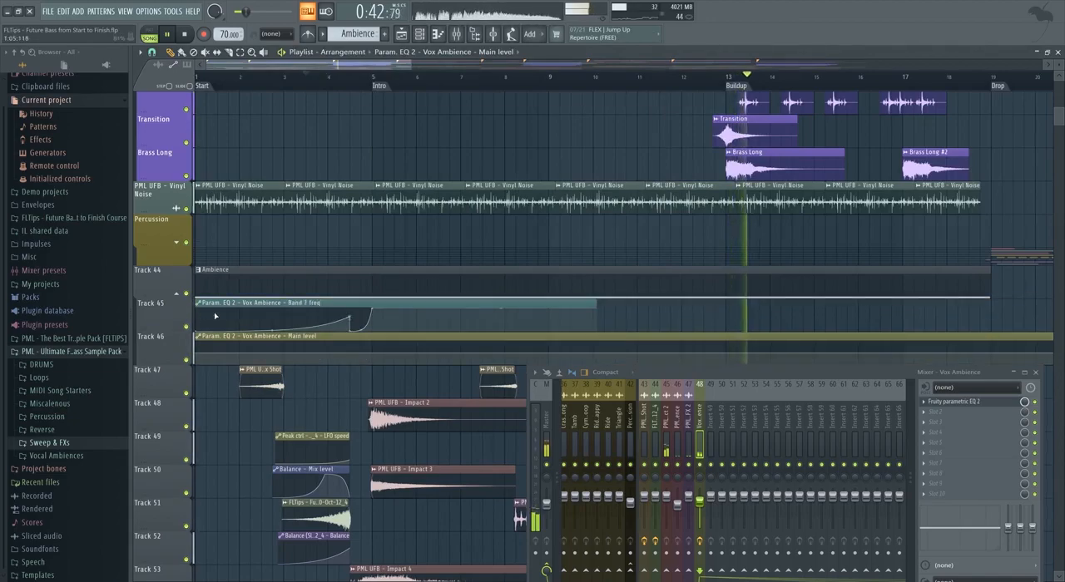
{"action": "scroll", "coordinate": [524, 329], "scroll_direction": "down", "scroll_amount": 3}
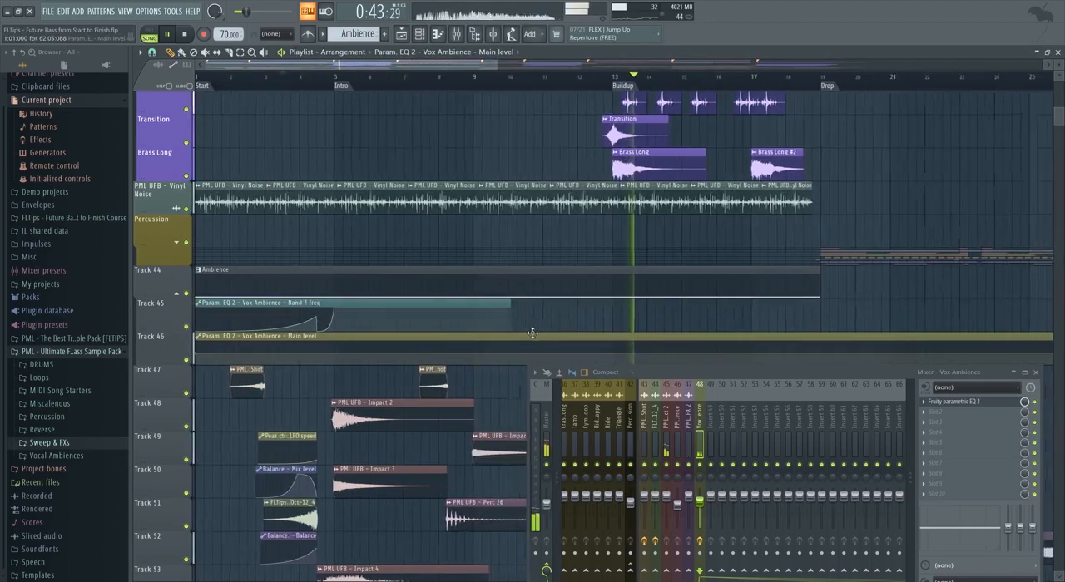
Lengthen the Vox Ambience Band 7 frequency clip and carry its high curve level up to the Buildup at bar 13.
{"action": "left_click_drag", "start_coordinate": [477, 317], "coordinate": [609, 318]}
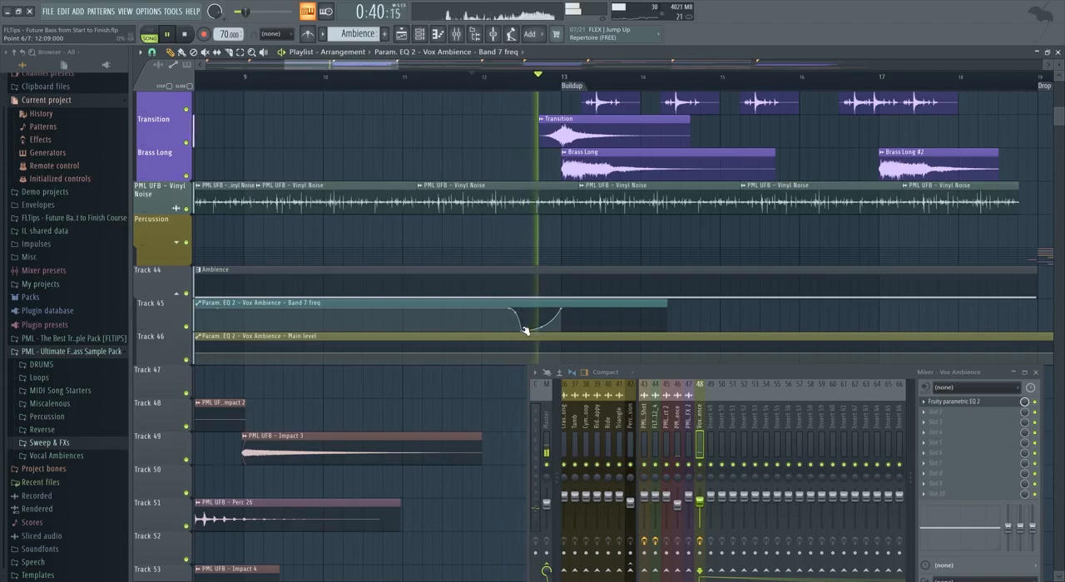
{"action": "left_click_drag", "start_coordinate": [526, 331], "coordinate": [528, 288]}
{"action": "key", "text": "space"}
{"action": "key", "text": "space"}
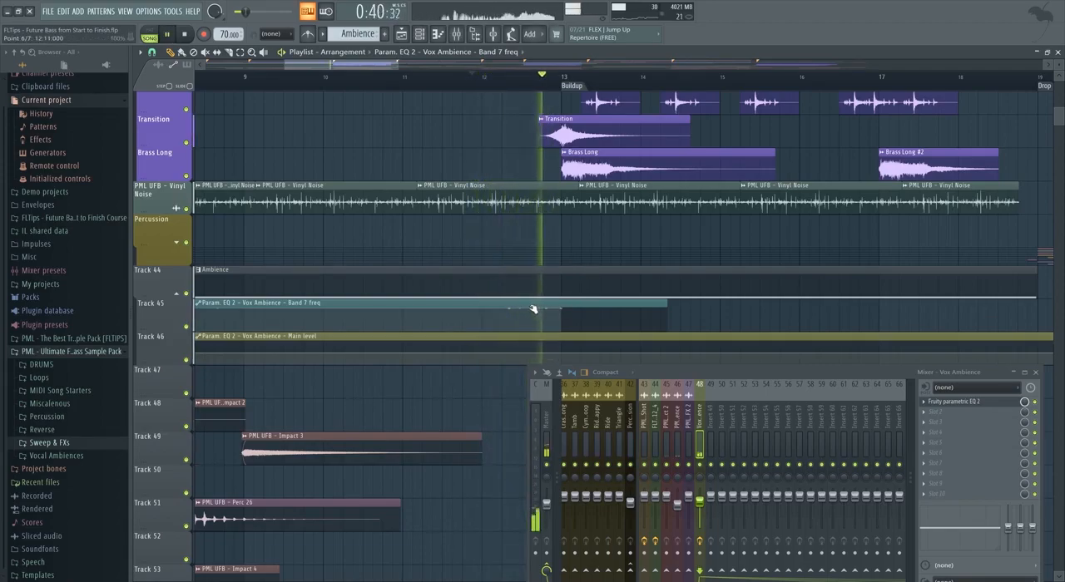
{"action": "scroll", "coordinate": [525, 330], "scroll_direction": "down", "scroll_amount": 4}
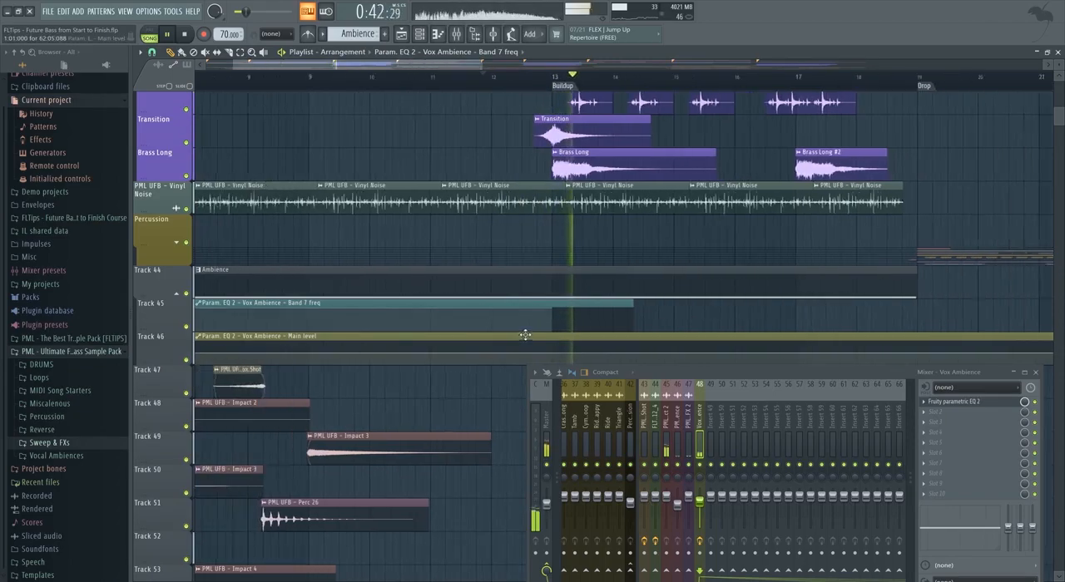
{"action": "scroll", "coordinate": [509, 355], "scroll_direction": "up", "scroll_amount": 2}
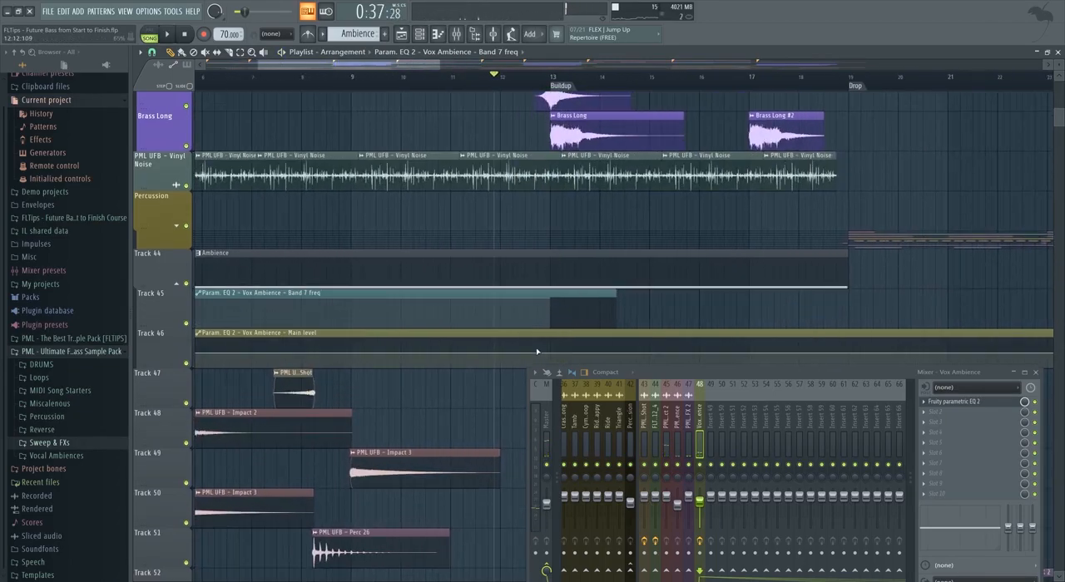
Add a short, shallow dip to the Vox Ambience main level curve just before the Buildup and play the passage.
{"action": "left_click_drag", "start_coordinate": [825, 379], "coordinate": [816, 426]}
{"action": "scroll", "coordinate": [458, 363], "scroll_direction": "up", "scroll_amount": 2}
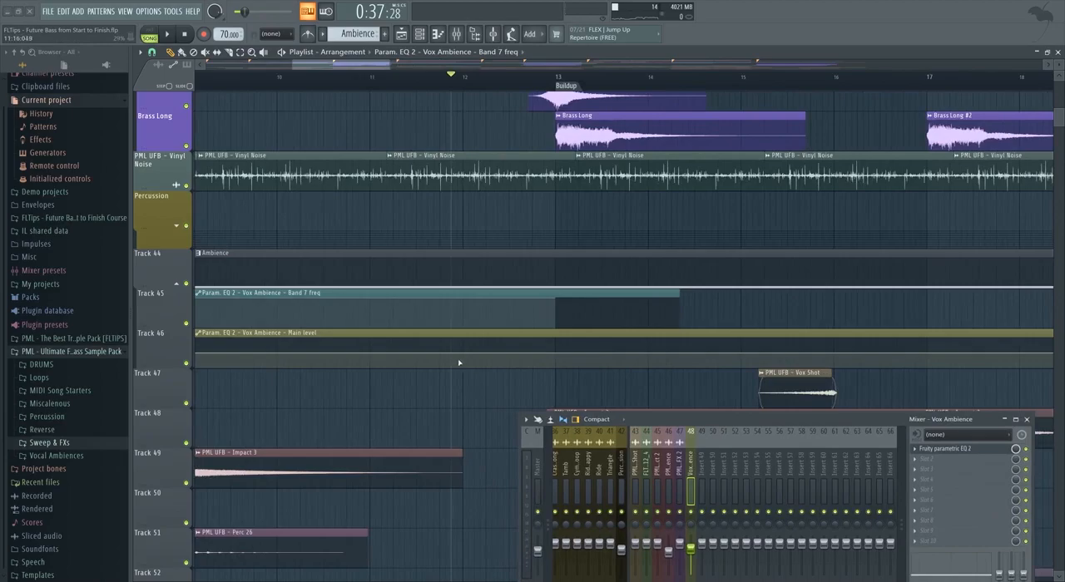
{"action": "left_click_drag", "start_coordinate": [458, 352], "coordinate": [511, 356]}
{"action": "key", "text": "space"}
{"action": "right_click", "coordinate": [560, 355]}
{"action": "left_click", "coordinate": [456, 76]}
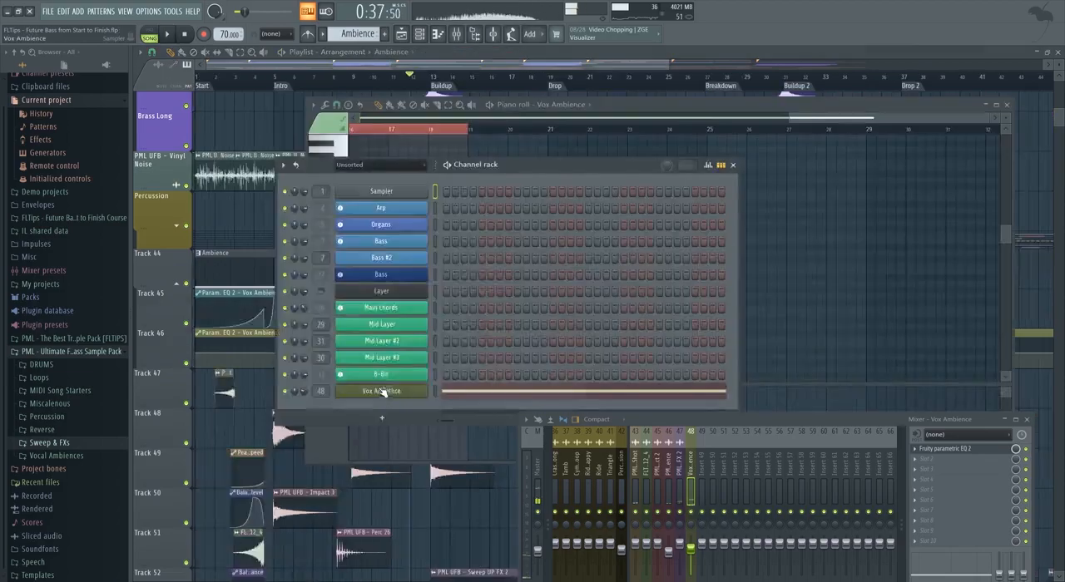
Create an automation clip for the Vox Ambience channel pitch with a 12-semitone range and place it on a new track below Ambience.
{"action": "left_click", "coordinate": [382, 391]}
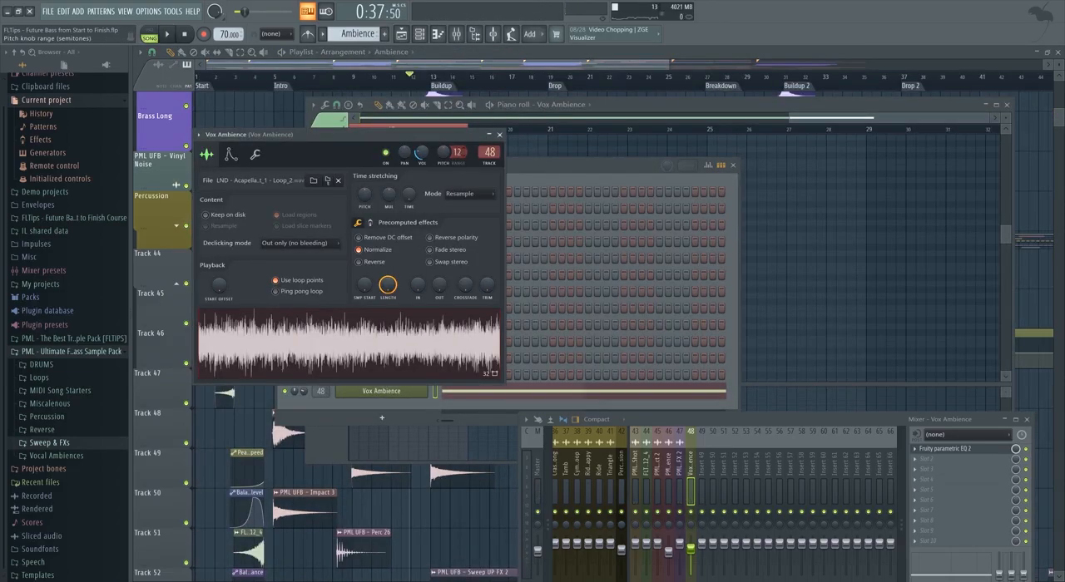
{"action": "right_click", "coordinate": [444, 154]}
{"action": "left_click", "coordinate": [476, 220]}
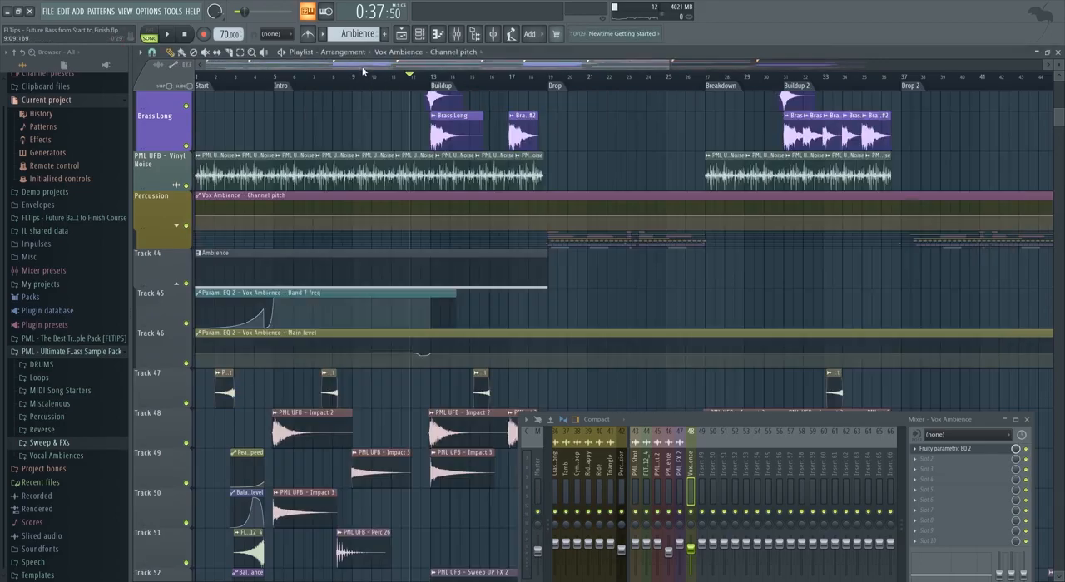
{"action": "right_click", "coordinate": [170, 292]}
{"action": "left_click", "coordinate": [187, 482]}
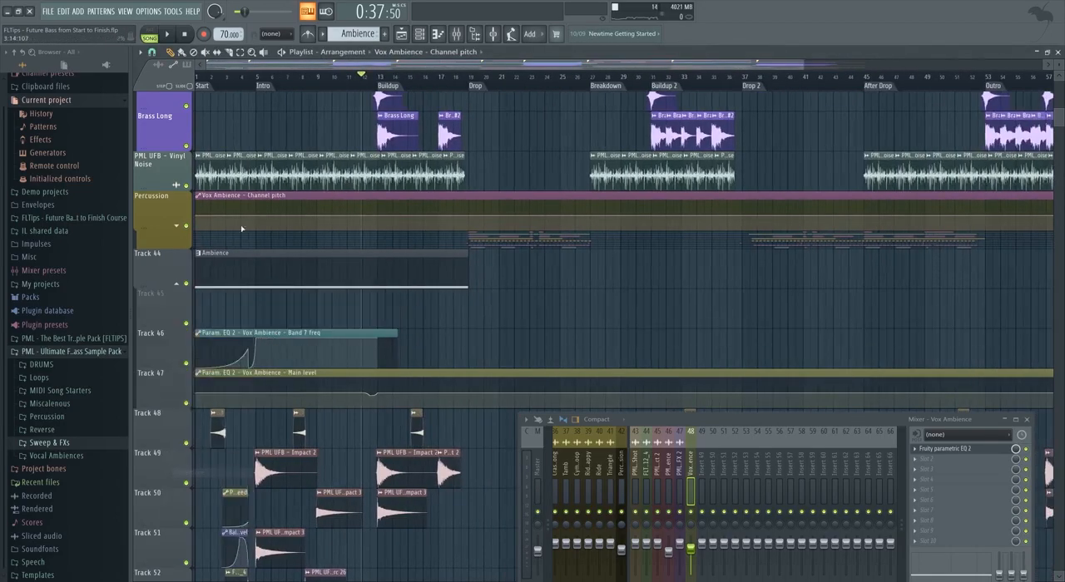
{"action": "left_click_drag", "start_coordinate": [223, 197], "coordinate": [213, 303]}
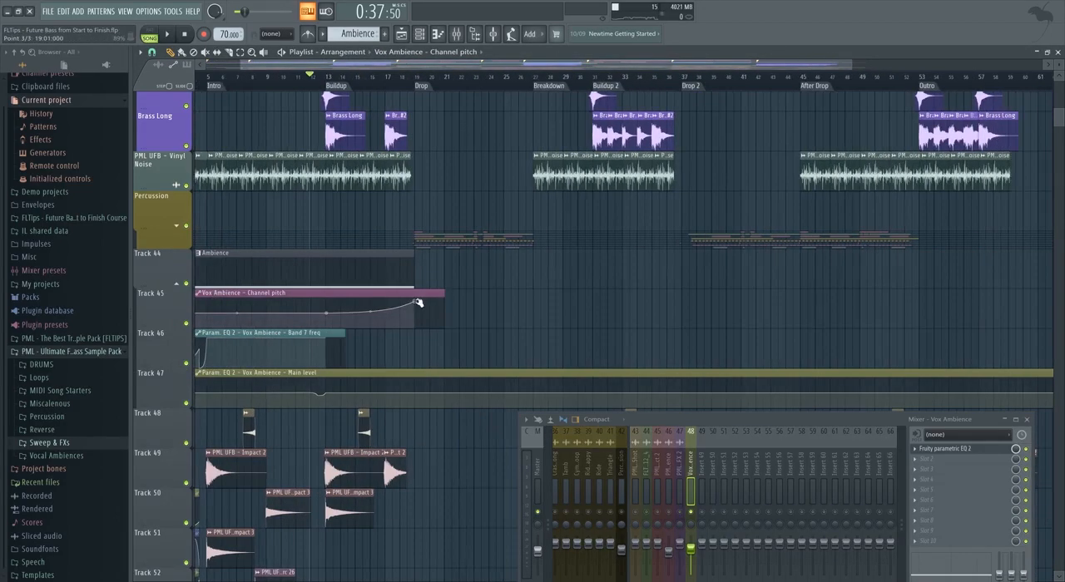
Shape the Vox Ambience channel pitch curve to rise steadily from the Buildup to the Drop and play the transition.
{"action": "key", "text": "space"}
{"action": "scroll", "coordinate": [329, 73], "scroll_direction": "up", "scroll_amount": 2}
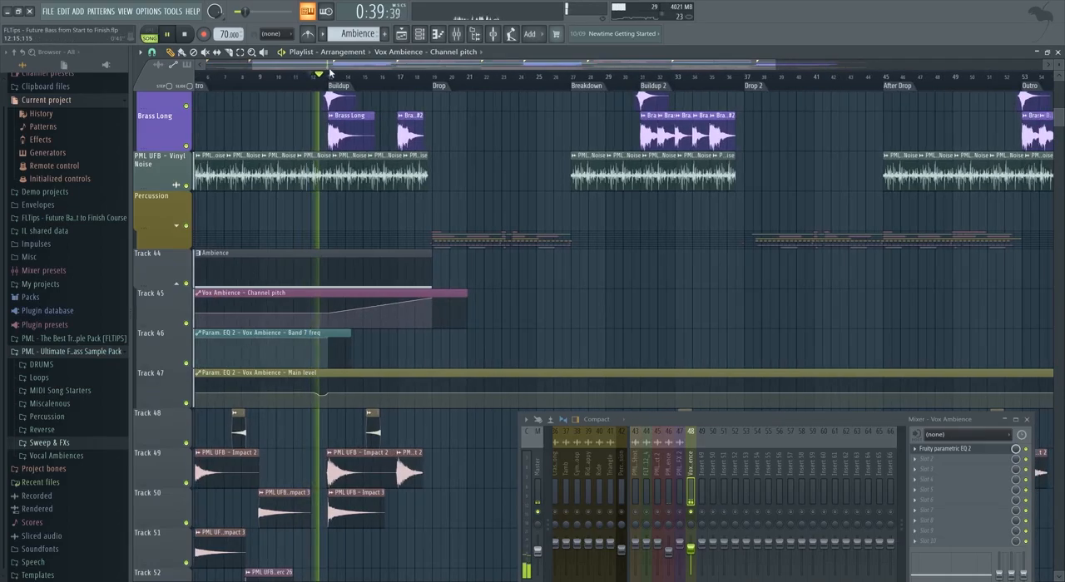
{"action": "scroll", "coordinate": [315, 175], "scroll_direction": "up", "scroll_amount": 2}
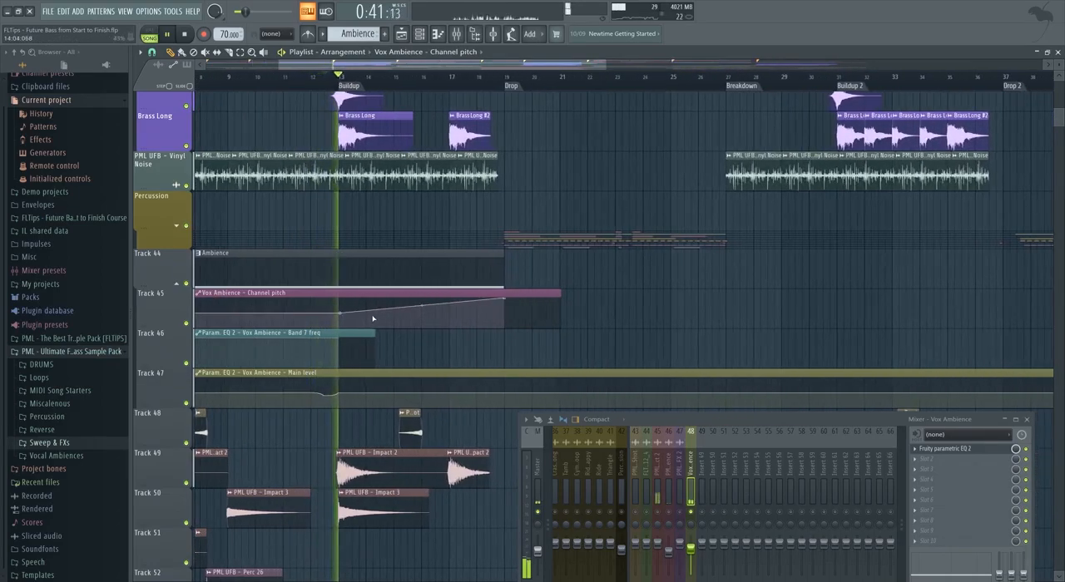
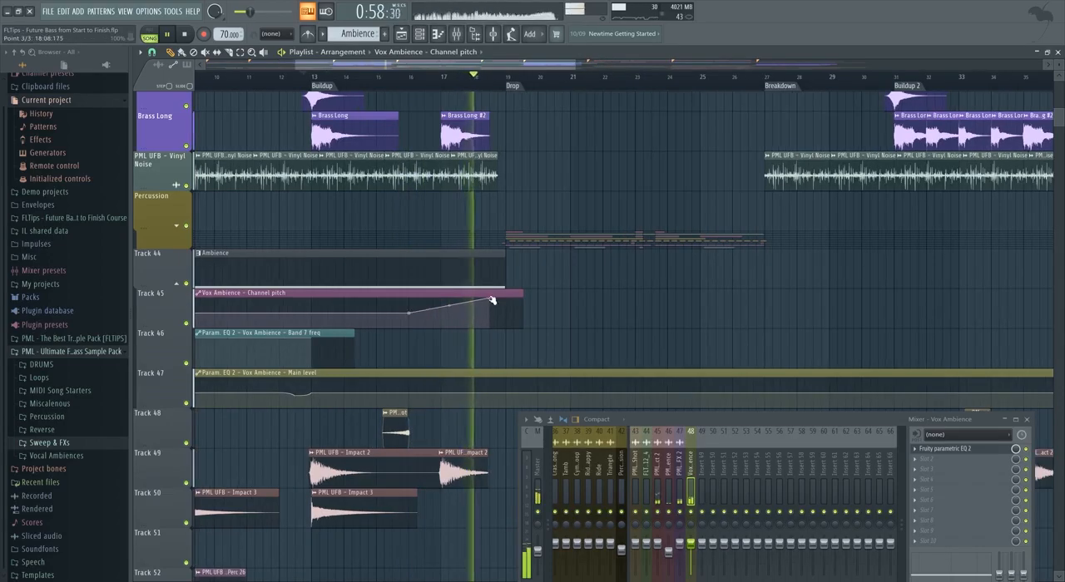
Trim the Vox Ambience channel pitch clip to end before the Drop, cut the Band 7 frequency curve down there, and play the transition.
{"action": "scroll", "coordinate": [527, 302], "scroll_direction": "up", "scroll_amount": 3}
{"action": "left_click_drag", "start_coordinate": [527, 302], "coordinate": [491, 303]}
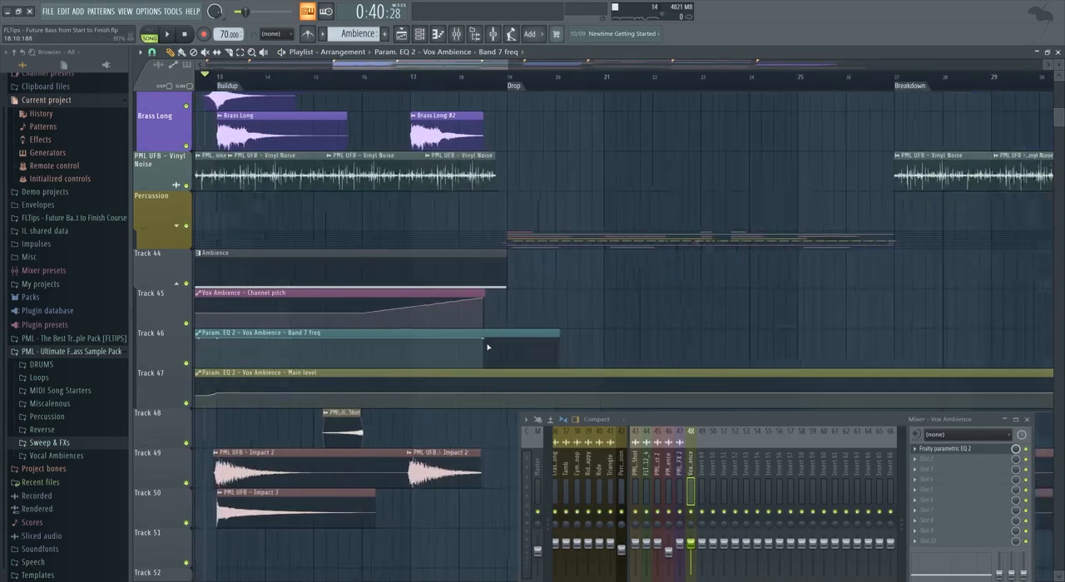
{"action": "scroll", "coordinate": [488, 347], "scroll_direction": "up", "scroll_amount": 1}
{"action": "right_click", "coordinate": [483, 371]}
{"action": "scroll", "coordinate": [479, 299], "scroll_direction": "up", "scroll_amount": 3}
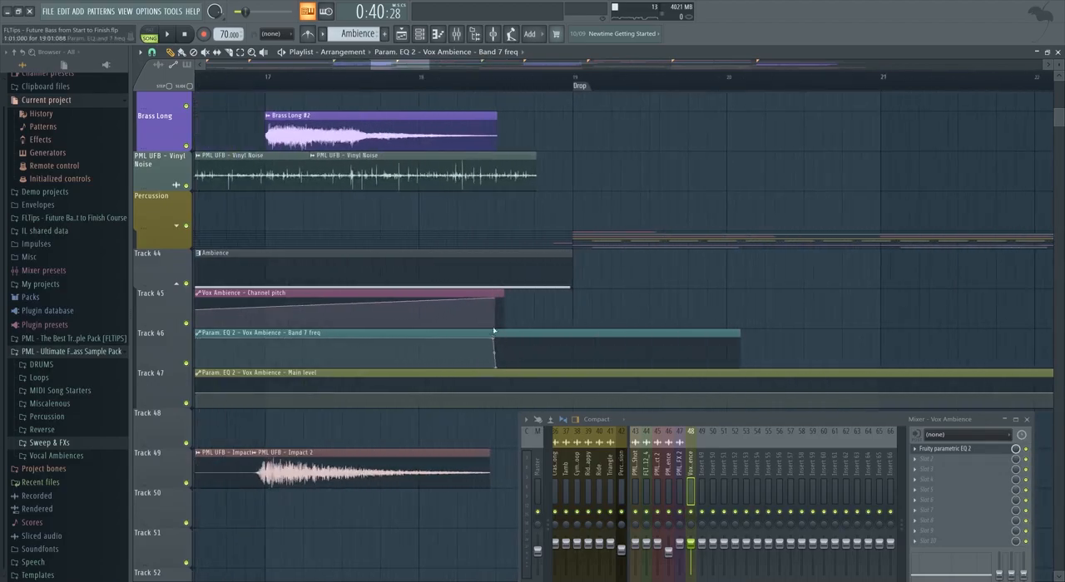
{"action": "key", "text": "space"}
{"action": "scroll", "coordinate": [503, 354], "scroll_direction": "down", "scroll_amount": 3}
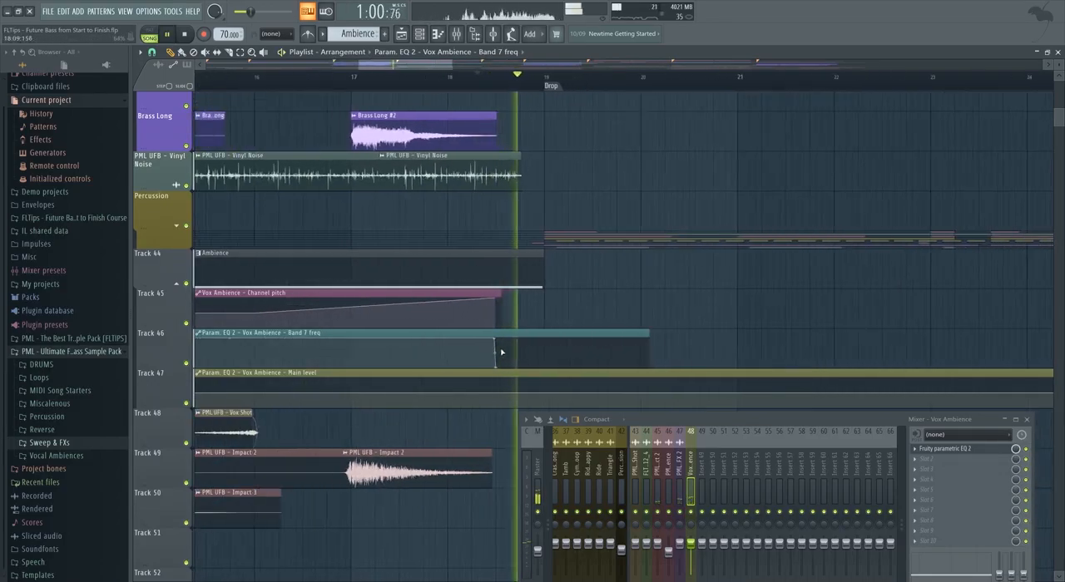
Copy the Ambience, Vox Ambience channel pitch and Band 7 frequency clips to the Breakdown at bar 27.
{"action": "scroll", "coordinate": [512, 357], "scroll_direction": "down", "scroll_amount": 3}
{"action": "left_click_drag", "start_coordinate": [535, 367], "coordinate": [641, 275]}
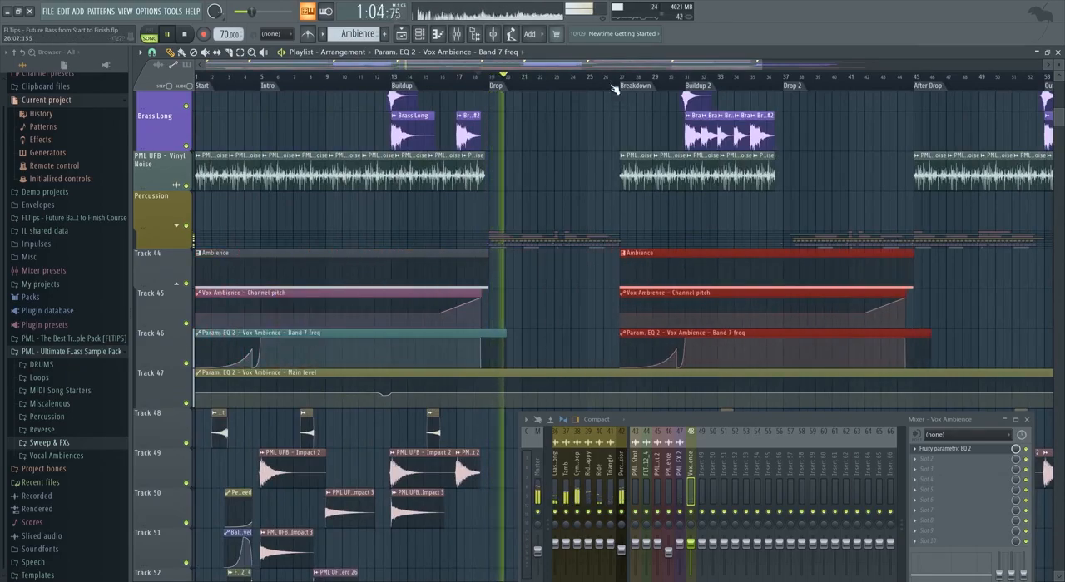
{"action": "scroll", "coordinate": [658, 335], "scroll_direction": "down", "scroll_amount": 2}
{"action": "scroll", "coordinate": [599, 355], "scroll_direction": "up", "scroll_amount": 1}
{"action": "left_click", "coordinate": [492, 353], "text": "ctrl"}
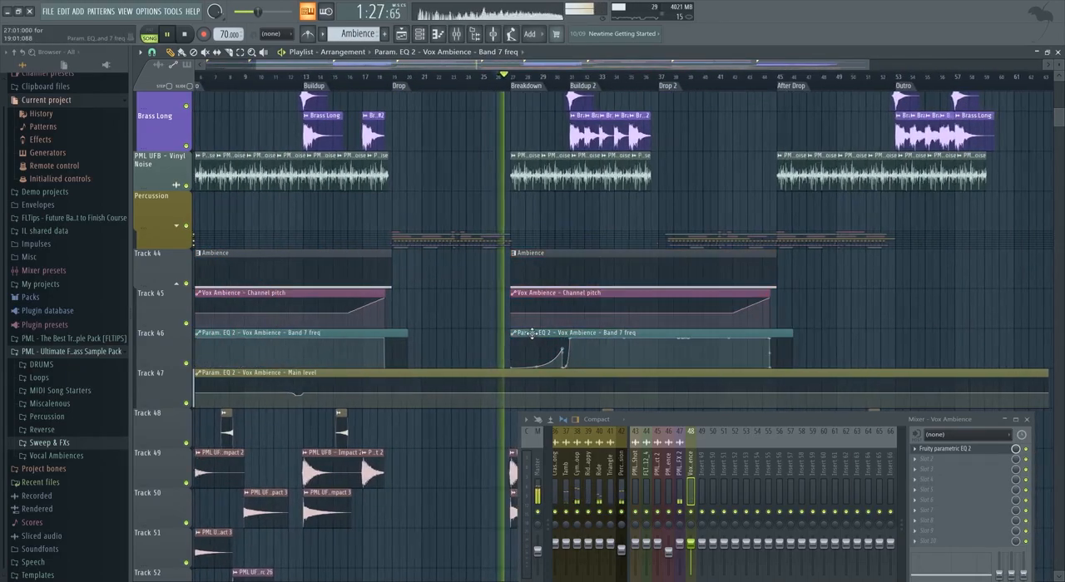
Replace the copied Band 7 frequency clip by extending the original past the Breakdown, rising into bar 27, and lower the main level curve there.
{"action": "right_click", "coordinate": [531, 333]}
{"action": "left_click_drag", "start_coordinate": [408, 333], "coordinate": [608, 335]}
{"action": "right_click", "coordinate": [506, 352]}
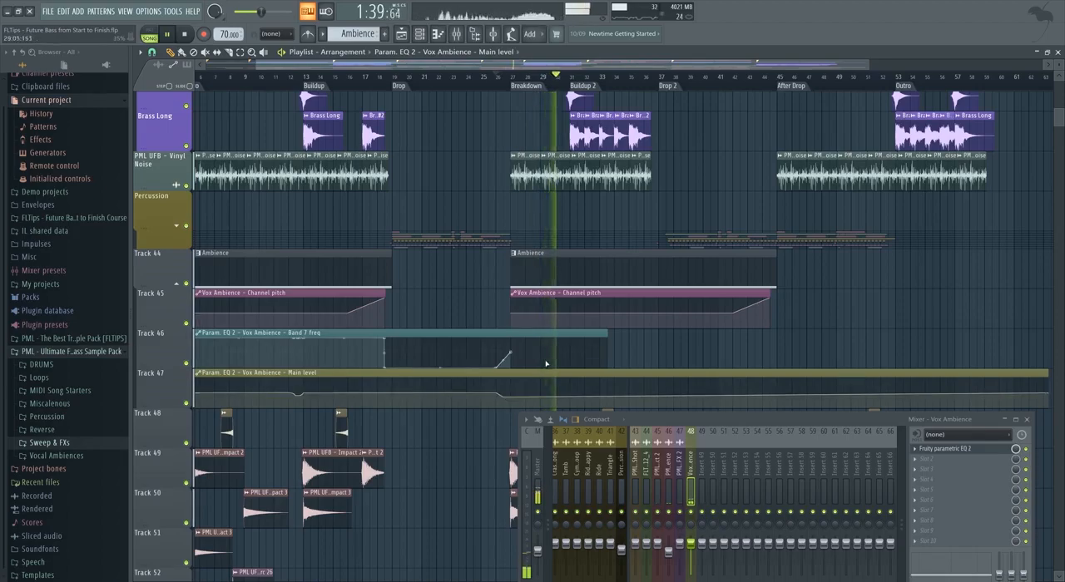
{"action": "scroll", "coordinate": [597, 351], "scroll_direction": "down", "scroll_amount": 2}
{"action": "scroll", "coordinate": [677, 303], "scroll_direction": "up", "scroll_amount": 2}
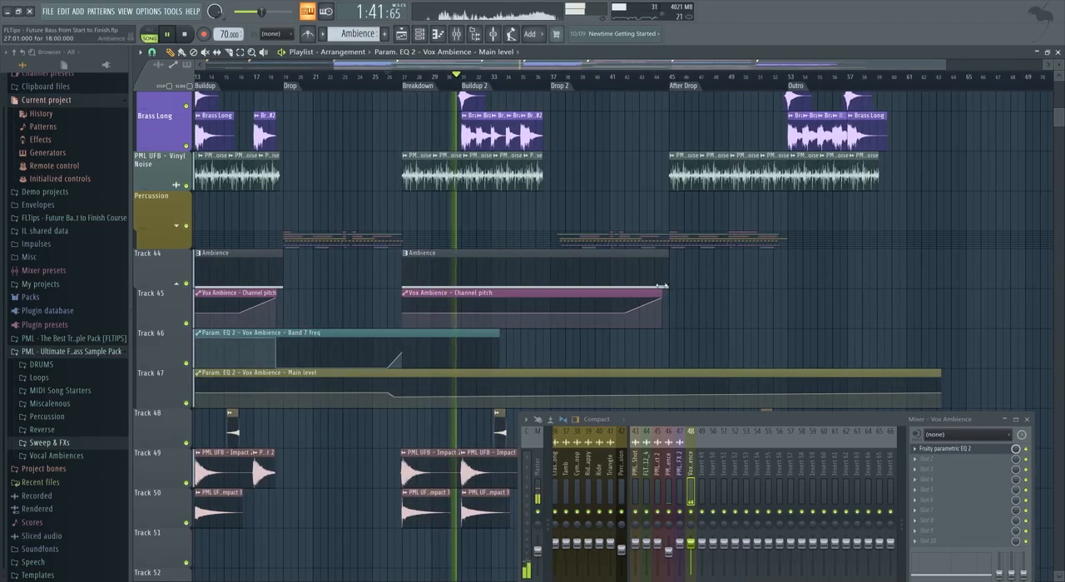
Shift the copied Vox Ambience channel pitch clip so its rise ends at Drop 2, and make it start at the Breakdown.
{"action": "left_click_drag", "start_coordinate": [649, 293], "coordinate": [537, 302]}
{"action": "left_click_drag", "start_coordinate": [287, 293], "coordinate": [403, 297]}
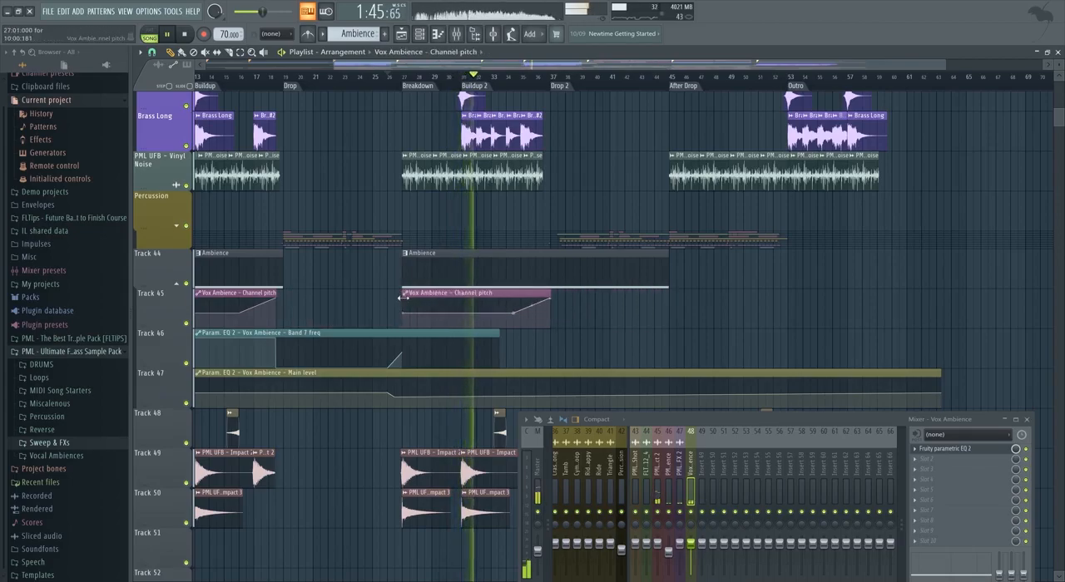
{"action": "scroll", "coordinate": [484, 331], "scroll_direction": "up", "scroll_amount": 1}
Lengthen the Band 7 frequency clip past Drop 2, holding its curve level through Buildup 2 and dropping it at 36:09.
{"action": "left_click_drag", "start_coordinate": [505, 331], "coordinate": [629, 336]}
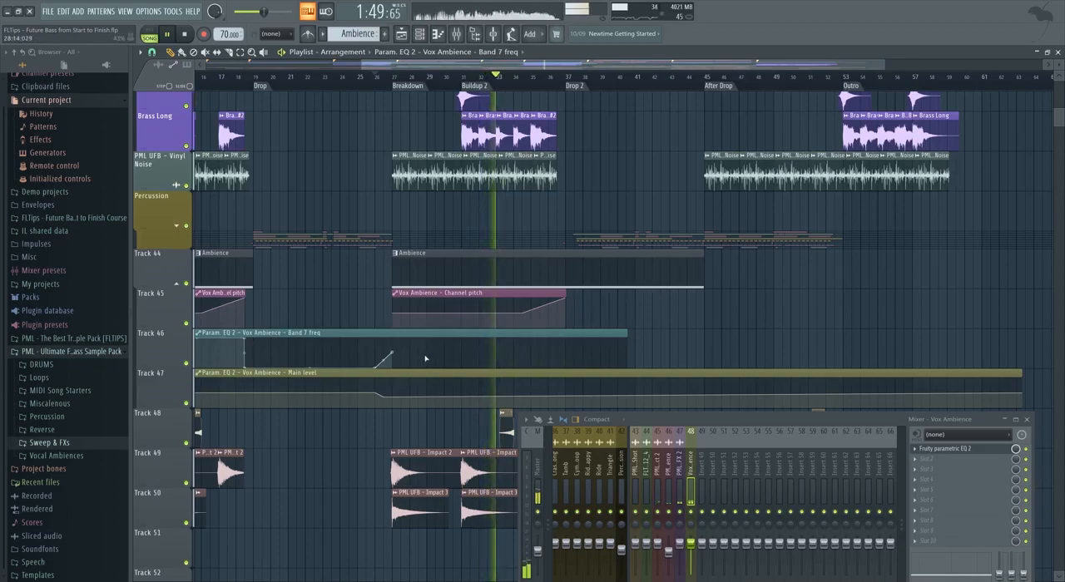
{"action": "scroll", "coordinate": [422, 358], "scroll_direction": "down", "scroll_amount": 1}
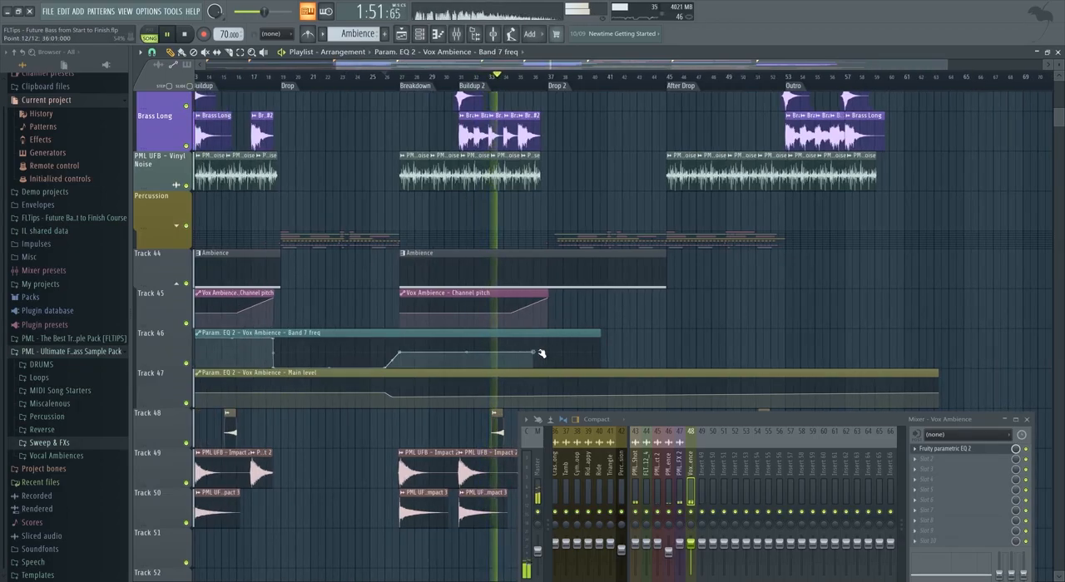
{"action": "scroll", "coordinate": [540, 355], "scroll_direction": "up", "scroll_amount": 4}
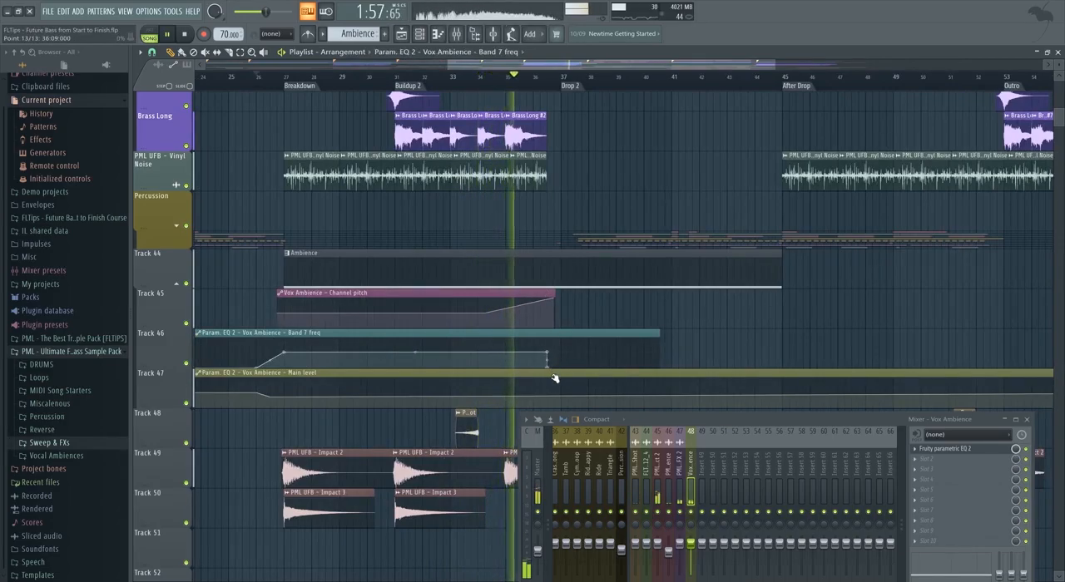
{"action": "key", "text": "space"}
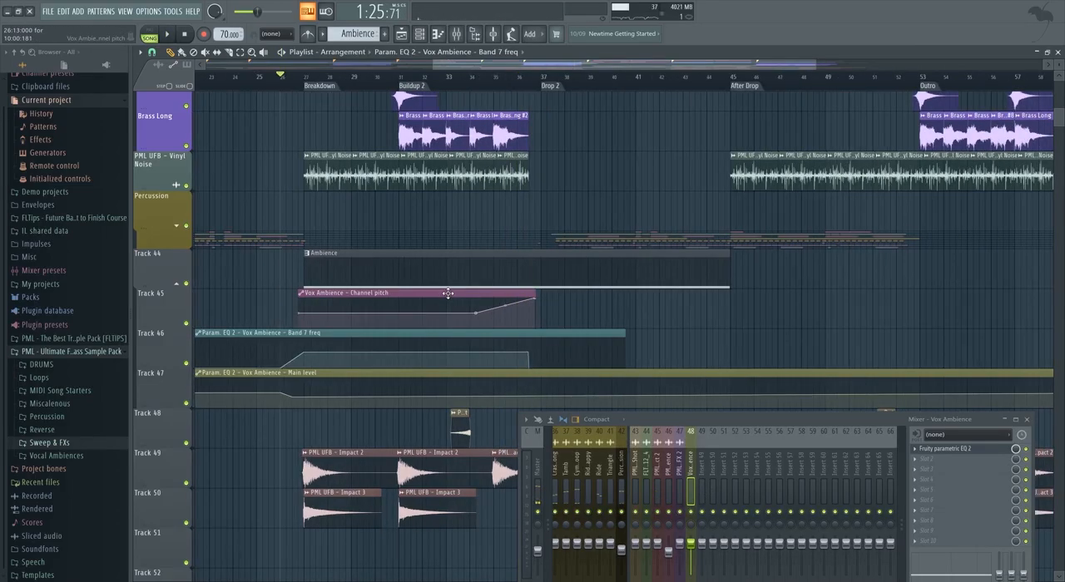
{"action": "scroll", "coordinate": [347, 298], "scroll_direction": "up", "scroll_amount": 3}
{"action": "scroll", "coordinate": [346, 298], "scroll_direction": "up", "scroll_amount": 1}
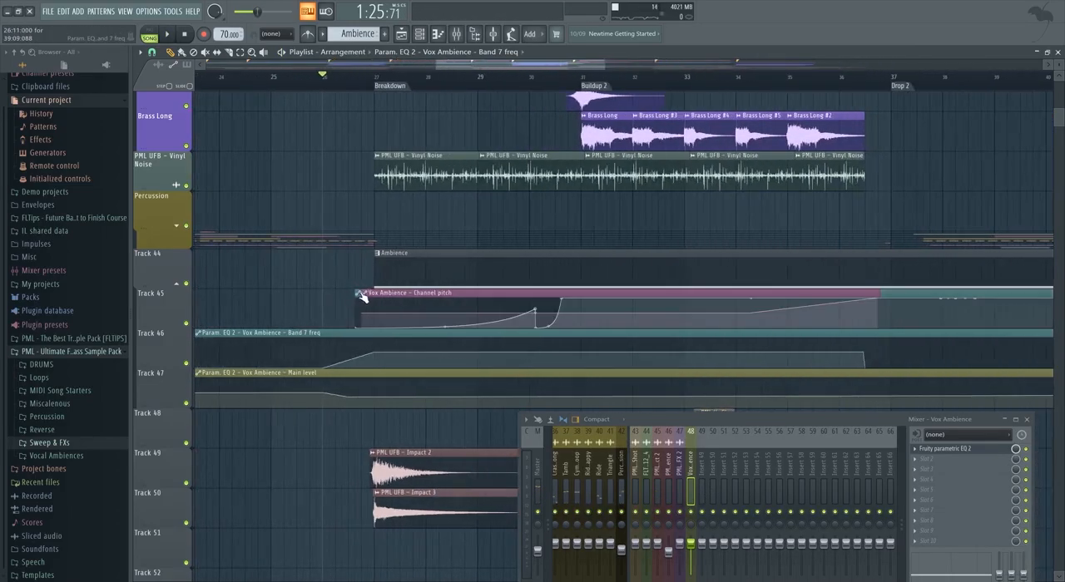
{"action": "scroll", "coordinate": [346, 310], "scroll_direction": "down", "scroll_amount": 4}
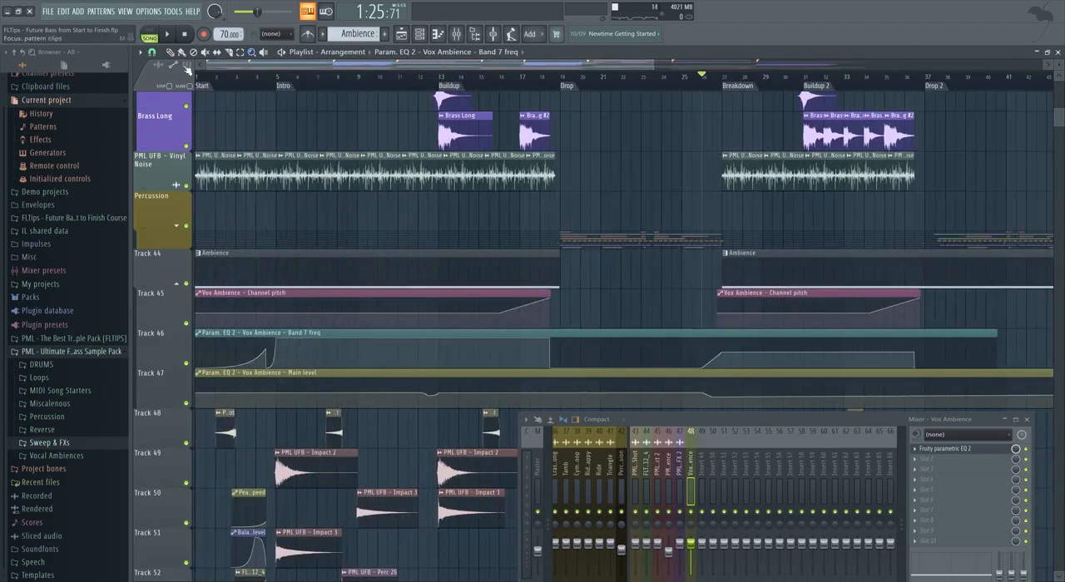
Examine the arrangement from the main chords and organs down to the ambience automation and impact tracks.
{"action": "left_click", "coordinate": [269, 116]}
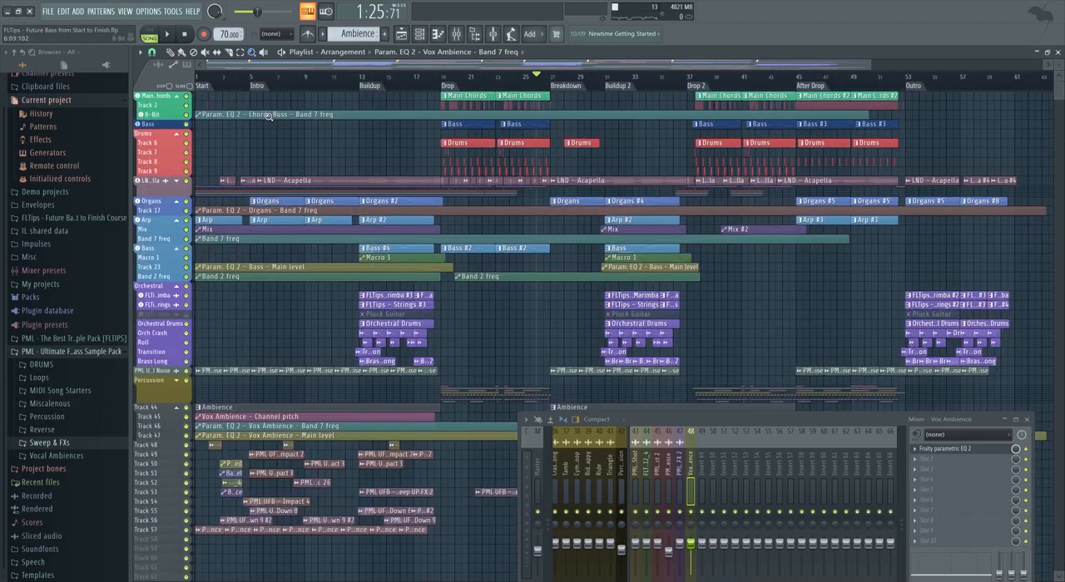
{"action": "left_click", "coordinate": [239, 208]}
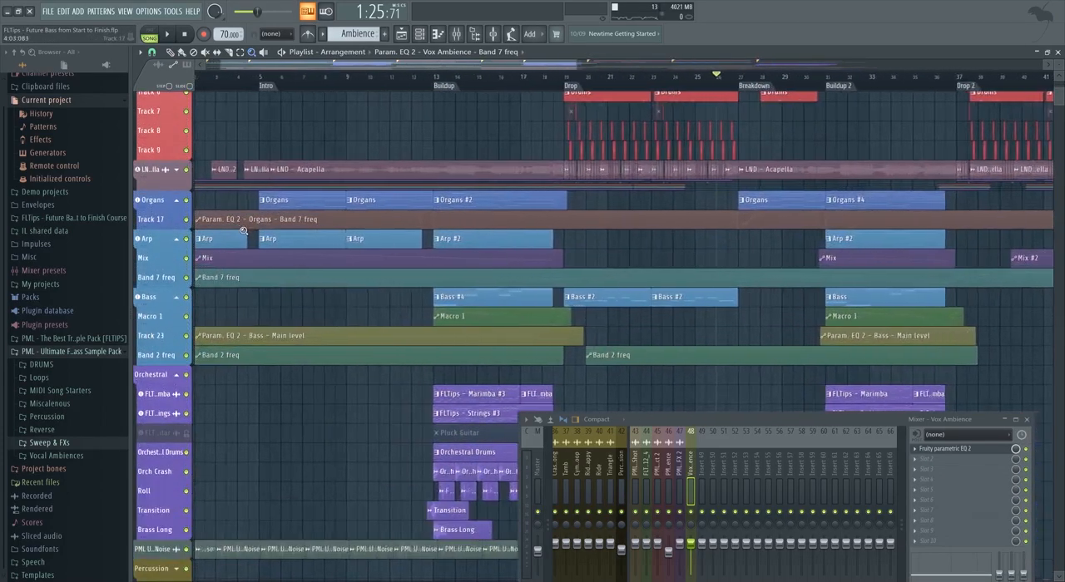
{"action": "scroll", "coordinate": [242, 170], "scroll_direction": "up", "scroll_amount": 3}
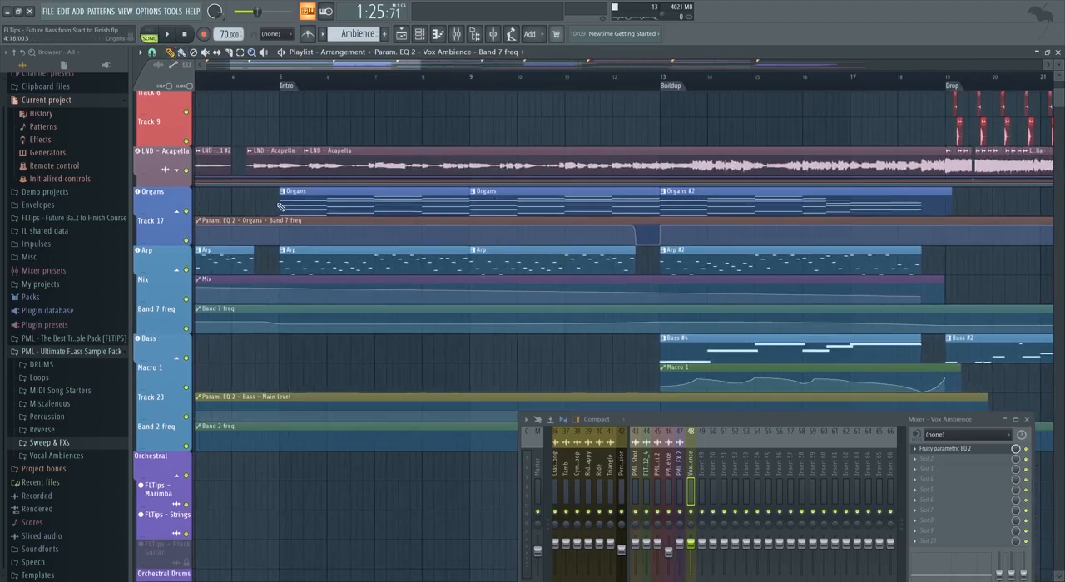
{"action": "scroll", "coordinate": [298, 287], "scroll_direction": "down", "scroll_amount": 5}
{"action": "scroll", "coordinate": [273, 329], "scroll_direction": "up", "scroll_amount": 3}
{"action": "scroll", "coordinate": [283, 324], "scroll_direction": "down", "scroll_amount": 10}
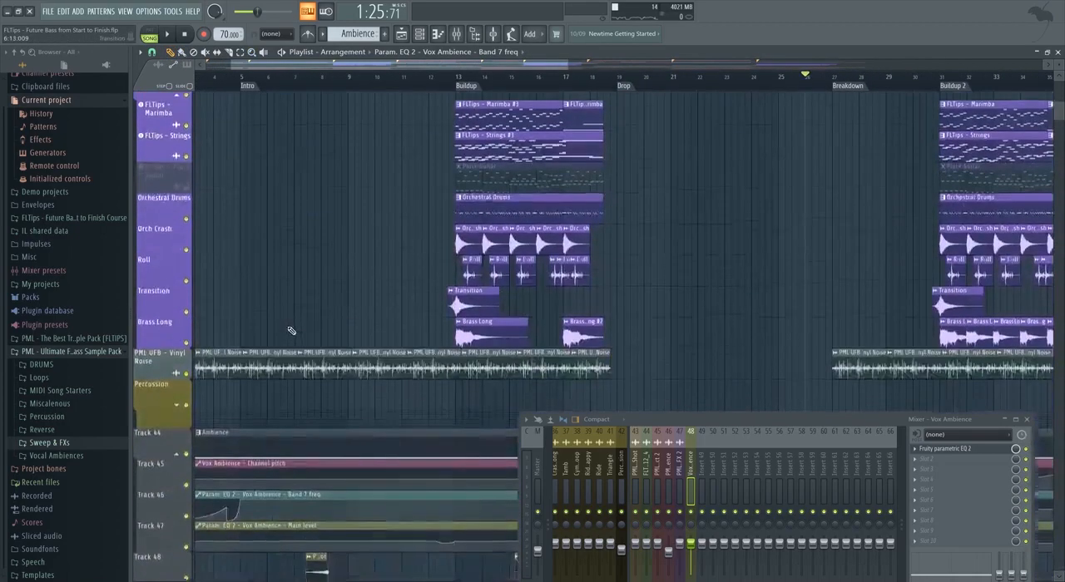
{"action": "scroll", "coordinate": [301, 316], "scroll_direction": "down", "scroll_amount": 4}
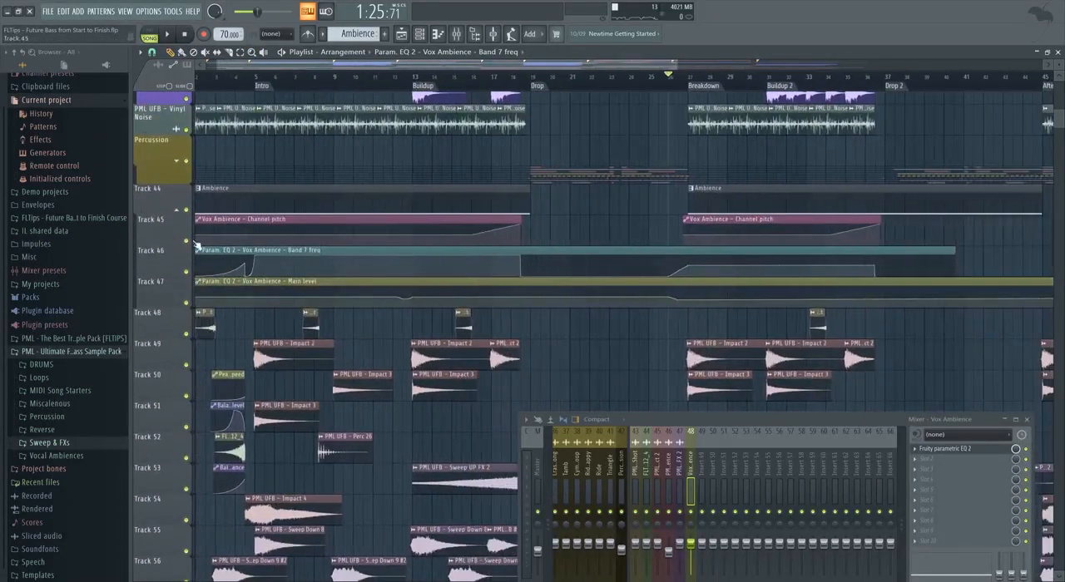
{"action": "scroll", "coordinate": [314, 287], "scroll_direction": "up", "scroll_amount": 7}
{"action": "scroll", "coordinate": [308, 291], "scroll_direction": "down", "scroll_amount": 3}
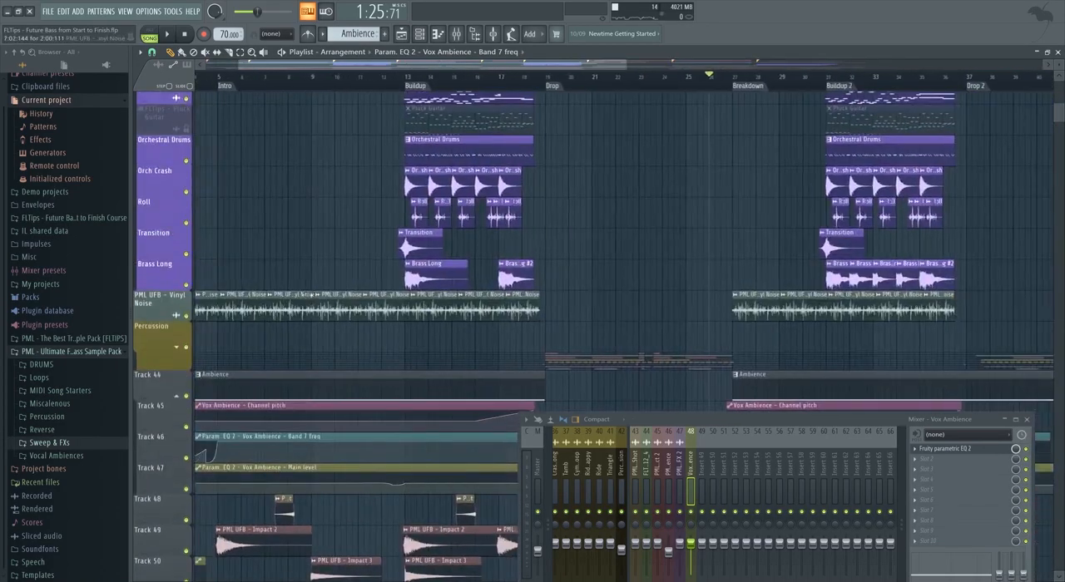
{"action": "scroll", "coordinate": [291, 317], "scroll_direction": "up", "scroll_amount": 10}
{"action": "scroll", "coordinate": [275, 341], "scroll_direction": "down", "scroll_amount": 9}
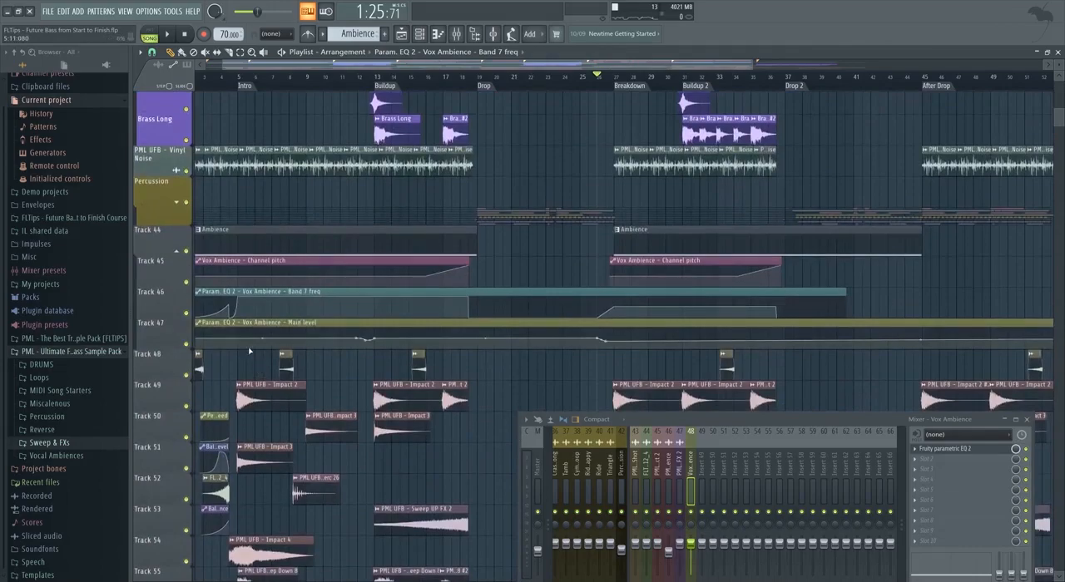
{"action": "scroll", "coordinate": [248, 352], "scroll_direction": "down", "scroll_amount": 3}
Play the transition into the Intro from around bar 4 to judge the Vox Ambience in the mix.
{"action": "left_click", "coordinate": [273, 83]}
{"action": "key", "text": "space"}
{"action": "scroll", "coordinate": [274, 83], "scroll_direction": "up", "scroll_amount": 2}
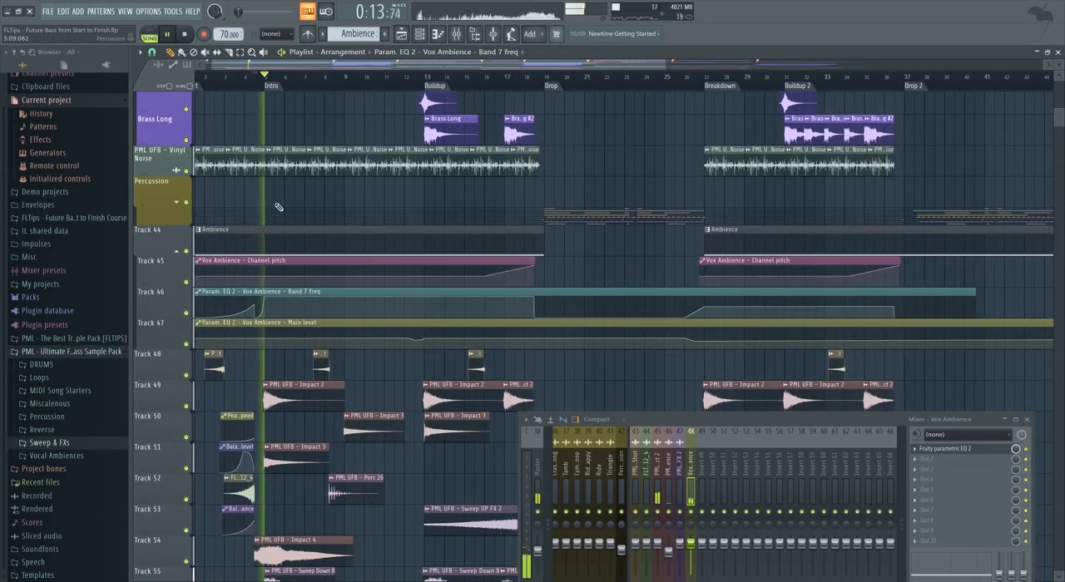
{"action": "scroll", "coordinate": [290, 221], "scroll_direction": "up", "scroll_amount": 2}
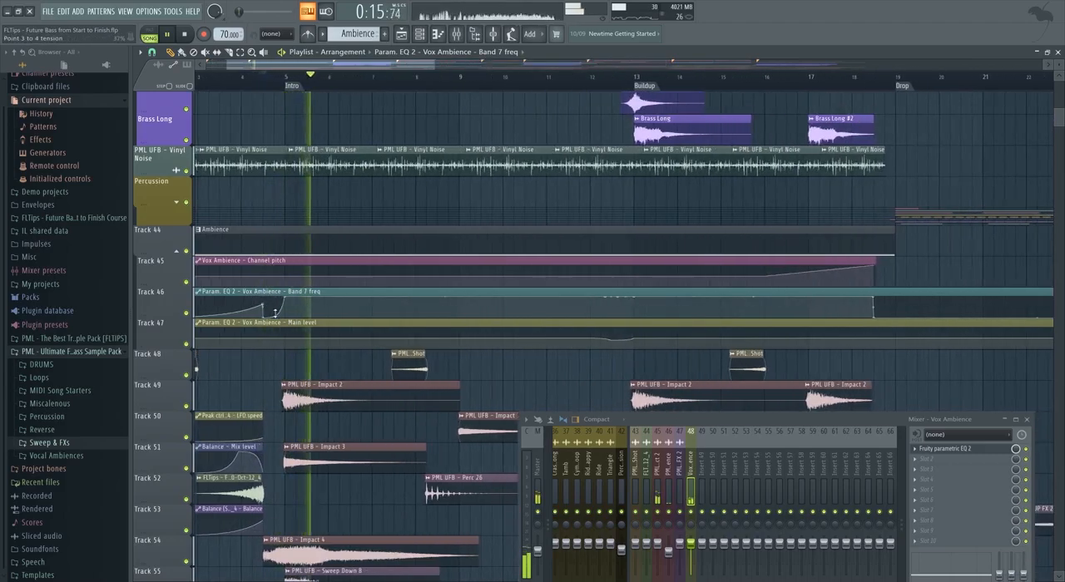
{"action": "scroll", "coordinate": [302, 351], "scroll_direction": "down", "scroll_amount": 2}
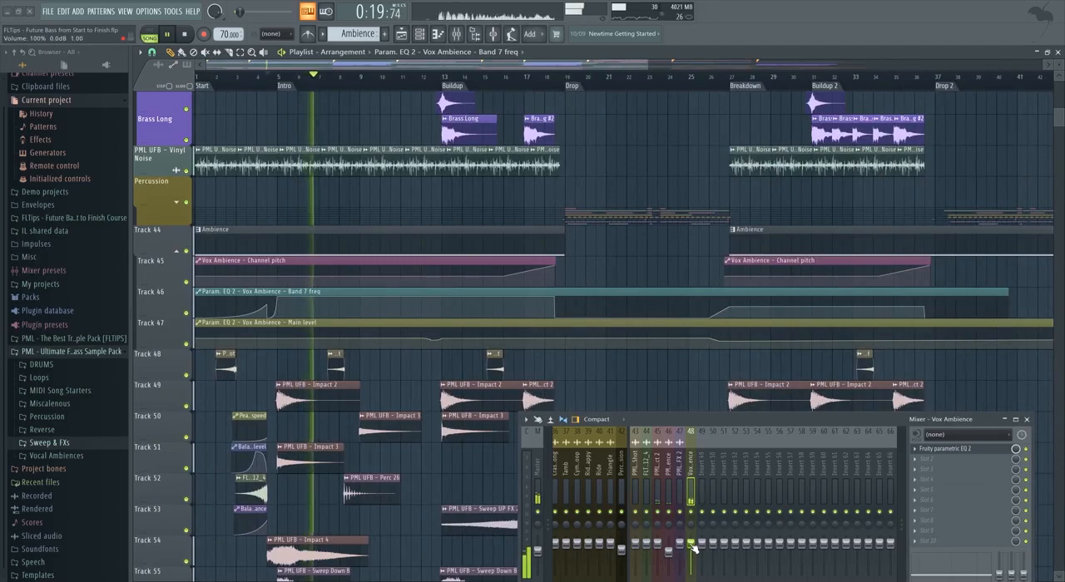
{"action": "key", "text": "space"}
{"action": "scroll", "coordinate": [283, 87], "scroll_direction": "up", "scroll_amount": 2}
{"action": "scroll", "coordinate": [264, 135], "scroll_direction": "up", "scroll_amount": 2}
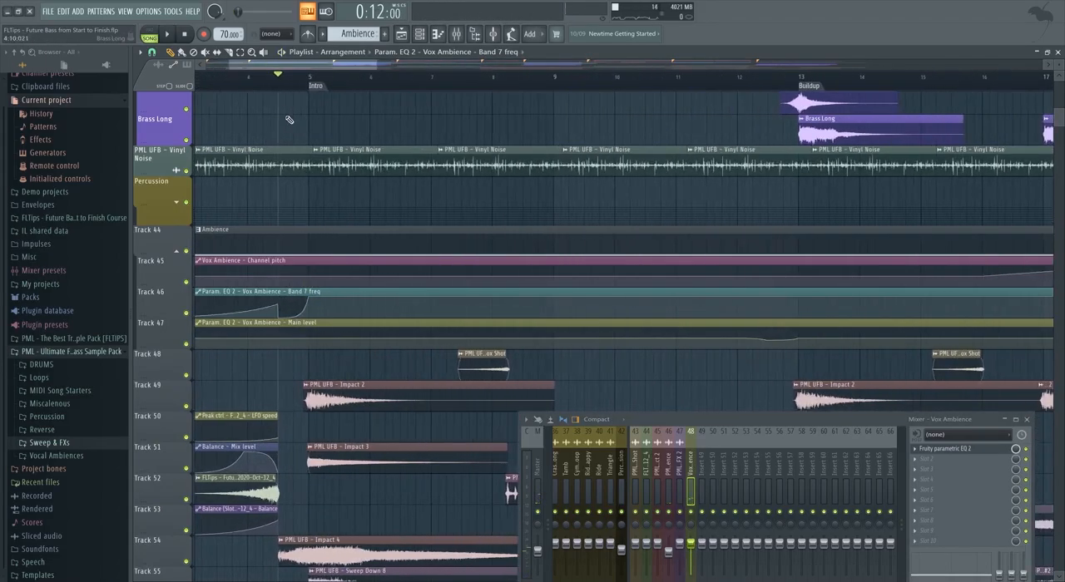
{"action": "scroll", "coordinate": [297, 86], "scroll_direction": "up", "scroll_amount": 2}
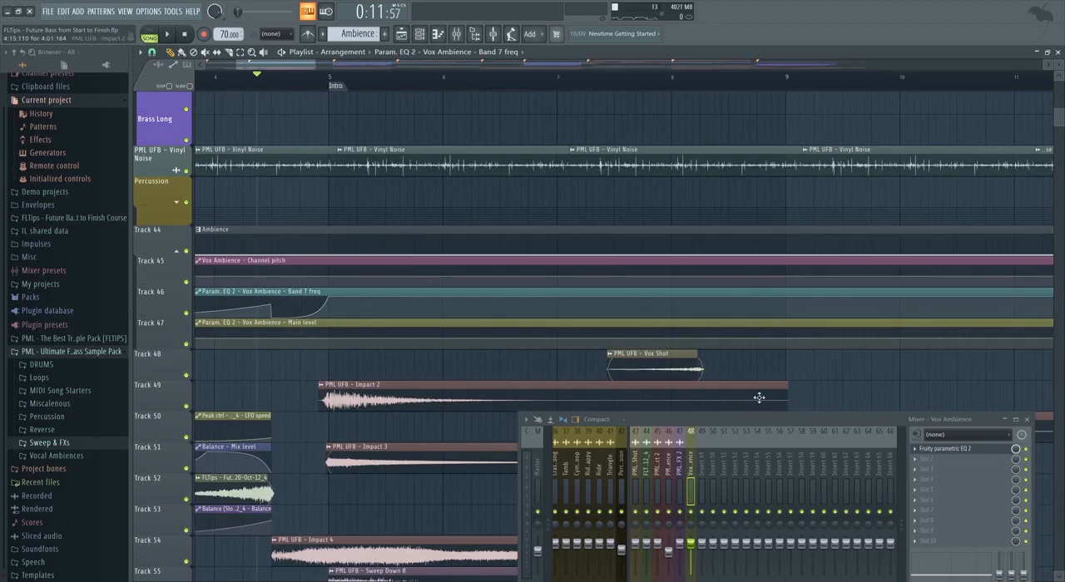
Lower the Vox Ambience mixer volume to 80% (-4.6 dB) while replaying the Intro, moving the mixer up to reach its lower controls.
{"action": "key", "text": "space"}
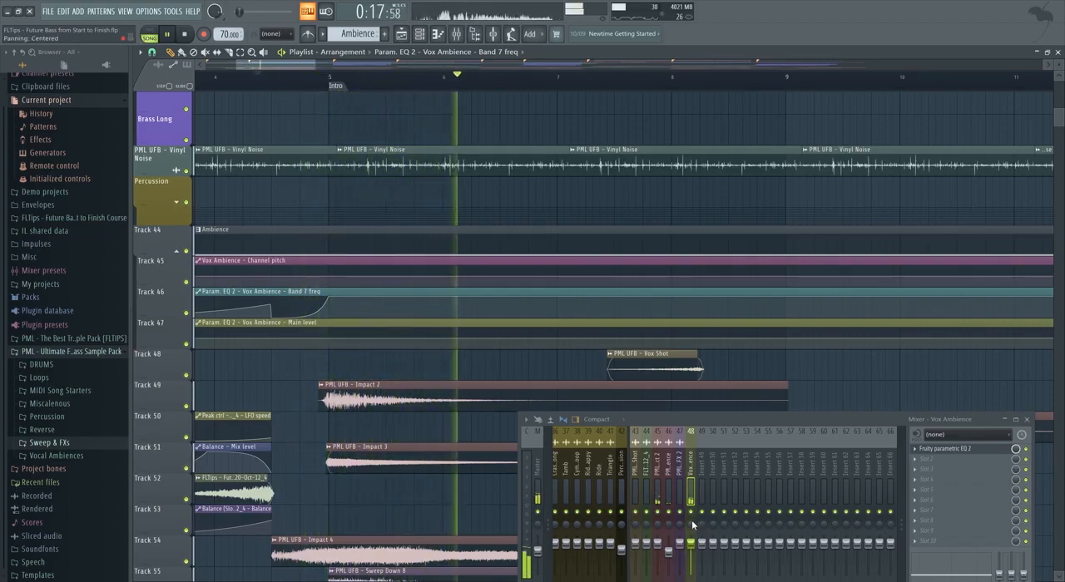
{"action": "left_click_drag", "start_coordinate": [688, 420], "coordinate": [696, 351]}
{"action": "key", "text": "space"}
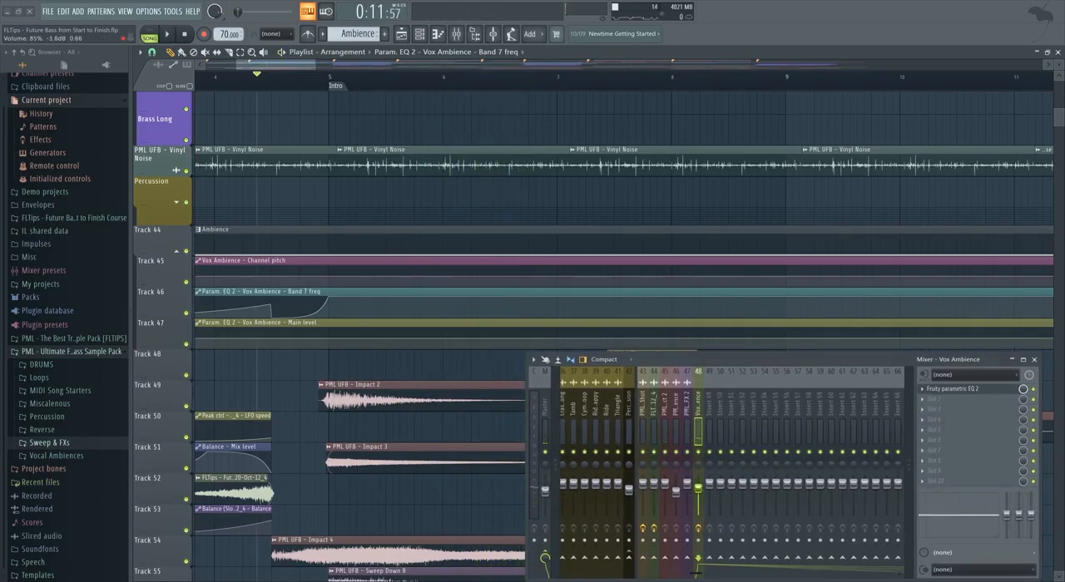
{"action": "key", "text": "space"}
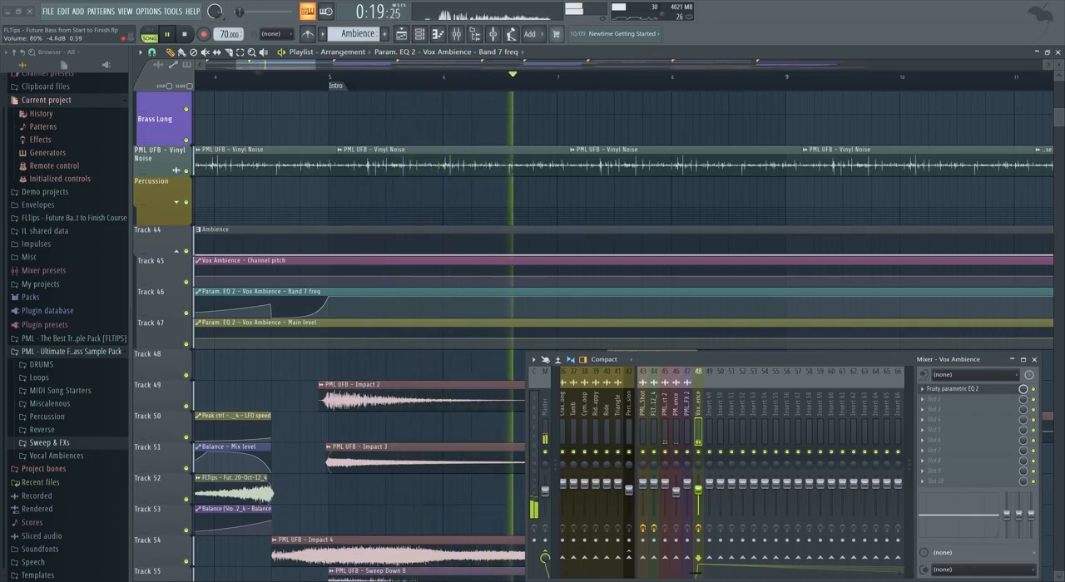
{"action": "key", "text": "space"}
Review the whole arrangement from Start to Outro across all instrument, ambience and effect tracks.
{"action": "scroll", "coordinate": [424, 350], "scroll_direction": "down", "scroll_amount": 7}
{"action": "scroll", "coordinate": [398, 363], "scroll_direction": "down", "scroll_amount": 1}
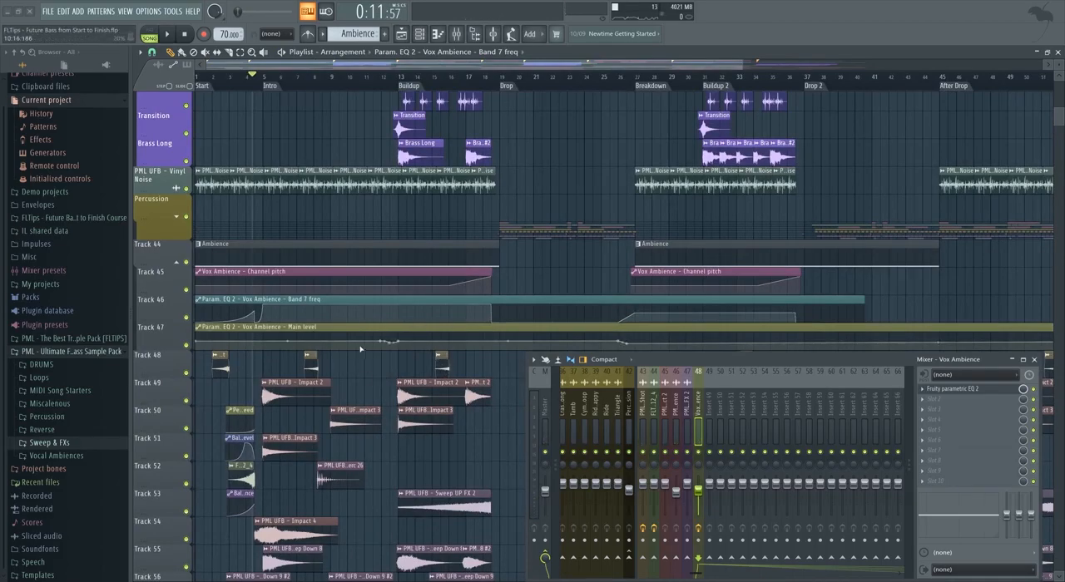
{"action": "scroll", "coordinate": [358, 375], "scroll_direction": "down", "scroll_amount": 6}
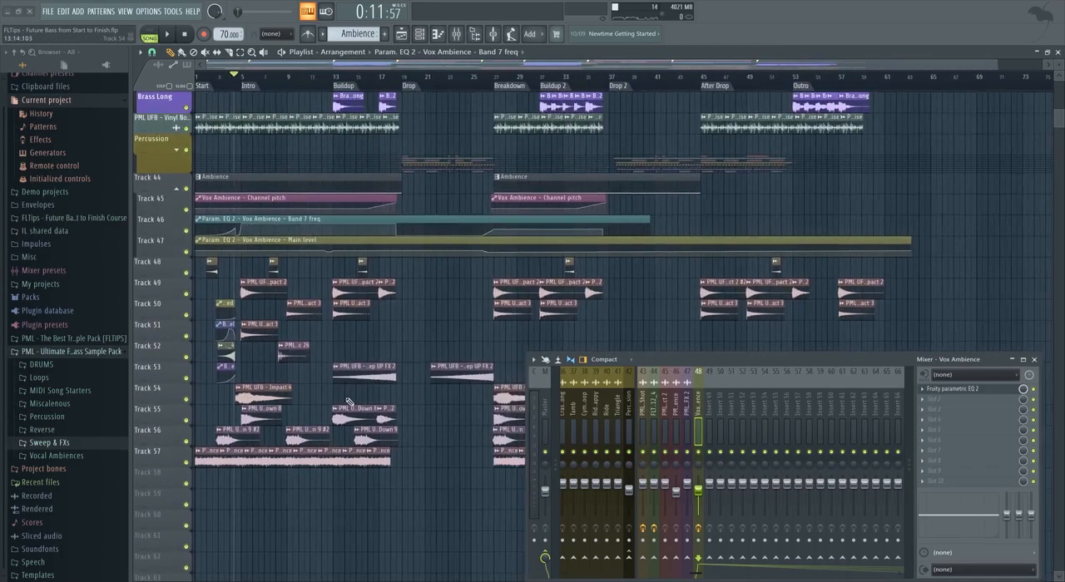
{"action": "scroll", "coordinate": [350, 404], "scroll_direction": "down", "scroll_amount": 4}
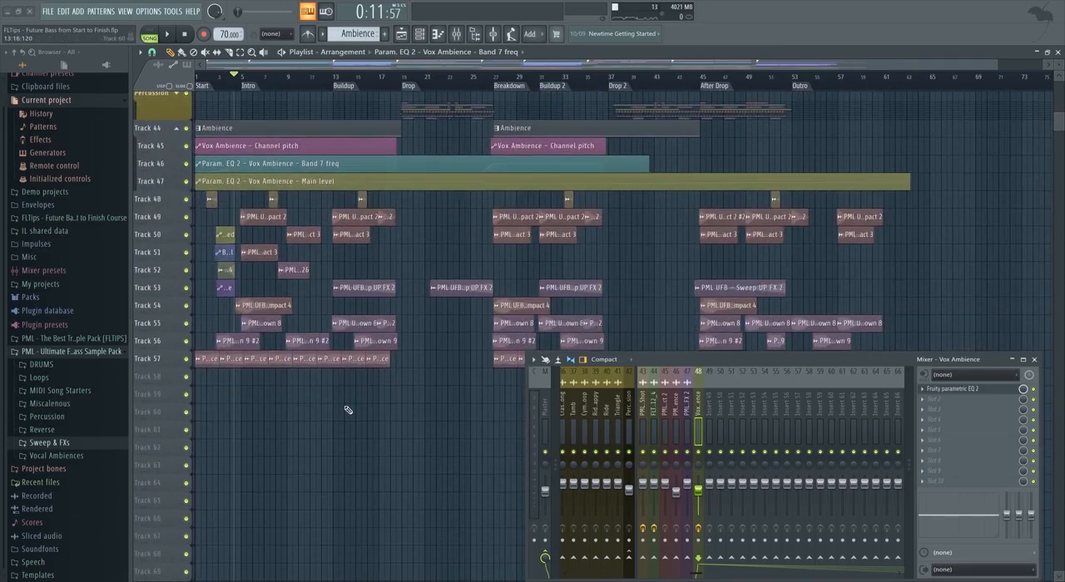
{"action": "scroll", "coordinate": [393, 326], "scroll_direction": "up", "scroll_amount": 2}
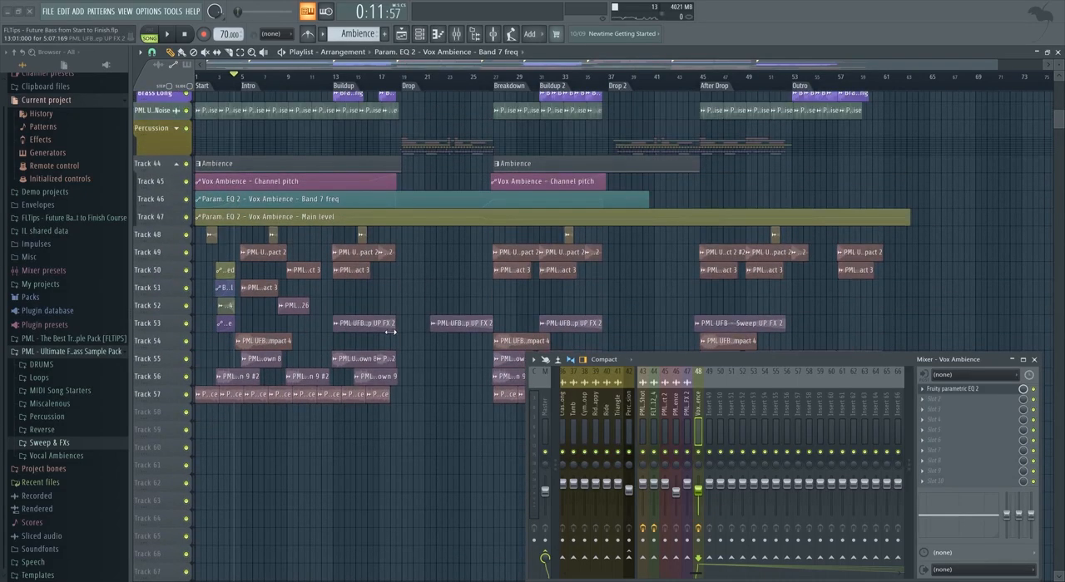
{"action": "scroll", "coordinate": [399, 339], "scroll_direction": "up", "scroll_amount": 4}
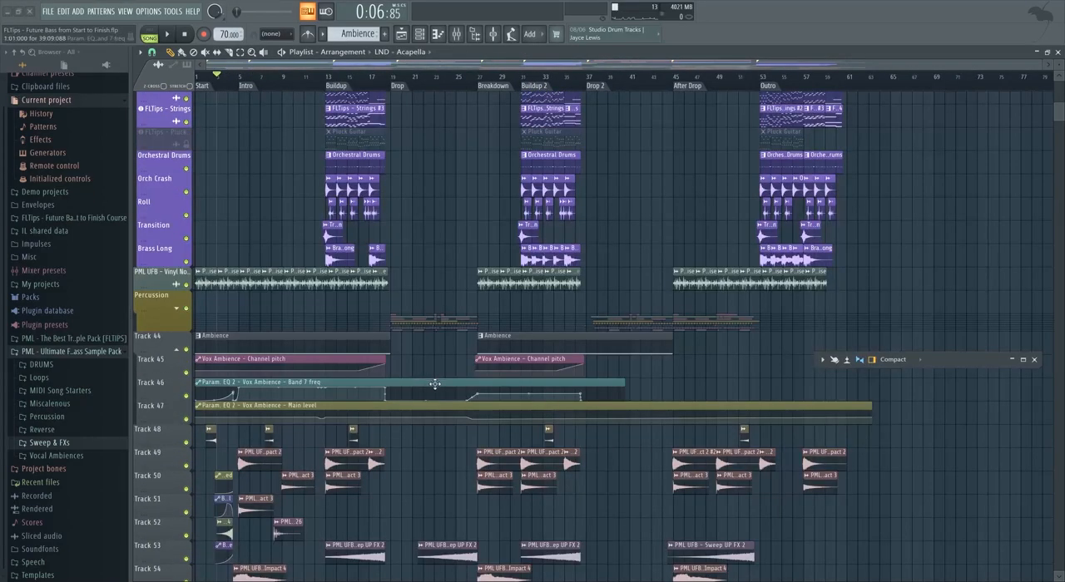
{"action": "scroll", "coordinate": [429, 387], "scroll_direction": "down", "scroll_amount": 3}
{"action": "scroll", "coordinate": [422, 391], "scroll_direction": "up", "scroll_amount": 12}
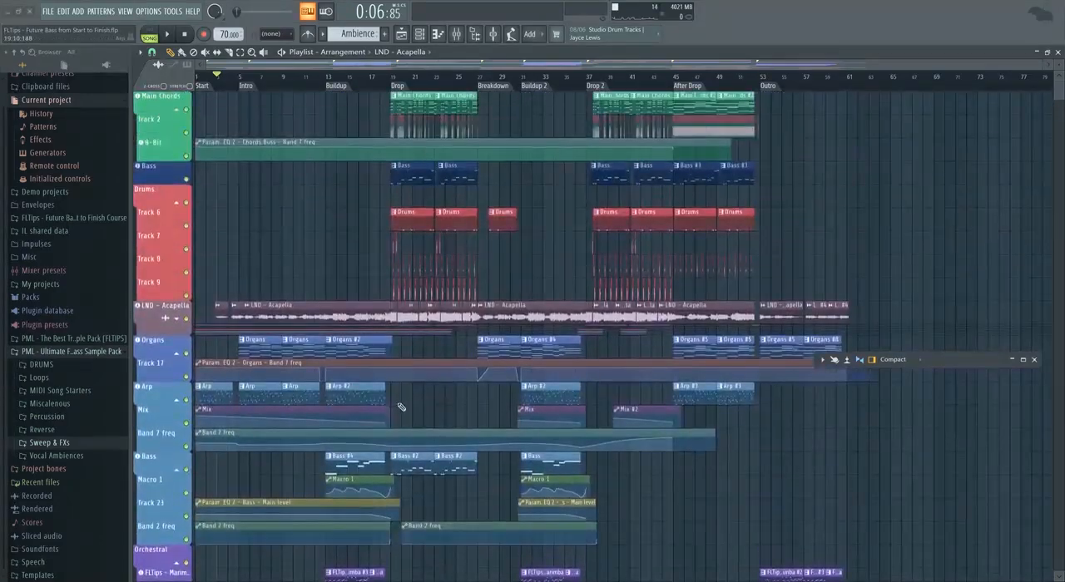
{"action": "scroll", "coordinate": [400, 409], "scroll_direction": "down", "scroll_amount": 3}
{"action": "scroll", "coordinate": [395, 400], "scroll_direction": "down", "scroll_amount": 3}
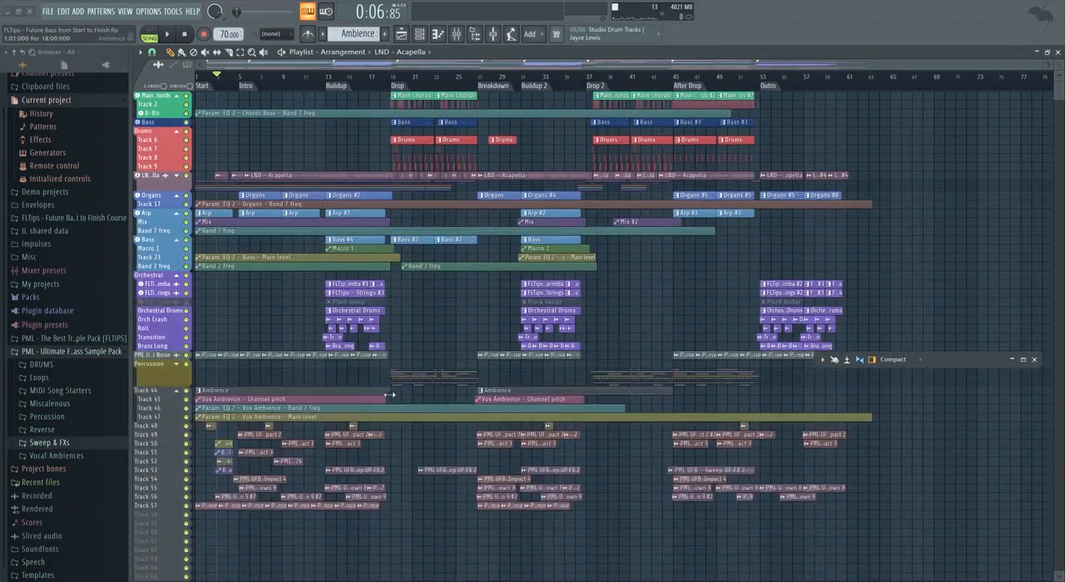
Play the song from the Start and examine the percussion, ambience and FX tracks leading into the Intro.
{"action": "scroll", "coordinate": [314, 389], "scroll_direction": "up", "scroll_amount": 3}
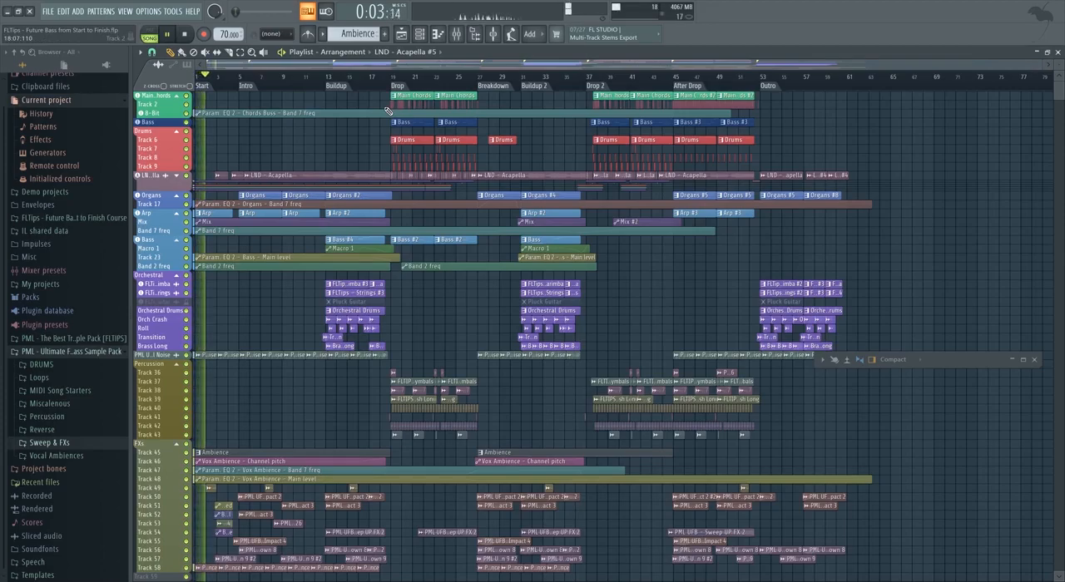
{"action": "scroll", "coordinate": [273, 376], "scroll_direction": "down", "scroll_amount": 3}
{"action": "scroll", "coordinate": [223, 417], "scroll_direction": "up", "scroll_amount": 3}
{"action": "scroll", "coordinate": [223, 416], "scroll_direction": "up", "scroll_amount": 5}
{"action": "scroll", "coordinate": [223, 416], "scroll_direction": "up", "scroll_amount": 2}
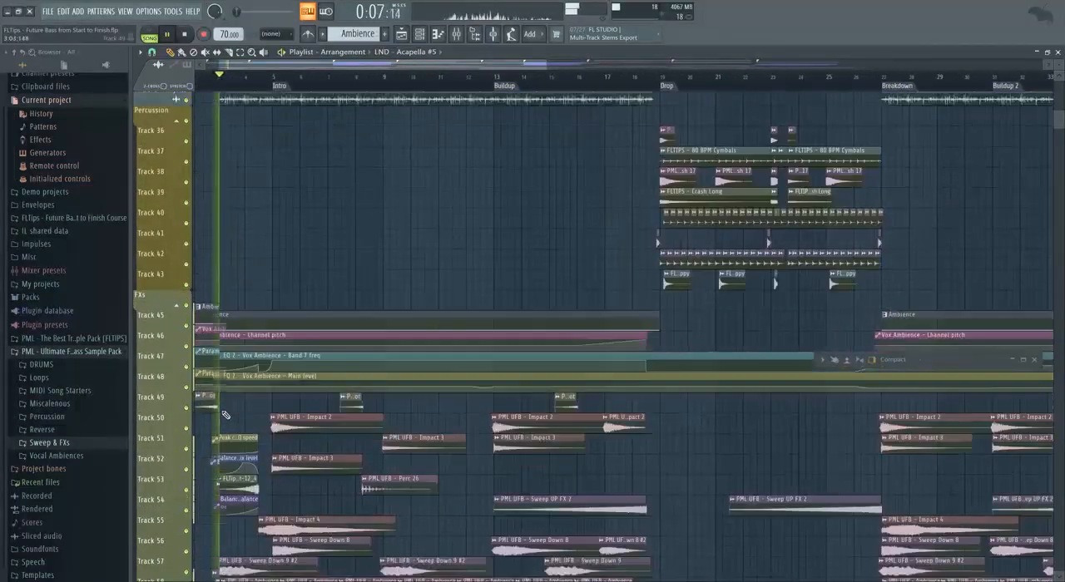
{"action": "scroll", "coordinate": [231, 414], "scroll_direction": "down", "scroll_amount": 2}
{"action": "scroll", "coordinate": [233, 410], "scroll_direction": "up", "scroll_amount": 3}
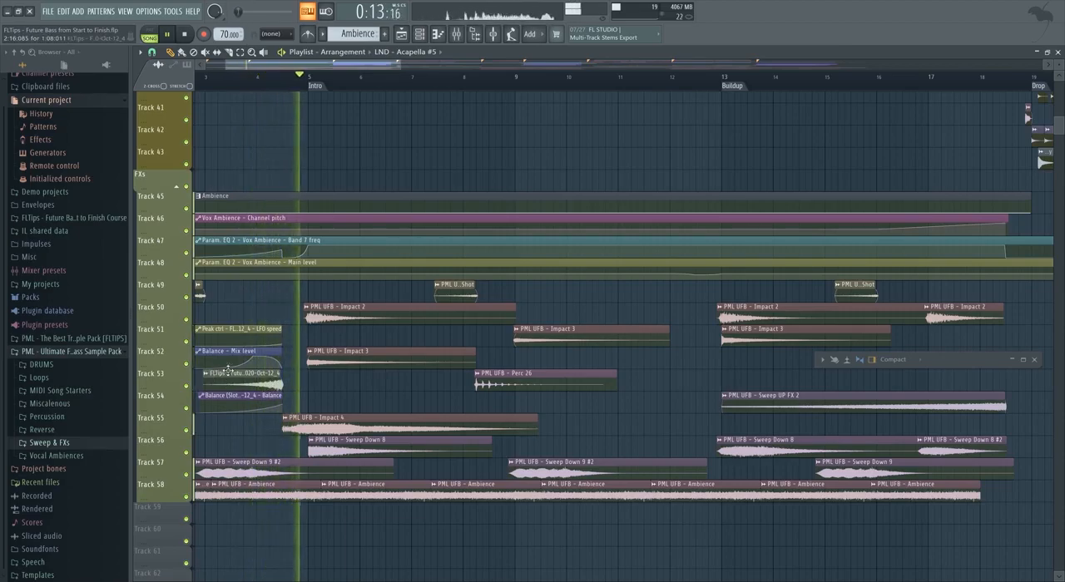
Expand the LND - Acapella track group and examine its automation tracks alongside the Organs and Arp during the Intro.
{"action": "scroll", "coordinate": [342, 360], "scroll_direction": "up", "scroll_amount": 1}
{"action": "scroll", "coordinate": [342, 360], "scroll_direction": "up", "scroll_amount": 10}
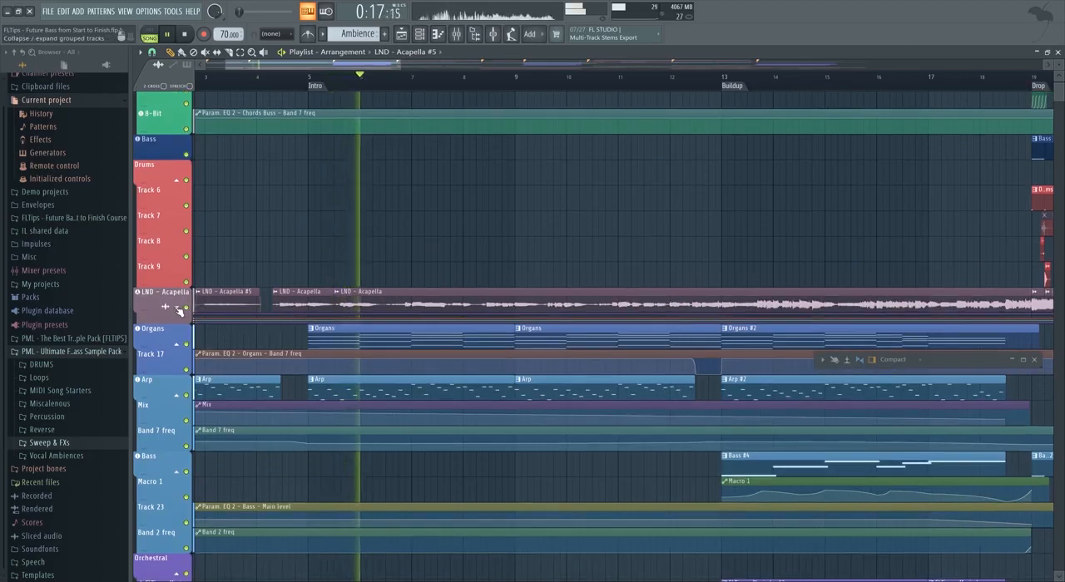
{"action": "scroll", "coordinate": [316, 343], "scroll_direction": "down", "scroll_amount": 3}
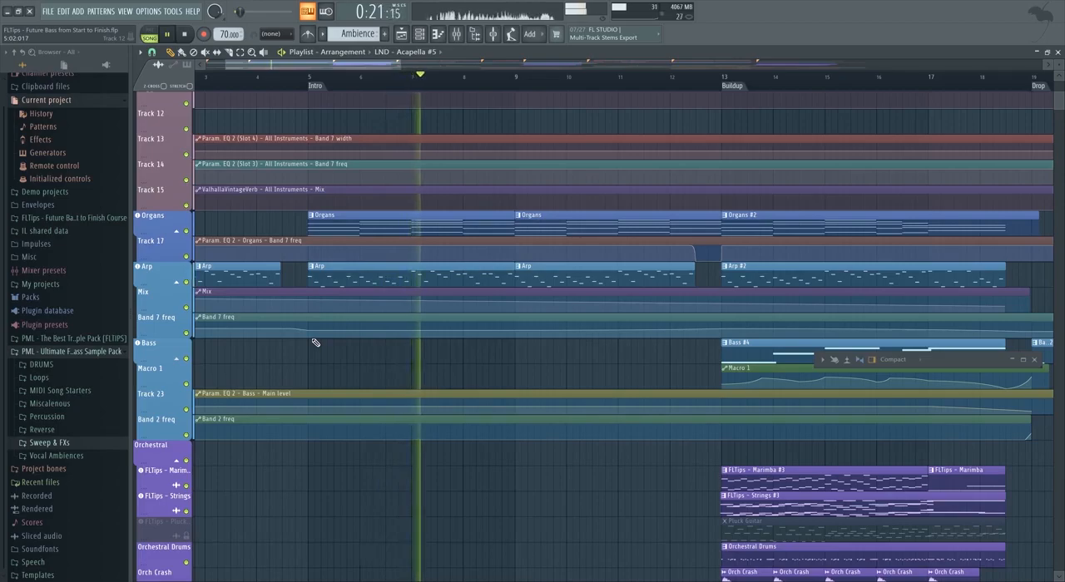
{"action": "scroll", "coordinate": [314, 339], "scroll_direction": "down", "scroll_amount": 4}
{"action": "scroll", "coordinate": [446, 341], "scroll_direction": "up", "scroll_amount": 6}
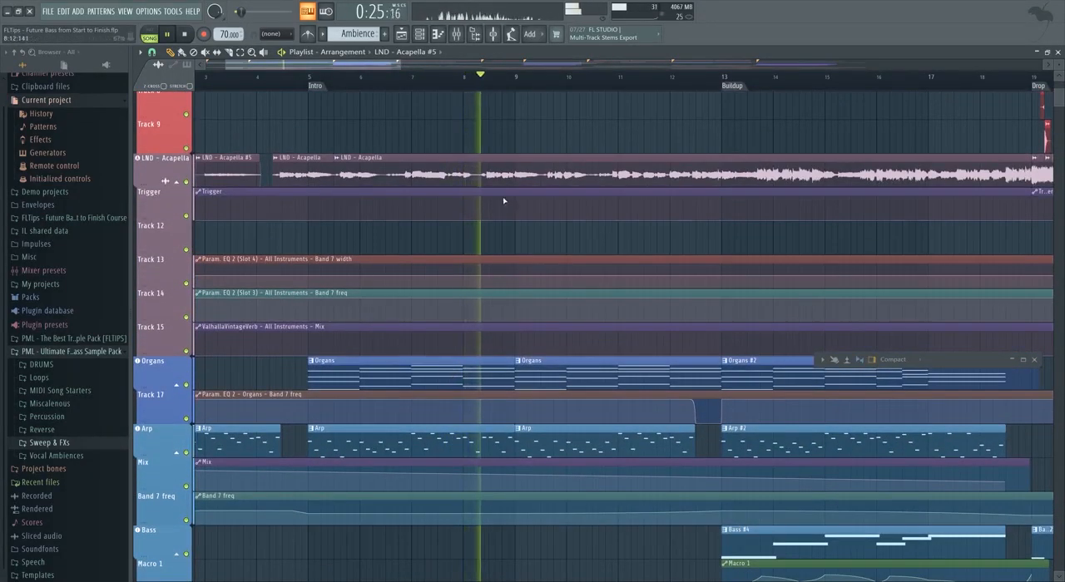
{"action": "scroll", "coordinate": [477, 164], "scroll_direction": "down", "scroll_amount": 2}
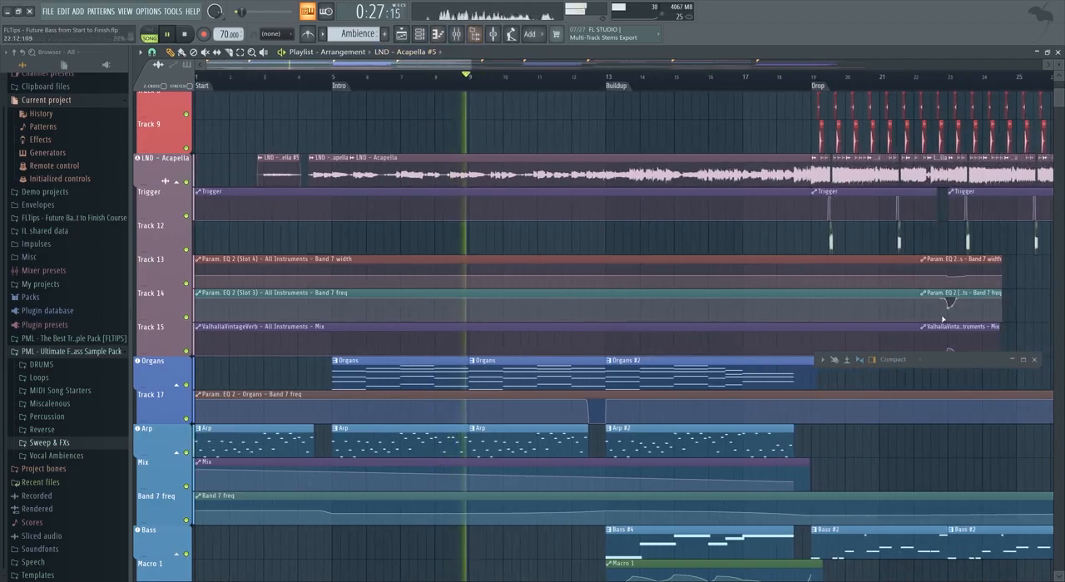
Restore the minimized mixer and look through its tracks while the Intro plays.
{"action": "left_click", "coordinate": [1011, 360]}
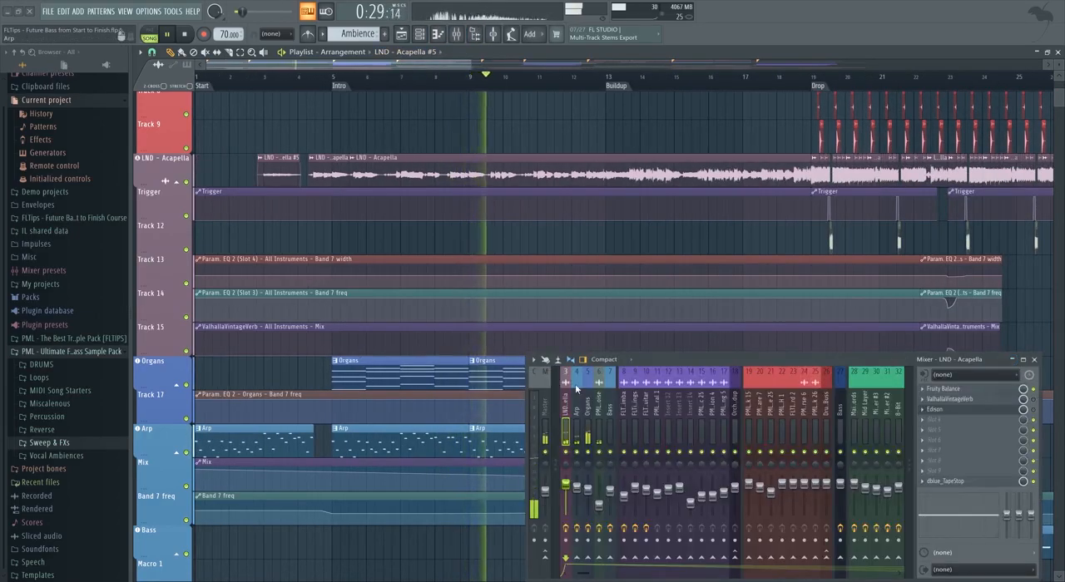
{"action": "scroll", "coordinate": [576, 389], "scroll_direction": "down", "scroll_amount": 5}
{"action": "scroll", "coordinate": [431, 306], "scroll_direction": "down", "scroll_amount": 2}
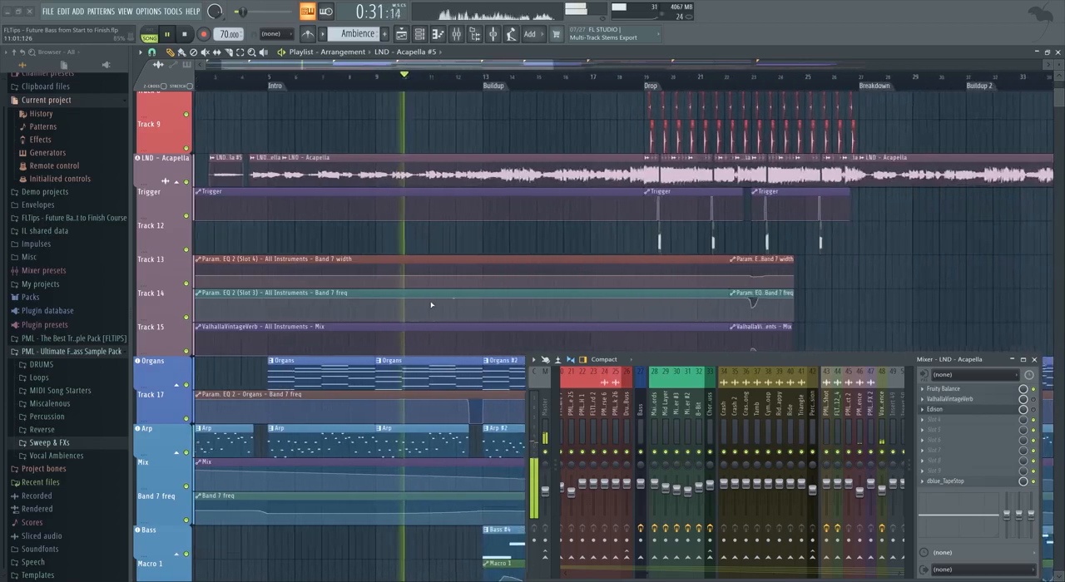
Examine the Organs, Arp and Bass tracks and their automation from the Intro up to the Buildup.
{"action": "scroll", "coordinate": [426, 306], "scroll_direction": "up", "scroll_amount": 3}
{"action": "scroll", "coordinate": [689, 401], "scroll_direction": "up", "scroll_amount": 6}
{"action": "scroll", "coordinate": [429, 312], "scroll_direction": "down", "scroll_amount": 1}
{"action": "scroll", "coordinate": [528, 311], "scroll_direction": "up", "scroll_amount": 1}
{"action": "scroll", "coordinate": [500, 310], "scroll_direction": "down", "scroll_amount": 5}
{"action": "scroll", "coordinate": [428, 312], "scroll_direction": "down", "scroll_amount": 2}
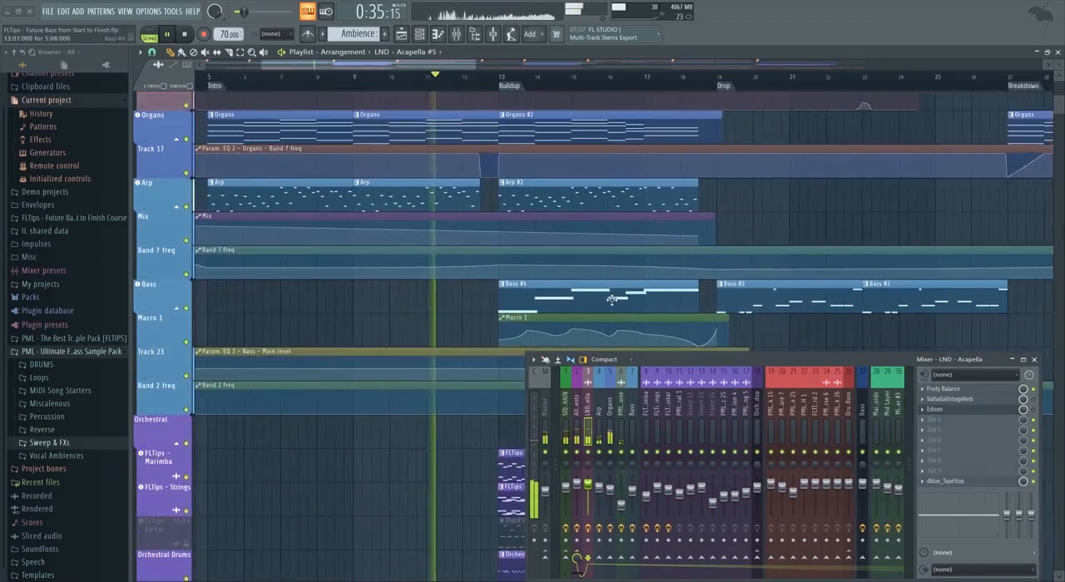
{"action": "scroll", "coordinate": [608, 301], "scroll_direction": "up", "scroll_amount": 2}
{"action": "scroll", "coordinate": [366, 319], "scroll_direction": "down", "scroll_amount": 2}
{"action": "scroll", "coordinate": [365, 317], "scroll_direction": "down", "scroll_amount": 3}
{"action": "scroll", "coordinate": [367, 318], "scroll_direction": "down", "scroll_amount": 1}
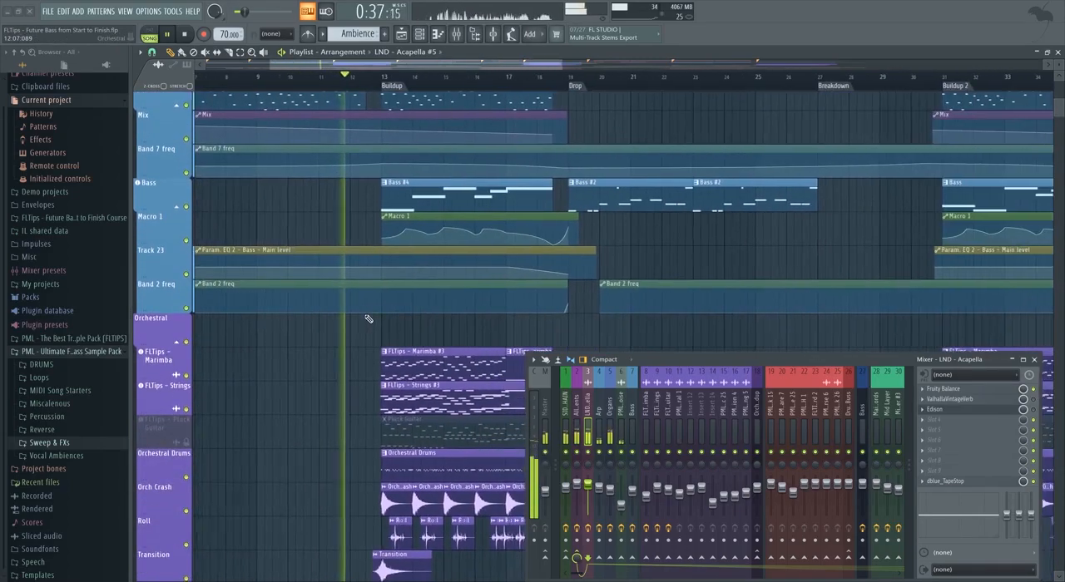
Examine the orchestral layers, impacts and sweeps during the Buildup.
{"action": "scroll", "coordinate": [368, 318], "scroll_direction": "down", "scroll_amount": 1}
{"action": "scroll", "coordinate": [357, 319], "scroll_direction": "down", "scroll_amount": 3}
{"action": "scroll", "coordinate": [408, 324], "scroll_direction": "up", "scroll_amount": 3}
{"action": "scroll", "coordinate": [385, 375], "scroll_direction": "down", "scroll_amount": 3}
{"action": "scroll", "coordinate": [366, 375], "scroll_direction": "up", "scroll_amount": 2}
{"action": "scroll", "coordinate": [354, 376], "scroll_direction": "down", "scroll_amount": 2}
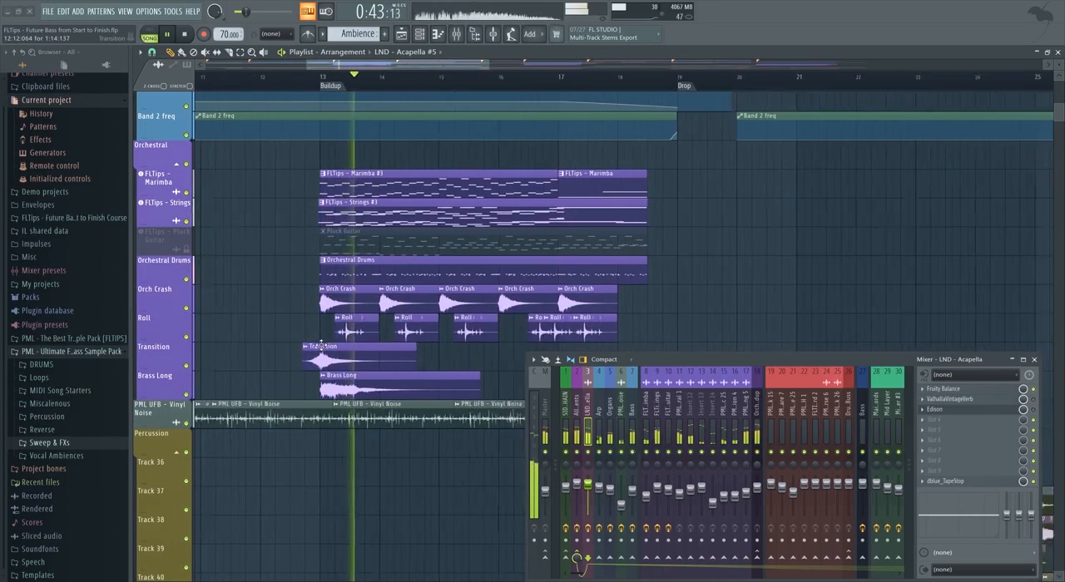
{"action": "scroll", "coordinate": [413, 385], "scroll_direction": "down", "scroll_amount": 3}
{"action": "scroll", "coordinate": [404, 384], "scroll_direction": "down", "scroll_amount": 3}
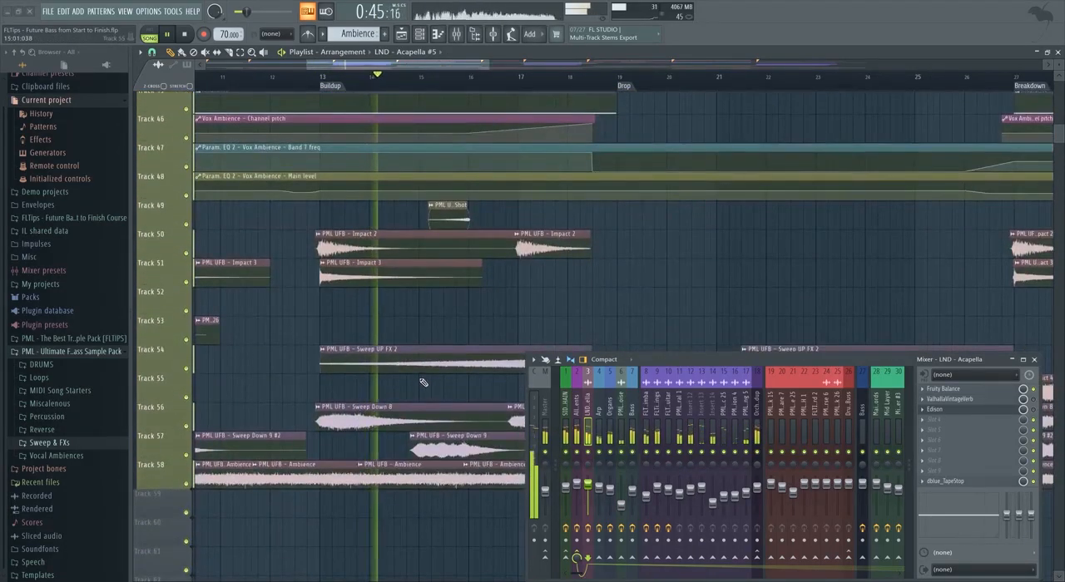
{"action": "scroll", "coordinate": [424, 383], "scroll_direction": "up", "scroll_amount": 8}
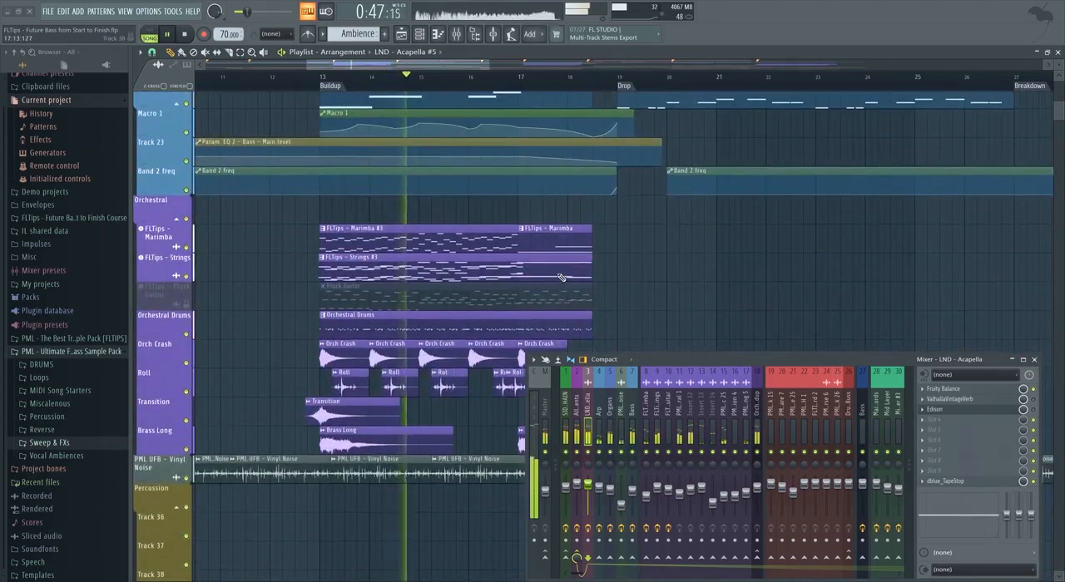
Examine the acapella, drums, bass and main chords from the Buildup into the Drop.
{"action": "scroll", "coordinate": [562, 277], "scroll_direction": "up", "scroll_amount": 4}
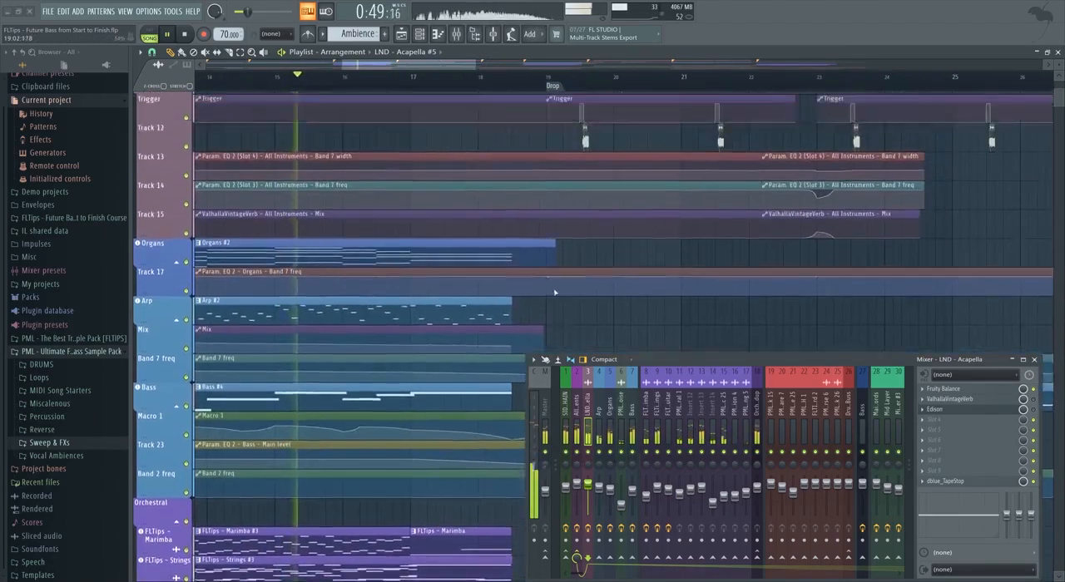
{"action": "scroll", "coordinate": [486, 288], "scroll_direction": "up", "scroll_amount": 3}
{"action": "scroll", "coordinate": [349, 308], "scroll_direction": "up", "scroll_amount": 1}
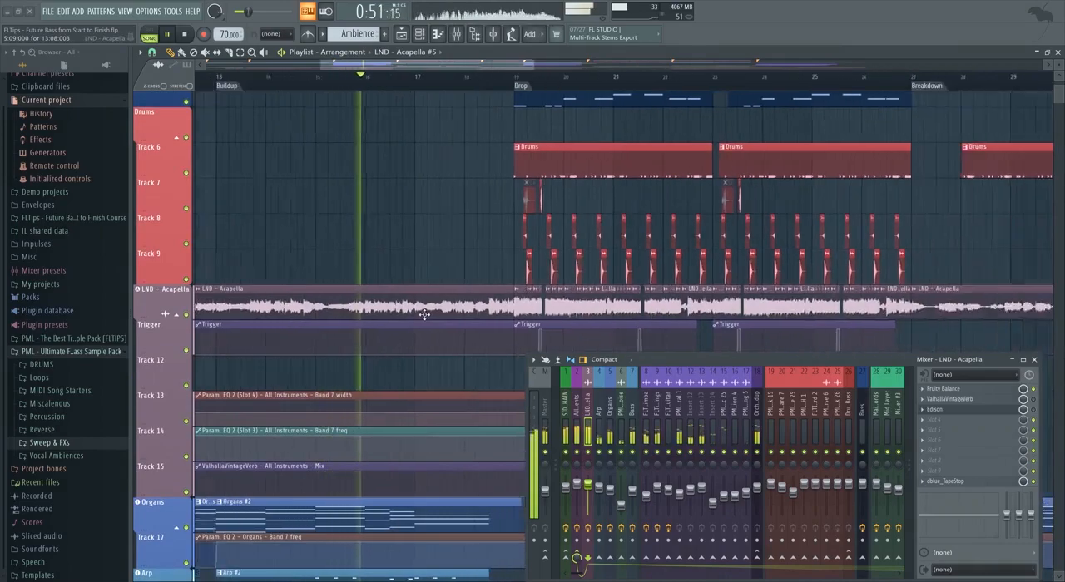
{"action": "scroll", "coordinate": [418, 310], "scroll_direction": "up", "scroll_amount": 2}
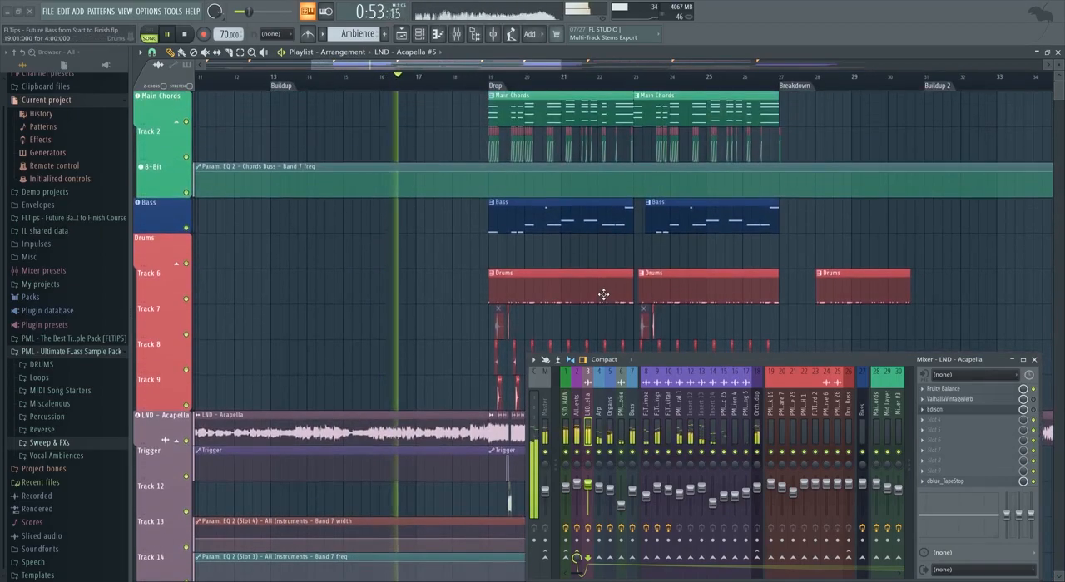
{"action": "scroll", "coordinate": [586, 291], "scroll_direction": "up", "scroll_amount": 2}
{"action": "left_click_drag", "start_coordinate": [420, 67], "coordinate": [432, 68]}
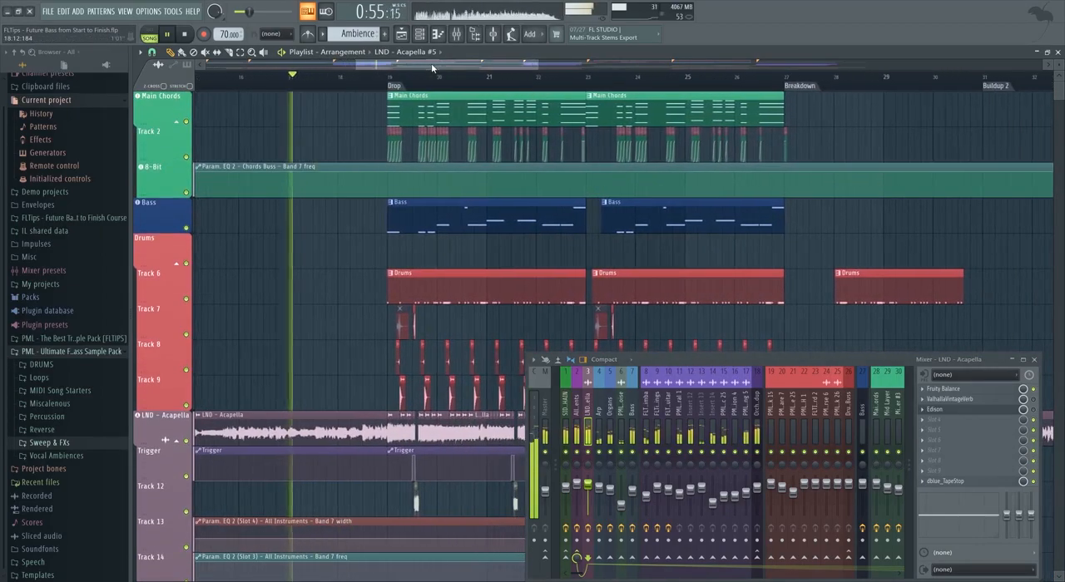
{"action": "scroll", "coordinate": [413, 143], "scroll_direction": "down", "scroll_amount": 6}
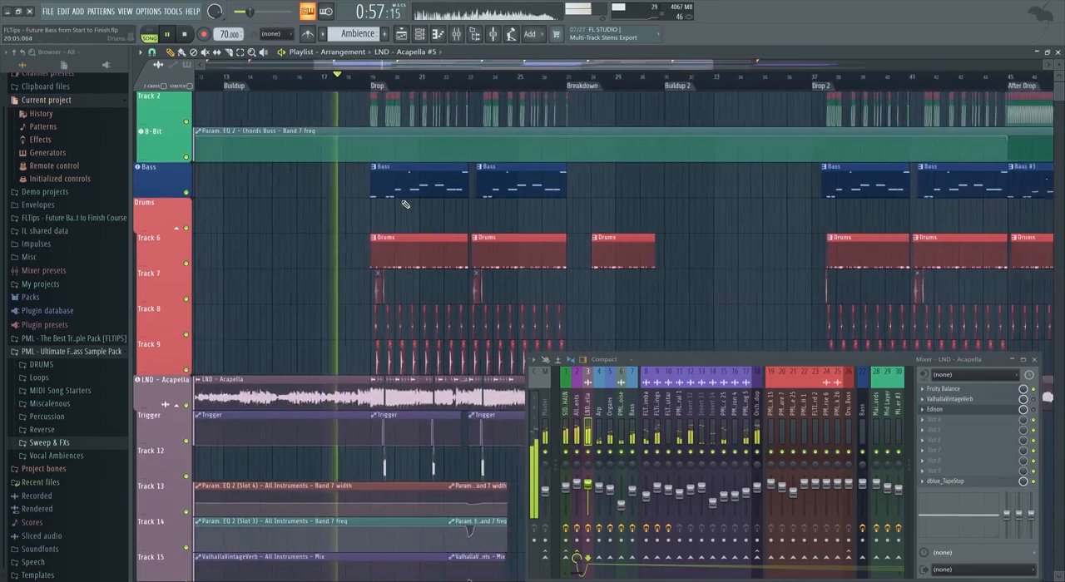
Play through the first Drop and examine its chords, bass, drums and chopped vocals.
{"action": "scroll", "coordinate": [394, 205], "scroll_direction": "down", "scroll_amount": 6}
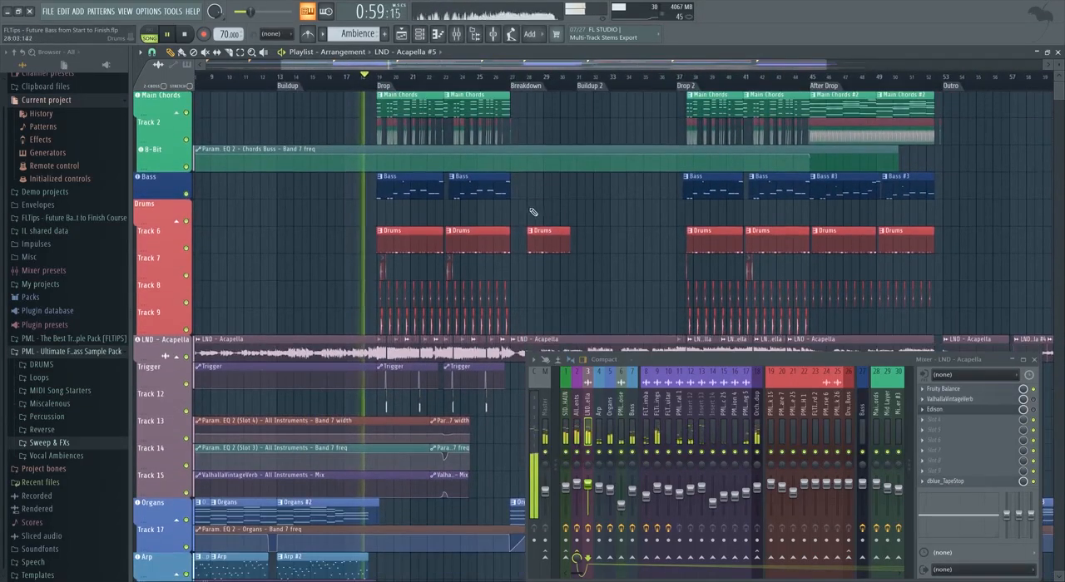
{"action": "scroll", "coordinate": [474, 241], "scroll_direction": "down", "scroll_amount": 8}
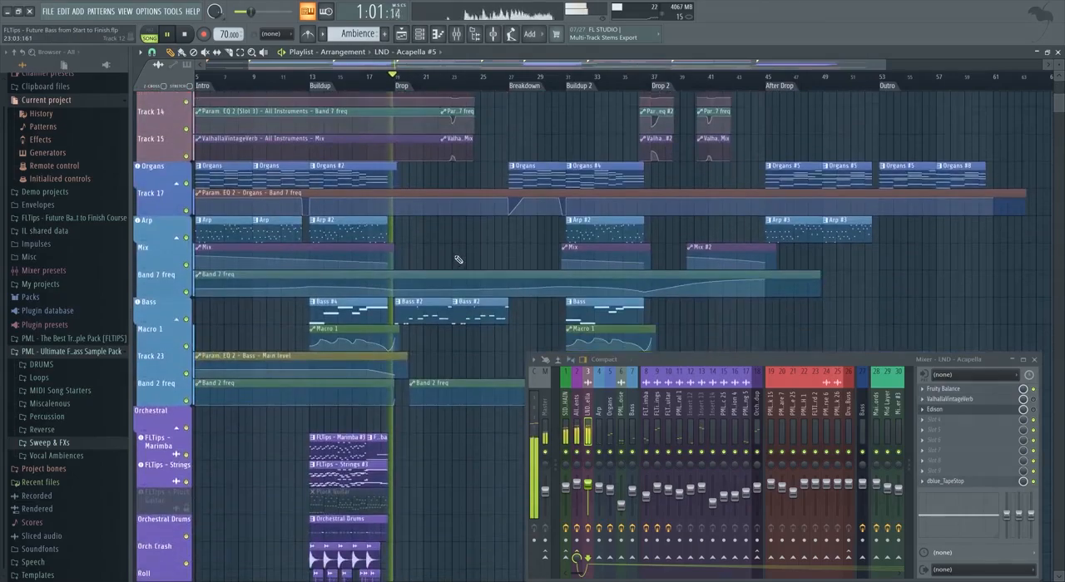
{"action": "scroll", "coordinate": [444, 281], "scroll_direction": "up", "scroll_amount": 4}
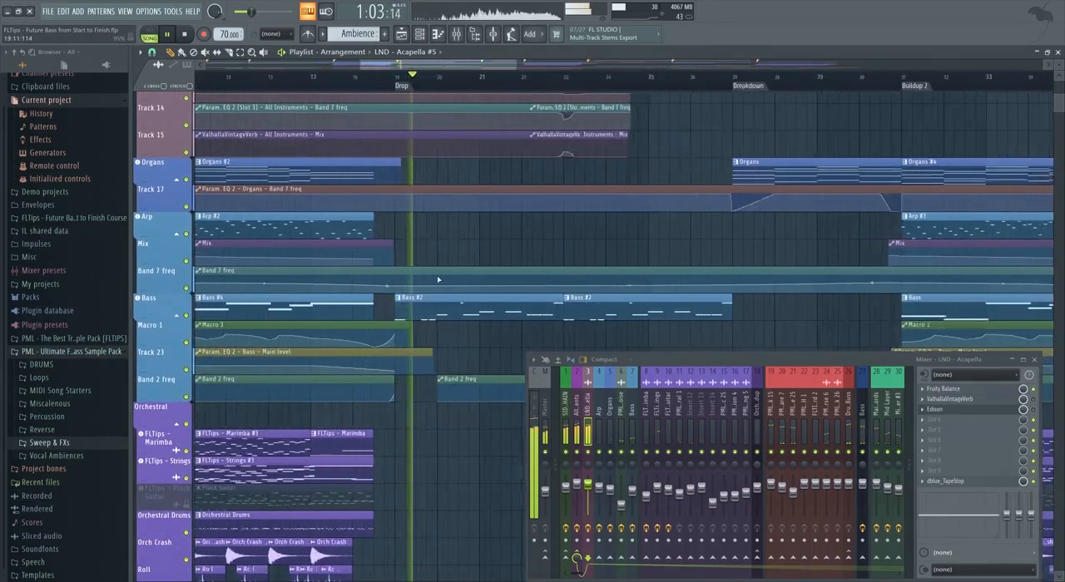
{"action": "scroll", "coordinate": [516, 281], "scroll_direction": "up", "scroll_amount": 8}
{"action": "scroll", "coordinate": [540, 287], "scroll_direction": "down", "scroll_amount": 3}
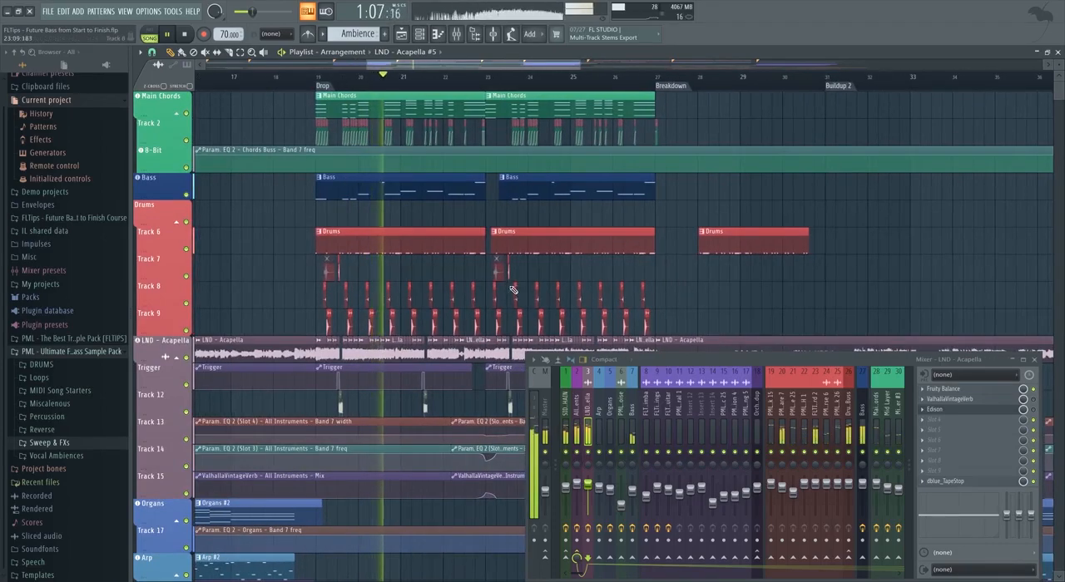
{"action": "scroll", "coordinate": [492, 283], "scroll_direction": "up", "scroll_amount": 4}
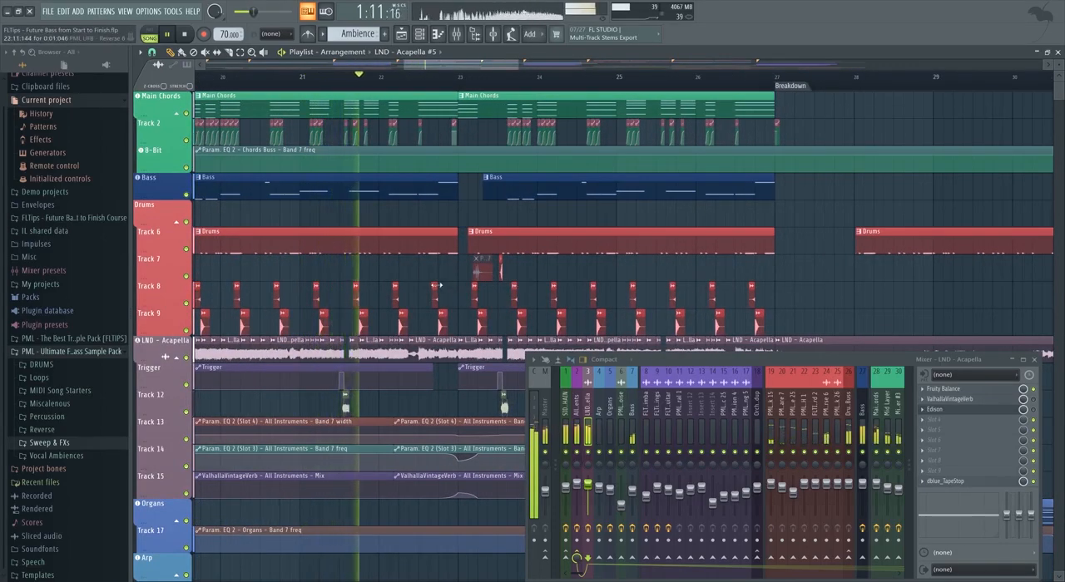
{"action": "scroll", "coordinate": [424, 289], "scroll_direction": "down", "scroll_amount": 3}
{"action": "scroll", "coordinate": [554, 275], "scroll_direction": "up", "scroll_amount": 1}
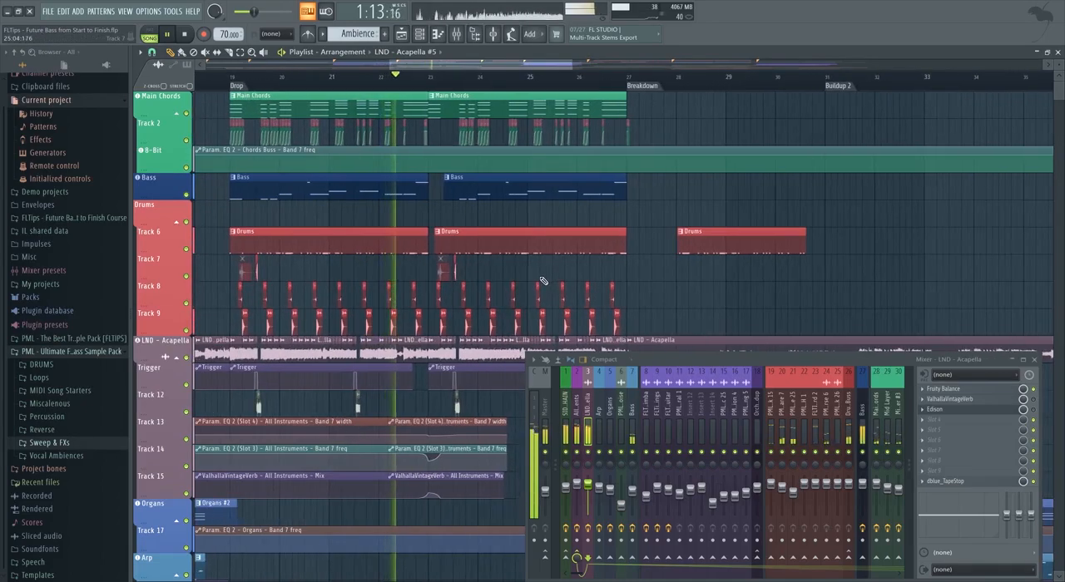
Resize the PML UFB - Sweep UP FX 2 clip leading into the Breakdown so it starts at bar 23.
{"action": "scroll", "coordinate": [534, 285], "scroll_direction": "down", "scroll_amount": 6}
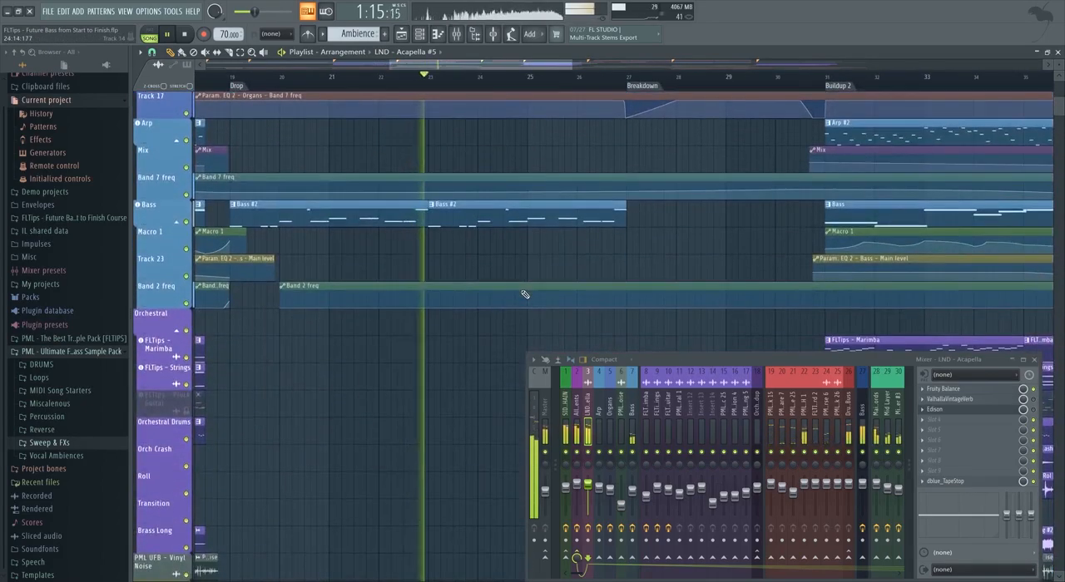
{"action": "scroll", "coordinate": [485, 238], "scroll_direction": "down", "scroll_amount": 6}
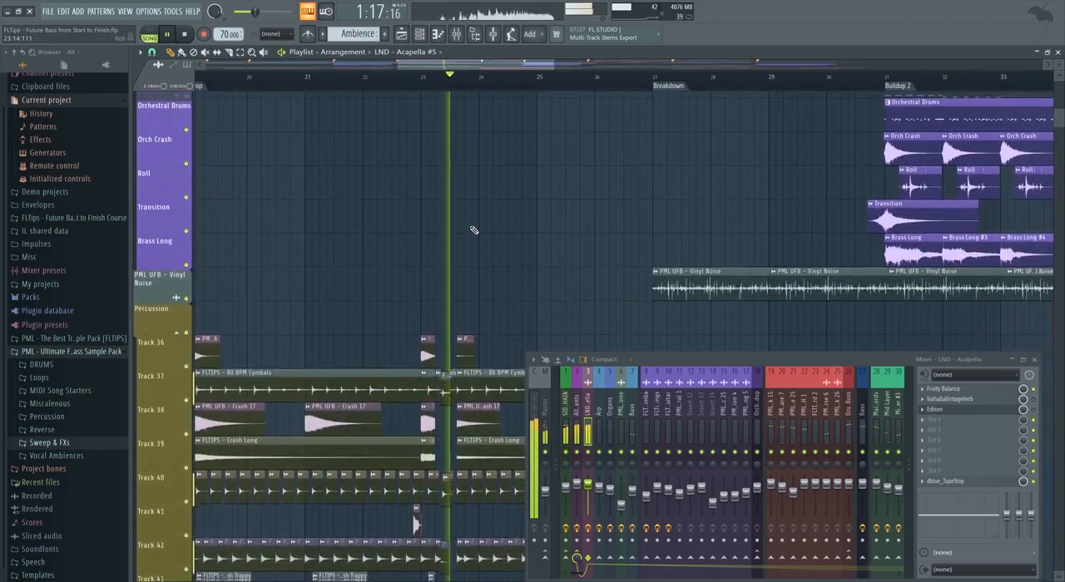
{"action": "scroll", "coordinate": [454, 250], "scroll_direction": "down", "scroll_amount": 4}
{"action": "scroll", "coordinate": [416, 283], "scroll_direction": "down", "scroll_amount": 3}
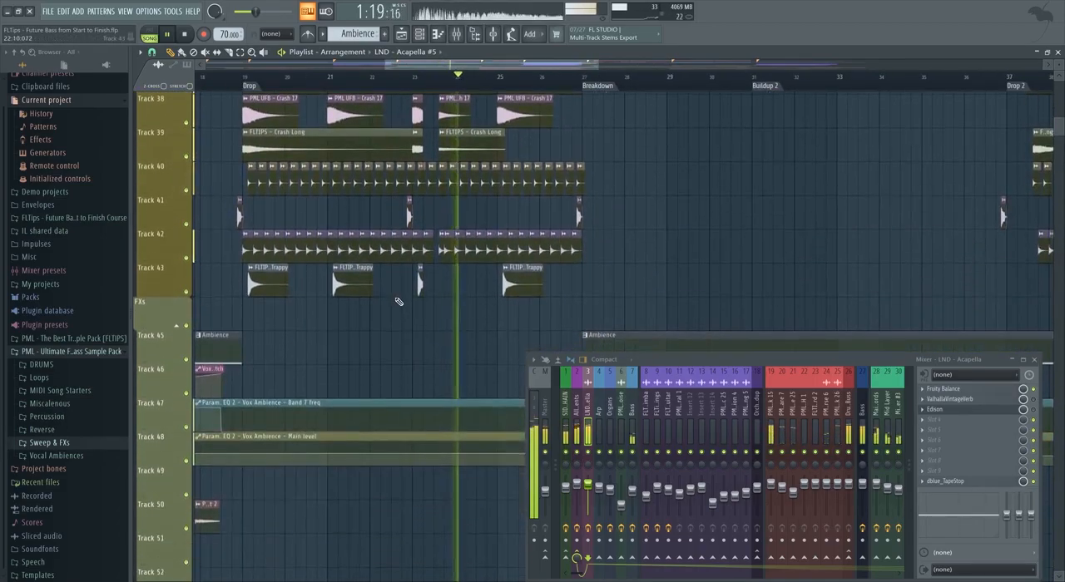
{"action": "scroll", "coordinate": [398, 300], "scroll_direction": "down", "scroll_amount": 7}
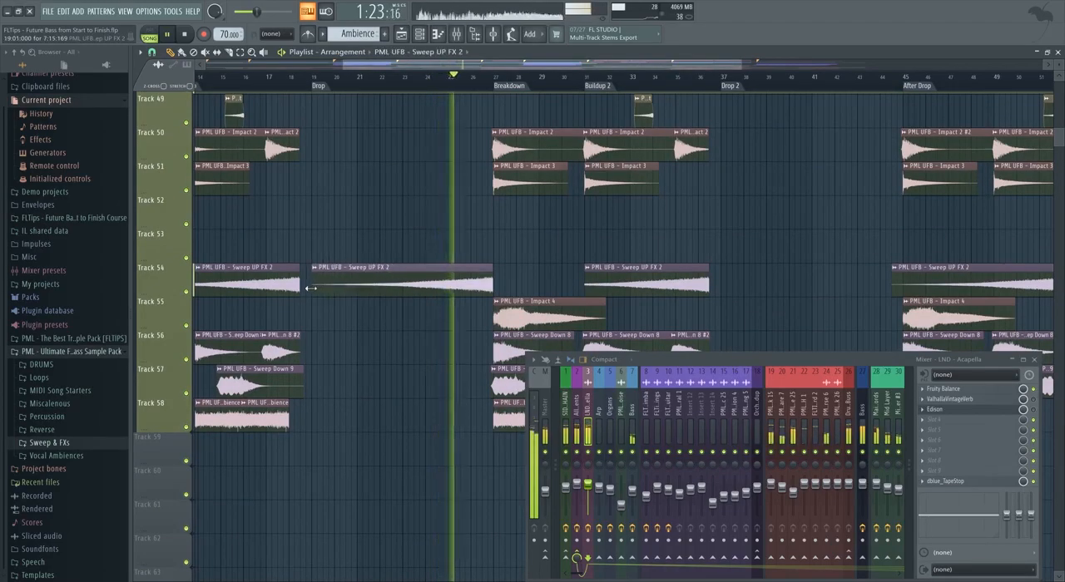
{"action": "scroll", "coordinate": [319, 288], "scroll_direction": "down", "scroll_amount": 1}
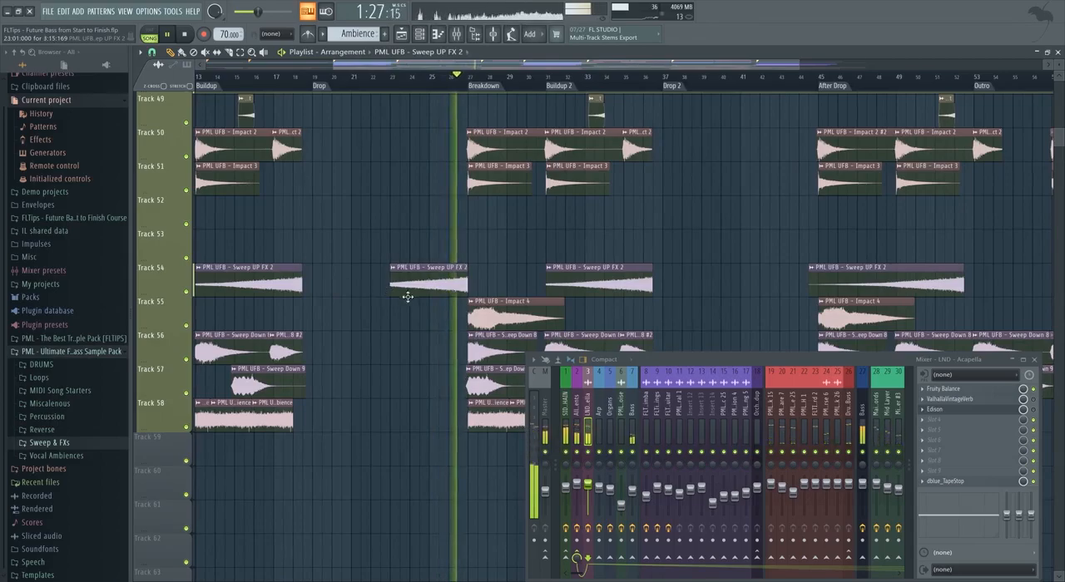
Examine the Breakdown and Buildup 2 from the FX tracks up to the Drums clip while they play.
{"action": "scroll", "coordinate": [409, 296], "scroll_direction": "up", "scroll_amount": 2}
{"action": "scroll", "coordinate": [400, 305], "scroll_direction": "up", "scroll_amount": 3}
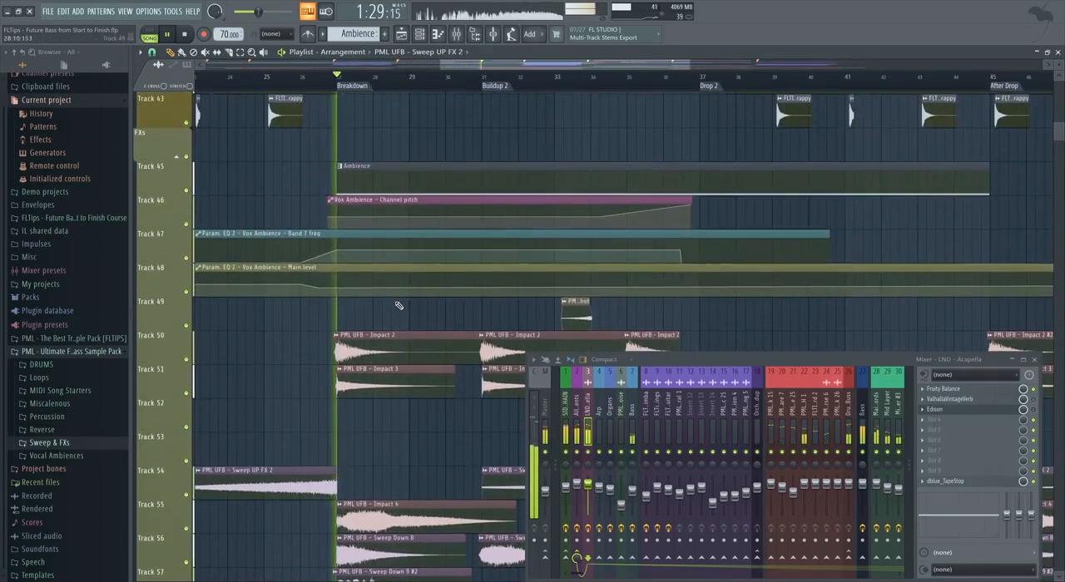
{"action": "scroll", "coordinate": [400, 309], "scroll_direction": "up", "scroll_amount": 5}
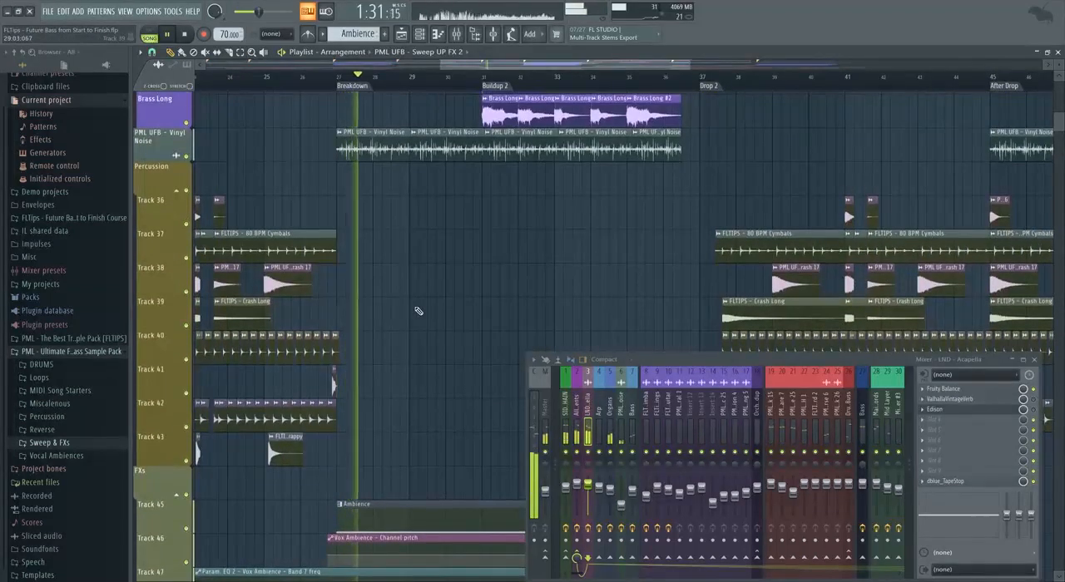
{"action": "scroll", "coordinate": [424, 311], "scroll_direction": "up", "scroll_amount": 3}
{"action": "scroll", "coordinate": [441, 304], "scroll_direction": "up", "scroll_amount": 10}
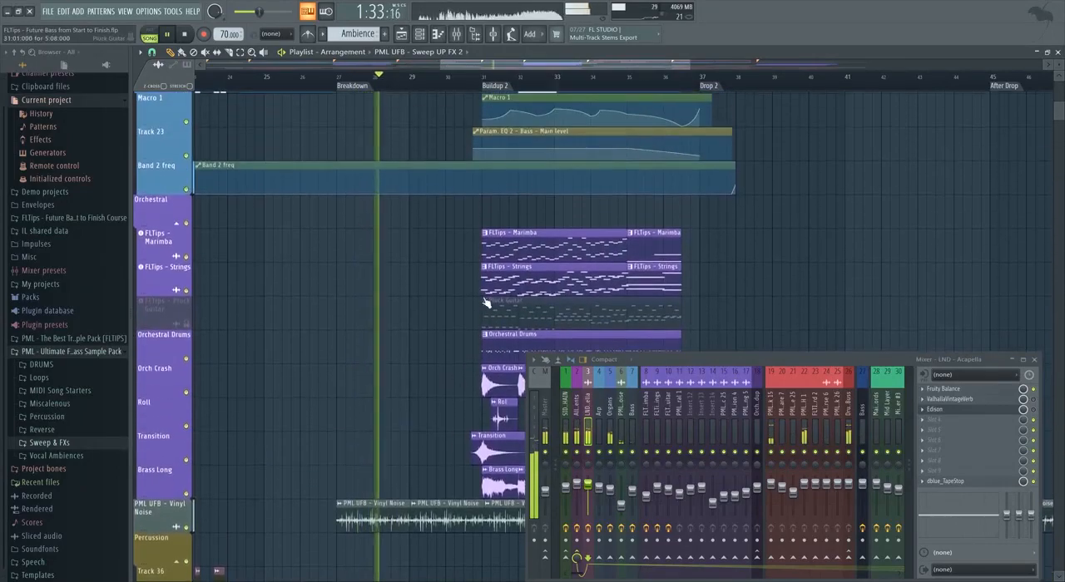
{"action": "scroll", "coordinate": [391, 275], "scroll_direction": "up", "scroll_amount": 6}
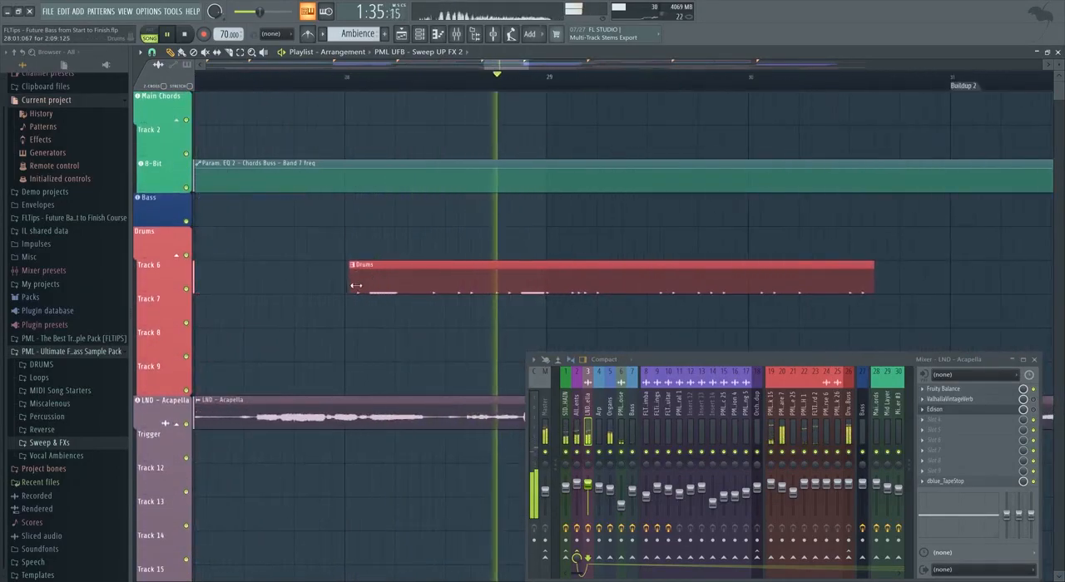
{"action": "scroll", "coordinate": [337, 288], "scroll_direction": "down", "scroll_amount": 5}
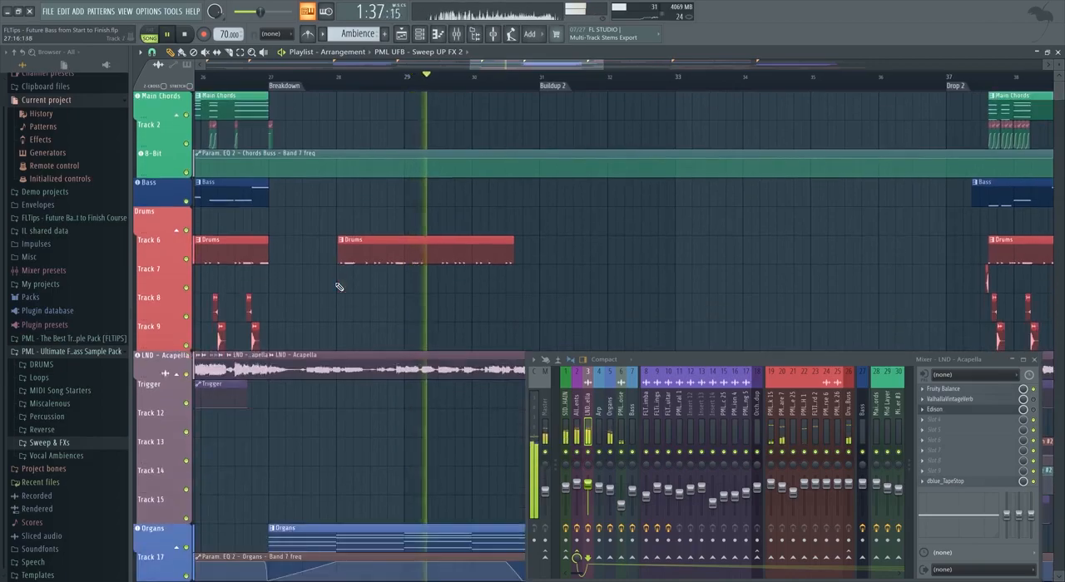
Examine the organs, arp, bass automation and orchestral tracks of Buildup 2 while it plays.
{"action": "scroll", "coordinate": [357, 291], "scroll_direction": "down", "scroll_amount": 3}
{"action": "scroll", "coordinate": [376, 297], "scroll_direction": "down", "scroll_amount": 3}
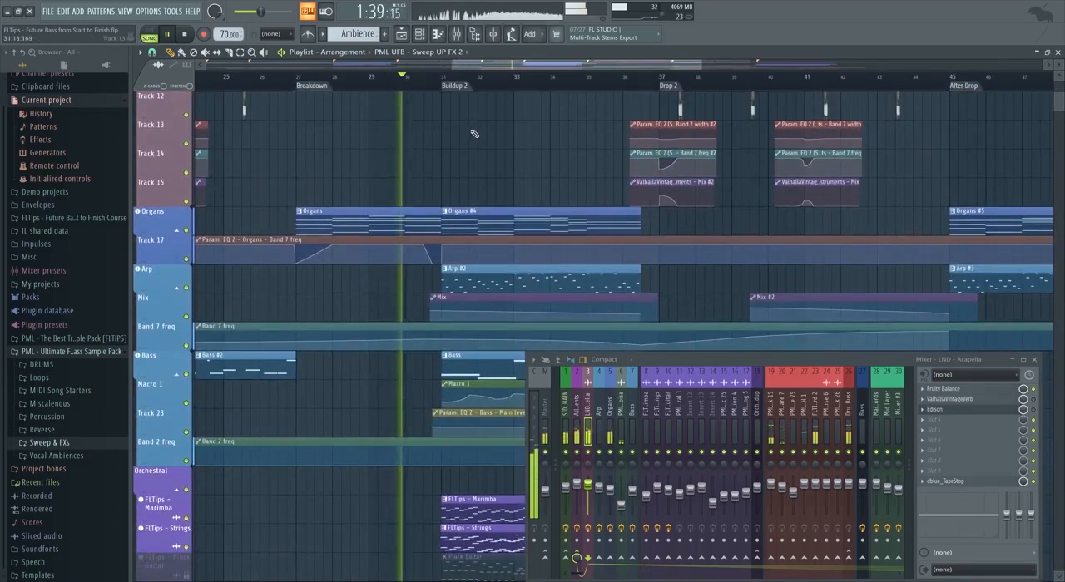
{"action": "left_click_drag", "start_coordinate": [496, 67], "coordinate": [550, 66]}
{"action": "scroll", "coordinate": [488, 198], "scroll_direction": "down", "scroll_amount": 2}
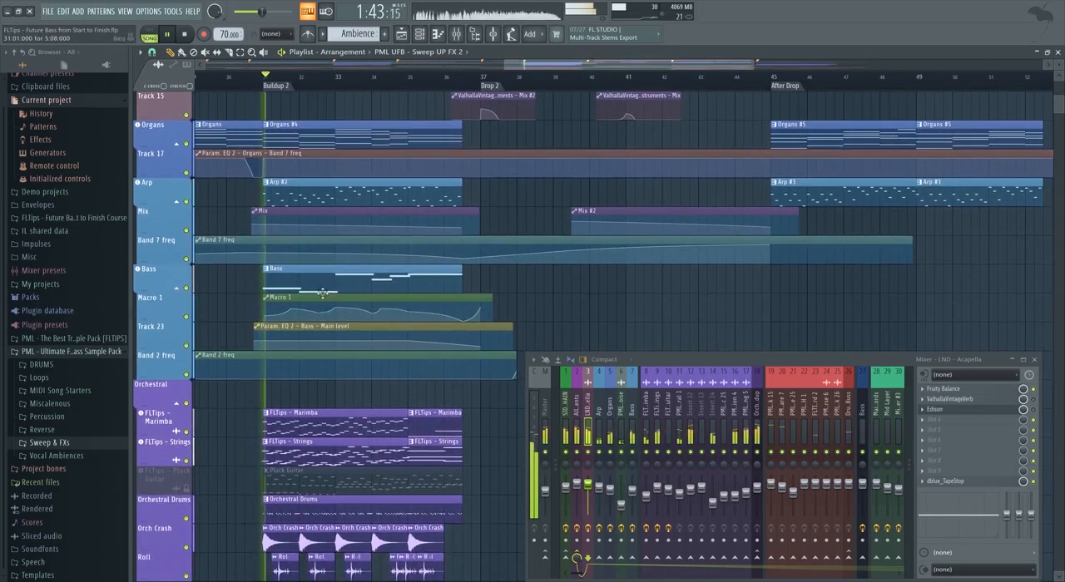
{"action": "scroll", "coordinate": [295, 367], "scroll_direction": "down", "scroll_amount": 1}
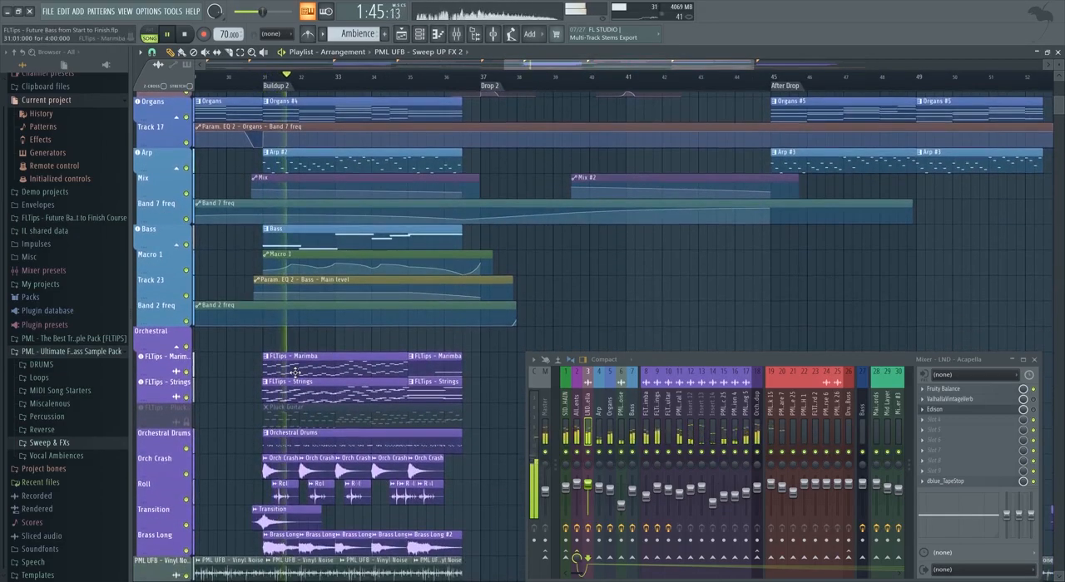
{"action": "scroll", "coordinate": [301, 370], "scroll_direction": "up", "scroll_amount": 1}
{"action": "scroll", "coordinate": [306, 372], "scroll_direction": "down", "scroll_amount": 1}
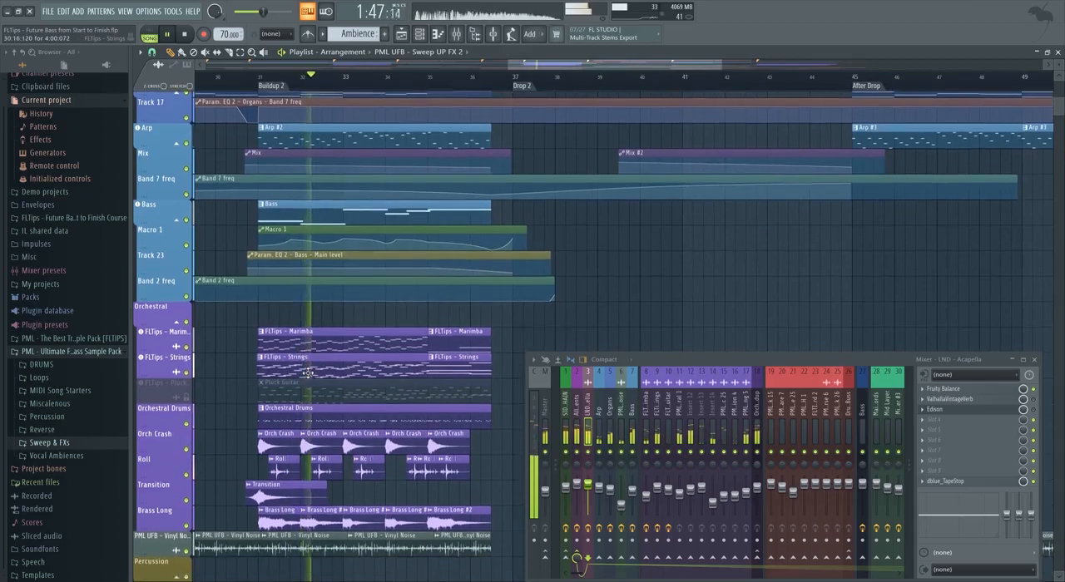
{"action": "scroll", "coordinate": [396, 404], "scroll_direction": "up", "scroll_amount": 1}
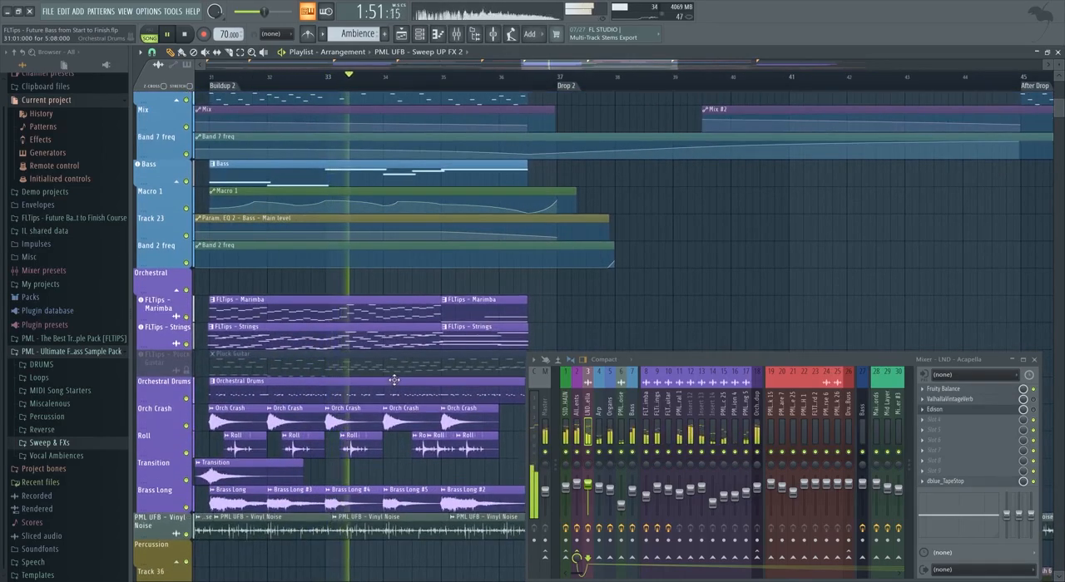
{"action": "scroll", "coordinate": [396, 385], "scroll_direction": "down", "scroll_amount": 4}
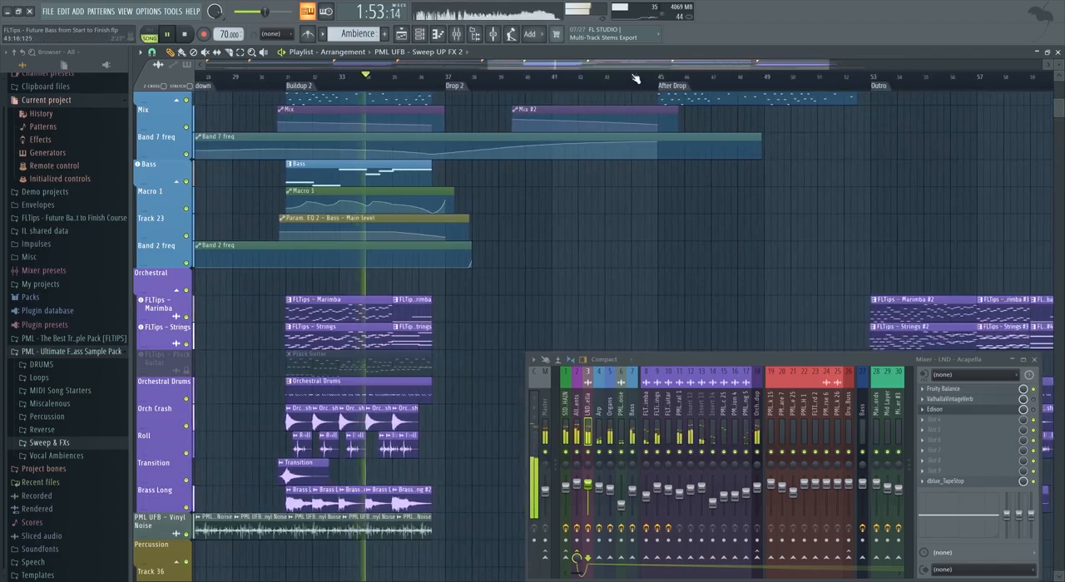
Examine the vinyl noise, percussion, impacts and sweeps at the end of Buildup 2 leading into Drop 2.
{"action": "scroll", "coordinate": [491, 279], "scroll_direction": "down", "scroll_amount": 5}
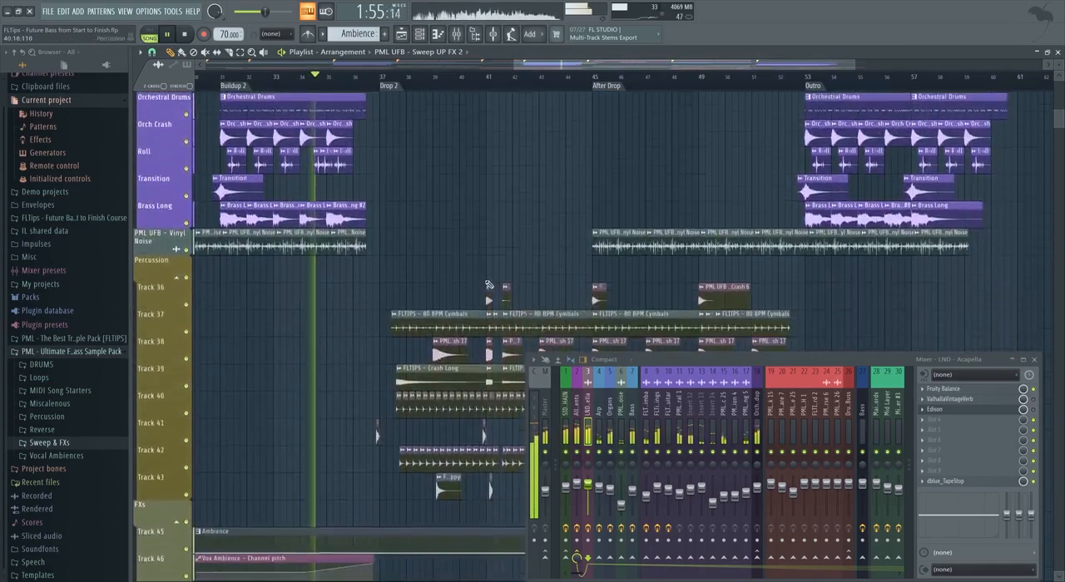
{"action": "scroll", "coordinate": [489, 284], "scroll_direction": "down", "scroll_amount": 3}
{"action": "scroll", "coordinate": [395, 314], "scroll_direction": "up", "scroll_amount": 3}
{"action": "scroll", "coordinate": [393, 315], "scroll_direction": "down", "scroll_amount": 1}
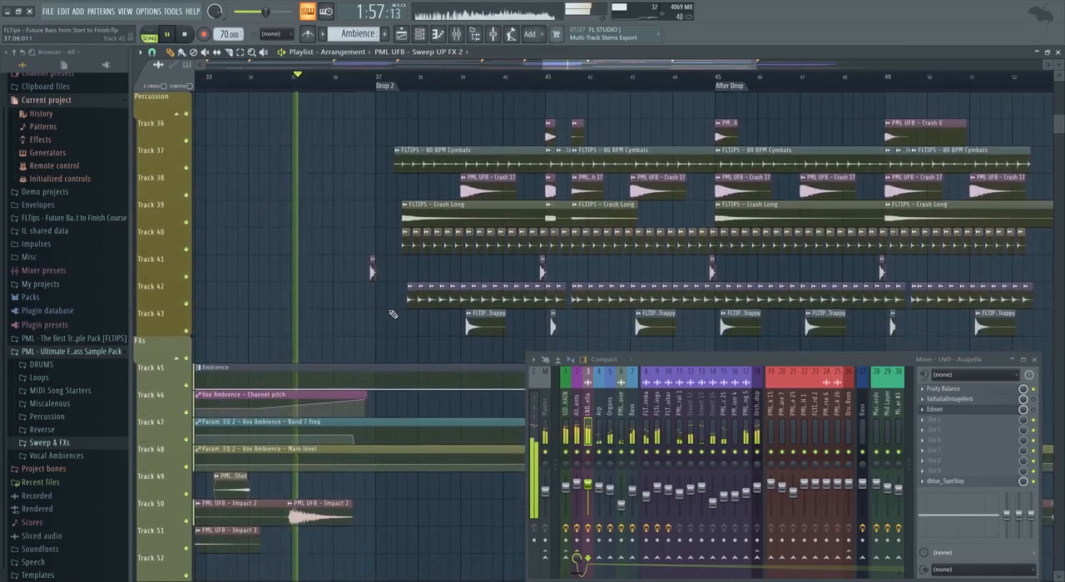
{"action": "scroll", "coordinate": [392, 315], "scroll_direction": "down", "scroll_amount": 6}
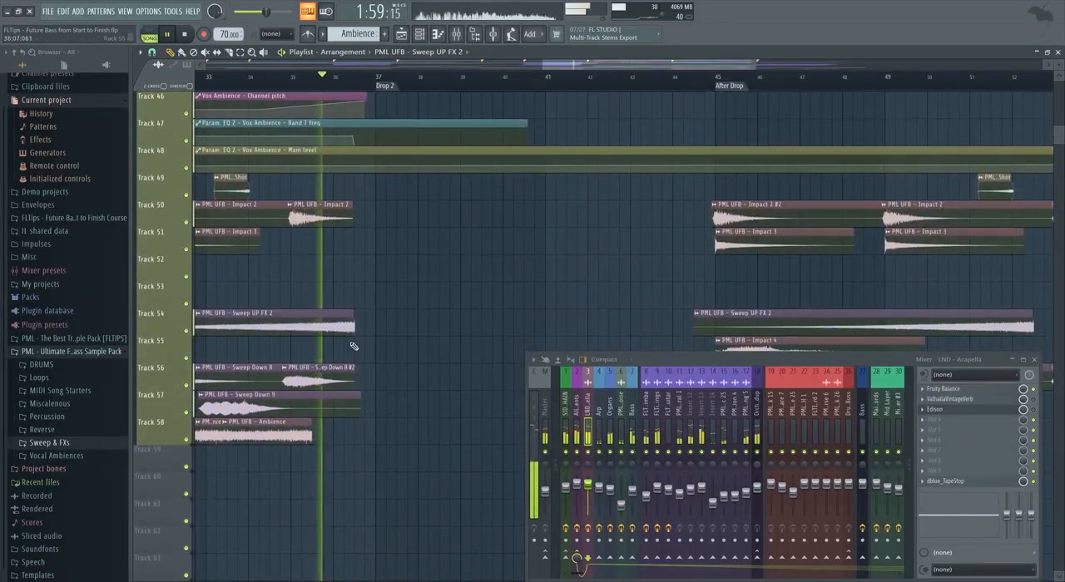
{"action": "scroll", "coordinate": [353, 346], "scroll_direction": "up", "scroll_amount": 3}
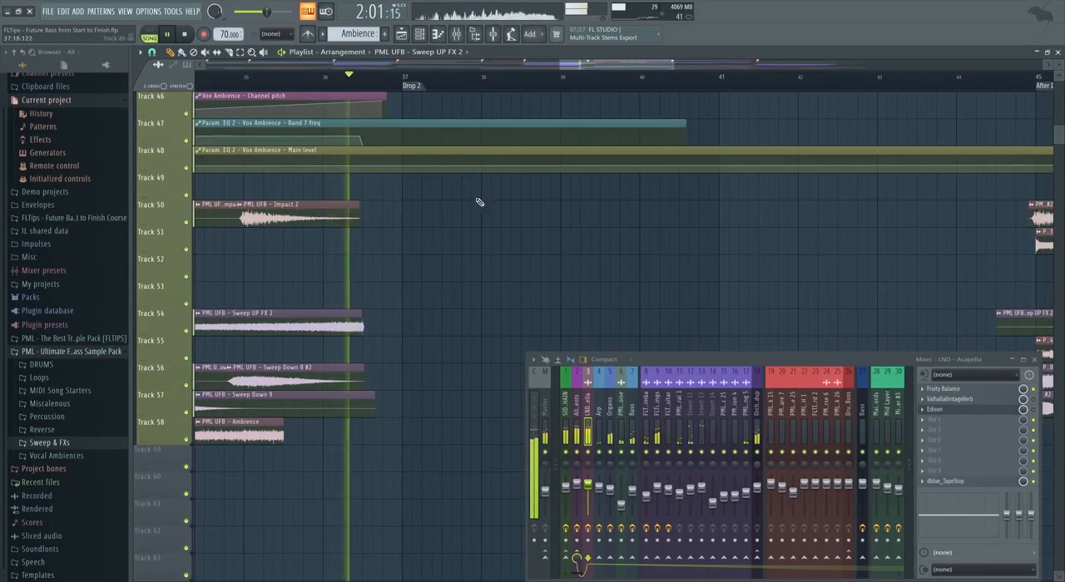
Play through the first half of Drop 2 and examine its chords, drums, chopped acapella, Trigger and All Instruments automation.
{"action": "scroll", "coordinate": [499, 322], "scroll_direction": "down", "scroll_amount": 2}
{"action": "scroll", "coordinate": [516, 321], "scroll_direction": "up", "scroll_amount": 15}
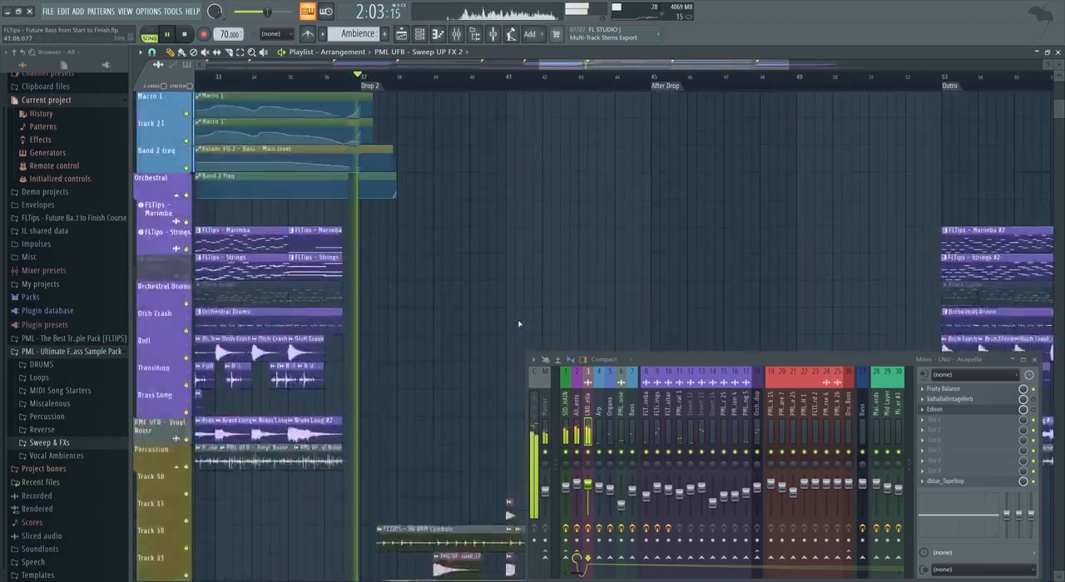
{"action": "scroll", "coordinate": [391, 327], "scroll_direction": "up", "scroll_amount": 2}
{"action": "scroll", "coordinate": [325, 333], "scroll_direction": "up", "scroll_amount": 4}
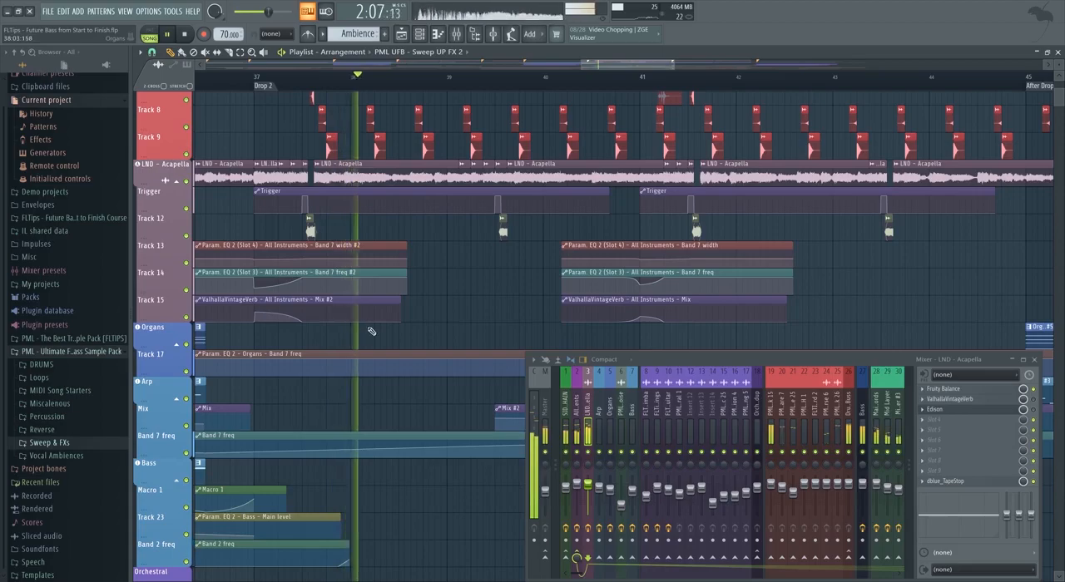
{"action": "scroll", "coordinate": [373, 319], "scroll_direction": "down", "scroll_amount": 1}
{"action": "scroll", "coordinate": [399, 341], "scroll_direction": "up", "scroll_amount": 4}
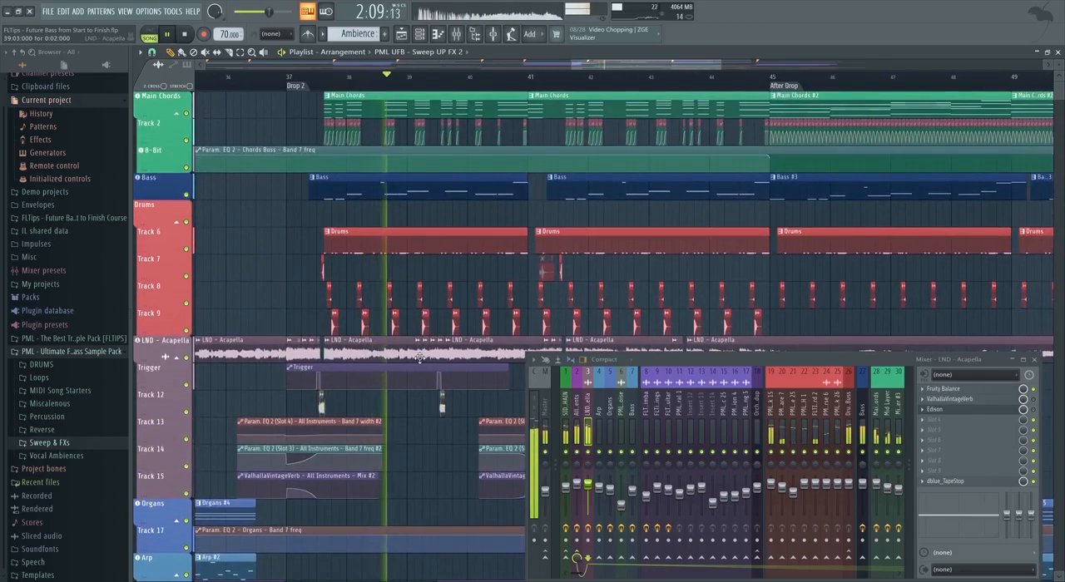
{"action": "scroll", "coordinate": [426, 354], "scroll_direction": "up", "scroll_amount": 2}
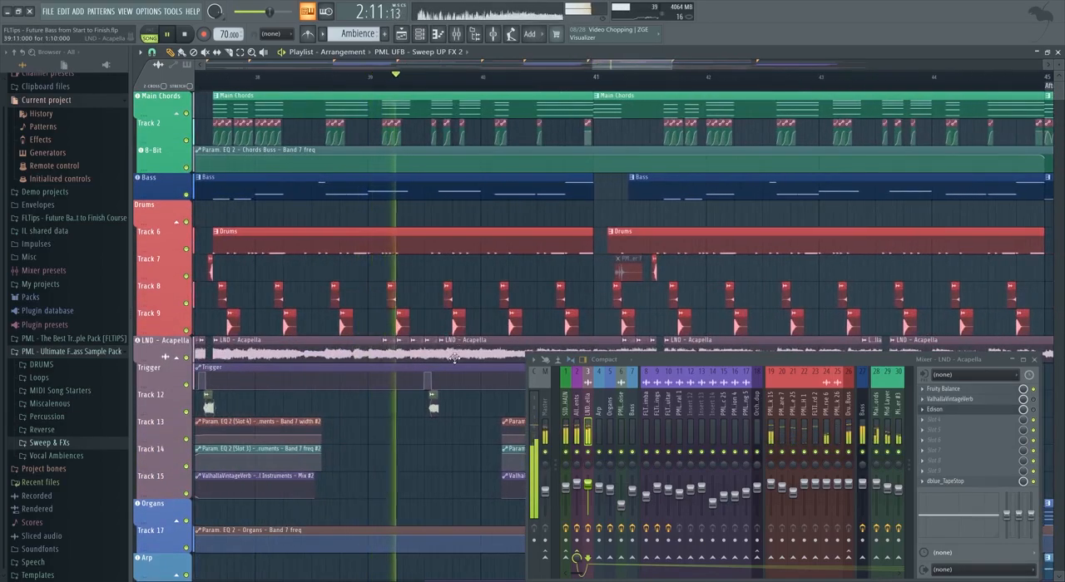
{"action": "scroll", "coordinate": [344, 374], "scroll_direction": "down", "scroll_amount": 3}
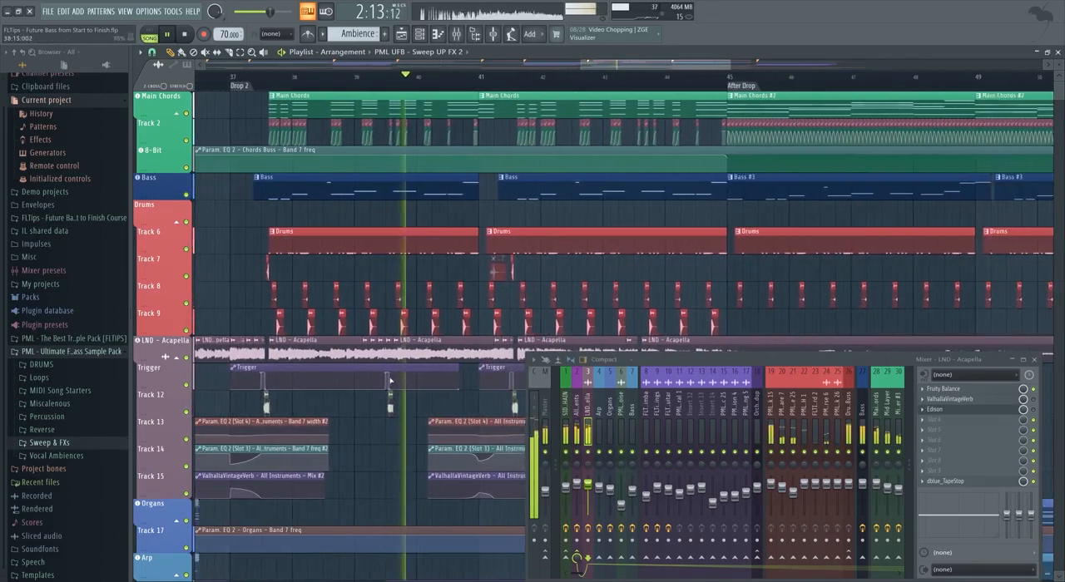
{"action": "scroll", "coordinate": [483, 241], "scroll_direction": "up", "scroll_amount": 1}
{"action": "scroll", "coordinate": [643, 88], "scroll_direction": "up", "scroll_amount": 3}
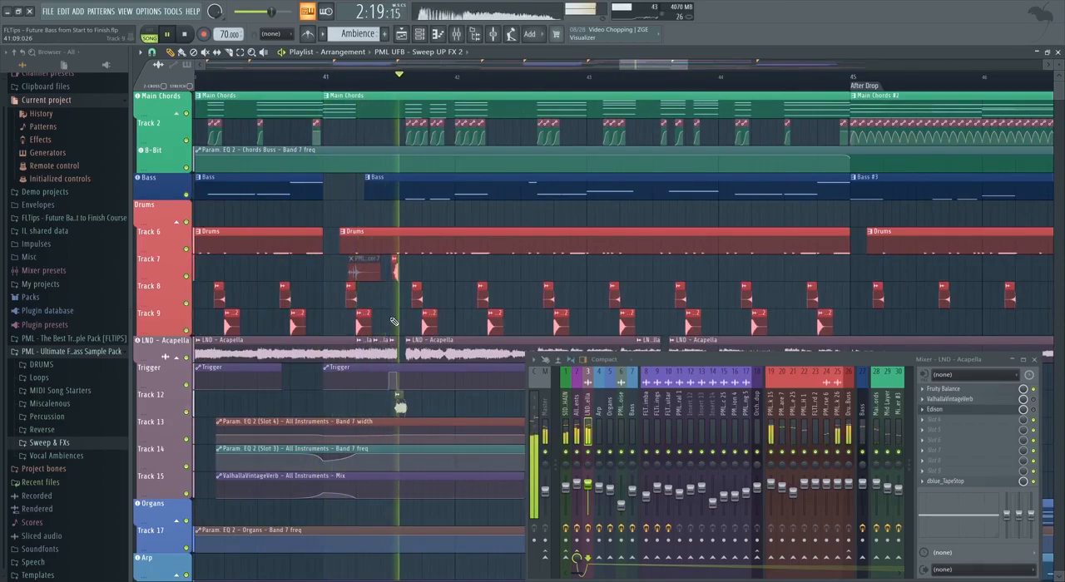
Examine the acapella chops, Trigger automation and drums in the second half of Drop 2 up to the After Drop.
{"action": "scroll", "coordinate": [355, 323], "scroll_direction": "down", "scroll_amount": 3}
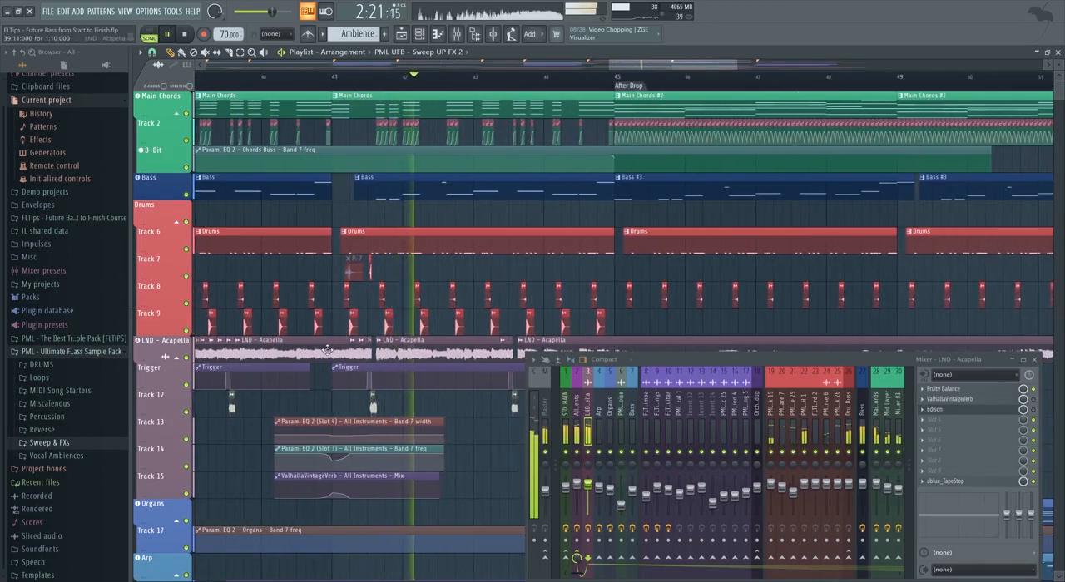
{"action": "scroll", "coordinate": [337, 358], "scroll_direction": "down", "scroll_amount": 3}
{"action": "scroll", "coordinate": [467, 360], "scroll_direction": "up", "scroll_amount": 4}
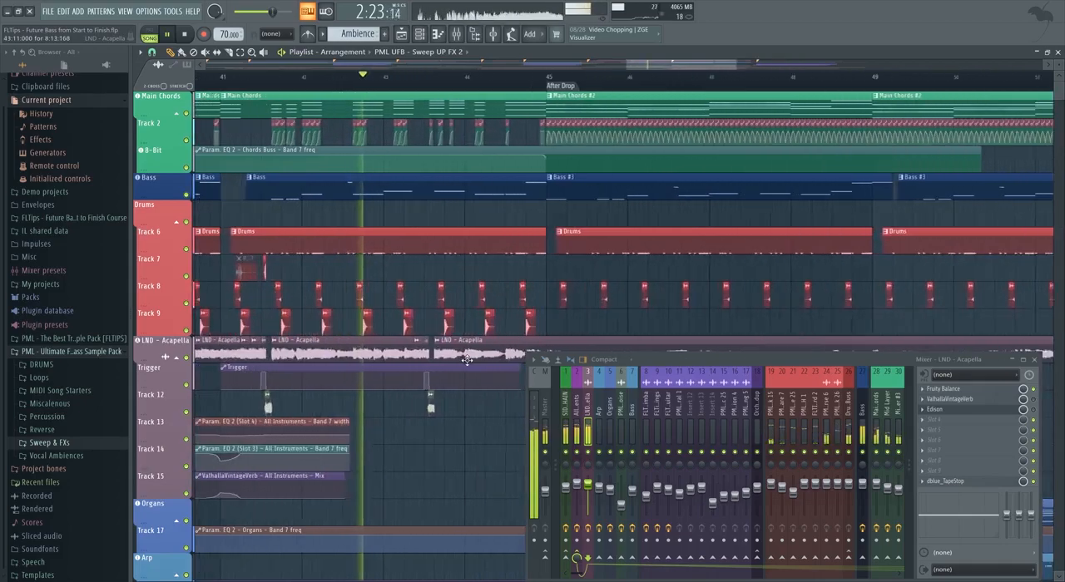
{"action": "scroll", "coordinate": [467, 360], "scroll_direction": "up", "scroll_amount": 1}
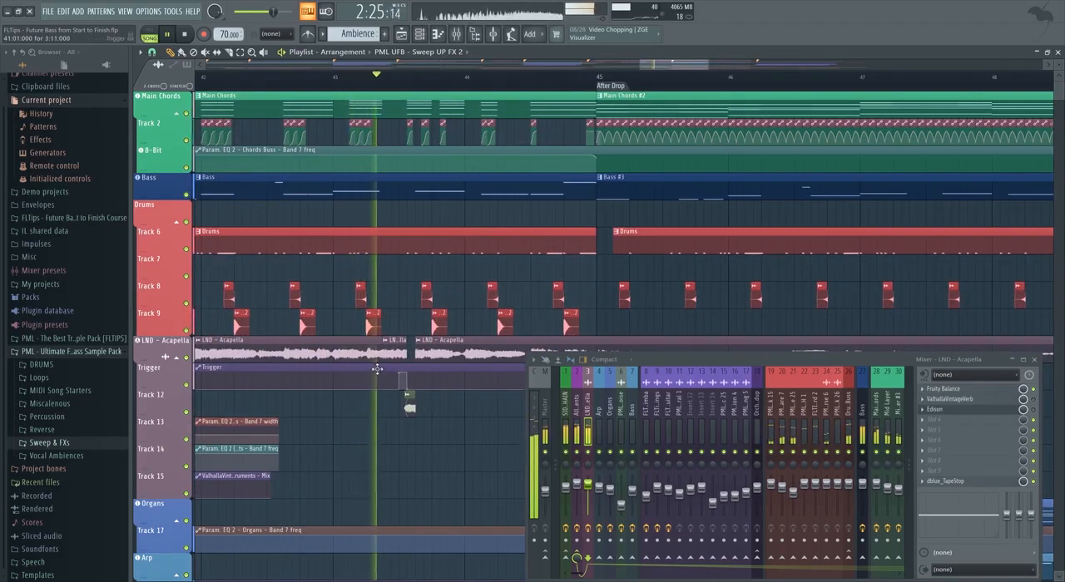
{"action": "scroll", "coordinate": [382, 375], "scroll_direction": "down", "scroll_amount": 4}
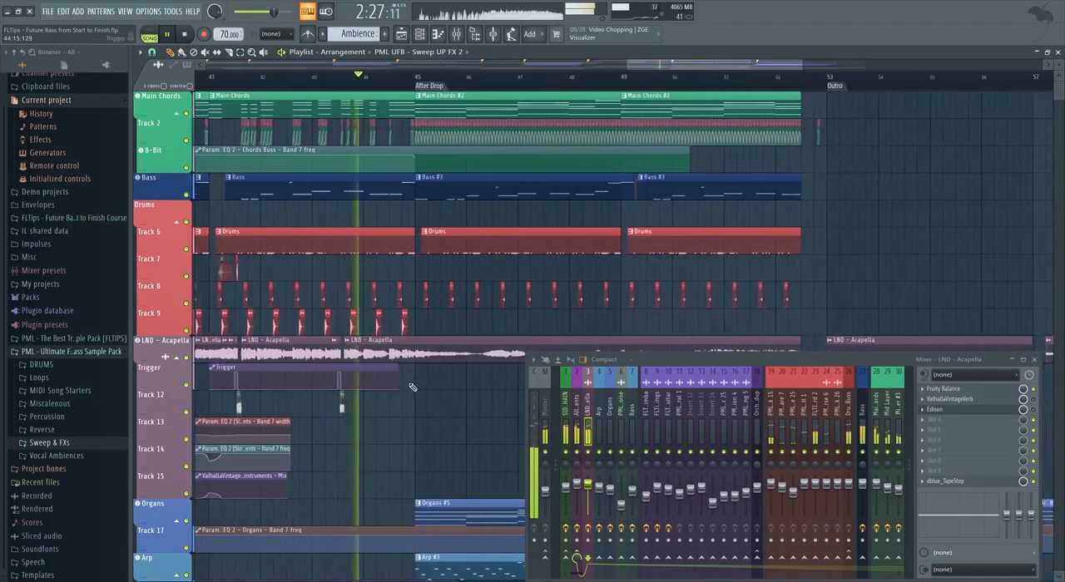
{"action": "scroll", "coordinate": [412, 387], "scroll_direction": "up", "scroll_amount": 3}
{"action": "scroll", "coordinate": [391, 386], "scroll_direction": "down", "scroll_amount": 3}
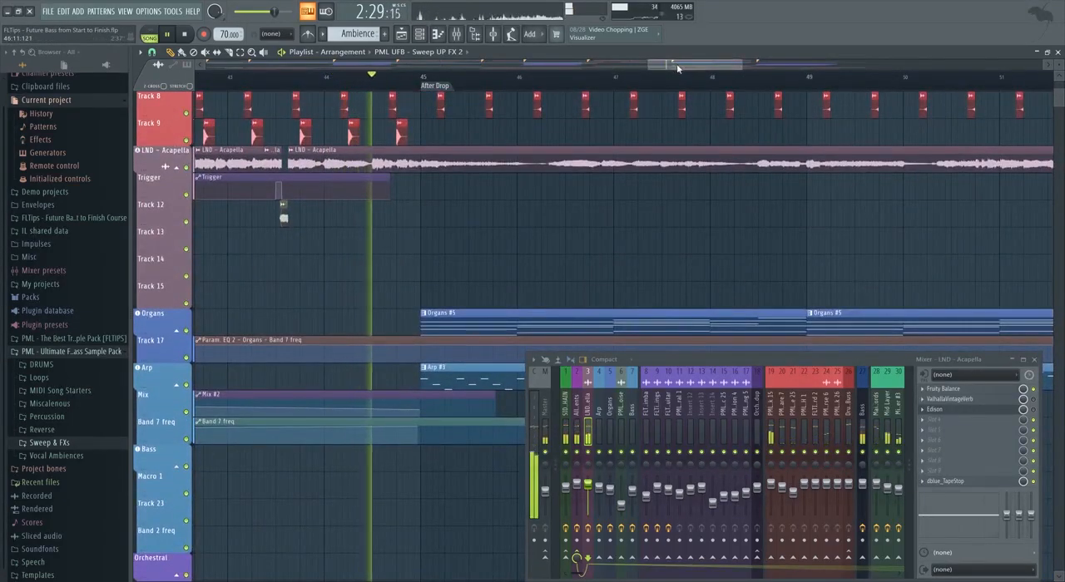
Examine the vinyl noise, percussion, impact and sweep tracks of the After Drop during playback.
{"action": "scroll", "coordinate": [341, 291], "scroll_direction": "down", "scroll_amount": 5}
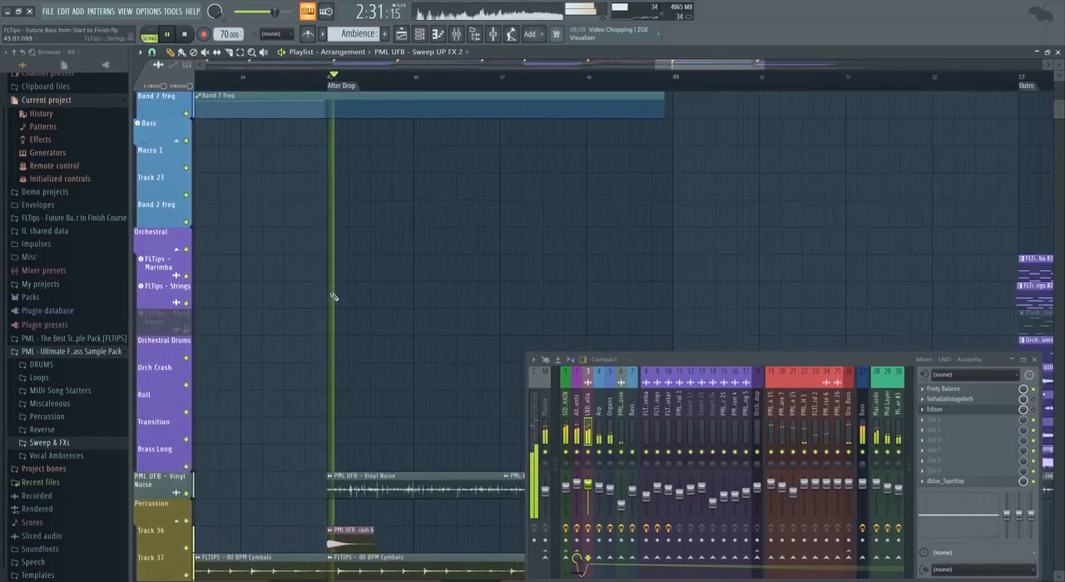
{"action": "scroll", "coordinate": [331, 300], "scroll_direction": "down", "scroll_amount": 3}
{"action": "scroll", "coordinate": [324, 329], "scroll_direction": "down", "scroll_amount": 5}
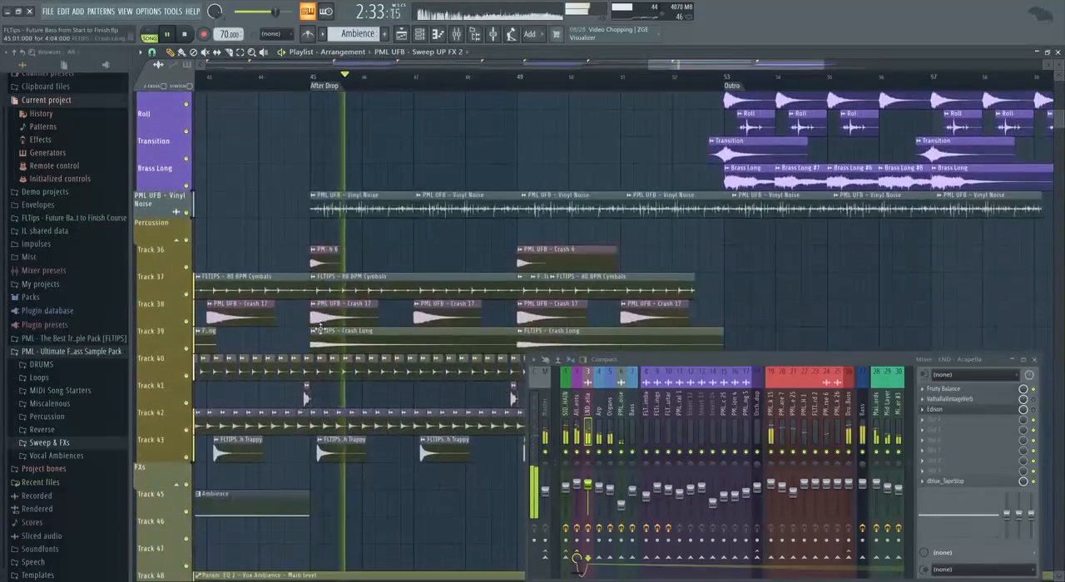
{"action": "scroll", "coordinate": [318, 330], "scroll_direction": "down", "scroll_amount": 4}
{"action": "scroll", "coordinate": [464, 387], "scroll_direction": "up", "scroll_amount": 3}
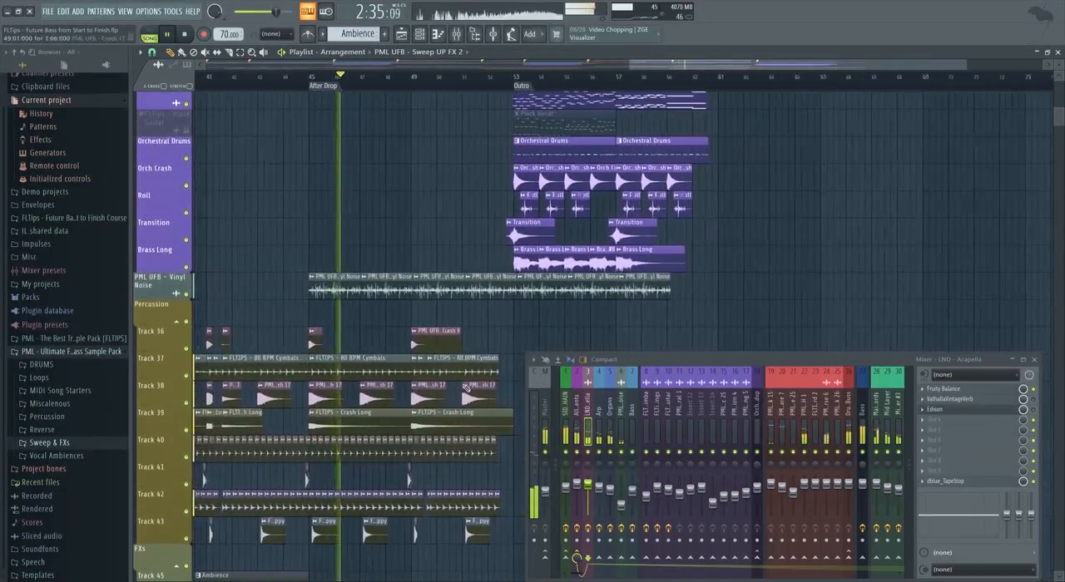
{"action": "scroll", "coordinate": [464, 386], "scroll_direction": "up", "scroll_amount": 2}
{"action": "scroll", "coordinate": [399, 384], "scroll_direction": "down", "scroll_amount": 6}
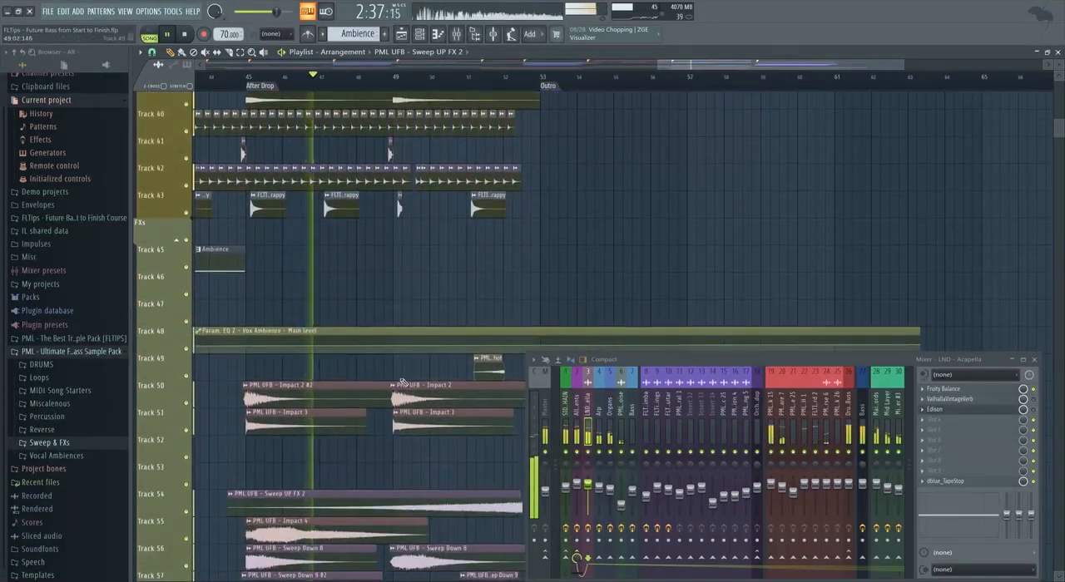
{"action": "scroll", "coordinate": [401, 383], "scroll_direction": "down", "scroll_amount": 3}
{"action": "scroll", "coordinate": [401, 384], "scroll_direction": "down", "scroll_amount": 2}
Examine the After Drop's main chords, bass, drums, acapella, organs and arp up to the Outro.
{"action": "scroll", "coordinate": [421, 371], "scroll_direction": "up", "scroll_amount": 10}
{"action": "scroll", "coordinate": [420, 370], "scroll_direction": "up", "scroll_amount": 5}
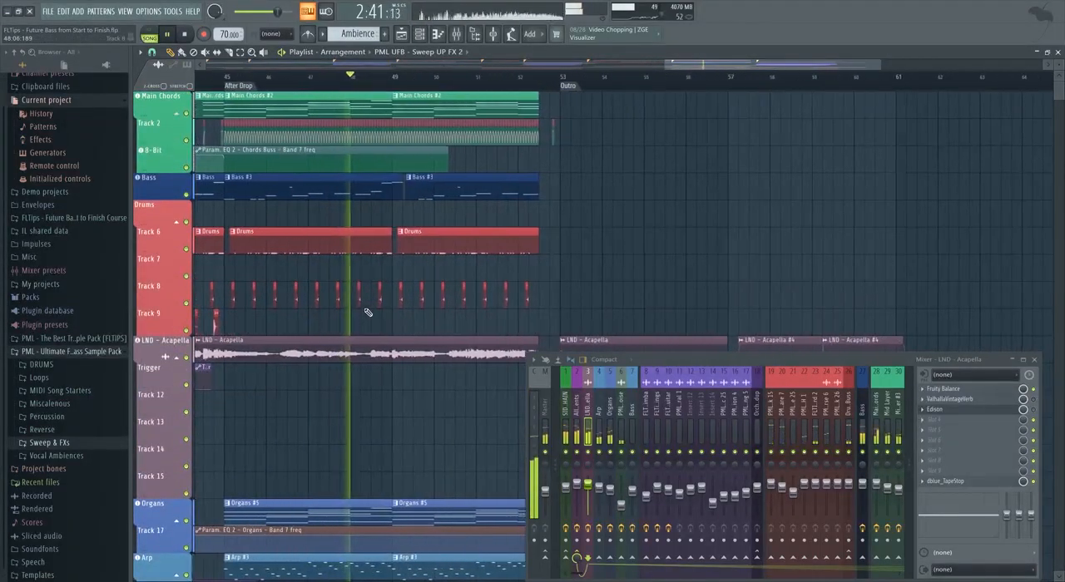
{"action": "scroll", "coordinate": [369, 309], "scroll_direction": "up", "scroll_amount": 2}
{"action": "scroll", "coordinate": [356, 274], "scroll_direction": "down", "scroll_amount": 5}
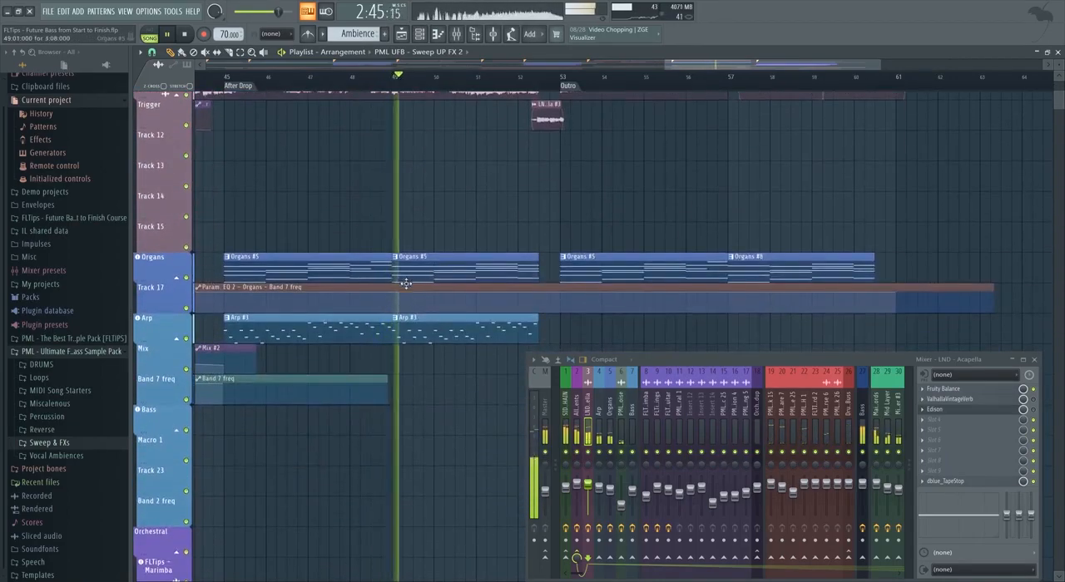
{"action": "scroll", "coordinate": [407, 283], "scroll_direction": "up", "scroll_amount": 6}
{"action": "scroll", "coordinate": [395, 255], "scroll_direction": "up", "scroll_amount": 1}
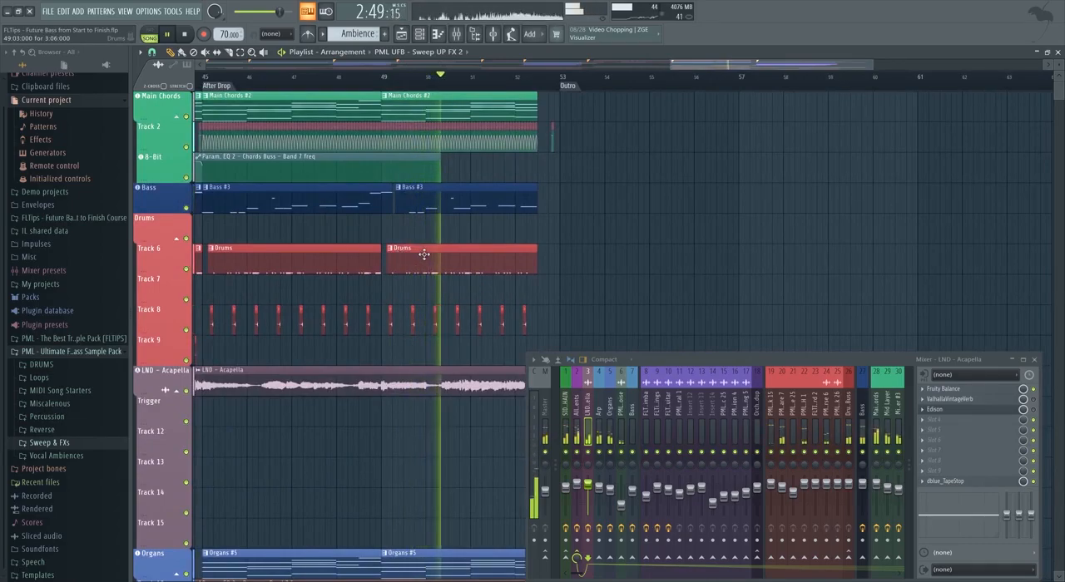
{"action": "scroll", "coordinate": [398, 258], "scroll_direction": "down", "scroll_amount": 4}
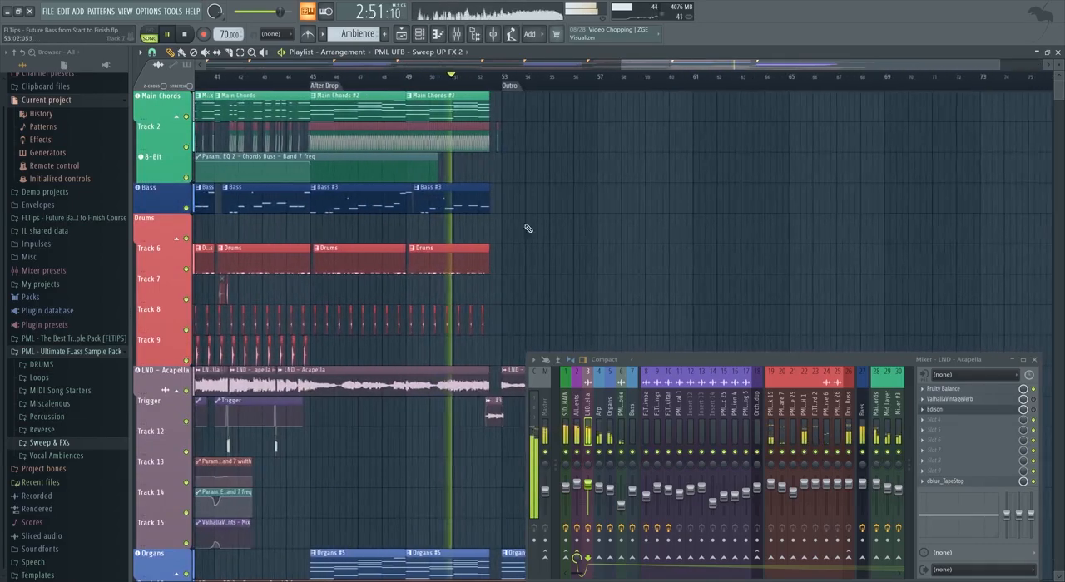
{"action": "scroll", "coordinate": [521, 242], "scroll_direction": "down", "scroll_amount": 3}
{"action": "scroll", "coordinate": [627, 274], "scroll_direction": "up", "scroll_amount": 2}
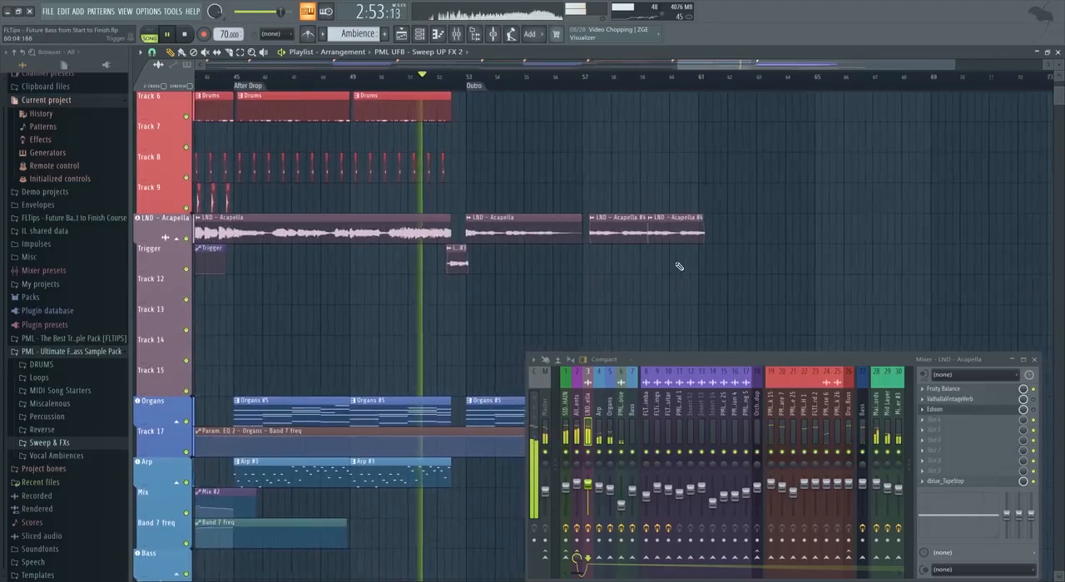
{"action": "scroll", "coordinate": [443, 282], "scroll_direction": "up", "scroll_amount": 1}
{"action": "scroll", "coordinate": [443, 282], "scroll_direction": "down", "scroll_amount": 3}
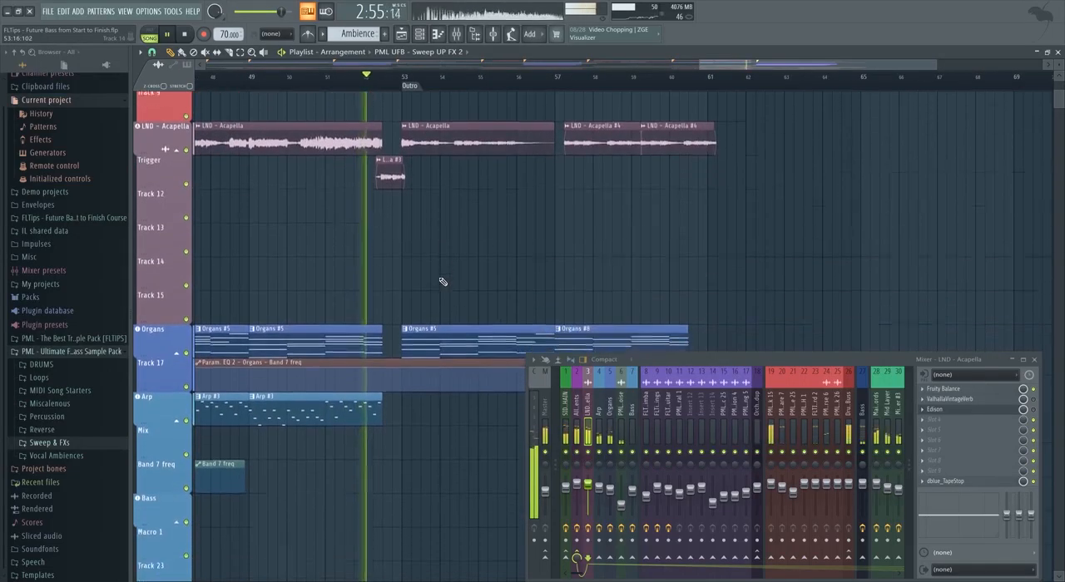
Examine the first half of the Outro during playback, covering organs, marimba, strings, orchestral drums, brass and vinyl noise.
{"action": "scroll", "coordinate": [535, 313], "scroll_direction": "down", "scroll_amount": 1}
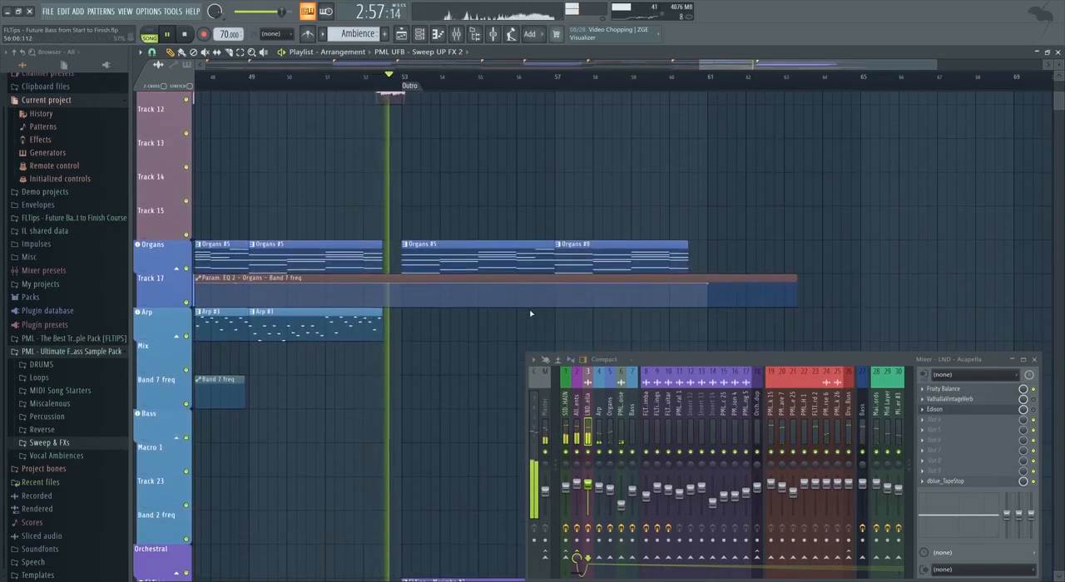
{"action": "scroll", "coordinate": [576, 306], "scroll_direction": "up", "scroll_amount": 2}
{"action": "scroll", "coordinate": [544, 303], "scroll_direction": "down", "scroll_amount": 5}
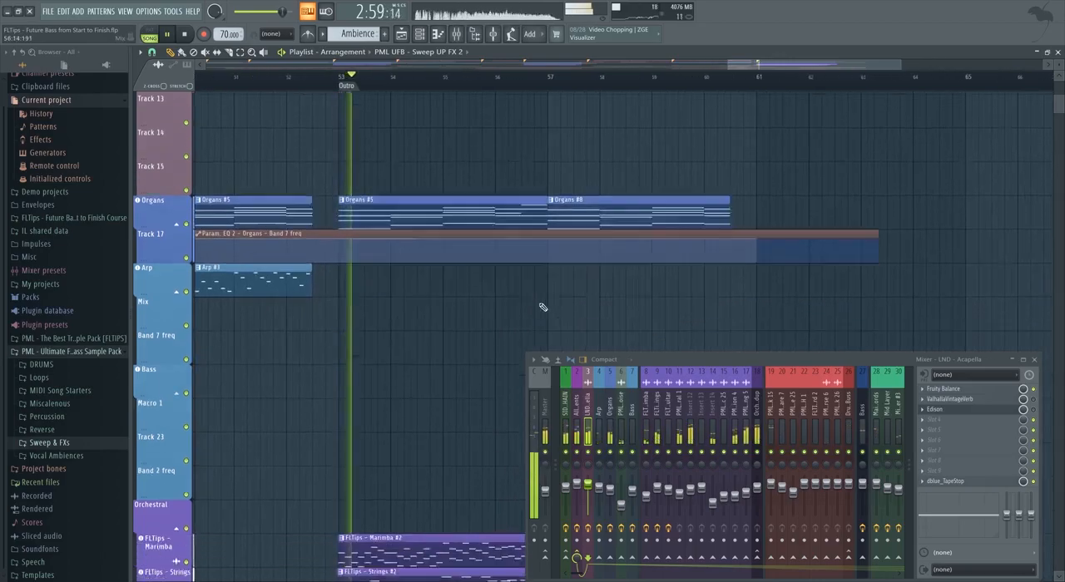
{"action": "scroll", "coordinate": [528, 303], "scroll_direction": "down", "scroll_amount": 8}
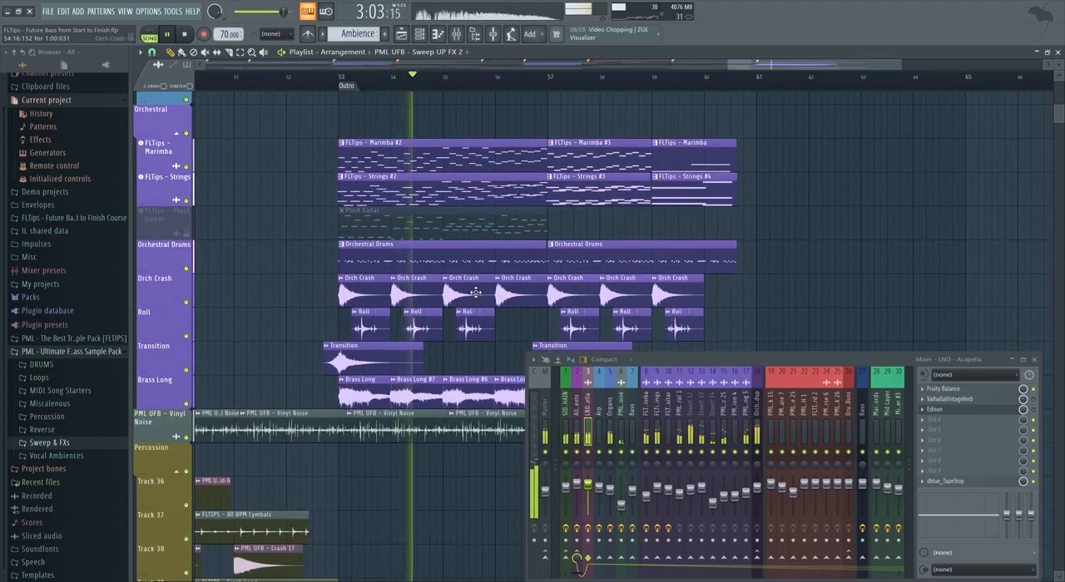
{"action": "scroll", "coordinate": [472, 292], "scroll_direction": "down", "scroll_amount": 10}
{"action": "scroll", "coordinate": [470, 293], "scroll_direction": "down", "scroll_amount": 1}
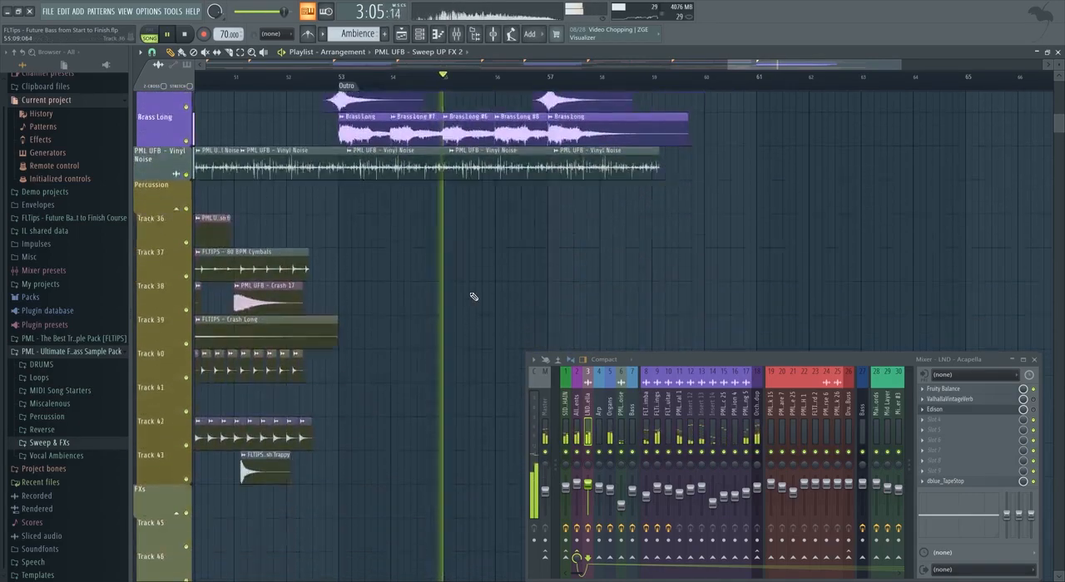
{"action": "scroll", "coordinate": [470, 296], "scroll_direction": "down", "scroll_amount": 2}
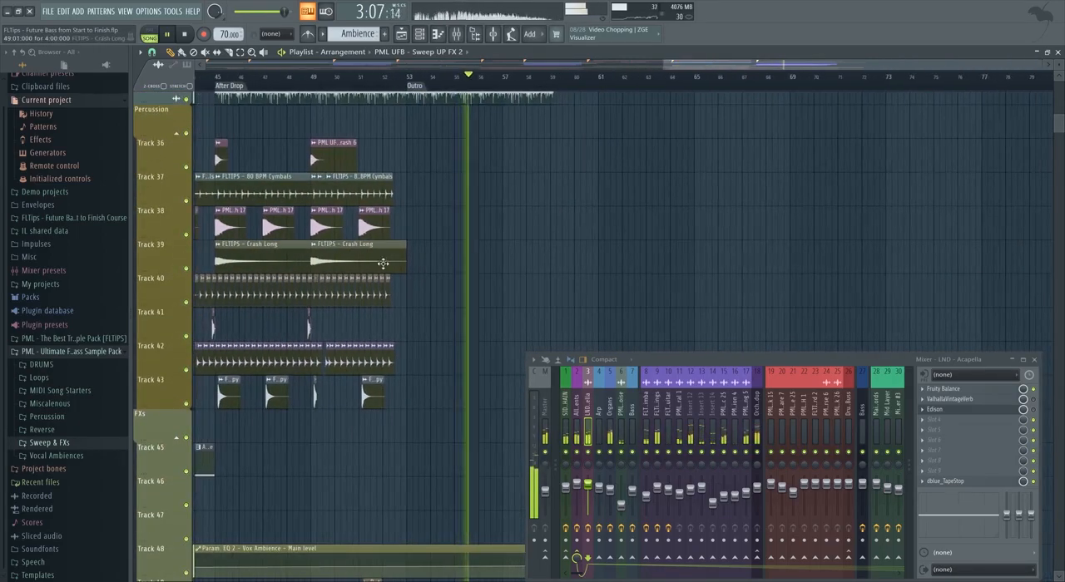
Examine the orchestral clips around bar 57 and the second half of the Outro during playback.
{"action": "scroll", "coordinate": [487, 300], "scroll_direction": "up", "scroll_amount": 10}
{"action": "scroll", "coordinate": [498, 304], "scroll_direction": "up", "scroll_amount": 5}
{"action": "scroll", "coordinate": [499, 310], "scroll_direction": "up", "scroll_amount": 1}
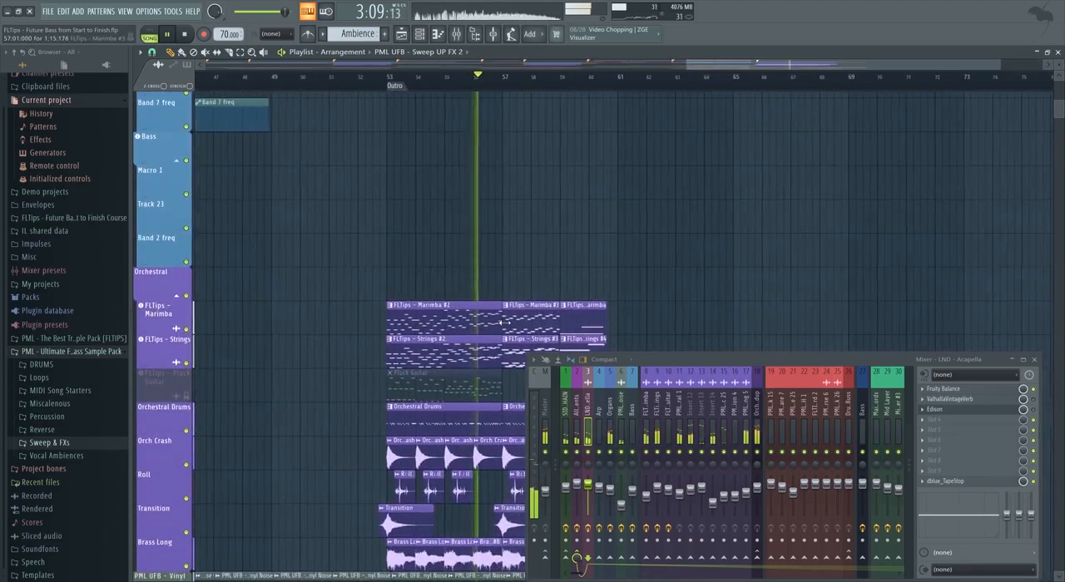
{"action": "scroll", "coordinate": [502, 320], "scroll_direction": "down", "scroll_amount": 6}
{"action": "scroll", "coordinate": [643, 280], "scroll_direction": "up", "scroll_amount": 2}
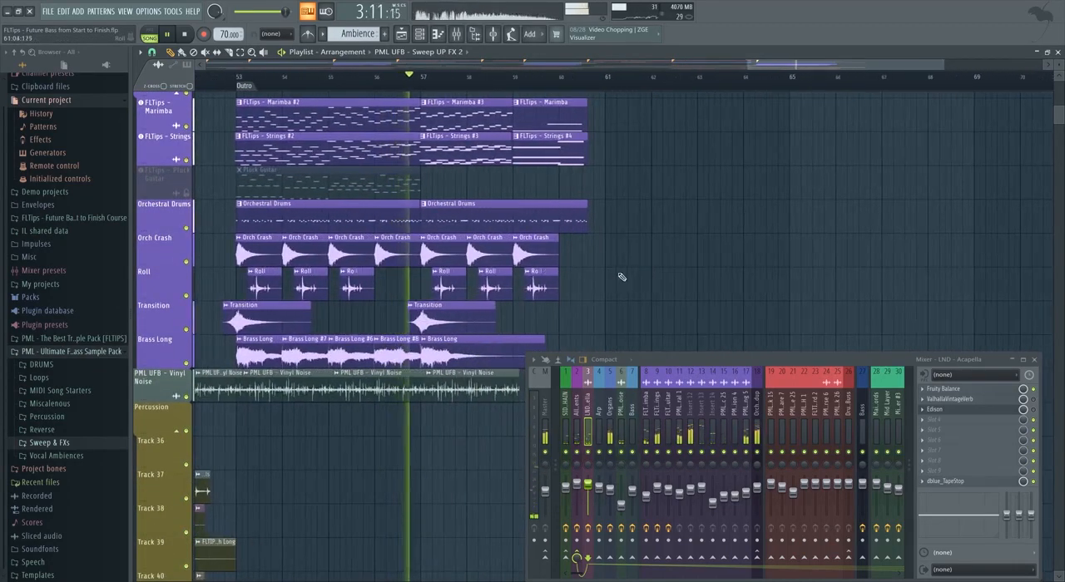
{"action": "scroll", "coordinate": [589, 303], "scroll_direction": "up", "scroll_amount": 2}
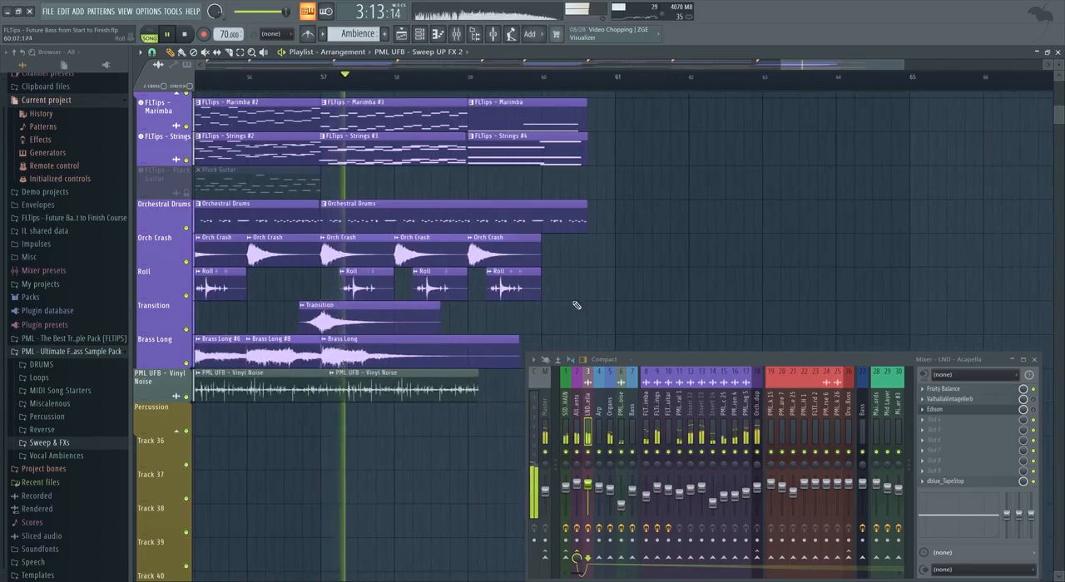
{"action": "scroll", "coordinate": [581, 307], "scroll_direction": "up", "scroll_amount": 1}
{"action": "scroll", "coordinate": [469, 321], "scroll_direction": "up", "scroll_amount": 20}
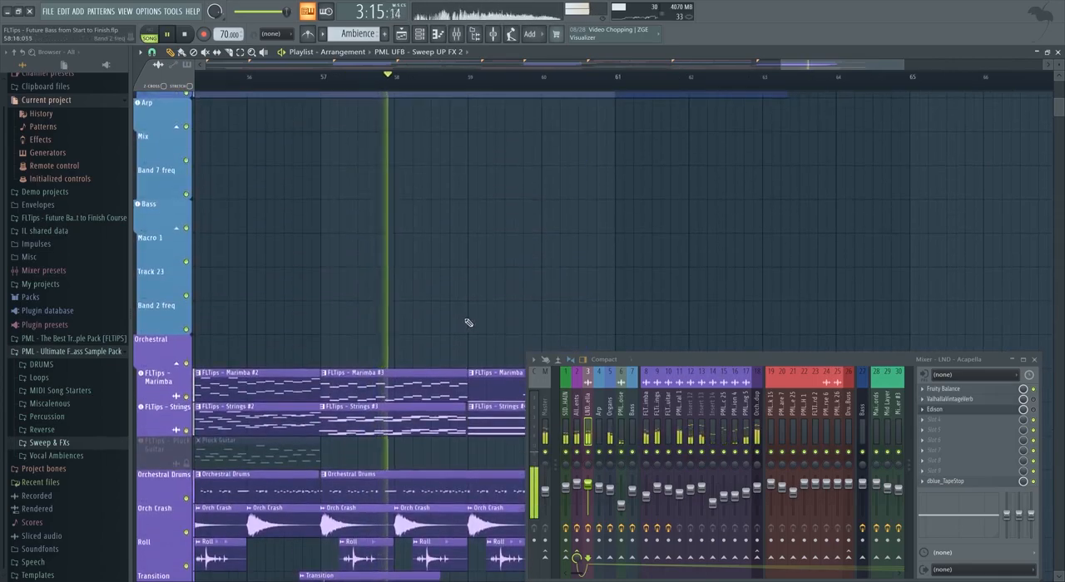
Extend the start of the first LND - Acapella #4 clip in the Outro slightly earlier.
{"action": "scroll", "coordinate": [441, 367], "scroll_direction": "down", "scroll_amount": 4}
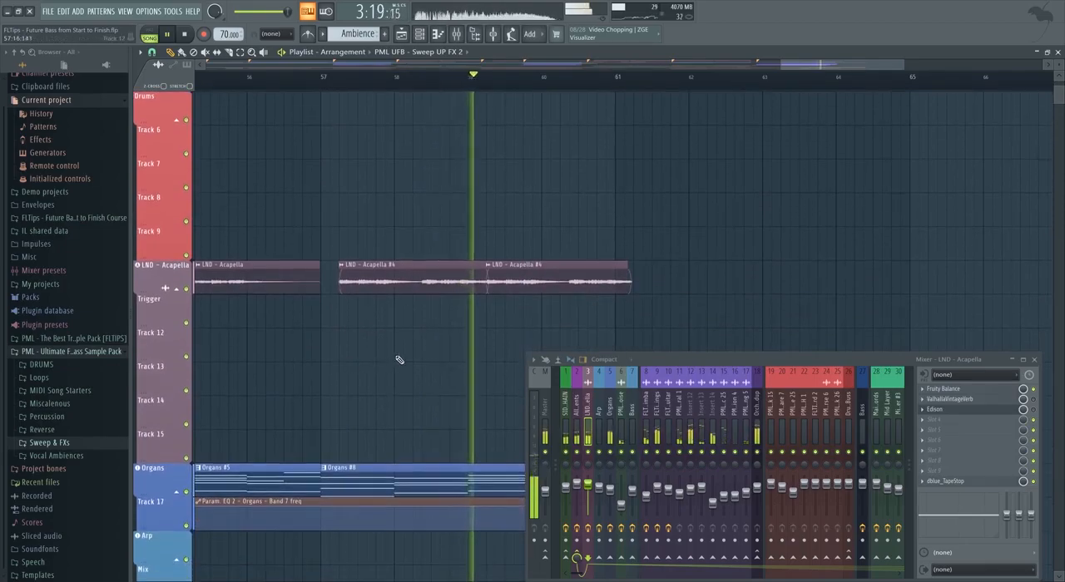
{"action": "mouse_move", "coordinate": [342, 288]}
{"action": "left_mouse_down"}
{"action": "mouse_move", "coordinate": [368, 288]}
{"action": "mouse_move", "coordinate": [334, 296]}
{"action": "left_mouse_up"}
{"action": "scroll", "coordinate": [350, 314], "scroll_direction": "down", "scroll_amount": 4}
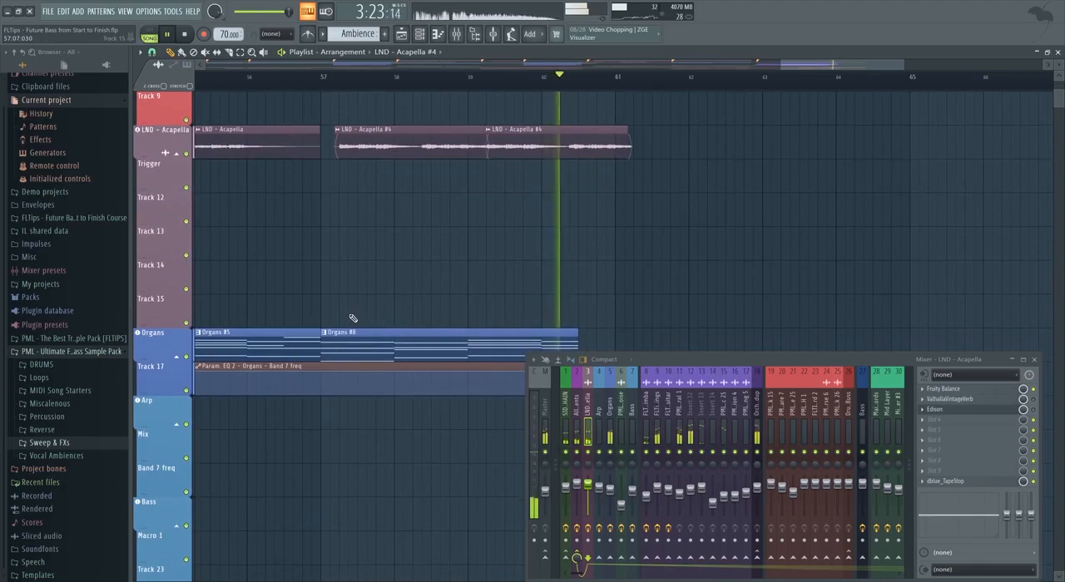
{"action": "scroll", "coordinate": [349, 316], "scroll_direction": "down", "scroll_amount": 2}
{"action": "scroll", "coordinate": [516, 324], "scroll_direction": "up", "scroll_amount": 5}
{"action": "scroll", "coordinate": [488, 333], "scroll_direction": "down", "scroll_amount": 2}
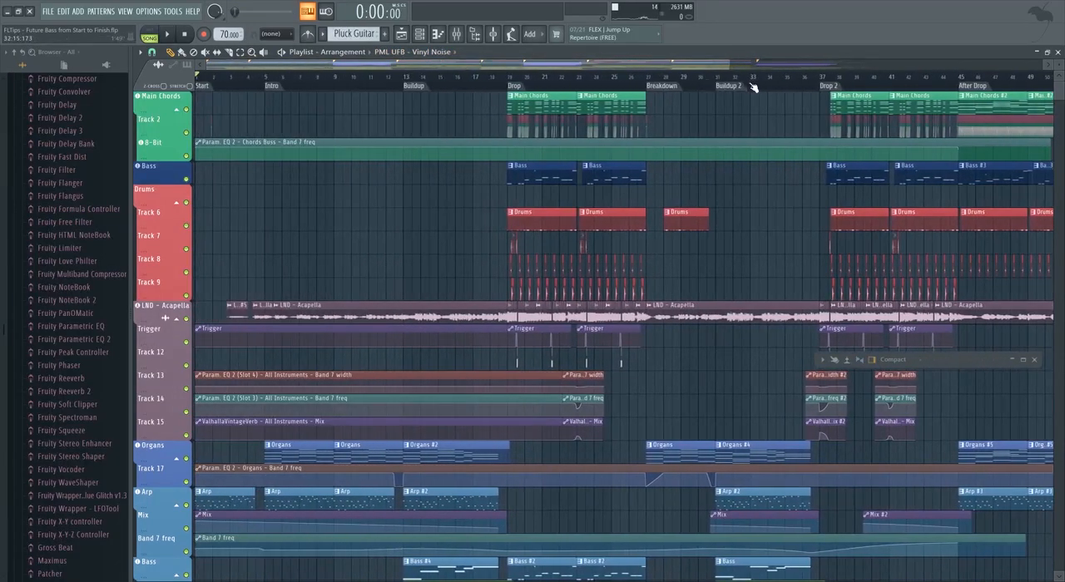
Look over the whole arrangement from Start to Outro, from the main chords to the orchestral, percussion and FX tracks.
{"action": "left_click_drag", "start_coordinate": [733, 69], "coordinate": [876, 67]}
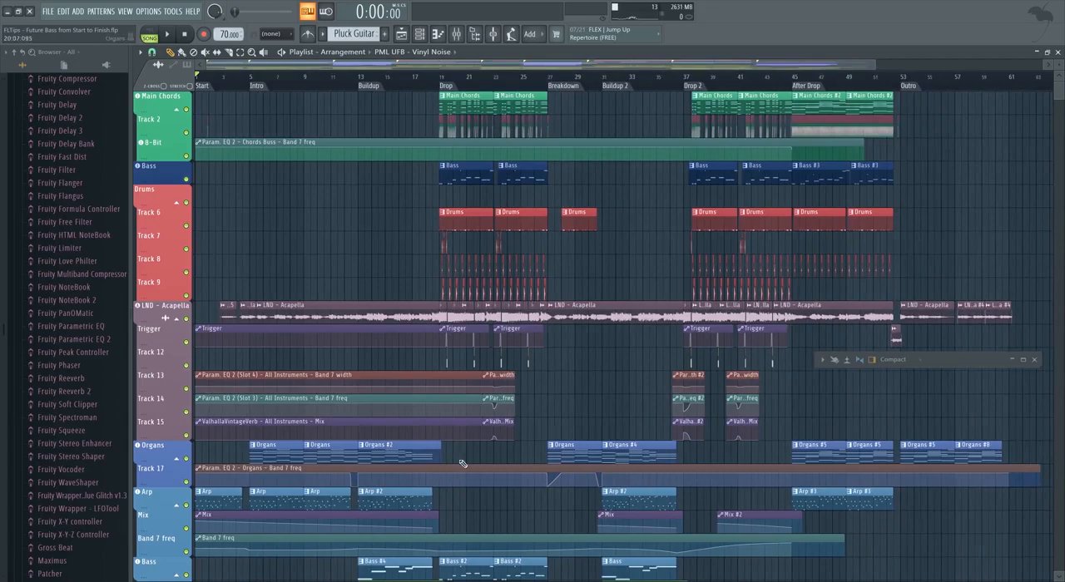
{"action": "scroll", "coordinate": [397, 329], "scroll_direction": "down", "scroll_amount": 6}
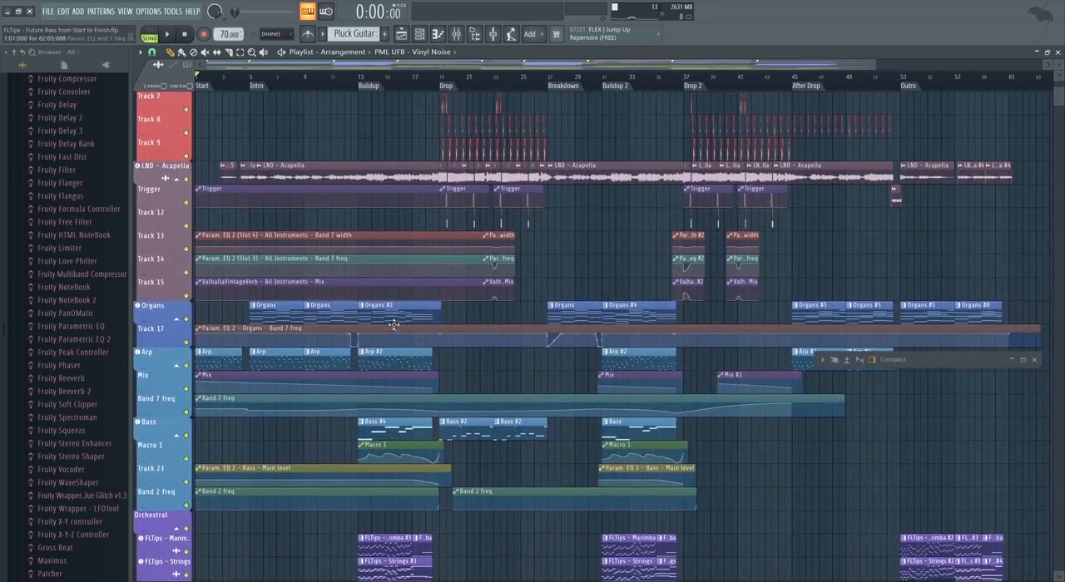
{"action": "scroll", "coordinate": [383, 315], "scroll_direction": "down", "scroll_amount": 10}
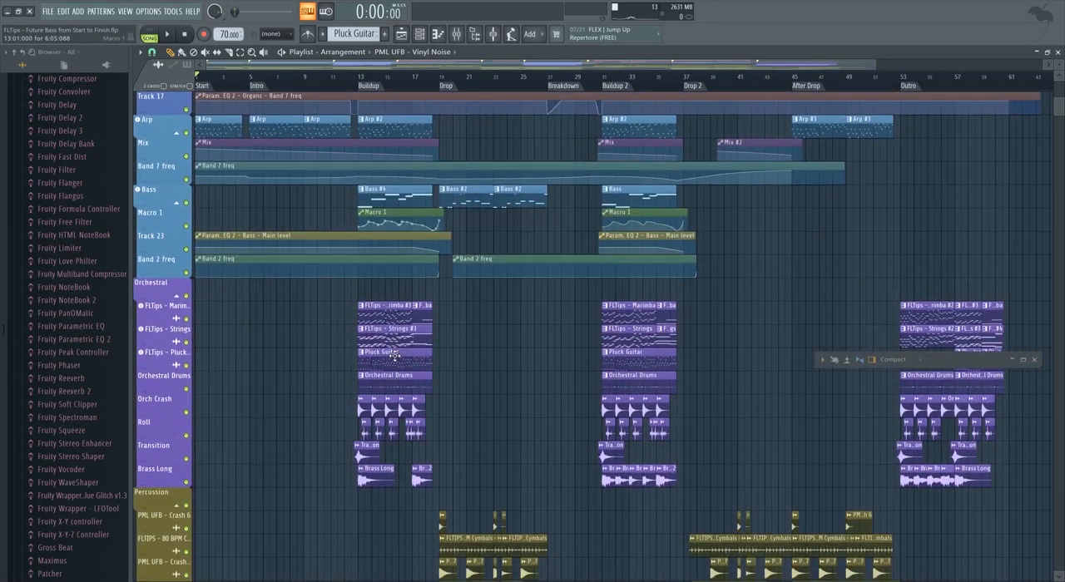
{"action": "scroll", "coordinate": [390, 292], "scroll_direction": "down", "scroll_amount": 10}
{"action": "scroll", "coordinate": [306, 281], "scroll_direction": "down", "scroll_amount": 6}
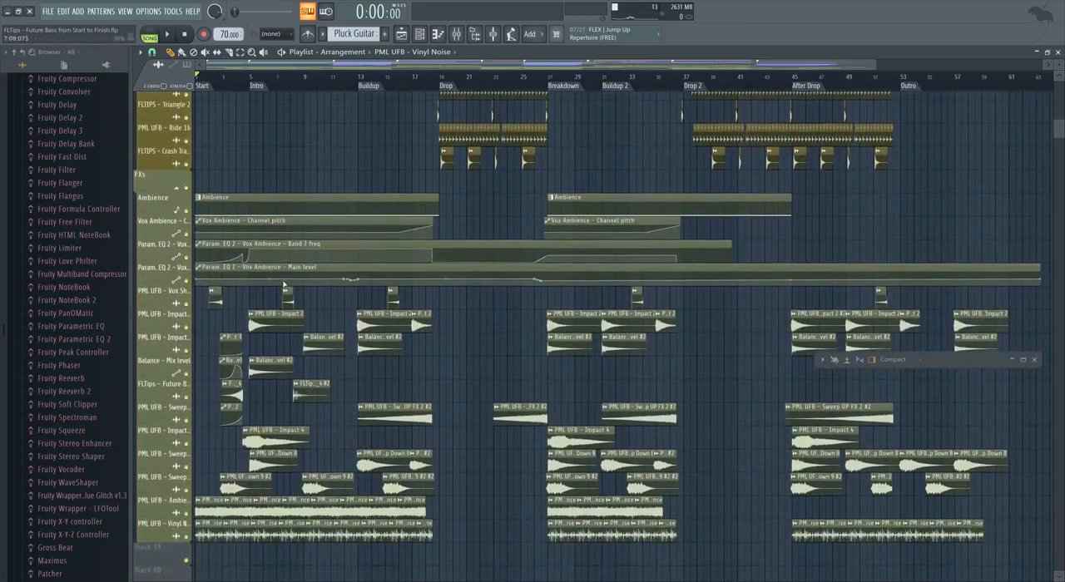
{"action": "scroll", "coordinate": [240, 154], "scroll_direction": "up", "scroll_amount": 3}
{"action": "scroll", "coordinate": [255, 171], "scroll_direction": "up", "scroll_amount": 15}
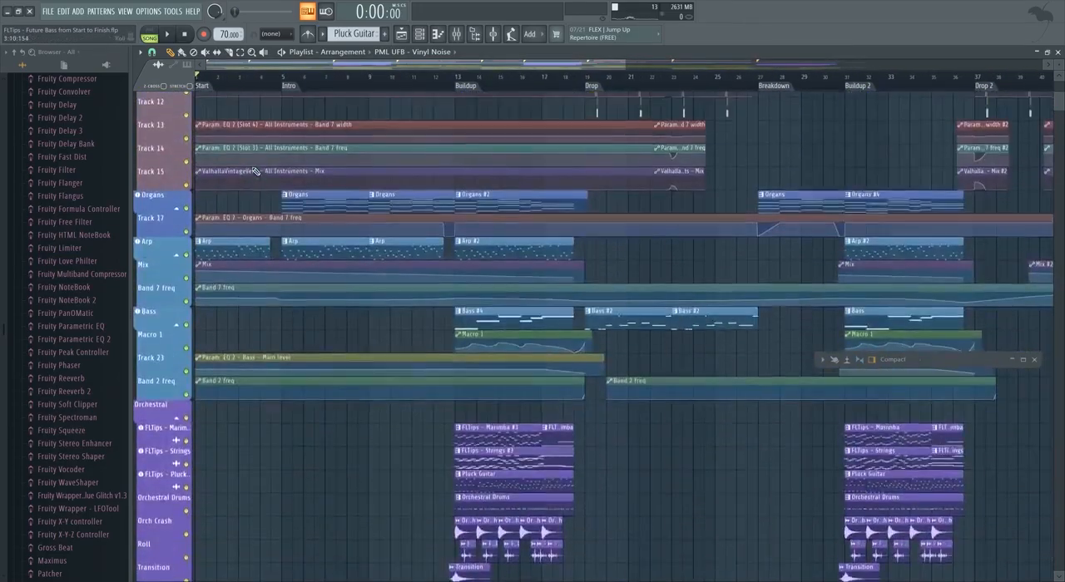
{"action": "scroll", "coordinate": [362, 190], "scroll_direction": "down", "scroll_amount": 1}
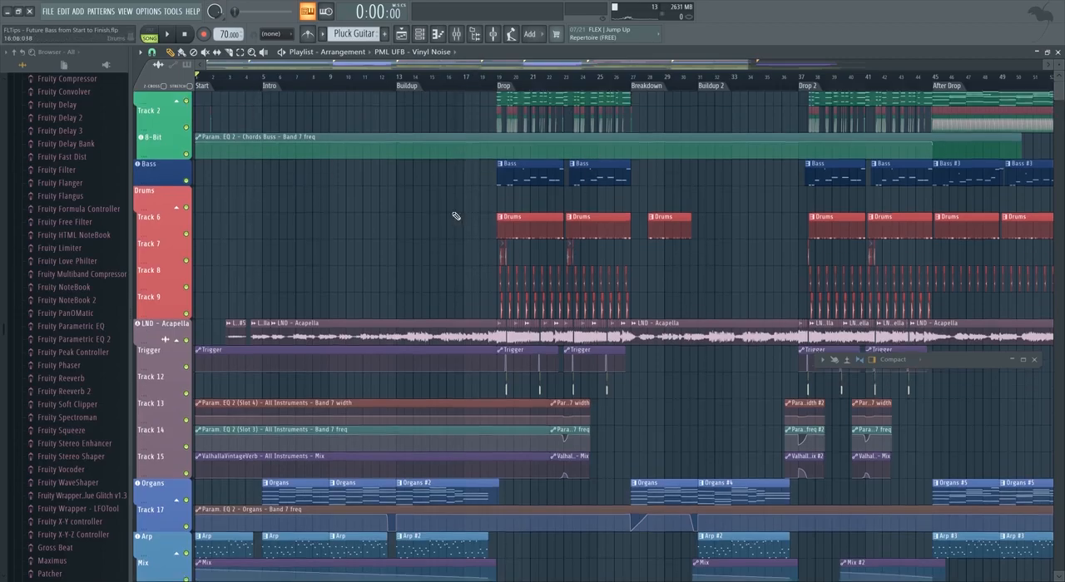
{"action": "scroll", "coordinate": [441, 250], "scroll_direction": "down", "scroll_amount": 5}
{"action": "scroll", "coordinate": [382, 70], "scroll_direction": "up", "scroll_amount": 1}
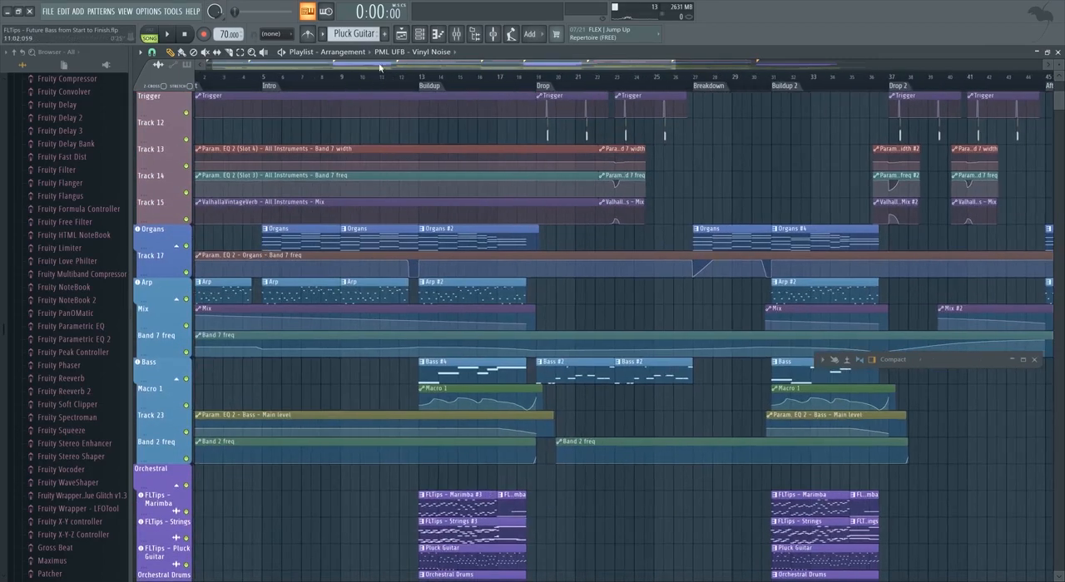
Play the opening of the song, jump to the Intro marker at bar 5, and stop playback.
{"action": "left_click_drag", "start_coordinate": [352, 69], "coordinate": [325, 71]}
{"action": "scroll", "coordinate": [469, 88], "scroll_direction": "up", "scroll_amount": 1}
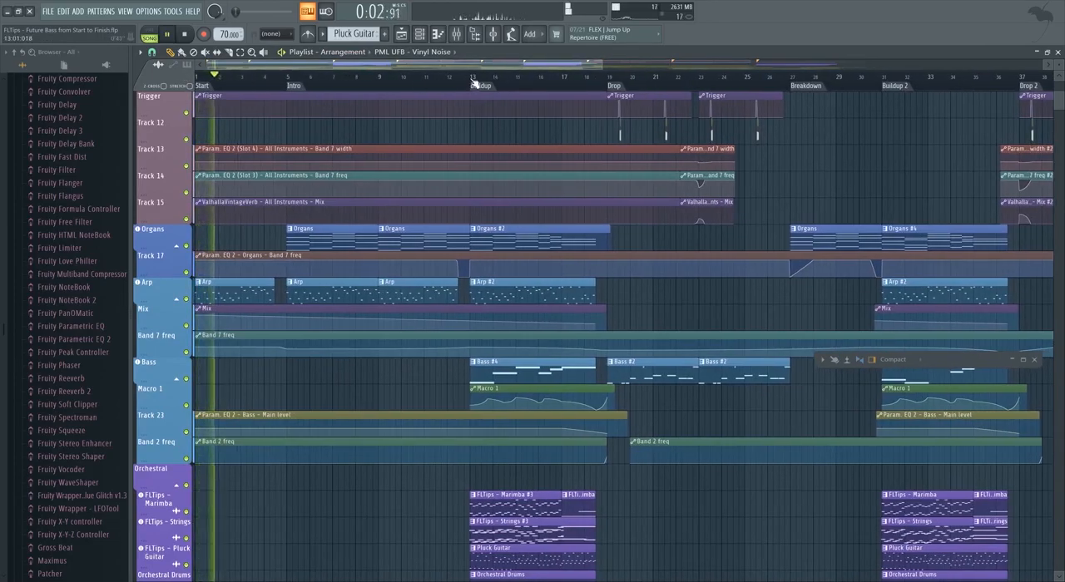
{"action": "left_click", "coordinate": [291, 76]}
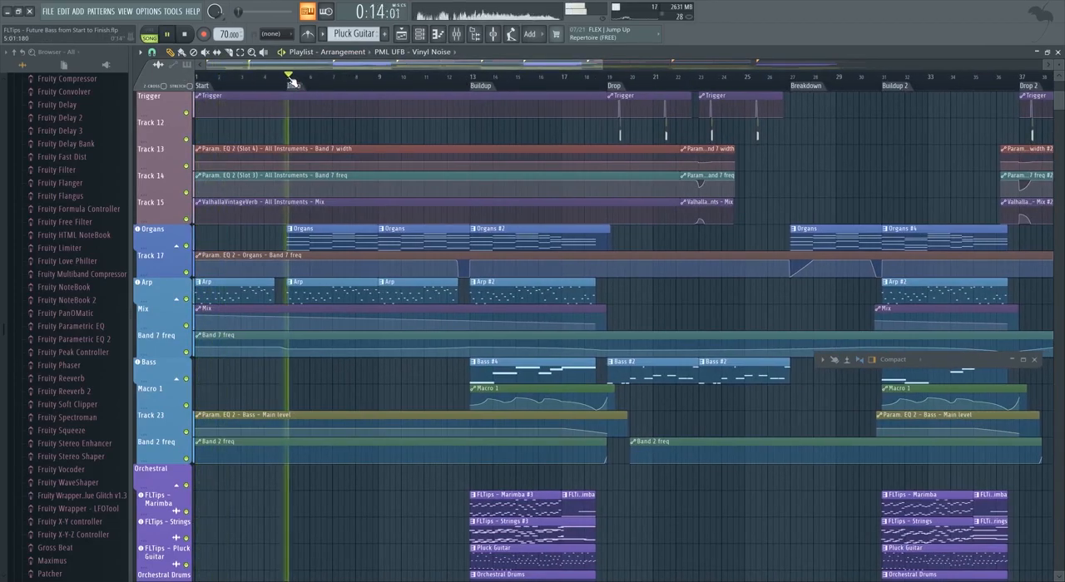
{"action": "scroll", "coordinate": [267, 98], "scroll_direction": "up", "scroll_amount": 2}
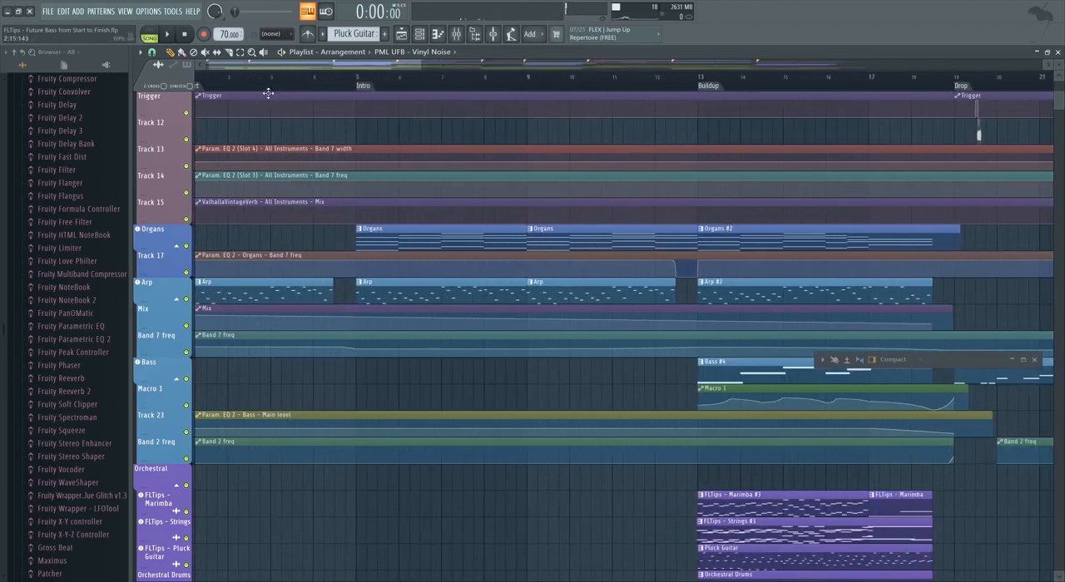
Create an automation clip for the Main level of Fruity Parametric EQ 2 on the Arp mixer track.
{"action": "scroll", "coordinate": [223, 298], "scroll_direction": "up", "scroll_amount": 2}
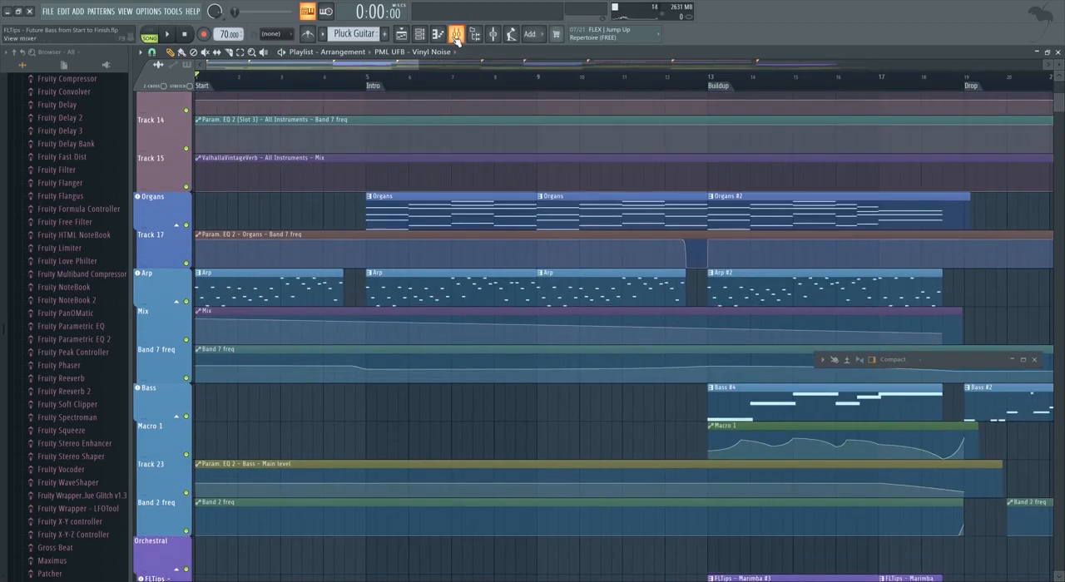
{"action": "key", "text": "F9"}
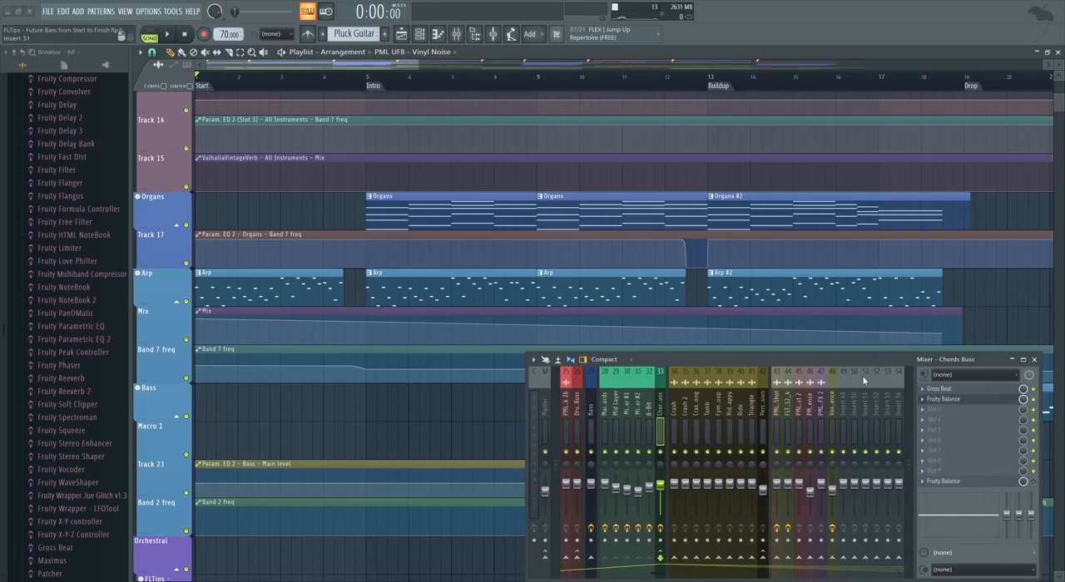
{"action": "scroll", "coordinate": [860, 383], "scroll_direction": "up", "scroll_amount": 5}
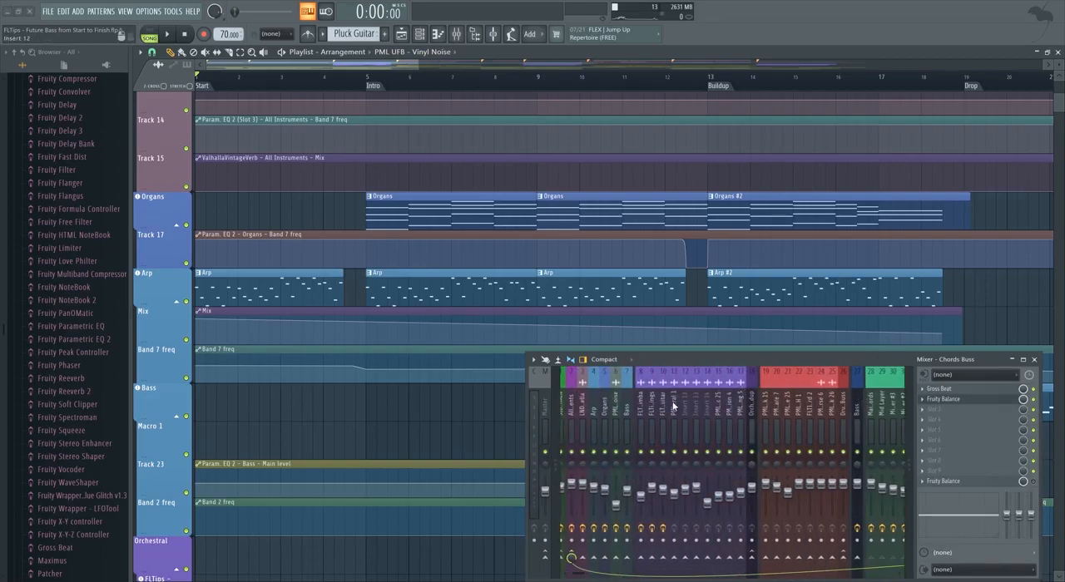
{"action": "left_click", "coordinate": [597, 405]}
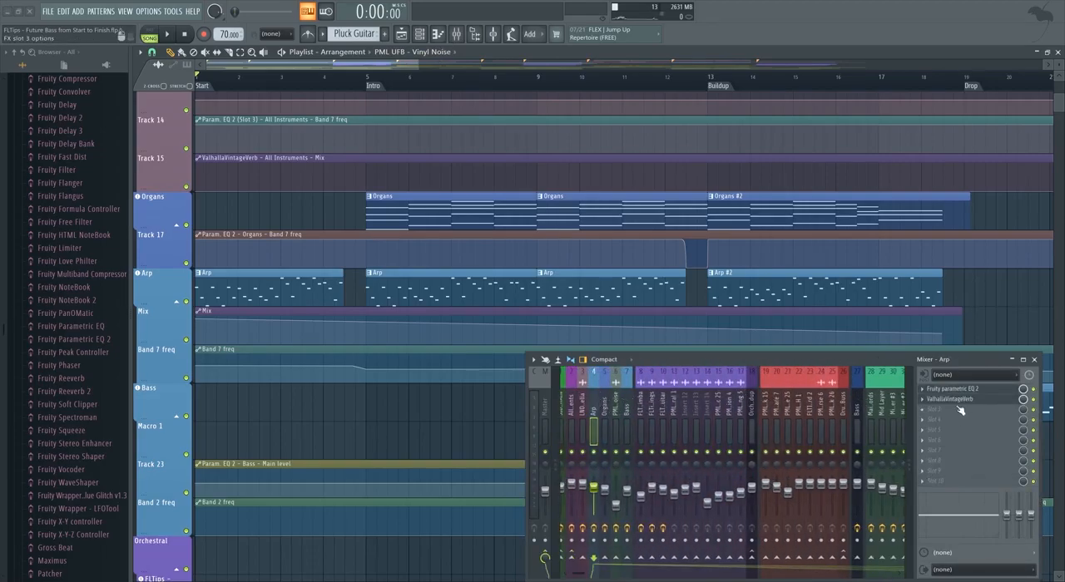
{"action": "left_click", "coordinate": [943, 390]}
{"action": "right_click", "coordinate": [618, 183]}
{"action": "left_click", "coordinate": [662, 245]}
{"action": "left_click", "coordinate": [693, 103]}
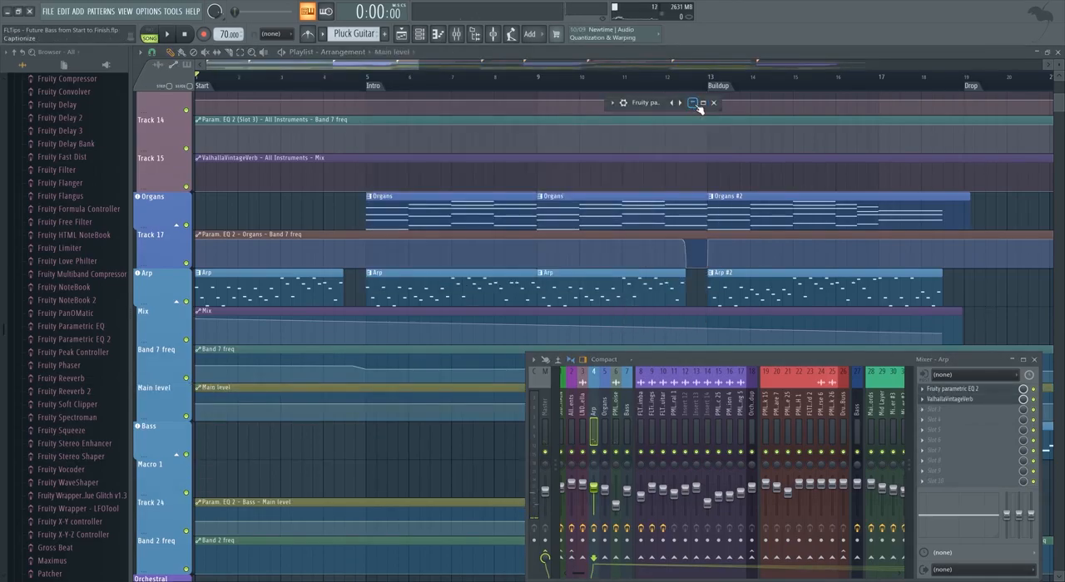
Shape the Arp's Main level automation during playback into a gradual decline from the Start to around the Buildup at bar 13.
{"action": "scroll", "coordinate": [445, 383], "scroll_direction": "down", "scroll_amount": 3}
{"action": "scroll", "coordinate": [445, 383], "scroll_direction": "down", "scroll_amount": 2, "text": "ctrl"}
{"action": "mouse_move", "coordinate": [477, 293]}
{"action": "left_mouse_down"}
{"action": "mouse_move", "coordinate": [475, 302]}
{"action": "mouse_move", "coordinate": [481, 291]}
{"action": "left_mouse_up"}
{"action": "key", "text": "space"}
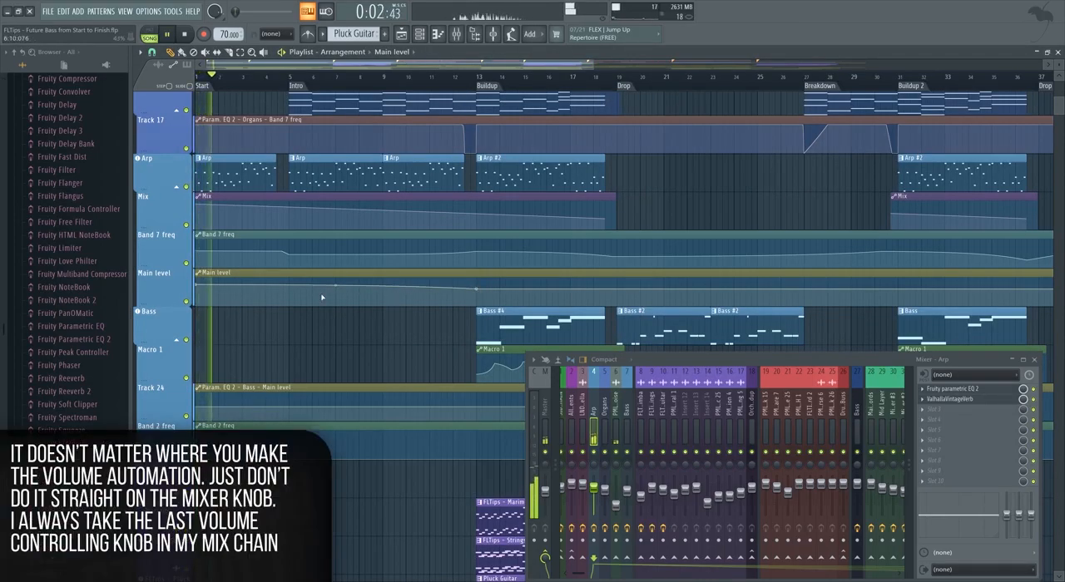
{"action": "left_click_drag", "start_coordinate": [476, 289], "coordinate": [297, 293]}
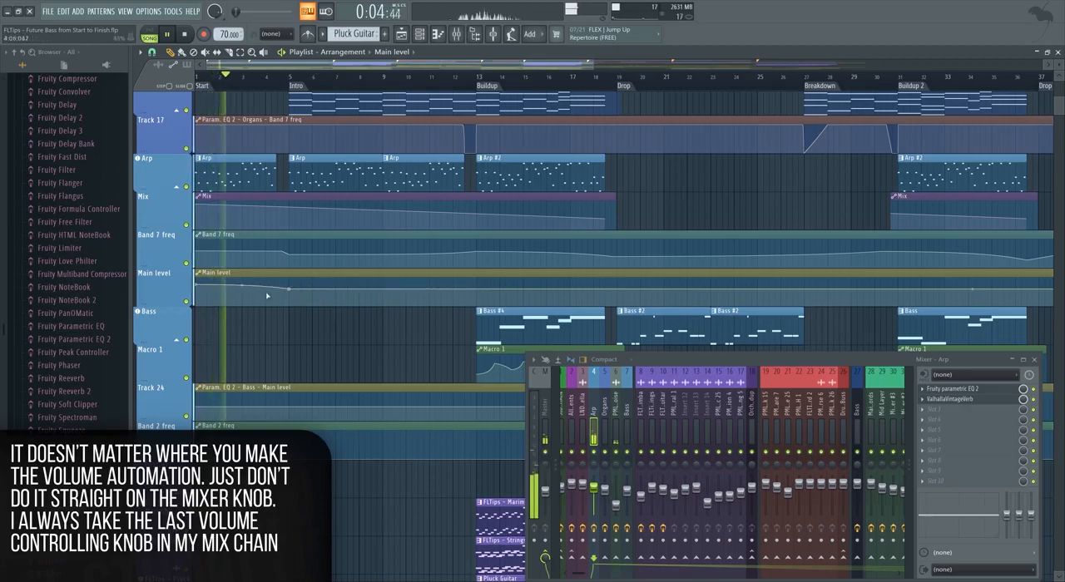
{"action": "left_click_drag", "start_coordinate": [198, 285], "coordinate": [198, 283]}
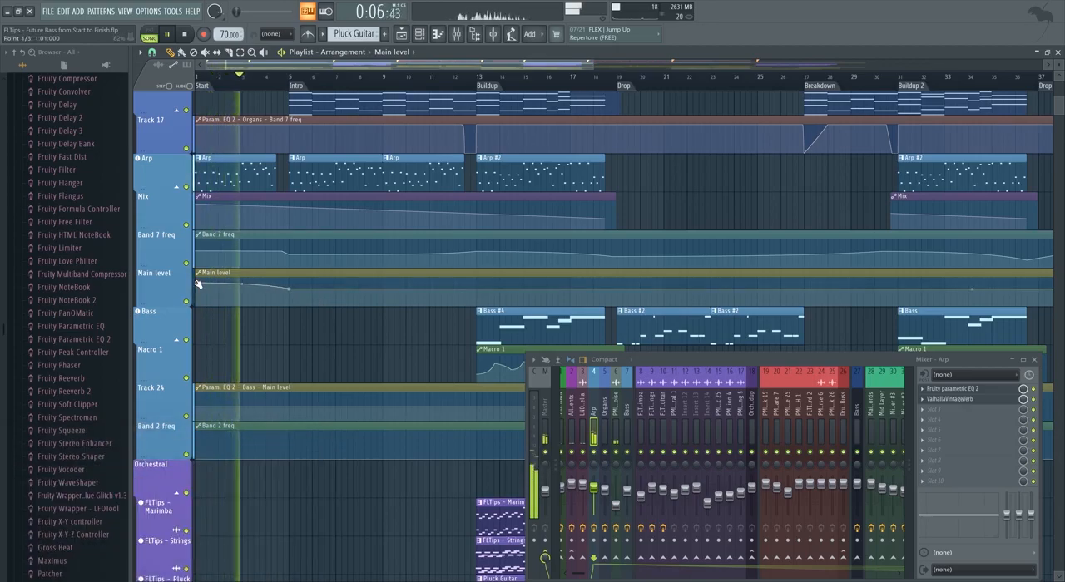
{"action": "left_click_drag", "start_coordinate": [291, 289], "coordinate": [472, 288]}
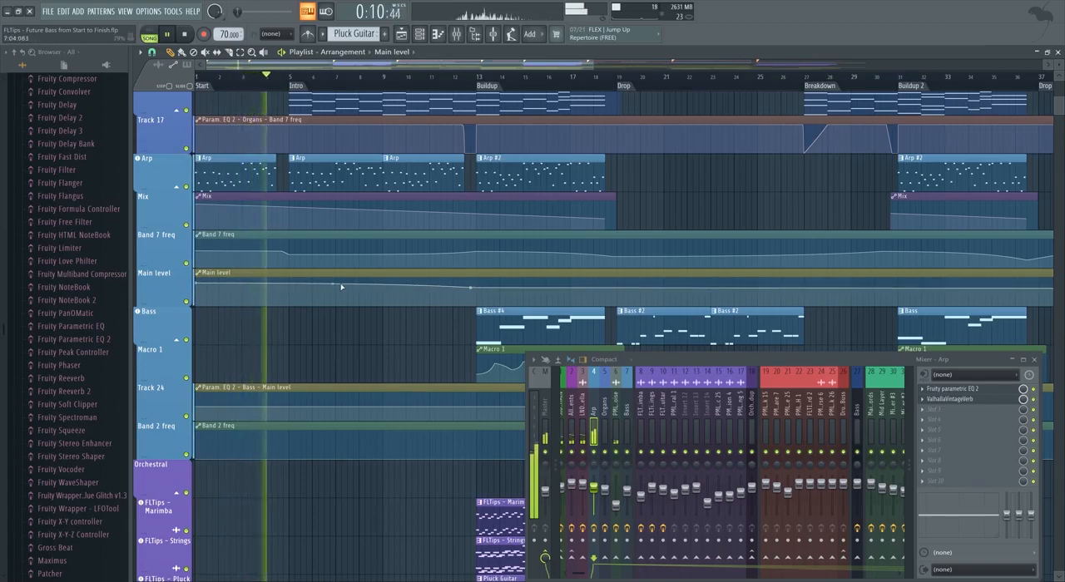
Add points to the Arp's Main level automation to form a short volume dip just before the Intro at bar 5.
{"action": "right_click", "coordinate": [276, 286]}
{"action": "right_click", "coordinate": [279, 293]}
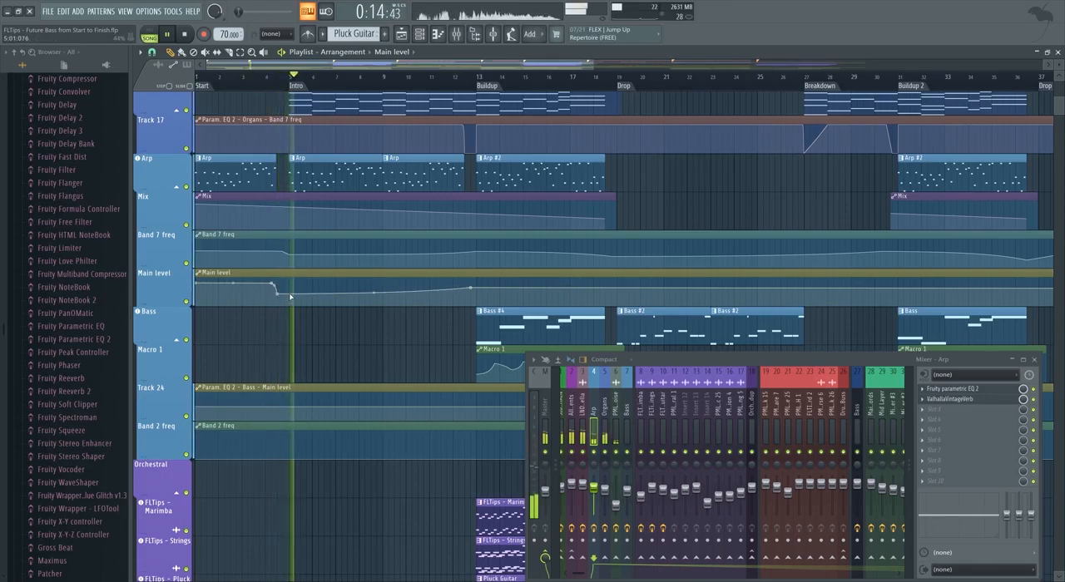
{"action": "right_click", "coordinate": [290, 289]}
{"action": "left_click_drag", "start_coordinate": [291, 289], "coordinate": [291, 286]}
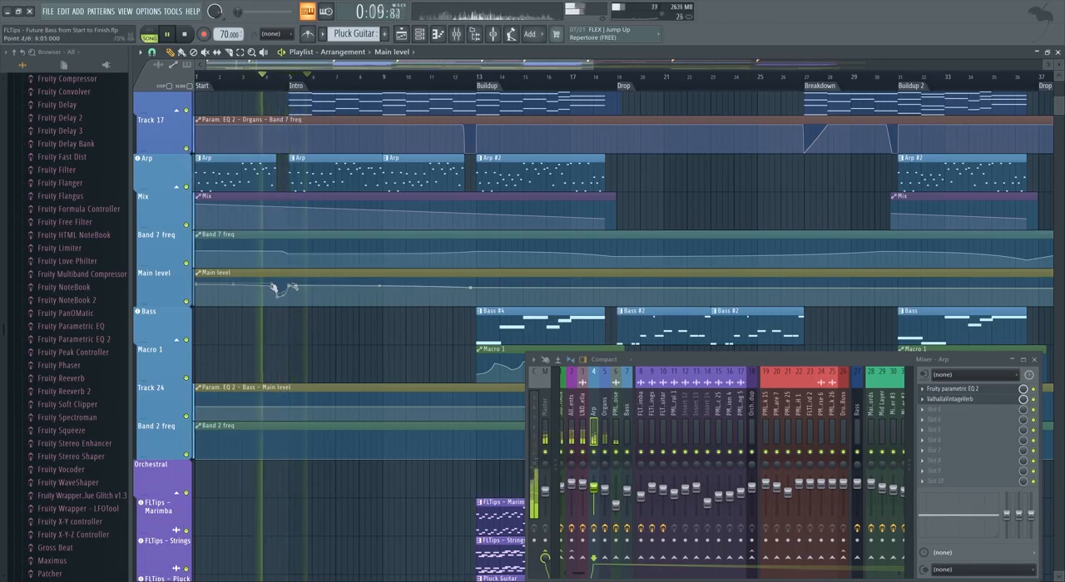
{"action": "left_click_drag", "start_coordinate": [273, 289], "coordinate": [267, 286]}
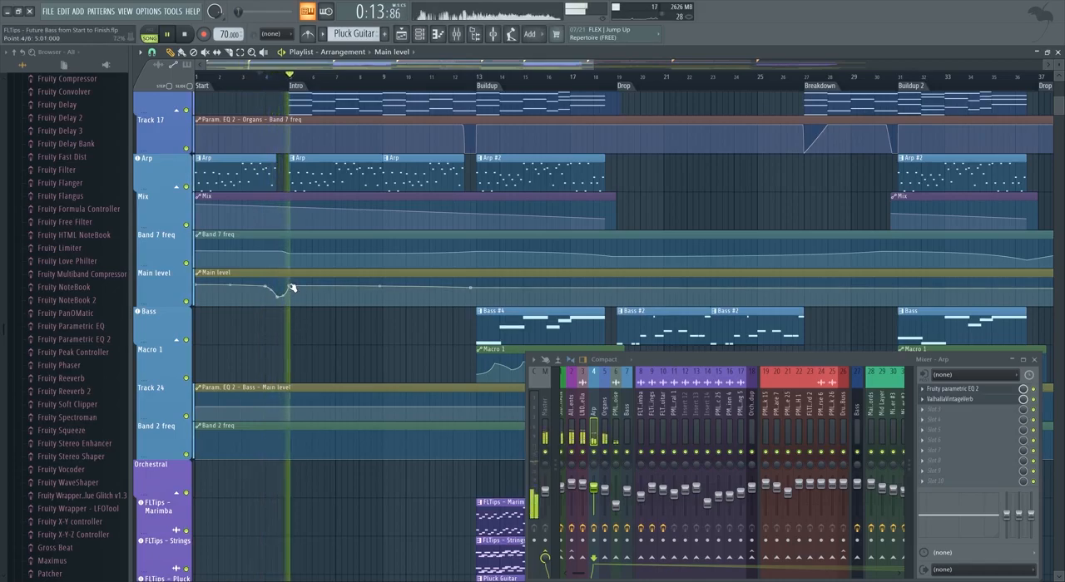
{"action": "scroll", "coordinate": [301, 286], "scroll_direction": "up", "scroll_amount": 1}
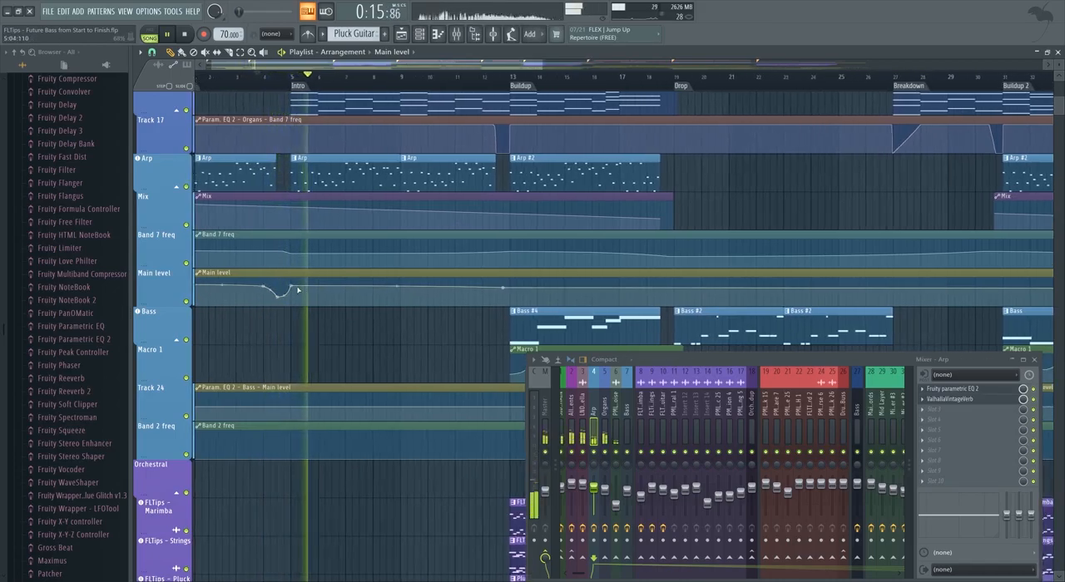
{"action": "scroll", "coordinate": [283, 287], "scroll_direction": "down", "scroll_amount": 2}
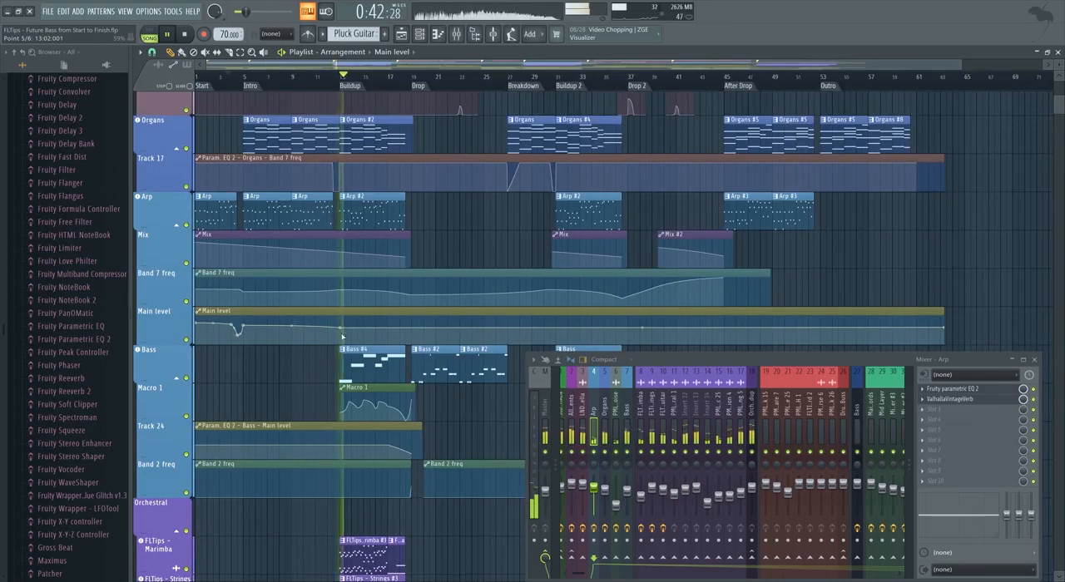
Solo the Bass track with its automation lanes, select the Bass mixer track and audition it from the Buildup at bar 13.
{"action": "scroll", "coordinate": [343, 331], "scroll_direction": "down", "scroll_amount": 5}
{"action": "scroll", "coordinate": [344, 330], "scroll_direction": "up", "scroll_amount": 4}
{"action": "scroll", "coordinate": [394, 268], "scroll_direction": "up", "scroll_amount": 2}
{"action": "scroll", "coordinate": [399, 278], "scroll_direction": "up", "scroll_amount": 1}
{"action": "scroll", "coordinate": [188, 342], "scroll_direction": "up", "scroll_amount": 5}
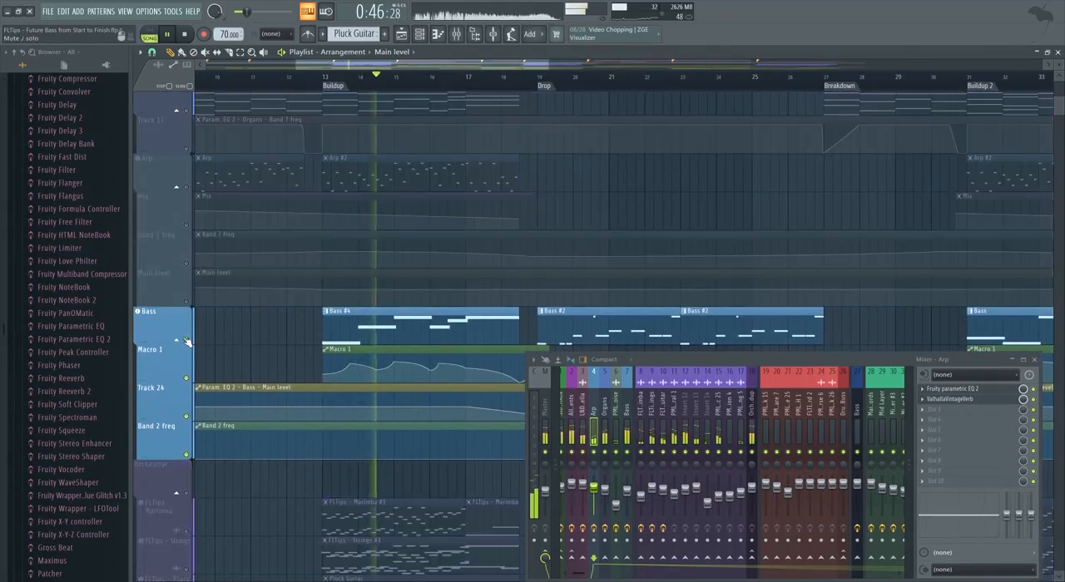
{"action": "key", "text": "space"}
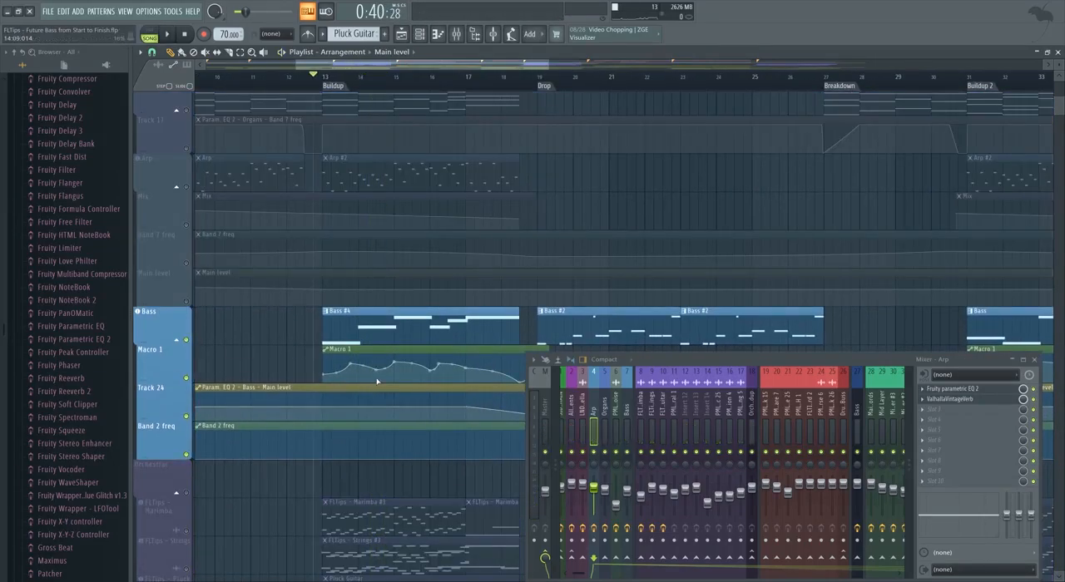
{"action": "left_click", "coordinate": [627, 399]}
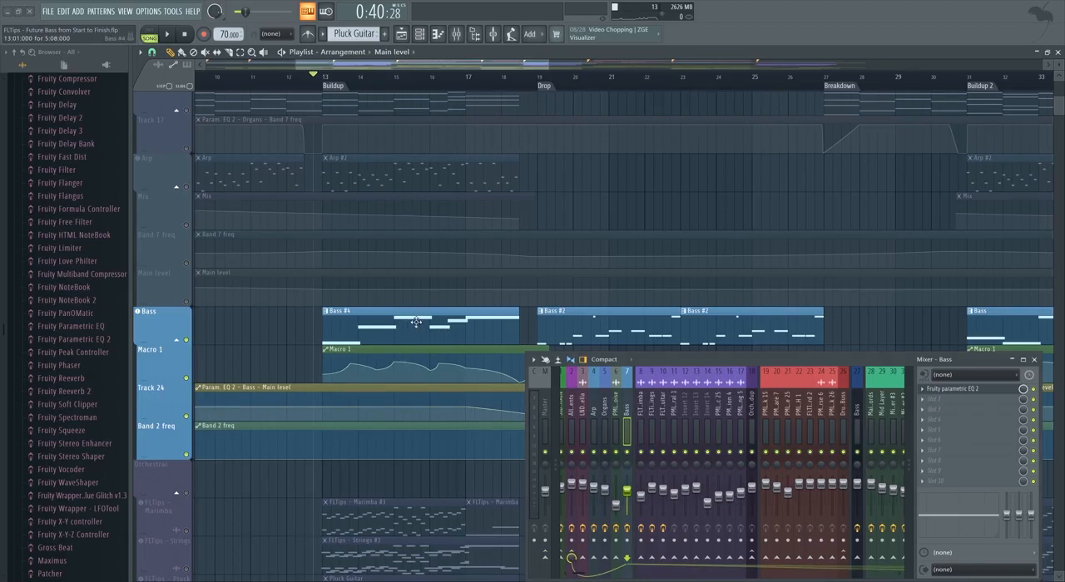
{"action": "scroll", "coordinate": [421, 325], "scroll_direction": "down", "scroll_amount": 1}
{"action": "key", "text": "space"}
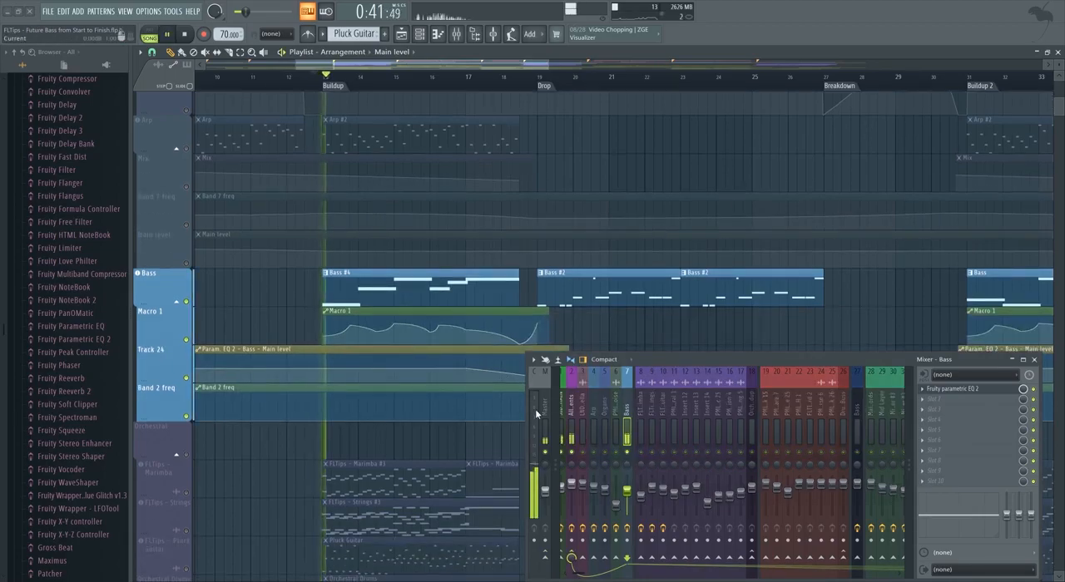
{"action": "key", "text": "space"}
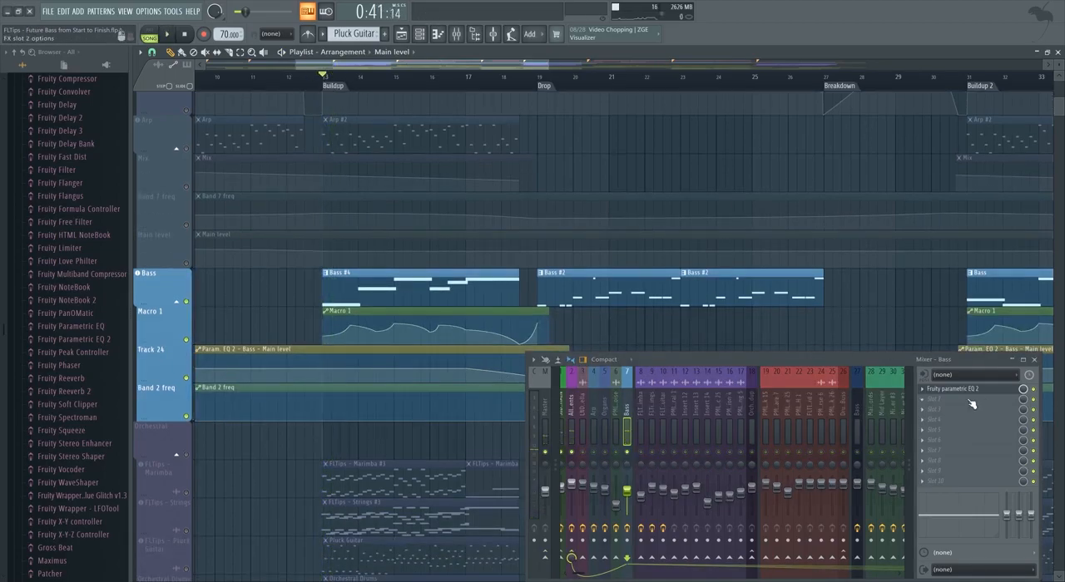
Add Patcher to slot 2 of the Bass mixer track and load its Mid Side EQ preset.
{"action": "left_click", "coordinate": [969, 404]}
{"action": "mouse_move", "coordinate": [936, 363]}
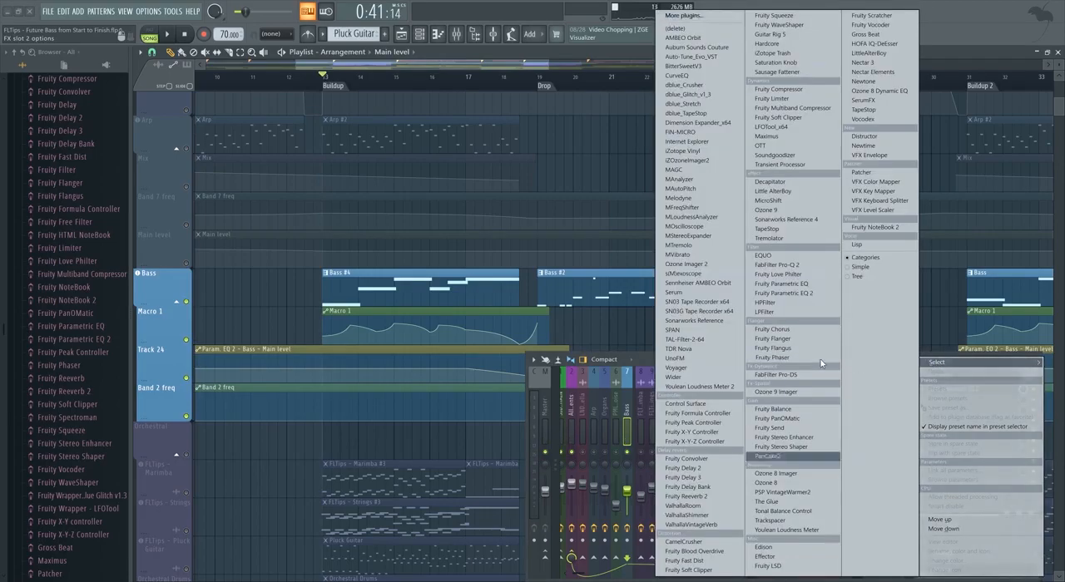
{"action": "left_click", "coordinate": [861, 173]}
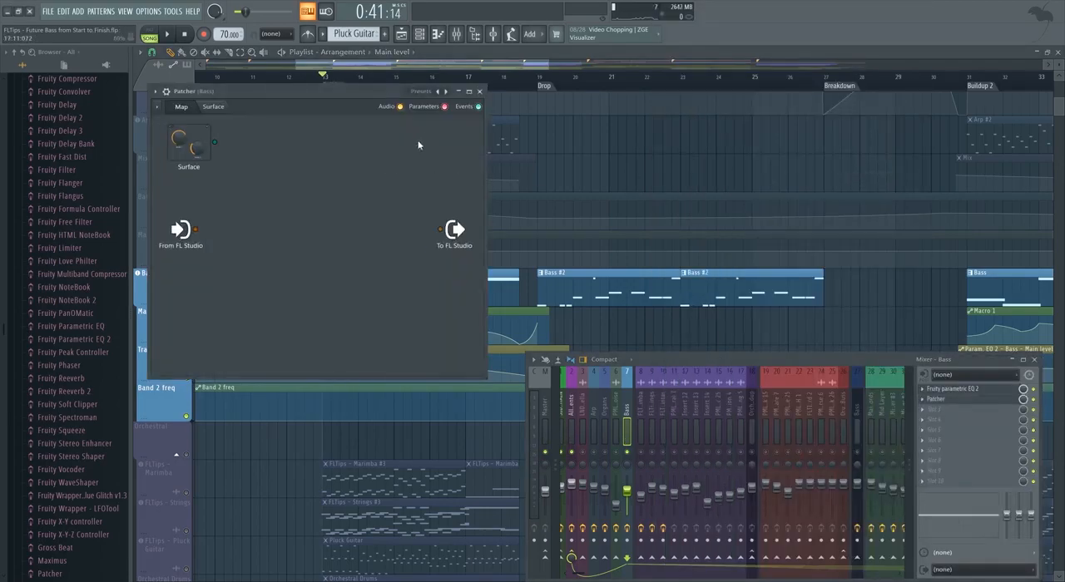
{"action": "right_click", "coordinate": [416, 148]}
{"action": "left_click", "coordinate": [500, 32]}
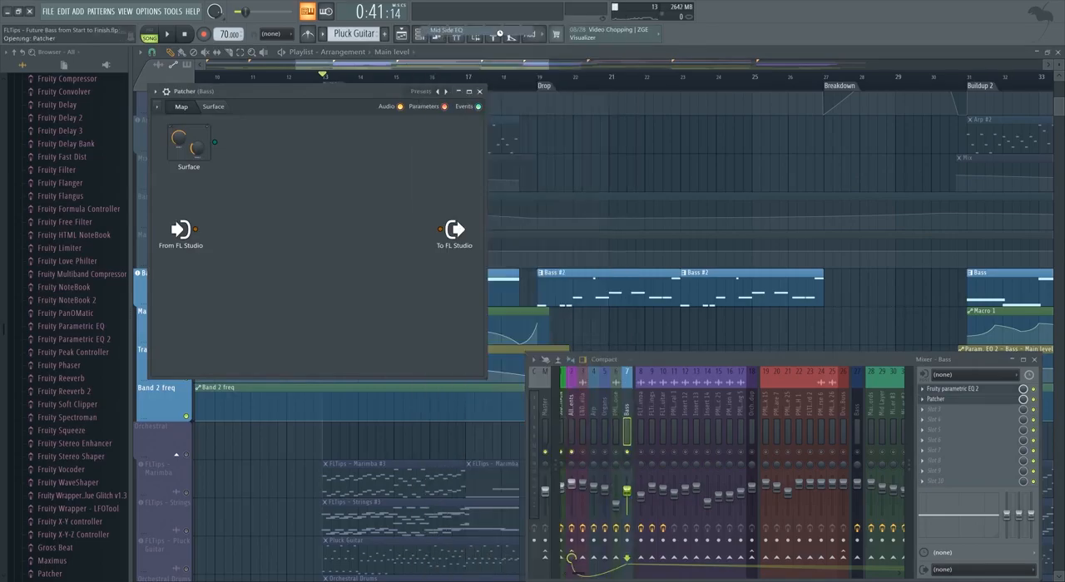
Open the Fruity Parametric EQ 2 on Patcher's SIDE branch and place its window clear of the map.
{"action": "left_click_drag", "start_coordinate": [448, 236], "coordinate": [648, 99]}
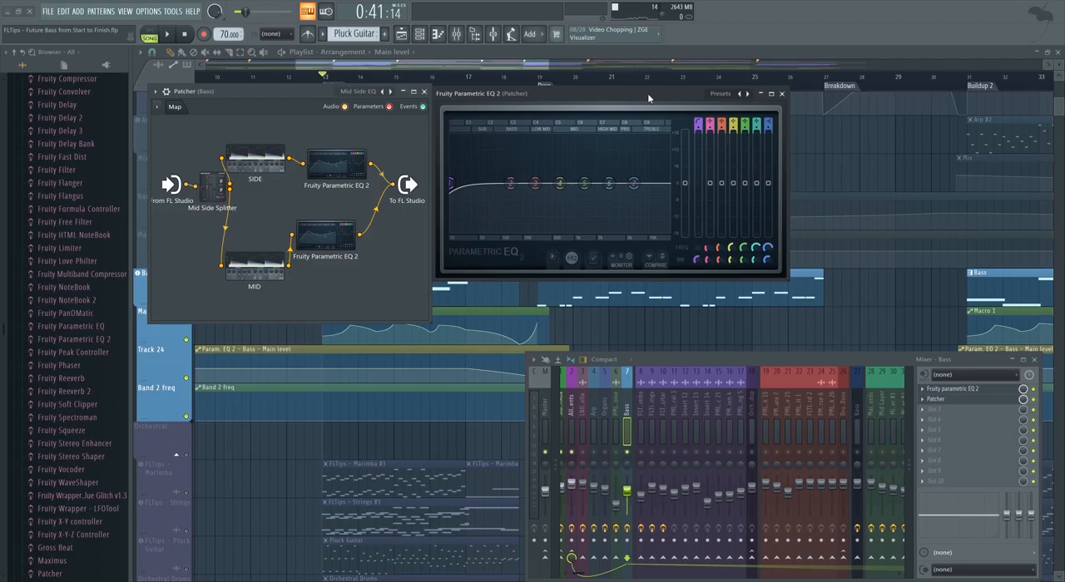
{"action": "left_click_drag", "start_coordinate": [208, 197], "coordinate": [205, 203]}
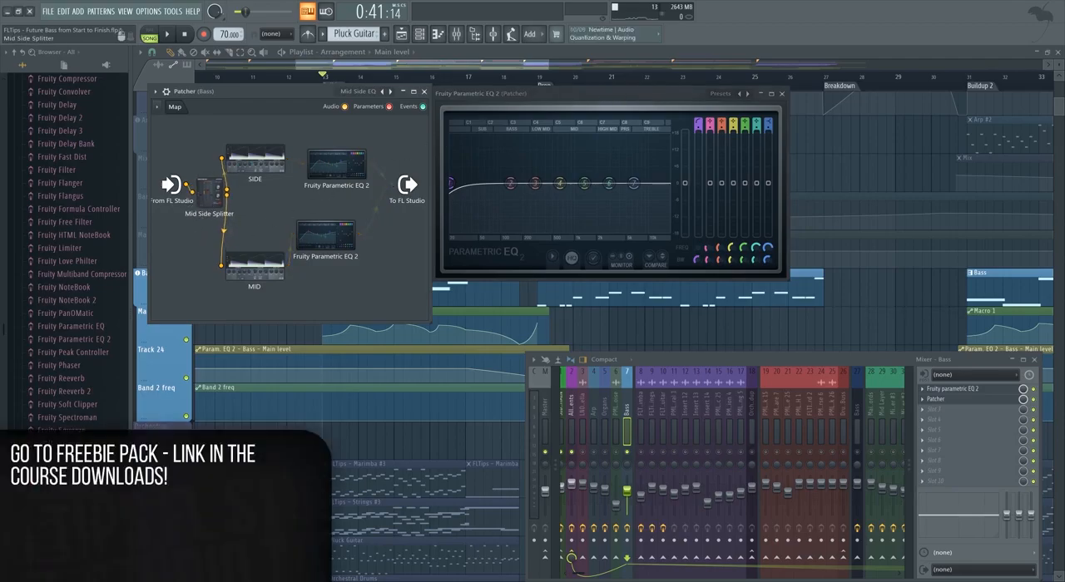
{"action": "left_click", "coordinate": [337, 174]}
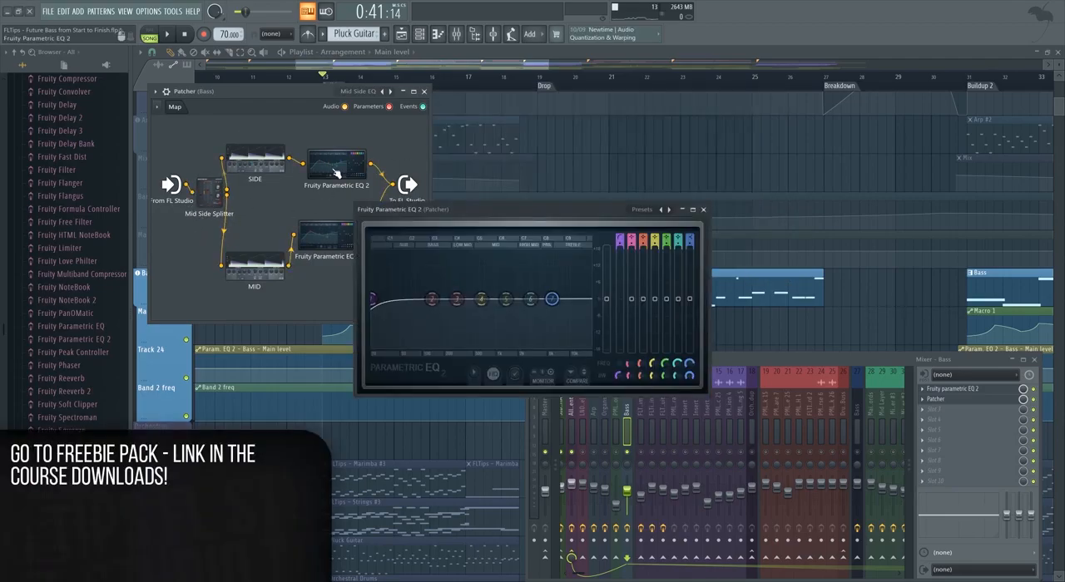
{"action": "left_click_drag", "start_coordinate": [516, 209], "coordinate": [679, 152]}
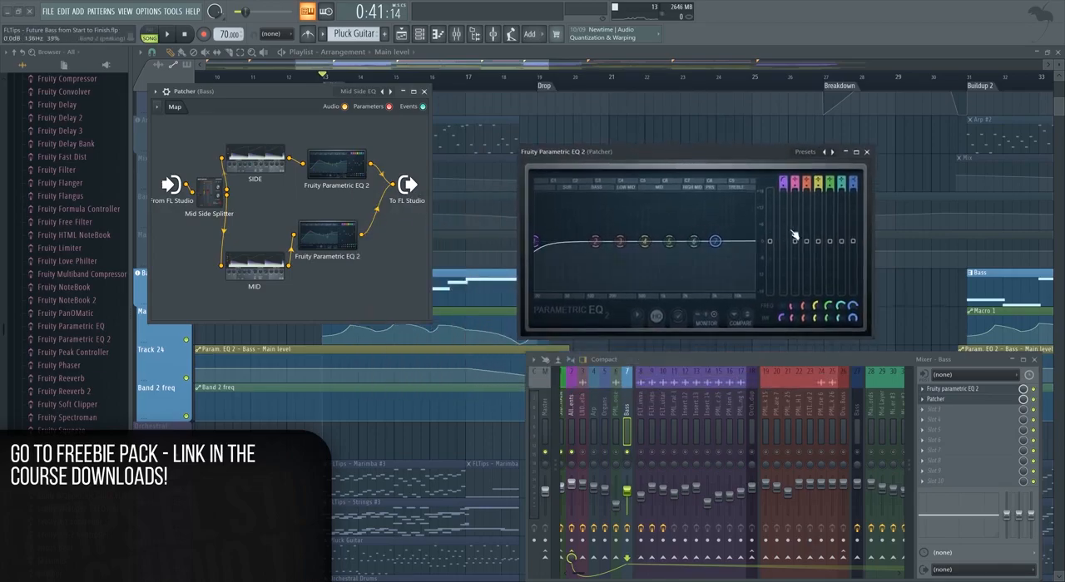
Set band 1 of the SIDE equalizer to a steep high-pass at about 194 Hz during playback, and close the Patcher and EQ windows.
{"action": "key", "text": "space"}
{"action": "left_click_drag", "start_coordinate": [536, 241], "coordinate": [622, 241]}
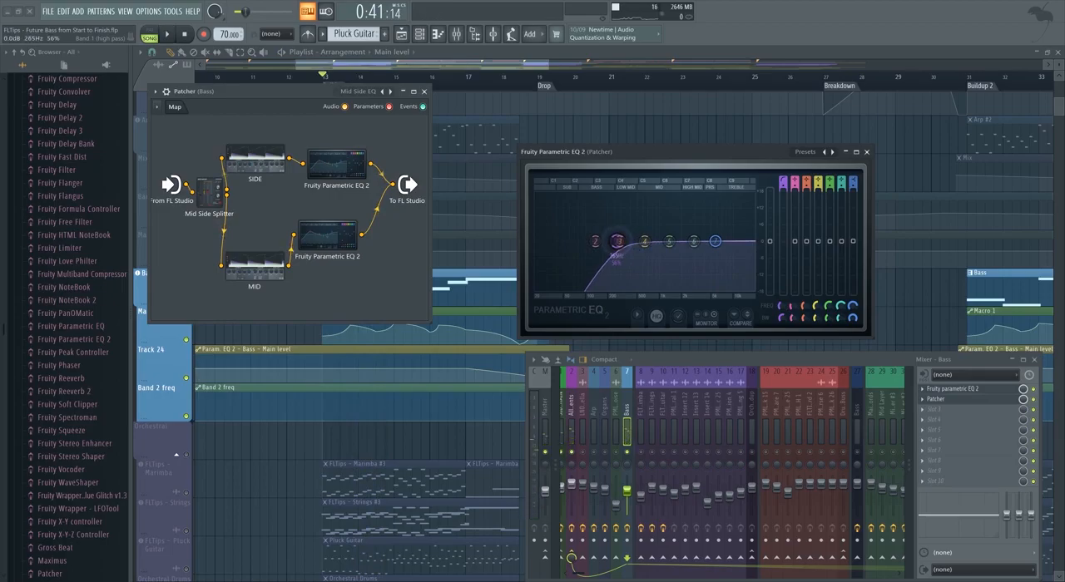
{"action": "left_click_drag", "start_coordinate": [786, 192], "coordinate": [786, 180]}
{"action": "mouse_move", "coordinate": [619, 243]}
{"action": "left_mouse_down"}
{"action": "mouse_move", "coordinate": [641, 244]}
{"action": "mouse_move", "coordinate": [620, 247]}
{"action": "left_mouse_up"}
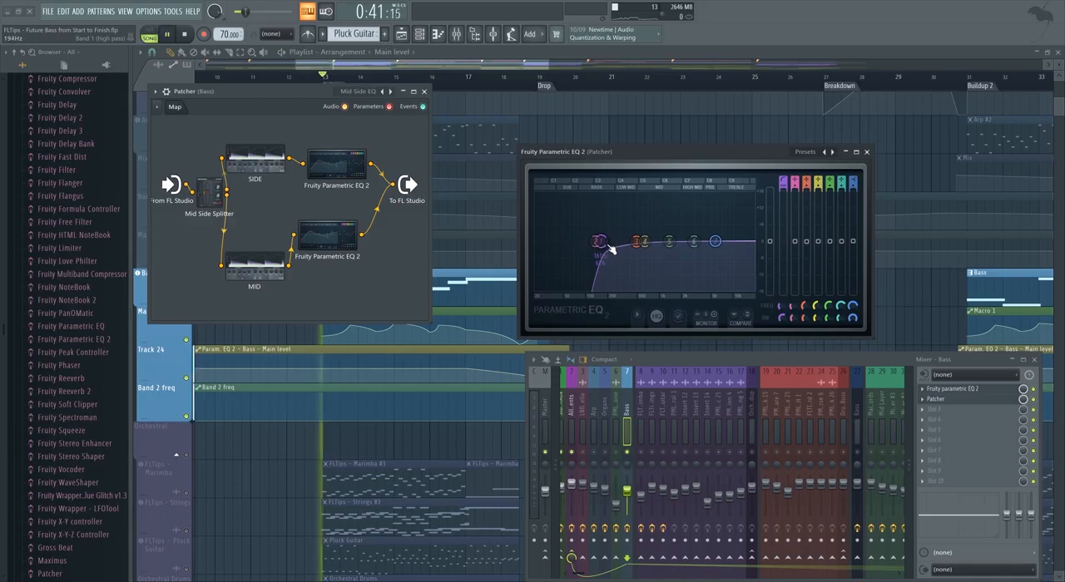
{"action": "key", "text": "space"}
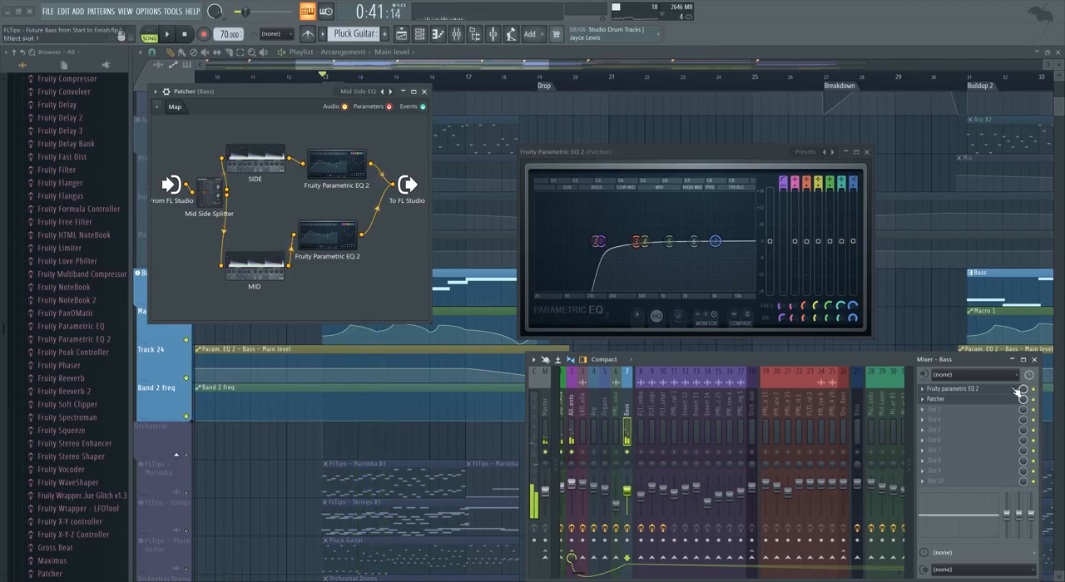
{"action": "left_click", "coordinate": [424, 92]}
{"action": "left_click", "coordinate": [866, 152]}
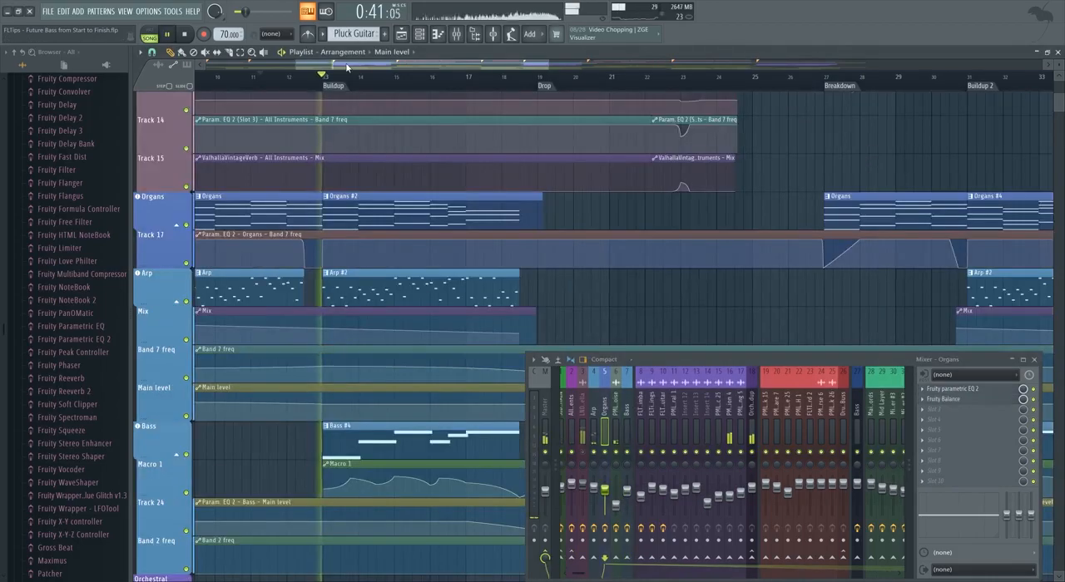
Restore all tracks from solo and review the full arrangement through the Buildup up to the Drop, with the Organs mixer track selected.
{"action": "key", "text": "space"}
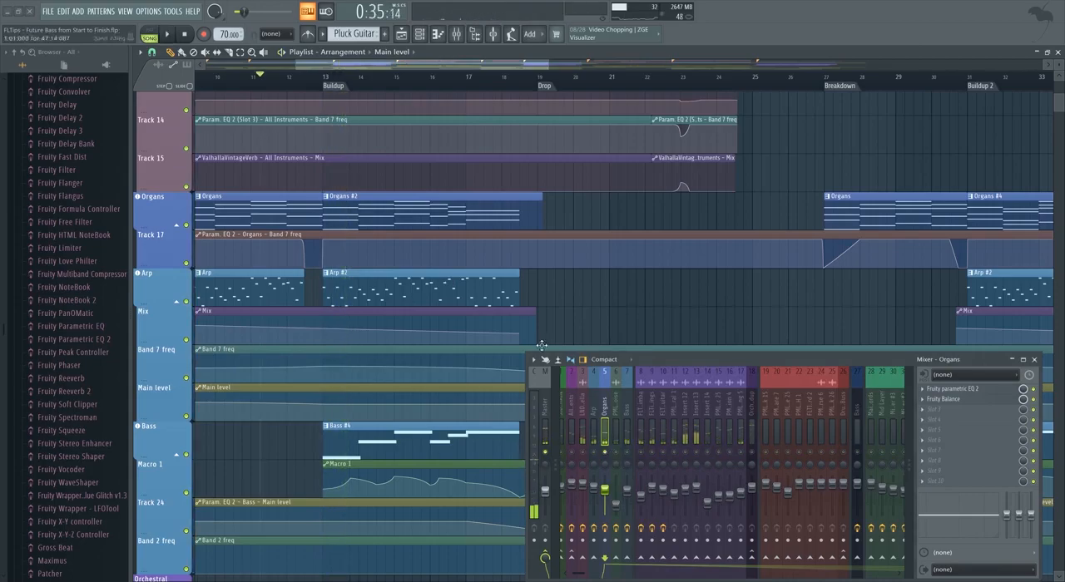
{"action": "scroll", "coordinate": [404, 348], "scroll_direction": "down", "scroll_amount": 2}
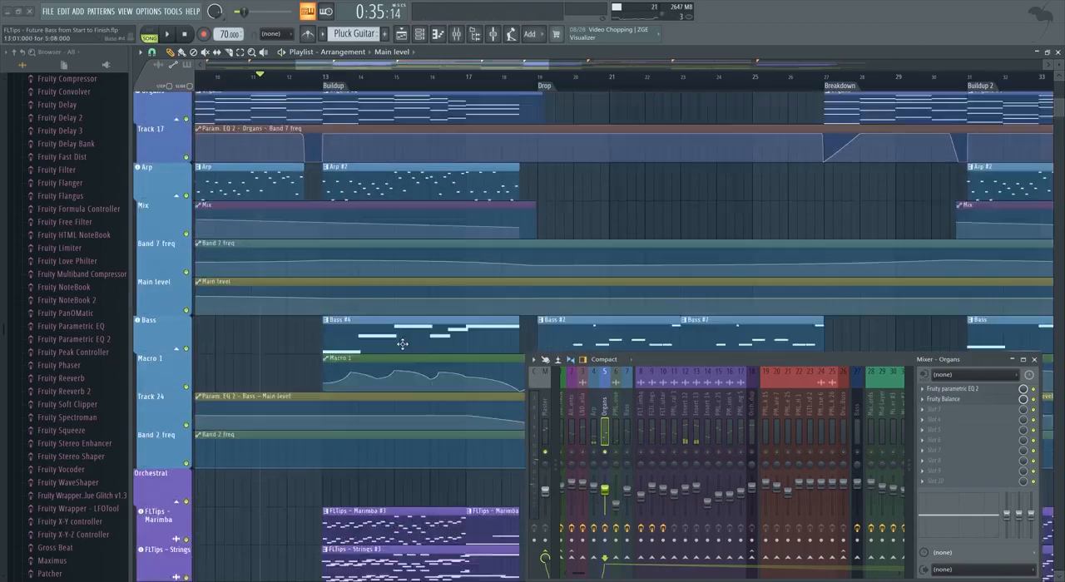
{"action": "scroll", "coordinate": [403, 348], "scroll_direction": "down", "scroll_amount": 3}
{"action": "scroll", "coordinate": [391, 326], "scroll_direction": "up", "scroll_amount": 4}
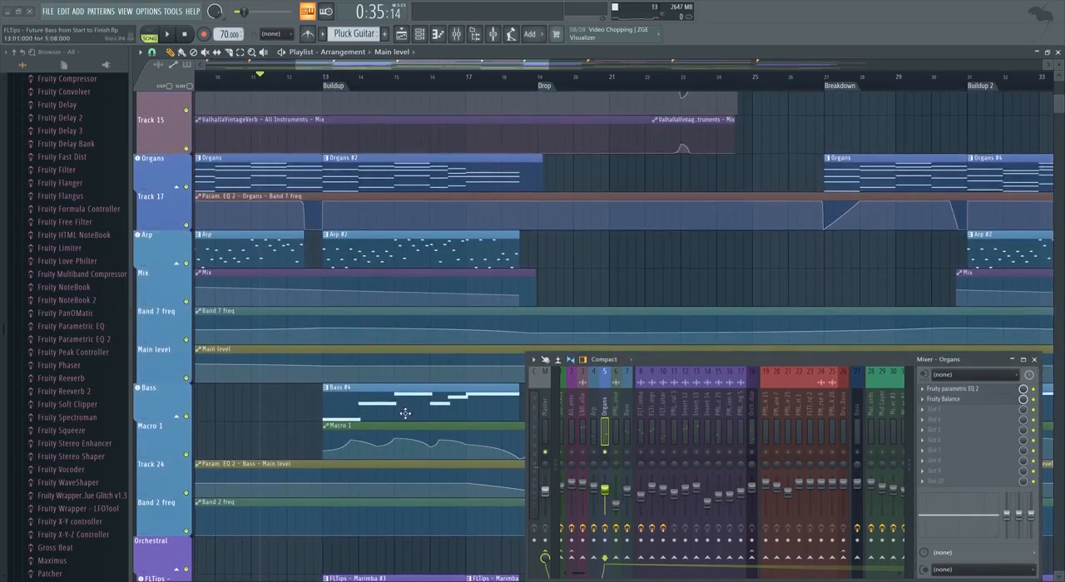
{"action": "scroll", "coordinate": [408, 317], "scroll_direction": "down", "scroll_amount": 3}
{"action": "scroll", "coordinate": [398, 308], "scroll_direction": "up", "scroll_amount": 1}
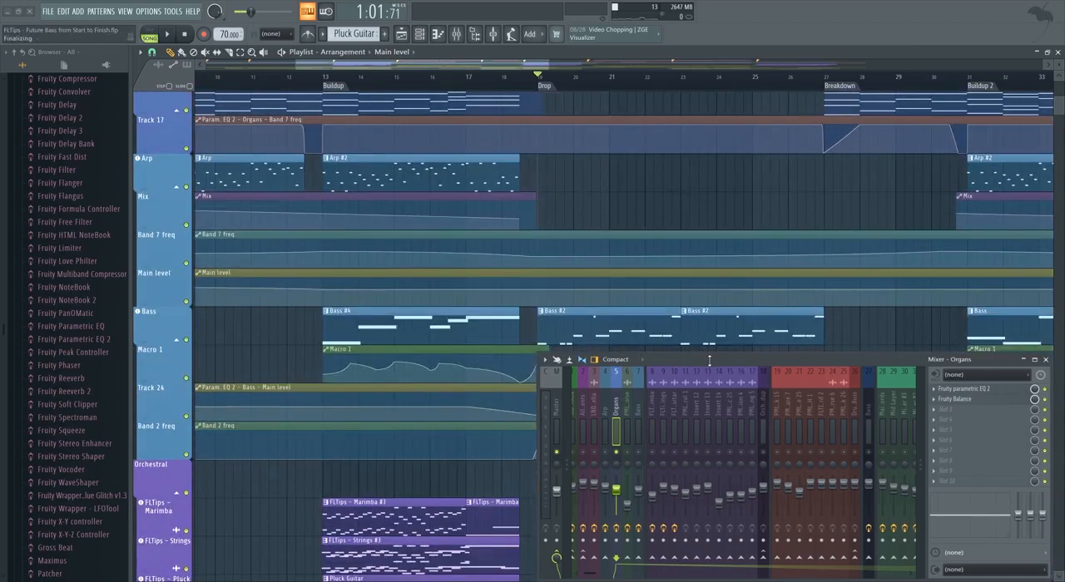
{"action": "left_click_drag", "start_coordinate": [709, 361], "coordinate": [710, 359]}
{"action": "scroll", "coordinate": [524, 273], "scroll_direction": "up", "scroll_amount": 1}
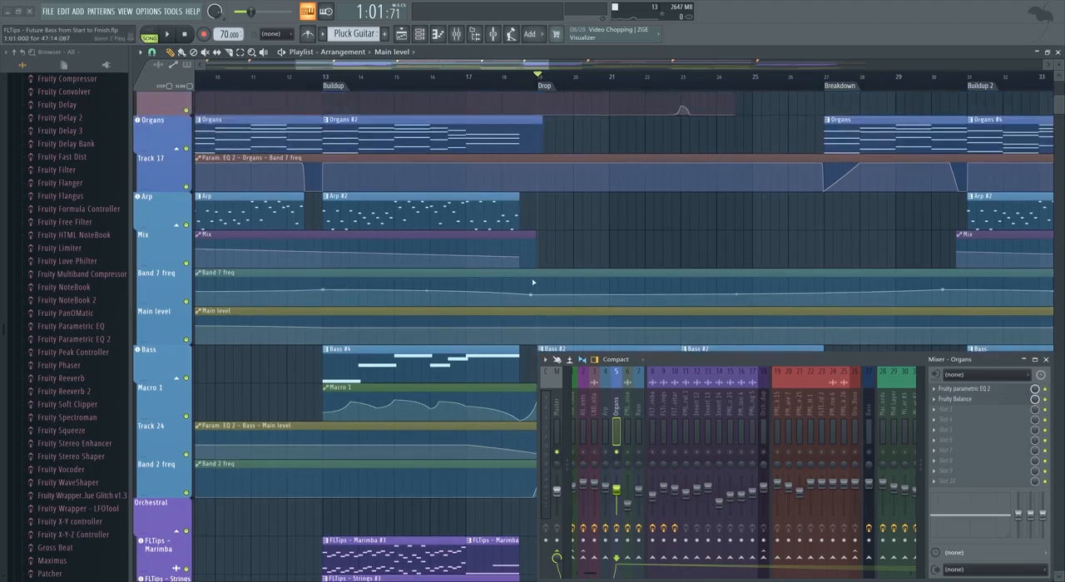
{"action": "scroll", "coordinate": [571, 278], "scroll_direction": "down", "scroll_amount": 2}
{"action": "scroll", "coordinate": [574, 287], "scroll_direction": "up", "scroll_amount": 2}
{"action": "scroll", "coordinate": [359, 230], "scroll_direction": "up", "scroll_amount": 2}
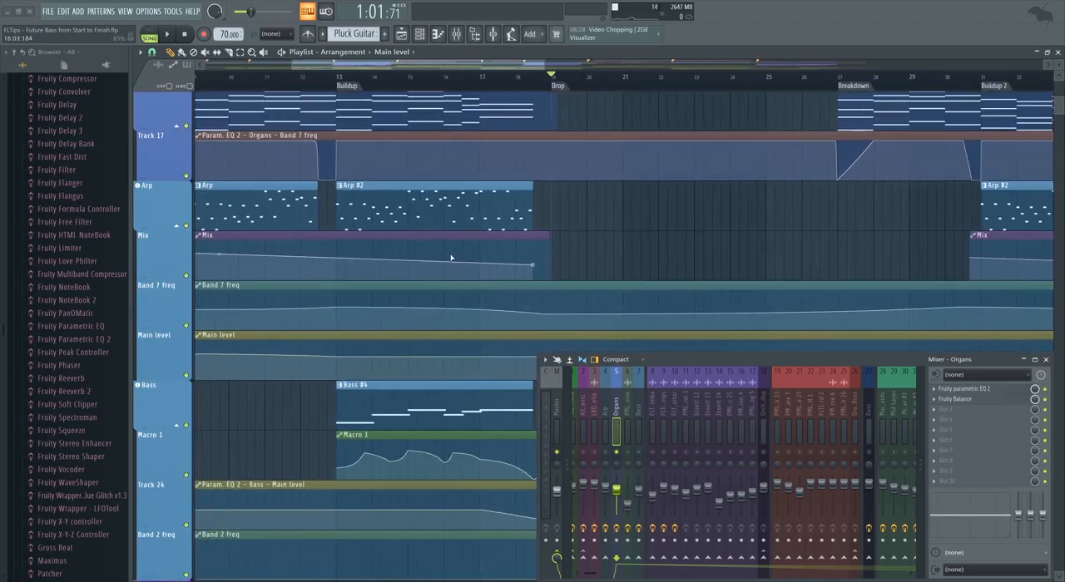
{"action": "scroll", "coordinate": [454, 259], "scroll_direction": "down", "scroll_amount": 2}
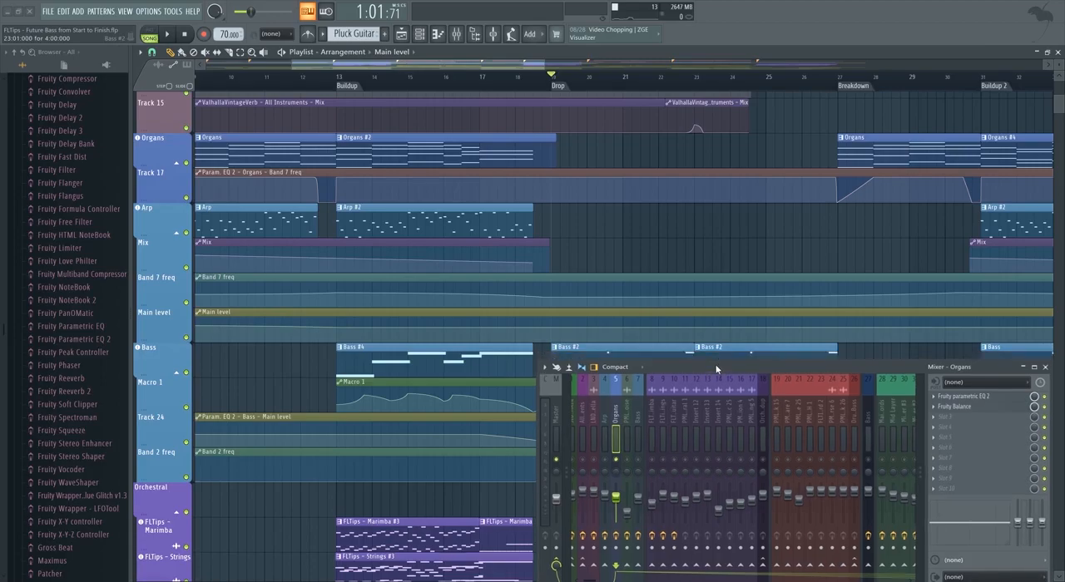
Audition the Organs track in solo from the Buildup, restore all tracks and move the playhead to just before bar 13.
{"action": "left_click", "coordinate": [342, 87]}
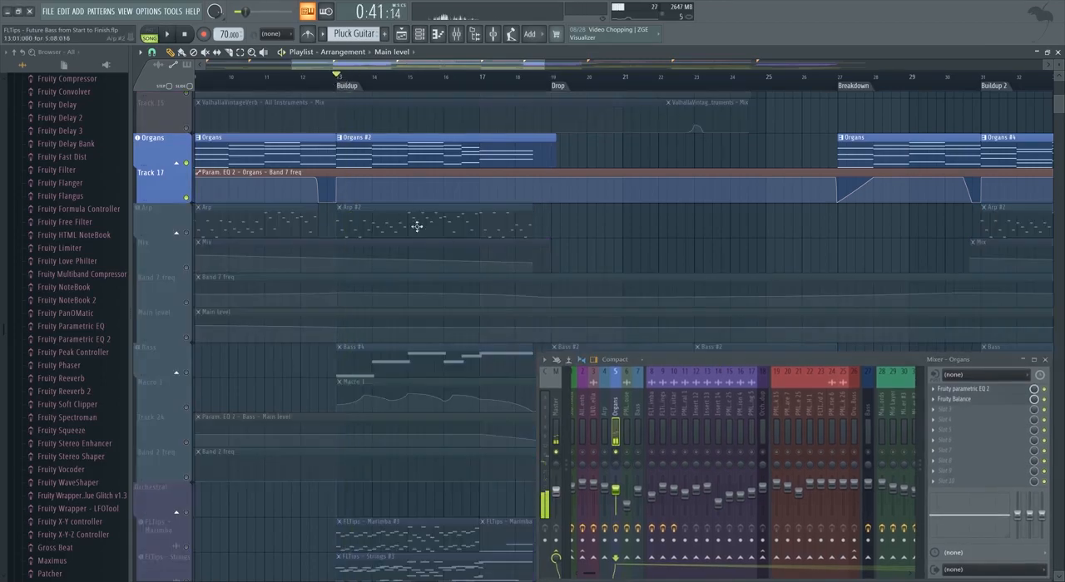
{"action": "right_click", "coordinate": [187, 169]}
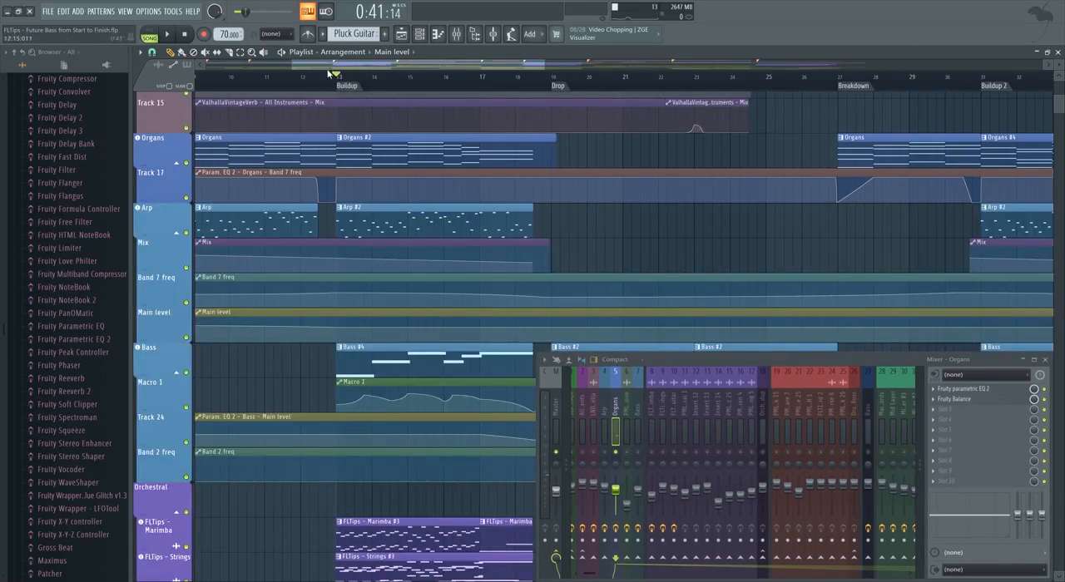
{"action": "scroll", "coordinate": [378, 256], "scroll_direction": "up", "scroll_amount": 3}
{"action": "scroll", "coordinate": [382, 335], "scroll_direction": "down", "scroll_amount": 4}
{"action": "scroll", "coordinate": [383, 337], "scroll_direction": "up", "scroll_amount": 4}
{"action": "key", "text": "space"}
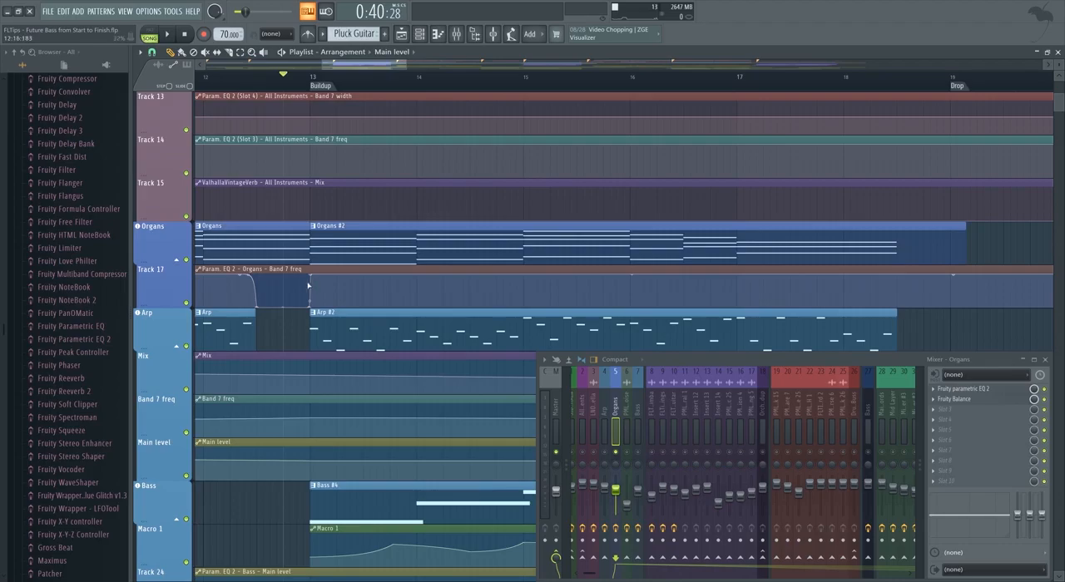
{"action": "scroll", "coordinate": [312, 285], "scroll_direction": "down", "scroll_amount": 2}
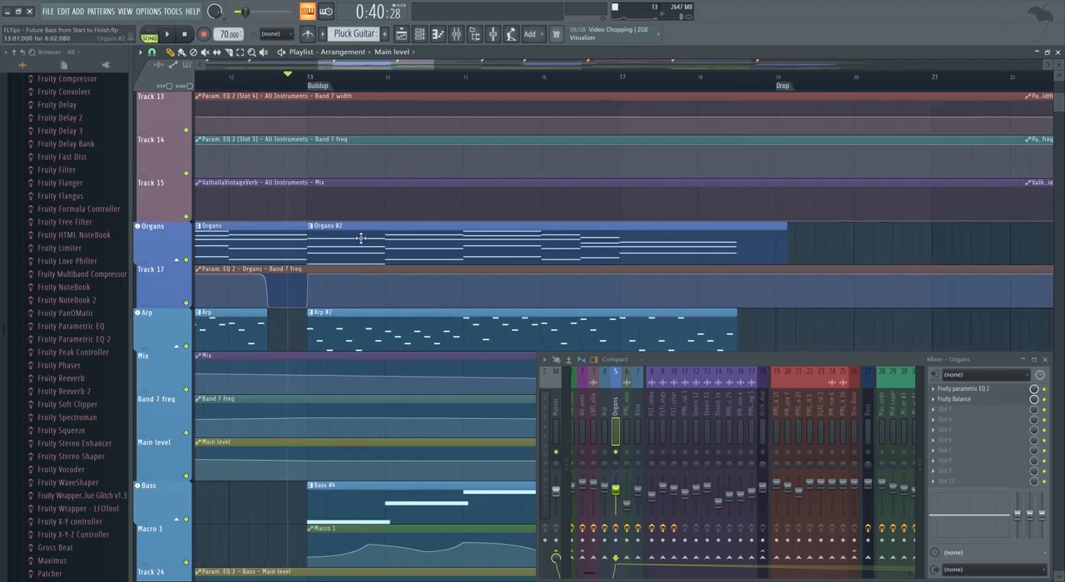
{"action": "scroll", "coordinate": [361, 239], "scroll_direction": "down", "scroll_amount": 2}
Add Distructor to slot 4 of the Organs mixer track and turn off its Filter, Chorus and Speaker modules.
{"action": "left_click", "coordinate": [957, 419]}
{"action": "mouse_move", "coordinate": [975, 366]}
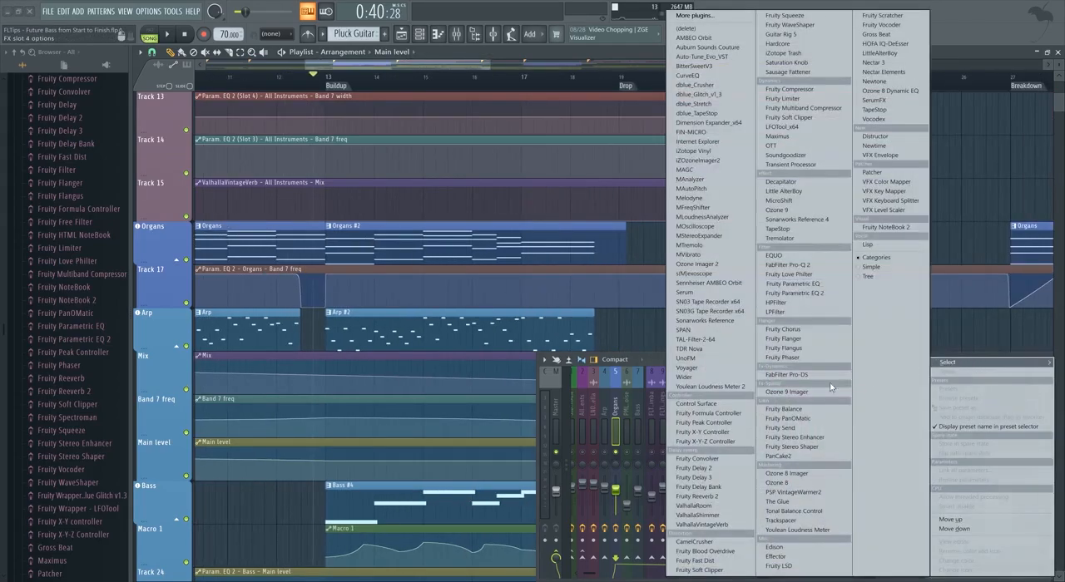
{"action": "left_click", "coordinate": [876, 137]}
{"action": "left_click_drag", "start_coordinate": [572, 183], "coordinate": [570, 123]}
{"action": "left_click", "coordinate": [472, 141]}
{"action": "left_click", "coordinate": [596, 141]}
{"action": "left_click", "coordinate": [720, 141]}
Try the Soft clipper algorithm in Distructor's Distortion module while playing the Buildup.
{"action": "key", "text": "space"}
{"action": "left_click_drag", "start_coordinate": [381, 122], "coordinate": [441, 130]}
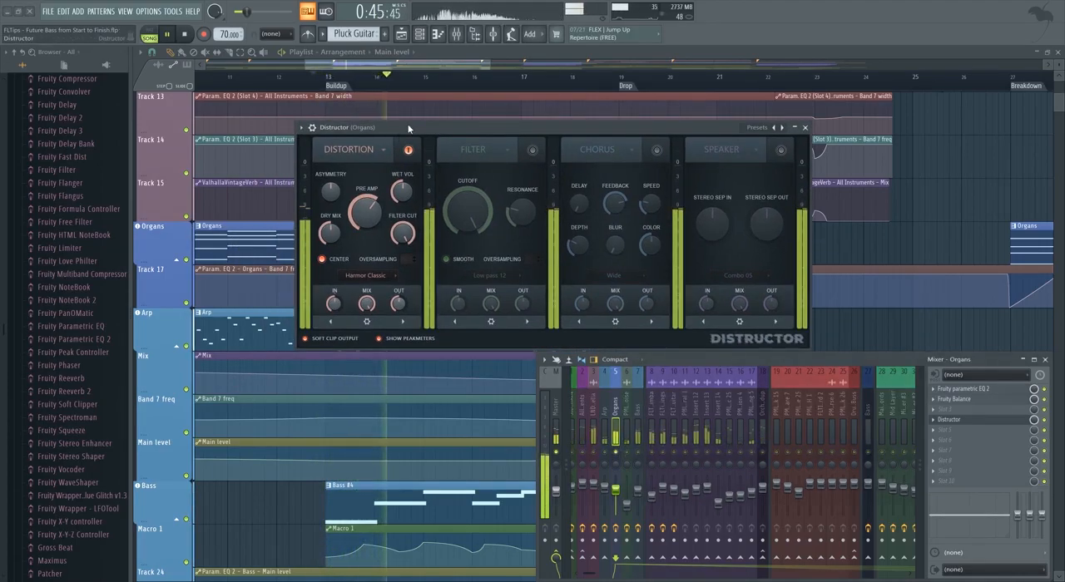
{"action": "left_click_drag", "start_coordinate": [406, 125], "coordinate": [440, 130]}
{"action": "left_click", "coordinate": [401, 281]}
{"action": "left_click", "coordinate": [403, 311]}
{"action": "key", "text": "space"}
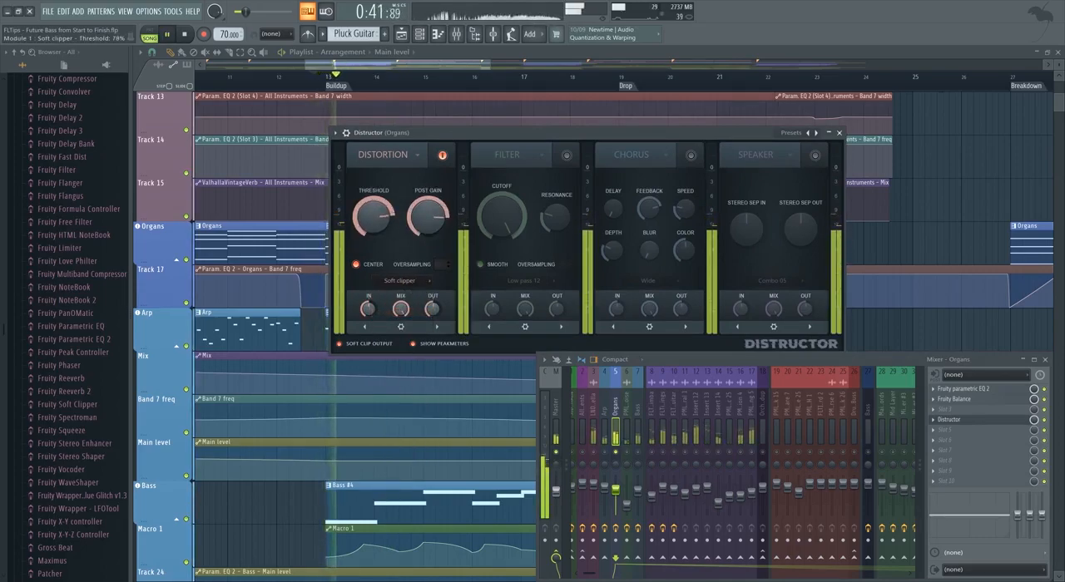
Set the Distortion module's algorithm to Blood overdrive and move the Distructor window clear of the Organs clips.
{"action": "left_click", "coordinate": [419, 288]}
{"action": "left_click", "coordinate": [394, 293]}
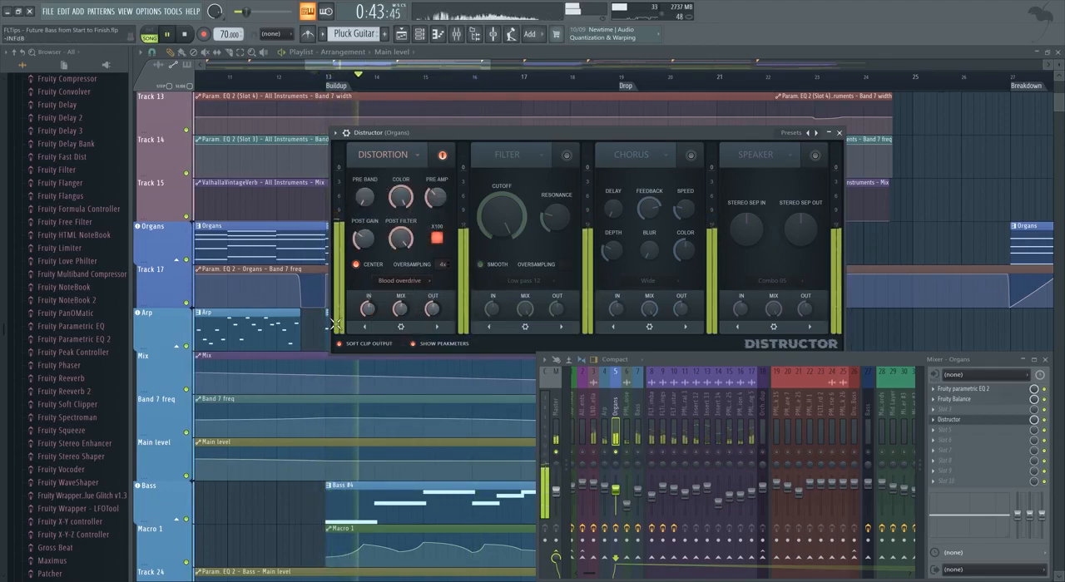
{"action": "left_click_drag", "start_coordinate": [485, 132], "coordinate": [505, 115]}
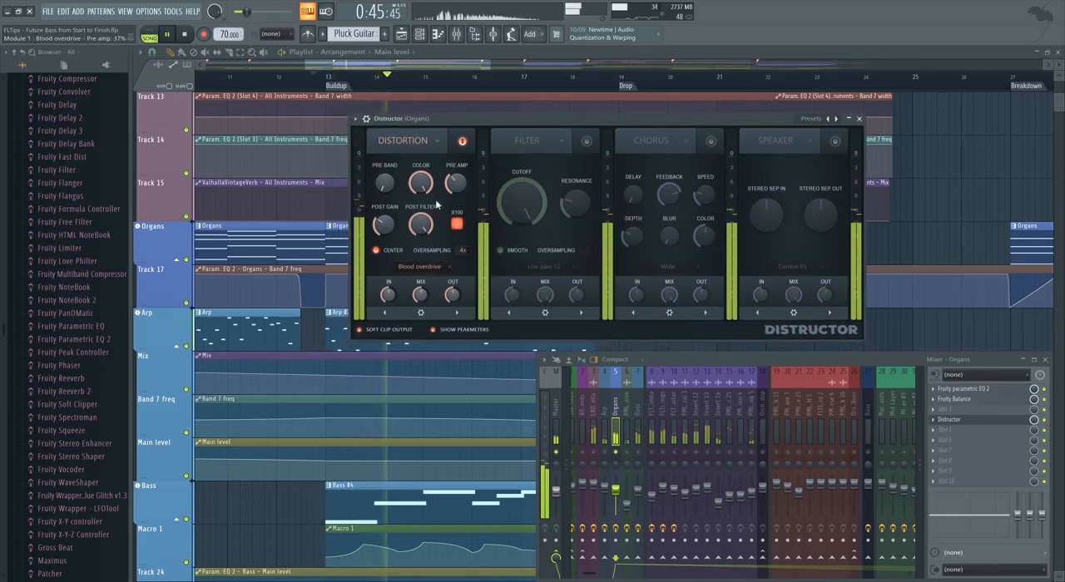
Examine the list of available distortion algorithms, keep Blood overdrive and play back the Organs from just before the Buildup.
{"action": "left_click", "coordinate": [444, 267]}
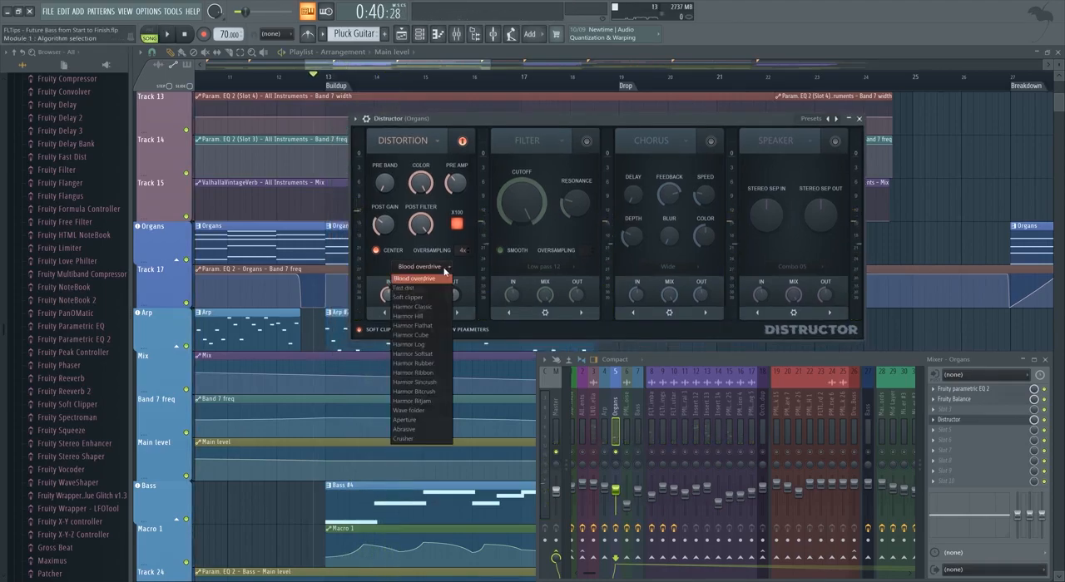
{"action": "left_click", "coordinate": [472, 266]}
{"action": "left_click", "coordinate": [428, 267]}
{"action": "left_click", "coordinate": [478, 263]}
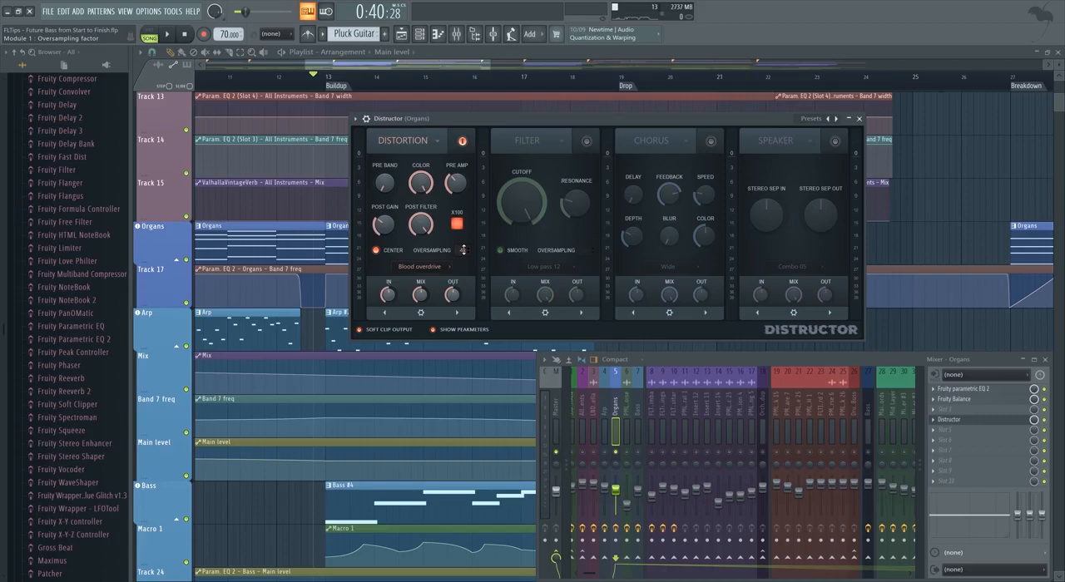
{"action": "key", "text": "space"}
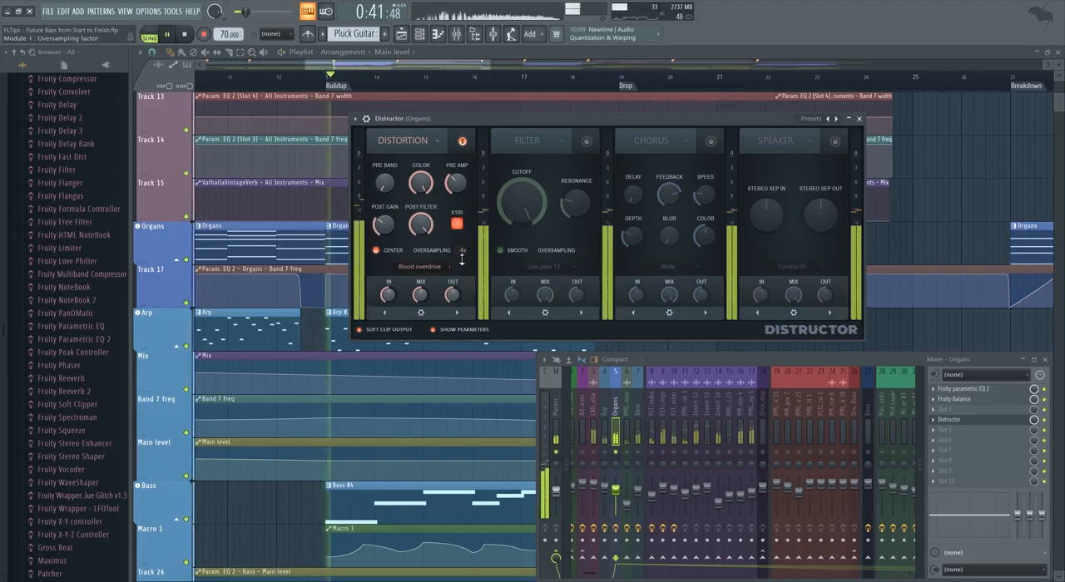
Set the Blood overdrive module's oversampling to 4x and compare mix levels from 3% to 72% while playing the Buildup.
{"action": "left_click_drag", "start_coordinate": [461, 255], "coordinate": [463, 268]}
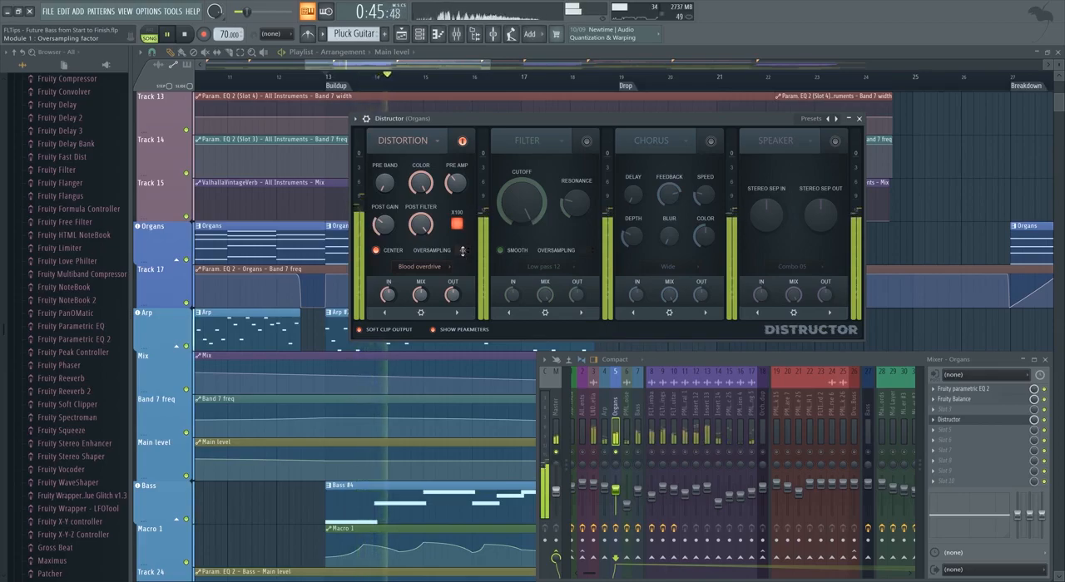
{"action": "key", "text": "space"}
{"action": "left_click_drag", "start_coordinate": [421, 295], "coordinate": [421, 318]}
{"action": "key", "text": "space"}
{"action": "key", "text": "space"}
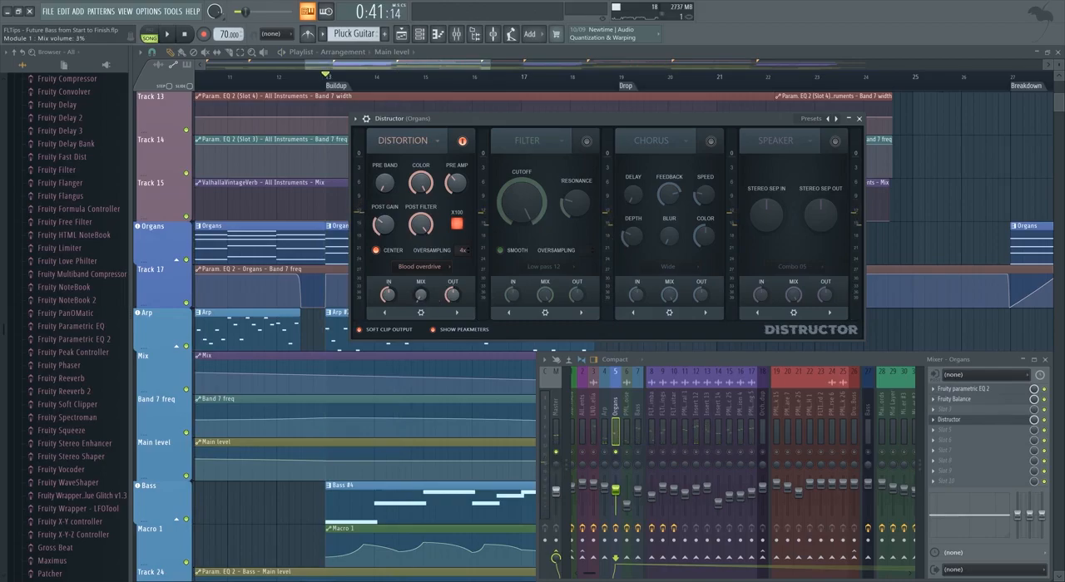
{"action": "key", "text": "space"}
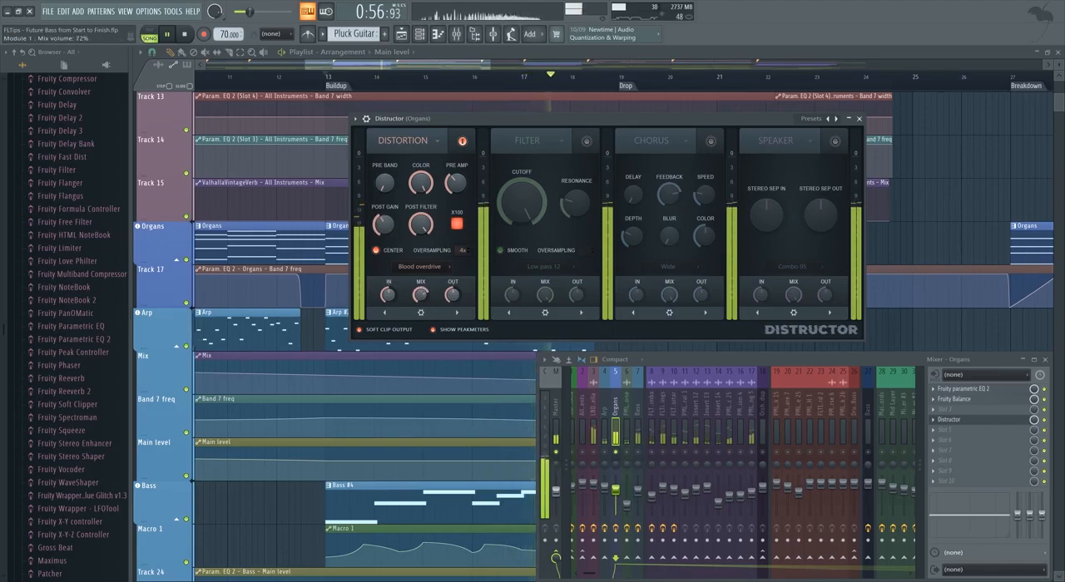
{"action": "key", "text": "space"}
Try Distructor's second module as a Distortion with the Harmor Classic algorithm, turning the first module off and playing the Buildup.
{"action": "left_click", "coordinate": [550, 141]}
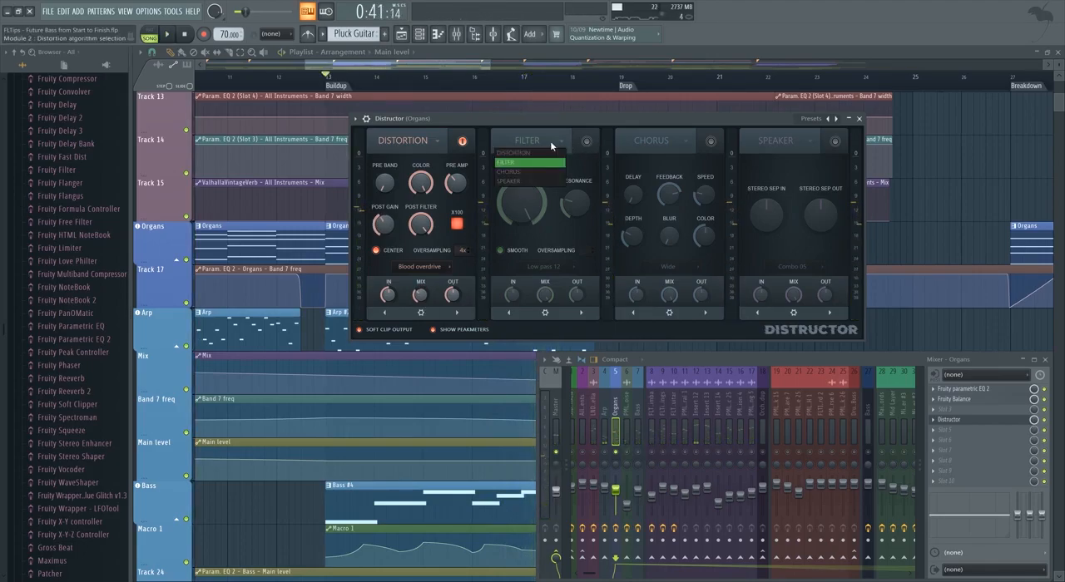
{"action": "left_click", "coordinate": [533, 155]}
{"action": "left_click", "coordinate": [462, 140]}
{"action": "left_click", "coordinate": [586, 141]}
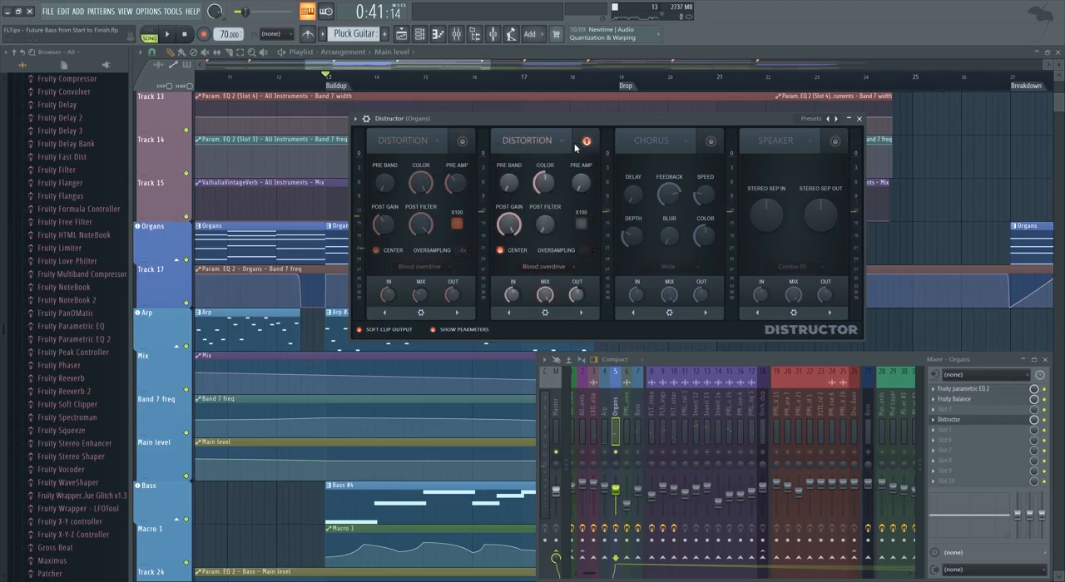
{"action": "left_click", "coordinate": [543, 266]}
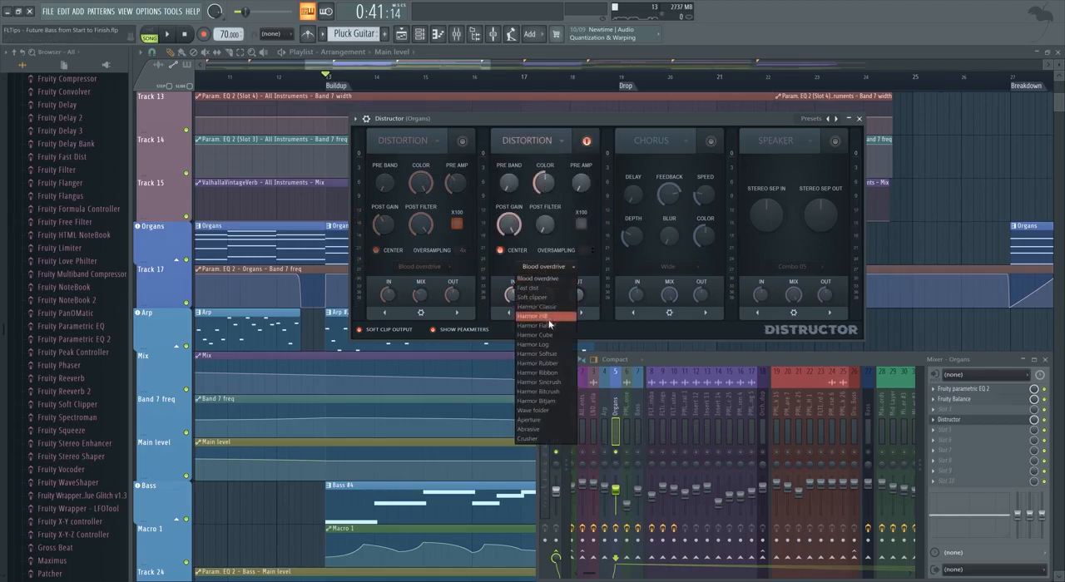
{"action": "left_click", "coordinate": [537, 308]}
{"action": "key", "text": "space"}
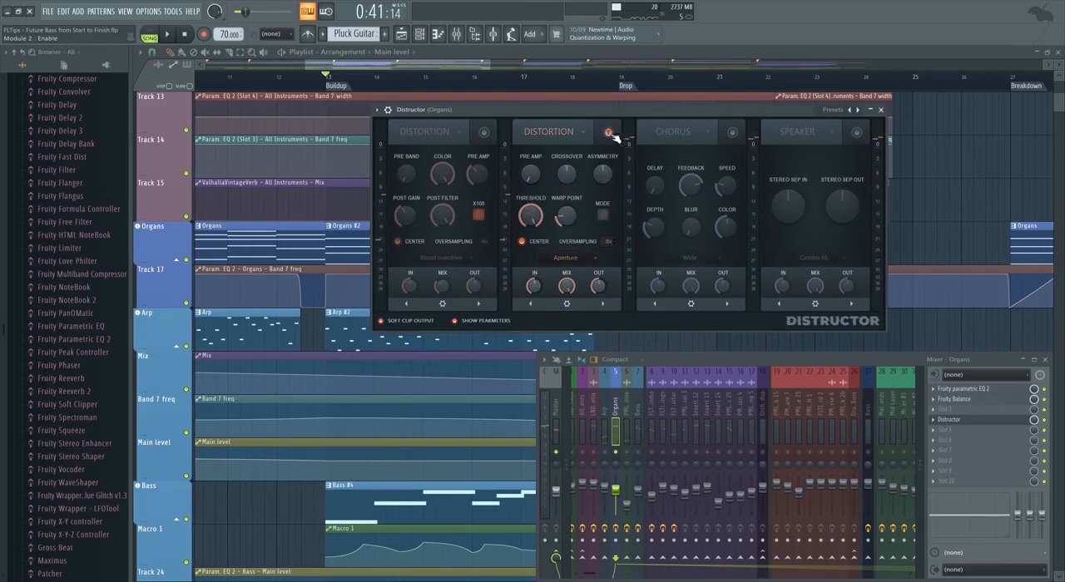
Turn the Blood overdrive module back on, audition the Buildup and create an automation clip for the module's mix level.
{"action": "left_click", "coordinate": [486, 133]}
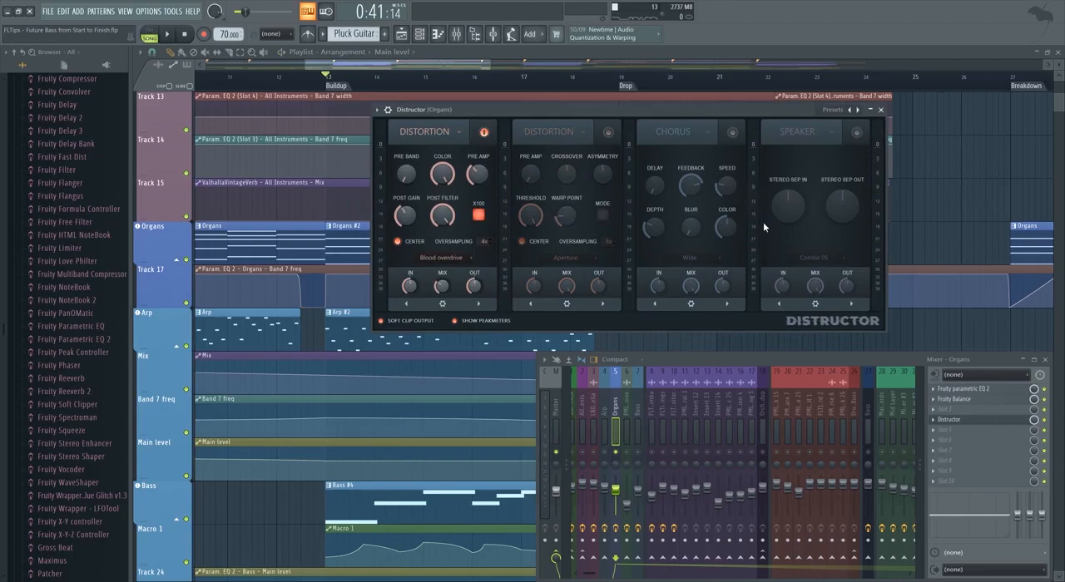
{"action": "key", "text": "space"}
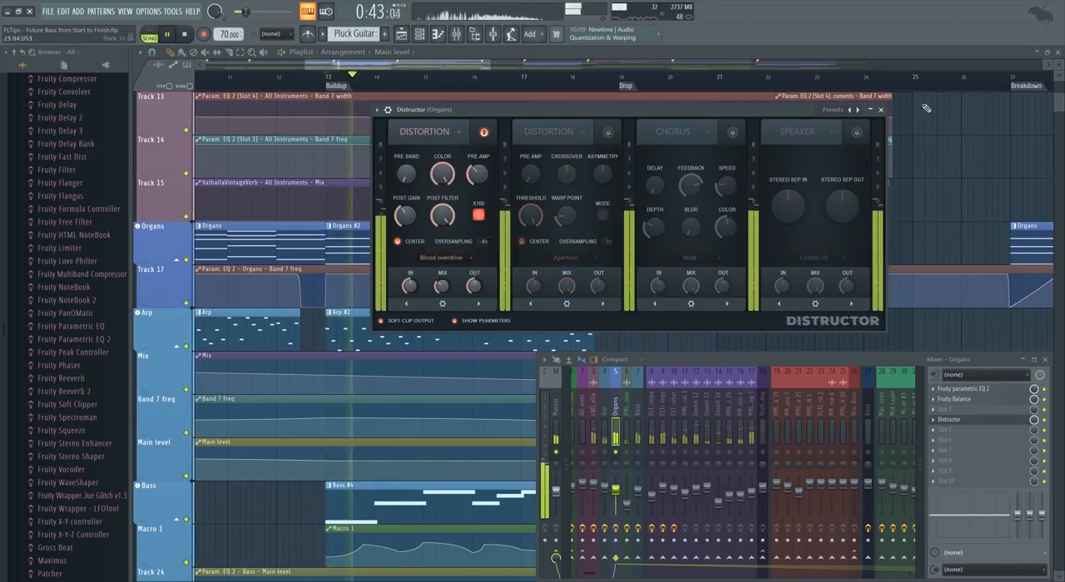
{"action": "key", "text": "space"}
{"action": "right_click", "coordinate": [442, 286]}
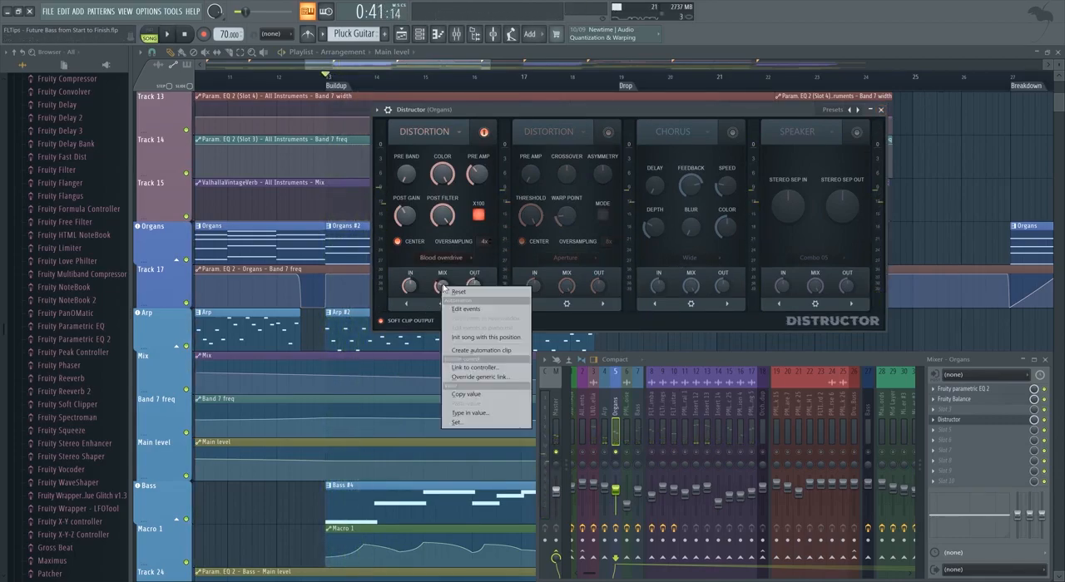
{"action": "left_click", "coordinate": [481, 351]}
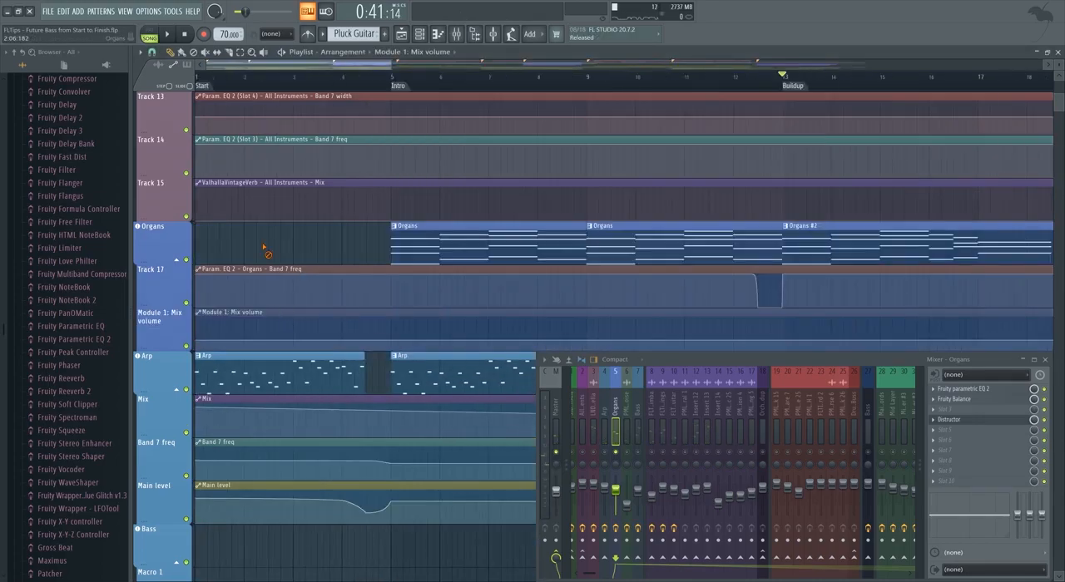
Shape the Module 1: Mix volume automation to rise from zero at about bar 11 to a low level at the Buildup.
{"action": "scroll", "coordinate": [342, 283], "scroll_direction": "down", "scroll_amount": 4}
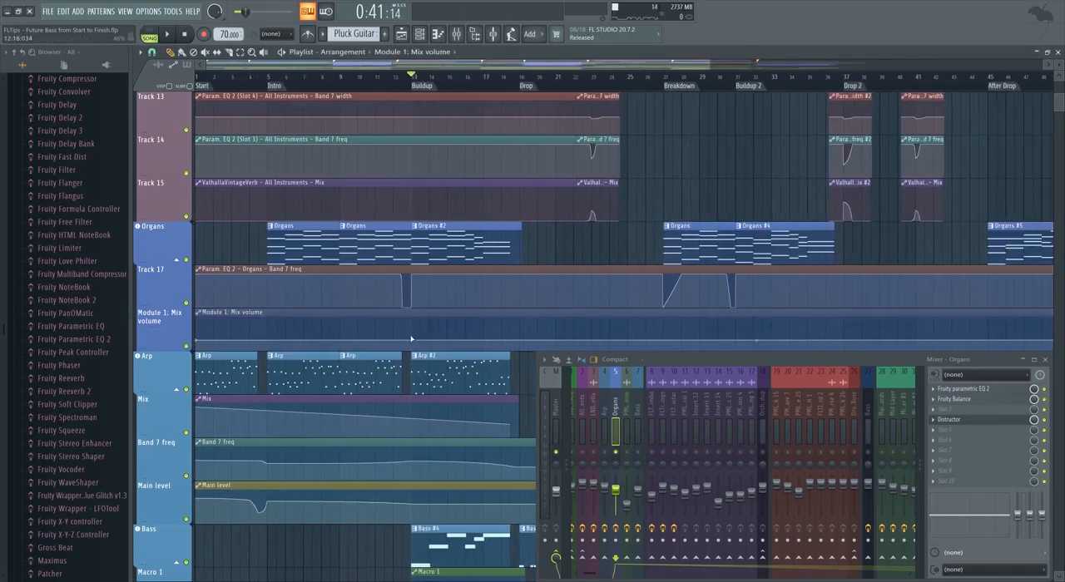
{"action": "left_click_drag", "start_coordinate": [415, 340], "coordinate": [406, 340]}
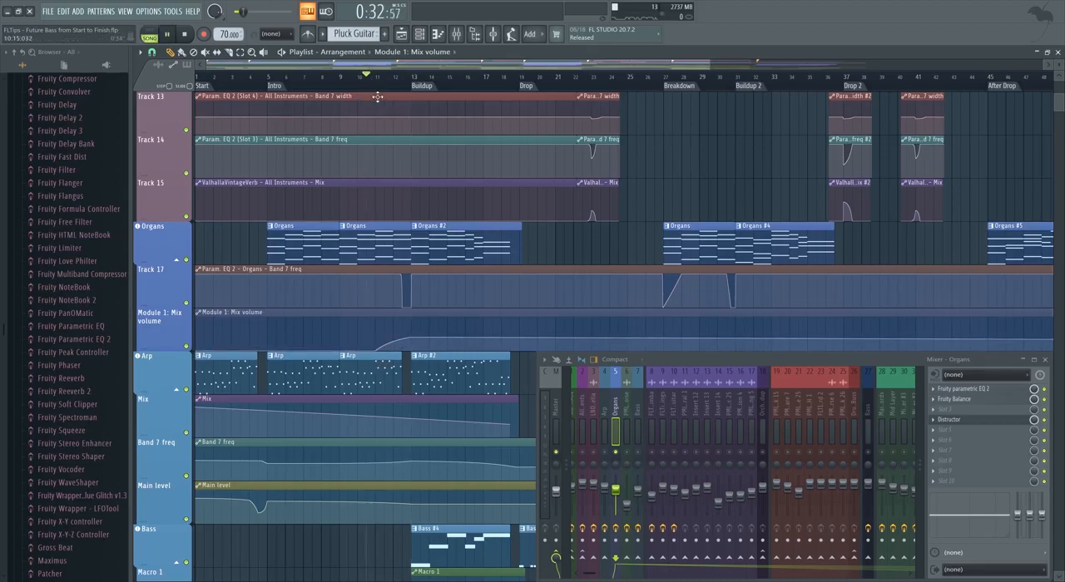
{"action": "key", "text": "space"}
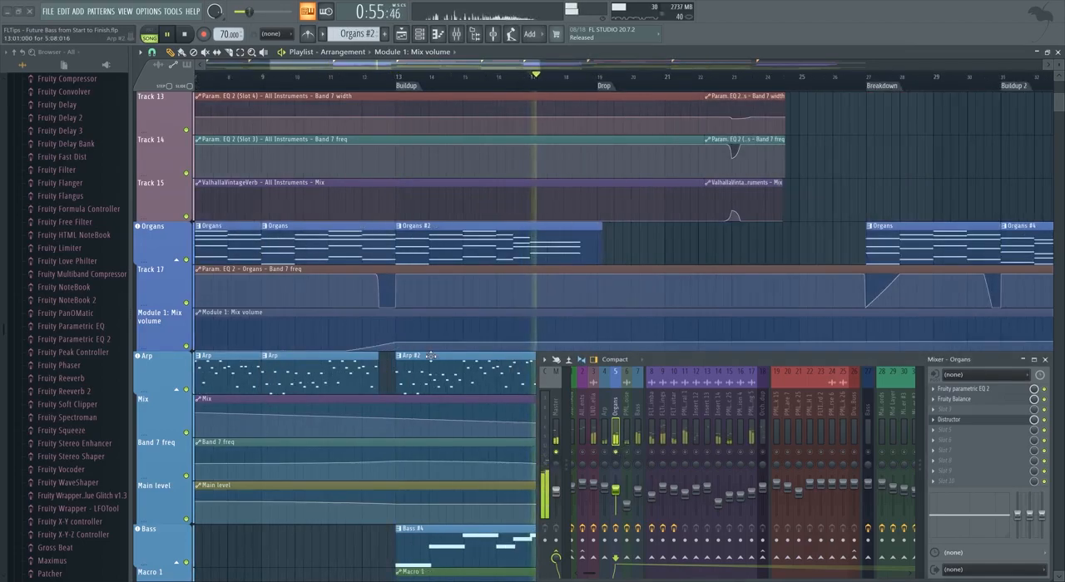
{"action": "left_click_drag", "start_coordinate": [399, 343], "coordinate": [397, 349]}
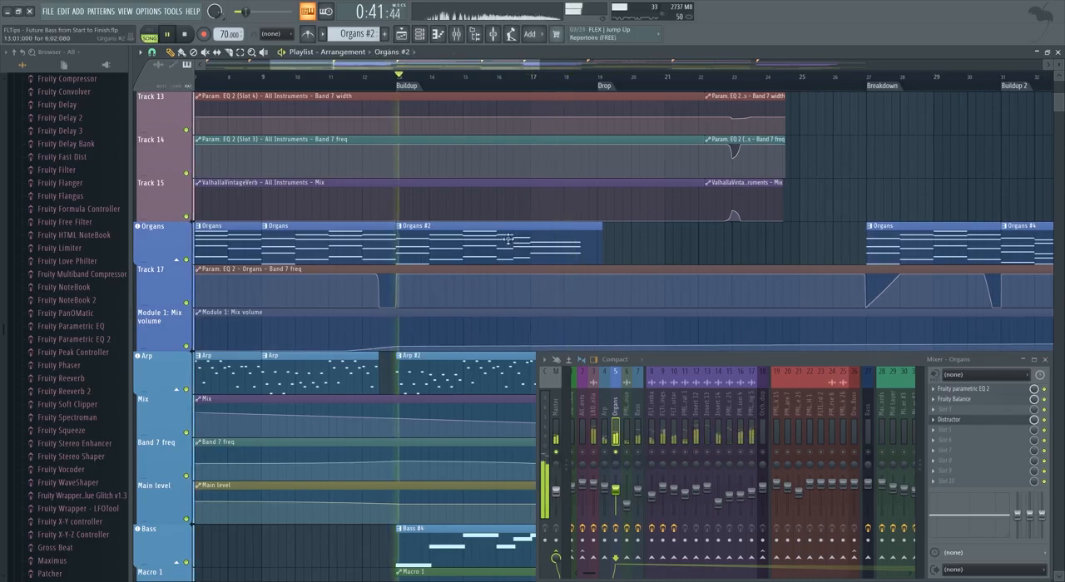
Drop the Module 1: Mix volume automation to zero at bar 26 and make it rise again towards Buildup 2.
{"action": "scroll", "coordinate": [490, 271], "scroll_direction": "down", "scroll_amount": 2, "text": "ctrl"}
{"action": "scroll", "coordinate": [490, 272], "scroll_direction": "down", "scroll_amount": 3}
{"action": "scroll", "coordinate": [490, 271], "scroll_direction": "down", "scroll_amount": 1}
{"action": "scroll", "coordinate": [488, 267], "scroll_direction": "down", "scroll_amount": 2, "text": "ctrl"}
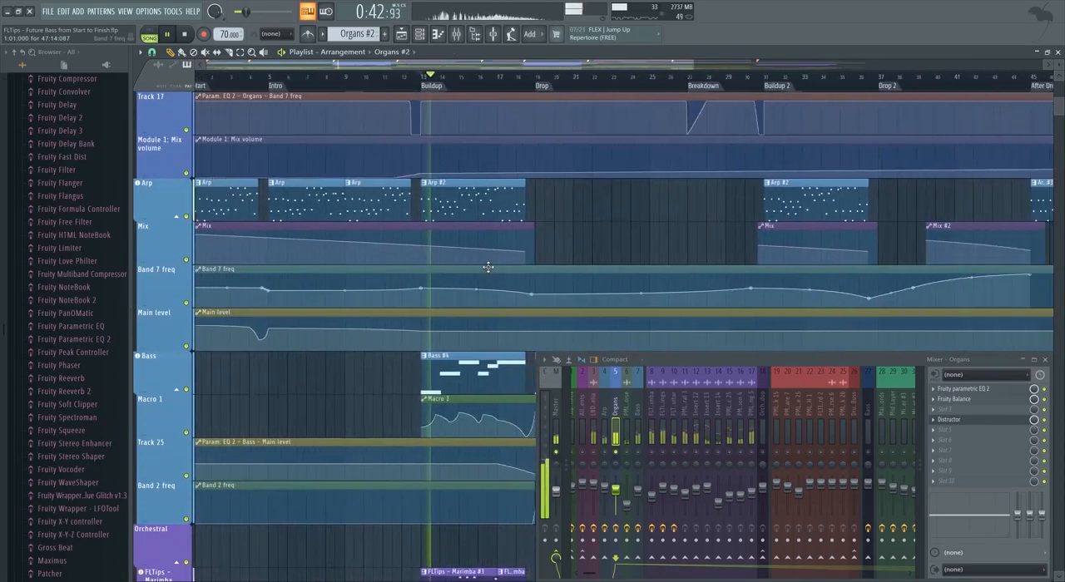
{"action": "scroll", "coordinate": [499, 271], "scroll_direction": "up", "scroll_amount": 3}
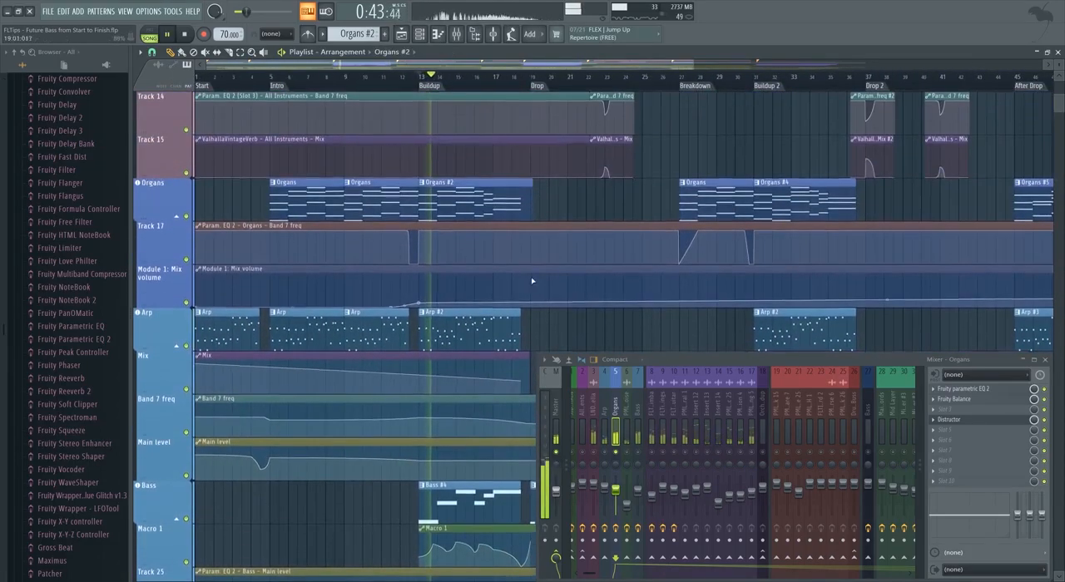
{"action": "right_click", "coordinate": [662, 302]}
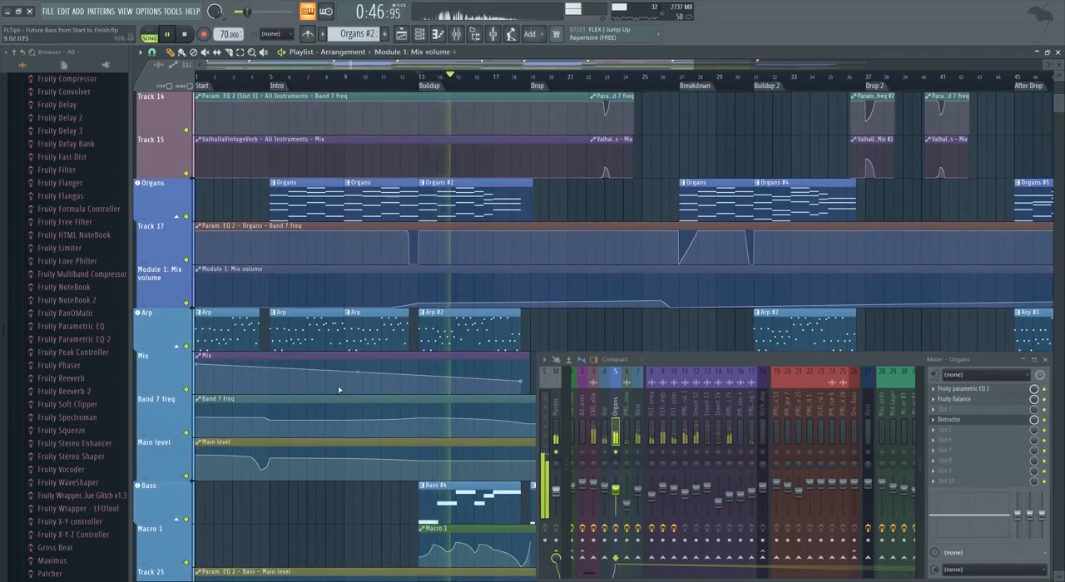
{"action": "key", "text": "space"}
{"action": "right_click", "coordinate": [745, 307]}
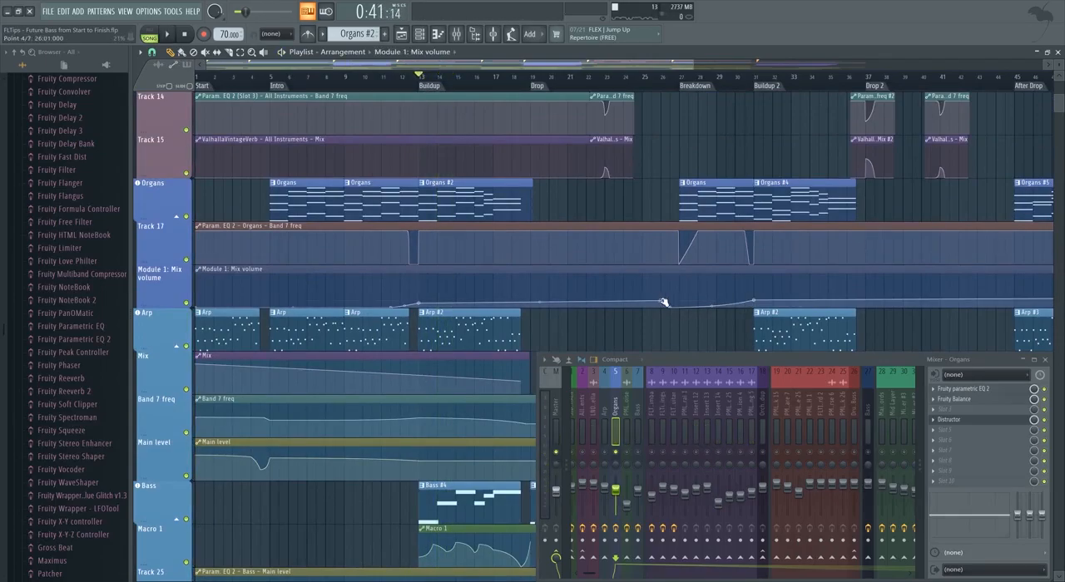
{"action": "scroll", "coordinate": [655, 304], "scroll_direction": "down", "scroll_amount": 2, "text": "ctrl"}
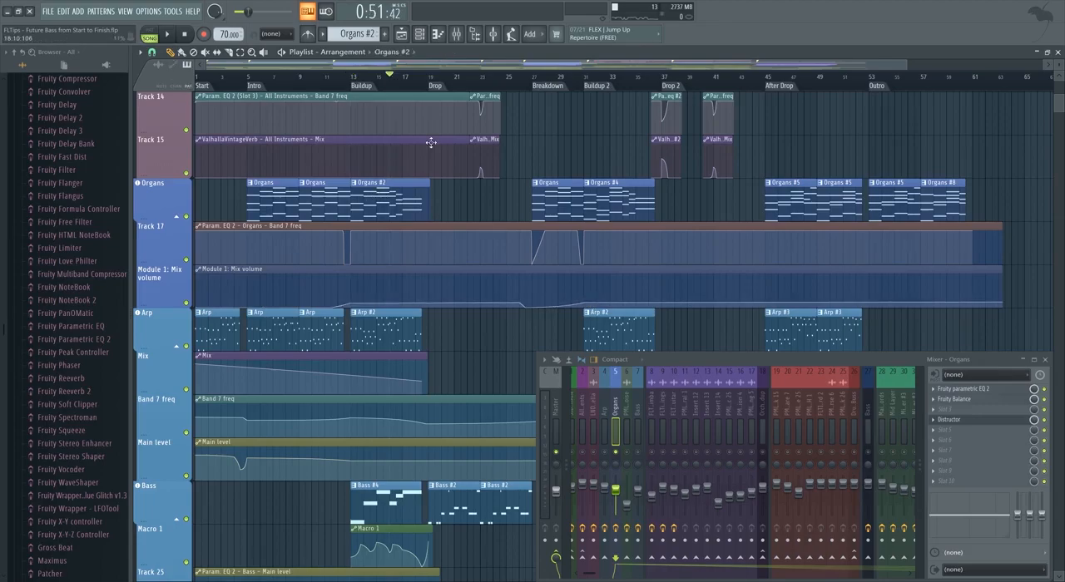
Add a second Fruity parametric EQ 2 in slot 5 of the Organs mixer track and make its band 1 a high-pass filter.
{"action": "left_click", "coordinate": [959, 429]}
{"action": "left_click", "coordinate": [813, 295]}
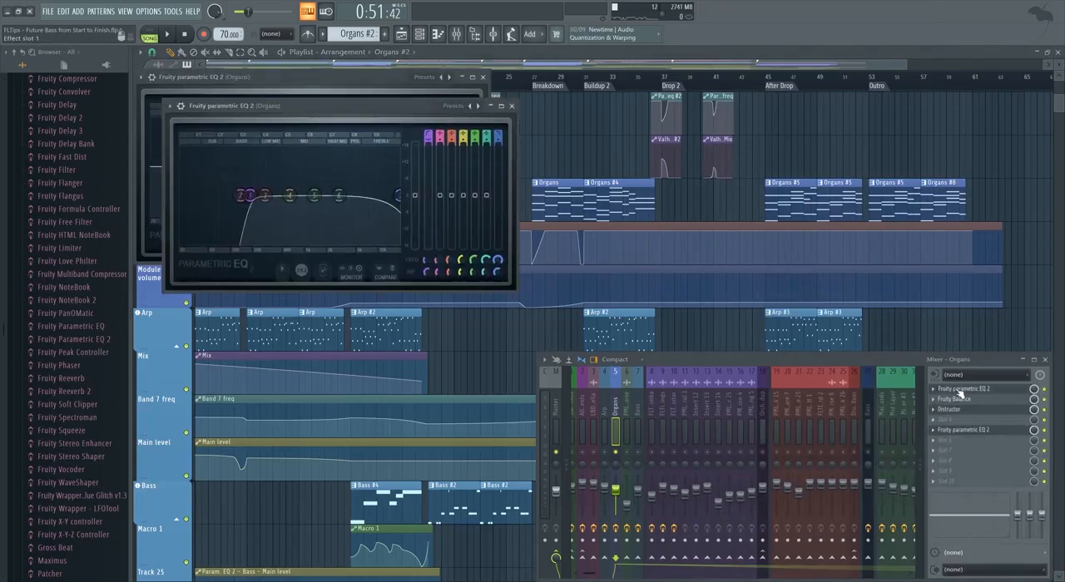
{"action": "key", "text": "F6"}
{"action": "left_click_drag", "start_coordinate": [350, 92], "coordinate": [698, 171]}
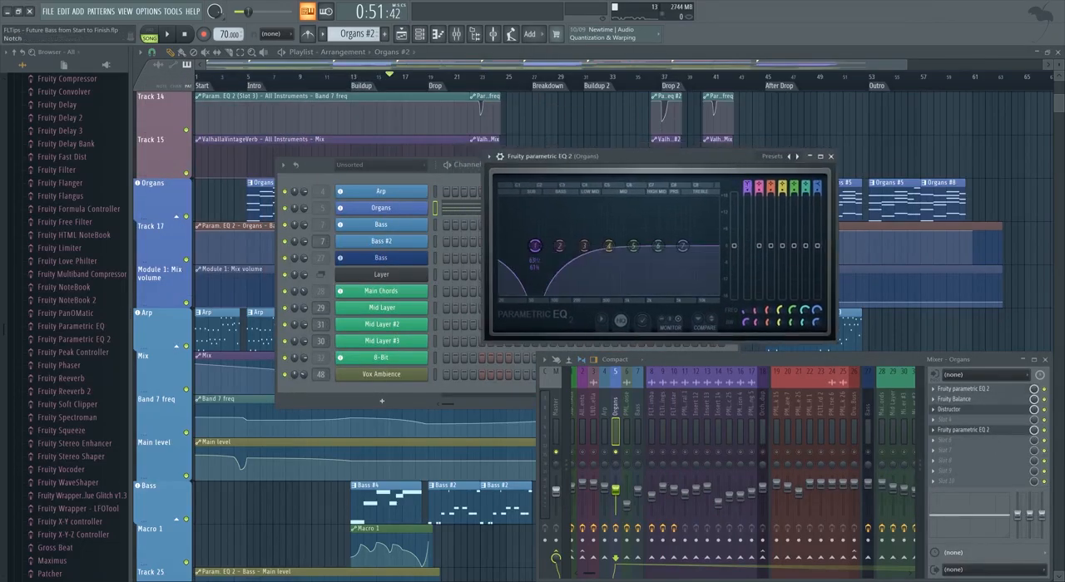
{"action": "left_click_drag", "start_coordinate": [631, 170], "coordinate": [654, 149]}
{"action": "left_click", "coordinate": [733, 165]}
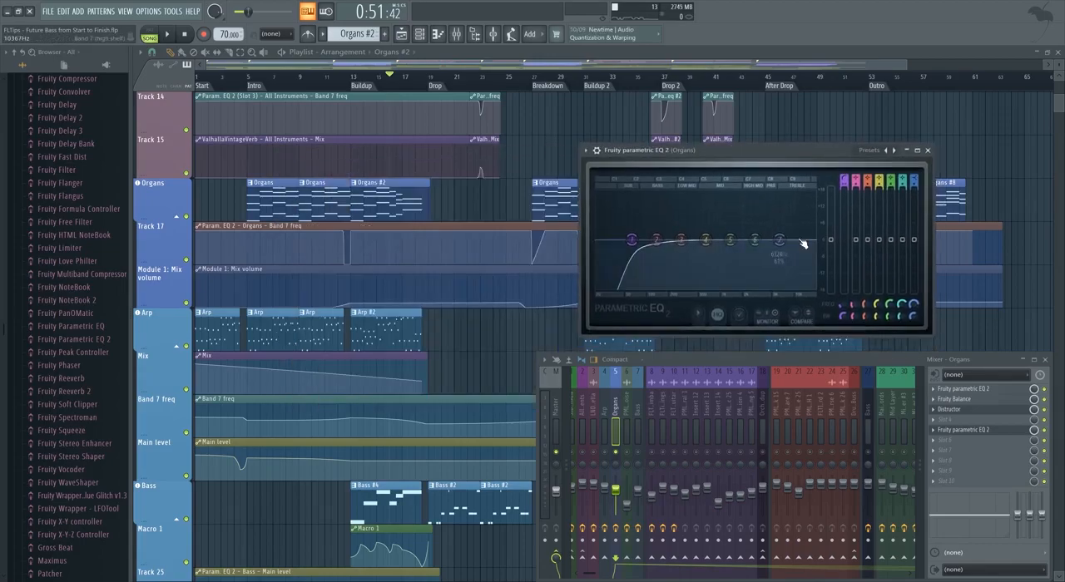
Lower the high-pass band's cutoff, create an automation clip for the band 1 frequency and close the EQ.
{"action": "mouse_move", "coordinate": [633, 240]}
{"action": "left_mouse_down"}
{"action": "mouse_move", "coordinate": [659, 239]}
{"action": "mouse_move", "coordinate": [618, 240]}
{"action": "left_mouse_up"}
{"action": "right_click", "coordinate": [844, 305]}
{"action": "left_click", "coordinate": [864, 371]}
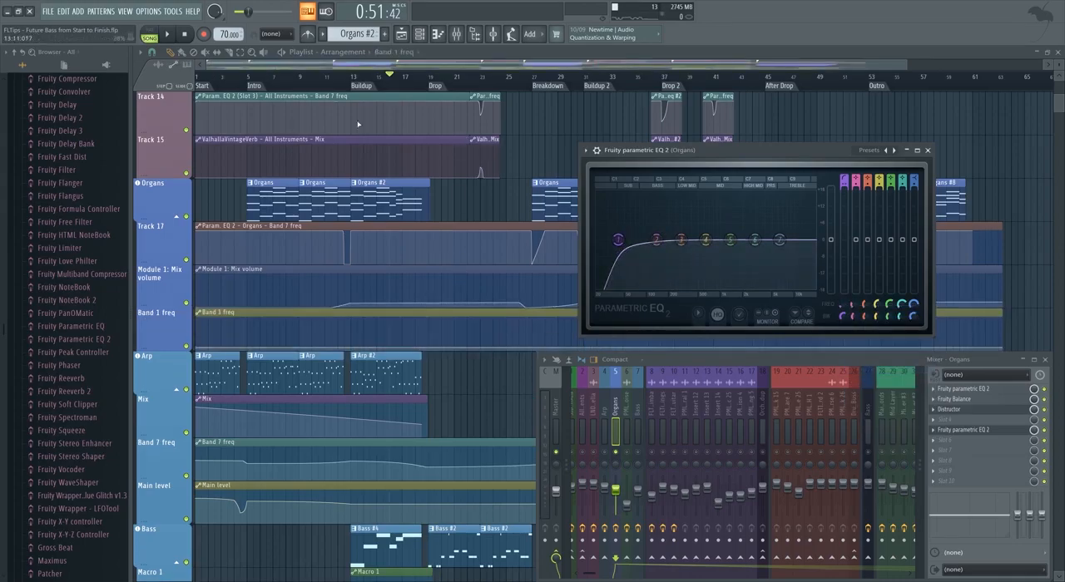
{"action": "key", "text": "Escape"}
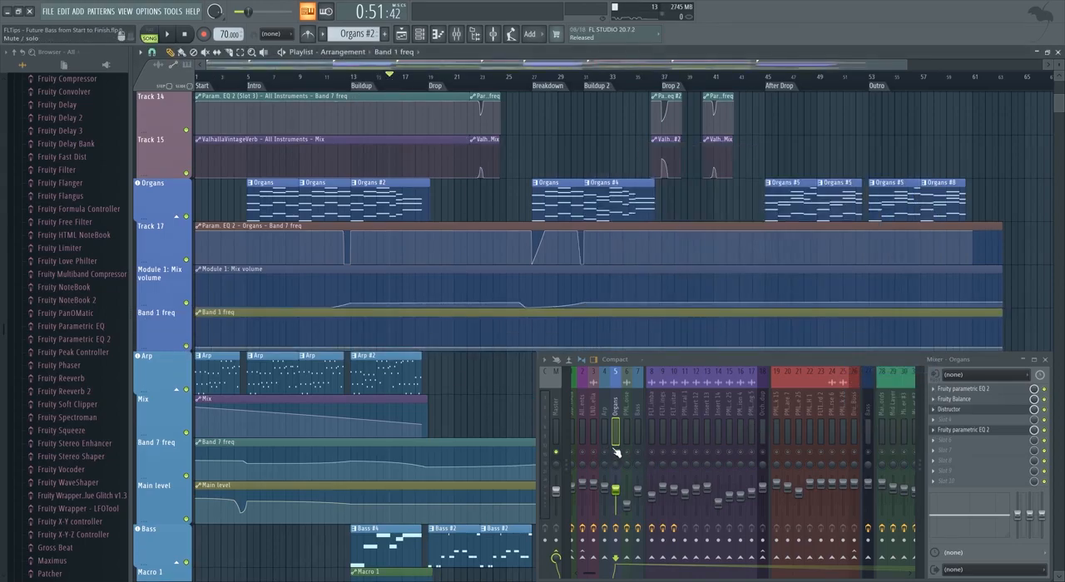
Shape the Band 1 freq automation to climb from late bar 15 to a peak in bar 18, just before the Drop.
{"action": "scroll", "coordinate": [425, 331], "scroll_direction": "up", "scroll_amount": 3}
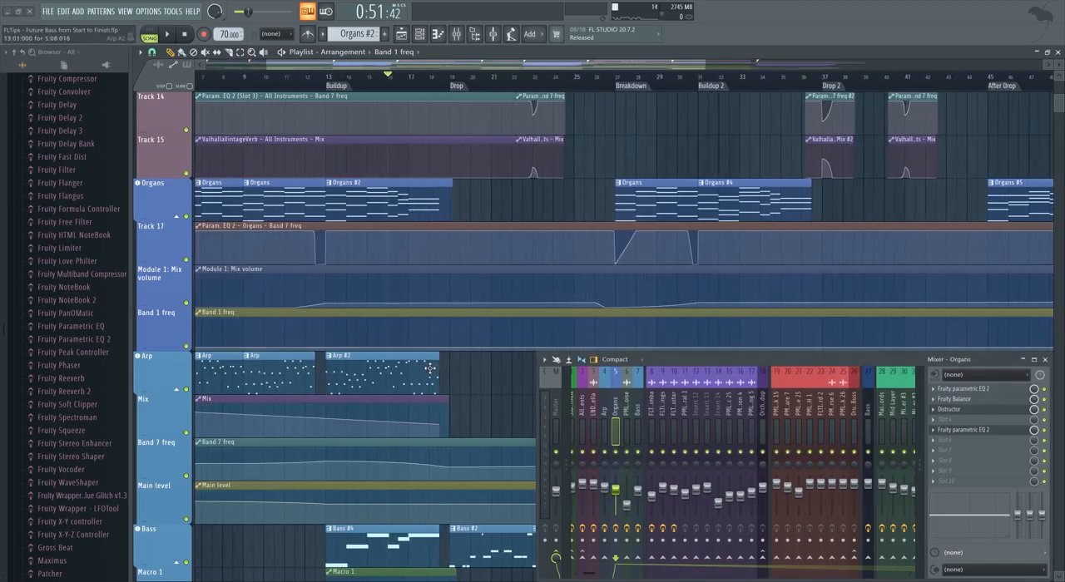
{"action": "key", "text": "space"}
{"action": "scroll", "coordinate": [426, 367], "scroll_direction": "up", "scroll_amount": 1}
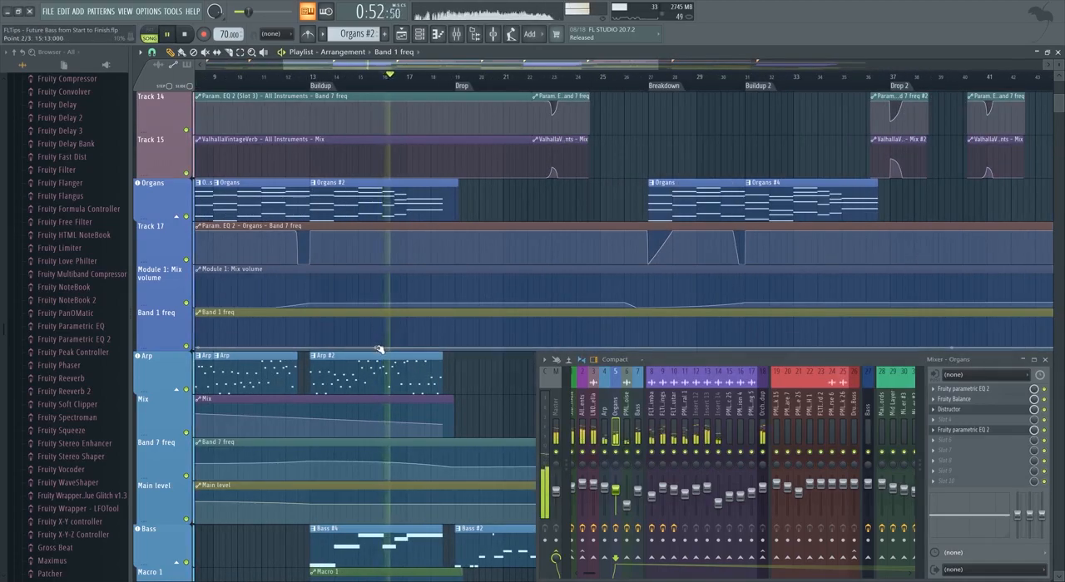
{"action": "left_click_drag", "start_coordinate": [380, 348], "coordinate": [452, 342]}
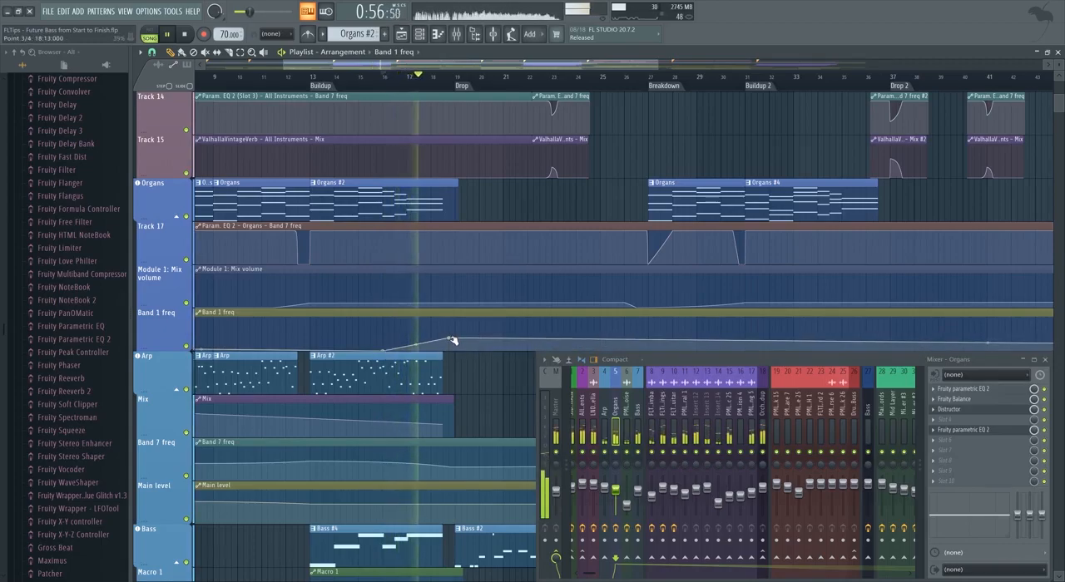
{"action": "left_click_drag", "start_coordinate": [452, 339], "coordinate": [452, 335]}
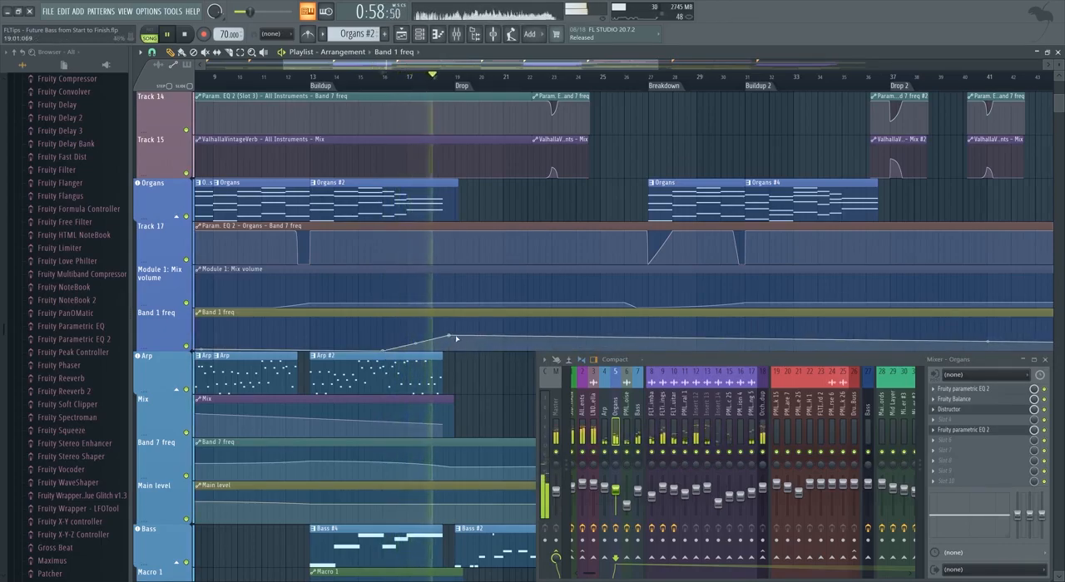
Raise the Band 1 freq peak before the Drop and bring the curve back down to zero at bar 26.
{"action": "scroll", "coordinate": [393, 292], "scroll_direction": "down", "scroll_amount": 3}
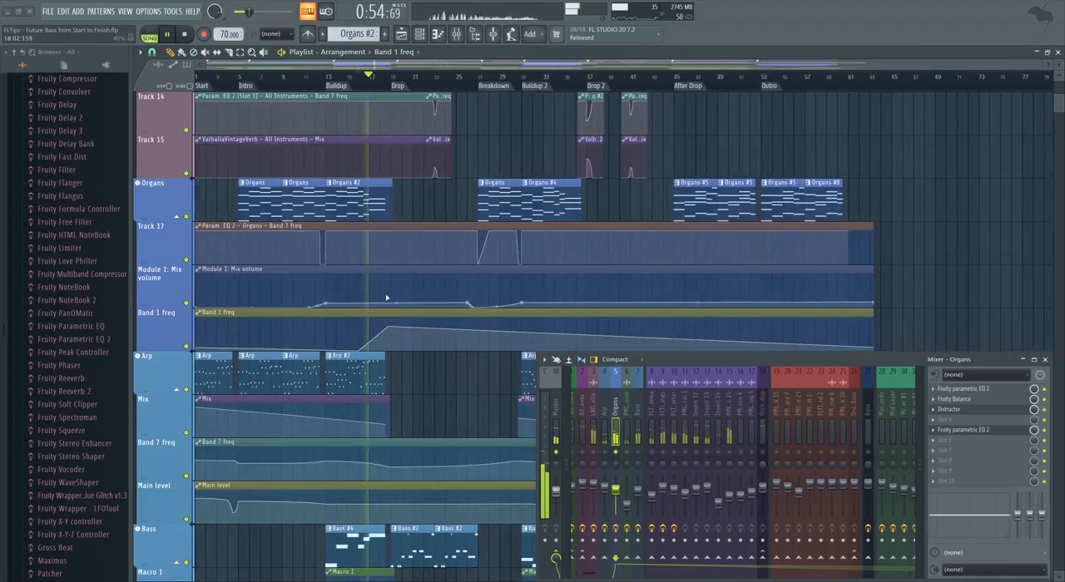
{"action": "right_click", "coordinate": [473, 333]}
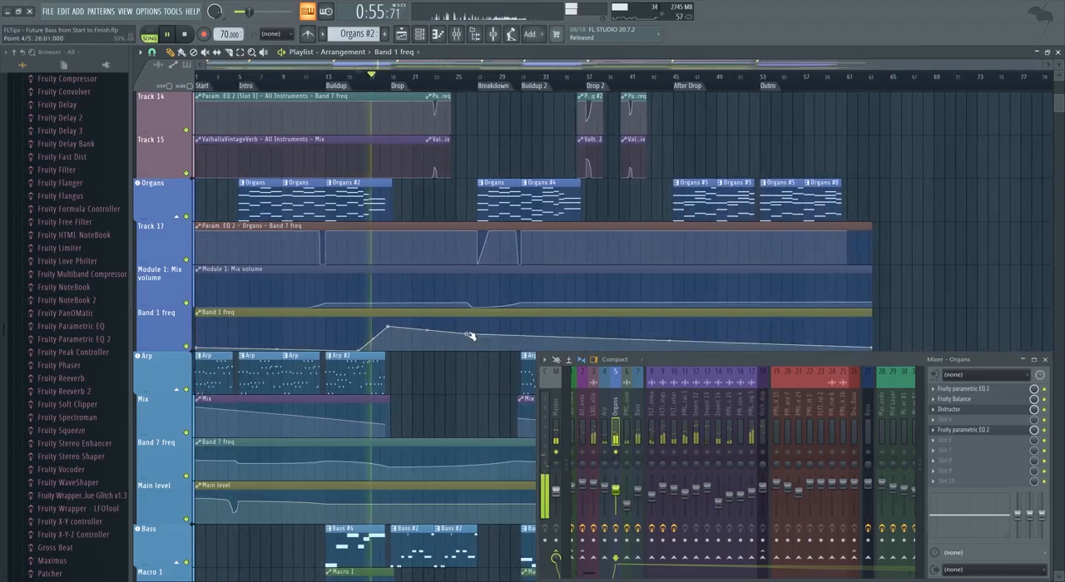
{"action": "left_click_drag", "start_coordinate": [471, 334], "coordinate": [468, 353]}
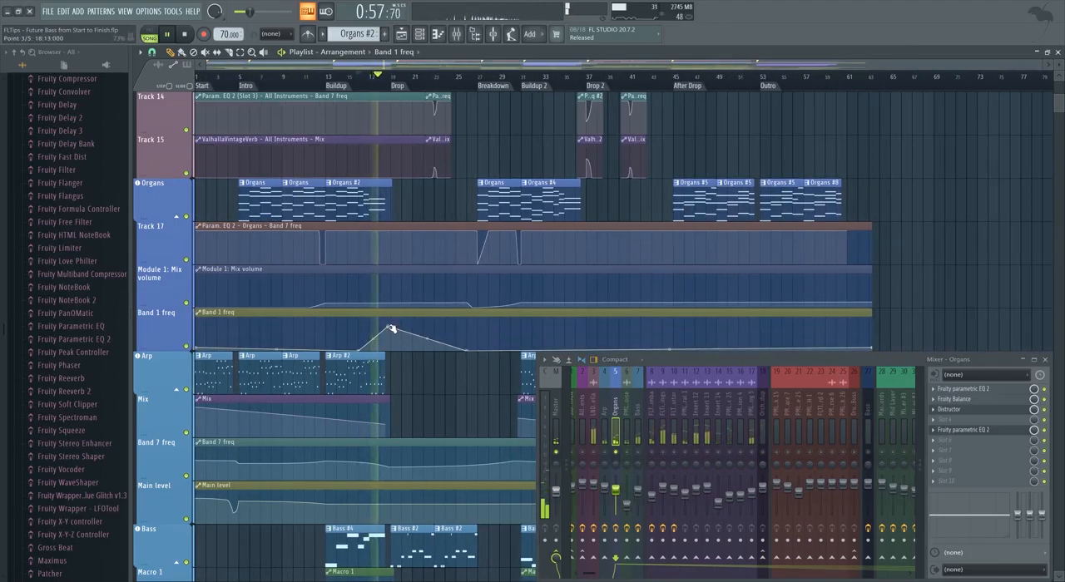
{"action": "scroll", "coordinate": [391, 329], "scroll_direction": "up", "scroll_amount": 2}
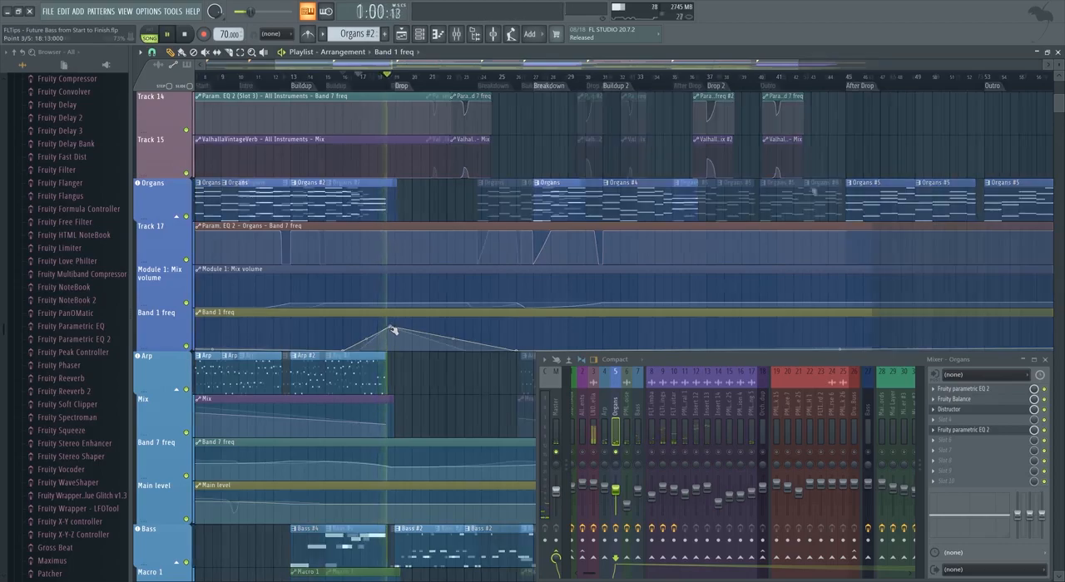
Extend the Band 1 freq clip to about bar 67 and add a rise from bar 57 to about bar 61 in the Outro.
{"action": "scroll", "coordinate": [749, 198], "scroll_direction": "right", "scroll_amount": 5}
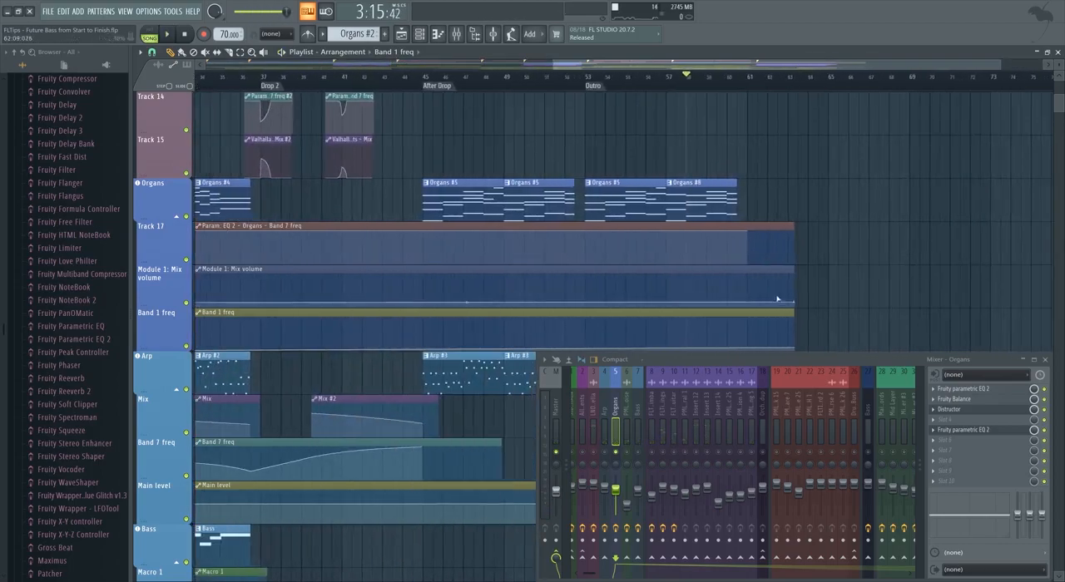
{"action": "scroll", "coordinate": [749, 198], "scroll_direction": "down", "scroll_amount": 3}
{"action": "scroll", "coordinate": [724, 233], "scroll_direction": "up", "scroll_amount": 4}
{"action": "key", "text": "space"}
{"action": "scroll", "coordinate": [697, 336], "scroll_direction": "down", "scroll_amount": 3}
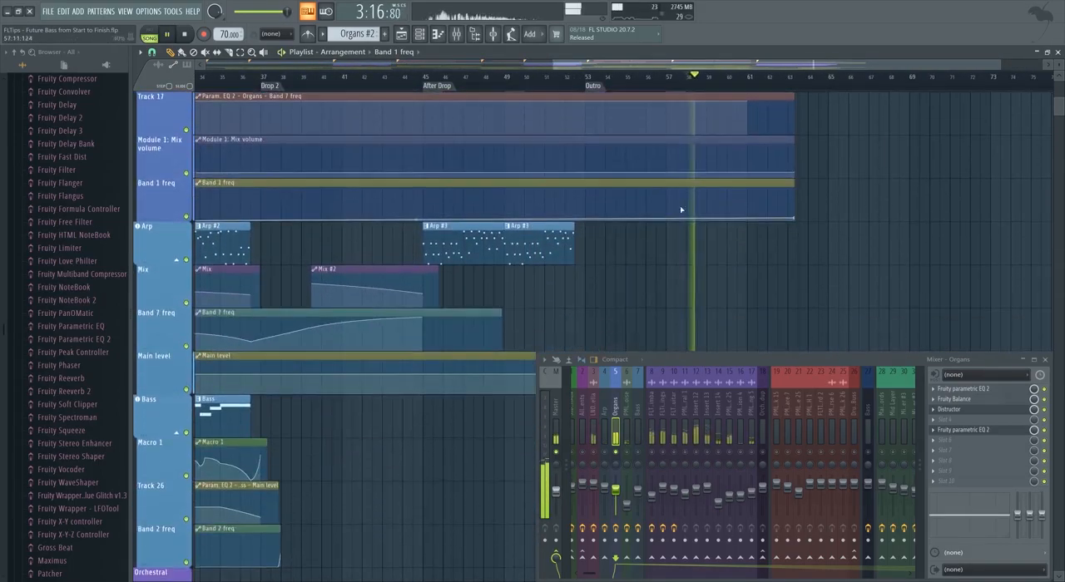
{"action": "left_click_drag", "start_coordinate": [794, 218], "coordinate": [673, 222]}
{"action": "left_click_drag", "start_coordinate": [673, 182], "coordinate": [875, 184]}
{"action": "right_click", "coordinate": [769, 203]}
Move the final point of the Module 1: Mix volume automation back to about the After Drop marker.
{"action": "scroll", "coordinate": [736, 239], "scroll_direction": "up", "scroll_amount": 2}
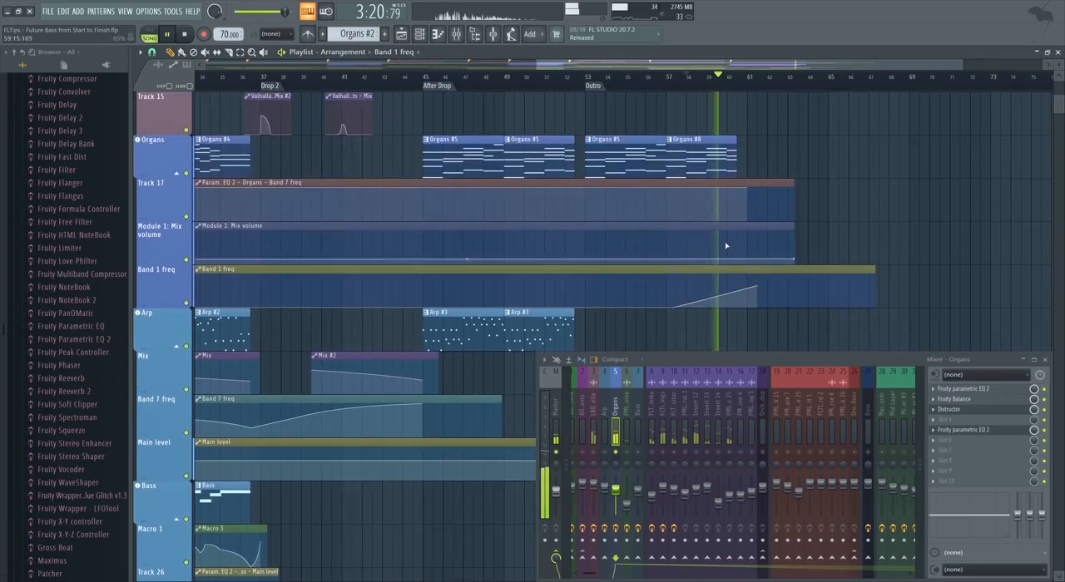
{"action": "scroll", "coordinate": [725, 244], "scroll_direction": "down", "scroll_amount": 2}
{"action": "left_click_drag", "start_coordinate": [773, 260], "coordinate": [566, 266]}
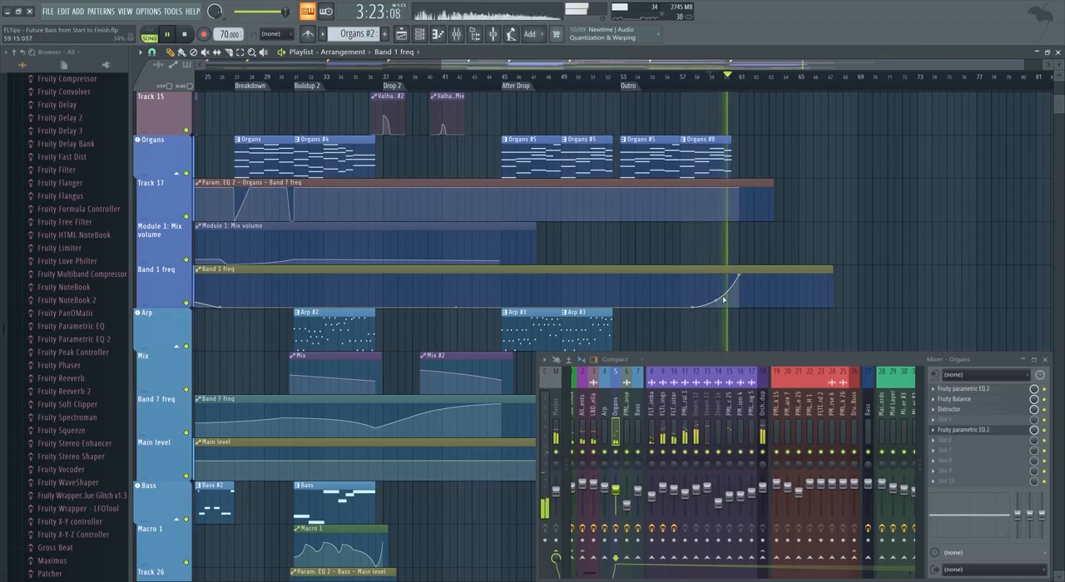
Move the start of the Outro rise in Band 1 freq back to about bar 57 and play it.
{"action": "left_click_drag", "start_coordinate": [699, 307], "coordinate": [675, 313]}
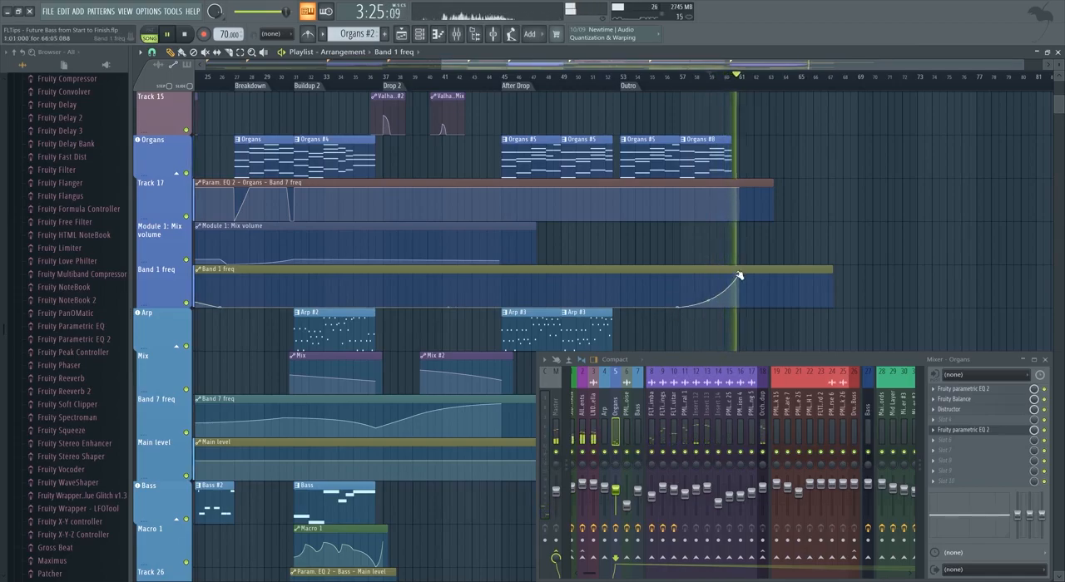
{"action": "key", "text": "space"}
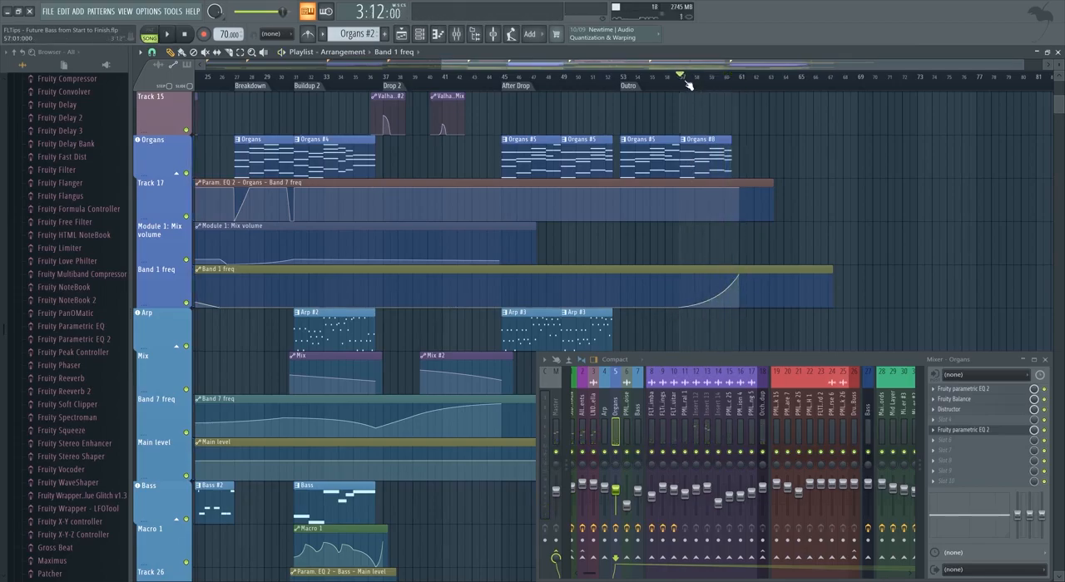
{"action": "key", "text": "space"}
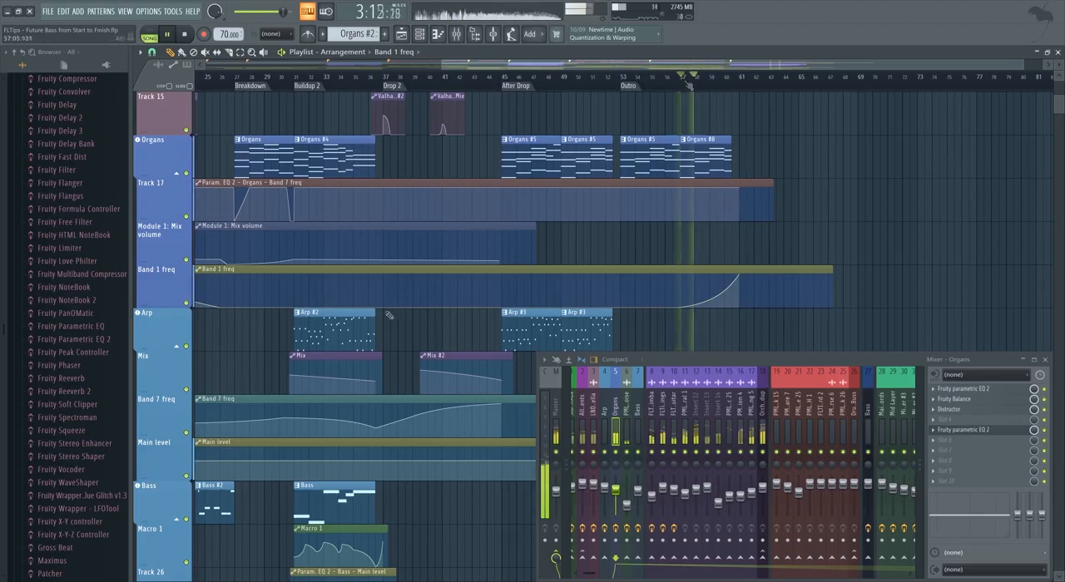
Add a curved Band 1 freq rise from about bar 34 to a moderate peak in bar 36, just before Drop 2.
{"action": "right_click", "coordinate": [385, 293]}
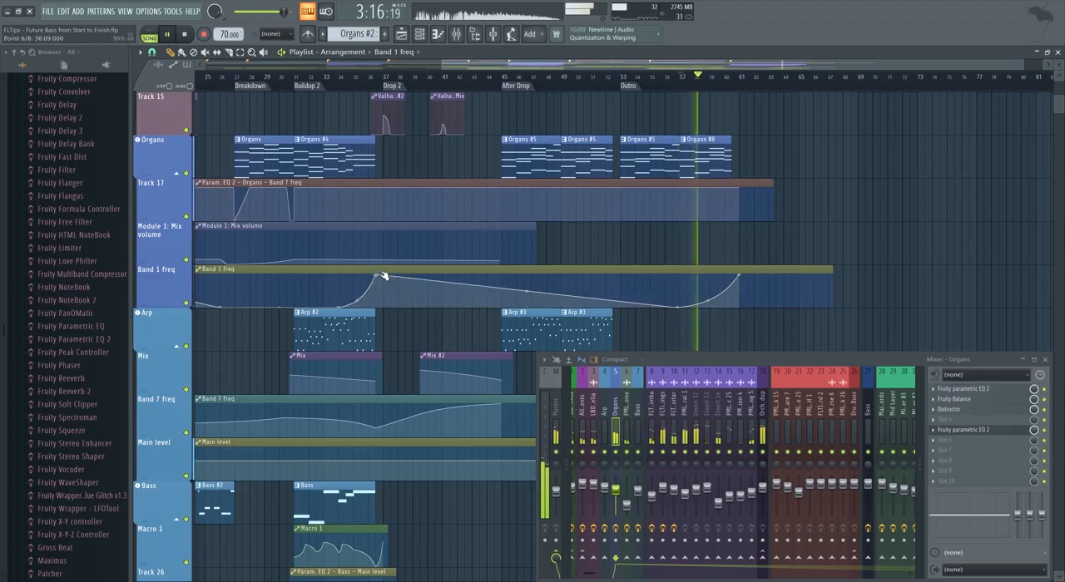
{"action": "scroll", "coordinate": [382, 284], "scroll_direction": "down", "scroll_amount": 1}
{"action": "scroll", "coordinate": [382, 287], "scroll_direction": "down", "scroll_amount": 1}
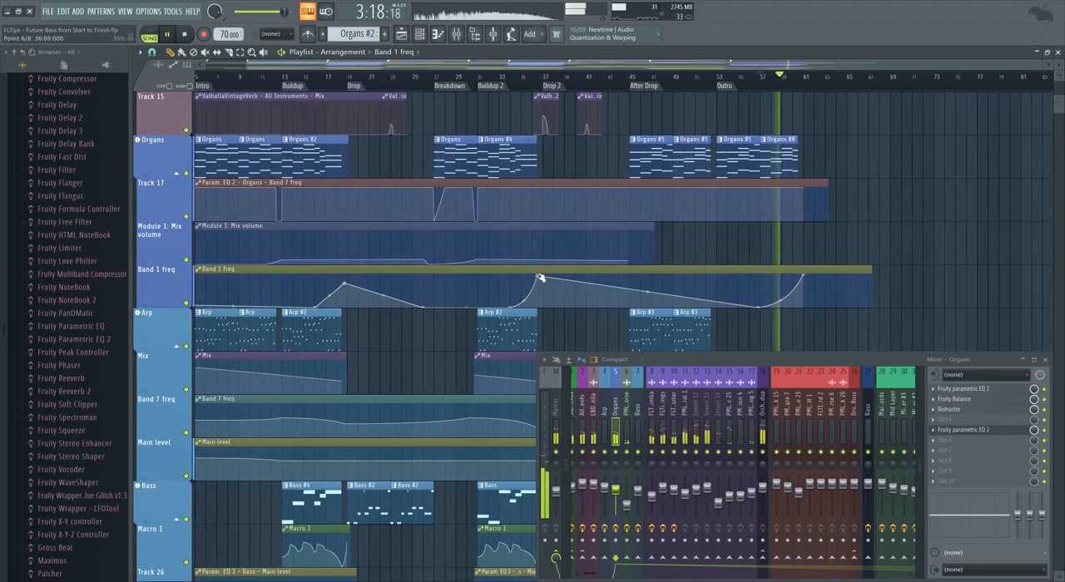
{"action": "left_click_drag", "start_coordinate": [540, 277], "coordinate": [540, 287]}
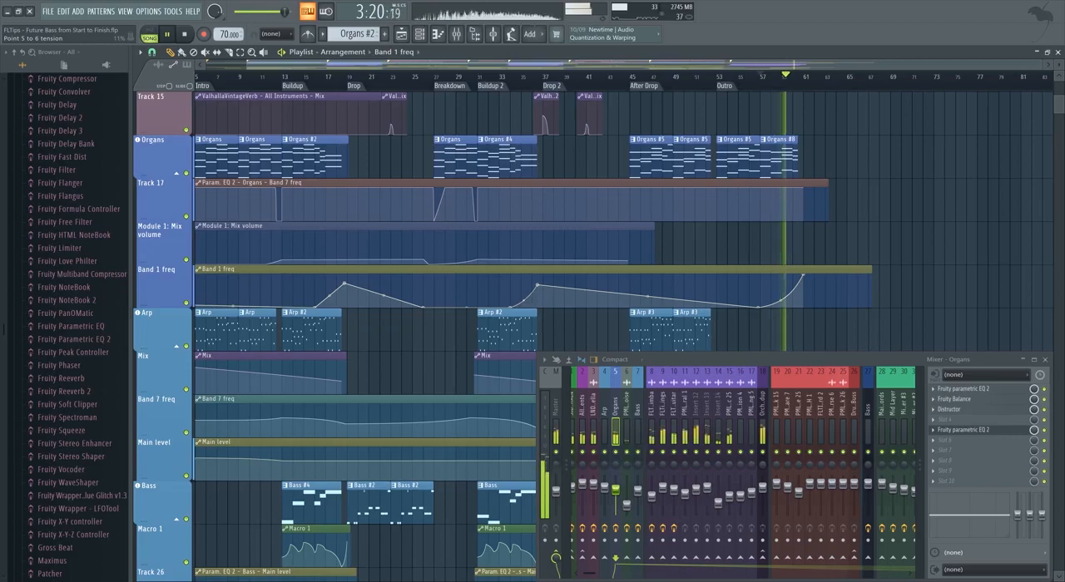
Bring the Band 1 freq curve down to zero at the After Drop marker and nudge its Drop 2 peak slightly later.
{"action": "scroll", "coordinate": [919, 302], "scroll_direction": "up", "scroll_amount": 1}
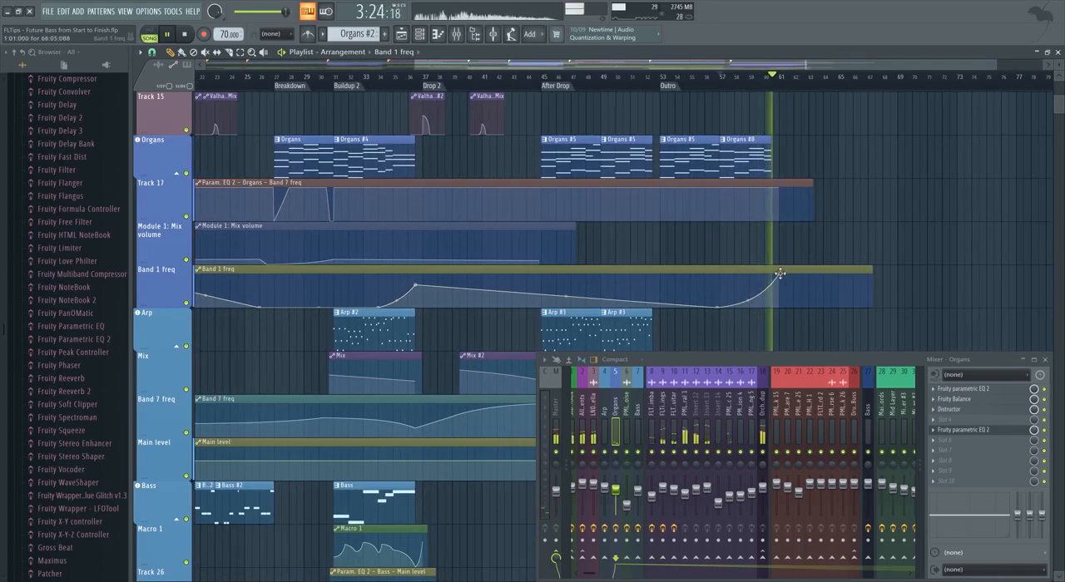
{"action": "left_click", "coordinate": [387, 76]}
{"action": "key", "text": "space"}
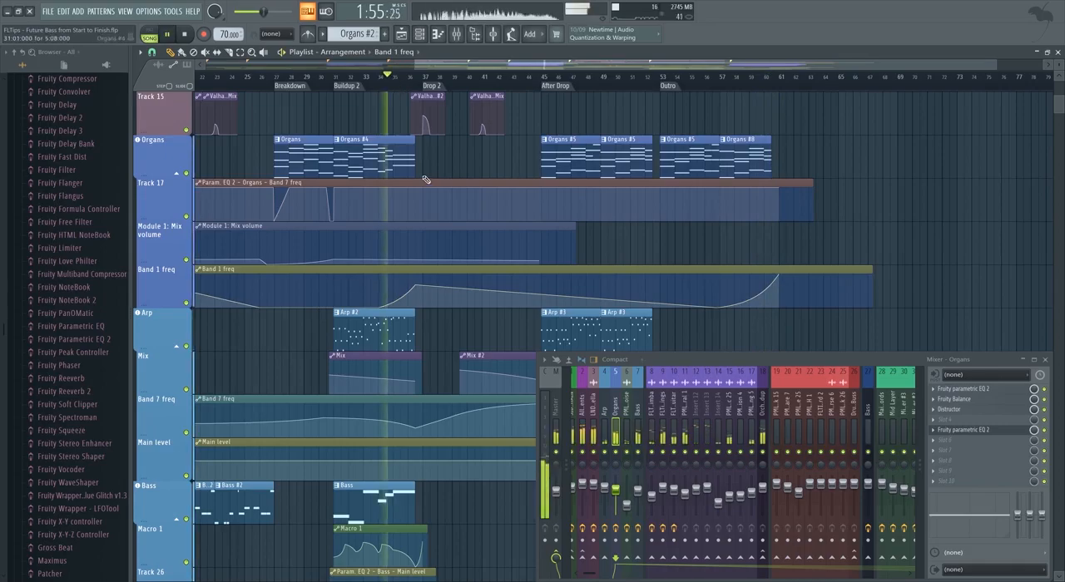
{"action": "scroll", "coordinate": [401, 209], "scroll_direction": "up", "scroll_amount": 2}
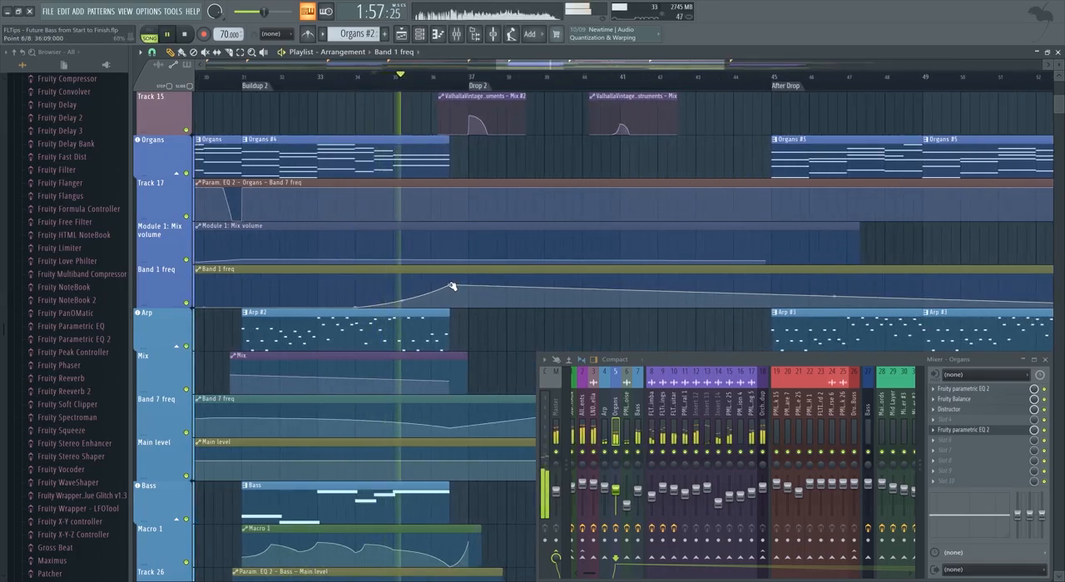
{"action": "left_click_drag", "start_coordinate": [835, 296], "coordinate": [774, 309]}
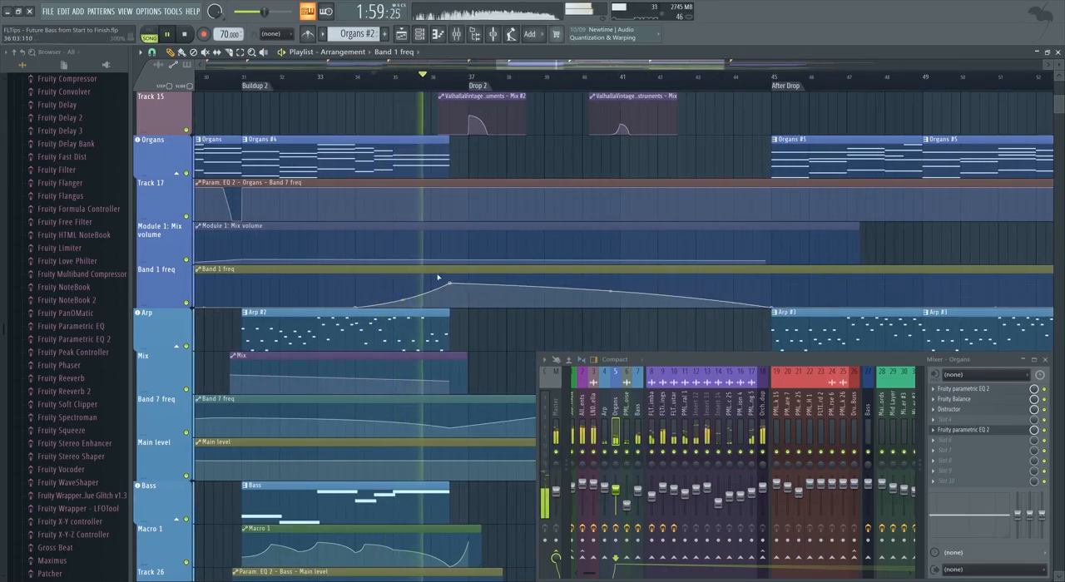
{"action": "left_click_drag", "start_coordinate": [450, 285], "coordinate": [459, 283]}
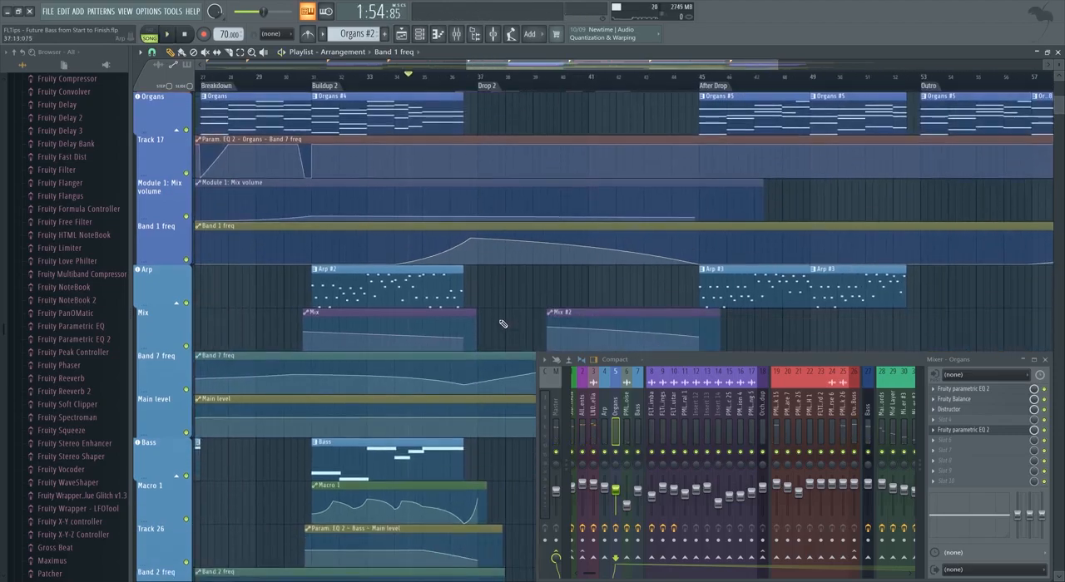
Play the song from about bar 11 and examine the orchestral tracks in the Buildup.
{"action": "scroll", "coordinate": [359, 320], "scroll_direction": "down", "scroll_amount": 3, "text": "ctrl"}
{"action": "scroll", "coordinate": [359, 320], "scroll_direction": "up", "scroll_amount": 3}
{"action": "scroll", "coordinate": [359, 321], "scroll_direction": "up", "scroll_amount": 1}
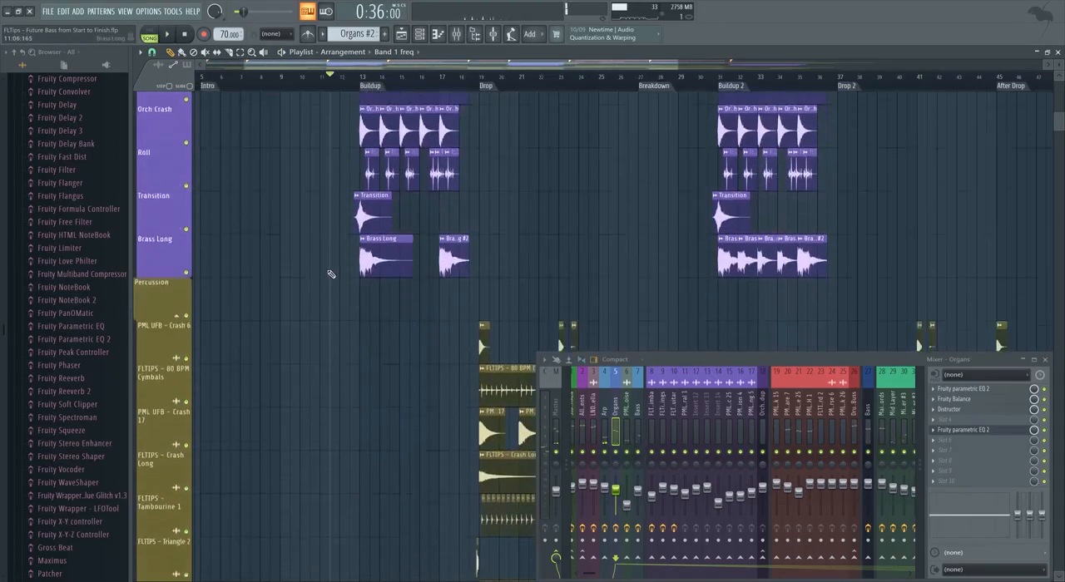
{"action": "scroll", "coordinate": [332, 274], "scroll_direction": "up", "scroll_amount": 5}
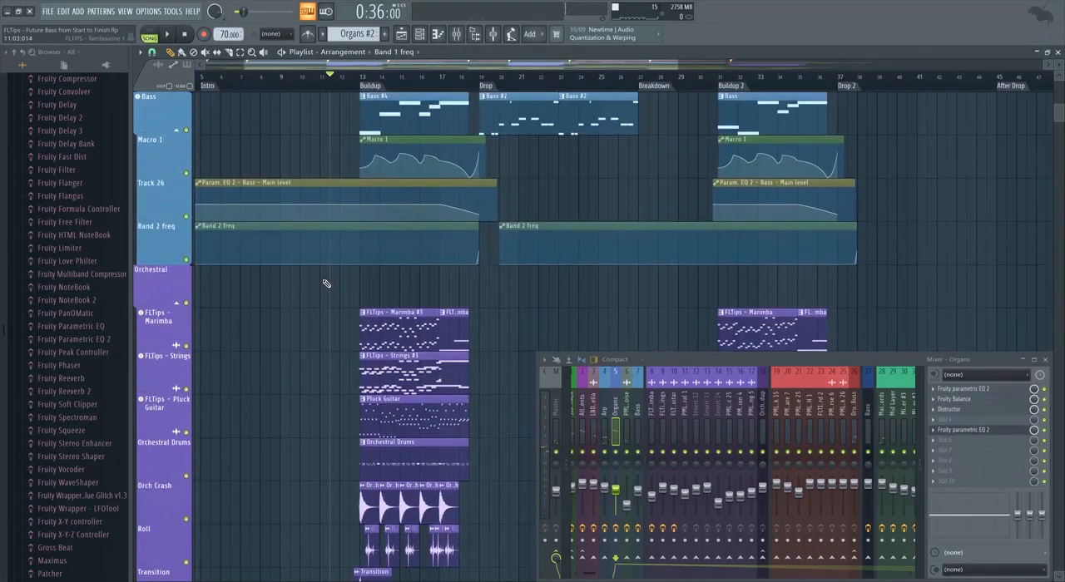
{"action": "scroll", "coordinate": [343, 341], "scroll_direction": "down", "scroll_amount": 2, "text": "alt"}
{"action": "scroll", "coordinate": [330, 345], "scroll_direction": "up", "scroll_amount": 2, "text": "ctrl"}
{"action": "key", "text": "space"}
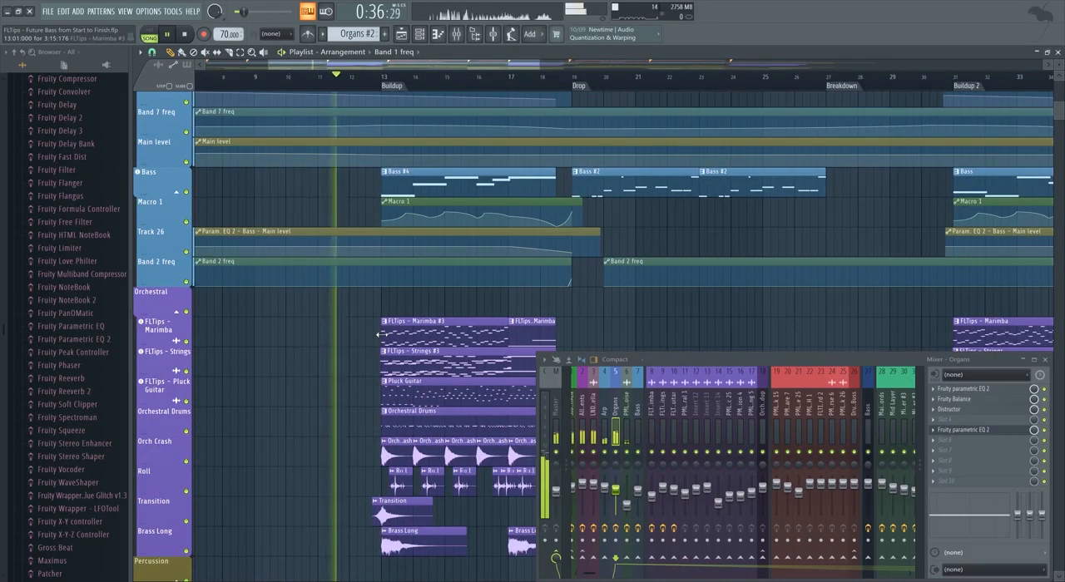
{"action": "scroll", "coordinate": [380, 337], "scroll_direction": "up", "scroll_amount": 3}
{"action": "scroll", "coordinate": [375, 342], "scroll_direction": "up", "scroll_amount": 5}
{"action": "scroll", "coordinate": [370, 344], "scroll_direction": "down", "scroll_amount": 4}
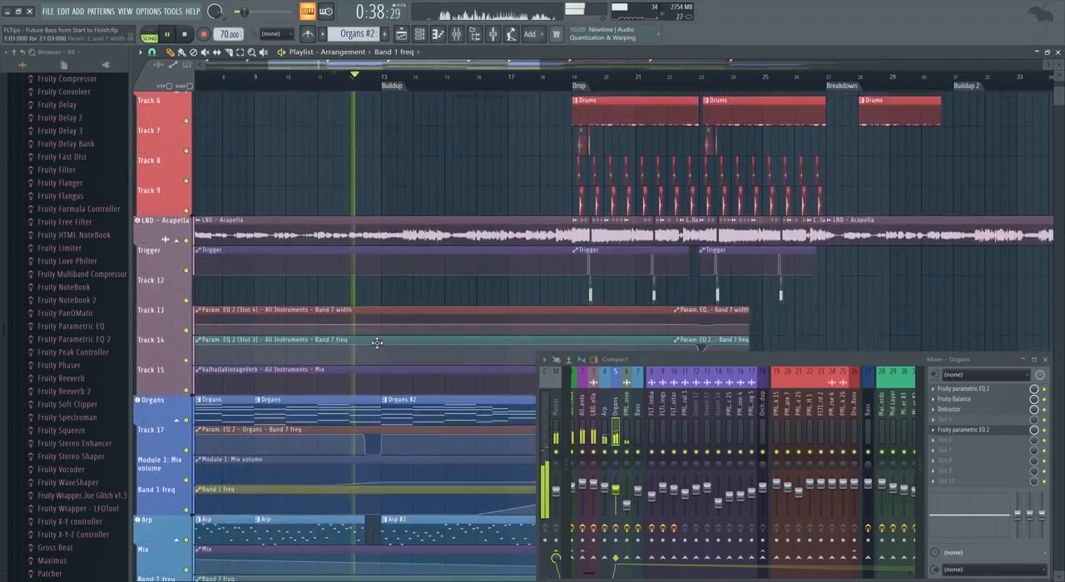
{"action": "scroll", "coordinate": [377, 347], "scroll_direction": "down", "scroll_amount": 5}
{"action": "scroll", "coordinate": [395, 354], "scroll_direction": "up", "scroll_amount": 4, "text": "ctrl"}
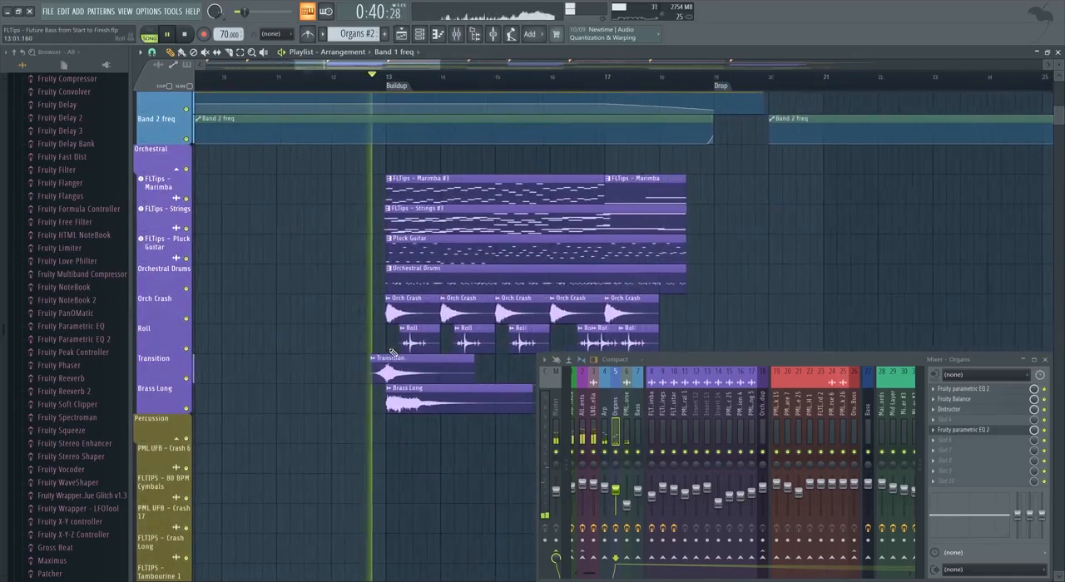
{"action": "scroll", "coordinate": [402, 357], "scroll_direction": "down", "scroll_amount": 1, "text": "ctrl"}
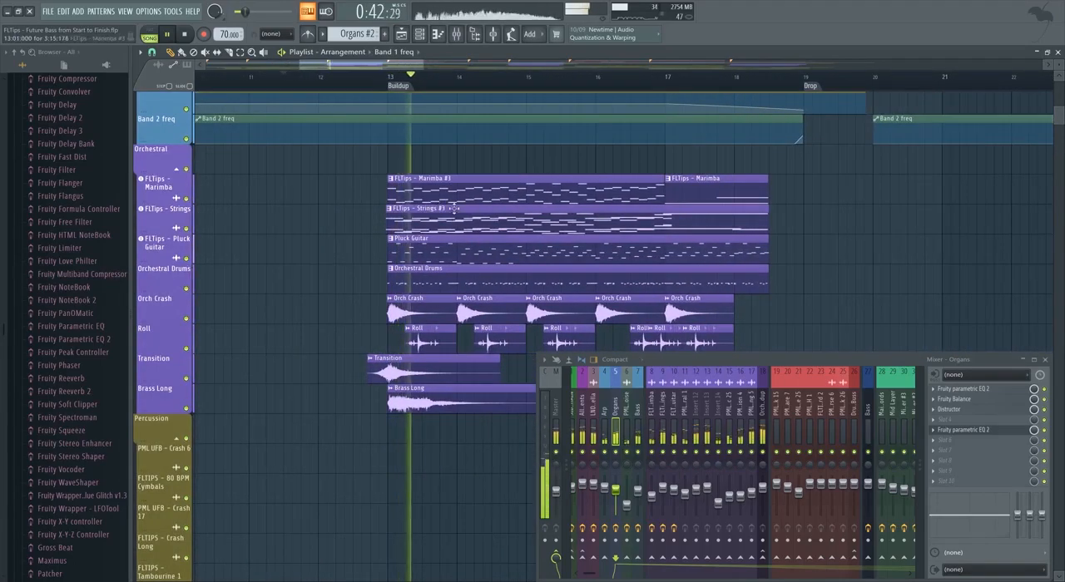
Listen to the orchestral bus in solo during the Buildup, then isolate the FLTips - Marimba mixer track.
{"action": "right_click", "coordinate": [763, 453]}
{"action": "scroll", "coordinate": [404, 358], "scroll_direction": "up", "scroll_amount": 1, "text": "ctrl"}
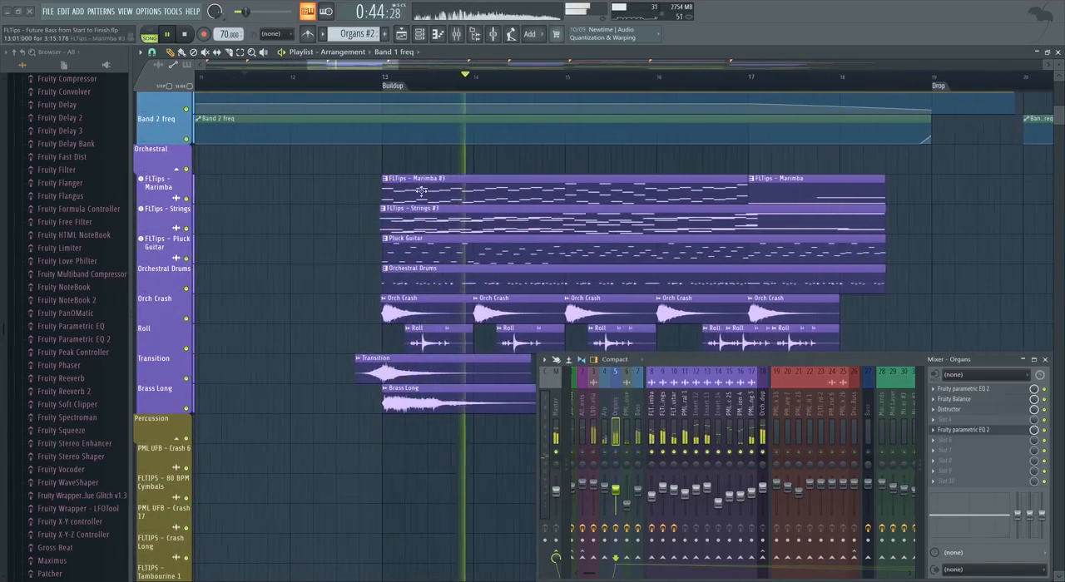
{"action": "left_click", "coordinate": [652, 420]}
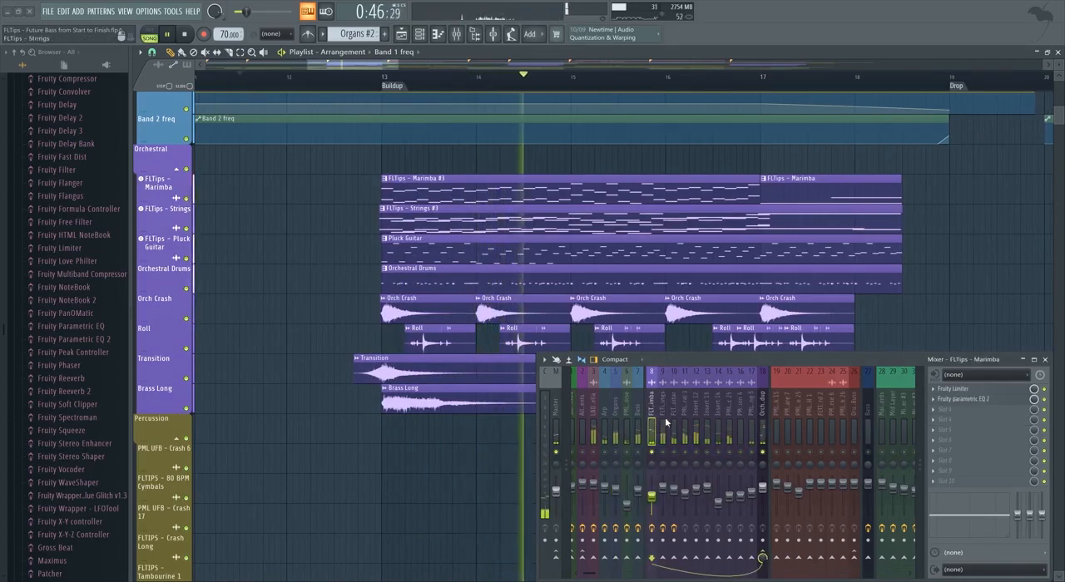
{"action": "key", "text": "space"}
Check the Marimba's Fruity parametric EQ 2 and add a Fruity Limiter in slot 3 of its mixer track.
{"action": "left_click", "coordinate": [962, 401]}
{"action": "left_click", "coordinate": [961, 413]}
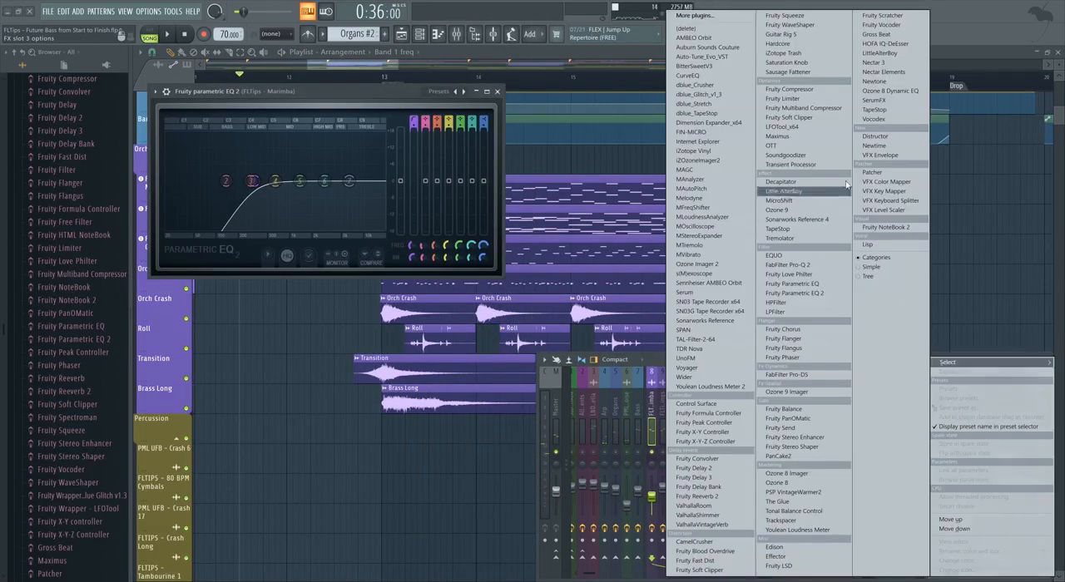
{"action": "left_click", "coordinate": [804, 101]}
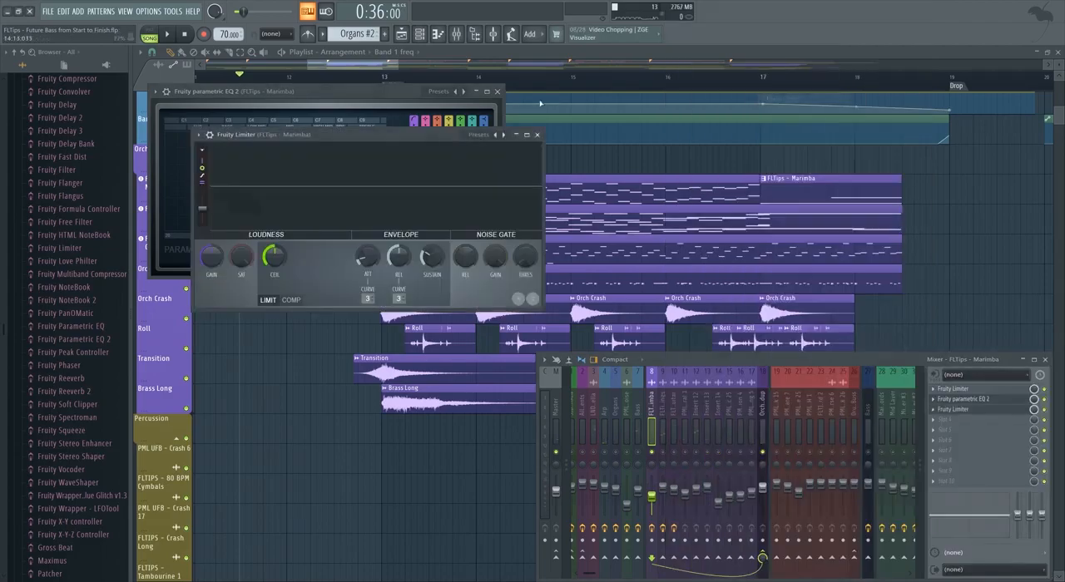
{"action": "left_click", "coordinate": [497, 92]}
Unsolo the mixer and replay the Buildup from just before bar 13 while balancing the Marimba volume to about -9.6 dB.
{"action": "left_click", "coordinate": [371, 78]}
{"action": "right_click", "coordinate": [764, 452]}
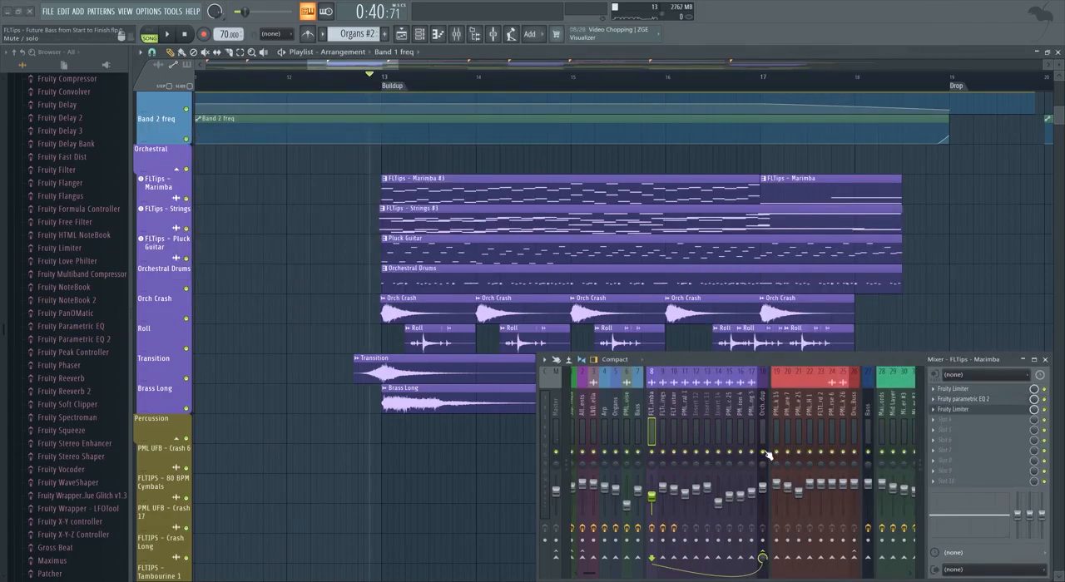
{"action": "key", "text": "space"}
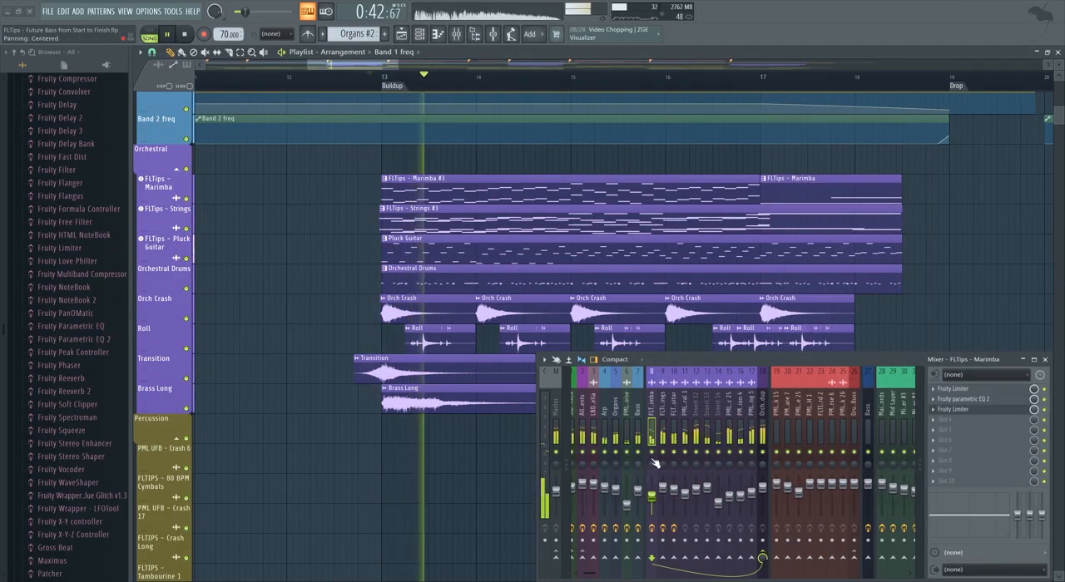
{"action": "key", "text": "space"}
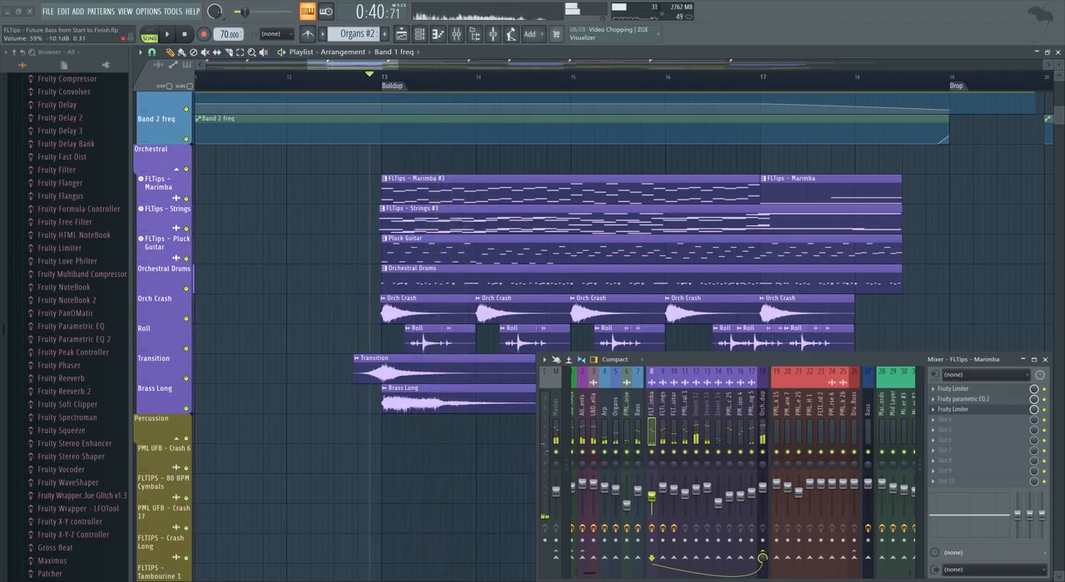
{"action": "left_click_drag", "start_coordinate": [652, 503], "coordinate": [655, 510]}
{"action": "key", "text": "space"}
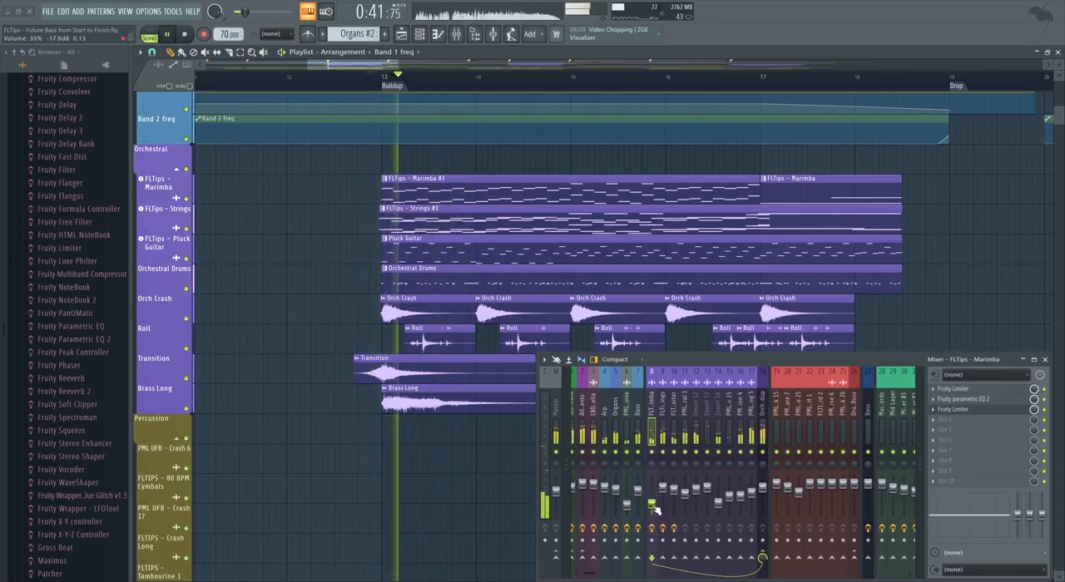
{"action": "key", "text": "space"}
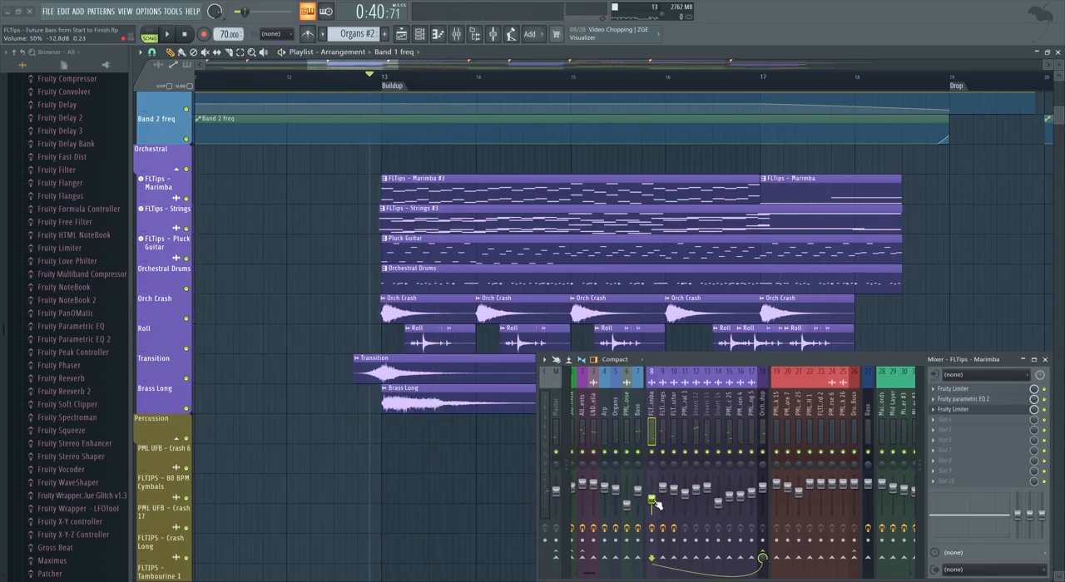
{"action": "key", "text": "space"}
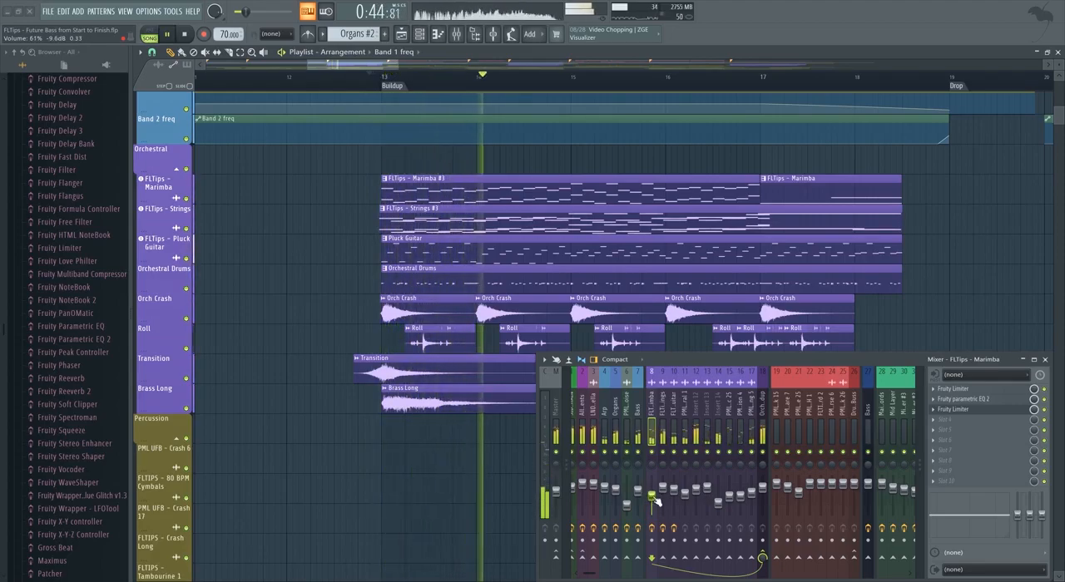
{"action": "key", "text": "space"}
Solo the Marimba and switch its new Fruity Limiter to compressor mode with a threshold of about -9.1 dB.
{"action": "right_click", "coordinate": [653, 452]}
{"action": "scroll", "coordinate": [441, 200], "scroll_direction": "up", "scroll_amount": 2}
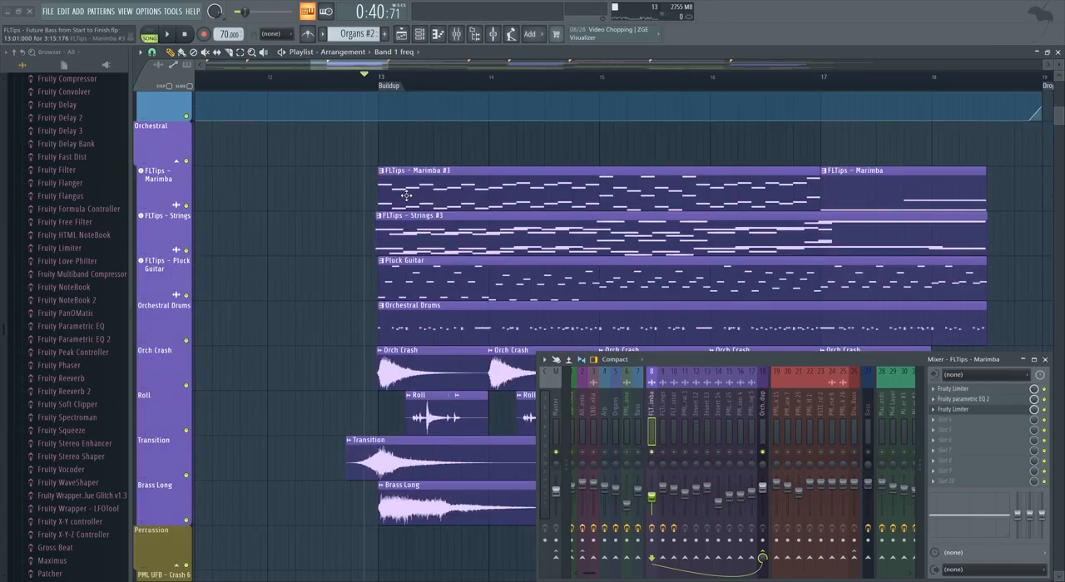
{"action": "scroll", "coordinate": [402, 205], "scroll_direction": "up", "scroll_amount": 3}
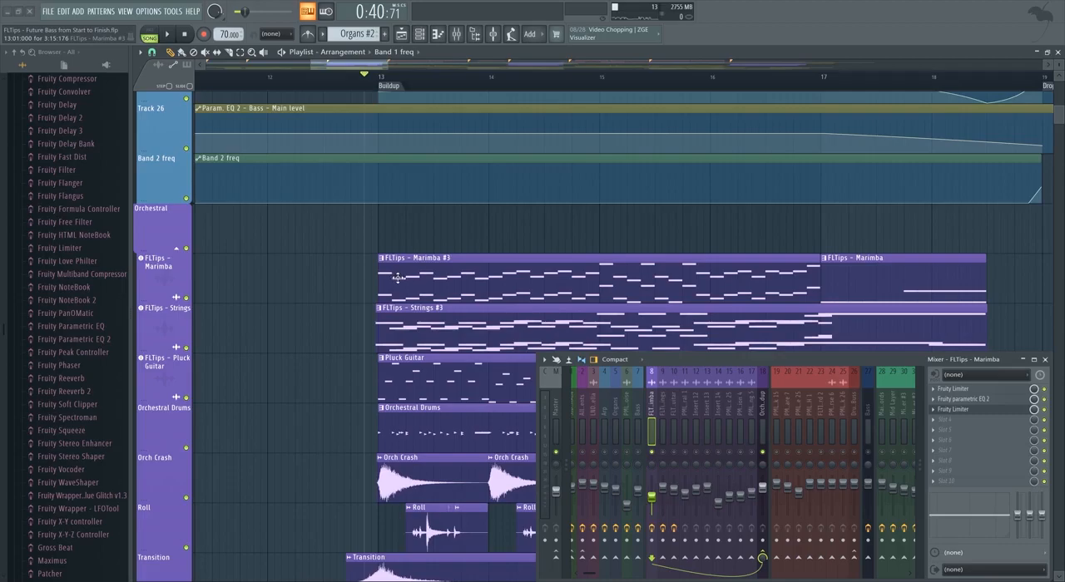
{"action": "left_click", "coordinate": [955, 410]}
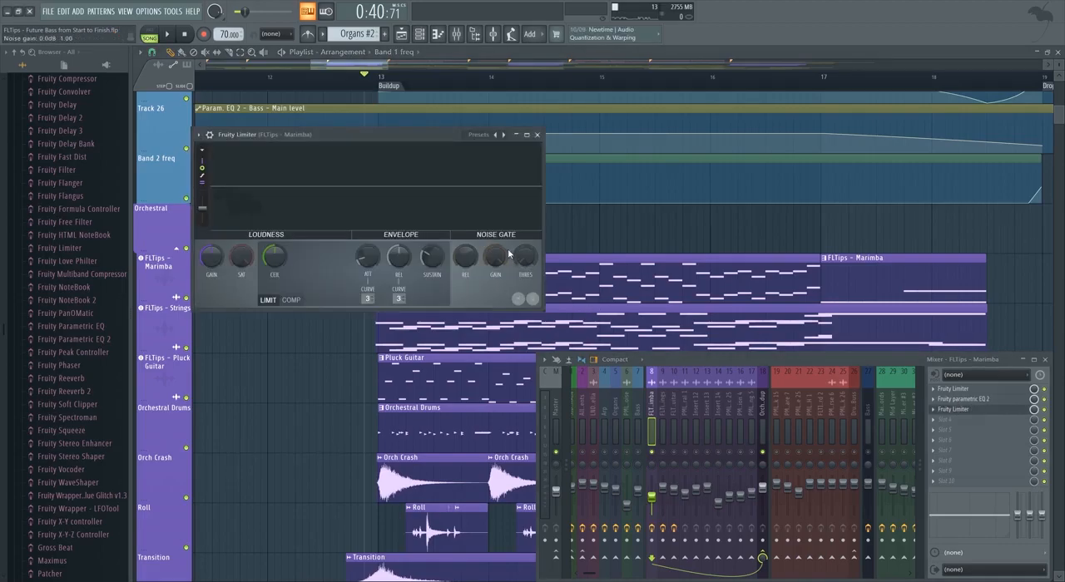
{"action": "left_click_drag", "start_coordinate": [344, 131], "coordinate": [791, 111]}
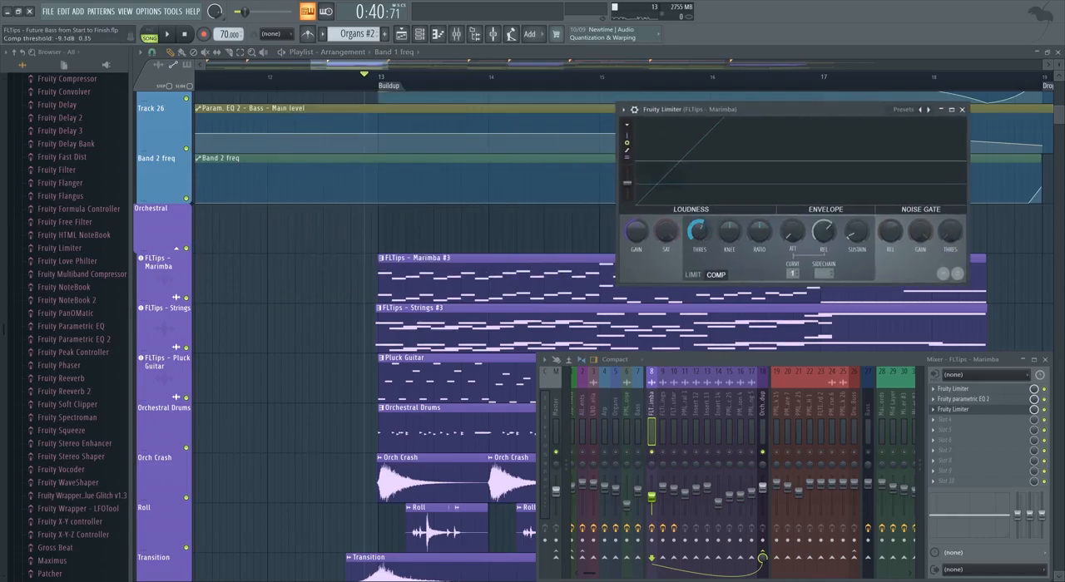
Raise the Marimba compressor's ratio to about 6.3:1 and fine-tune its threshold during playback.
{"action": "key", "text": "space"}
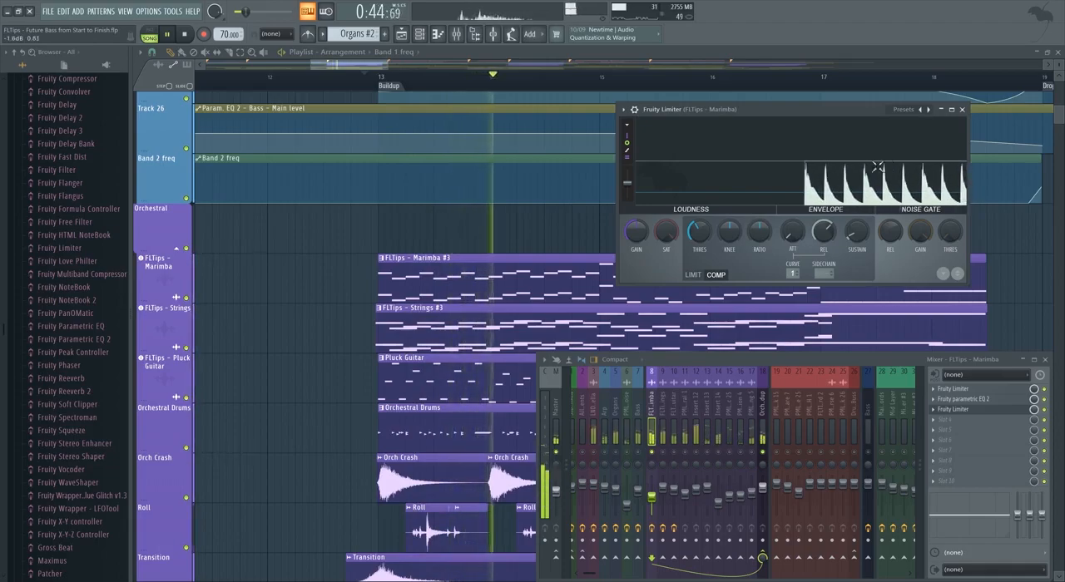
{"action": "left_click_drag", "start_coordinate": [759, 232], "coordinate": [759, 200]}
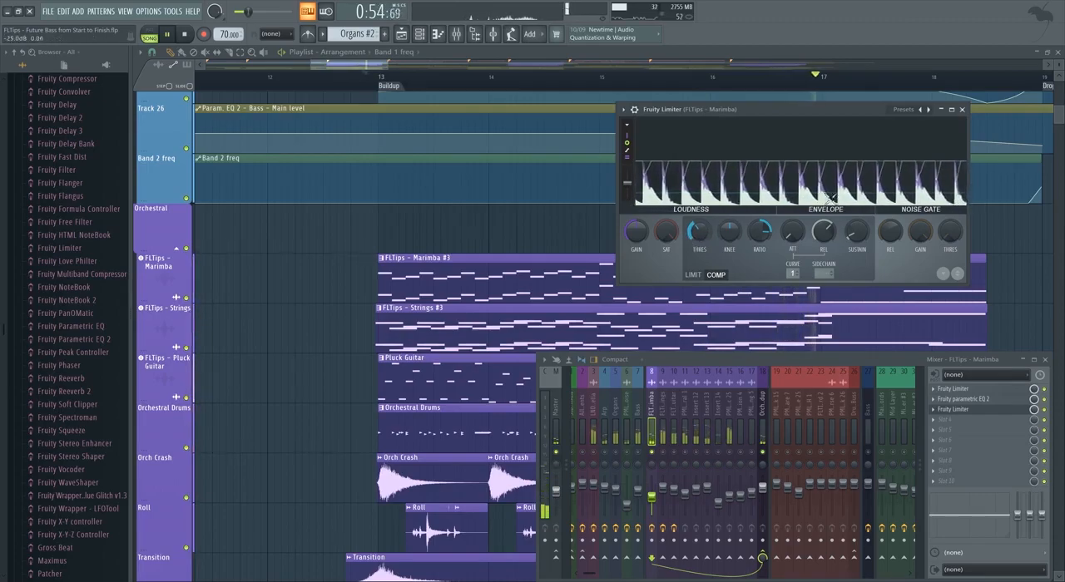
{"action": "left_click_drag", "start_coordinate": [740, 112], "coordinate": [719, 101]}
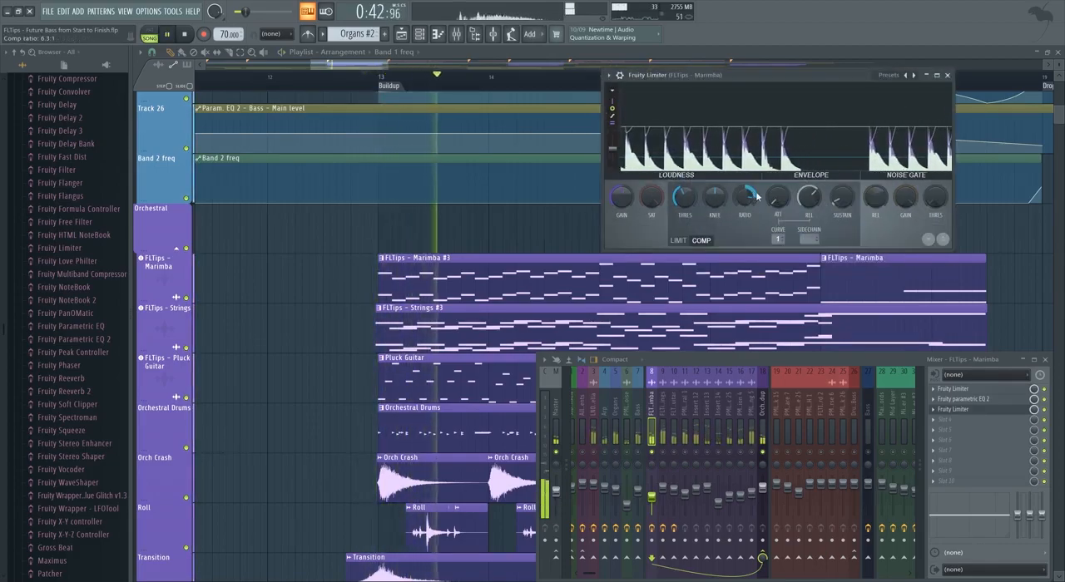
{"action": "left_click_drag", "start_coordinate": [683, 198], "coordinate": [683, 202]}
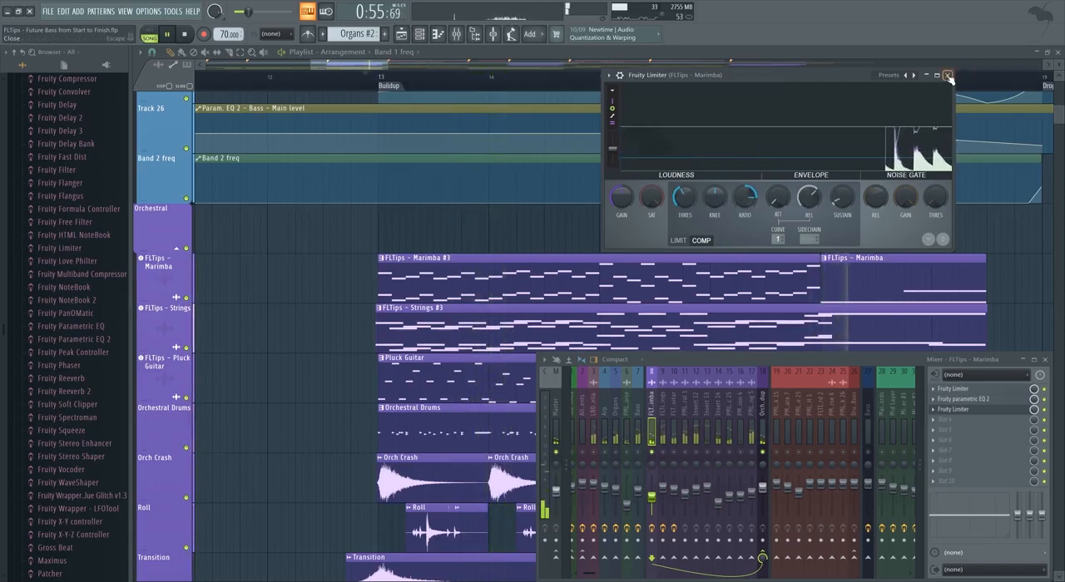
{"action": "left_click", "coordinate": [948, 76]}
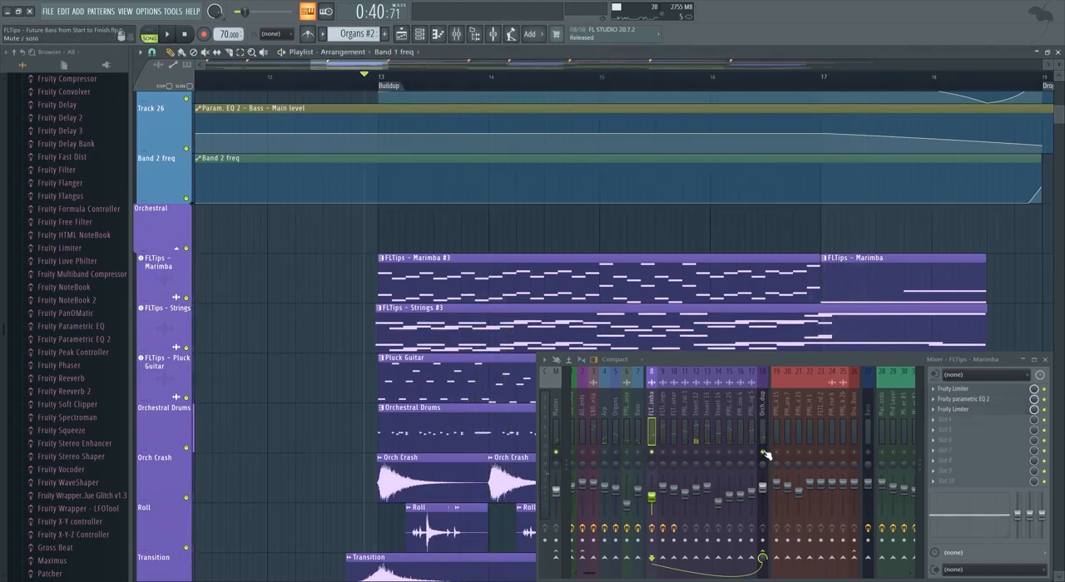
Raise the Marimba volume slightly and replay the Buildup from just before bar 13 to check its balance in the full mix.
{"action": "key", "text": "space"}
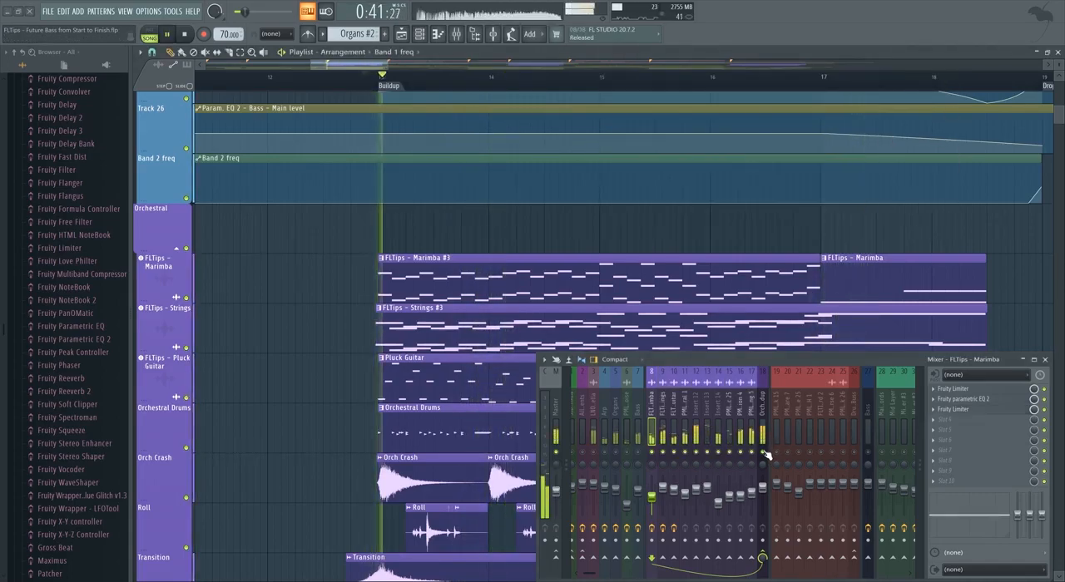
{"action": "left_click_drag", "start_coordinate": [651, 496], "coordinate": [652, 493]}
{"action": "key", "text": "space"}
{"action": "key", "text": "space"}
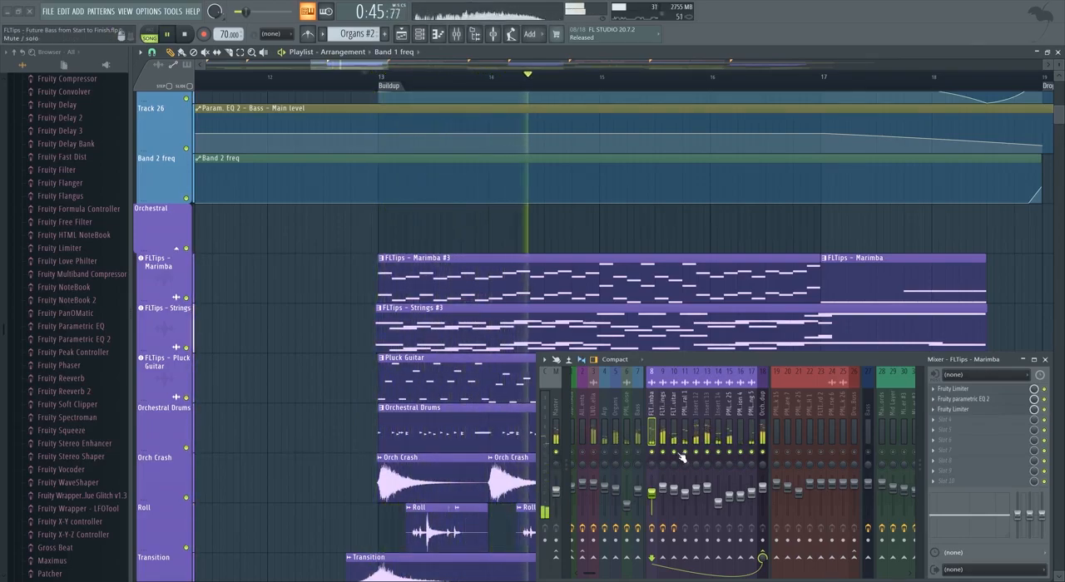
{"action": "key", "text": "space"}
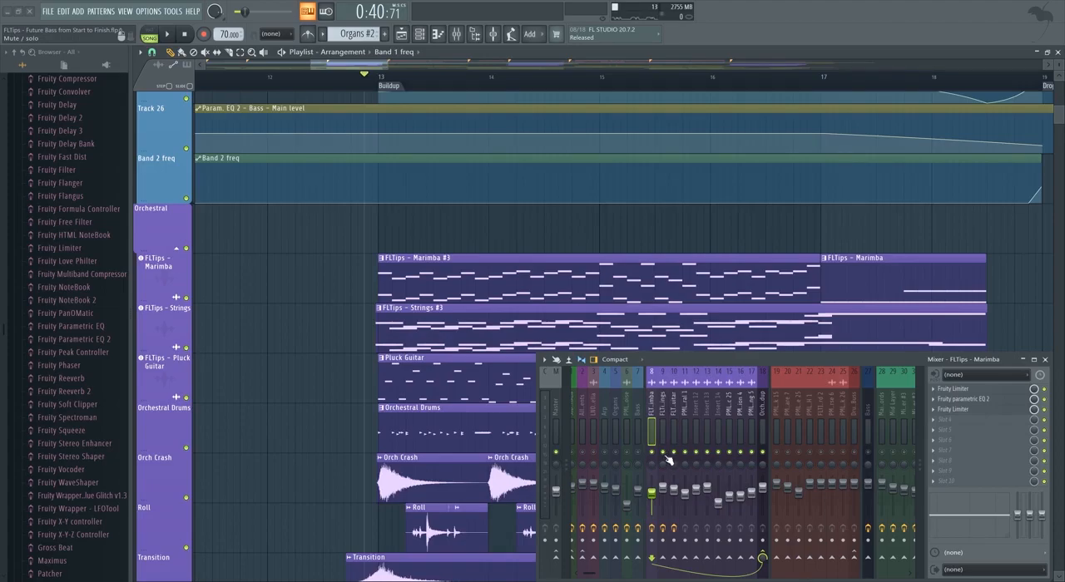
{"action": "key", "text": "space"}
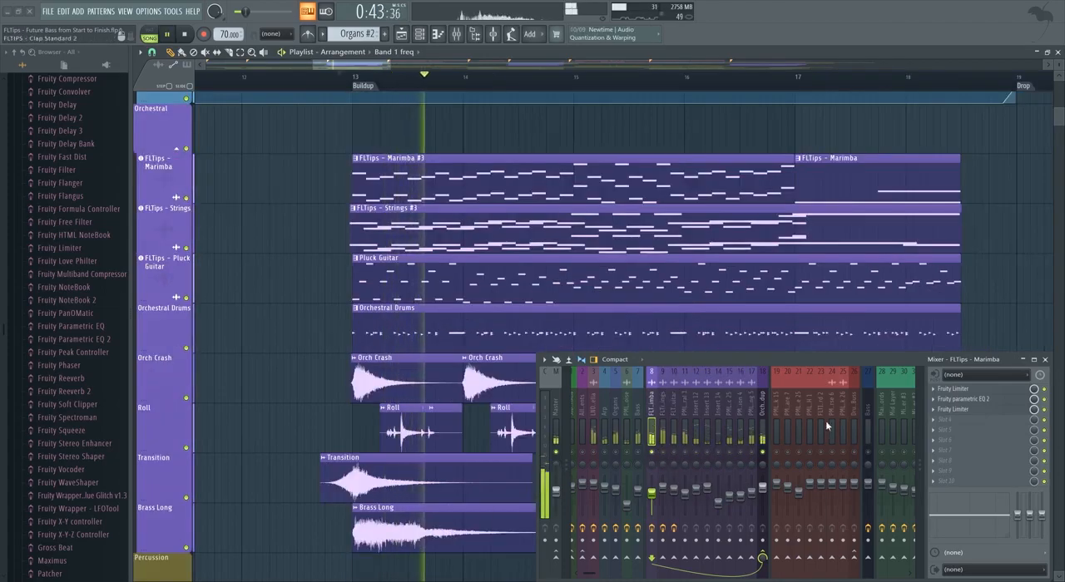
Stop playback and add a Fruity Convolver in slot 4 of the Marimba's mixer track.
{"action": "key", "text": "space"}
{"action": "left_click", "coordinate": [944, 420]}
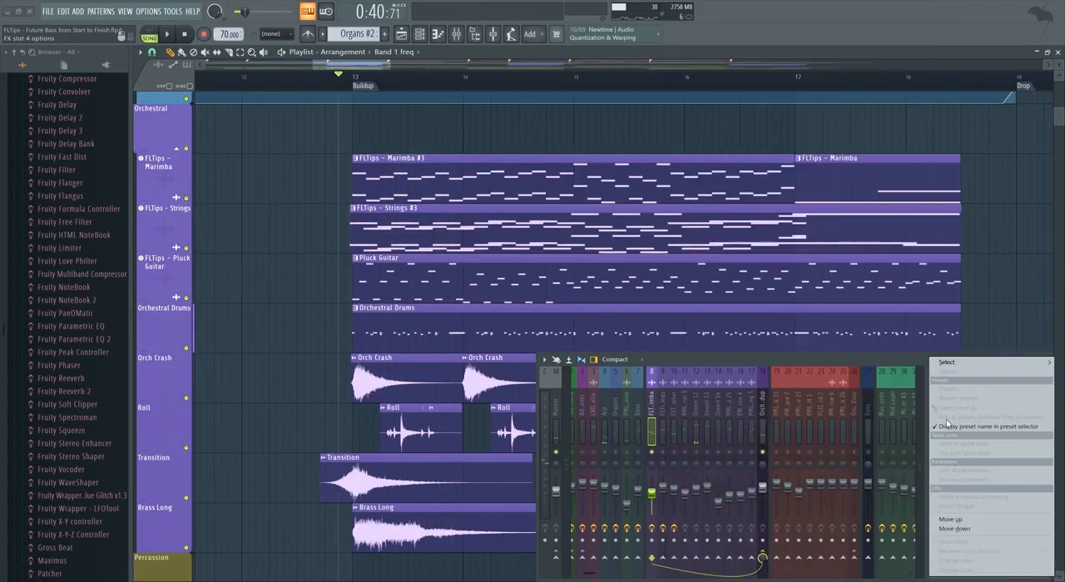
{"action": "mouse_move", "coordinate": [944, 361]}
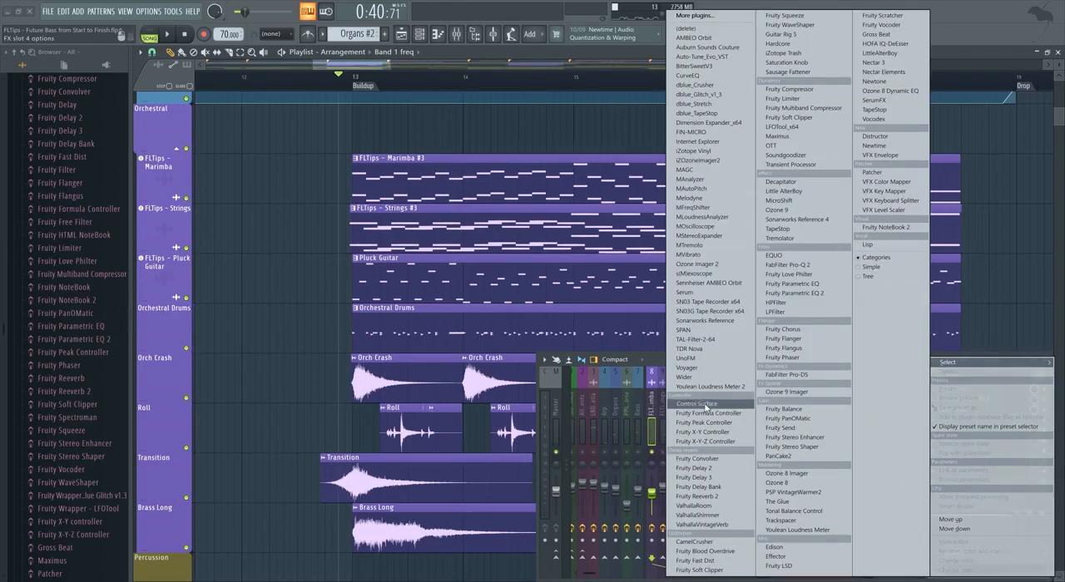
{"action": "left_click", "coordinate": [714, 461]}
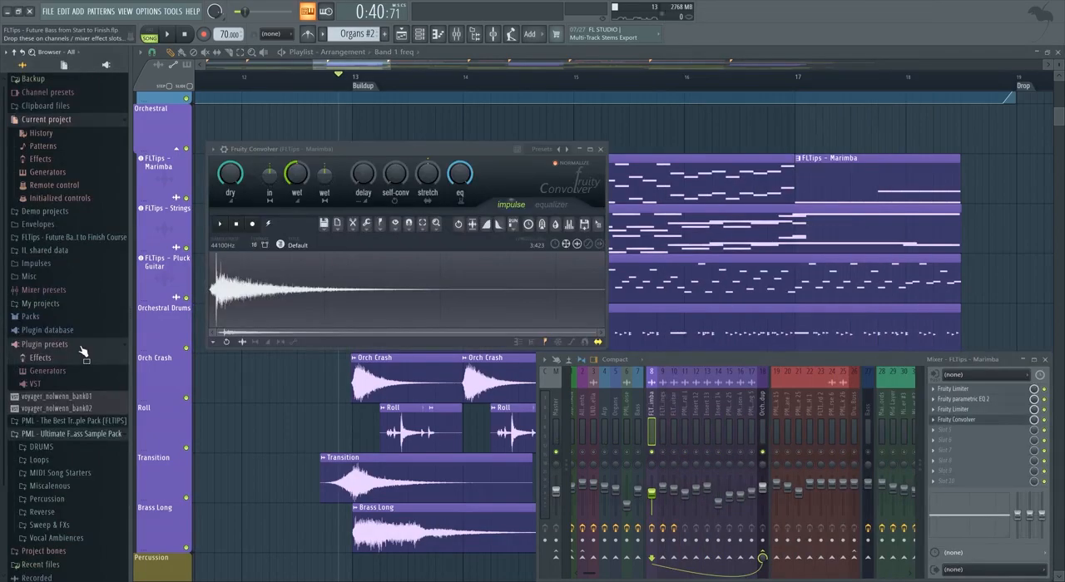
Load the FLTips - Room preset from the course's Convolver Presets folder into the Marimba's Fruity Convolver.
{"action": "left_click", "coordinate": [81, 347]}
{"action": "left_click", "coordinate": [81, 239]}
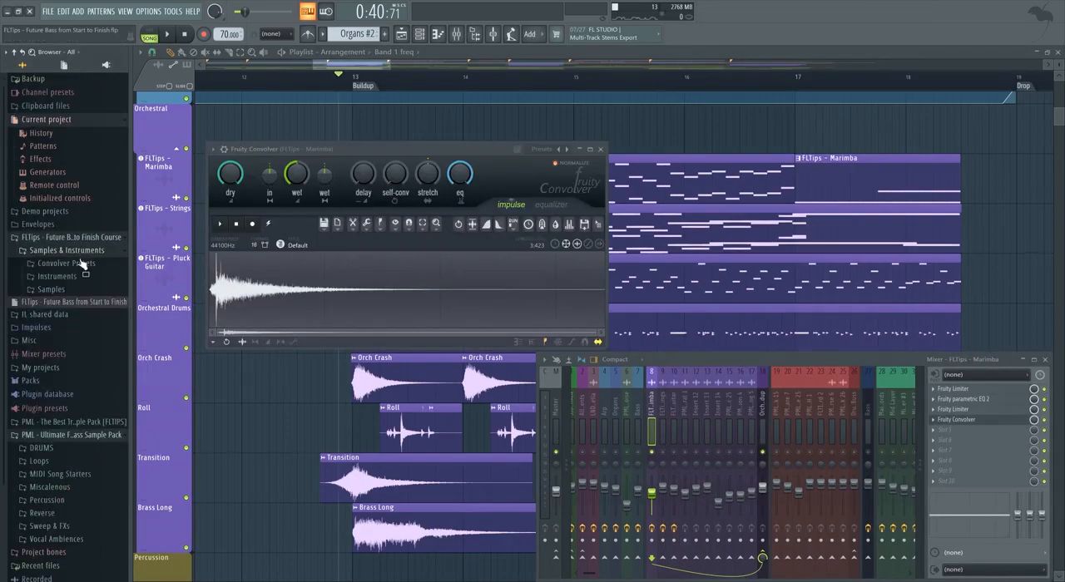
{"action": "left_click", "coordinate": [83, 265]}
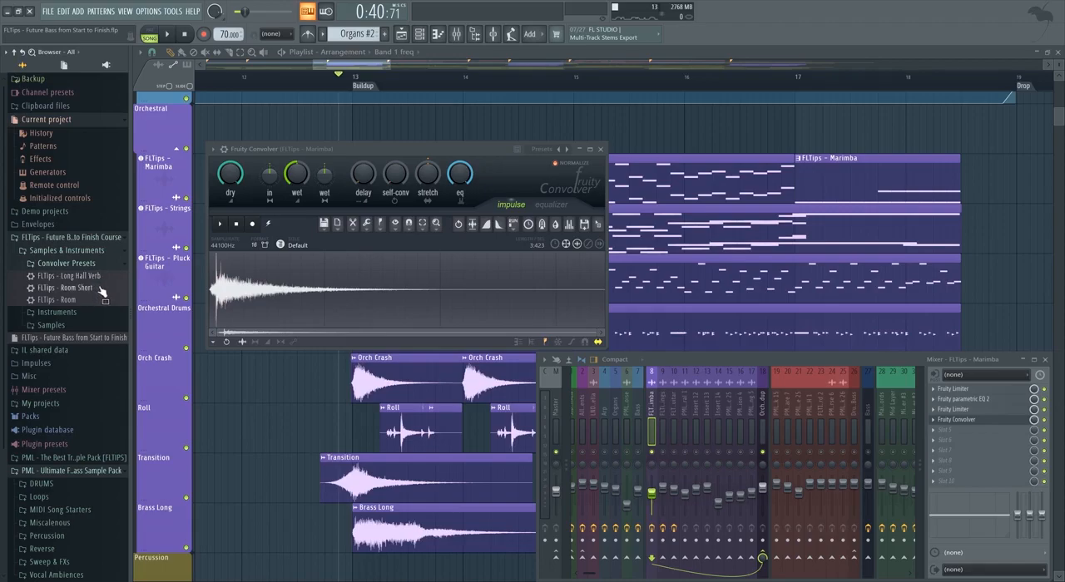
{"action": "left_click_drag", "start_coordinate": [123, 303], "coordinate": [237, 178]}
Shape the Convolver's equalizer during playback, sloping down the highs and rolling off the lows with a curved cut below the mids.
{"action": "key", "text": "space"}
{"action": "left_click", "coordinate": [551, 205]}
{"action": "left_click_drag", "start_coordinate": [606, 279], "coordinate": [611, 318]}
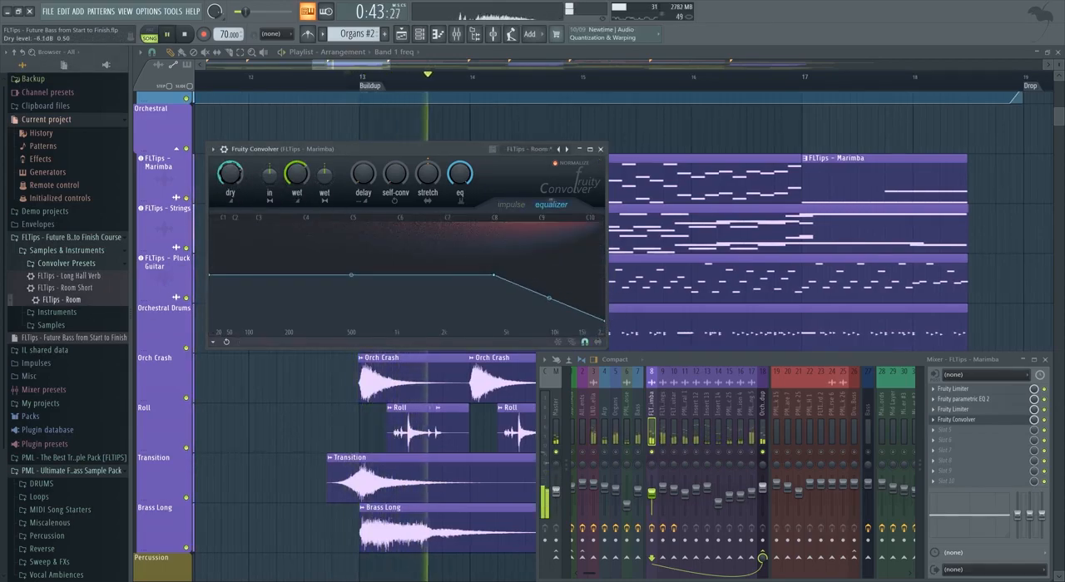
{"action": "left_click", "coordinate": [371, 275]}
{"action": "left_click_drag", "start_coordinate": [209, 275], "coordinate": [211, 391]}
{"action": "left_click_drag", "start_coordinate": [286, 307], "coordinate": [288, 323]}
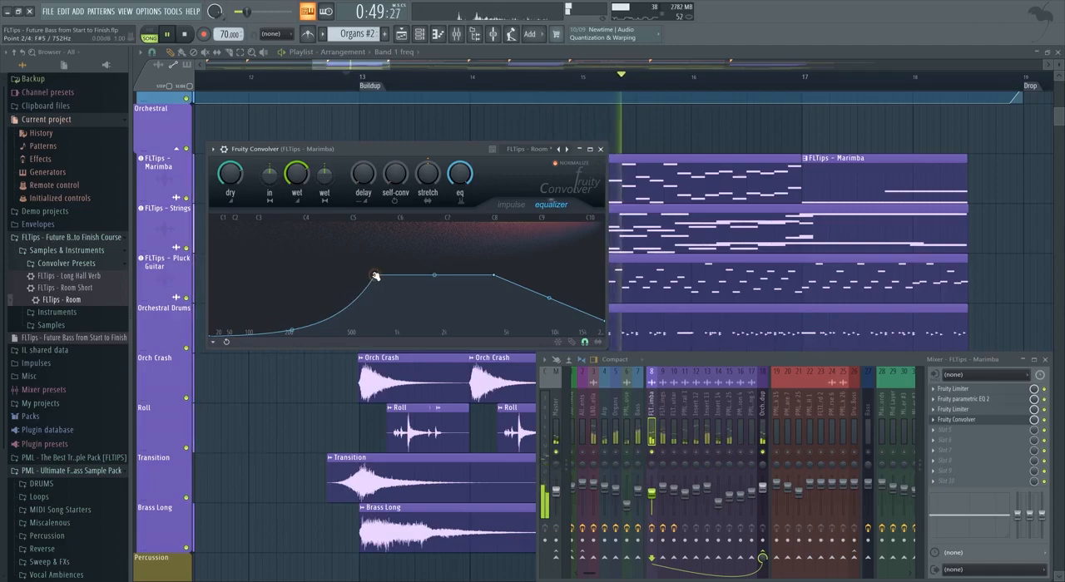
{"action": "left_click_drag", "start_coordinate": [369, 276], "coordinate": [347, 276]}
Play the full mix with the Convolver's impulse view shown and raise the Marimba volume slightly.
{"action": "key", "text": "space"}
{"action": "left_click", "coordinate": [515, 206]}
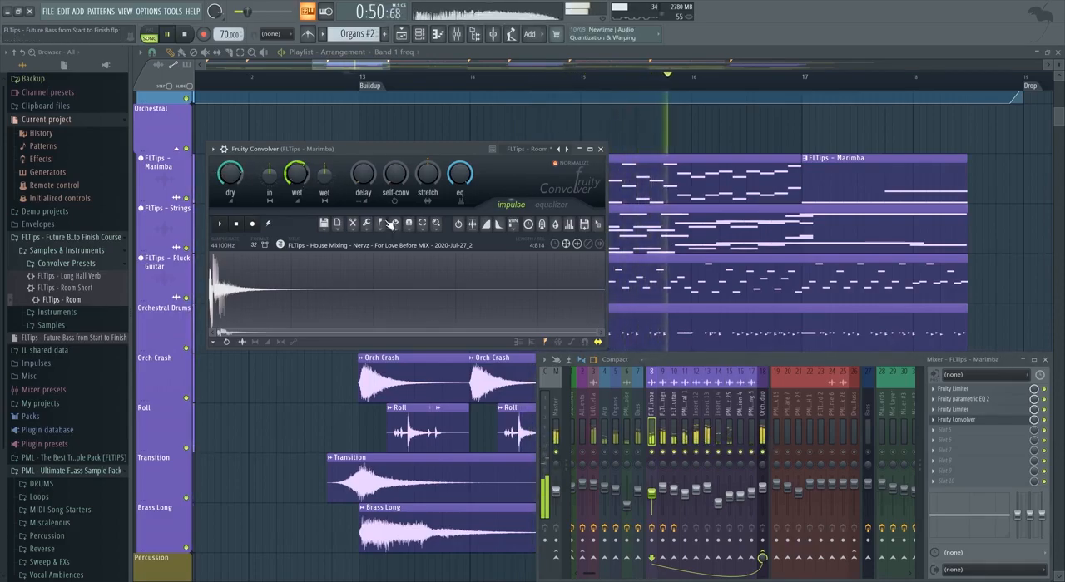
{"action": "left_click_drag", "start_coordinate": [655, 495], "coordinate": [655, 492]}
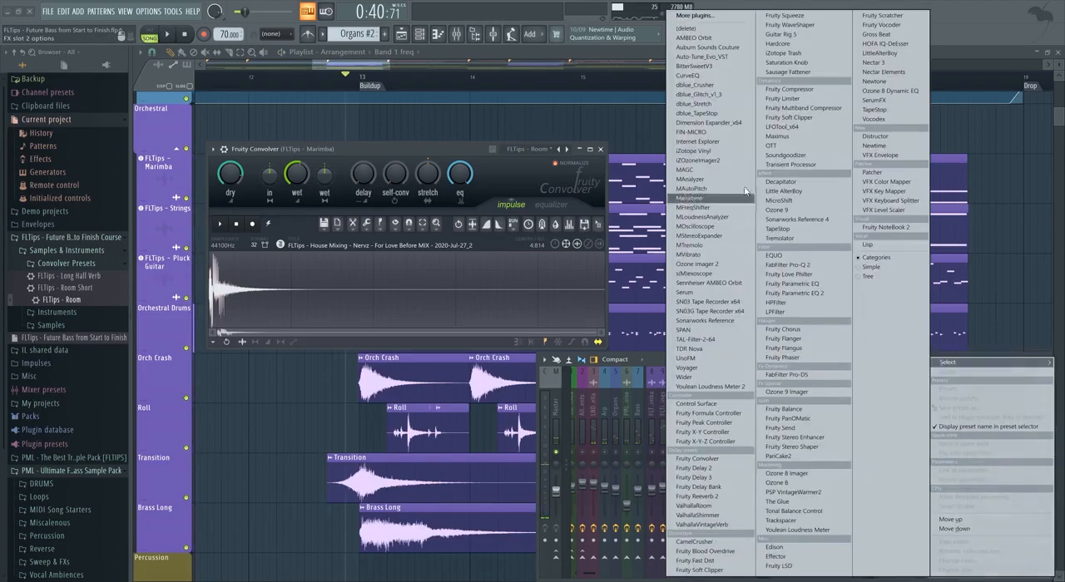
Add a Fruity Limiter in slot 2 of the Pluck Guitar track and set it to compressor mode, ratio 4.0:1, adjusting the threshold during playback.
{"action": "left_click", "coordinate": [782, 98]}
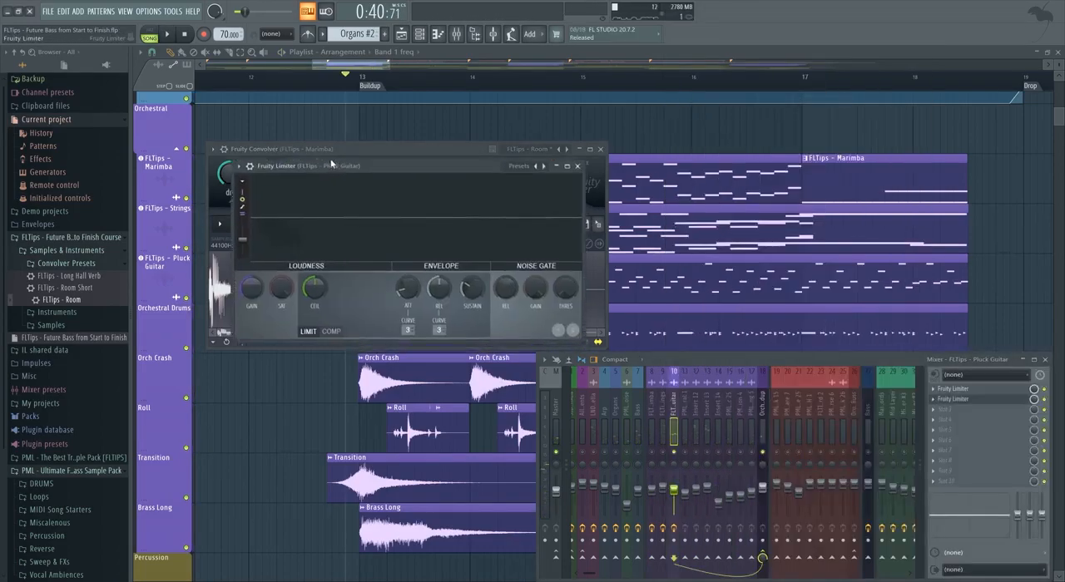
{"action": "key", "text": "space"}
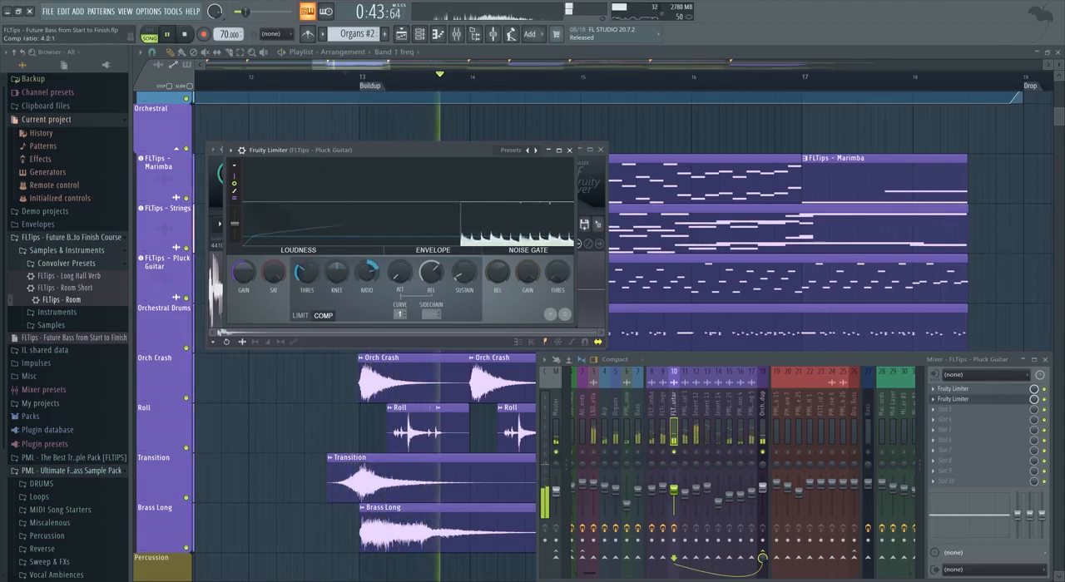
{"action": "left_click_drag", "start_coordinate": [302, 277], "coordinate": [302, 273]}
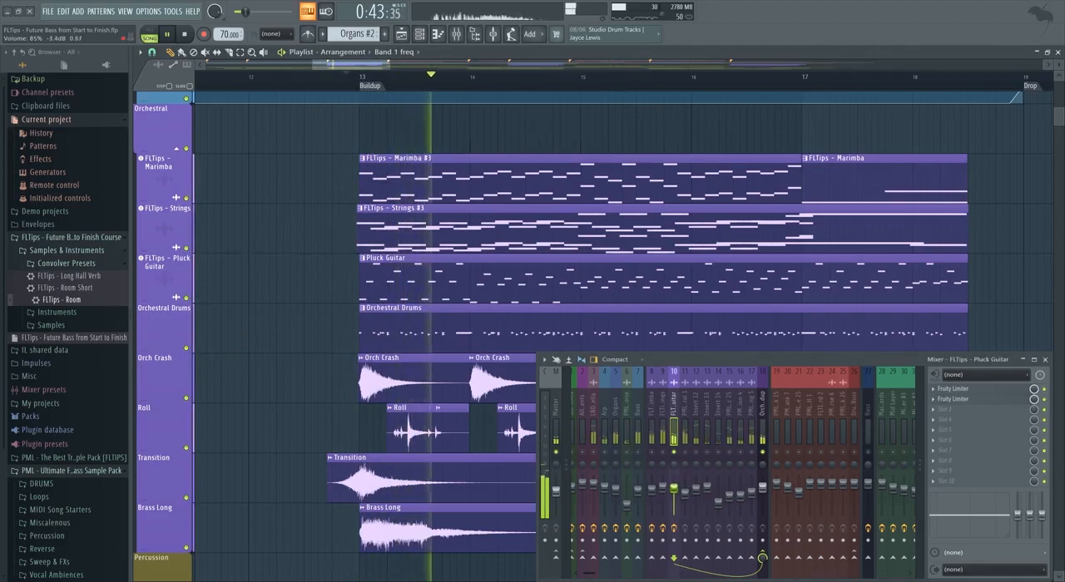
Solo the Snare Orchestral mixer track and add a Fruity Parametric EQ 2 in its slot 1.
{"action": "left_click", "coordinate": [686, 454]}
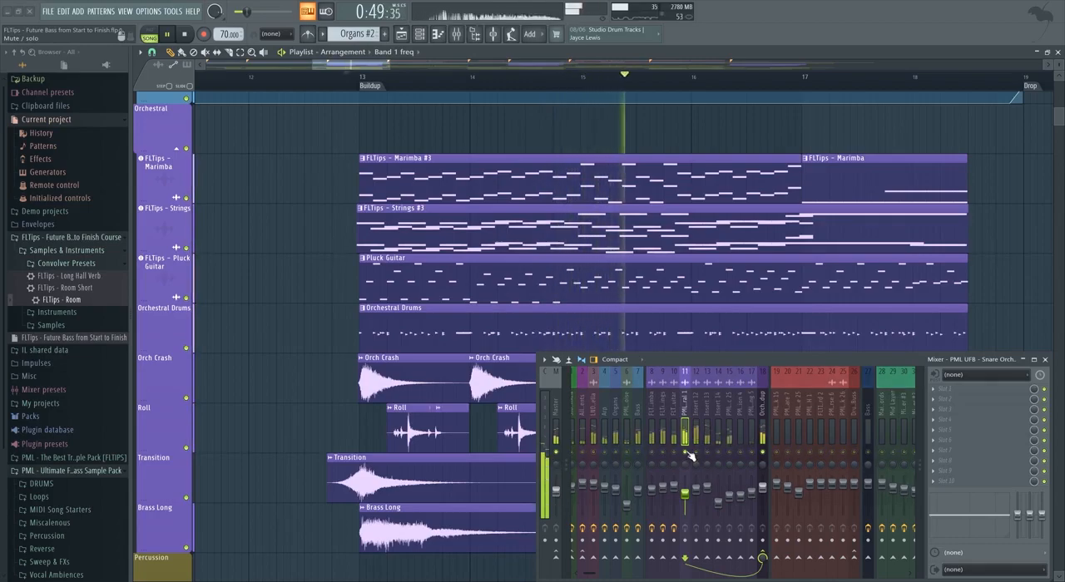
{"action": "key", "text": "space"}
{"action": "left_click", "coordinate": [934, 389]}
{"action": "mouse_move", "coordinate": [948, 363]}
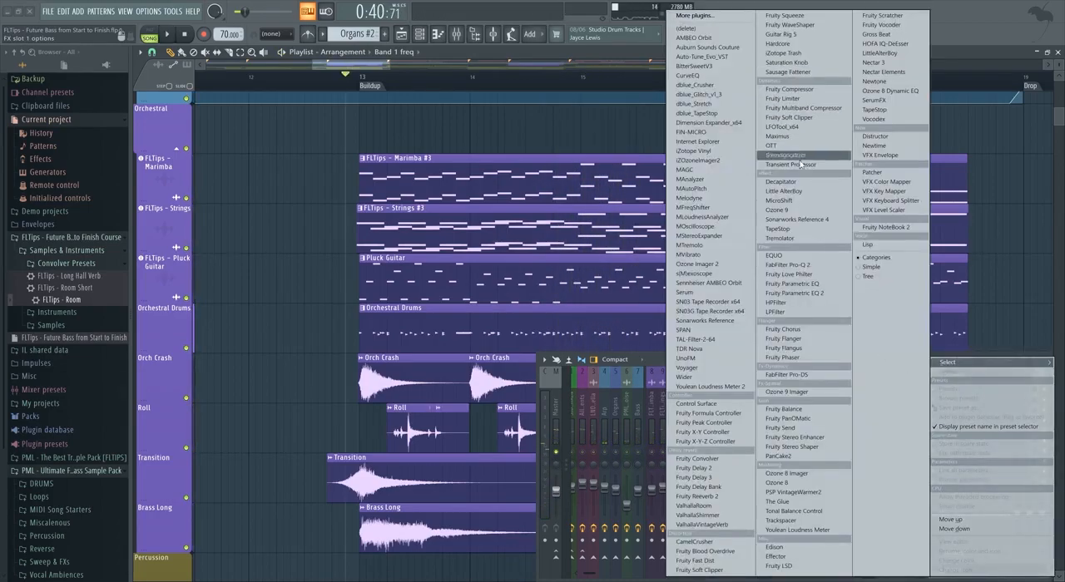
{"action": "left_click", "coordinate": [801, 293]}
High-pass the orchestral snare at about 253 Hz with band 1 and boost a band 7 high shelf about 2.9 dB near 1872 Hz.
{"action": "left_click_drag", "start_coordinate": [400, 107], "coordinate": [399, 121]}
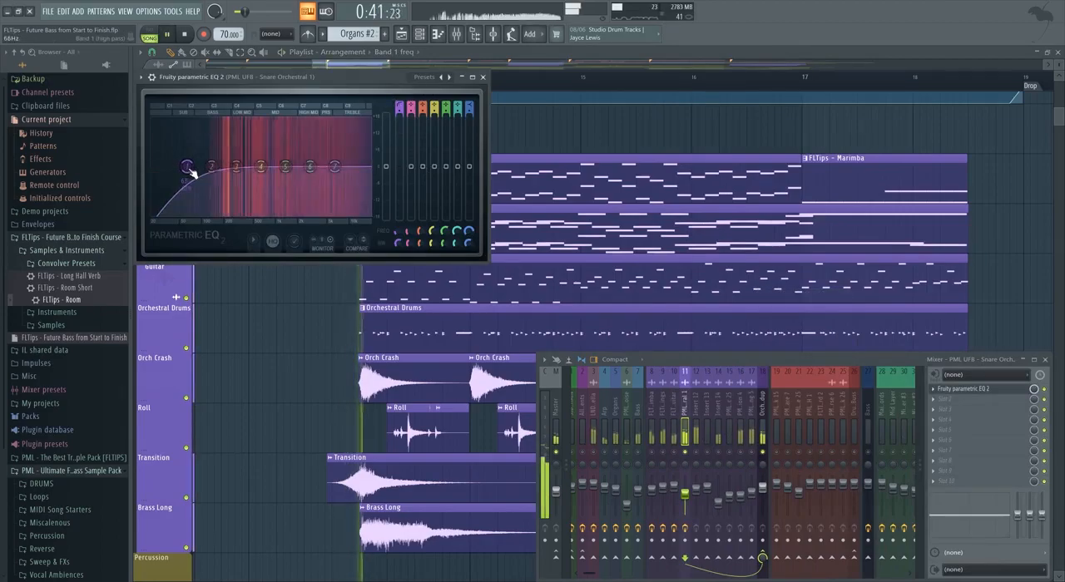
{"action": "left_click_drag", "start_coordinate": [191, 170], "coordinate": [236, 167]}
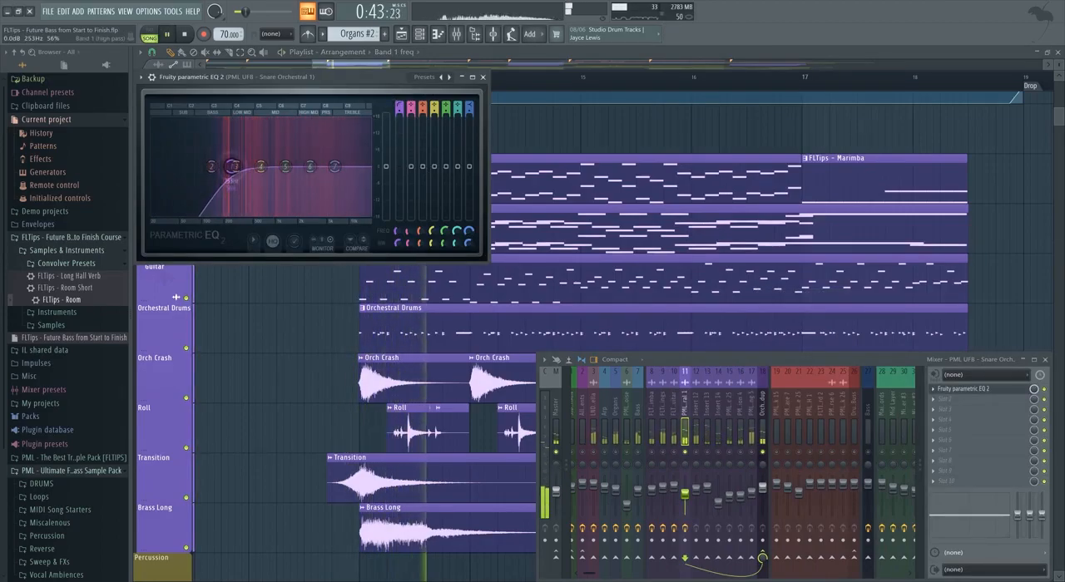
{"action": "left_click_drag", "start_coordinate": [334, 166], "coordinate": [298, 165]}
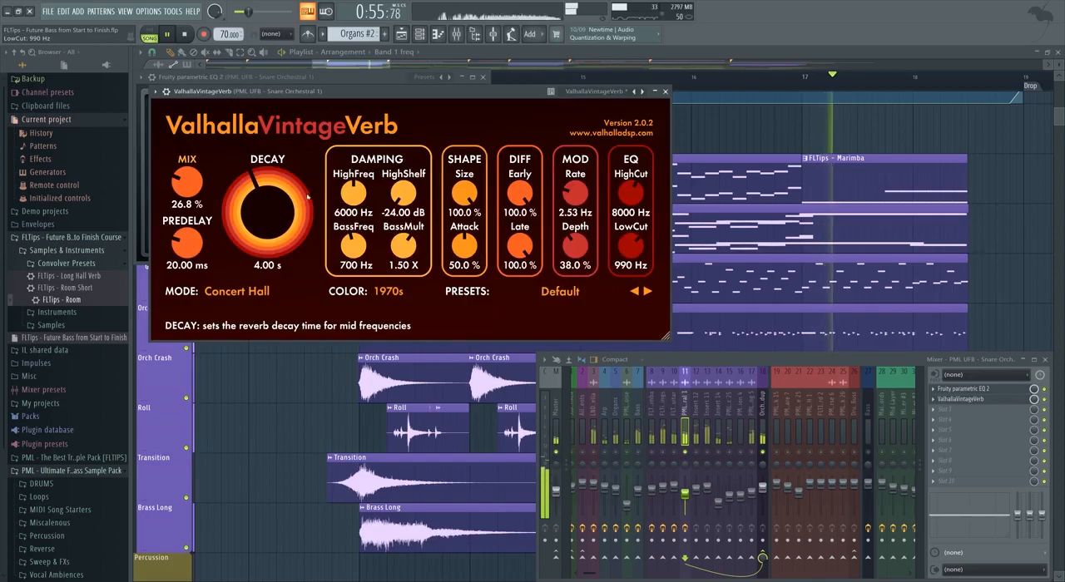
Add ValhallaVintageVerb in slot 2 of the orchestral snare's track and set its decay to about 1.69 s.
{"action": "left_click_drag", "start_coordinate": [307, 197], "coordinate": [308, 219]}
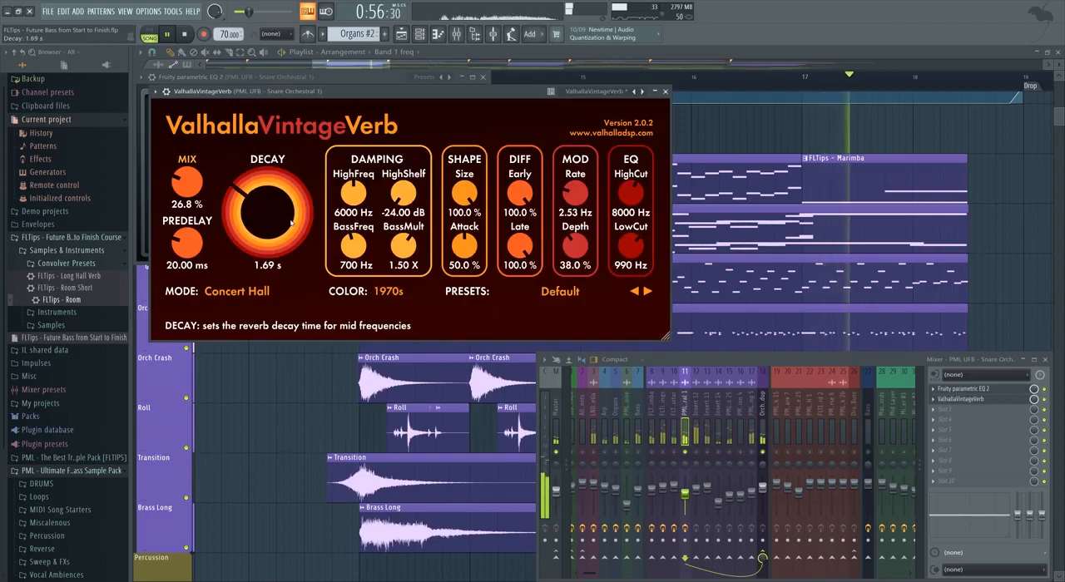
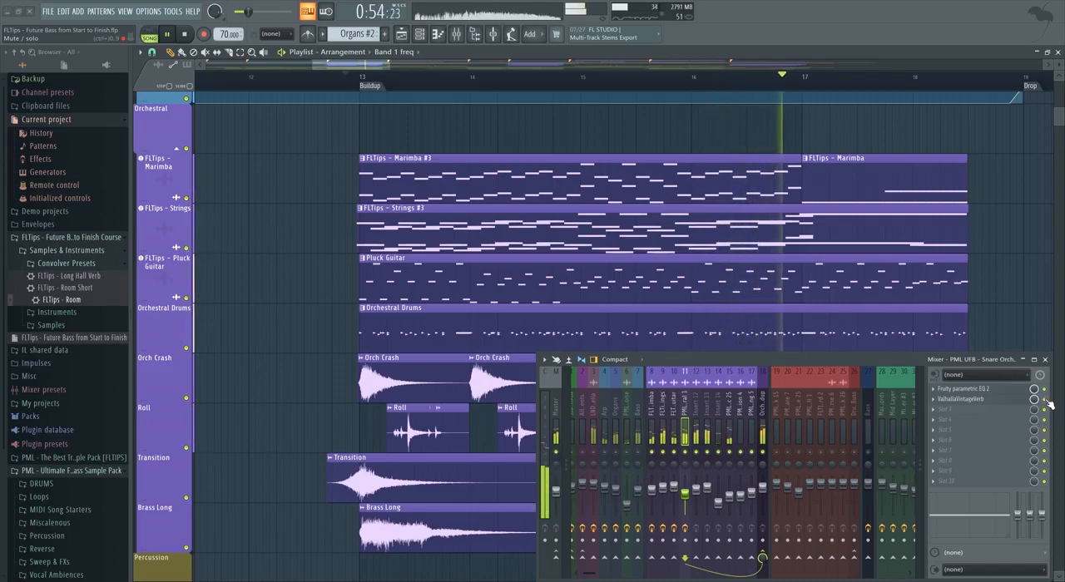
Play the buildup while comparing the Marimba with and without its Fruity Convolver, in the mix and soloed.
{"action": "key", "text": "space"}
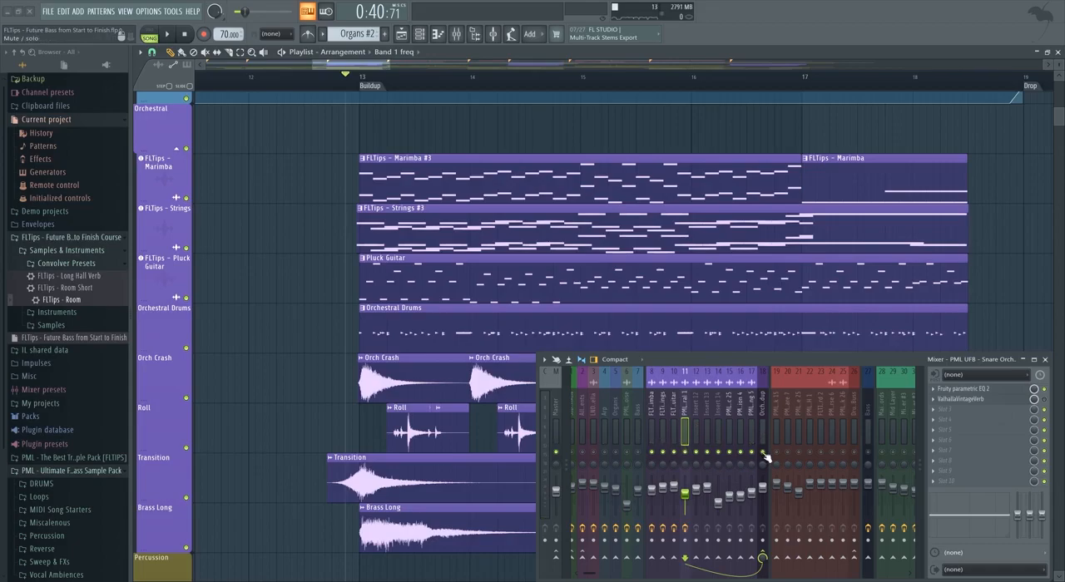
{"action": "key", "text": "space"}
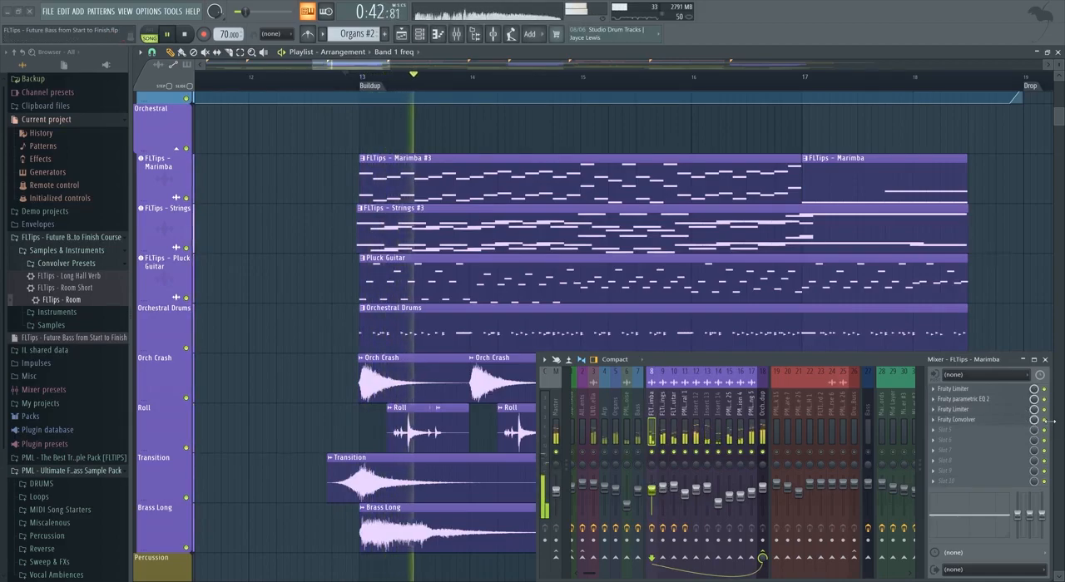
{"action": "key", "text": "space"}
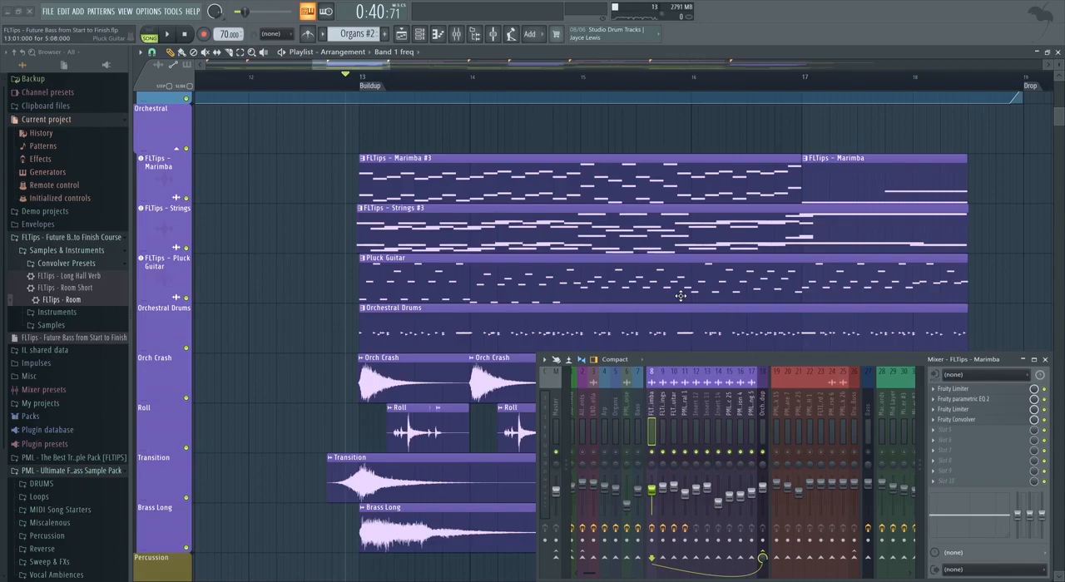
{"action": "key", "text": "space"}
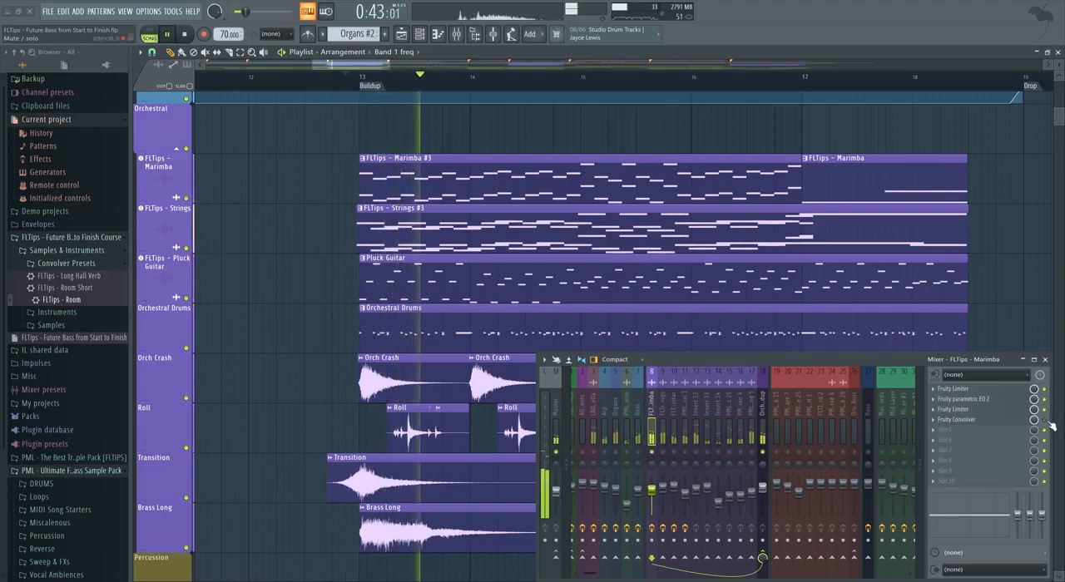
{"action": "key", "text": "space"}
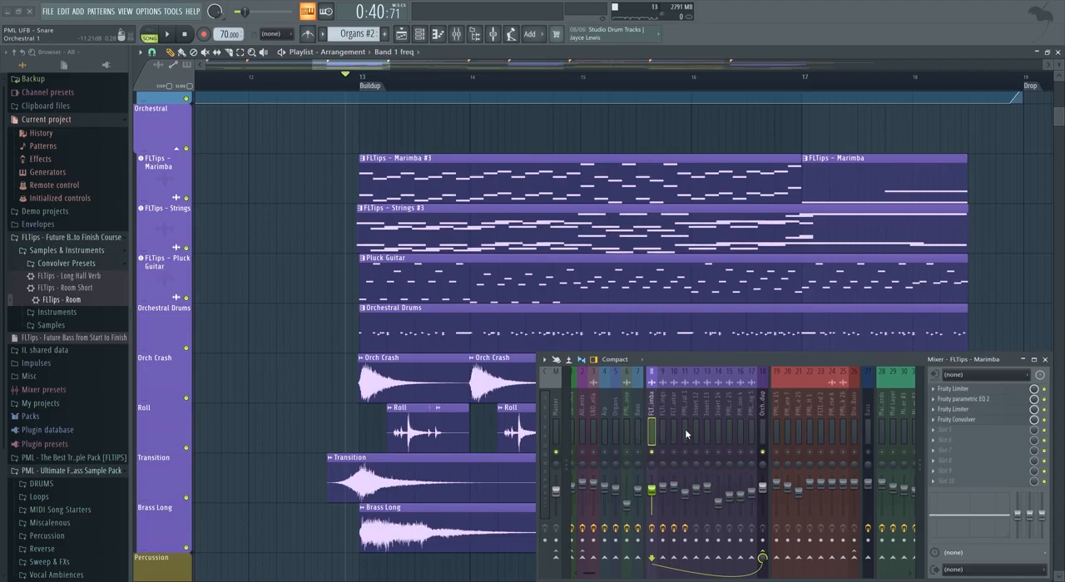
Solo the orchestral snare's mixer track during playback and switch its ValhallaVintageVerb mode to Plate.
{"action": "left_click", "coordinate": [687, 454]}
{"action": "key", "text": "space"}
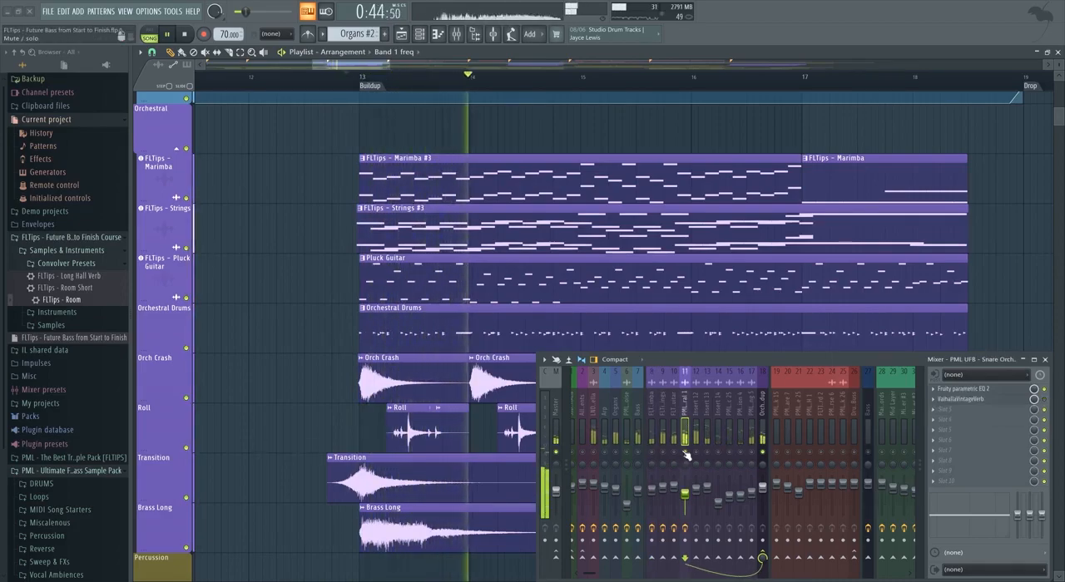
{"action": "left_click", "coordinate": [998, 400]}
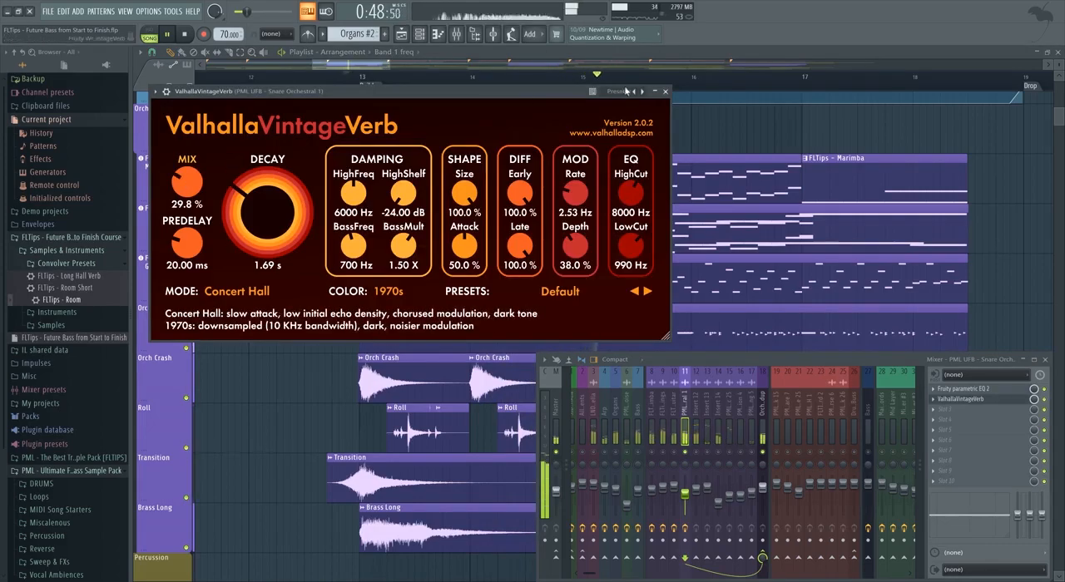
{"action": "left_click", "coordinate": [667, 92]}
{"action": "left_click", "coordinate": [986, 398]}
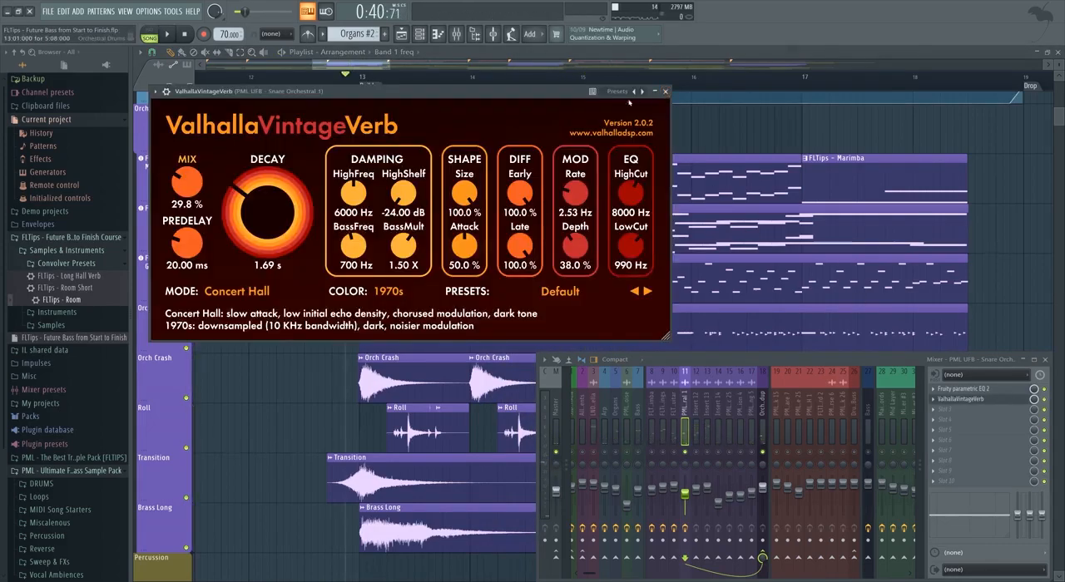
{"action": "left_click", "coordinate": [233, 292]}
{"action": "left_click", "coordinate": [232, 336]}
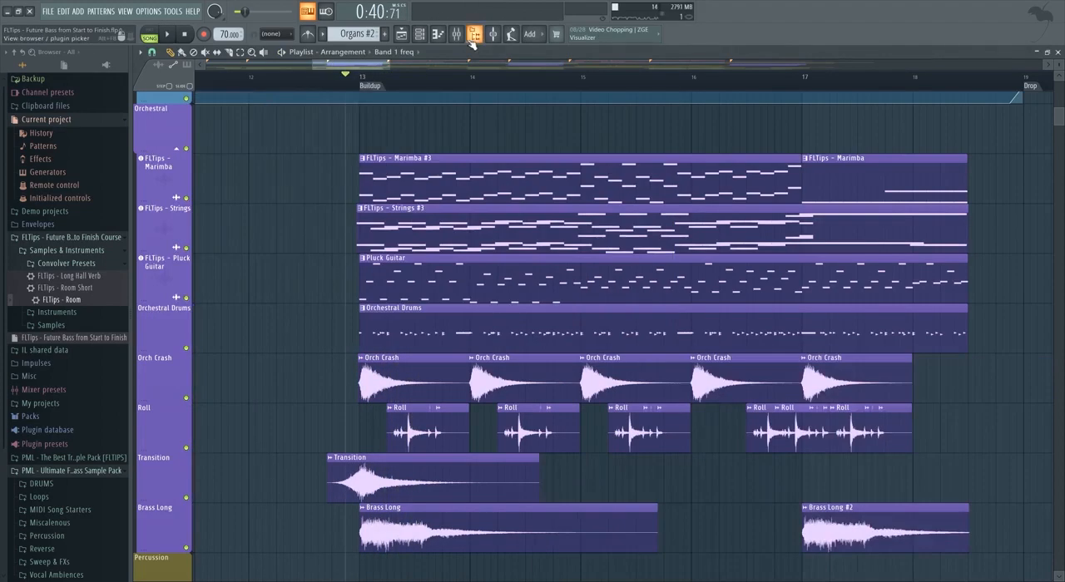
{"action": "left_click", "coordinate": [461, 38]}
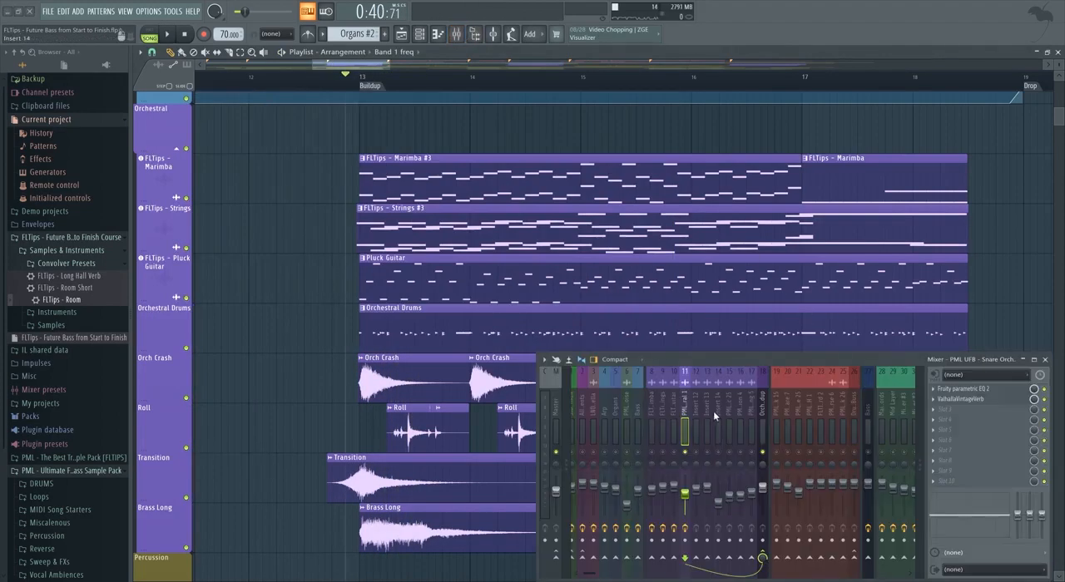
Solo mixer tracks Insert 12, Insert 13 and Insert 14 together and listen to them in the buildup.
{"action": "left_click", "coordinate": [696, 438]}
{"action": "key", "text": "space"}
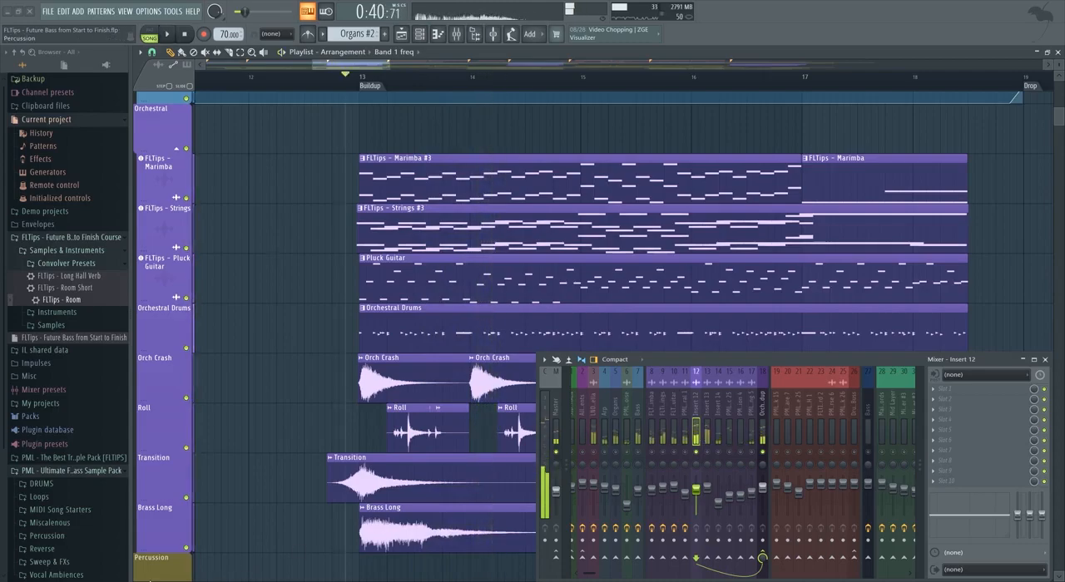
{"action": "left_click", "coordinate": [720, 453]}
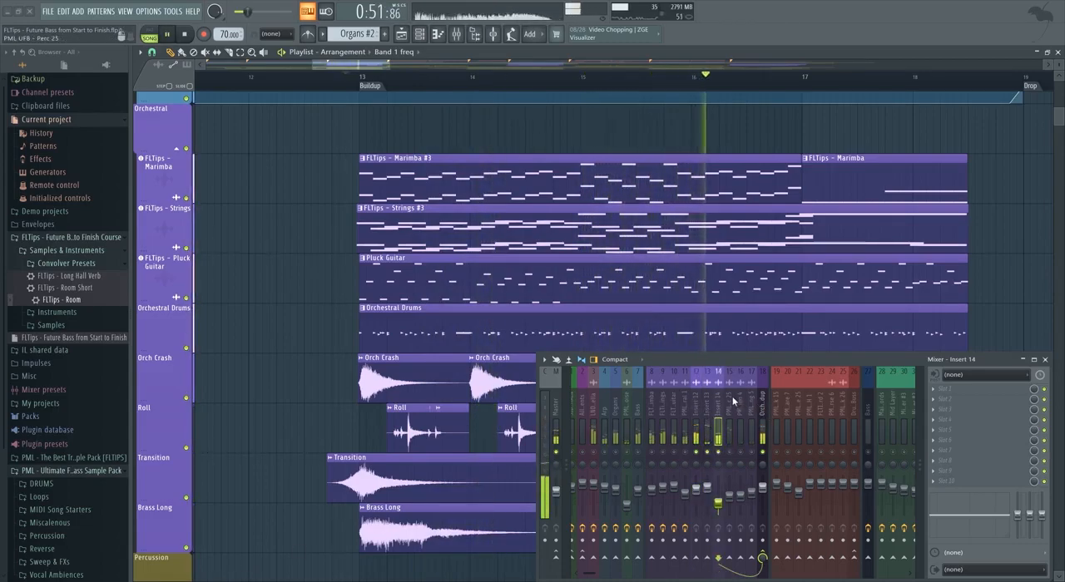
Move an empty mixer insert to position 15 beside the soloed tracks and route Inserts 12 to 14 through it into the orchestral group.
{"action": "scroll", "coordinate": [732, 400], "scroll_direction": "down", "scroll_amount": 6}
{"action": "scroll", "coordinate": [753, 400], "scroll_direction": "down", "scroll_amount": 3}
{"action": "key", "text": "space"}
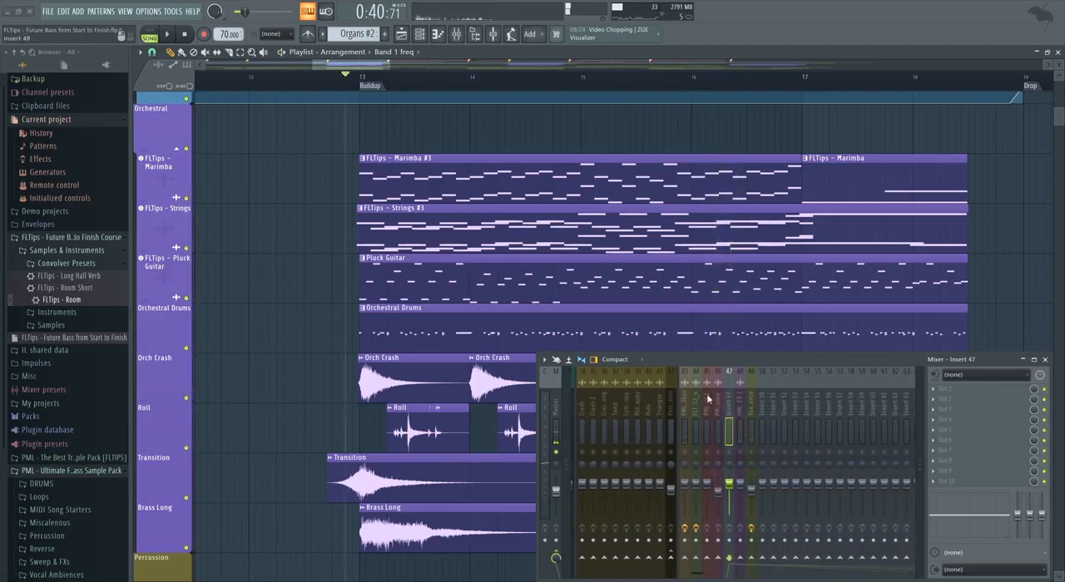
{"action": "scroll", "coordinate": [719, 400], "scroll_direction": "up", "scroll_amount": 20}
{"action": "scroll", "coordinate": [577, 397], "scroll_direction": "up", "scroll_amount": 8}
{"action": "scroll", "coordinate": [599, 396], "scroll_direction": "up", "scroll_amount": 12}
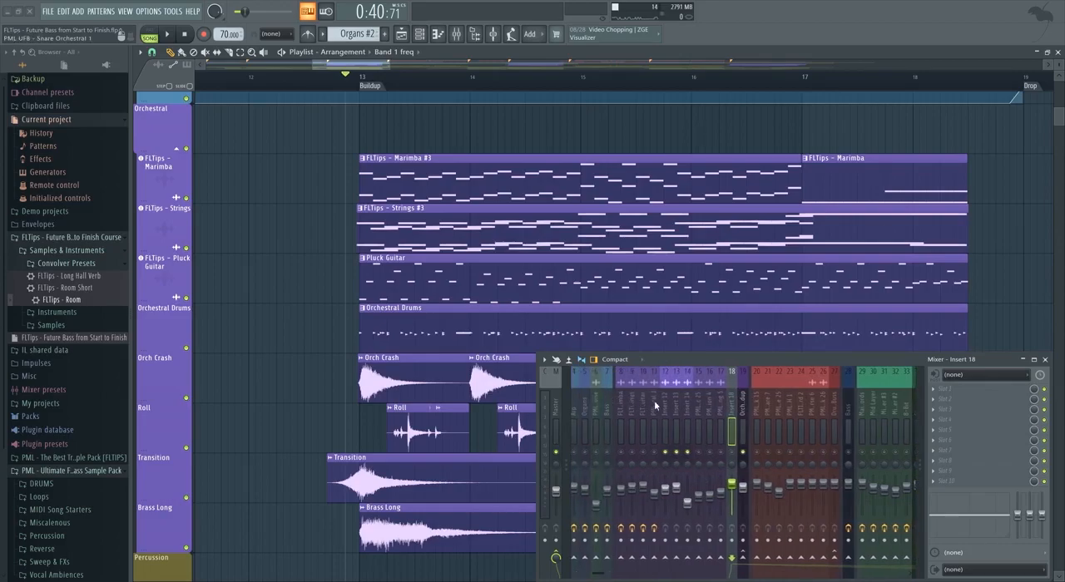
{"action": "left_click_drag", "start_coordinate": [667, 408], "coordinate": [687, 414]}
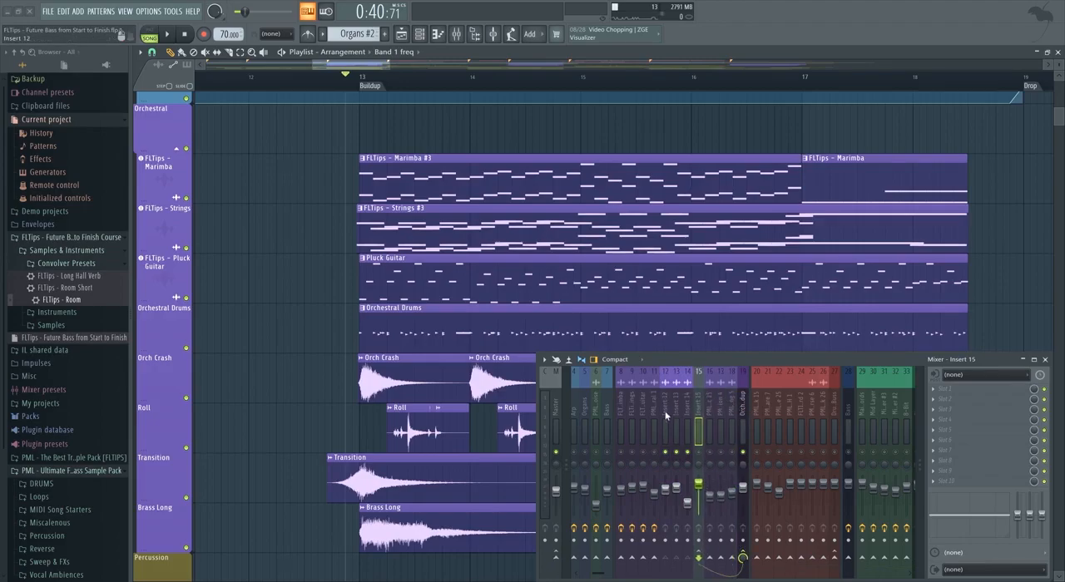
{"action": "key", "text": "space"}
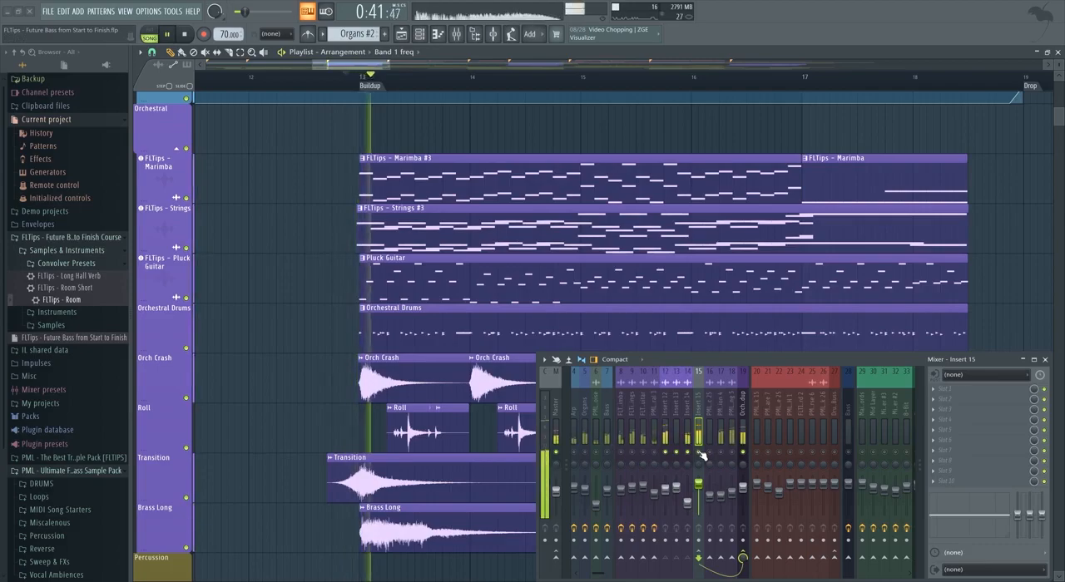
Check the mixer routing of the Sweep Down 8, Ambience, Vinyl Noise, Sweep UP FX 2 and Impact 2 samples in their channel settings.
{"action": "scroll", "coordinate": [416, 392], "scroll_direction": "down", "scroll_amount": 15}
{"action": "key", "text": "space"}
{"action": "double_click", "coordinate": [383, 273]}
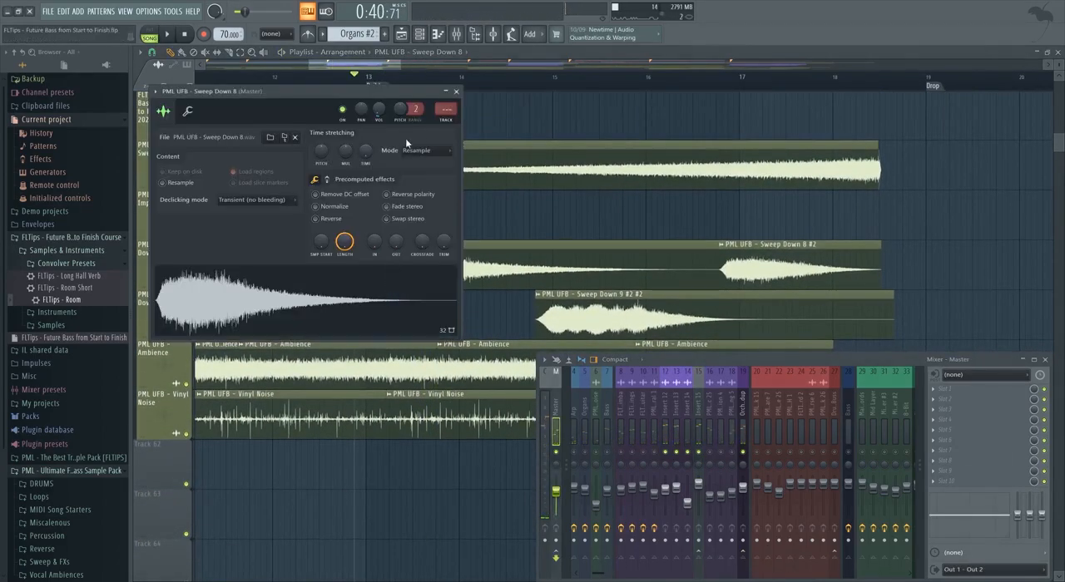
{"action": "left_click", "coordinate": [445, 121]}
{"action": "double_click", "coordinate": [470, 358]}
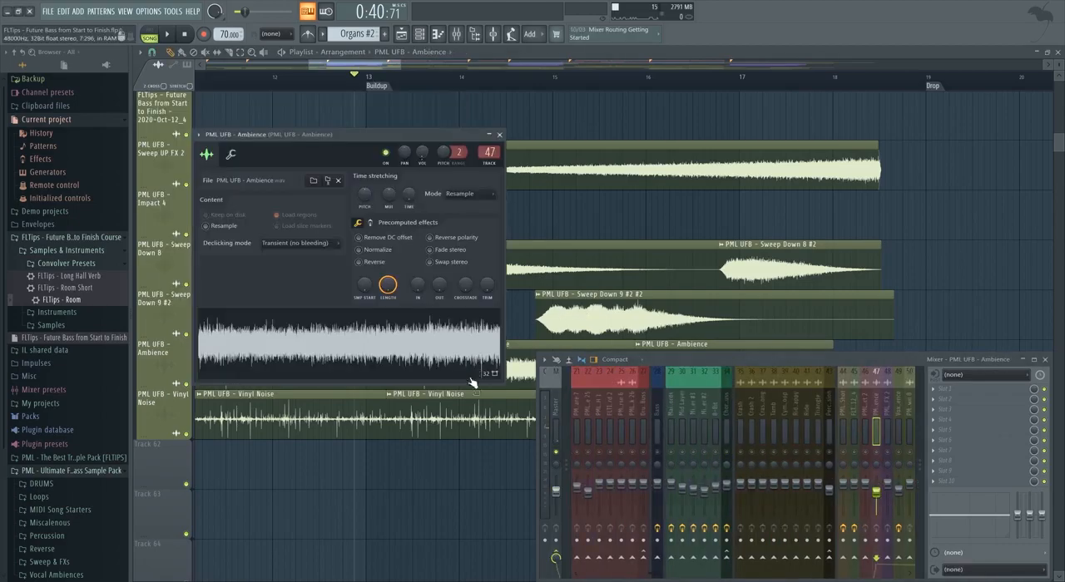
{"action": "double_click", "coordinate": [468, 411]}
{"action": "double_click", "coordinate": [456, 158]}
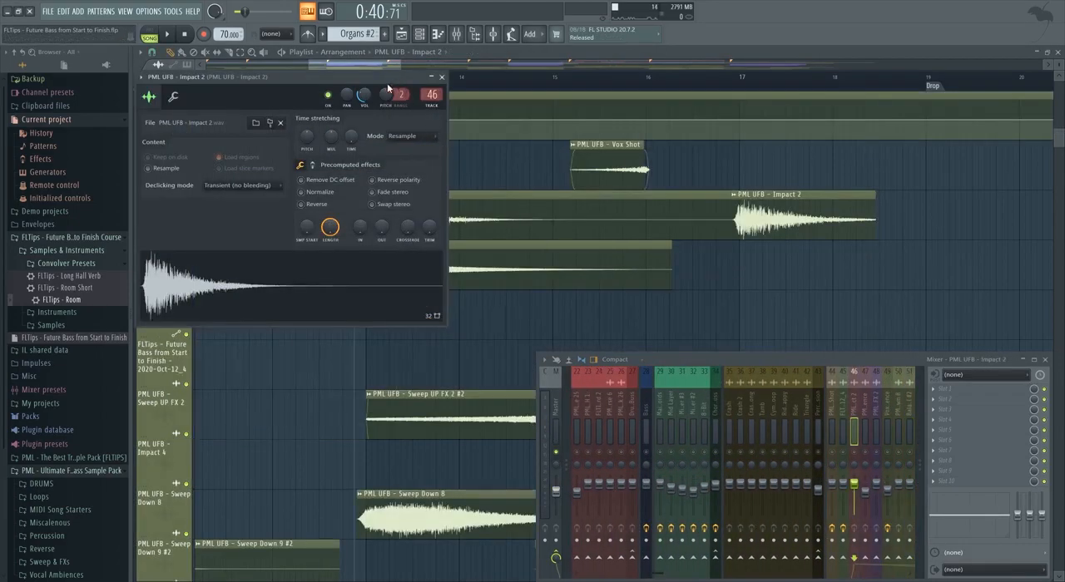
{"action": "left_click_drag", "start_coordinate": [389, 88], "coordinate": [308, 200]}
{"action": "key", "text": "space"}
{"action": "scroll", "coordinate": [480, 208], "scroll_direction": "up", "scroll_amount": 12}
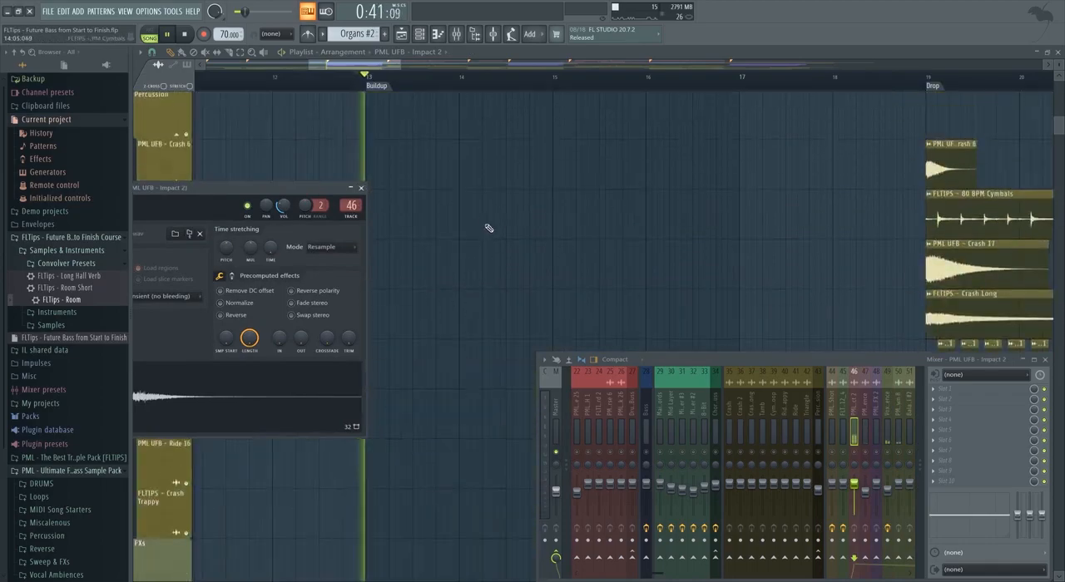
{"action": "scroll", "coordinate": [478, 274], "scroll_direction": "down", "scroll_amount": 2}
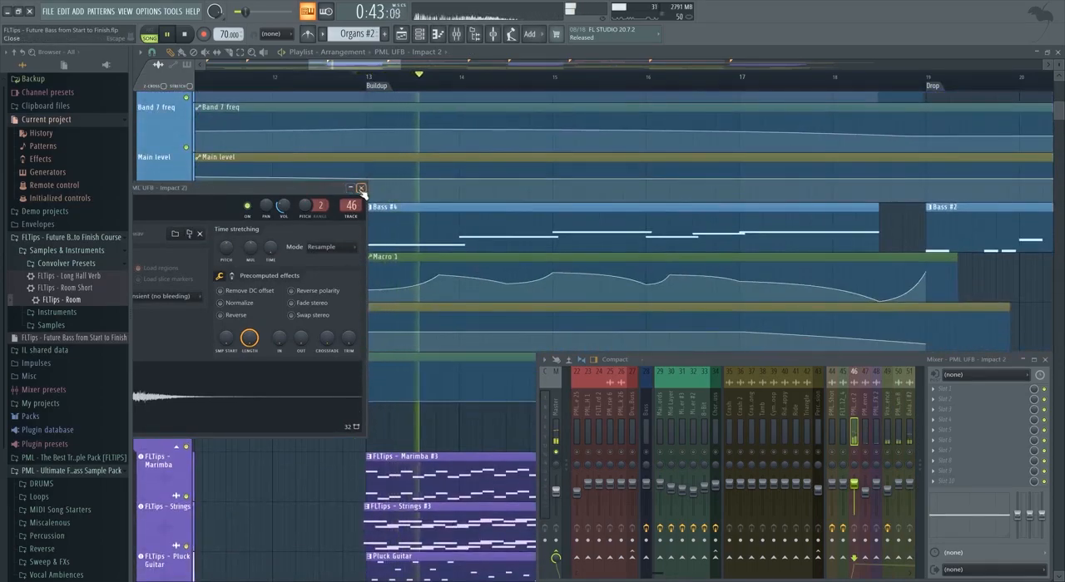
{"action": "left_click", "coordinate": [361, 187]}
Add a Fruity Limiter in slot 1 of Insert 15 and set it to compressor mode with a threshold of about -13.2 dB.
{"action": "scroll", "coordinate": [738, 422], "scroll_direction": "left", "scroll_amount": 5}
{"action": "scroll", "coordinate": [737, 423], "scroll_direction": "left", "scroll_amount": 5}
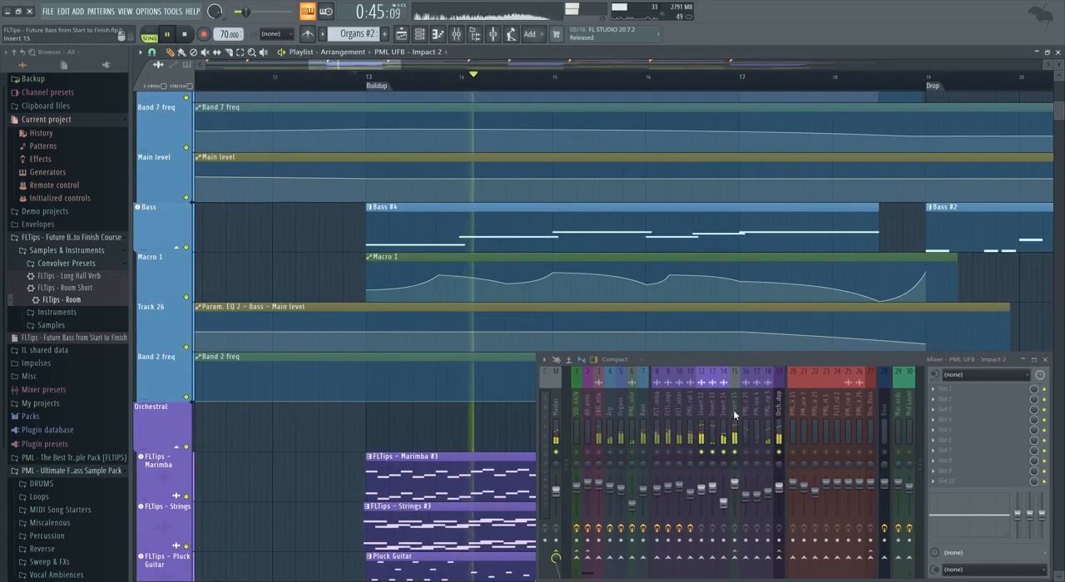
{"action": "left_click", "coordinate": [944, 388]}
{"action": "left_click", "coordinate": [778, 99]}
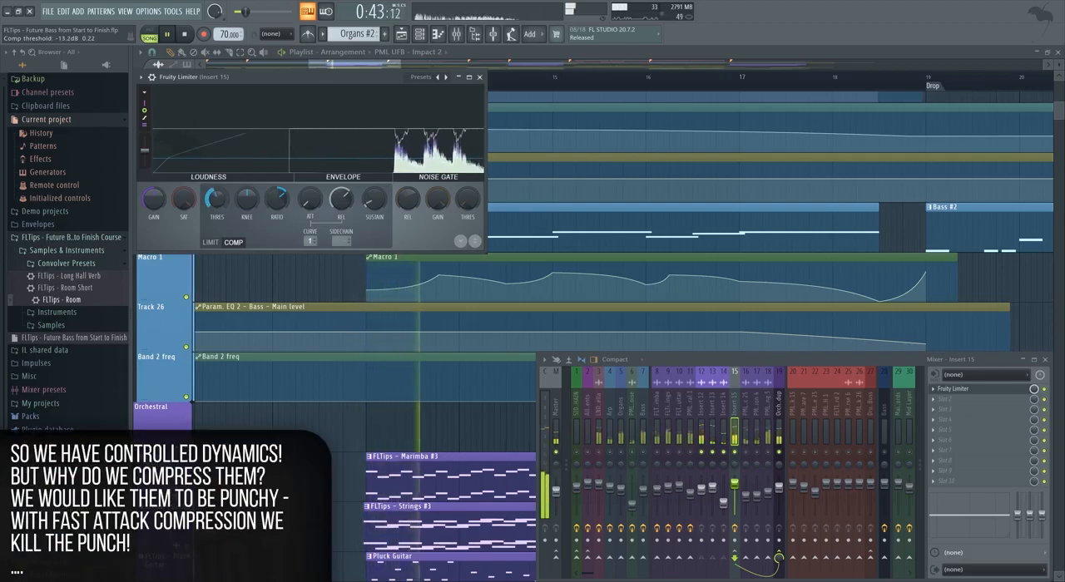
Set Insert 15's compressor ratio to about 2.7:1 and raise its gain to about 1.2 dB during playback.
{"action": "left_click_drag", "start_coordinate": [275, 206], "coordinate": [216, 212]}
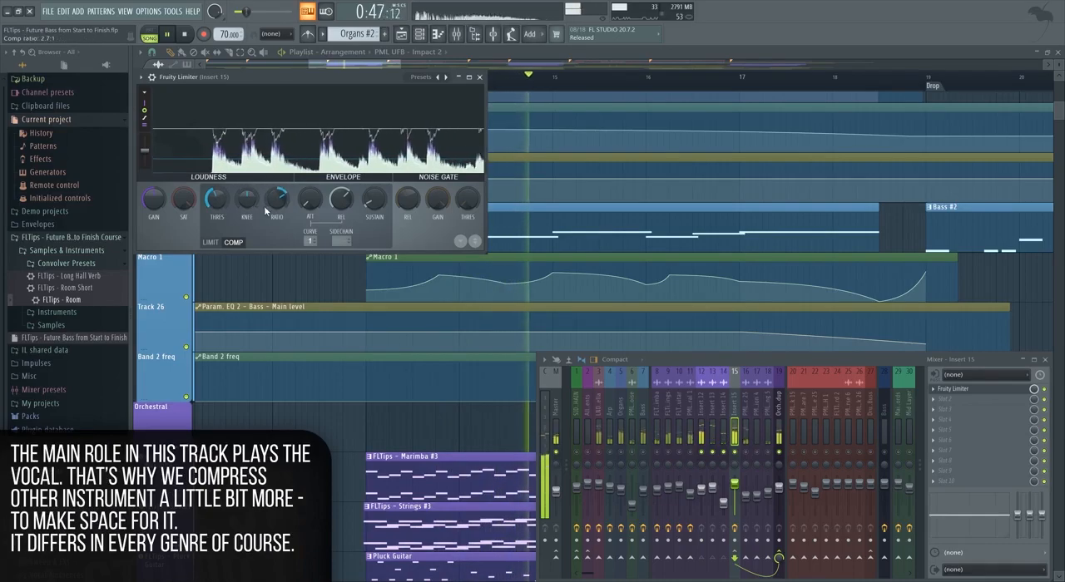
{"action": "left_click_drag", "start_coordinate": [153, 202], "coordinate": [153, 192]}
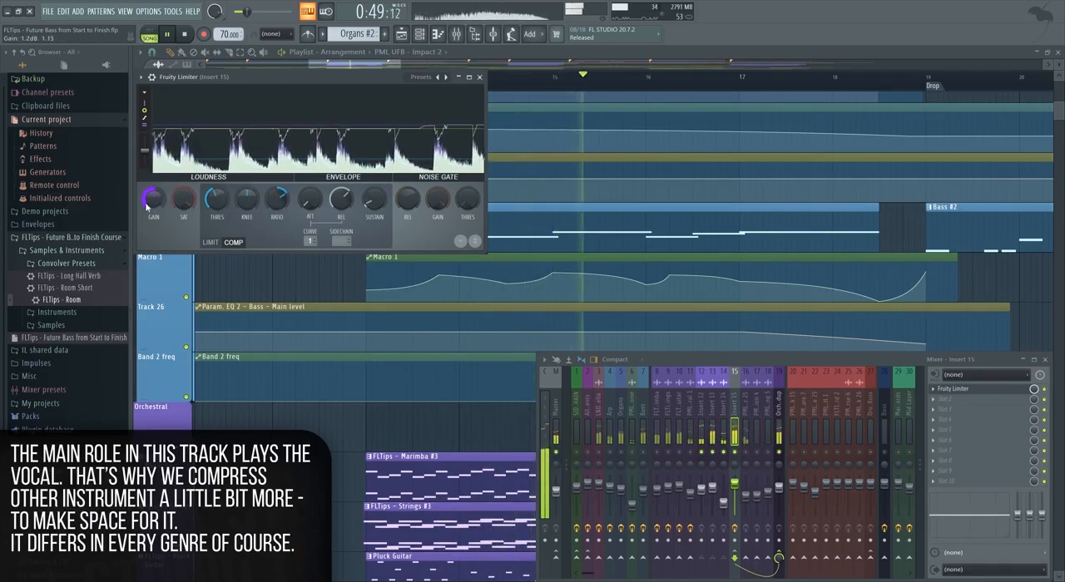
{"action": "left_click", "coordinate": [701, 407]}
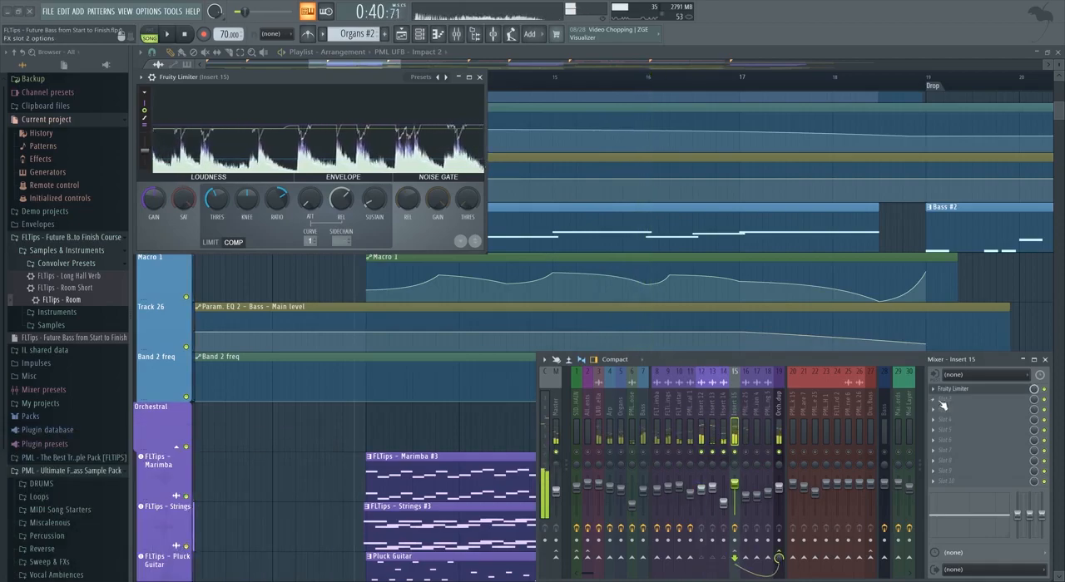
Add Patcher in slot 2 of Insert 15 and load its Mid Side EQ preset.
{"action": "left_click", "coordinate": [982, 398]}
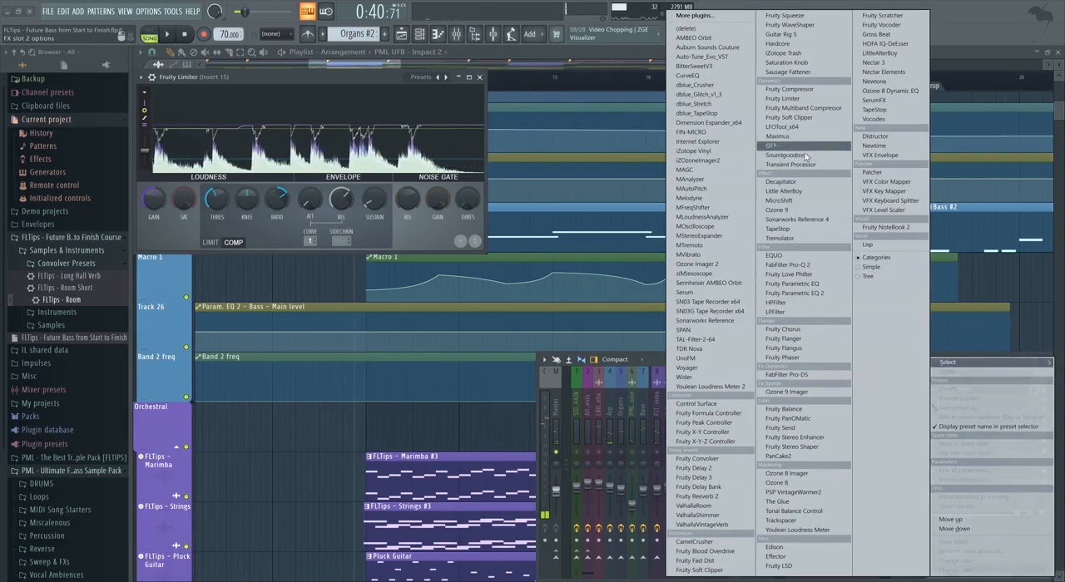
{"action": "left_click", "coordinate": [884, 173]}
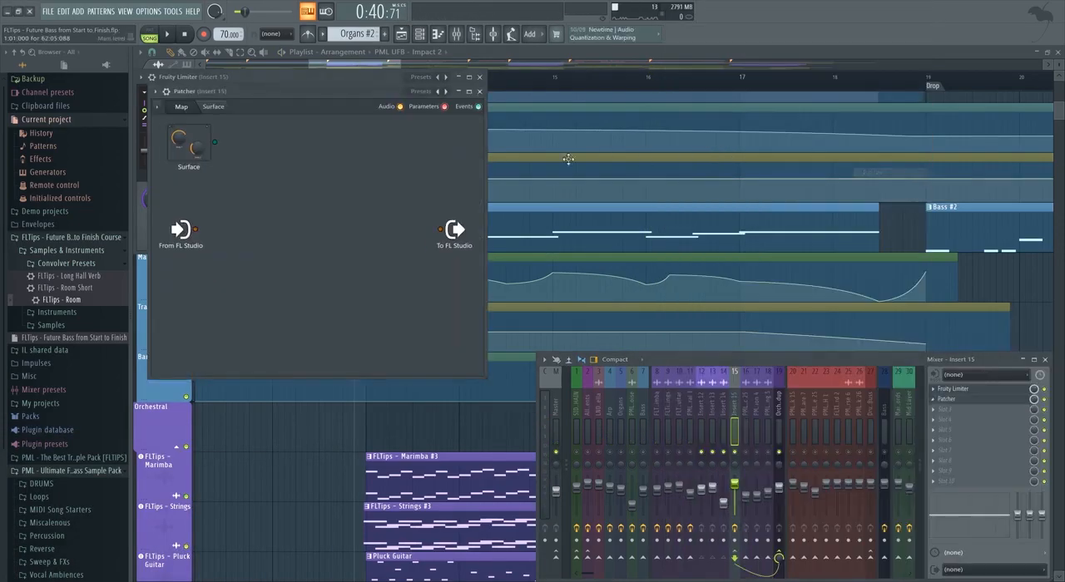
{"action": "left_click", "coordinate": [421, 93]}
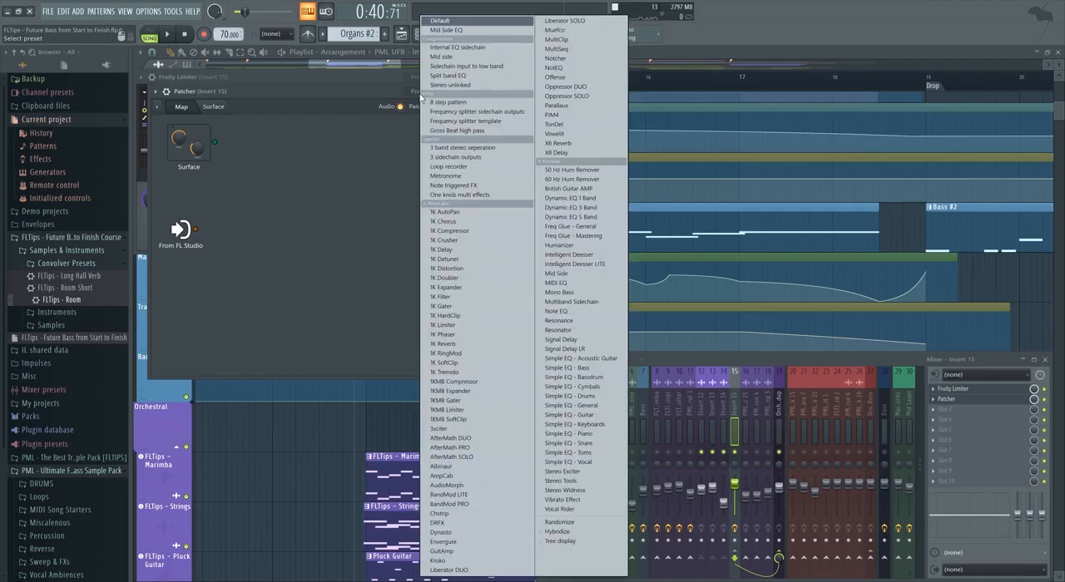
{"action": "left_click", "coordinate": [448, 30]}
High-pass the side signal at about 144 Hz with band 1 of its Parametric EQ 2, then close the plugin windows and play the full mix.
{"action": "left_click", "coordinate": [351, 174]}
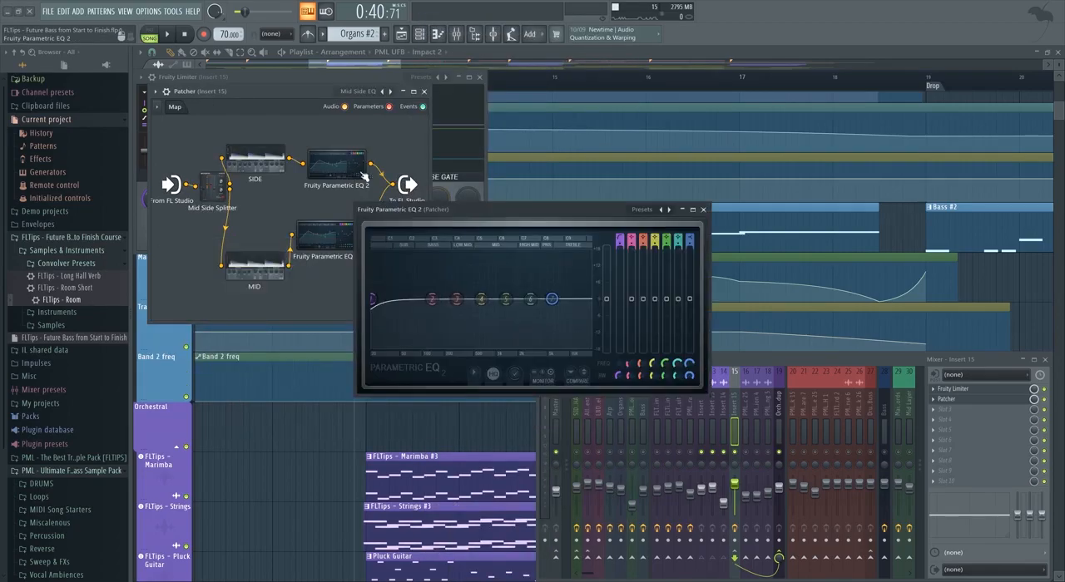
{"action": "left_click_drag", "start_coordinate": [477, 211], "coordinate": [606, 146]}
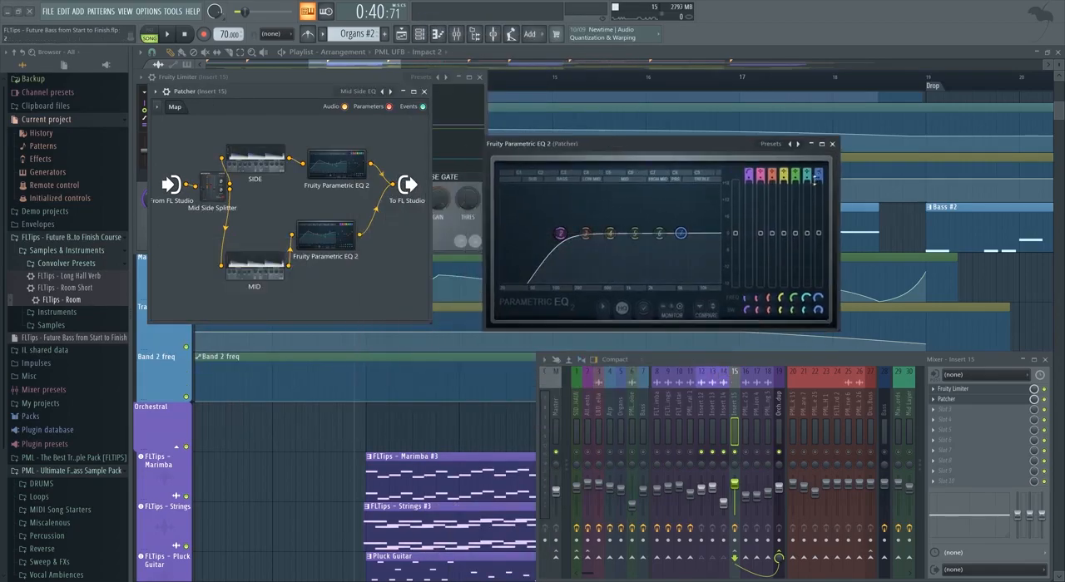
{"action": "key", "text": "space"}
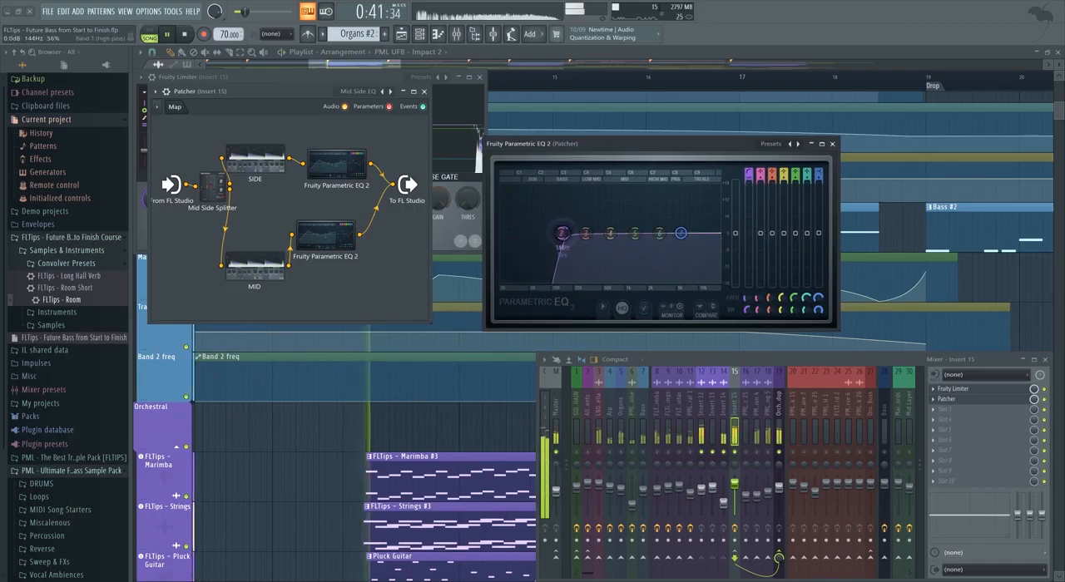
{"action": "mouse_move", "coordinate": [567, 233]}
{"action": "left_mouse_down"}
{"action": "mouse_move", "coordinate": [718, 233]}
{"action": "mouse_move", "coordinate": [501, 233]}
{"action": "mouse_move", "coordinate": [560, 233]}
{"action": "left_mouse_up"}
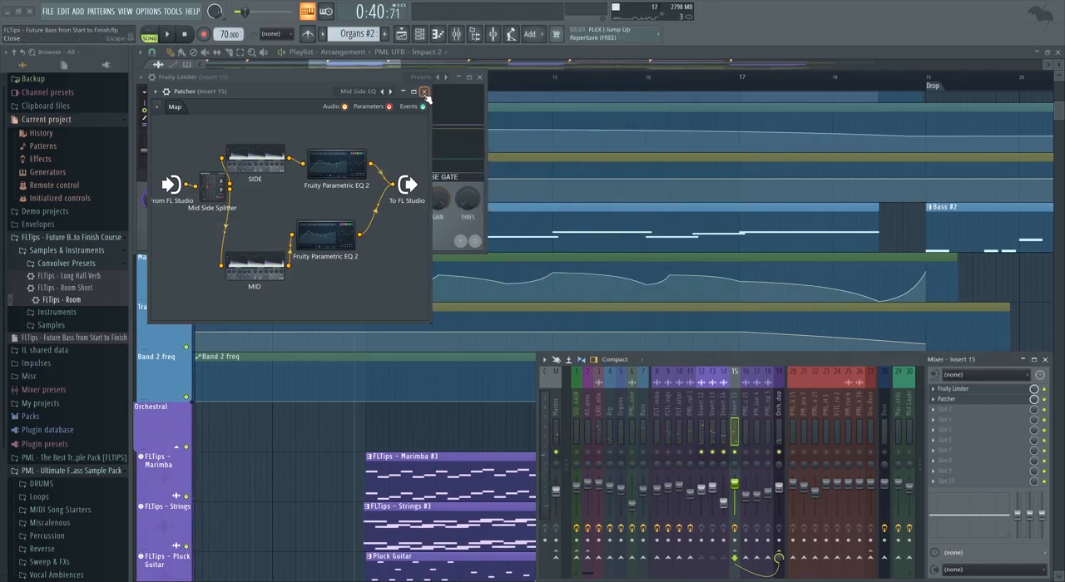
{"action": "left_click", "coordinate": [425, 92]}
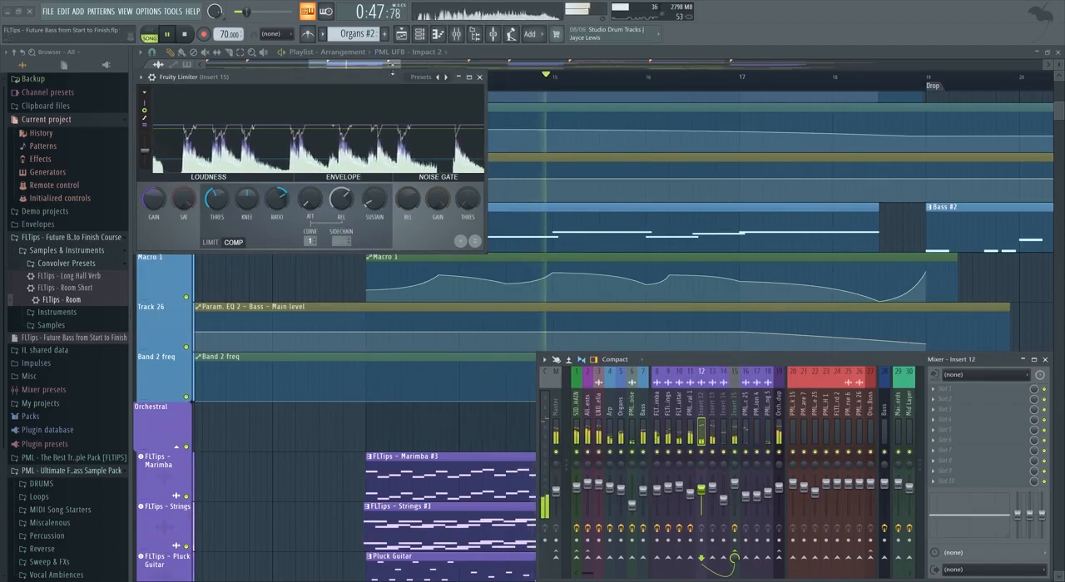
{"action": "left_click", "coordinate": [481, 77]}
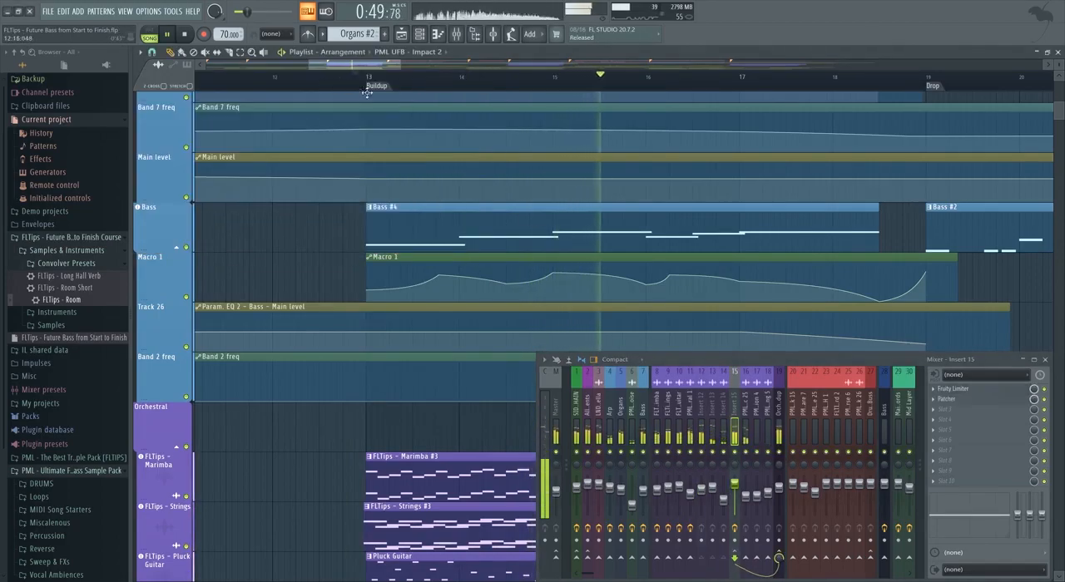
Open Insert 15's Fruity Limiter, fine-tune the track's fader while the buildup plays, and close the plugin.
{"action": "left_click", "coordinate": [972, 390]}
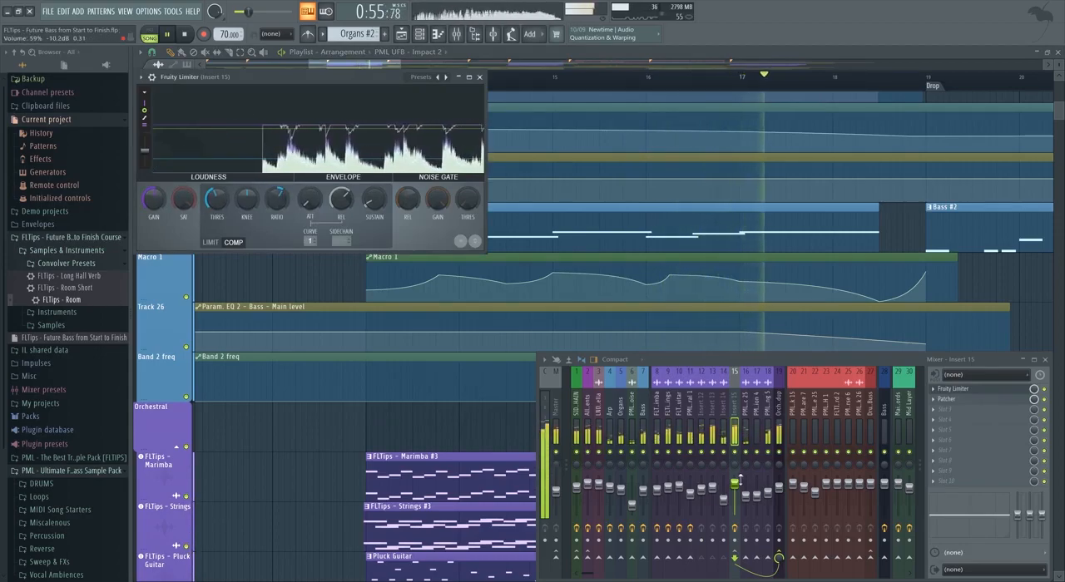
{"action": "left_click_drag", "start_coordinate": [734, 481], "coordinate": [734, 484]}
{"action": "scroll", "coordinate": [689, 154], "scroll_direction": "down", "scroll_amount": 5}
{"action": "key", "text": "space"}
{"action": "key", "text": "space"}
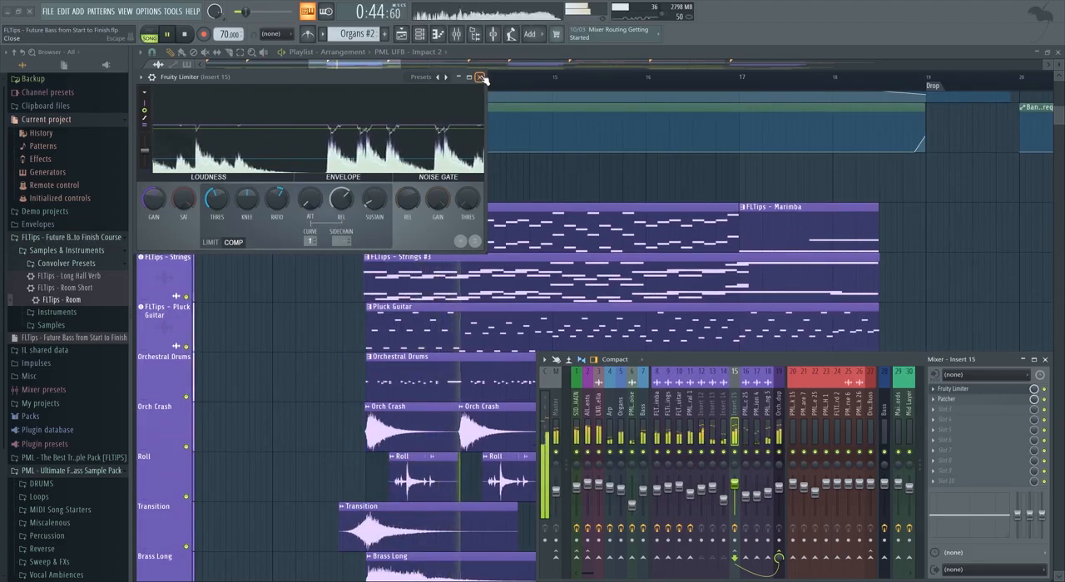
{"action": "left_click", "coordinate": [481, 77]}
Stop playback, make the Pluck Guitar clip in the first buildup unique and open it in the piano roll.
{"action": "scroll", "coordinate": [313, 217], "scroll_direction": "down", "scroll_amount": 4}
{"action": "scroll", "coordinate": [341, 211], "scroll_direction": "up", "scroll_amount": 1}
{"action": "scroll", "coordinate": [383, 200], "scroll_direction": "down", "scroll_amount": 3}
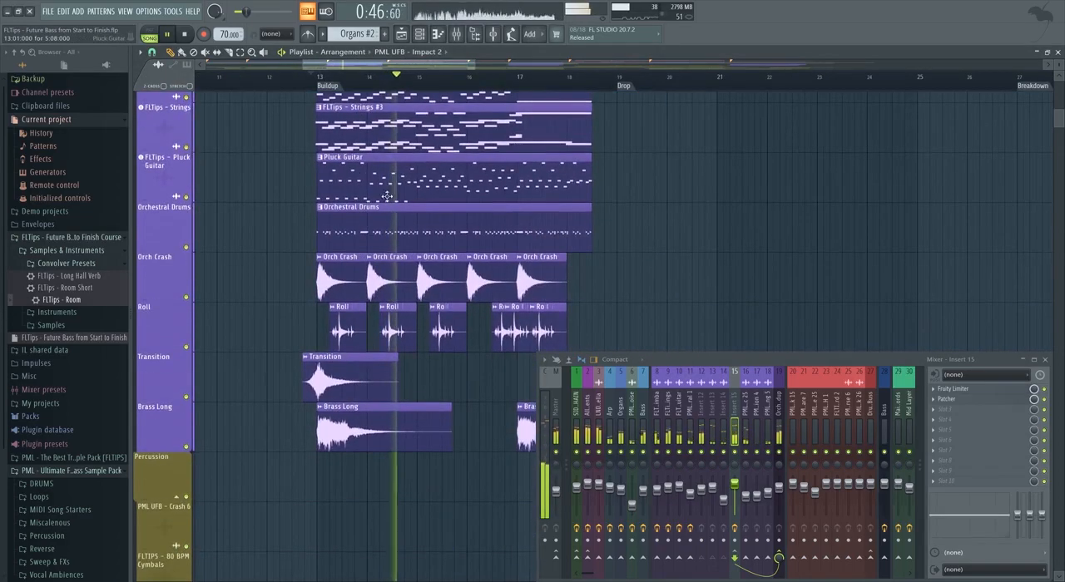
{"action": "key", "text": "space"}
{"action": "scroll", "coordinate": [204, 267], "scroll_direction": "up", "scroll_amount": 2}
{"action": "scroll", "coordinate": [208, 339], "scroll_direction": "down", "scroll_amount": 4}
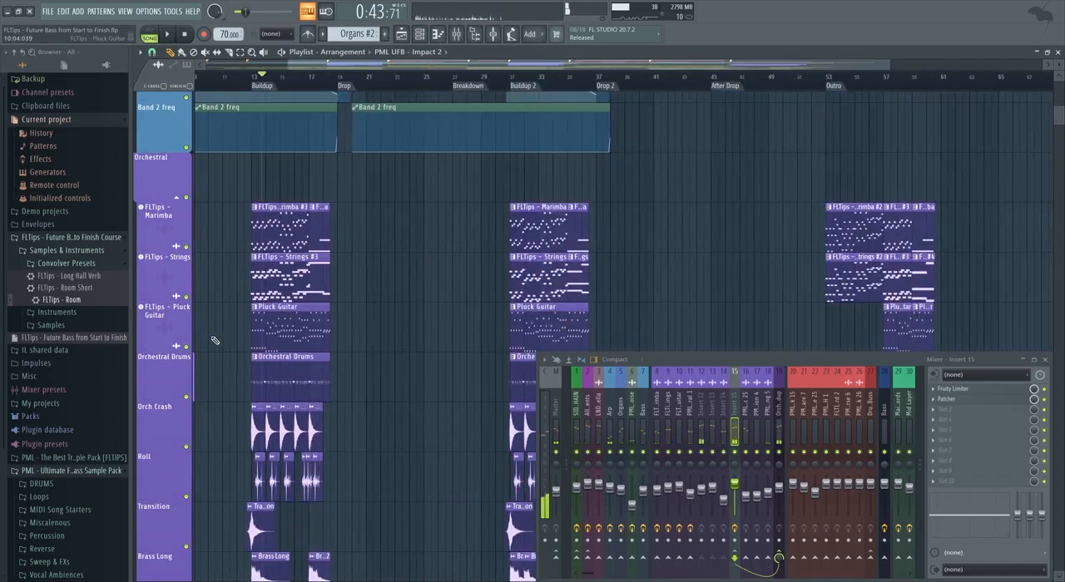
{"action": "scroll", "coordinate": [242, 313], "scroll_direction": "up", "scroll_amount": 3}
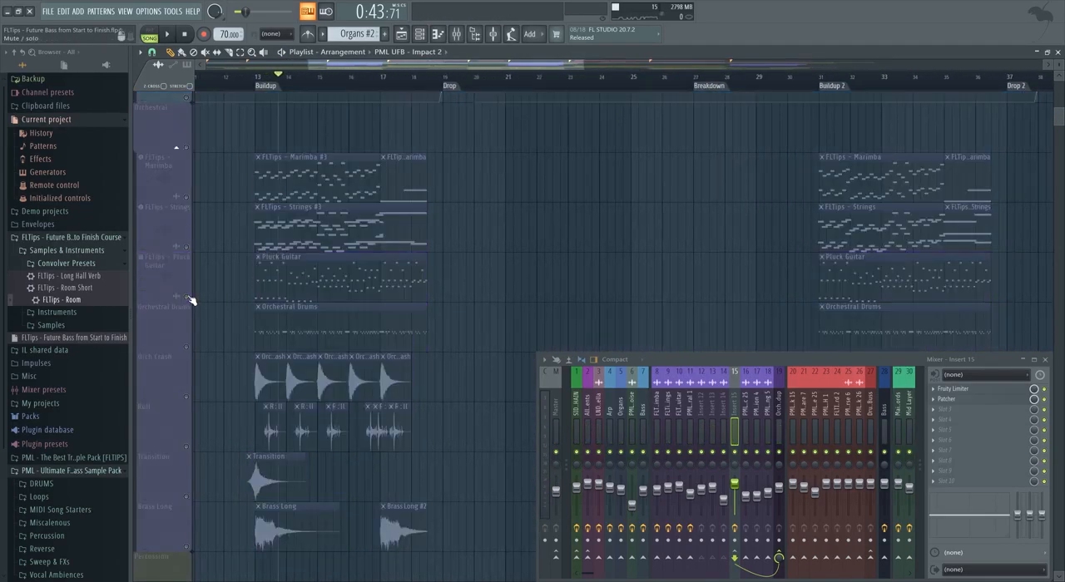
{"action": "scroll", "coordinate": [250, 279], "scroll_direction": "down", "scroll_amount": 3}
{"action": "scroll", "coordinate": [252, 278], "scroll_direction": "up", "scroll_amount": 5}
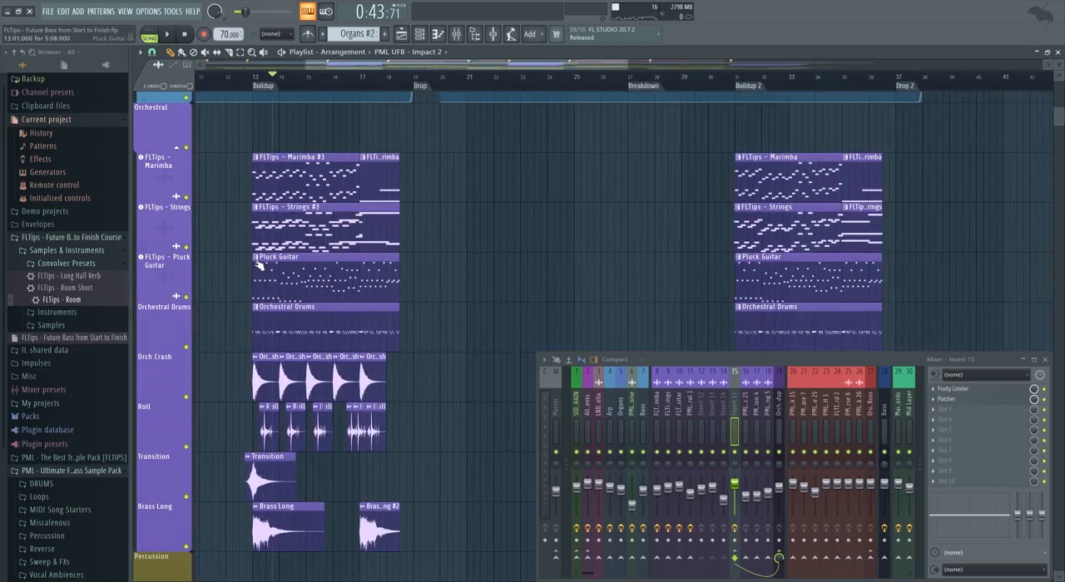
{"action": "left_click", "coordinate": [292, 293]}
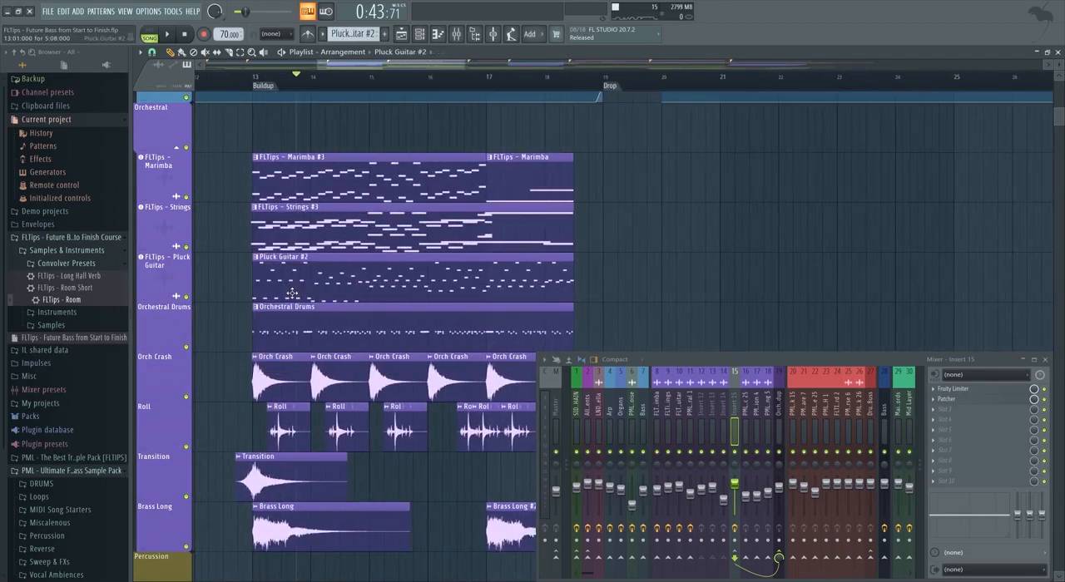
{"action": "double_click", "coordinate": [292, 293]}
{"action": "left_click_drag", "start_coordinate": [509, 359], "coordinate": [426, 146]}
Replace the selected bar 2 notes in the Pluck Guitar #2 pattern with a new plucked phrase.
{"action": "scroll", "coordinate": [467, 215], "scroll_direction": "up", "scroll_amount": 2}
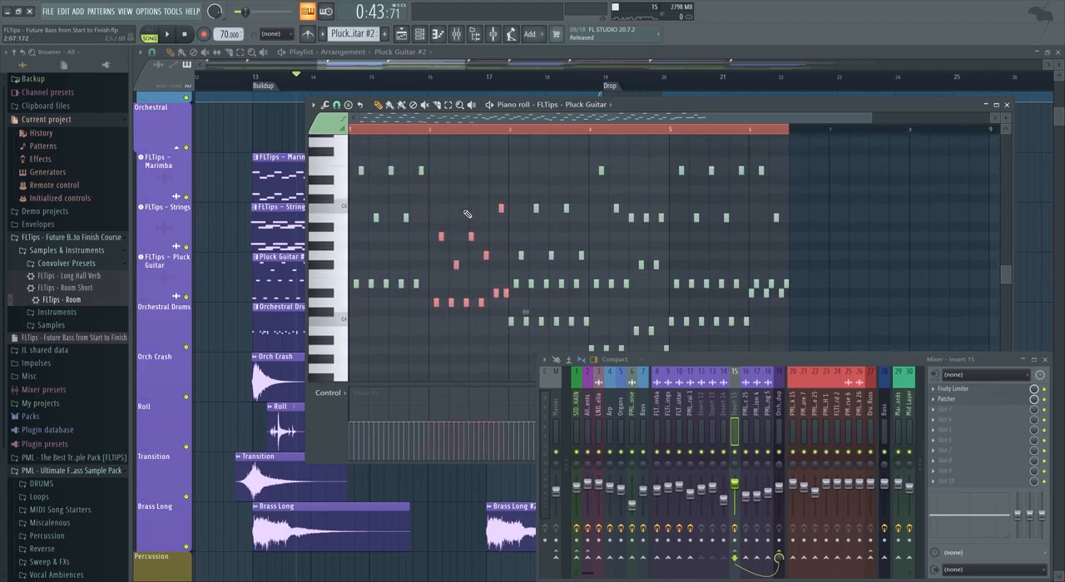
{"action": "key", "text": "Delete"}
{"action": "scroll", "coordinate": [468, 214], "scroll_direction": "down", "scroll_amount": 2}
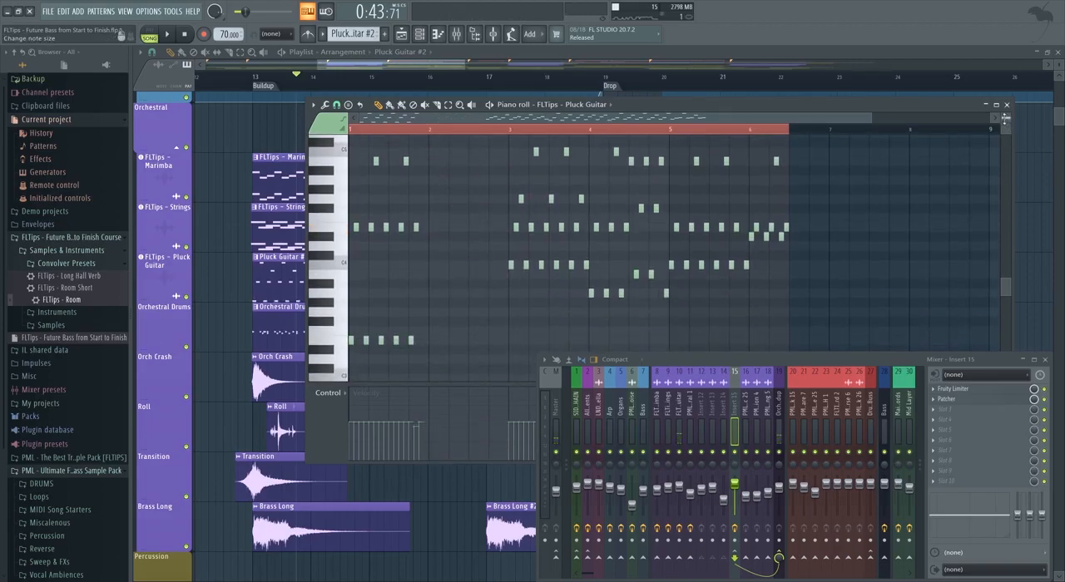
{"action": "left_click_drag", "start_coordinate": [1005, 120], "coordinate": [1005, 127]}
{"action": "scroll", "coordinate": [741, 243], "scroll_direction": "up", "scroll_amount": 1}
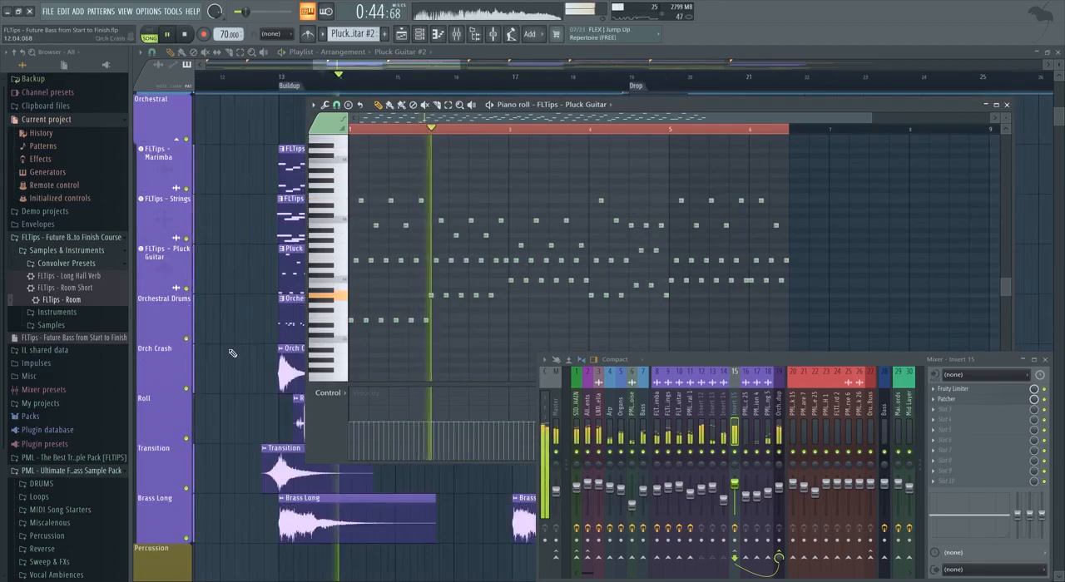
Audition the first buildup with the orchestral tracks soloed, including the Pluck Guitar mixer track on its own.
{"action": "right_click", "coordinate": [188, 289], "text": "alt"}
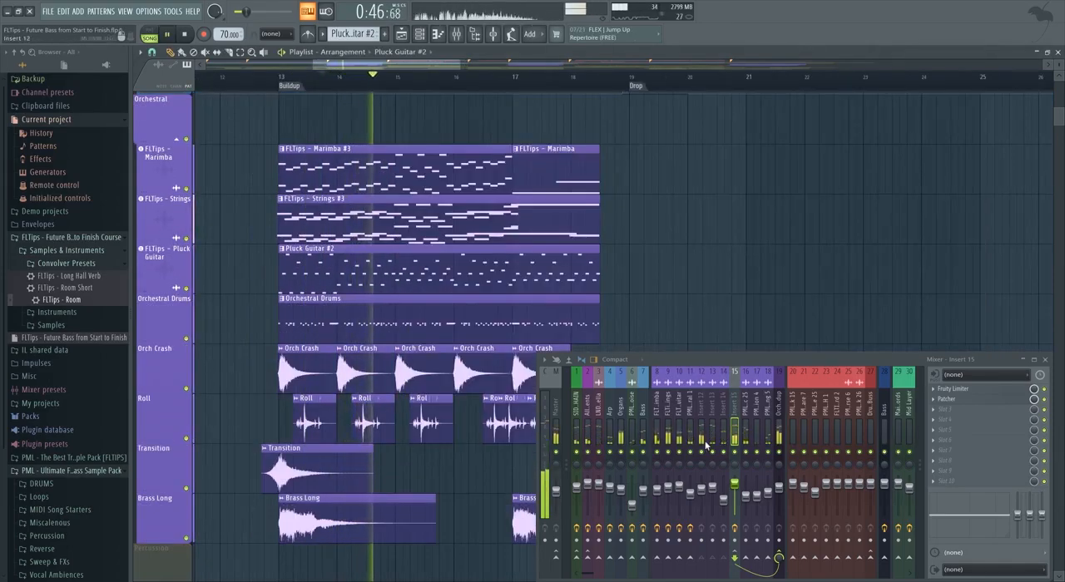
{"action": "right_click", "coordinate": [780, 452]}
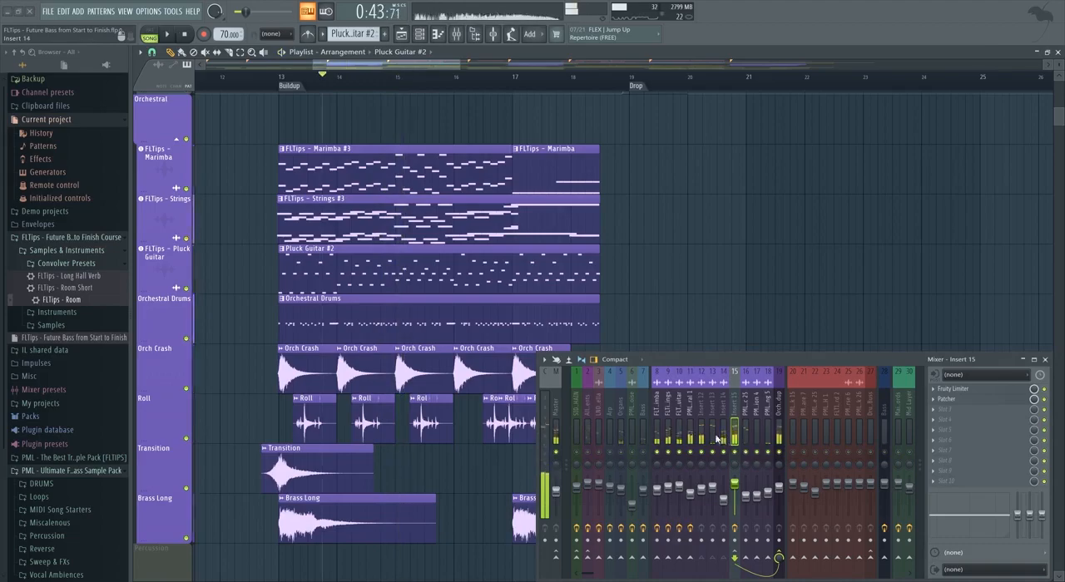
{"action": "left_click", "coordinate": [679, 454]}
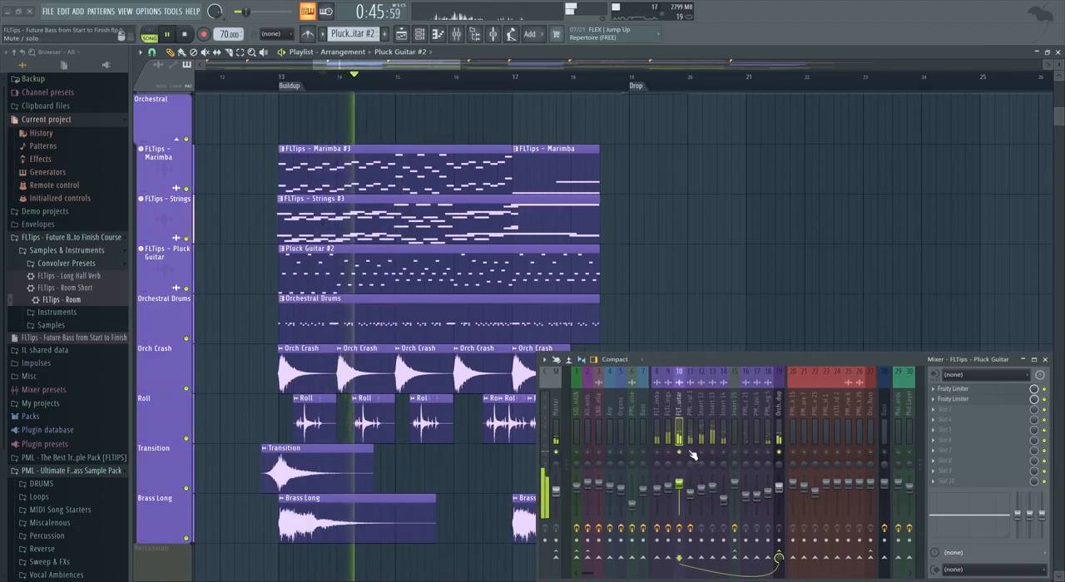
{"action": "right_click", "coordinate": [780, 452]}
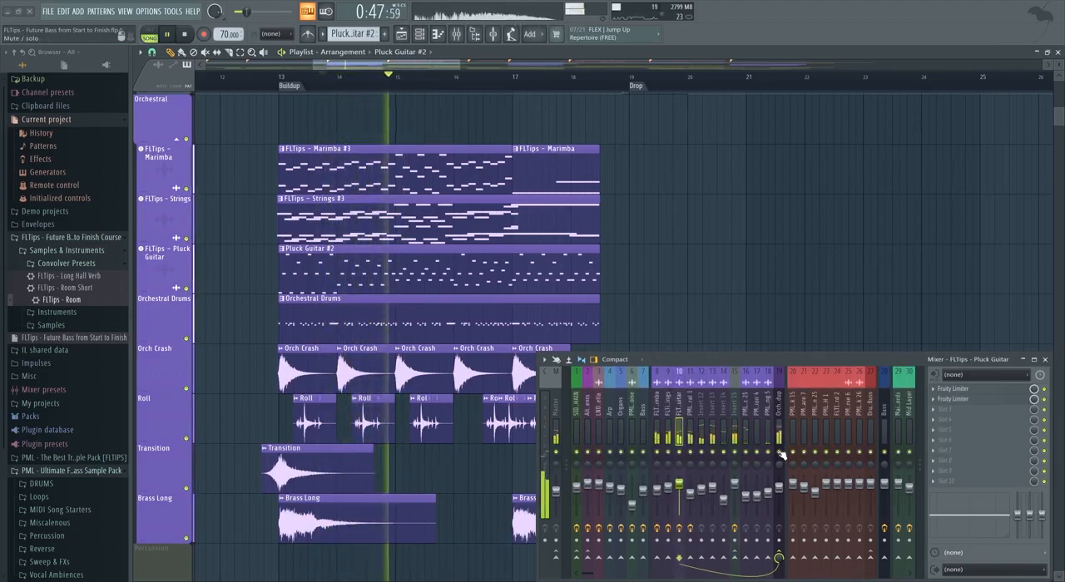
Add a Fruity Limiter in compressor mode to slot 2 of Insert 14, lower its threshold and set the track's volume to about -15.5 dB.
{"action": "left_click", "coordinate": [732, 426]}
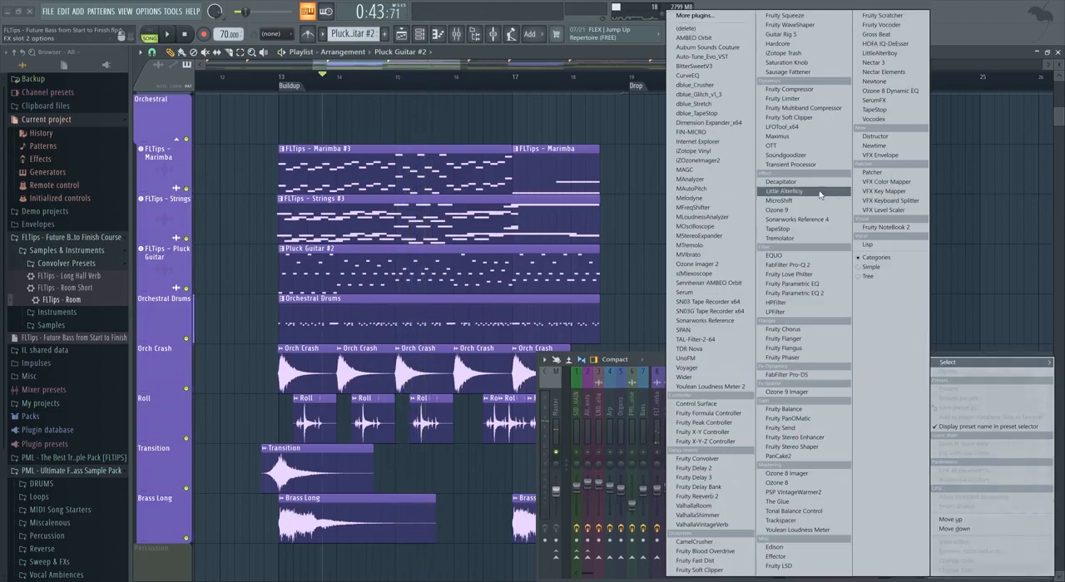
{"action": "left_click", "coordinate": [803, 194]}
{"action": "left_click_drag", "start_coordinate": [348, 184], "coordinate": [615, 137]}
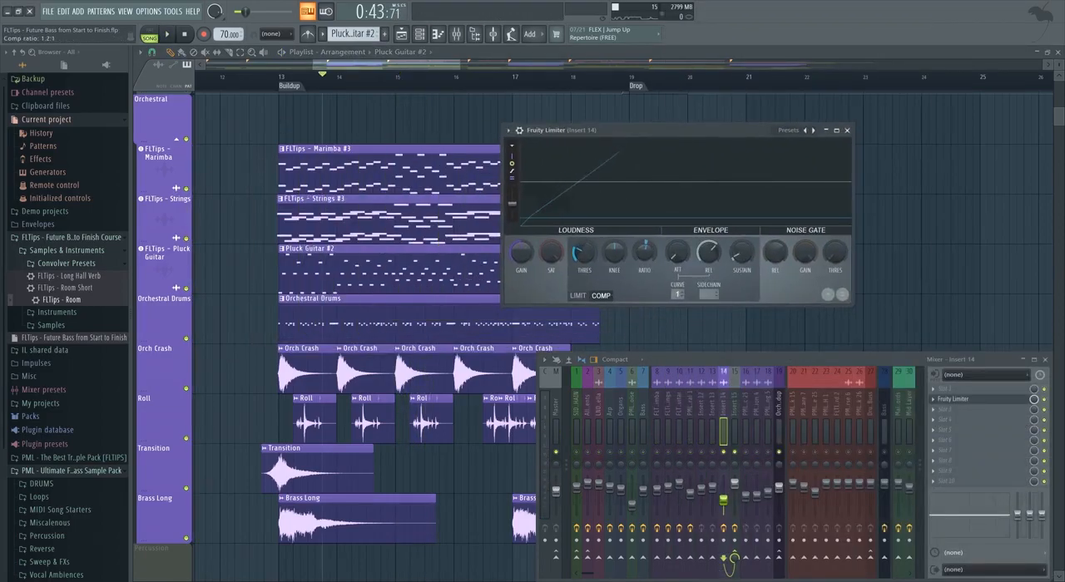
{"action": "left_click_drag", "start_coordinate": [584, 252], "coordinate": [583, 269]}
{"action": "left_click", "coordinate": [847, 130]}
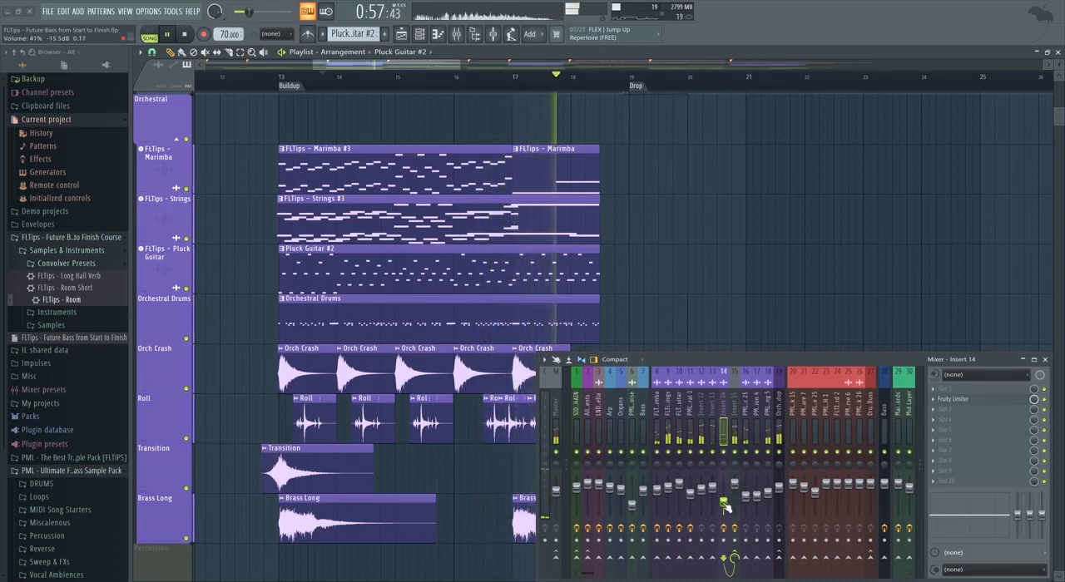
Add Fruity Balance in slot 1 of the Orchestral Buildup mixer track and create an automation clip for its volume.
{"action": "left_click", "coordinate": [734, 439]}
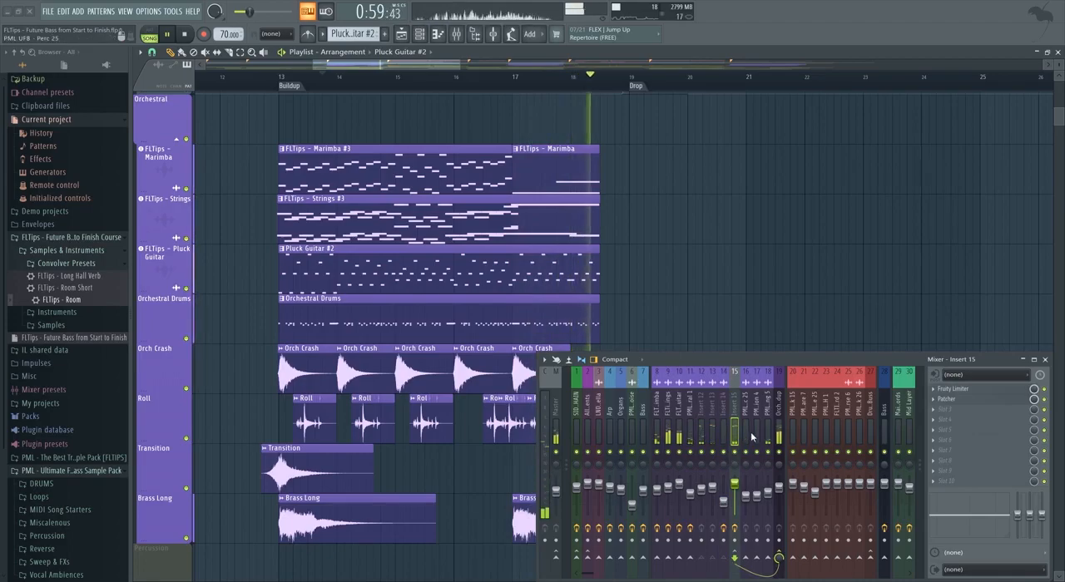
{"action": "left_click", "coordinate": [779, 434]}
{"action": "key", "text": "space"}
{"action": "left_click", "coordinate": [933, 389]}
{"action": "mouse_move", "coordinate": [948, 363]}
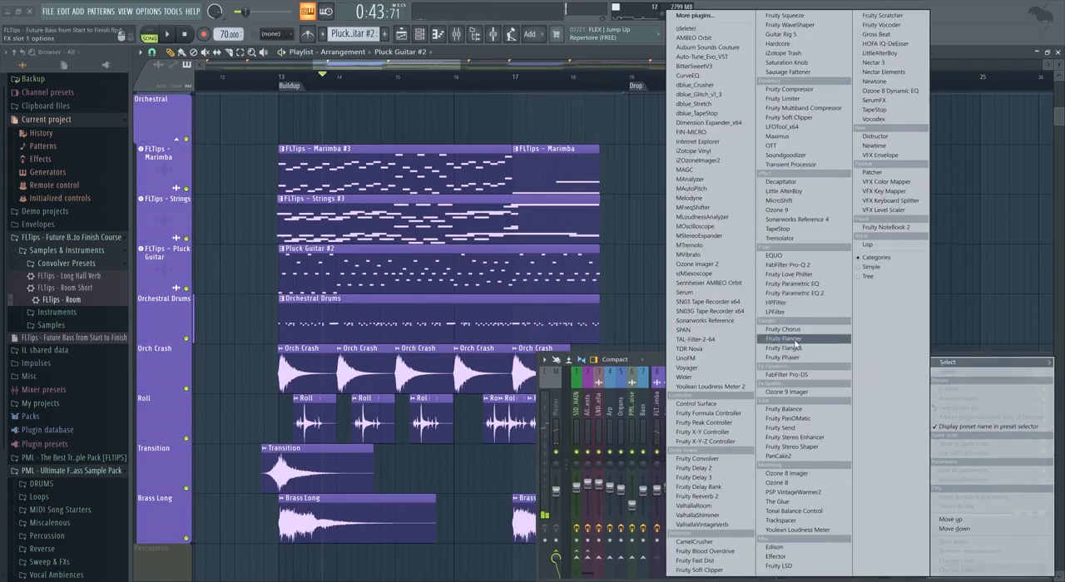
{"action": "left_click", "coordinate": [795, 412]}
{"action": "right_click", "coordinate": [323, 205]}
{"action": "left_click", "coordinate": [366, 274]}
Insert a playlist track above Brass Long and move the Orchestral Buildup volume automation clip onto it.
{"action": "scroll", "coordinate": [591, 195], "scroll_direction": "down", "scroll_amount": 5}
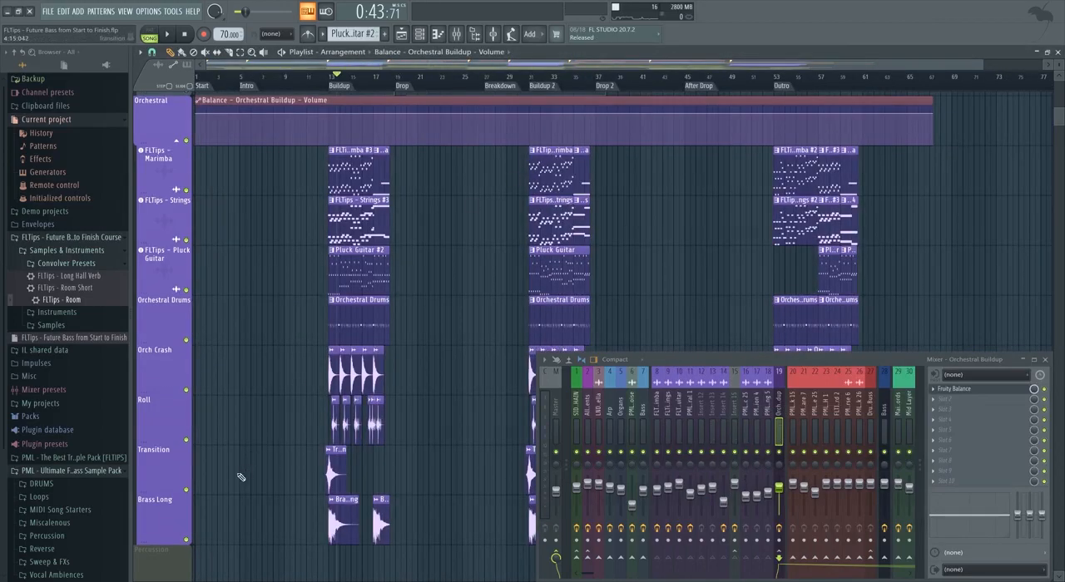
{"action": "right_click", "coordinate": [181, 503]}
{"action": "right_click", "coordinate": [170, 518]}
{"action": "left_click", "coordinate": [218, 540]}
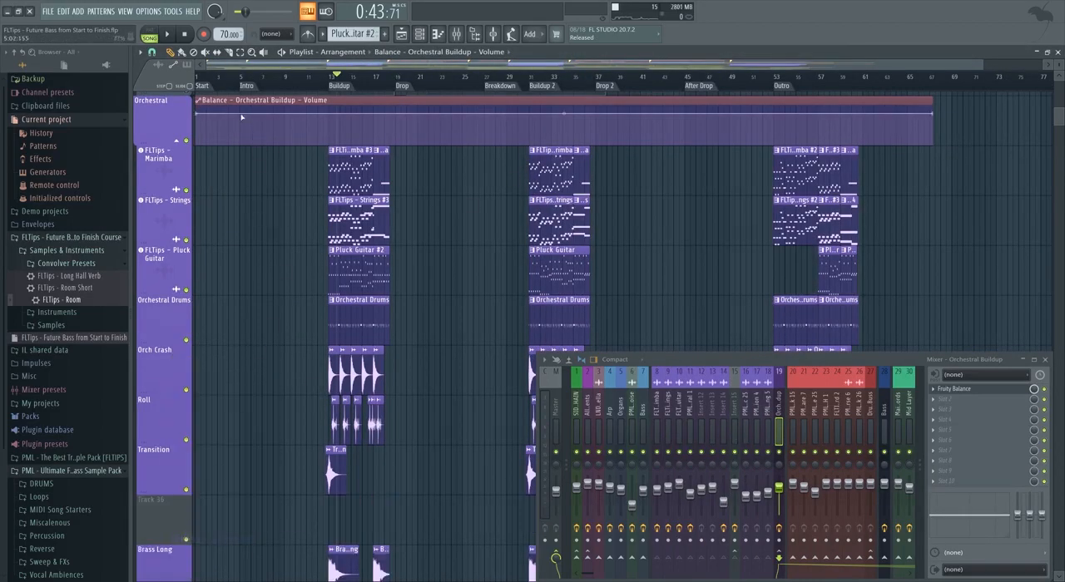
{"action": "left_click_drag", "start_coordinate": [242, 121], "coordinate": [251, 500]}
Shape a dip around the first drop in the Orchestral Buildup volume automation, reusing the first point's value for the level outside it.
{"action": "scroll", "coordinate": [266, 485], "scroll_direction": "down", "scroll_amount": 3}
{"action": "scroll", "coordinate": [337, 416], "scroll_direction": "up", "scroll_amount": 3}
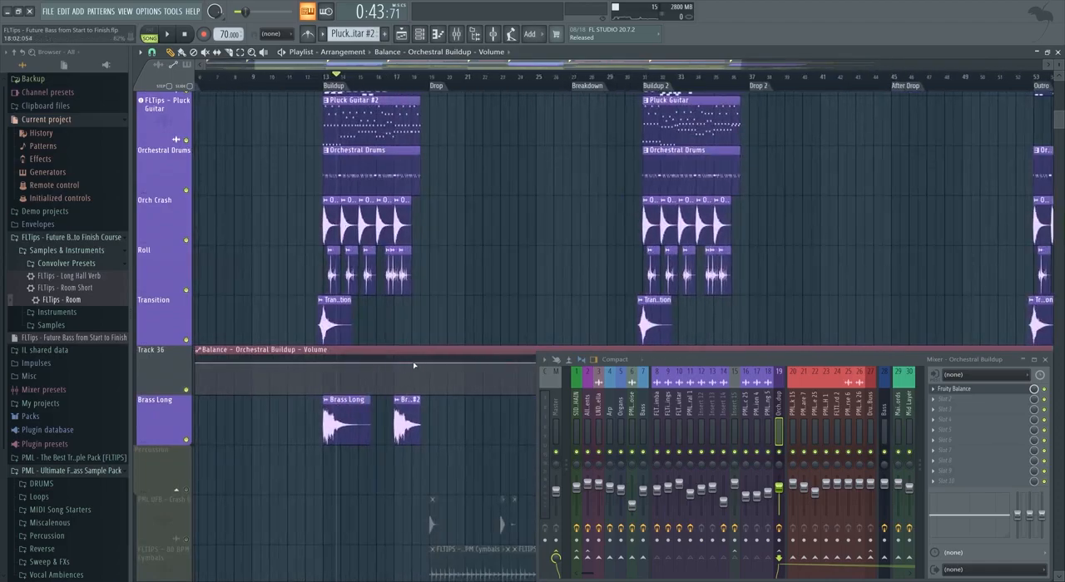
{"action": "scroll", "coordinate": [399, 362], "scroll_direction": "down", "scroll_amount": 3}
{"action": "right_click", "coordinate": [196, 363]}
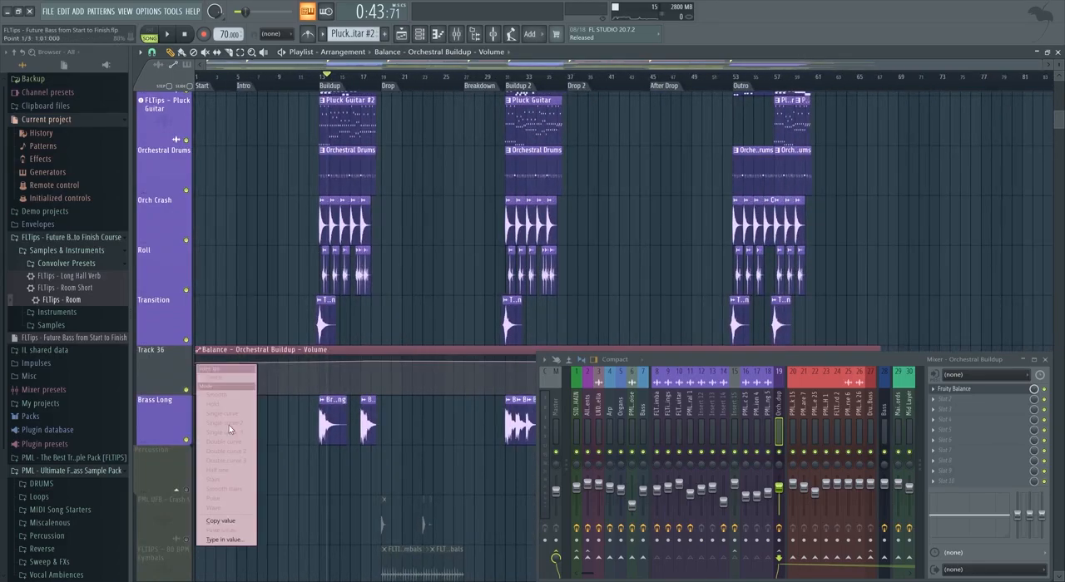
{"action": "left_click", "coordinate": [221, 522]}
{"action": "scroll", "coordinate": [377, 357], "scroll_direction": "up", "scroll_amount": 3}
{"action": "right_click", "coordinate": [361, 362]}
{"action": "left_click", "coordinate": [386, 528]}
{"action": "key", "text": "space"}
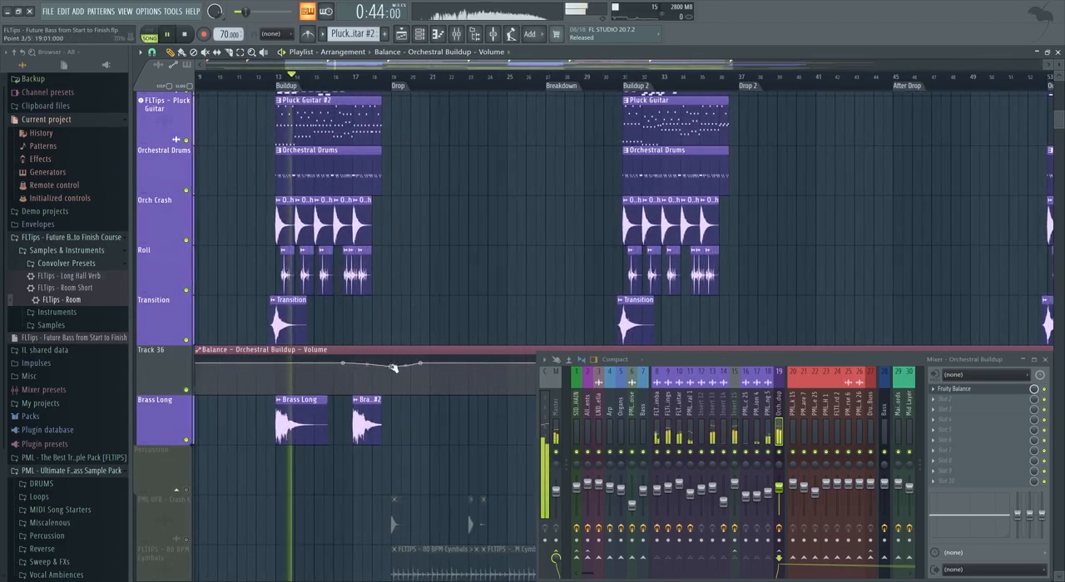
Deepen the volume automation dip just before the first drop while the buildup plays.
{"action": "scroll", "coordinate": [355, 236], "scroll_direction": "up", "scroll_amount": 3}
{"action": "scroll", "coordinate": [355, 236], "scroll_direction": "down", "scroll_amount": 2}
{"action": "scroll", "coordinate": [355, 237], "scroll_direction": "down", "scroll_amount": 2}
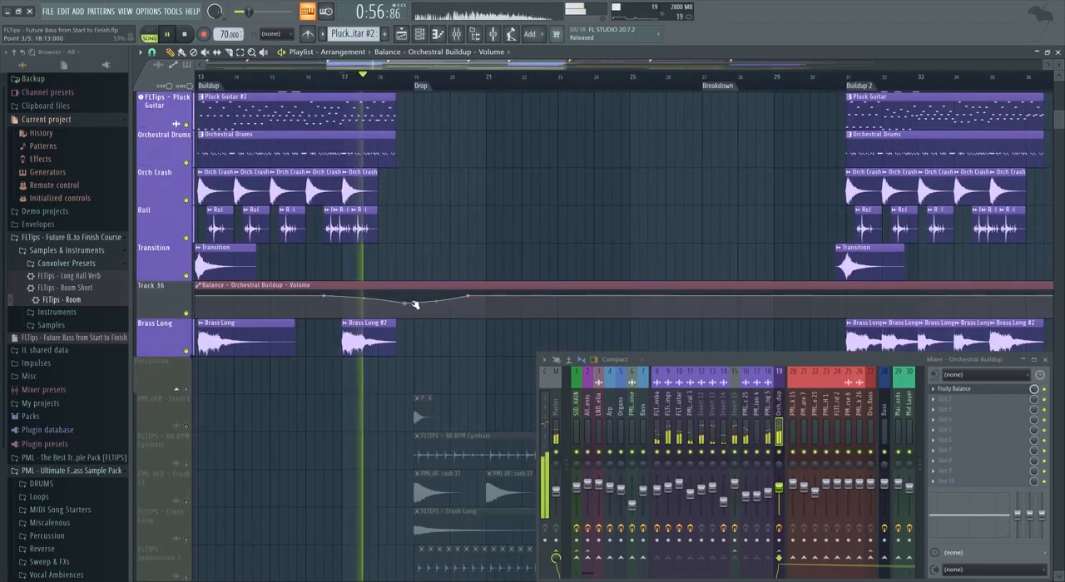
{"action": "left_click_drag", "start_coordinate": [408, 302], "coordinate": [414, 309]}
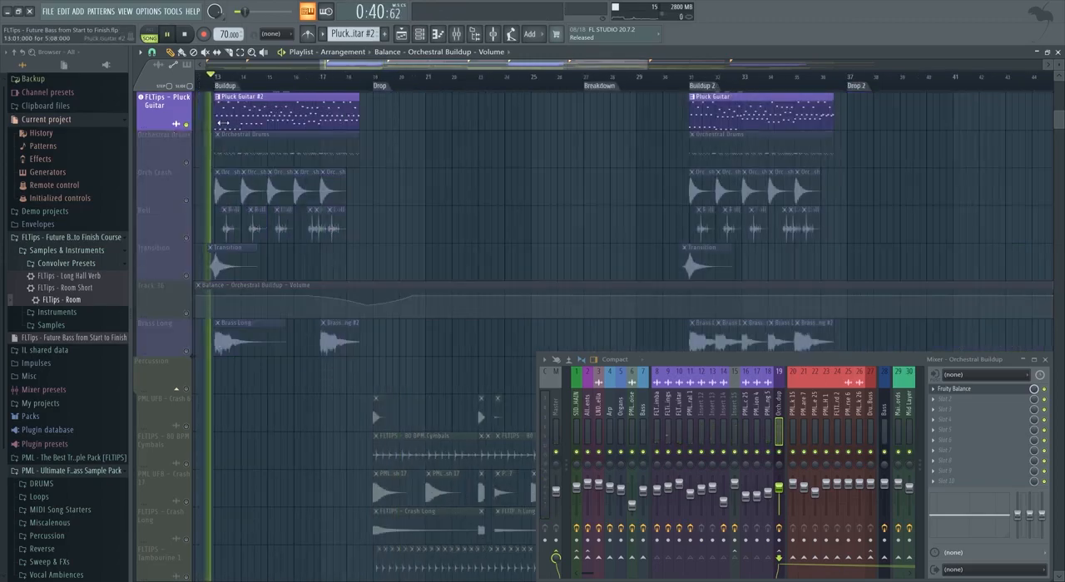
Audition the Orchestral Drums playlist track on its own and inspect its Insert 12 mixer track.
{"action": "scroll", "coordinate": [191, 245], "scroll_direction": "up", "scroll_amount": 3}
{"action": "left_click", "coordinate": [187, 277]}
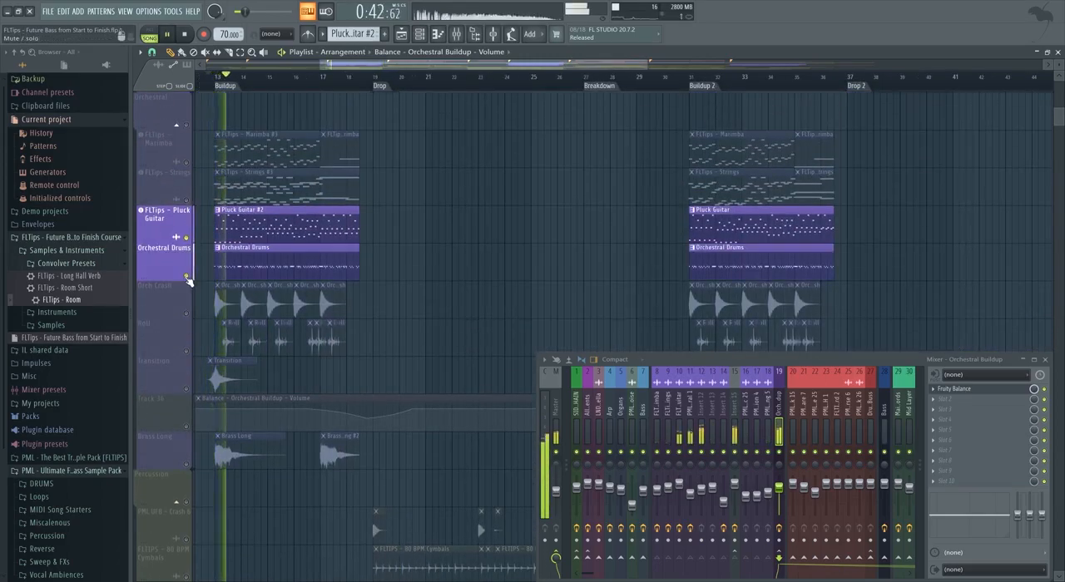
{"action": "right_click", "coordinate": [187, 277]}
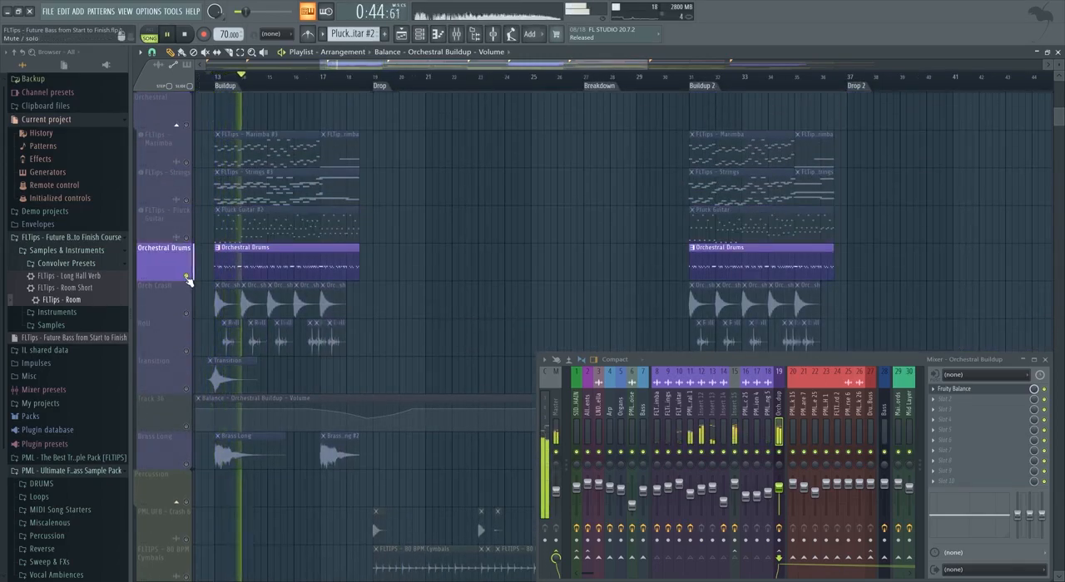
{"action": "left_click", "coordinate": [695, 427]}
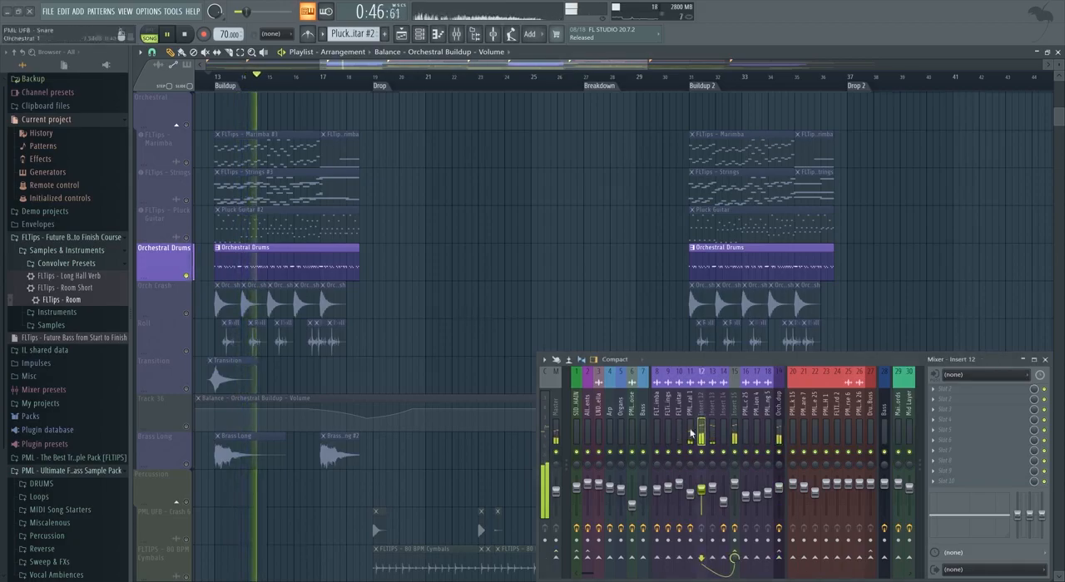
{"action": "right_click", "coordinate": [779, 452]}
{"action": "right_click", "coordinate": [779, 452]}
{"action": "scroll", "coordinate": [325, 278], "scroll_direction": "down", "scroll_amount": 1}
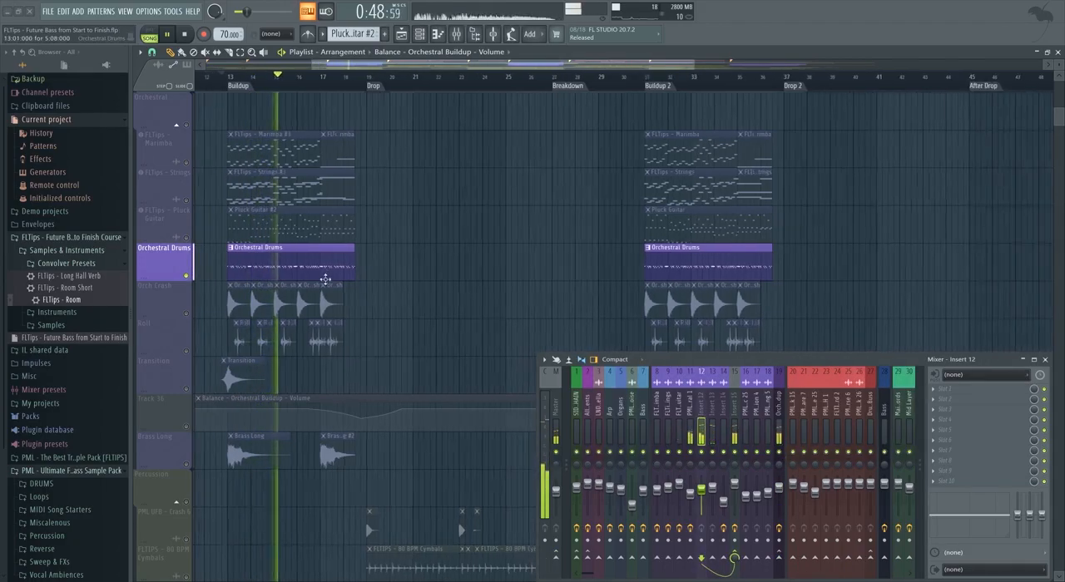
Solo the Roll playlist track and select its PML UFB - Perc 25 mixer track.
{"action": "scroll", "coordinate": [224, 325], "scroll_direction": "up", "scroll_amount": 3}
{"action": "right_click", "coordinate": [187, 351]}
{"action": "left_click", "coordinate": [745, 416]}
{"action": "key", "text": "space"}
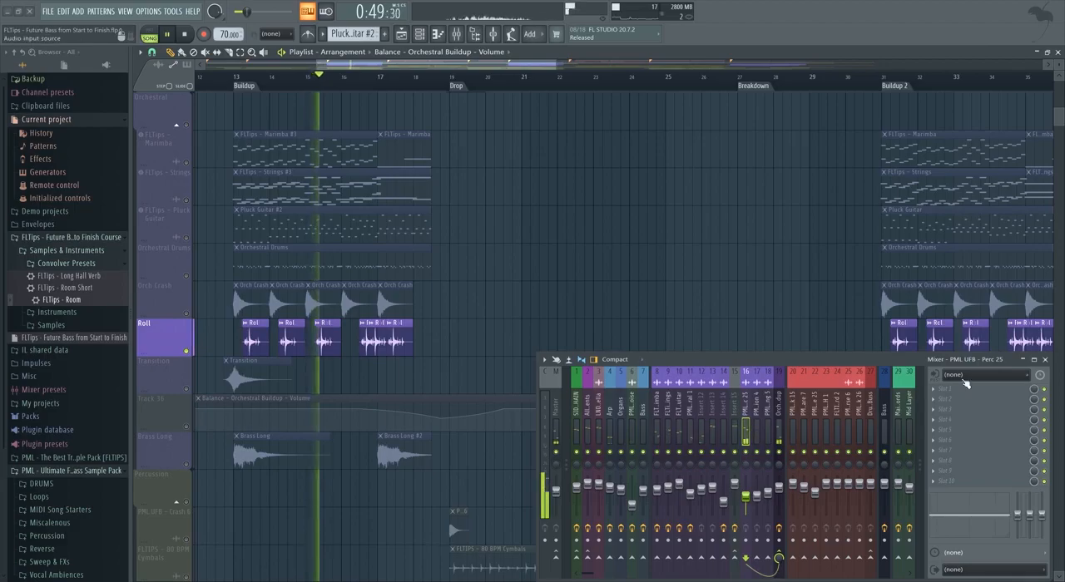
Add a Fruity Limiter in slot 2 of PML UFB - Perc 25 in compressor mode, with a threshold of about -15.7 dB and a raised ratio.
{"action": "left_click", "coordinate": [960, 392]}
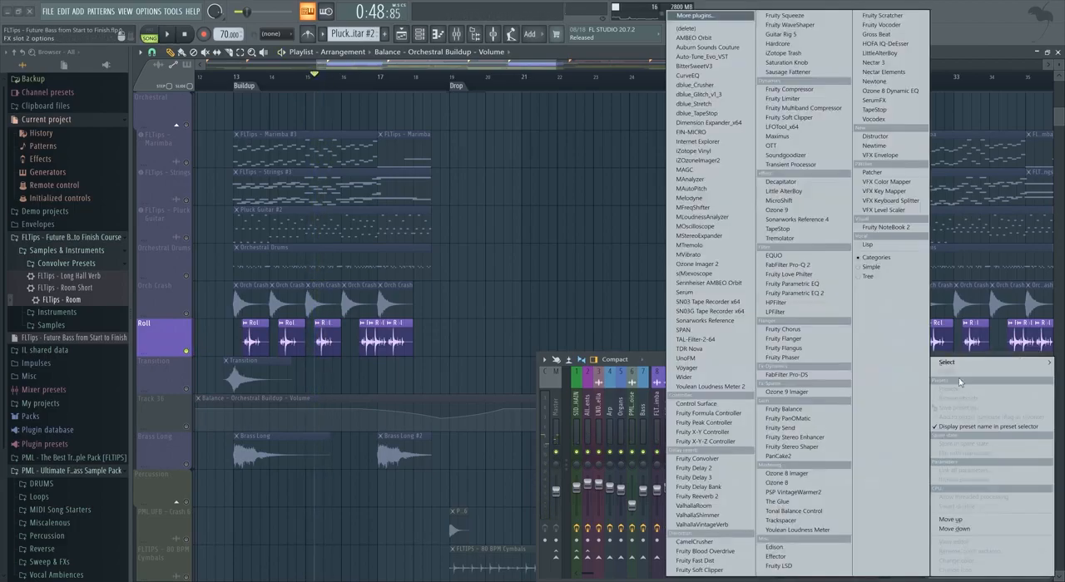
{"action": "left_click", "coordinate": [803, 100]}
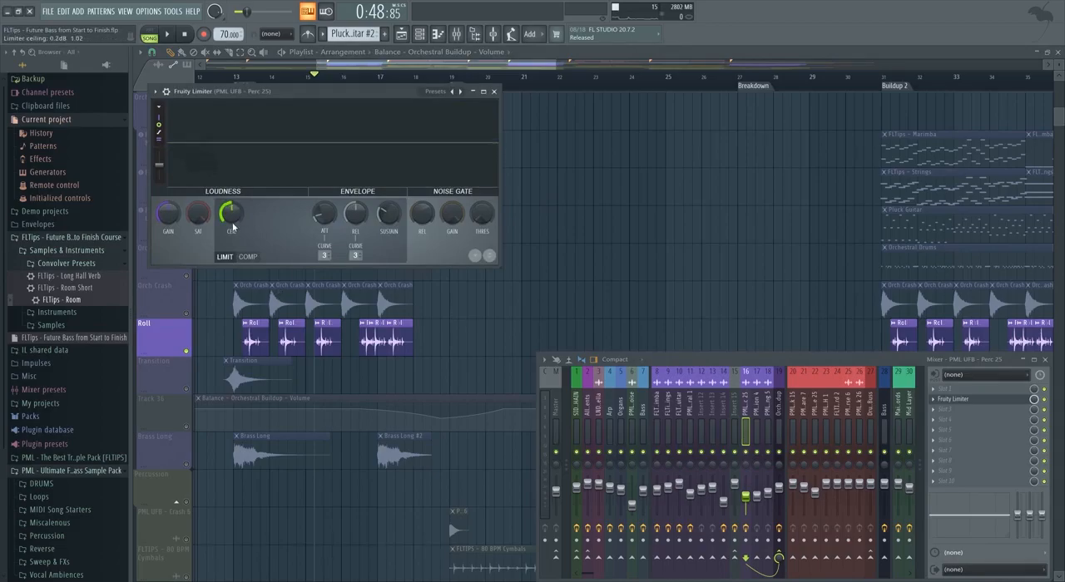
{"action": "key", "text": "space"}
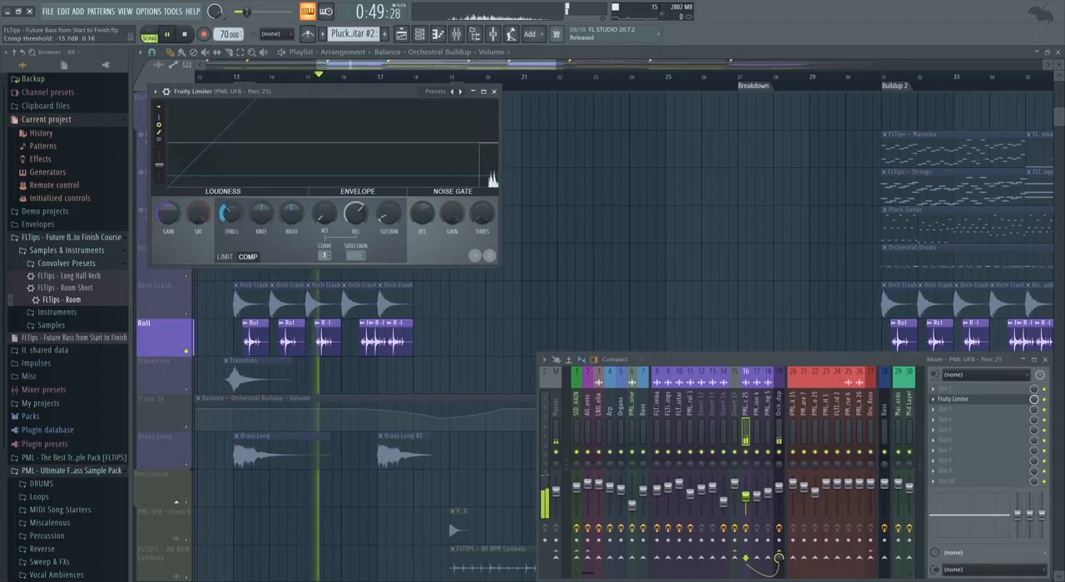
{"action": "left_click_drag", "start_coordinate": [291, 214], "coordinate": [291, 188]}
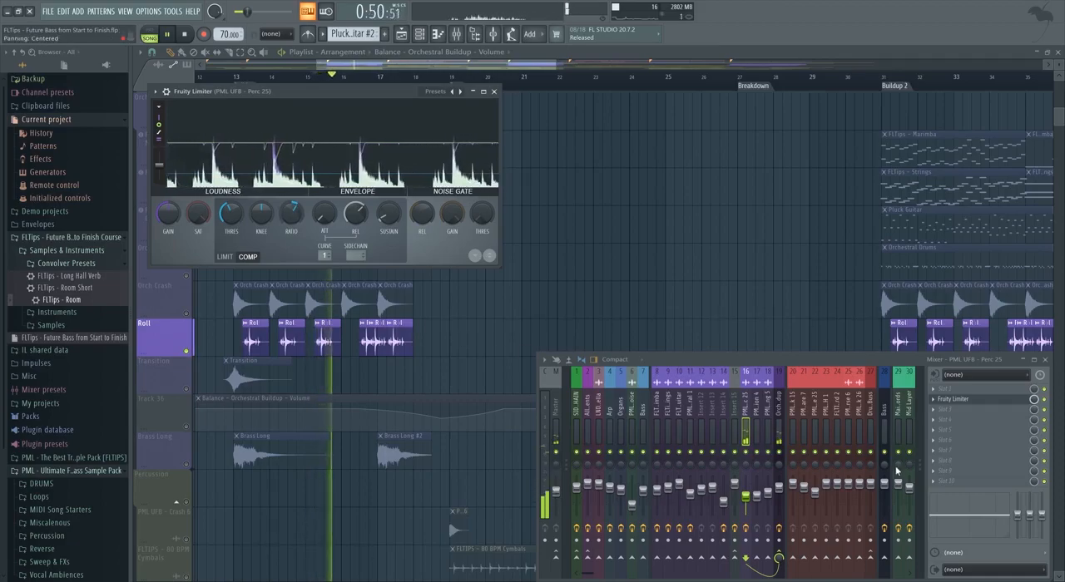
Raise the PML UFB - Perc 25 mixer volume to about 71% and return from the soloed Roll track to all tracks.
{"action": "left_click_drag", "start_coordinate": [746, 496], "coordinate": [746, 493]}
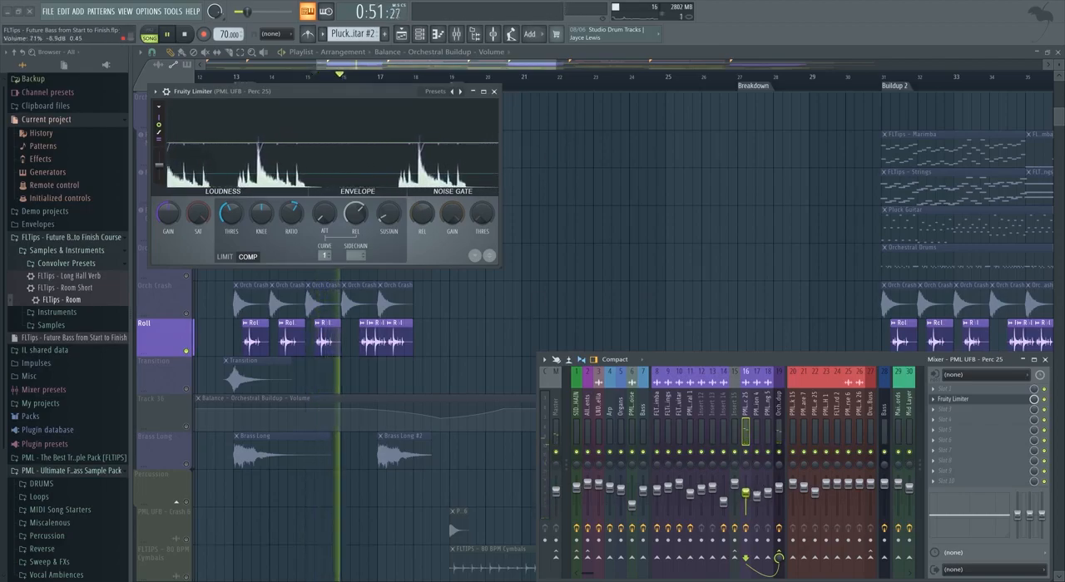
{"action": "left_click", "coordinate": [494, 92]}
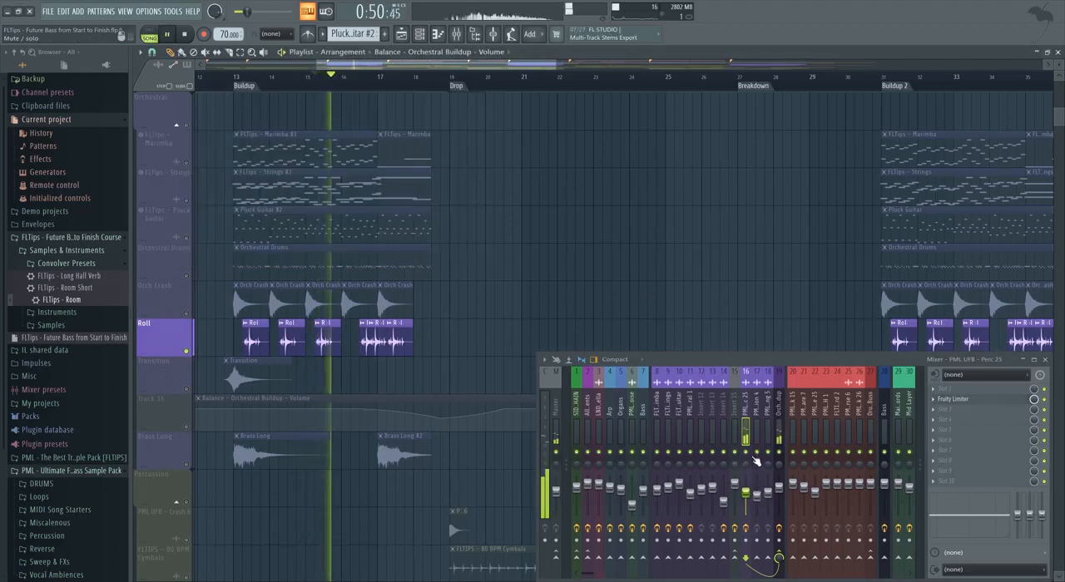
{"action": "right_click", "coordinate": [187, 351]}
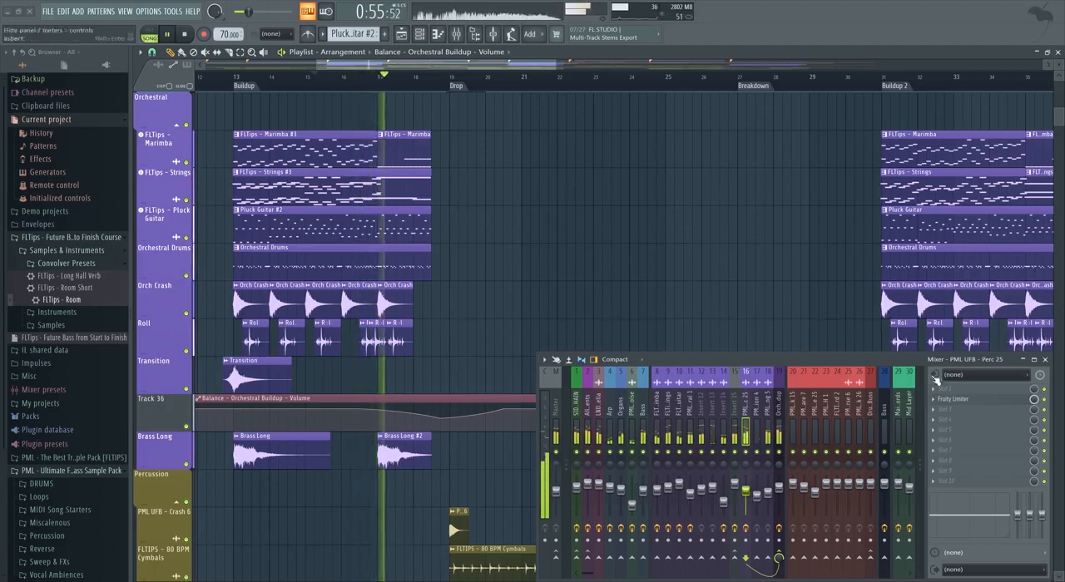
Set the Fruity Limiter's compressor threshold on PML UFB - Perc 25 to about -14.1 dB while everything plays.
{"action": "left_click", "coordinate": [955, 399]}
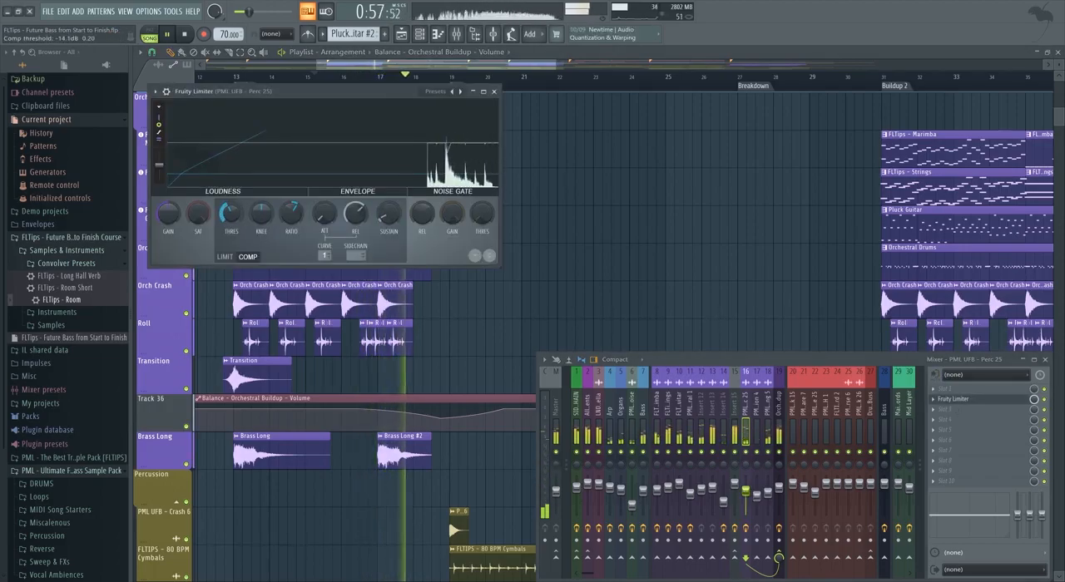
{"action": "left_click", "coordinate": [494, 93]}
Add a Fruity Parametric EQ 2 in slot 1 of the Master track and create an automation clip for its Band 1 frequency.
{"action": "scroll", "coordinate": [393, 172], "scroll_direction": "up", "scroll_amount": 4}
{"action": "left_click", "coordinate": [1004, 394]}
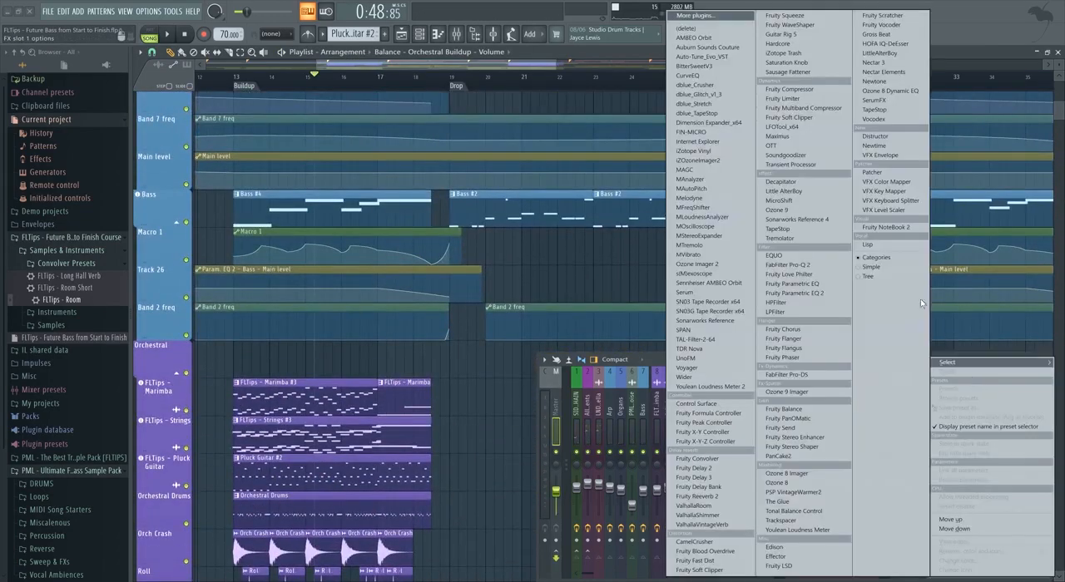
{"action": "left_click", "coordinate": [819, 294]}
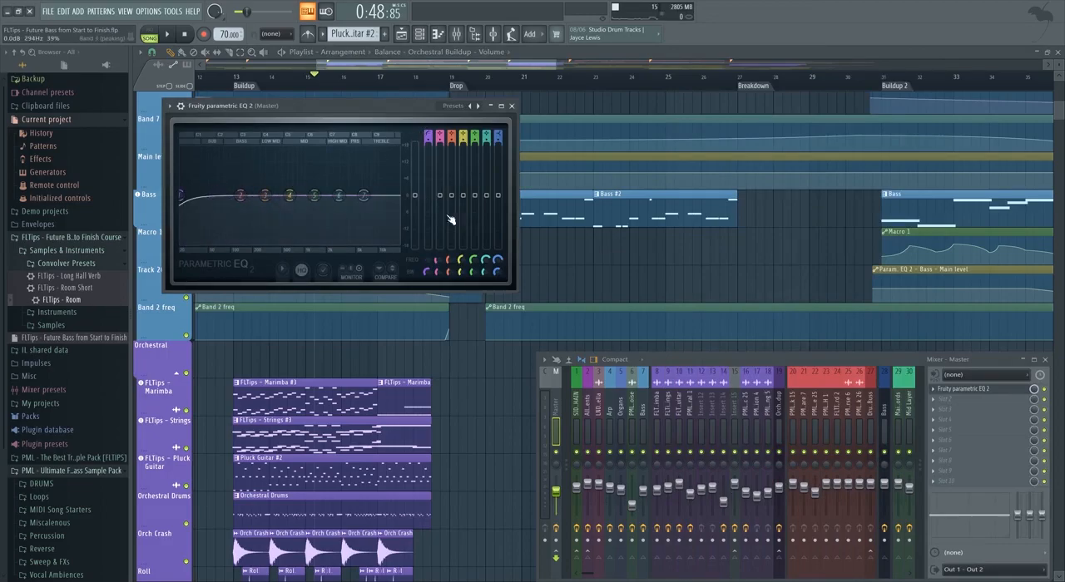
{"action": "right_click", "coordinate": [425, 261]}
{"action": "left_click", "coordinate": [454, 323]}
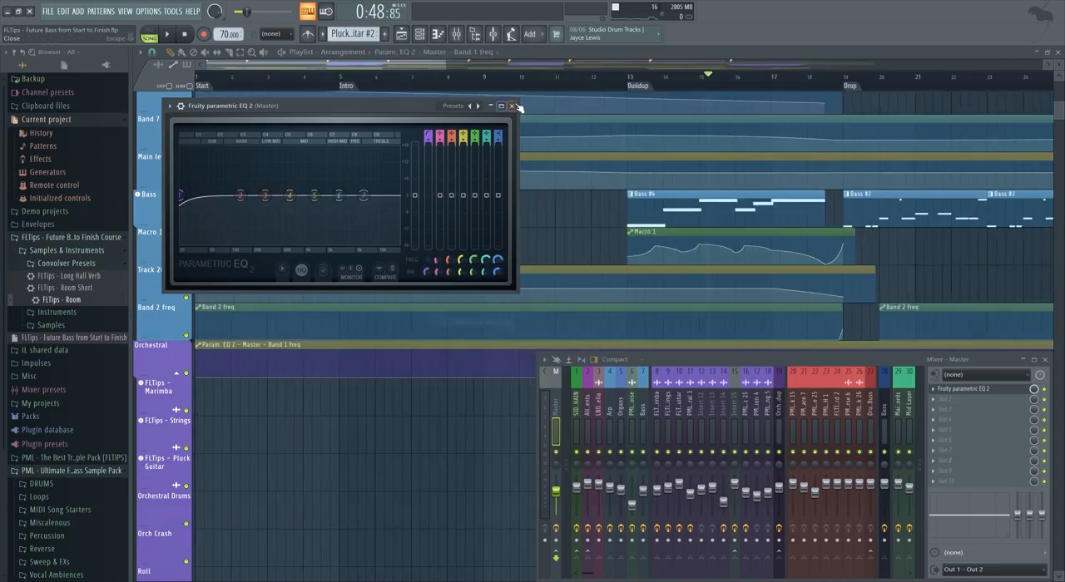
{"action": "left_click", "coordinate": [512, 106]}
Move the Master Band 1 frequency automation clip down from the Orchestral track to the empty Track 64.
{"action": "scroll", "coordinate": [447, 304], "scroll_direction": "down", "scroll_amount": 4}
{"action": "scroll", "coordinate": [447, 304], "scroll_direction": "down", "scroll_amount": 3}
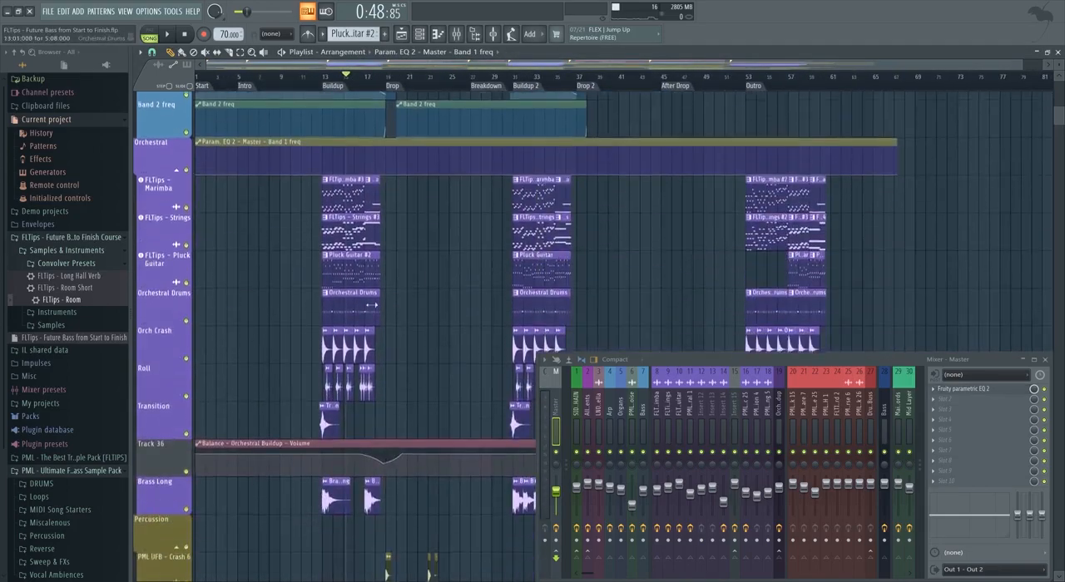
{"action": "left_click_drag", "start_coordinate": [261, 164], "coordinate": [283, 542]}
{"action": "scroll", "coordinate": [347, 316], "scroll_direction": "down", "scroll_amount": 5}
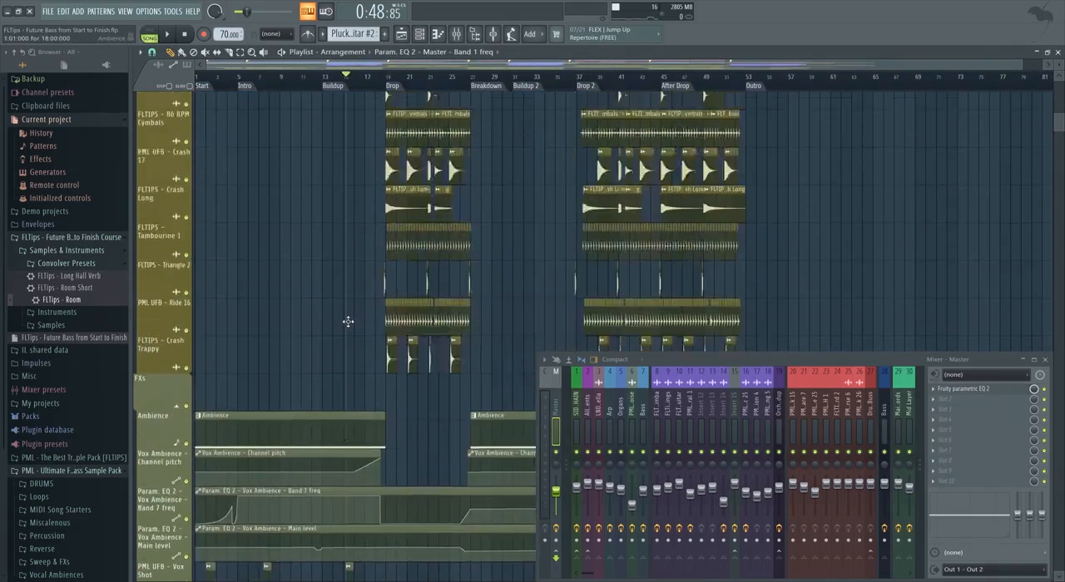
{"action": "left_click_drag", "start_coordinate": [236, 267], "coordinate": [202, 514]}
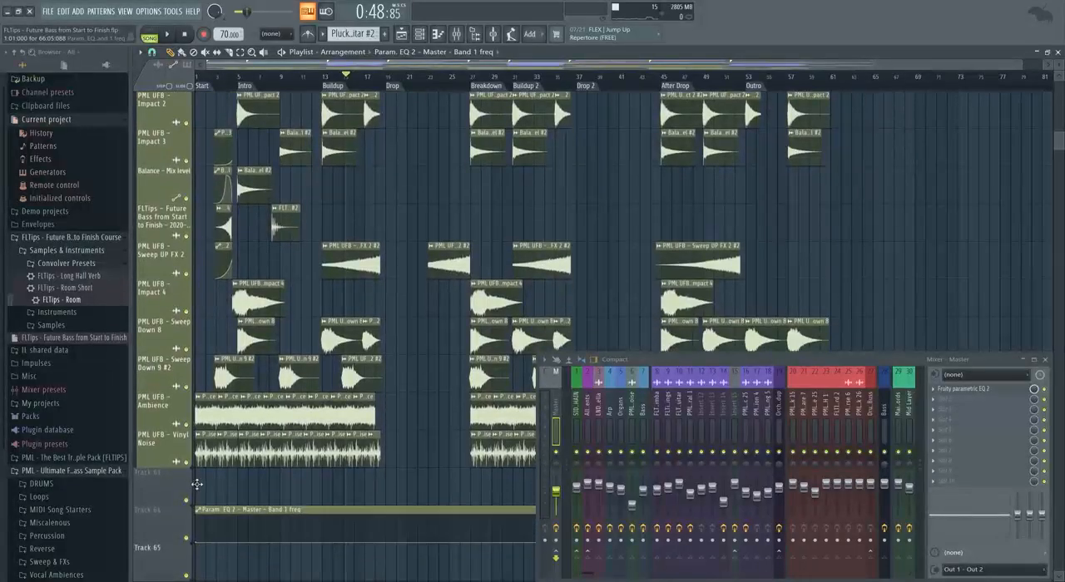
{"action": "scroll", "coordinate": [205, 444], "scroll_direction": "down", "scroll_amount": 4}
Shape the Master Band 1 frequency automation to curve up from about bar 16 and fall back at the first drop around bar 19.
{"action": "scroll", "coordinate": [348, 357], "scroll_direction": "up", "scroll_amount": 4}
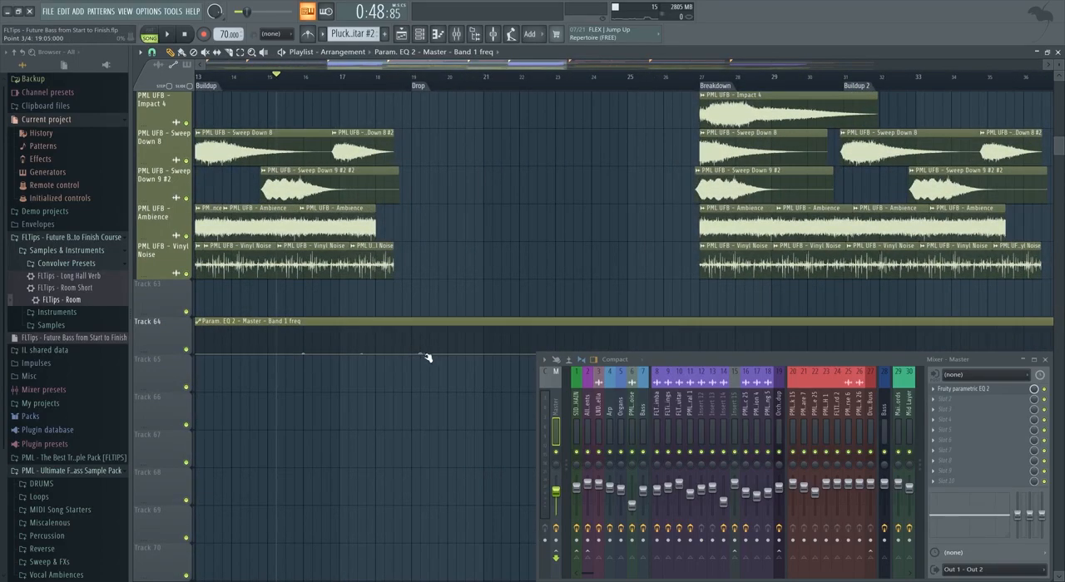
{"action": "scroll", "coordinate": [414, 352], "scroll_direction": "down", "scroll_amount": 3}
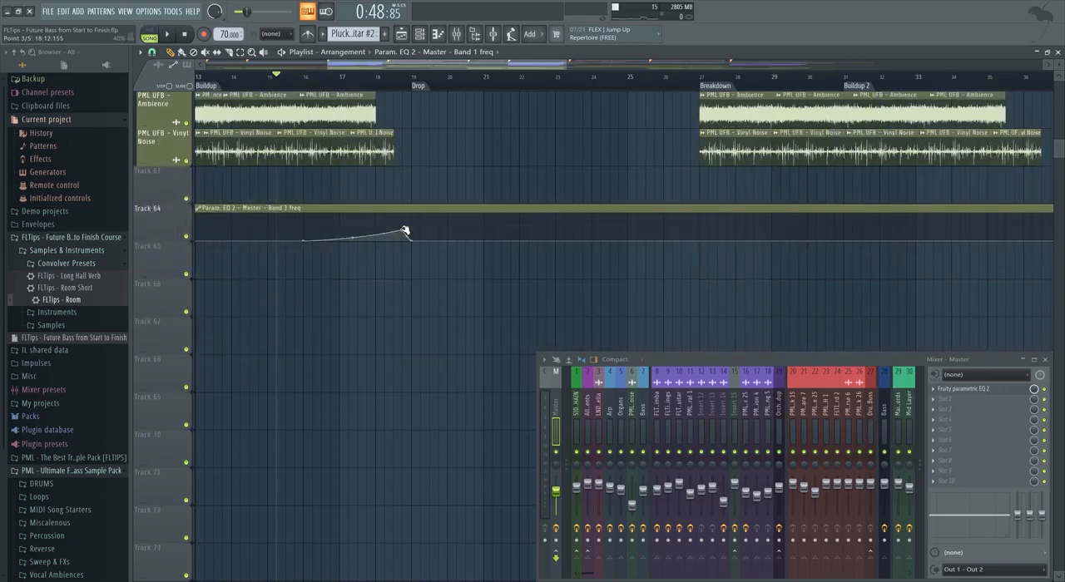
{"action": "scroll", "coordinate": [404, 232], "scroll_direction": "up", "scroll_amount": 20}
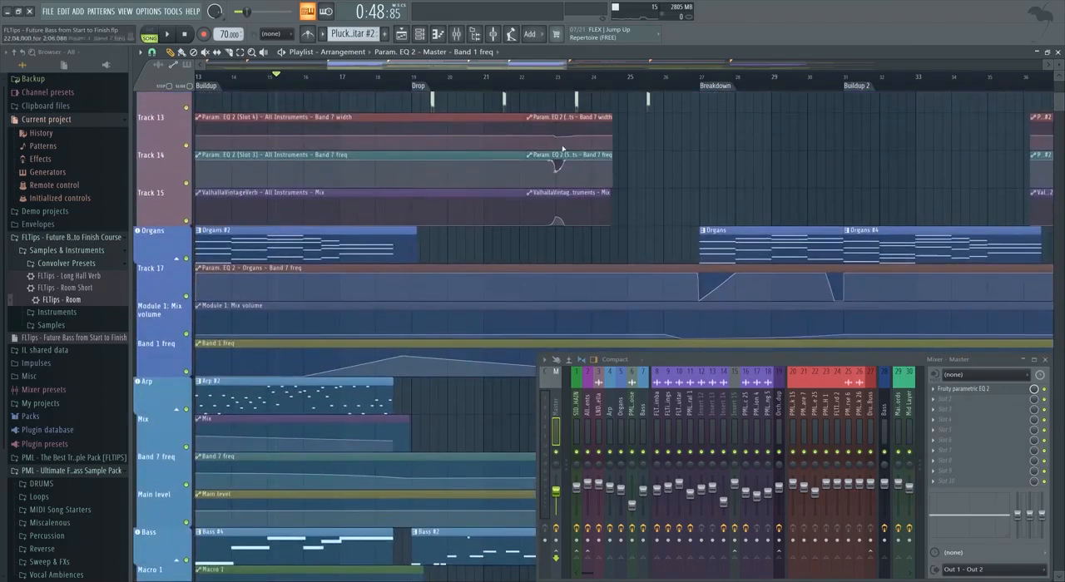
{"action": "scroll", "coordinate": [416, 151], "scroll_direction": "up", "scroll_amount": 7}
{"action": "scroll", "coordinate": [291, 205], "scroll_direction": "down", "scroll_amount": 18}
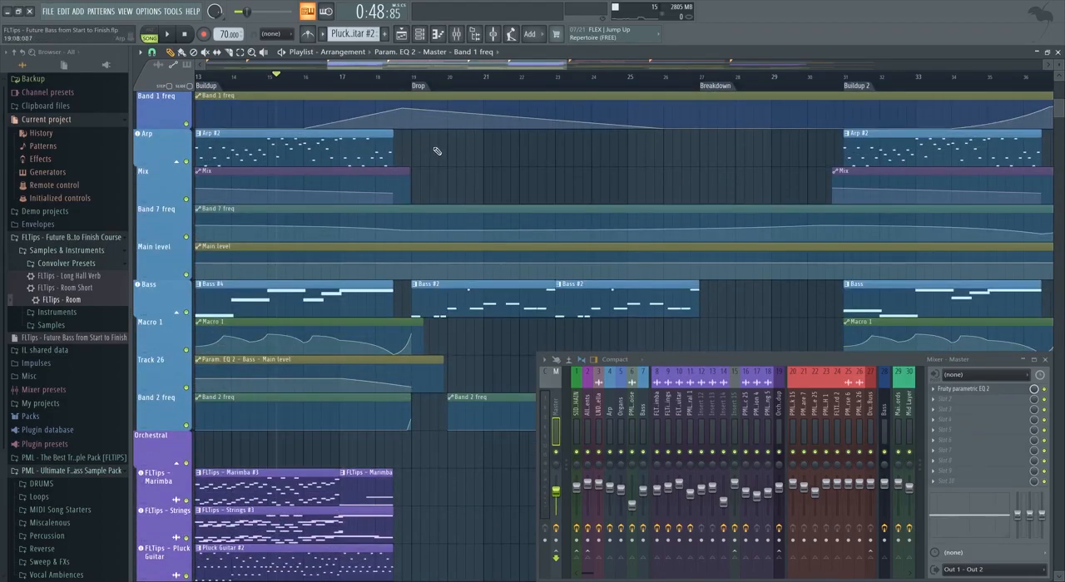
{"action": "scroll", "coordinate": [408, 304], "scroll_direction": "down", "scroll_amount": 20}
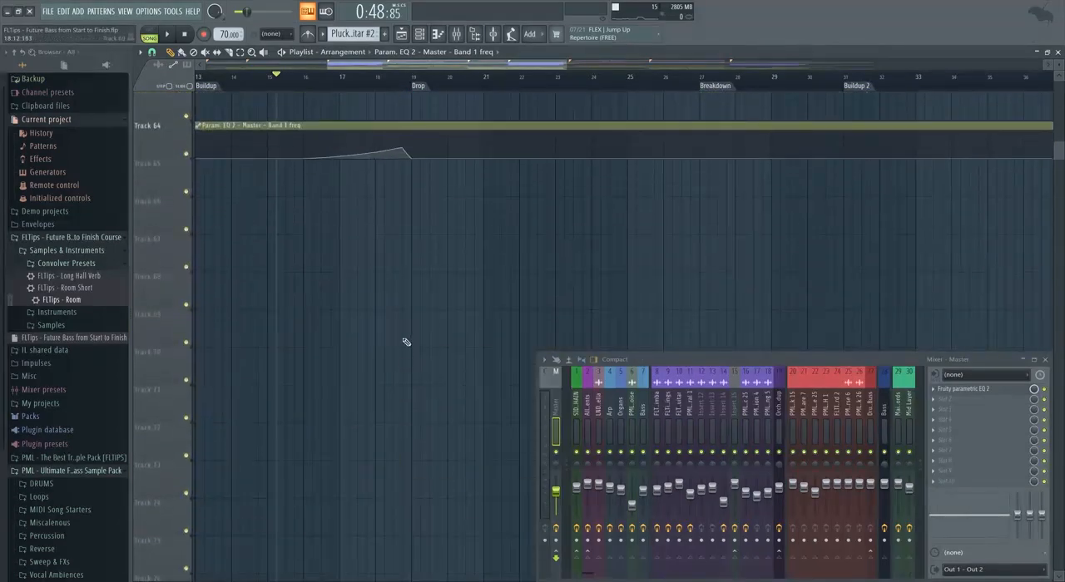
Enlarge Track 64 and play the end of the first buildup to audition the Master EQ frequency sweep.
{"action": "scroll", "coordinate": [406, 342], "scroll_direction": "down", "scroll_amount": 2}
{"action": "left_click_drag", "start_coordinate": [168, 224], "coordinate": [168, 256]}
{"action": "scroll", "coordinate": [447, 254], "scroll_direction": "up", "scroll_amount": 1}
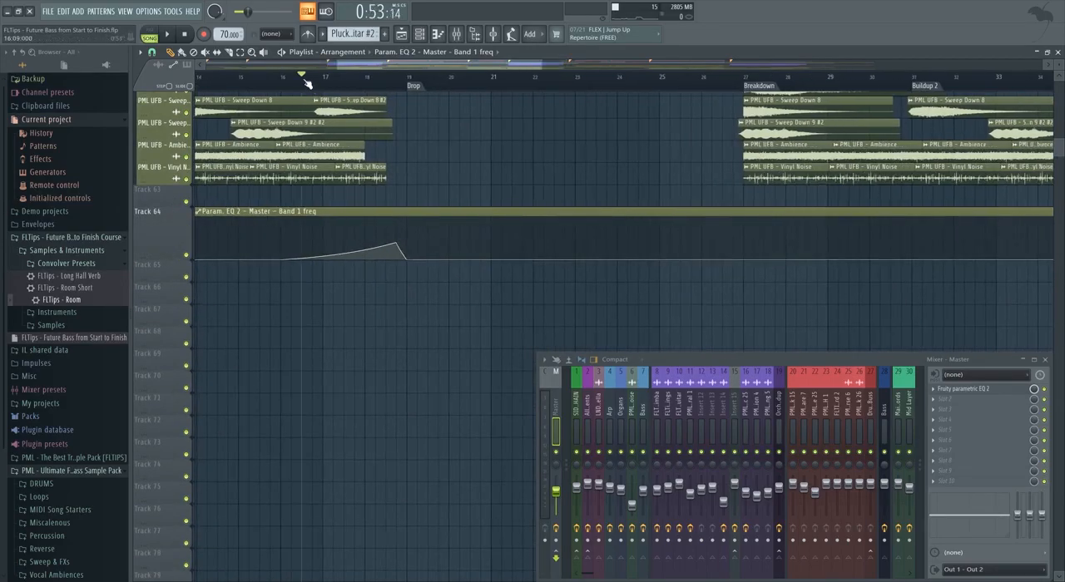
{"action": "key", "text": "space"}
{"action": "scroll", "coordinate": [366, 275], "scroll_direction": "down", "scroll_amount": 1}
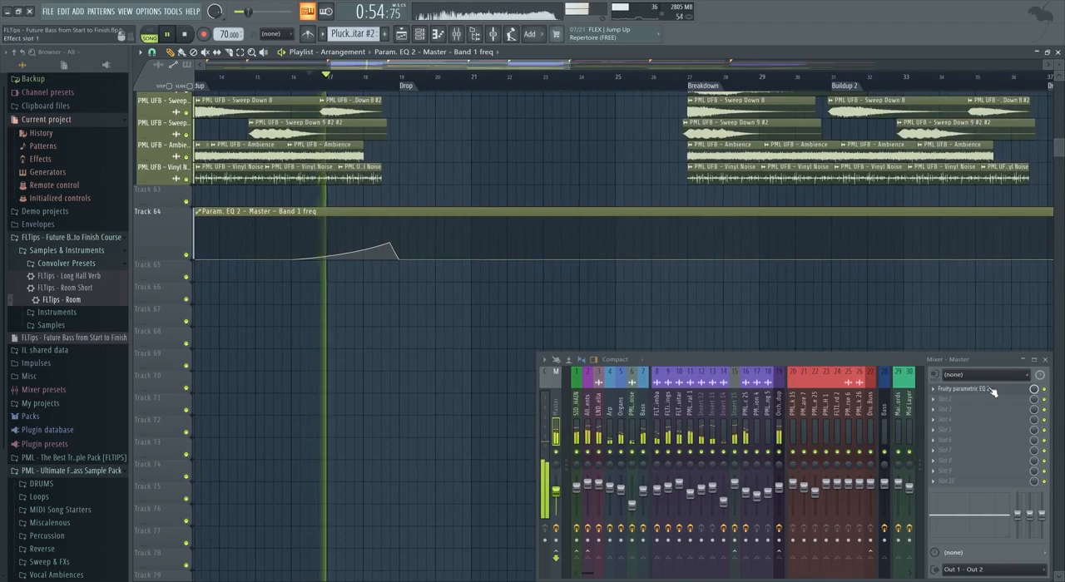
{"action": "left_click", "coordinate": [990, 389]}
{"action": "left_click", "coordinate": [491, 105]}
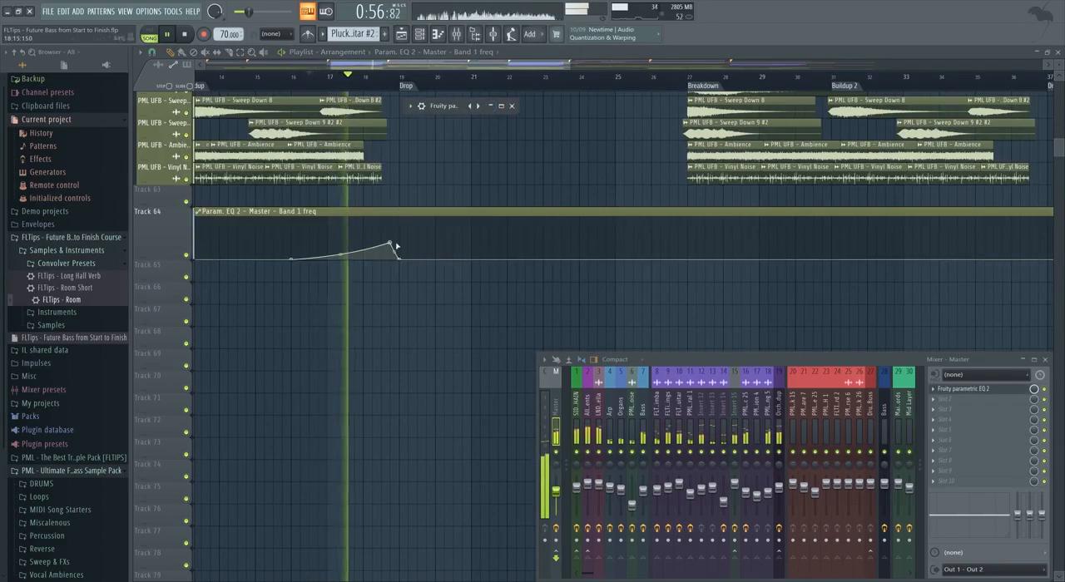
{"action": "left_click", "coordinate": [390, 243]}
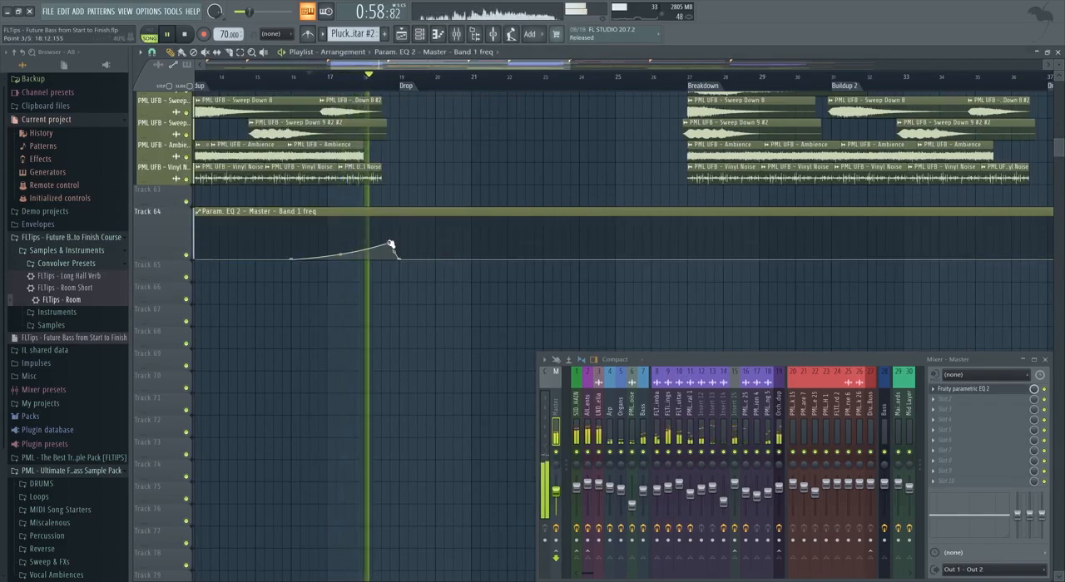
{"action": "key", "text": "space"}
Rename the automation clip on Track 64 as Master EQ and cut away the part after bar 25.
{"action": "scroll", "coordinate": [371, 290], "scroll_direction": "up", "scroll_amount": 6}
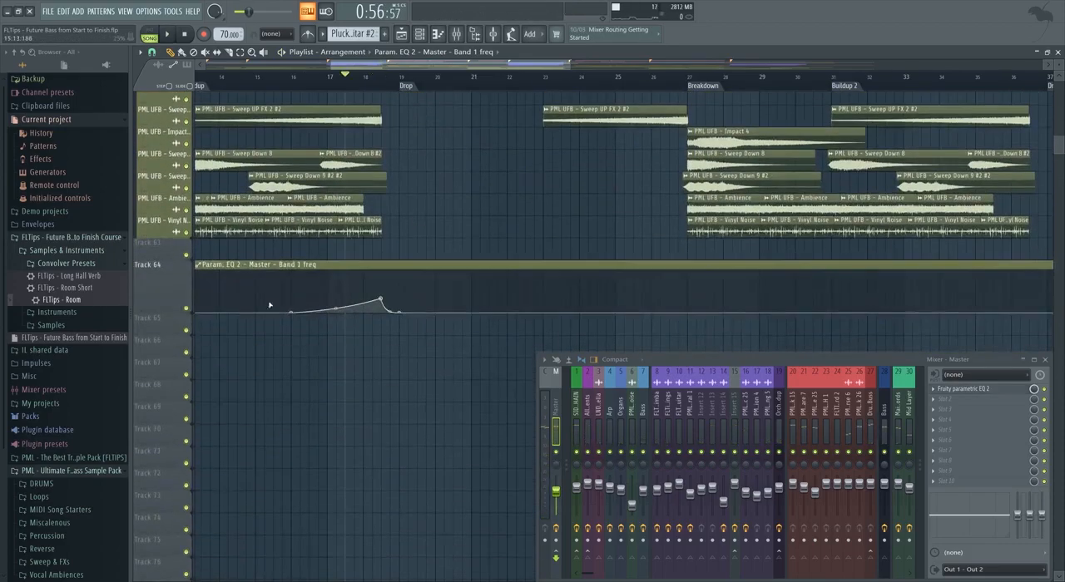
{"action": "right_click", "coordinate": [162, 263]}
{"action": "left_click", "coordinate": [185, 267]}
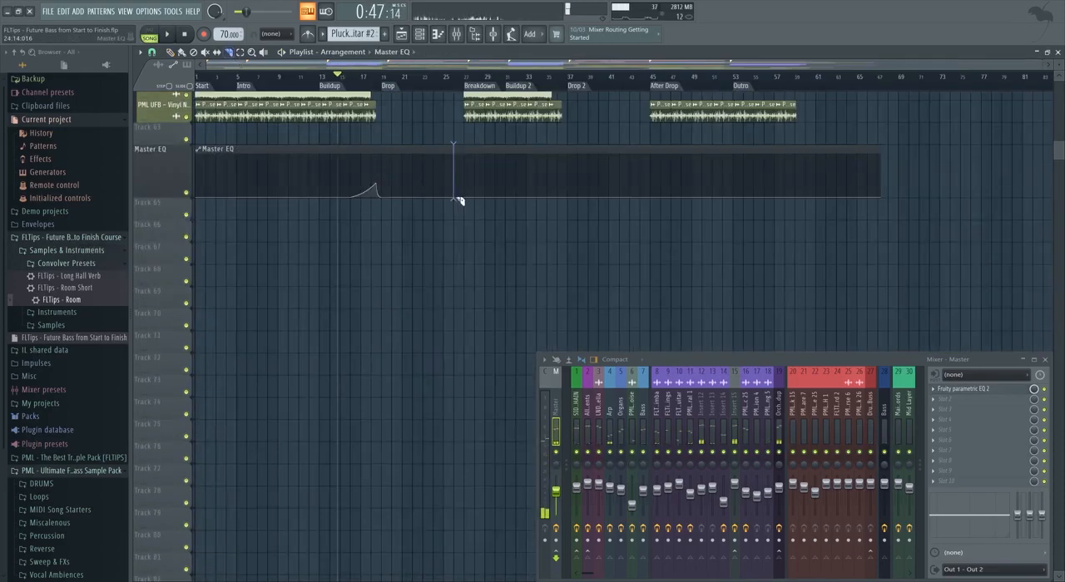
{"action": "right_click", "coordinate": [516, 192]}
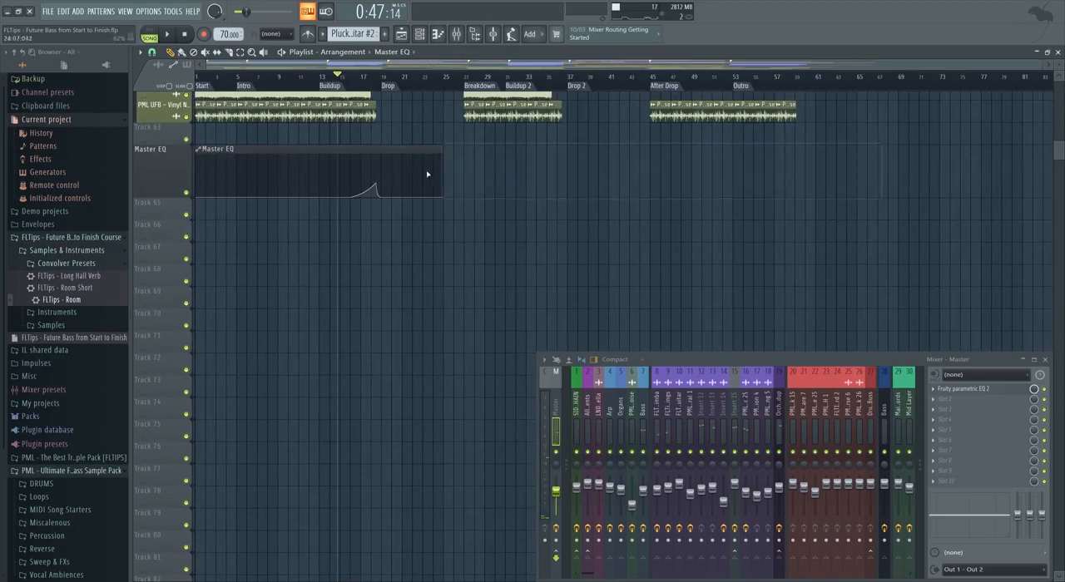
Copy the Master EQ clip to the second buildup, trimmed to run from bar 25 to bar 38.
{"action": "left_click_drag", "start_coordinate": [357, 148], "coordinate": [541, 156]}
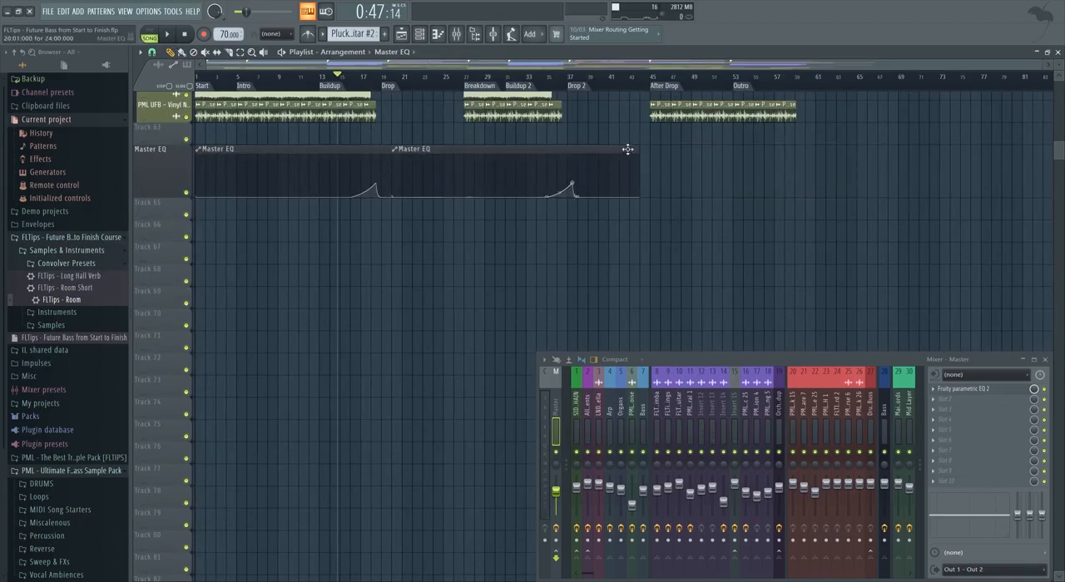
{"action": "left_click_drag", "start_coordinate": [633, 148], "coordinate": [577, 149]}
{"action": "key", "text": "space"}
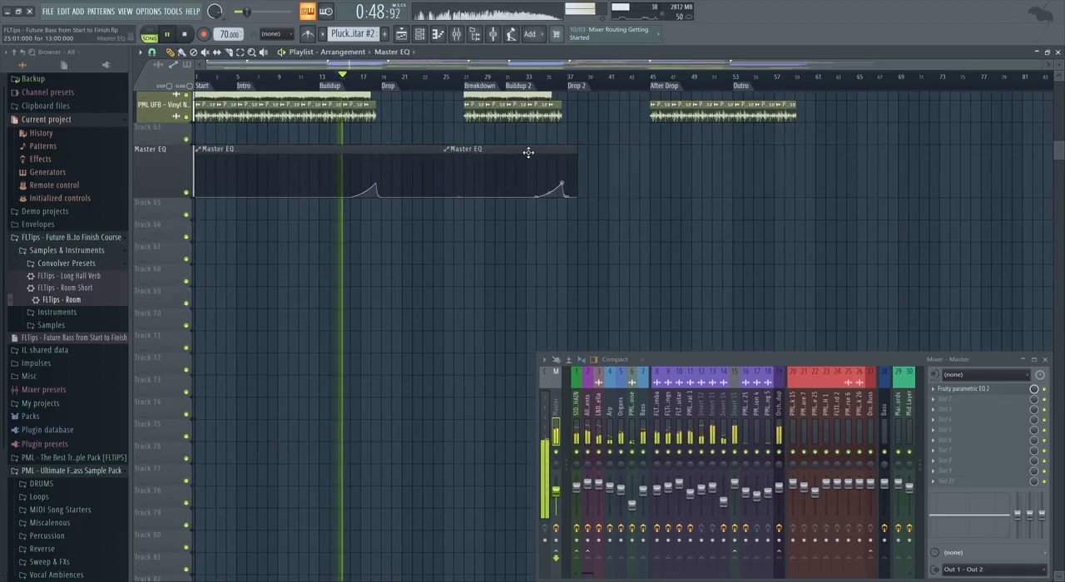
Try placing another copy of the Master EQ clip over the outro during playback.
{"action": "left_click", "coordinate": [774, 86]}
{"action": "scroll", "coordinate": [786, 108], "scroll_direction": "up", "scroll_amount": 1}
{"action": "left_click_drag", "start_coordinate": [486, 150], "coordinate": [759, 165]}
{"action": "scroll", "coordinate": [752, 144], "scroll_direction": "up", "scroll_amount": 2}
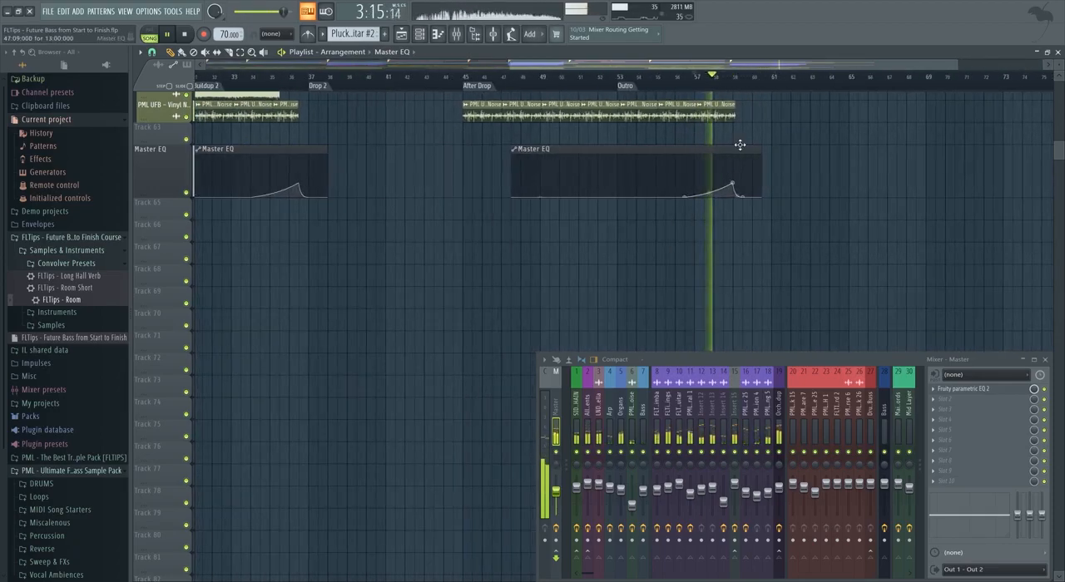
{"action": "scroll", "coordinate": [832, 158], "scroll_direction": "up", "scroll_amount": 10}
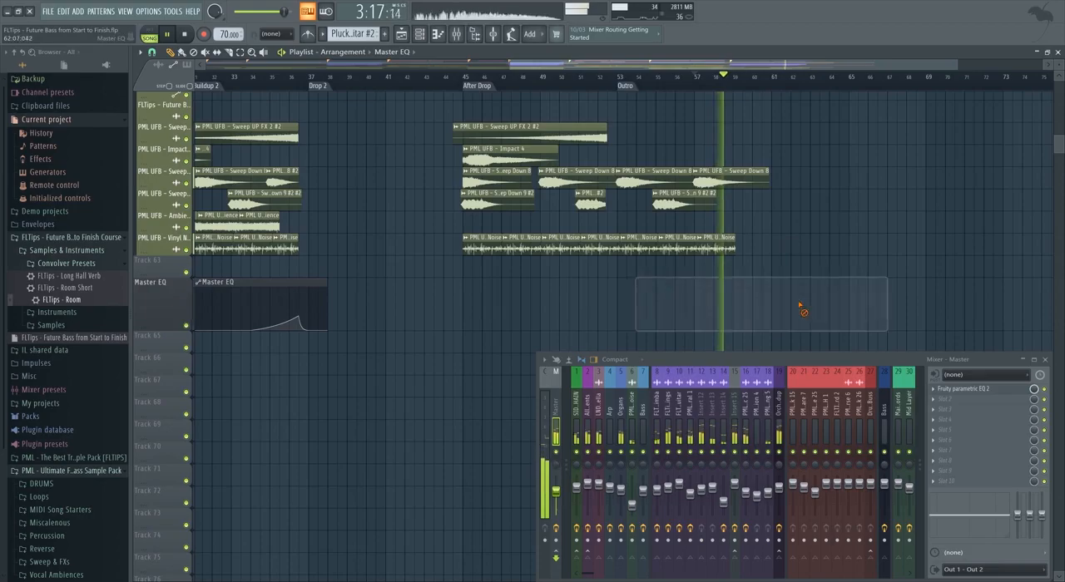
Use Pluck Guitar #2 at bar 57 of the outro and slope the orchestral volume automation down towards bar 61.
{"action": "scroll", "coordinate": [814, 280], "scroll_direction": "up", "scroll_amount": 11}
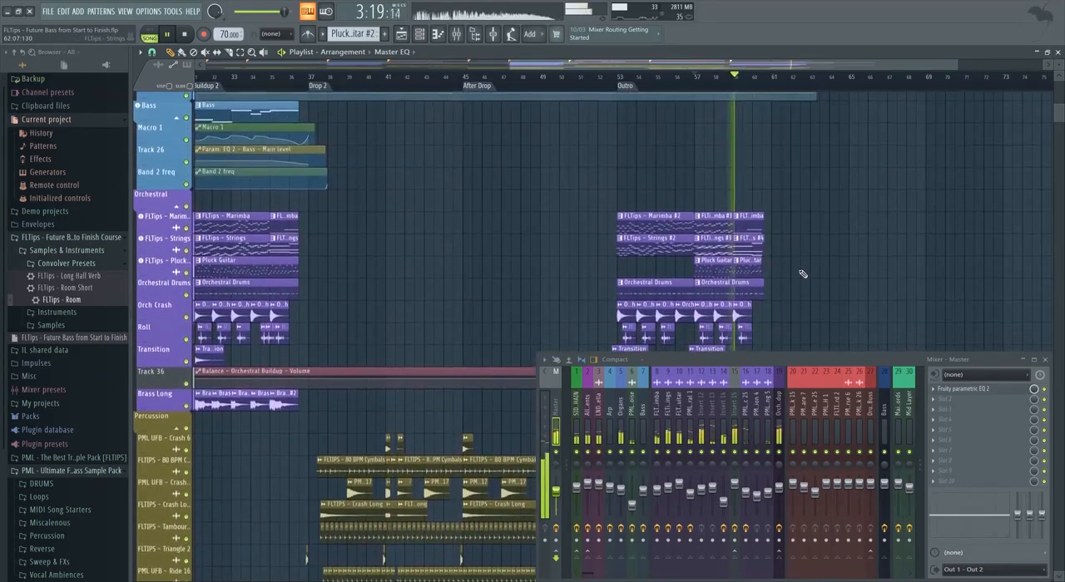
{"action": "scroll", "coordinate": [802, 273], "scroll_direction": "down", "scroll_amount": 5}
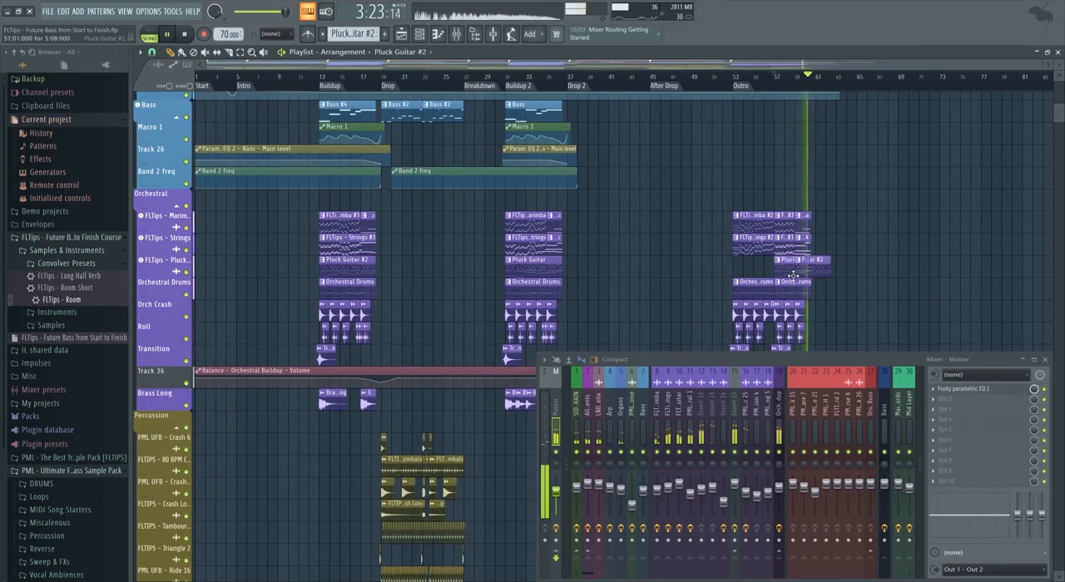
{"action": "scroll", "coordinate": [797, 279], "scroll_direction": "up", "scroll_amount": 5}
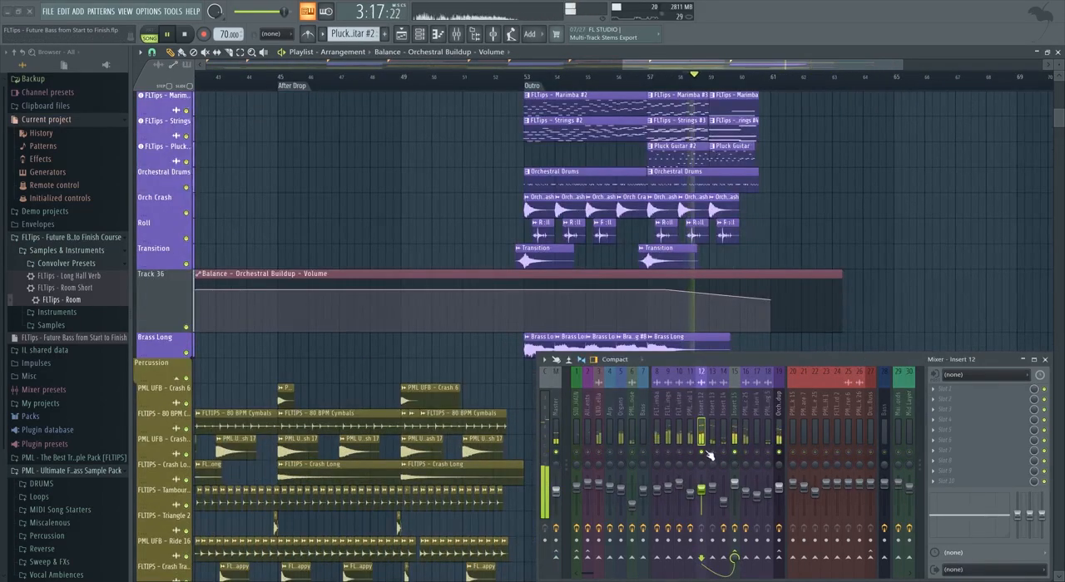
{"action": "scroll", "coordinate": [762, 220], "scroll_direction": "up", "scroll_amount": 1}
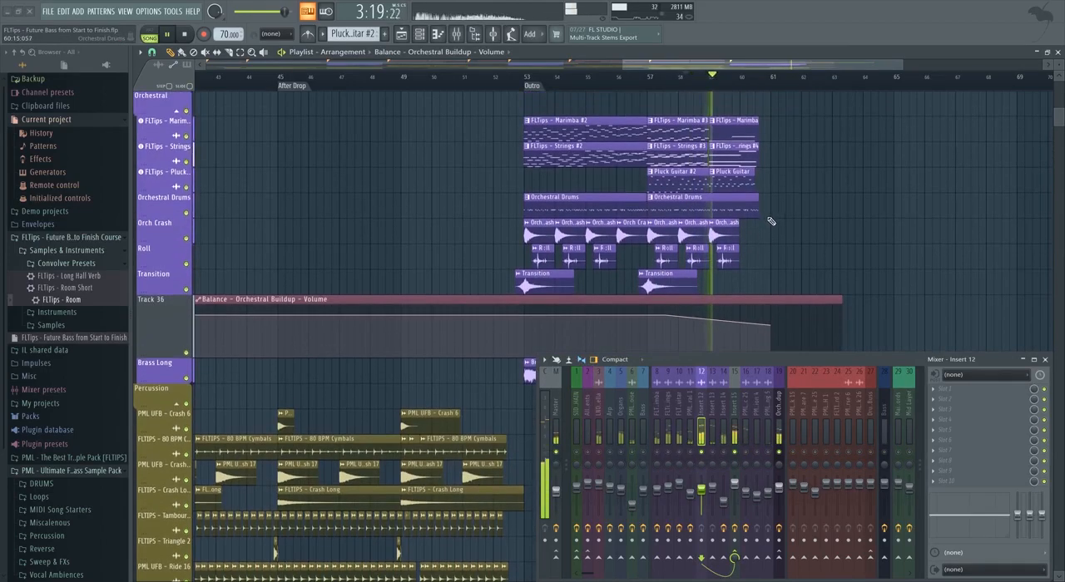
Make the outro's second Orchestral Drums clip a unique pattern and open it in the piano roll.
{"action": "right_click", "coordinate": [655, 202]}
{"action": "left_click", "coordinate": [680, 236]}
{"action": "double_click", "coordinate": [697, 203]}
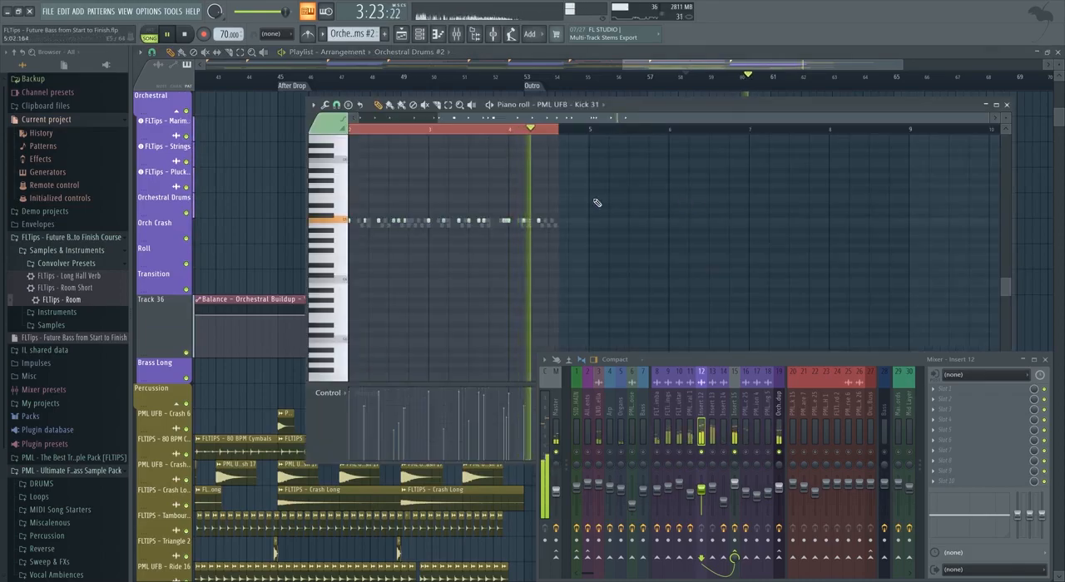
Gradually lower the velocities of the PML UFB - Kick 31 notes towards the end of Orchestral Drums #2 and play it.
{"action": "left_click_drag", "start_coordinate": [572, 229], "coordinate": [450, 167]}
{"action": "left_click_drag", "start_coordinate": [497, 214], "coordinate": [624, 142]}
{"action": "left_click_drag", "start_coordinate": [617, 251], "coordinate": [509, 158]}
{"action": "left_click_drag", "start_coordinate": [641, 258], "coordinate": [519, 157]}
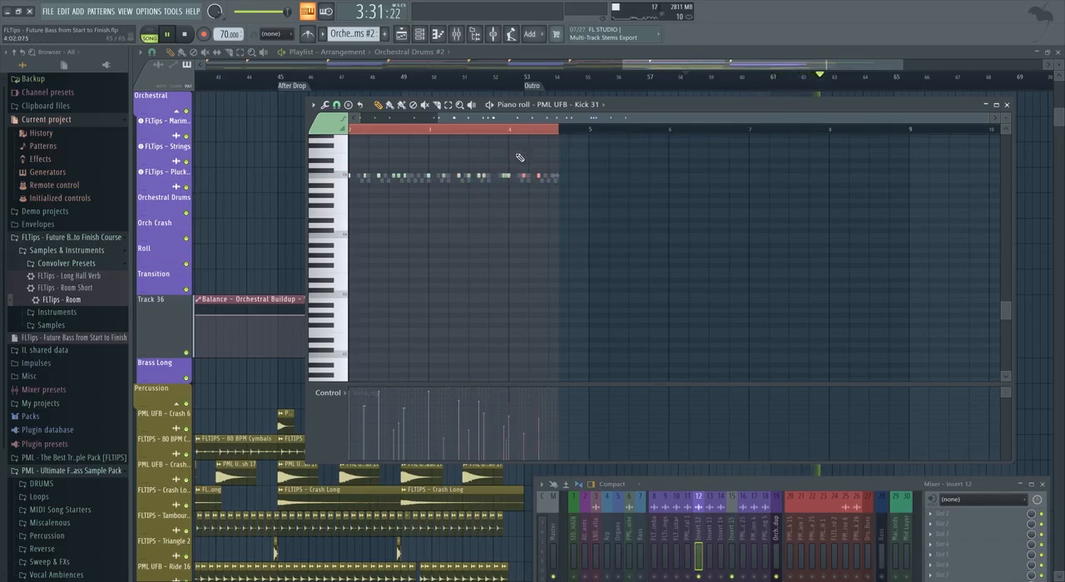
{"action": "left_click_drag", "start_coordinate": [624, 223], "coordinate": [503, 160]}
{"action": "left_click_drag", "start_coordinate": [630, 229], "coordinate": [524, 160]}
{"action": "key", "text": "space"}
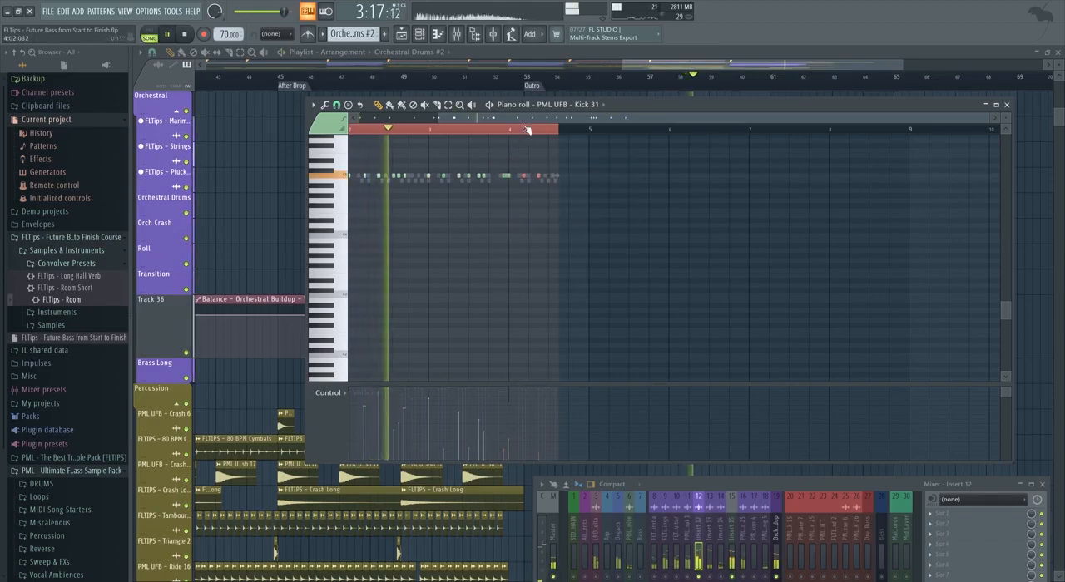
Switch the piano roll to PML UFB - Snare Orchestral 1 and gradually lower its note velocities towards the pattern's end.
{"action": "left_click", "coordinate": [603, 106]}
{"action": "left_click", "coordinate": [464, 167]}
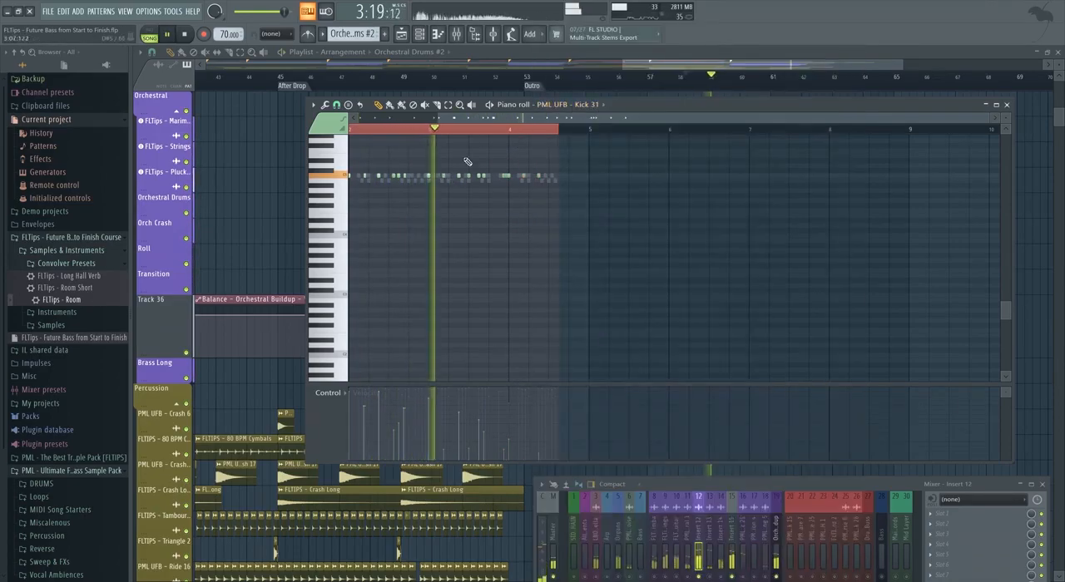
{"action": "scroll", "coordinate": [574, 110], "scroll_direction": "down", "scroll_amount": 1}
{"action": "left_click_drag", "start_coordinate": [601, 226], "coordinate": [426, 160]}
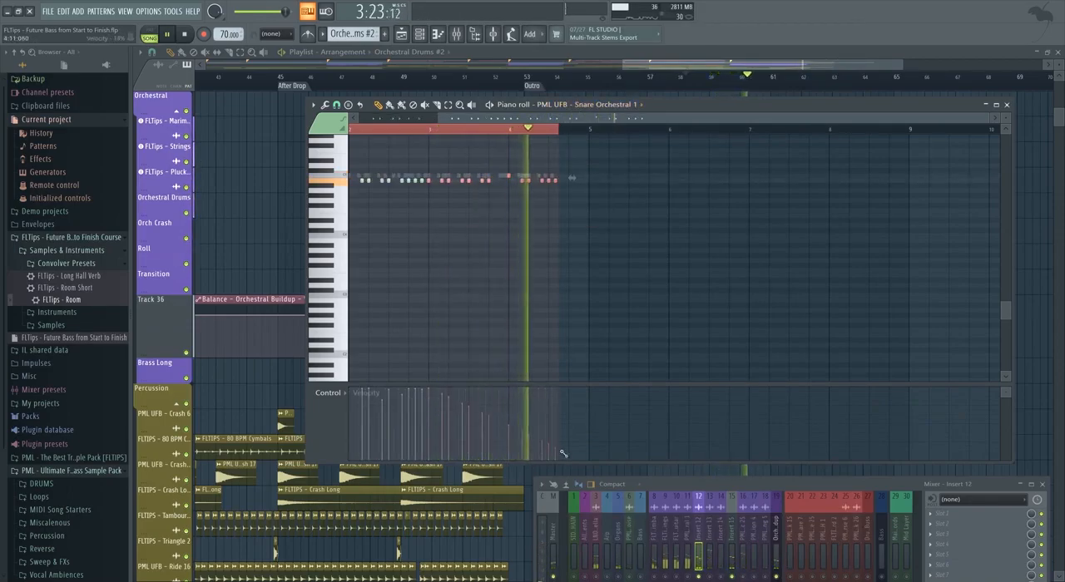
Lower the velocities of the later drum notes in Orchestral Drums #2 further and close the piano roll.
{"action": "scroll", "coordinate": [612, 105], "scroll_direction": "down", "scroll_amount": 1}
{"action": "left_click_drag", "start_coordinate": [611, 221], "coordinate": [432, 169]}
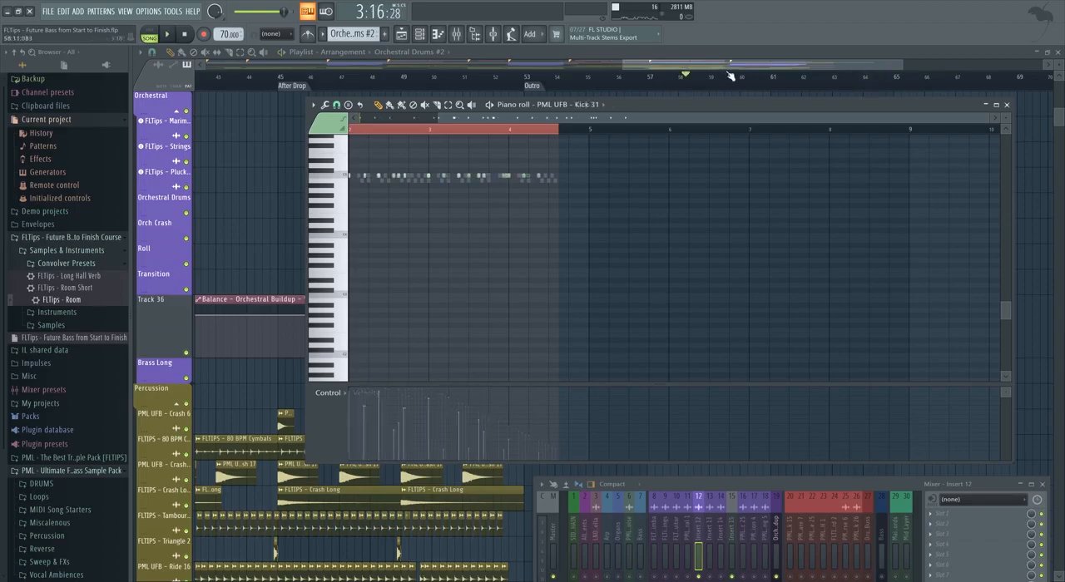
{"action": "key", "text": "F7"}
Play the outro and pull the end point of the orchestral volume automation at bar 61 lower.
{"action": "key", "text": "space"}
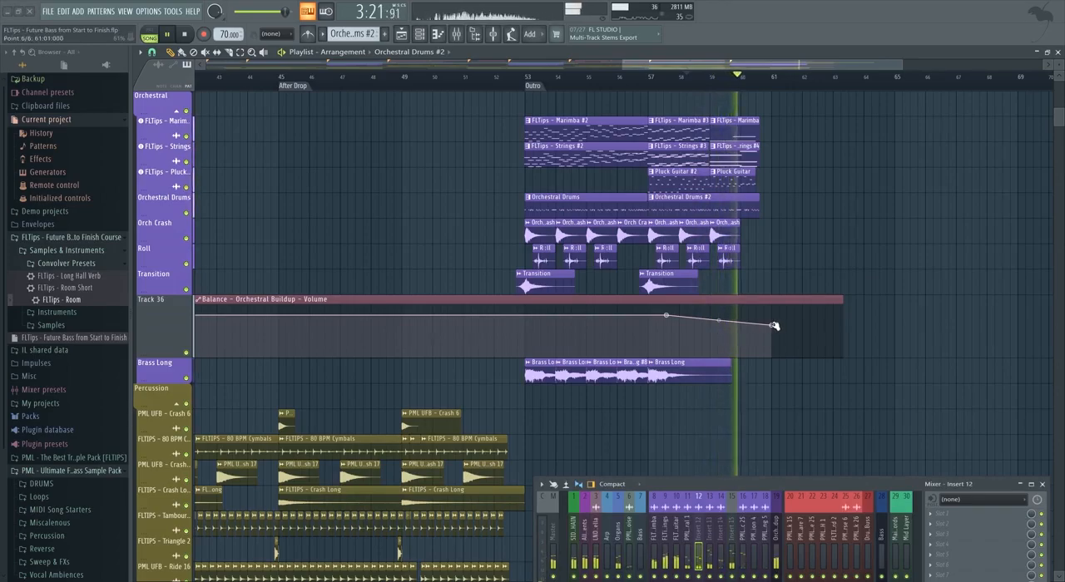
{"action": "left_click_drag", "start_coordinate": [774, 325], "coordinate": [773, 331]}
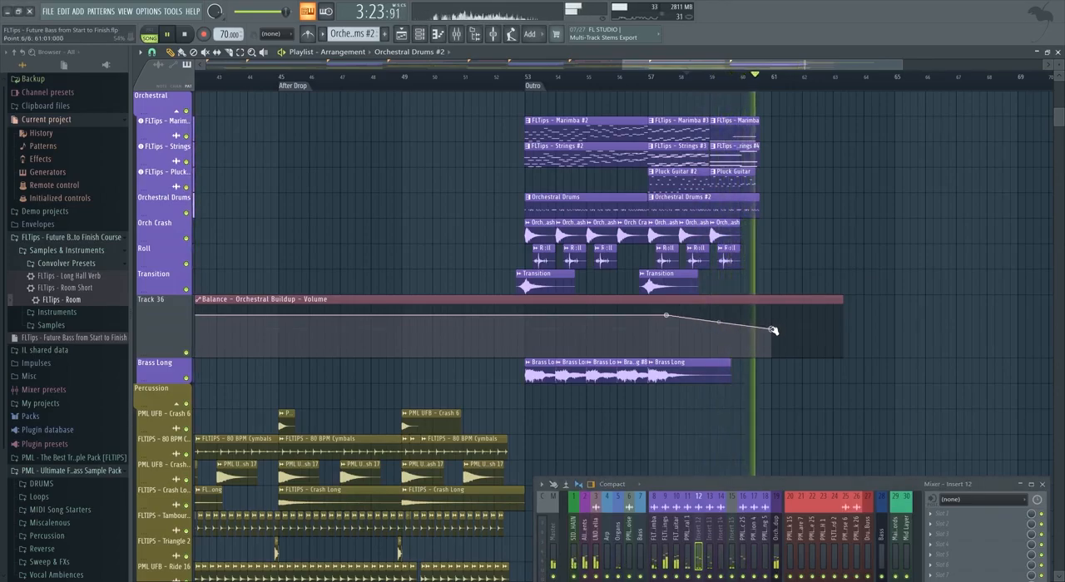
Merge the Marimba clips from bar 57 into one pattern and do the same with the Strings clips.
{"action": "left_click_drag", "start_coordinate": [779, 158], "coordinate": [692, 148]}
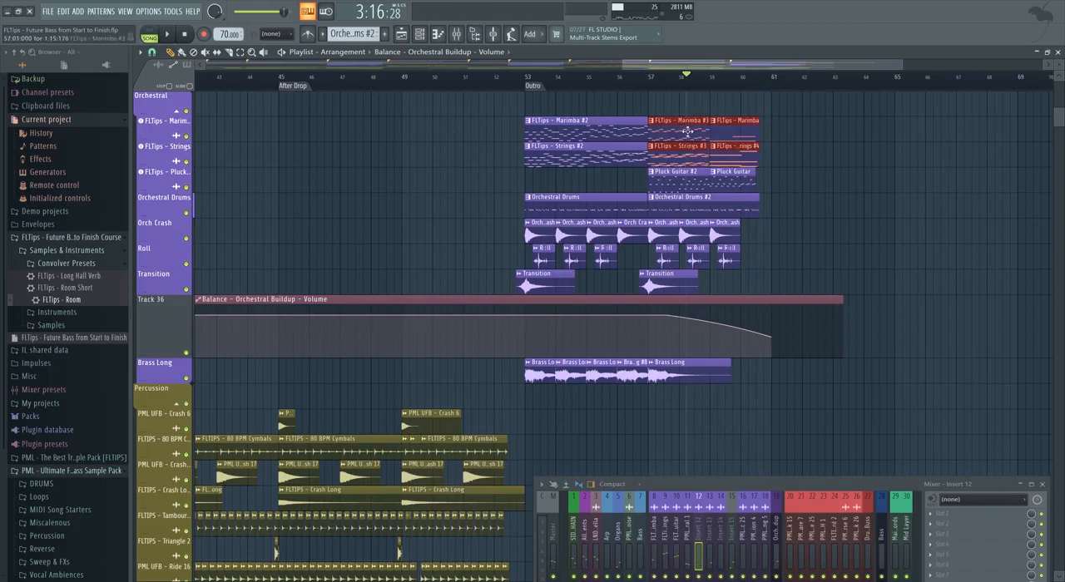
{"action": "key", "text": "ctrl+g"}
{"action": "left_click_drag", "start_coordinate": [796, 125], "coordinate": [673, 139]}
{"action": "key", "text": "ctrl+g"}
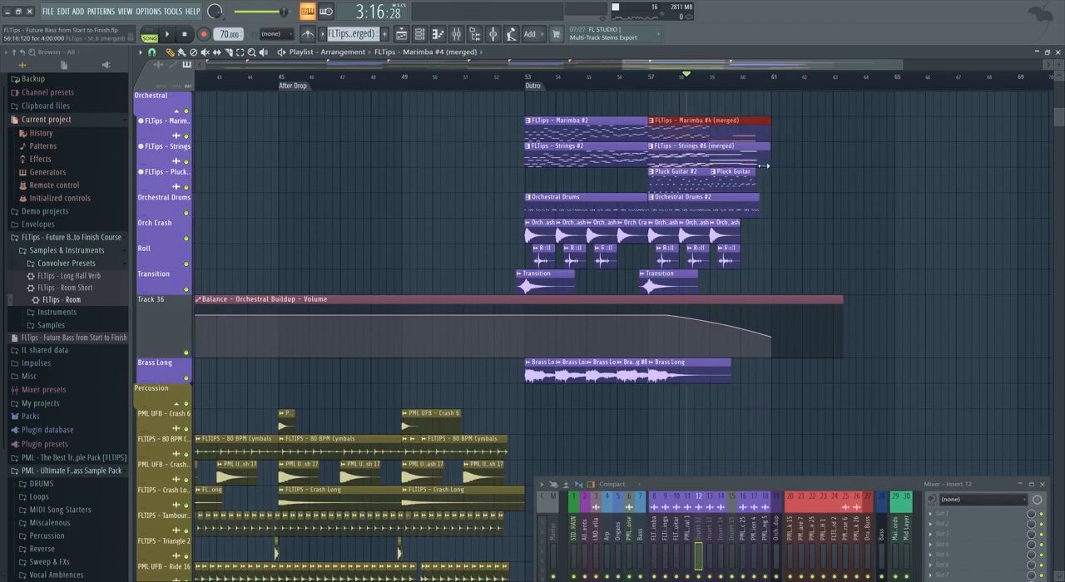
Slope the note velocities in the second half of the merged outro Marimba pattern down towards its end.
{"action": "double_click", "coordinate": [713, 138]}
{"action": "left_click_drag", "start_coordinate": [706, 322], "coordinate": [516, 205]}
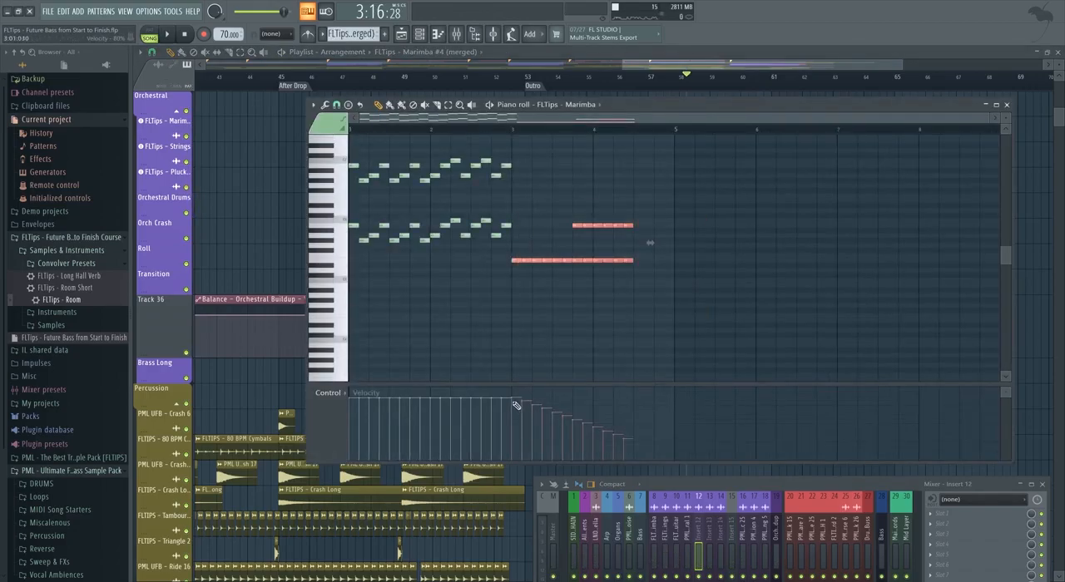
{"action": "left_click", "coordinate": [720, 68]}
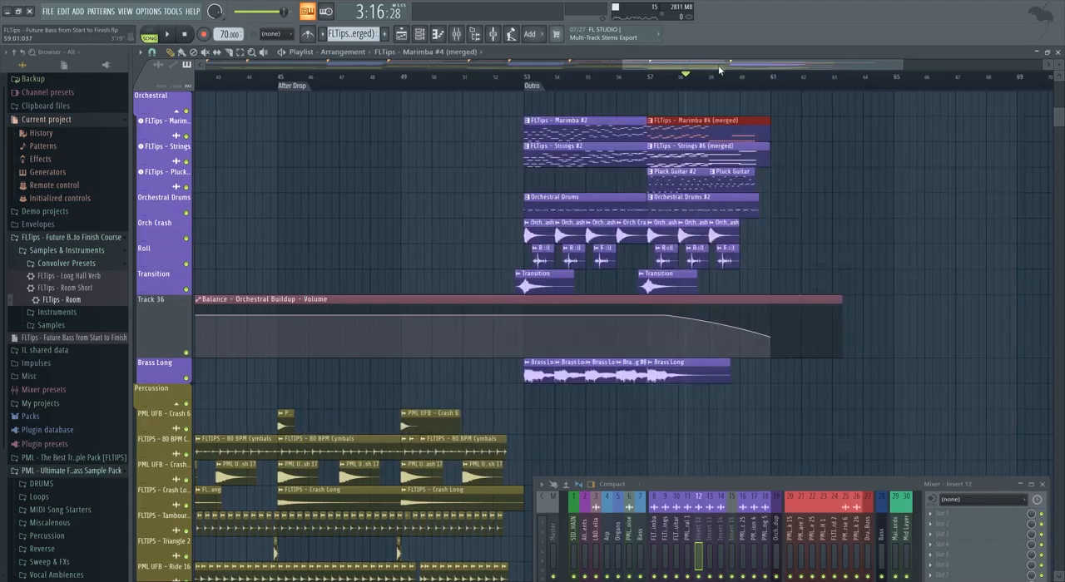
Step the velocities of the sustained notes in the merged outro Strings pattern down towards the end and play the outro.
{"action": "double_click", "coordinate": [733, 154]}
{"action": "left_click_drag", "start_coordinate": [580, 353], "coordinate": [416, 196]}
{"action": "scroll", "coordinate": [499, 233], "scroll_direction": "left", "scroll_amount": 3}
{"action": "left_click_drag", "start_coordinate": [683, 321], "coordinate": [525, 193]}
{"action": "scroll", "coordinate": [595, 289], "scroll_direction": "down", "scroll_amount": 1}
{"action": "left_click_drag", "start_coordinate": [701, 312], "coordinate": [549, 189]}
{"action": "scroll", "coordinate": [548, 190], "scroll_direction": "down", "scroll_amount": 3}
{"action": "left_click_drag", "start_coordinate": [694, 347], "coordinate": [570, 190]}
{"action": "left_click_drag", "start_coordinate": [694, 321], "coordinate": [586, 188]}
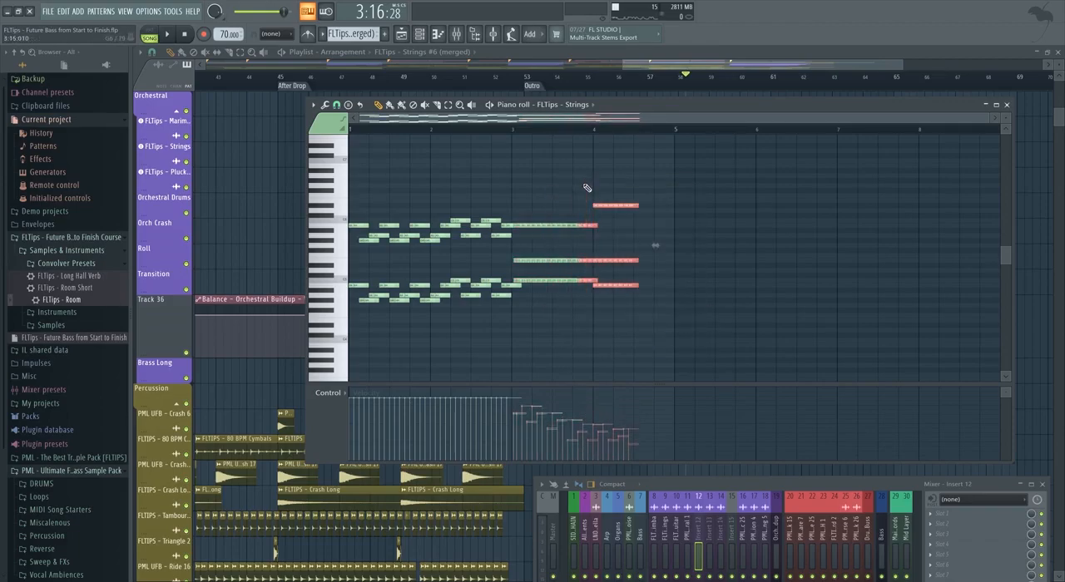
{"action": "left_click_drag", "start_coordinate": [689, 285], "coordinate": [609, 190]}
{"action": "left_click_drag", "start_coordinate": [699, 366], "coordinate": [622, 201]}
{"action": "key", "text": "space"}
{"action": "key", "text": "F7"}
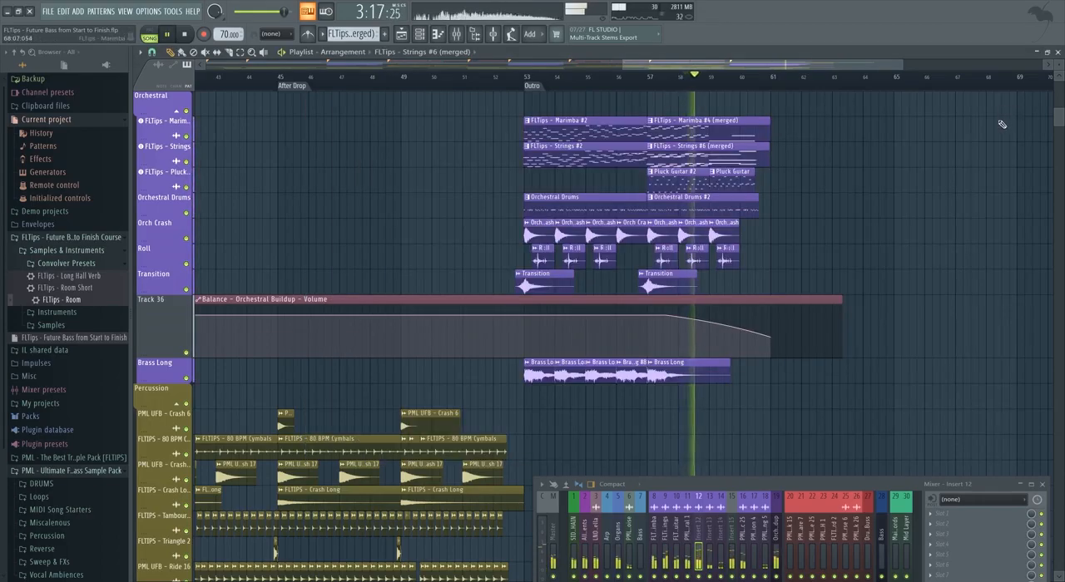
Make the outro's last Pluck Guitar clip a unique pattern and select all its notes in the piano roll.
{"action": "double_click", "coordinate": [744, 180]}
{"action": "key", "text": "F7"}
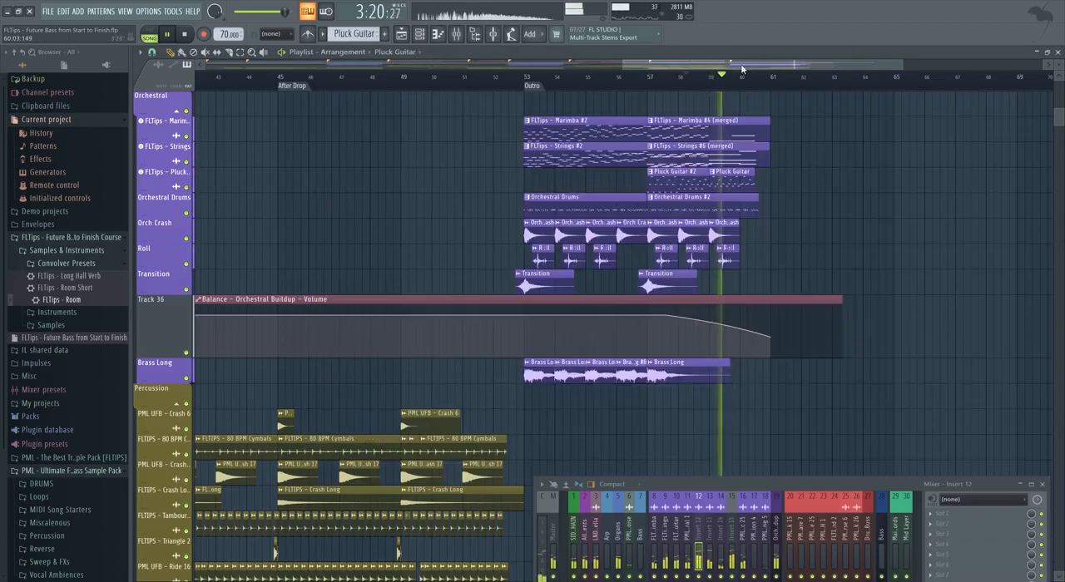
{"action": "left_click", "coordinate": [710, 173]}
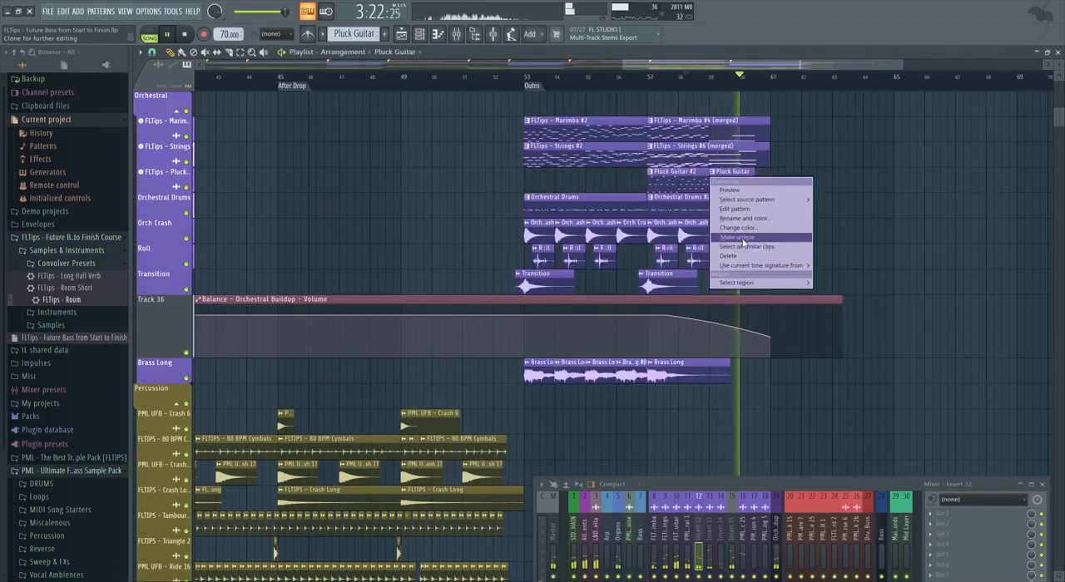
{"action": "left_click", "coordinate": [743, 239]}
{"action": "double_click", "coordinate": [743, 178]}
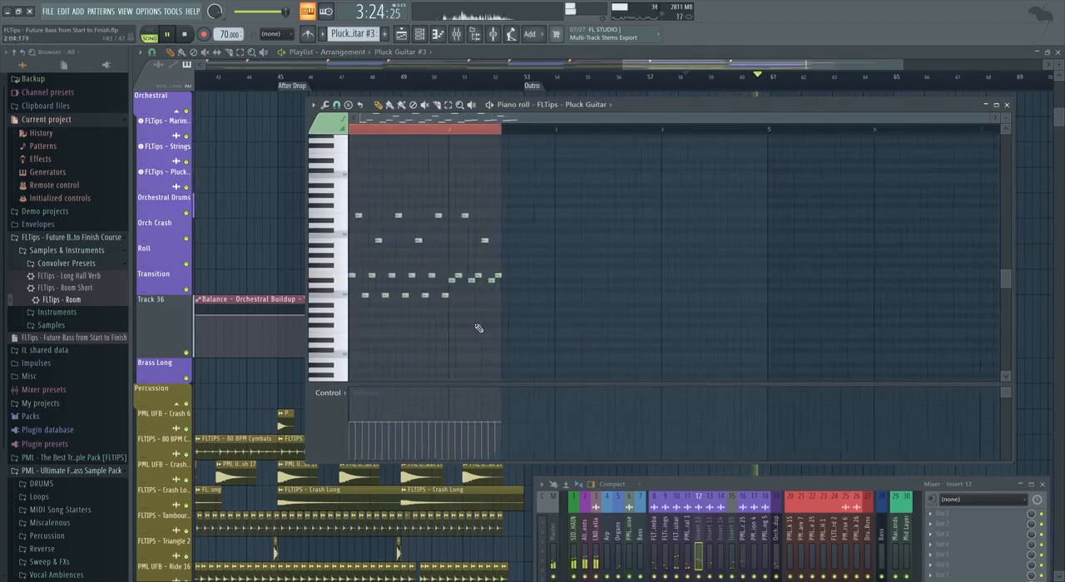
{"action": "left_click_drag", "start_coordinate": [587, 345], "coordinate": [357, 166]}
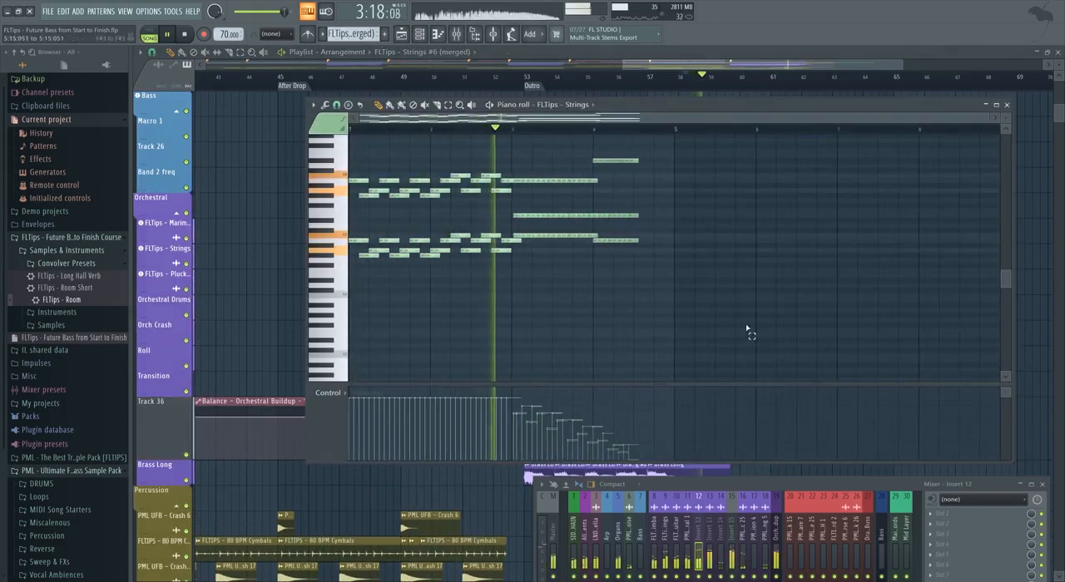
Readjust the velocities of the sustained notes in the second half of FLTips - Strings #6 (merged) for a more even fade.
{"action": "left_click_drag", "start_coordinate": [747, 331], "coordinate": [545, 152]}
{"action": "scroll", "coordinate": [546, 153], "scroll_direction": "up", "scroll_amount": 1}
{"action": "left_click_drag", "start_coordinate": [722, 278], "coordinate": [570, 151]}
{"action": "scroll", "coordinate": [572, 155], "scroll_direction": "up", "scroll_amount": 1}
{"action": "left_click_drag", "start_coordinate": [693, 295], "coordinate": [592, 153]}
{"action": "scroll", "coordinate": [601, 158], "scroll_direction": "up", "scroll_amount": 1}
{"action": "left_click_drag", "start_coordinate": [701, 297], "coordinate": [560, 147]}
{"action": "scroll", "coordinate": [555, 151], "scroll_direction": "down", "scroll_amount": 1}
{"action": "left_click_drag", "start_coordinate": [708, 320], "coordinate": [560, 147]}
{"action": "scroll", "coordinate": [570, 154], "scroll_direction": "down", "scroll_amount": 1}
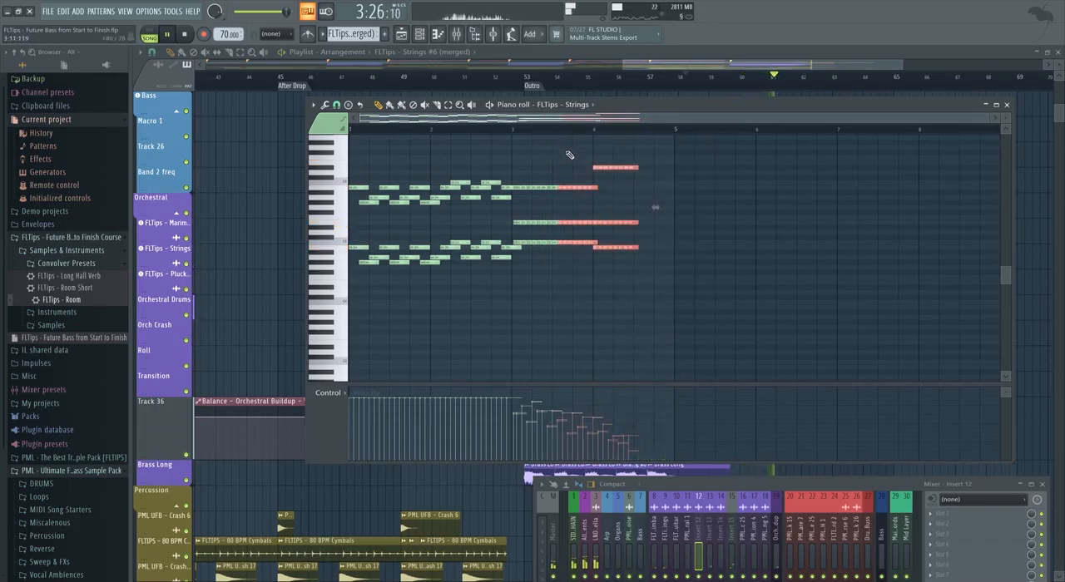
Select all the sustained notes of the merged Strings pattern, play the outro and return to the playlist.
{"action": "left_click_drag", "start_coordinate": [695, 308], "coordinate": [518, 147]}
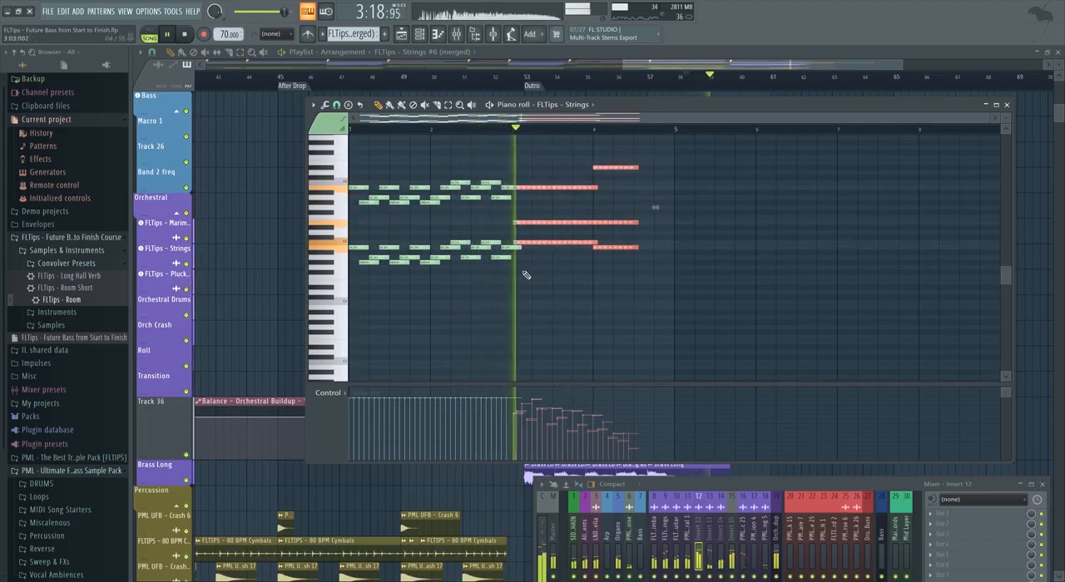
{"action": "left_click", "coordinate": [679, 267], "text": "ctrl"}
{"action": "left_click", "coordinate": [689, 75]}
{"action": "scroll", "coordinate": [796, 332], "scroll_direction": "down", "scroll_amount": 1}
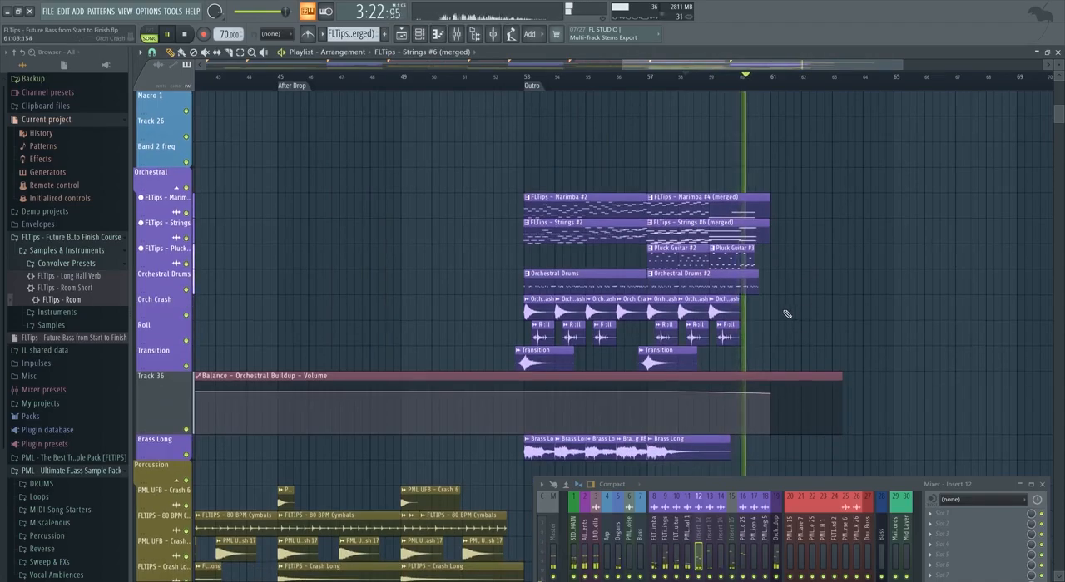
Reduce the velocities of the last Kick 31 notes in Orchestral Drums #2 and minimize the piano roll.
{"action": "double_click", "coordinate": [730, 280]}
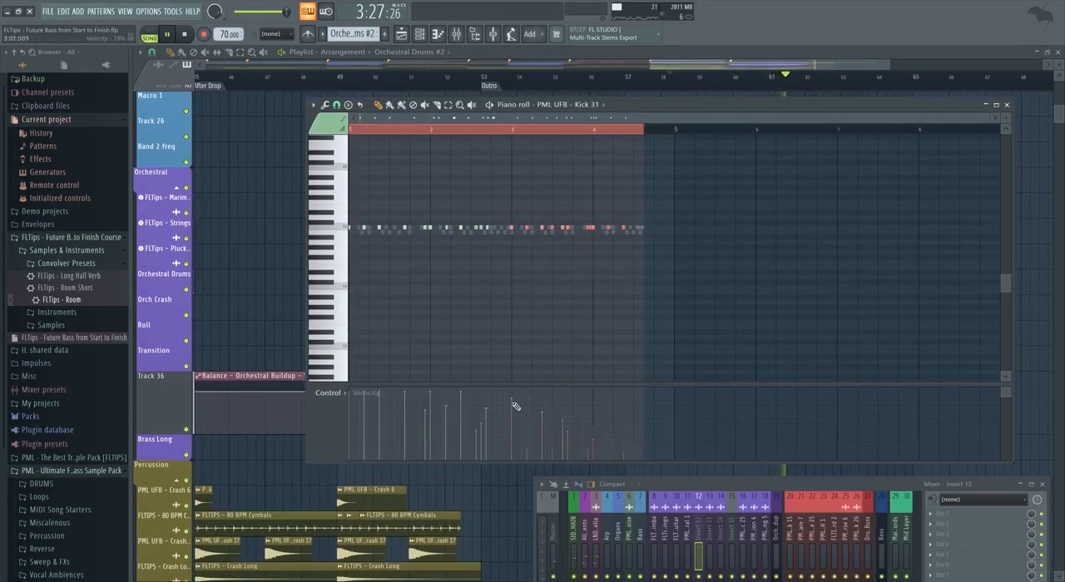
{"action": "mouse_move", "coordinate": [708, 319]}
{"action": "left_mouse_down"}
{"action": "mouse_move", "coordinate": [562, 188]}
{"action": "mouse_move", "coordinate": [624, 216]}
{"action": "left_mouse_up"}
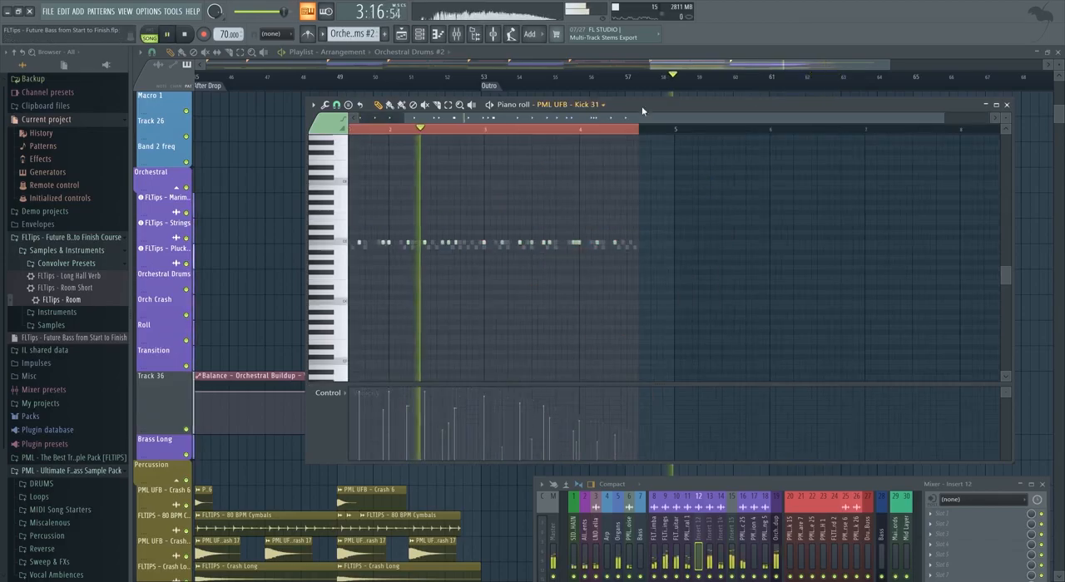
{"action": "left_click", "coordinate": [987, 105]}
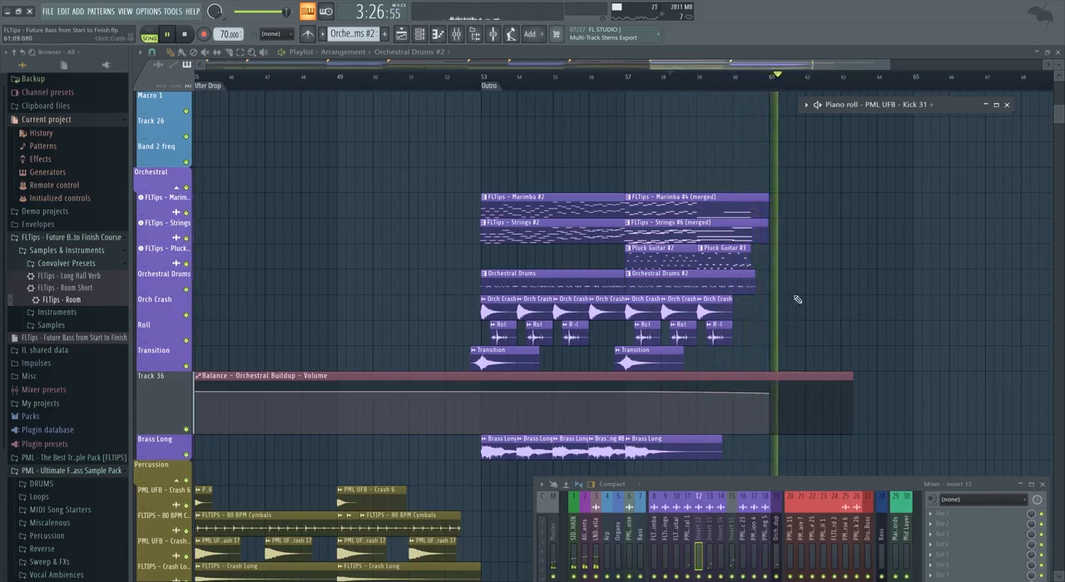
Play the buildups leading into the drops and examine how the orchestral, percussion and effects clips work together.
{"action": "key", "text": "space"}
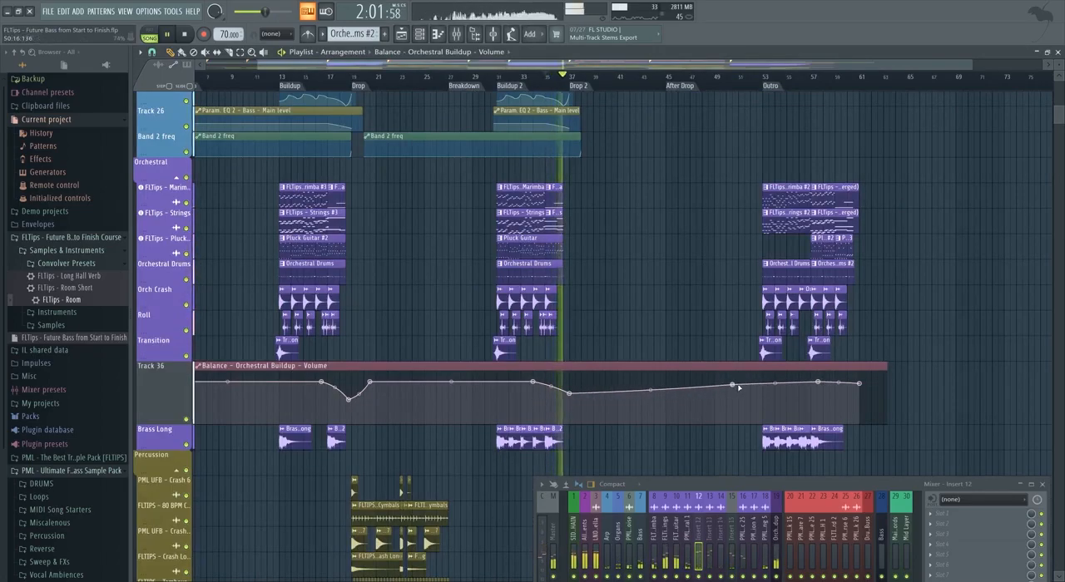
{"action": "scroll", "coordinate": [739, 388], "scroll_direction": "up", "scroll_amount": 1}
{"action": "key", "text": "space"}
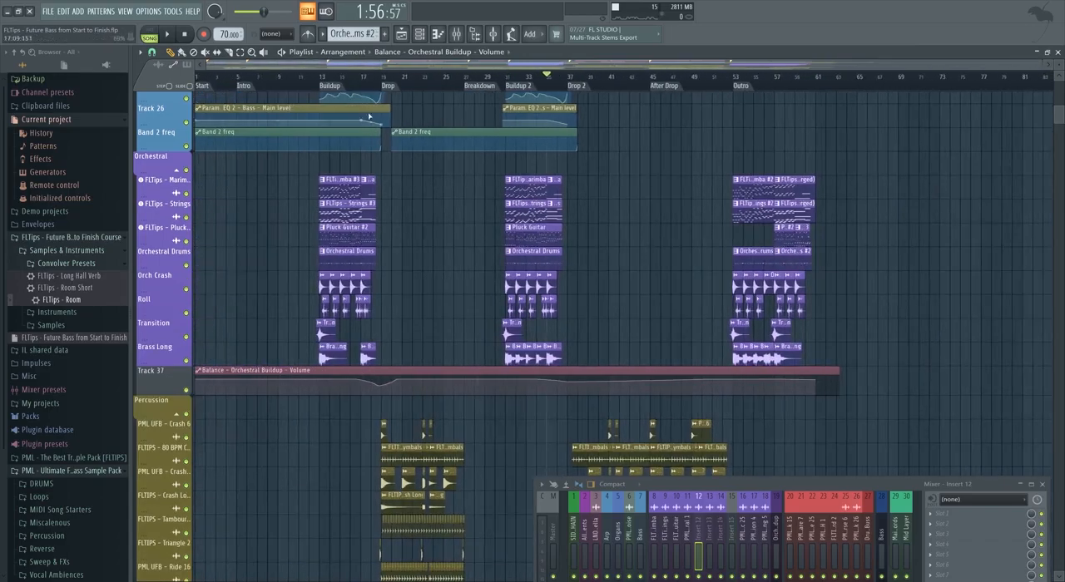
{"action": "scroll", "coordinate": [404, 166], "scroll_direction": "up", "scroll_amount": 2}
{"action": "left_click", "coordinate": [381, 77]}
{"action": "key", "text": "space"}
{"action": "scroll", "coordinate": [406, 365], "scroll_direction": "down", "scroll_amount": 5}
{"action": "scroll", "coordinate": [402, 363], "scroll_direction": "up", "scroll_amount": 3}
{"action": "scroll", "coordinate": [402, 362], "scroll_direction": "up", "scroll_amount": 5}
{"action": "scroll", "coordinate": [427, 399], "scroll_direction": "down", "scroll_amount": 2}
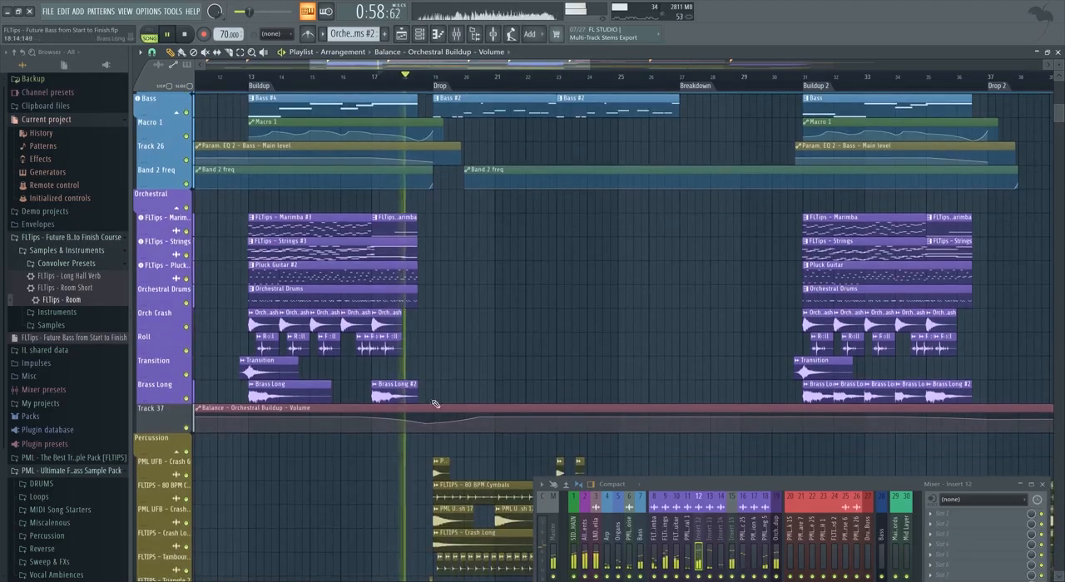
{"action": "scroll", "coordinate": [425, 426], "scroll_direction": "down", "scroll_amount": 5}
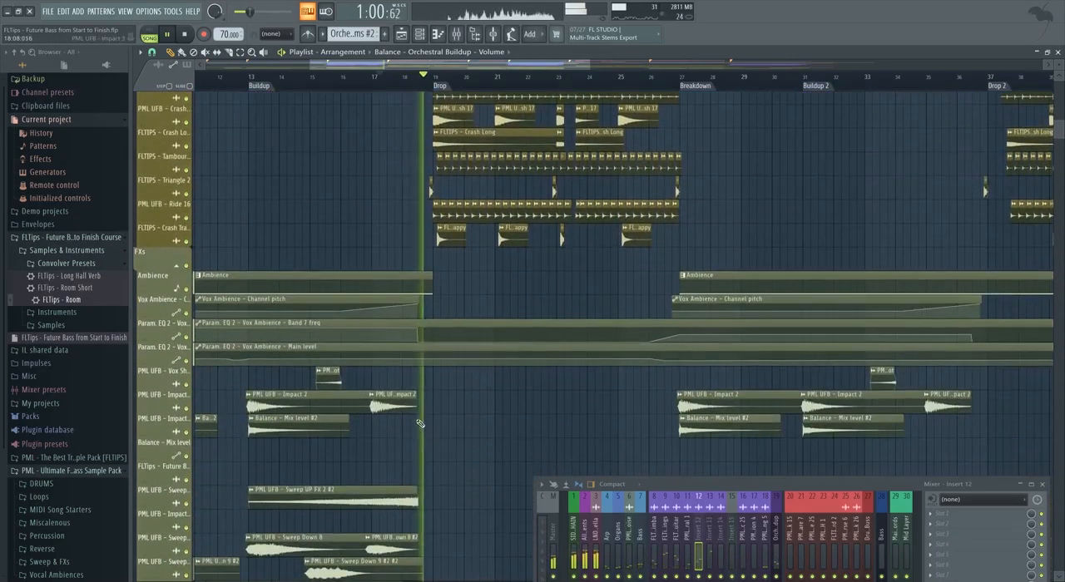
{"action": "key", "text": "space"}
{"action": "scroll", "coordinate": [409, 395], "scroll_direction": "down", "scroll_amount": 4}
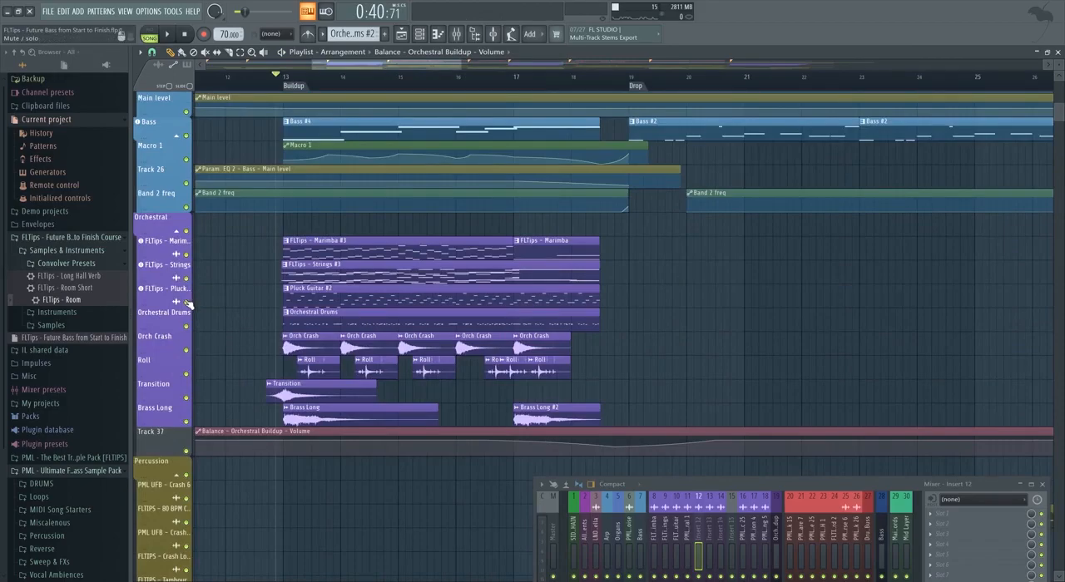
Solo the Orchestral track group and examine its clips in the first buildup.
{"action": "right_click", "coordinate": [188, 304]}
{"action": "scroll", "coordinate": [387, 248], "scroll_direction": "up", "scroll_amount": 5}
{"action": "scroll", "coordinate": [401, 252], "scroll_direction": "up", "scroll_amount": 2}
{"action": "scroll", "coordinate": [353, 270], "scroll_direction": "up", "scroll_amount": 1}
{"action": "scroll", "coordinate": [353, 270], "scroll_direction": "up", "scroll_amount": 3}
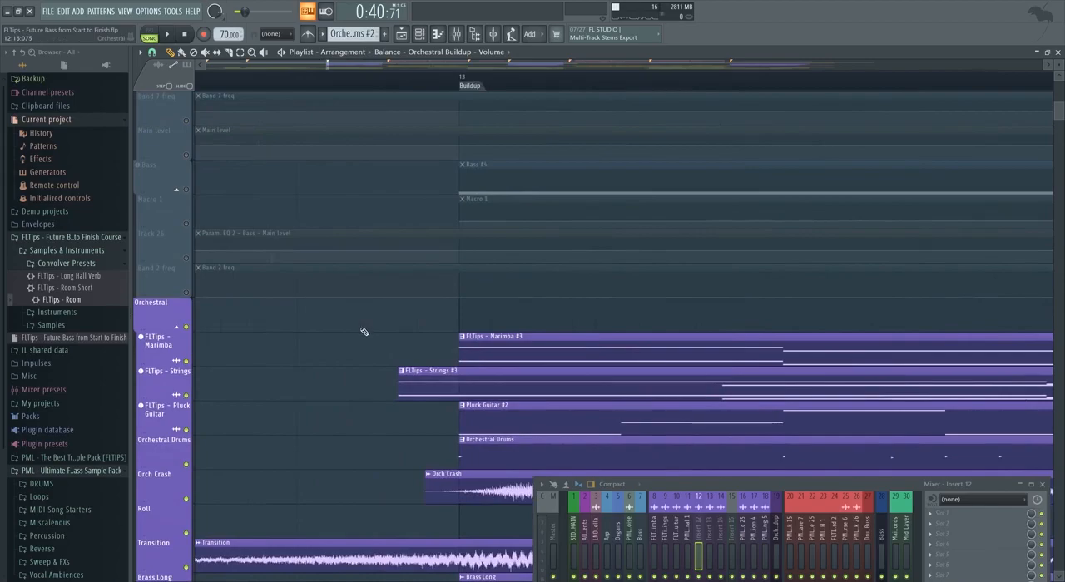
{"action": "scroll", "coordinate": [364, 328], "scroll_direction": "up", "scroll_amount": 2, "text": "ctrl"}
{"action": "scroll", "coordinate": [348, 335], "scroll_direction": "down", "scroll_amount": 4, "text": "ctrl"}
{"action": "scroll", "coordinate": [366, 337], "scroll_direction": "down", "scroll_amount": 3, "text": "alt"}
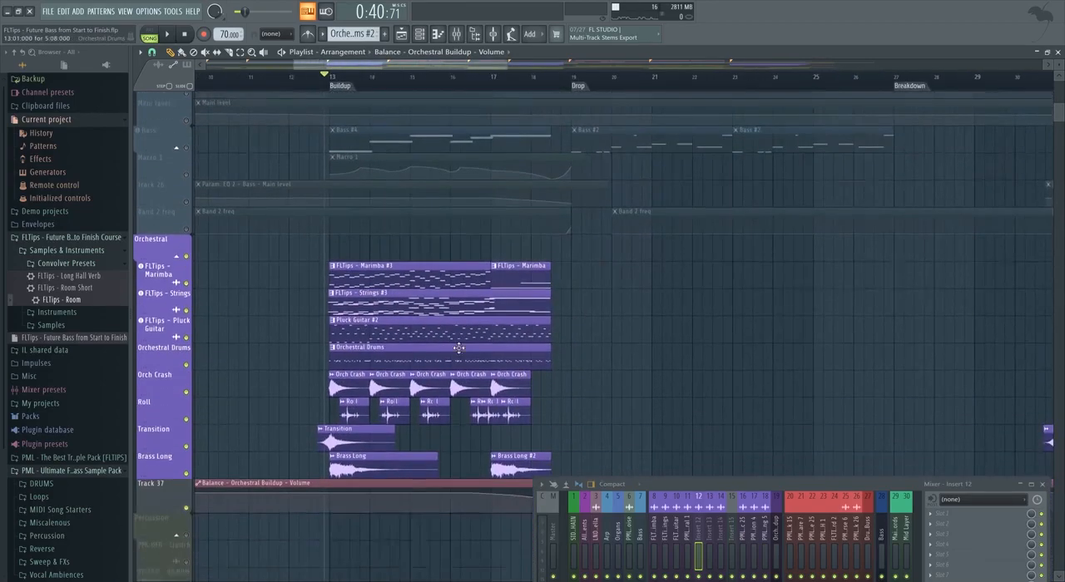
{"action": "scroll", "coordinate": [387, 340], "scroll_direction": "up", "scroll_amount": 3, "text": "alt"}
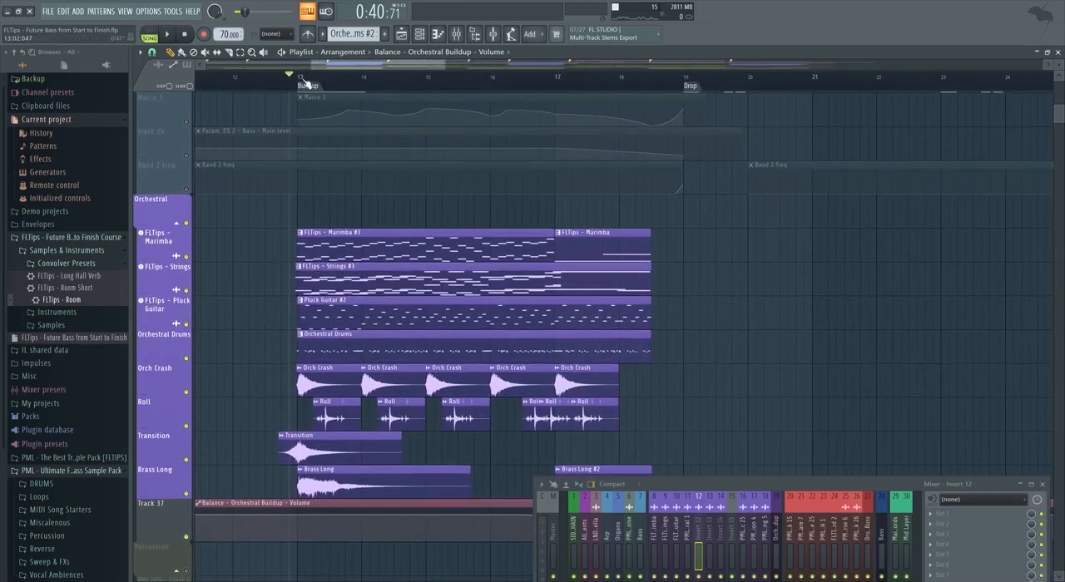
{"action": "scroll", "coordinate": [445, 274], "scroll_direction": "up", "scroll_amount": 8}
{"action": "scroll", "coordinate": [446, 249], "scroll_direction": "down", "scroll_amount": 2, "text": "ctrl"}
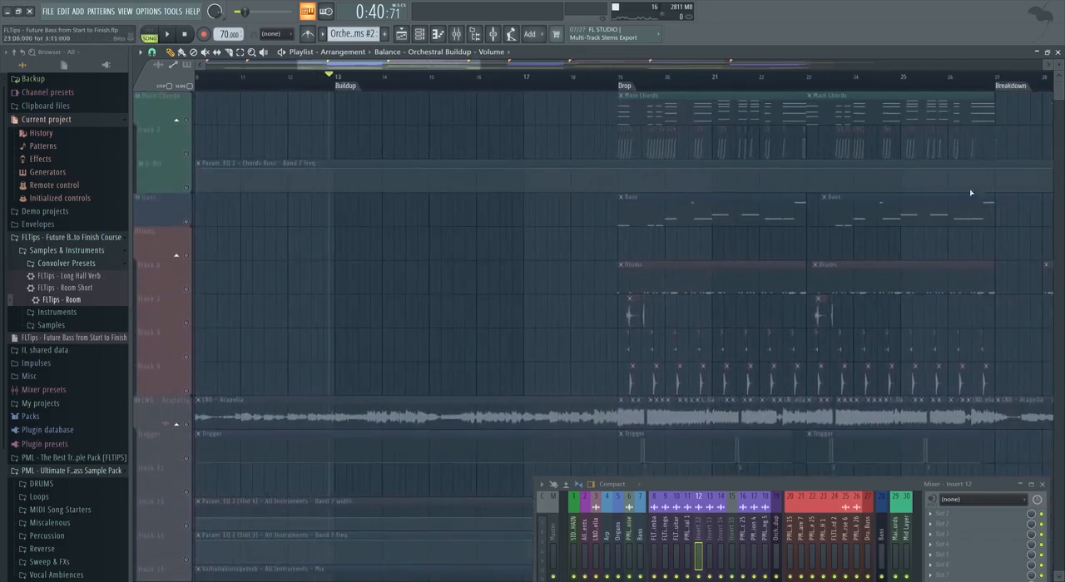
{"action": "scroll", "coordinate": [479, 281], "scroll_direction": "down", "scroll_amount": 3}
{"action": "scroll", "coordinate": [477, 281], "scroll_direction": "down", "scroll_amount": 6}
{"action": "scroll", "coordinate": [382, 316], "scroll_direction": "up", "scroll_amount": 2, "text": "ctrl"}
Inspect the effects on the chord mixer inserts from Main Chords to 8-Bit and minimize the mixer.
{"action": "left_click_drag", "start_coordinate": [698, 484], "coordinate": [600, 317]}
{"action": "scroll", "coordinate": [632, 353], "scroll_direction": "right", "scroll_amount": 3}
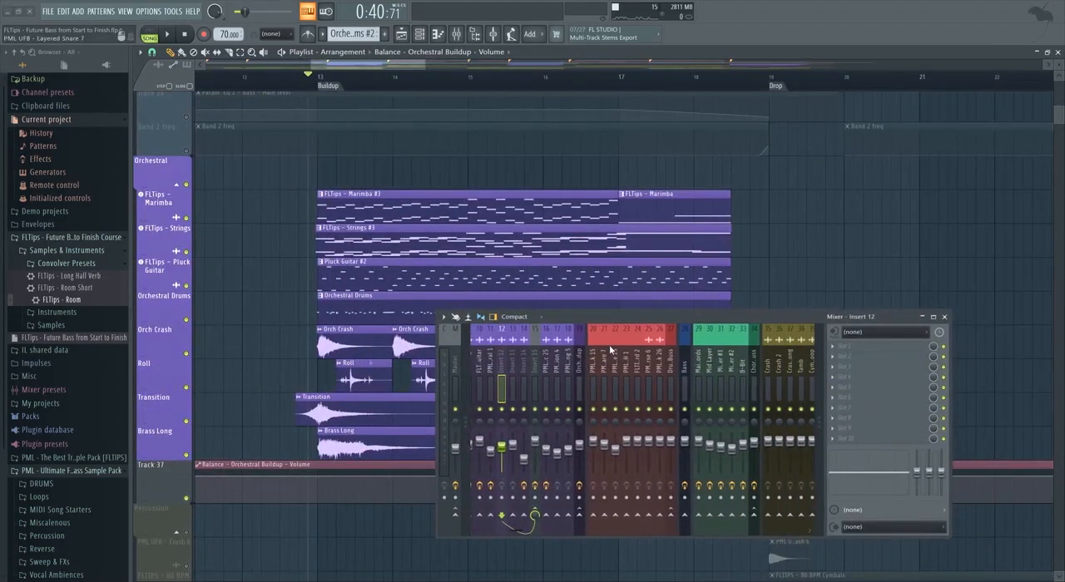
{"action": "left_click", "coordinate": [700, 366]}
{"action": "left_click", "coordinate": [709, 366]}
{"action": "scroll", "coordinate": [691, 368], "scroll_direction": "right", "scroll_amount": 3}
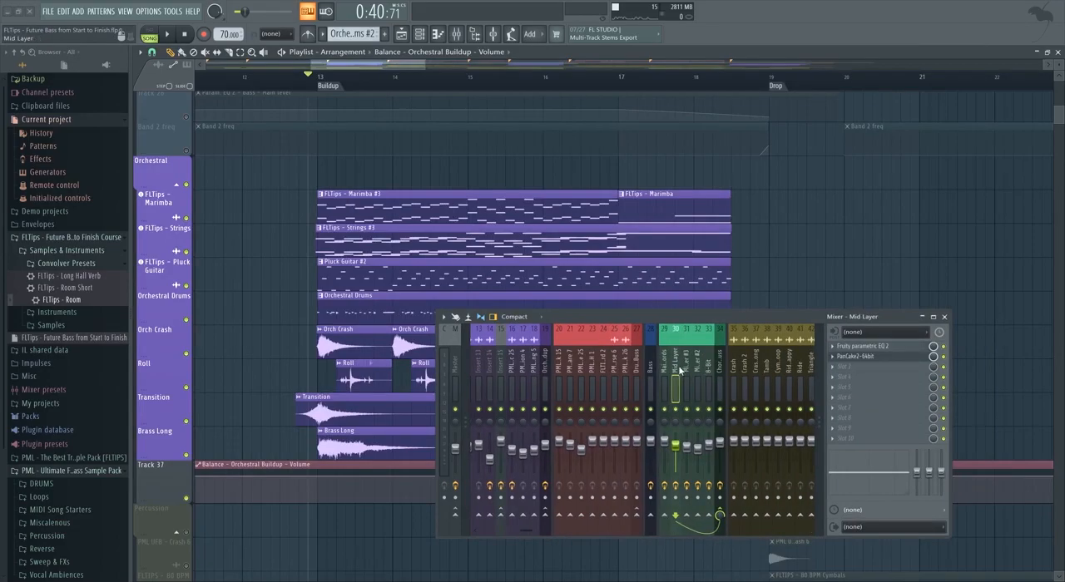
{"action": "left_click", "coordinate": [690, 363]}
{"action": "left_click", "coordinate": [698, 364]}
{"action": "left_click", "coordinate": [709, 364]}
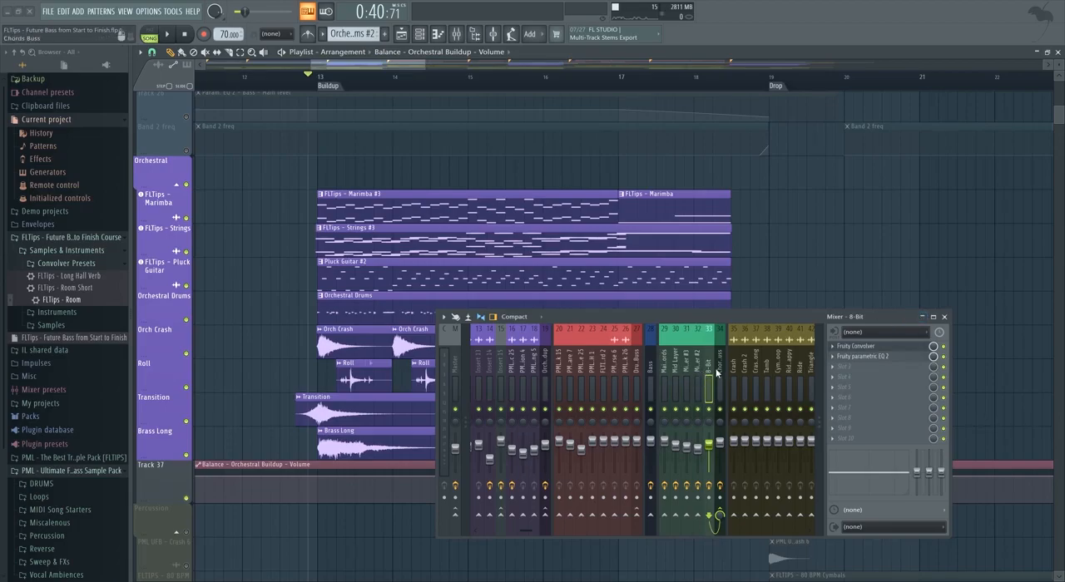
{"action": "left_click", "coordinate": [922, 317]}
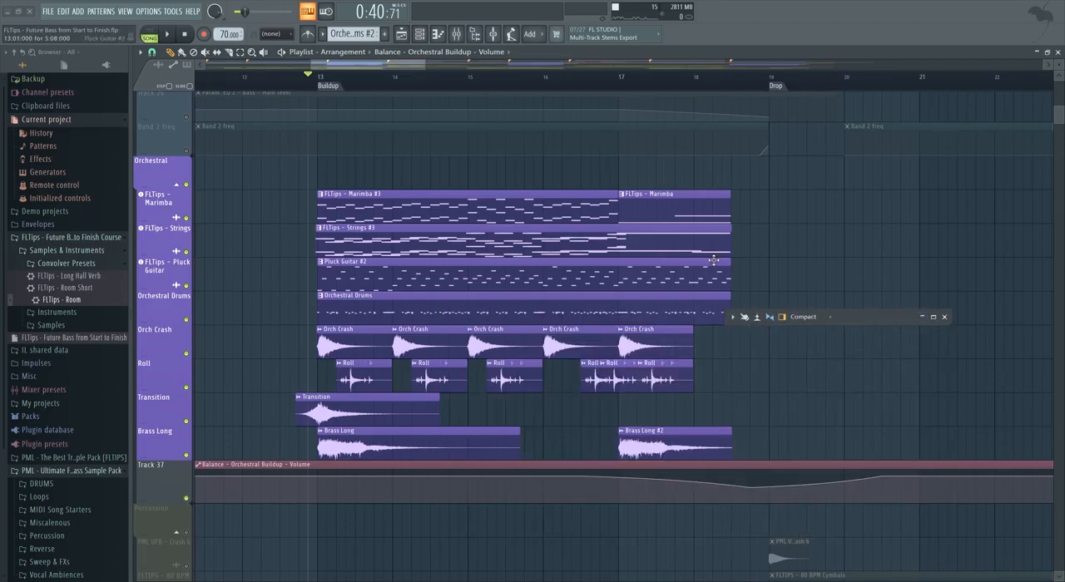
{"action": "left_click", "coordinate": [922, 317]}
{"action": "left_click", "coordinate": [922, 317]}
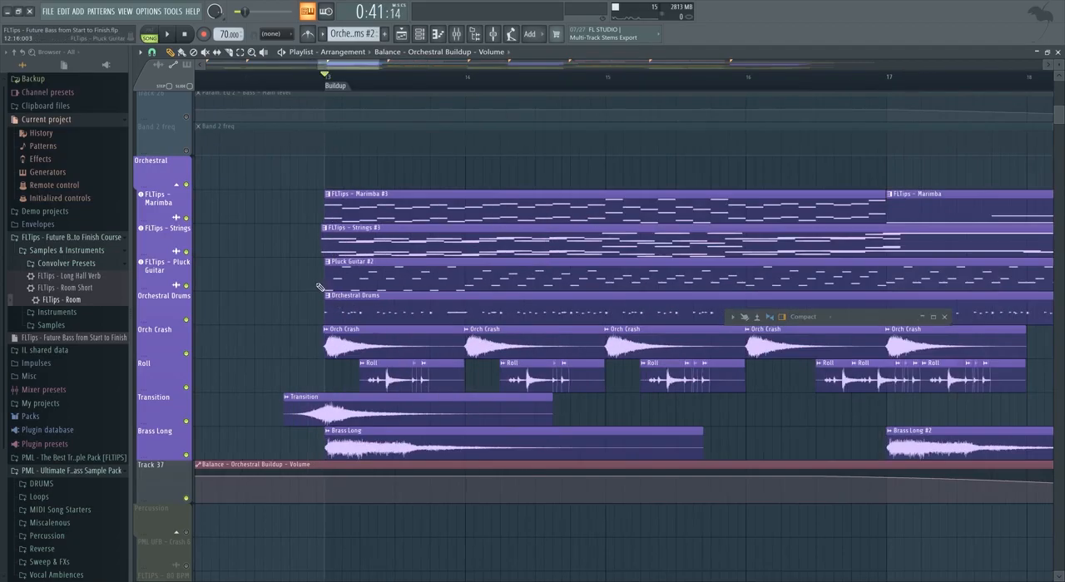
{"action": "scroll", "coordinate": [320, 288], "scroll_direction": "down", "scroll_amount": 2}
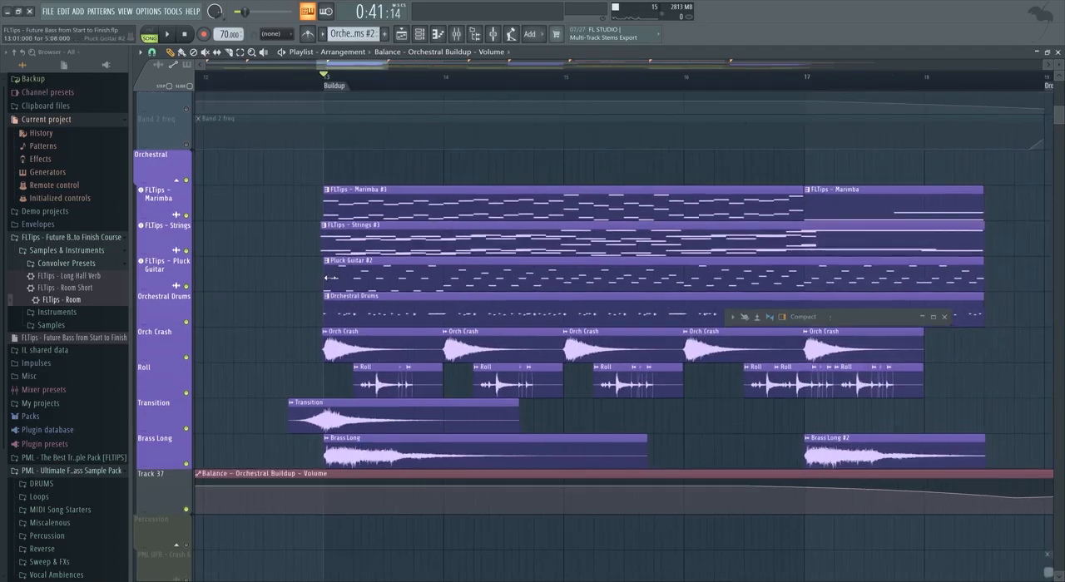
Solo the FLTips - Pluck Guitar track and play it from the start of the first buildup.
{"action": "right_click", "coordinate": [186, 286]}
{"action": "right_click", "coordinate": [187, 286]}
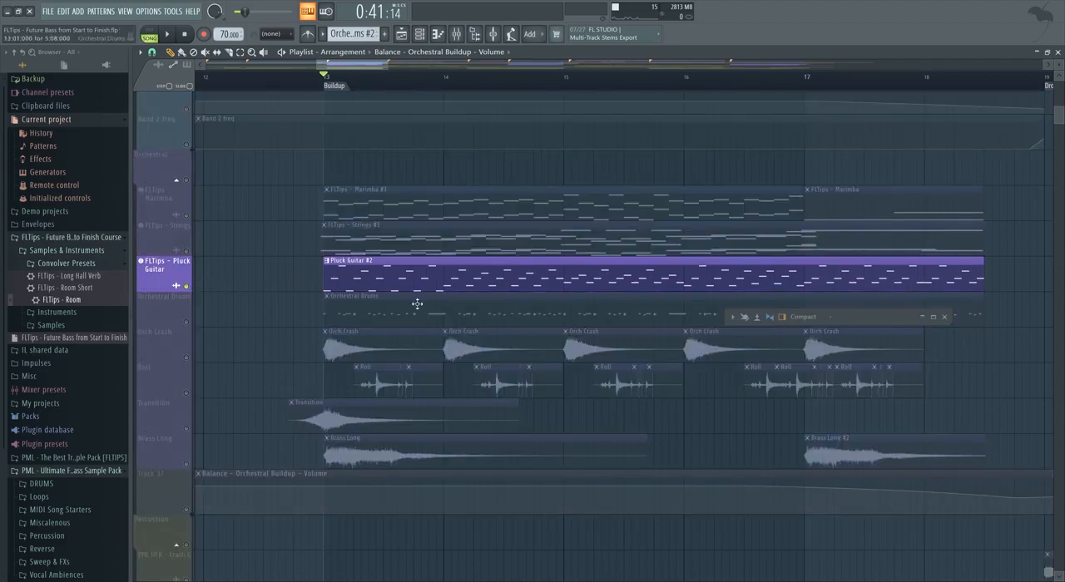
{"action": "scroll", "coordinate": [396, 141], "scroll_direction": "up", "scroll_amount": 2}
{"action": "key", "text": "space"}
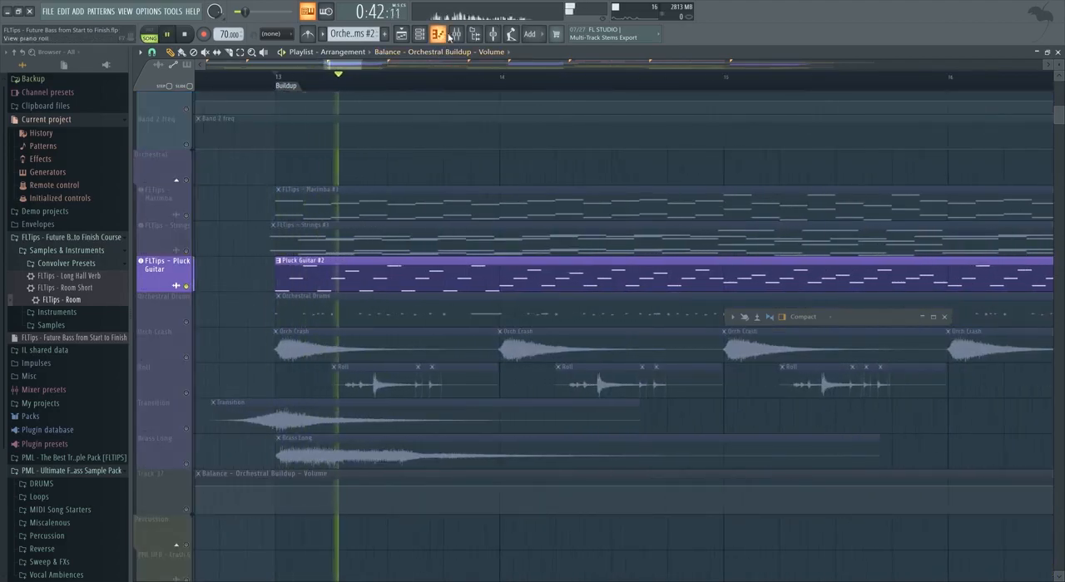
{"action": "key", "text": "space"}
Add Ozone Imager 2 after the two Fruity Limiters on the FLTips - Pluck Guitar mixer insert.
{"action": "left_click", "coordinate": [922, 317]}
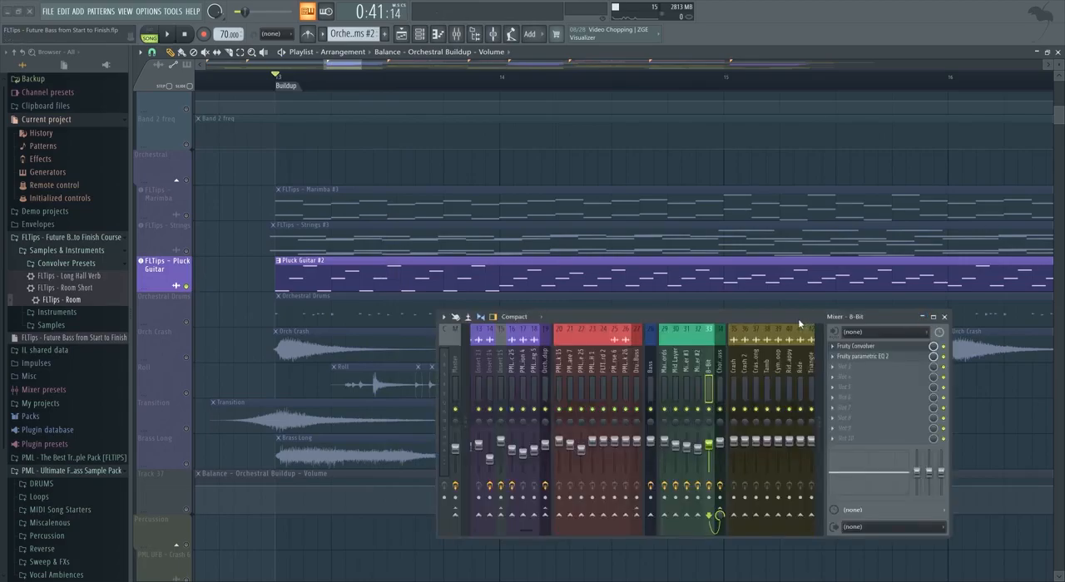
{"action": "scroll", "coordinate": [648, 350], "scroll_direction": "up", "scroll_amount": 4}
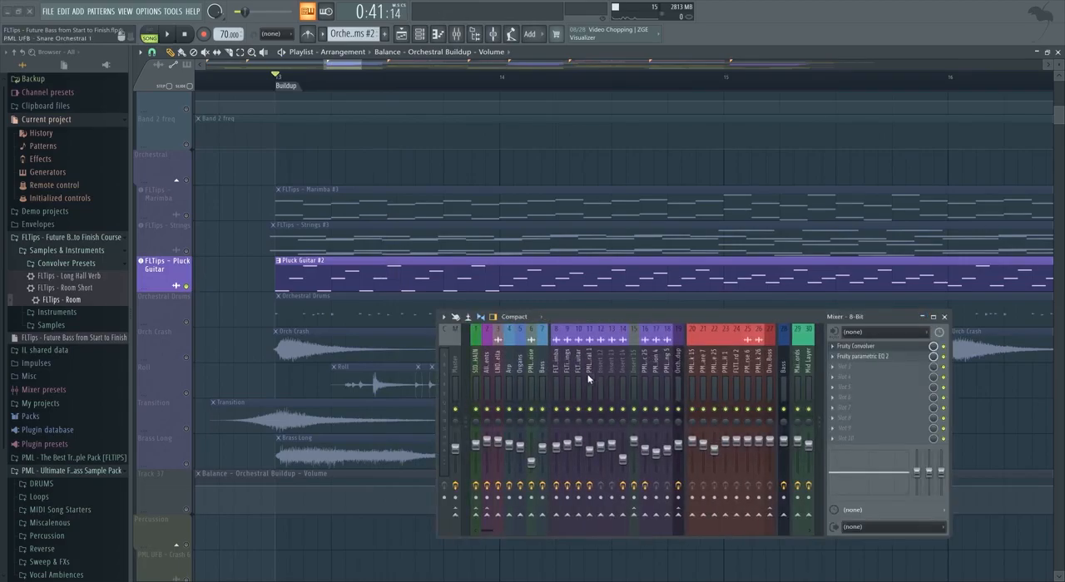
{"action": "left_click", "coordinate": [581, 410]}
{"action": "key", "text": "space"}
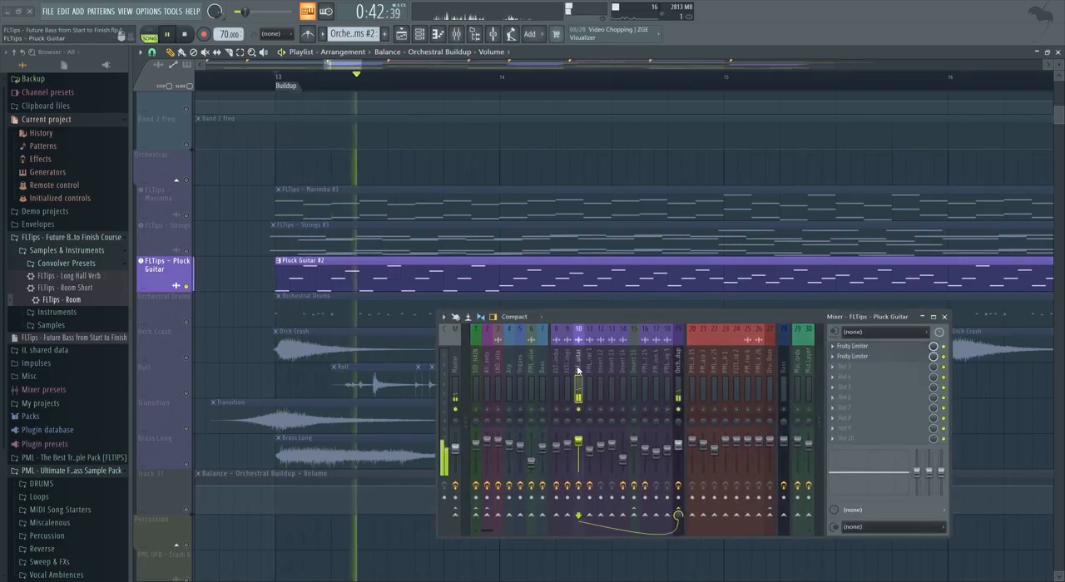
{"action": "key", "text": "space"}
{"action": "left_click", "coordinate": [853, 367]}
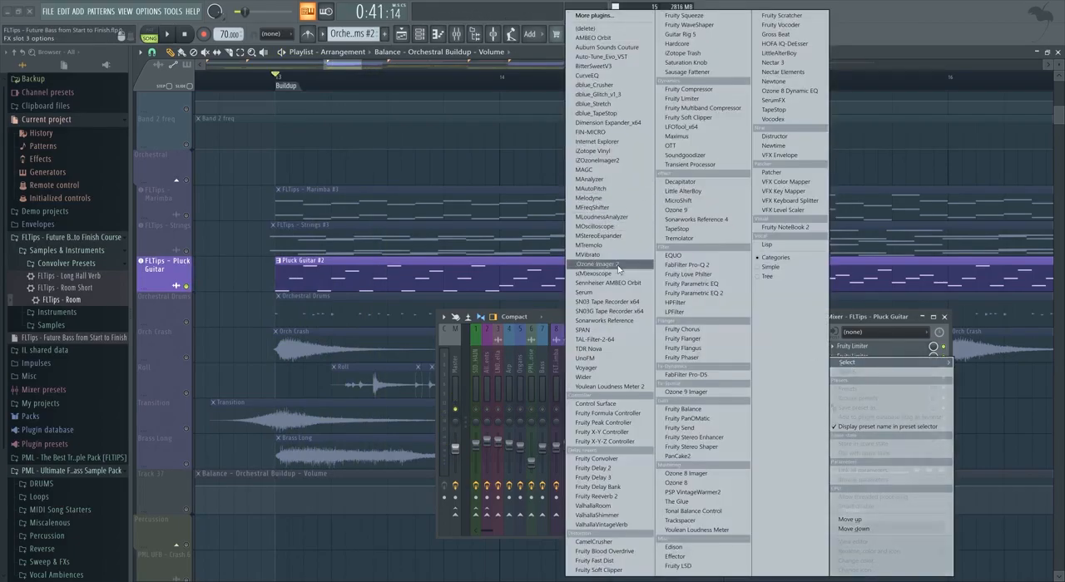
{"action": "left_click", "coordinate": [596, 264]}
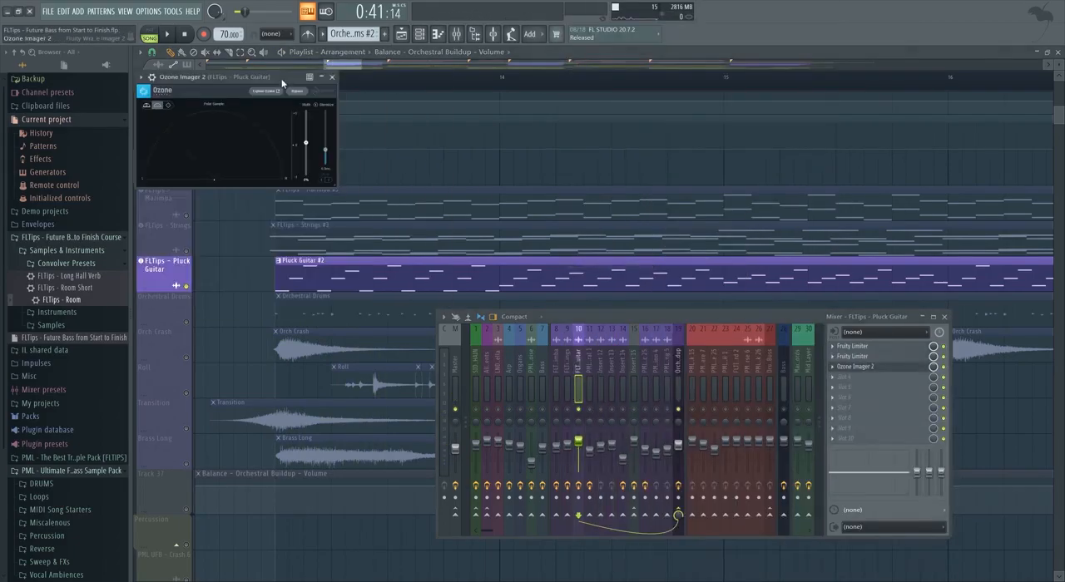
{"action": "left_click_drag", "start_coordinate": [432, 232], "coordinate": [514, 294]}
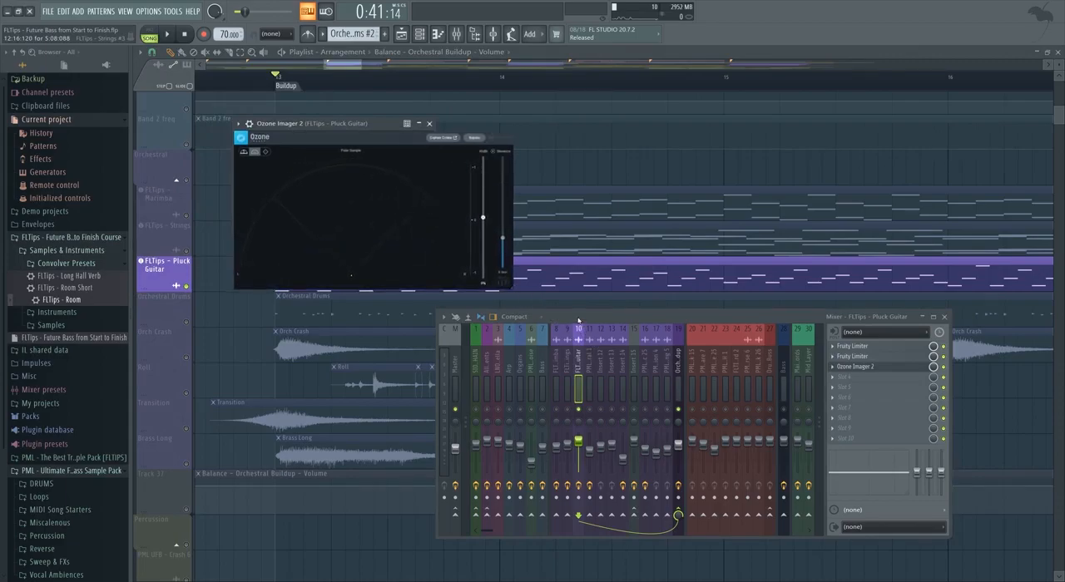
Widen the pluck guitar in Ozone Imager 2 by raising the stereoize amount to 20 ms and increasing the width during playback.
{"action": "left_click_drag", "start_coordinate": [578, 318], "coordinate": [620, 353]}
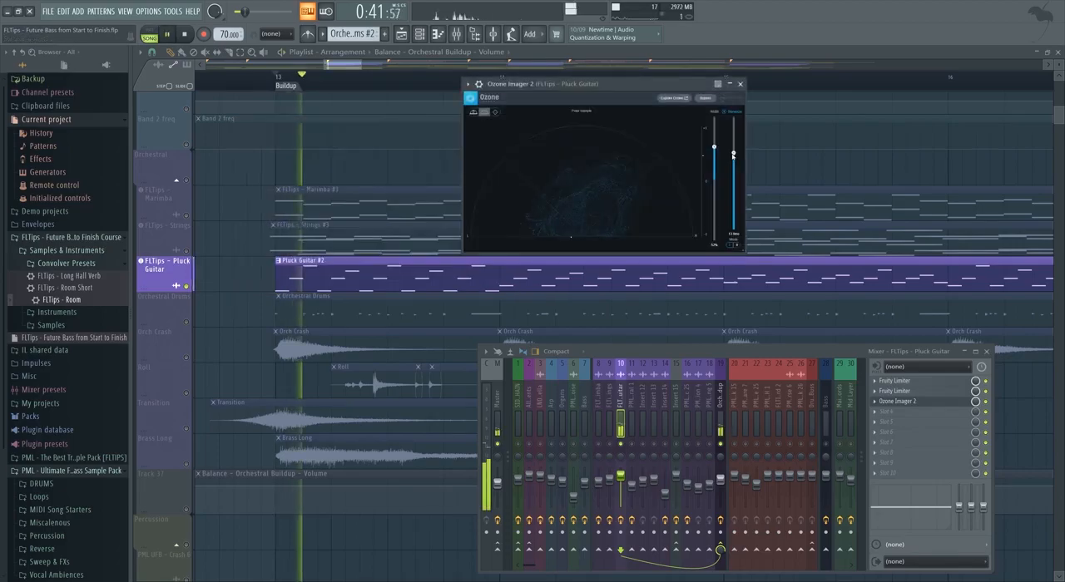
{"action": "mouse_move", "coordinate": [734, 157]}
{"action": "left_mouse_down"}
{"action": "mouse_move", "coordinate": [735, 139]}
{"action": "mouse_move", "coordinate": [733, 154]}
{"action": "left_mouse_up"}
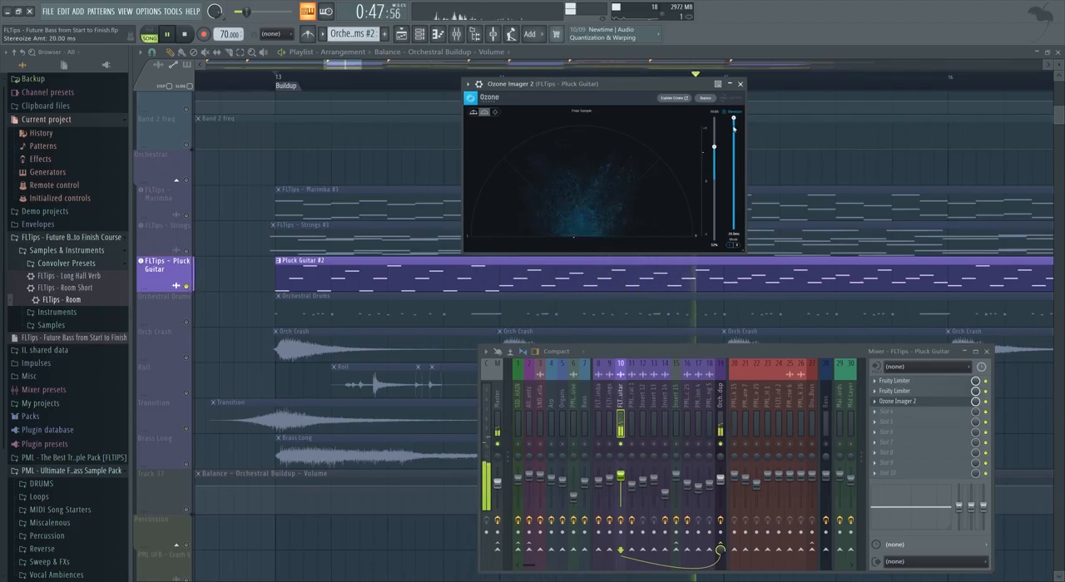
{"action": "mouse_move", "coordinate": [734, 131]}
{"action": "left_mouse_down"}
{"action": "mouse_move", "coordinate": [735, 116]}
{"action": "mouse_move", "coordinate": [714, 125]}
{"action": "left_mouse_up"}
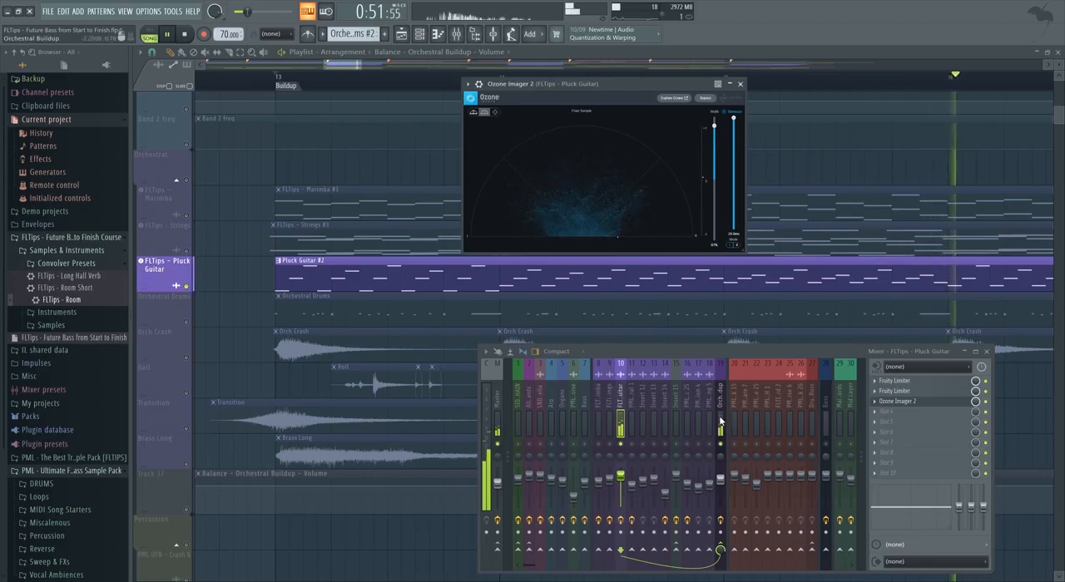
Unsolo the pluck guitar and play the first buildup to hear the widened part in the full arrangement.
{"action": "right_click", "coordinate": [720, 444]}
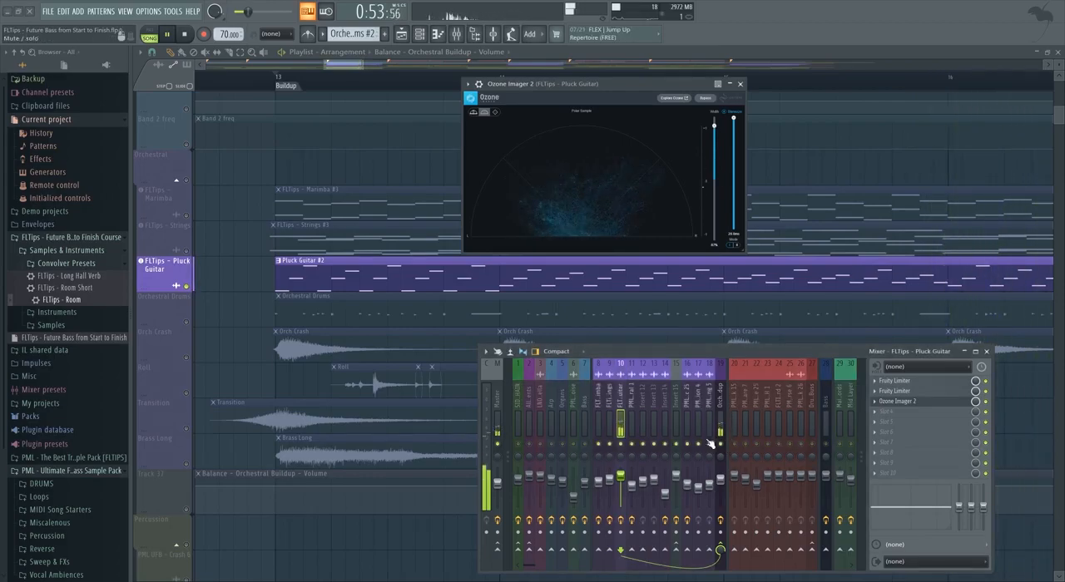
{"action": "right_click", "coordinate": [197, 285]}
{"action": "left_click", "coordinate": [244, 86]}
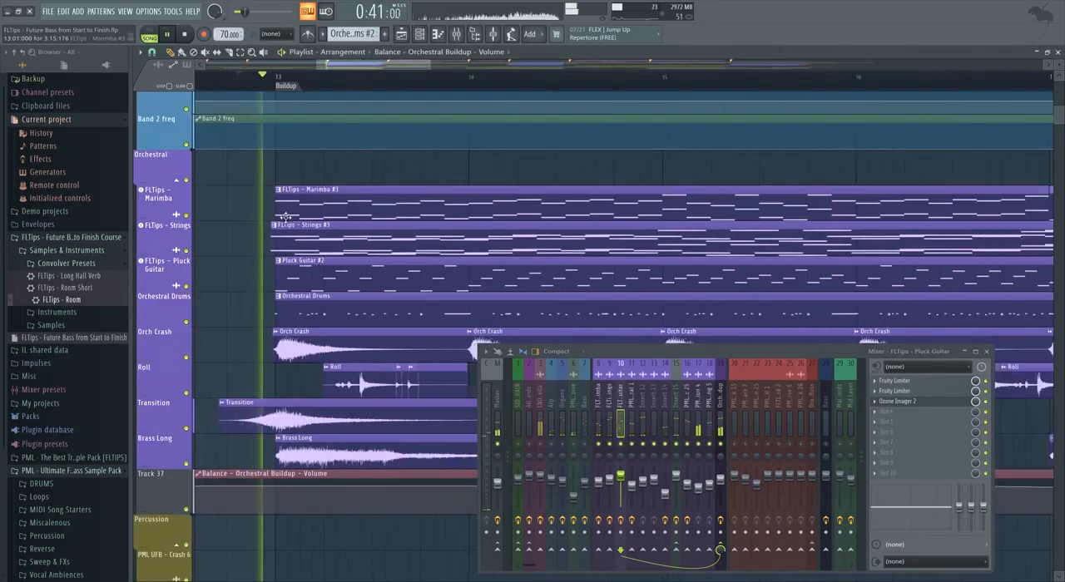
{"action": "scroll", "coordinate": [244, 86], "scroll_direction": "down", "scroll_amount": 3}
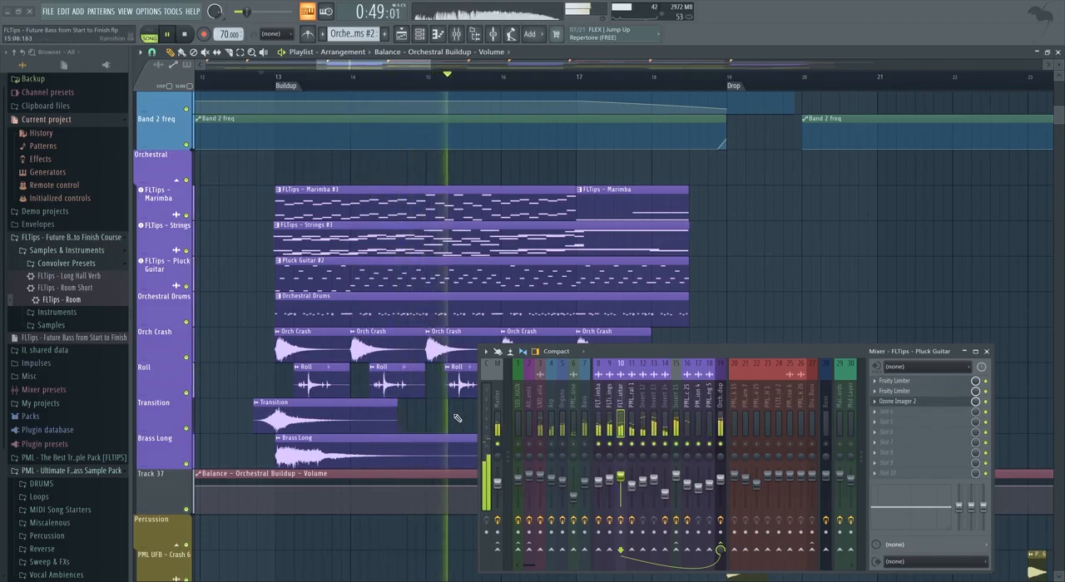
{"action": "key", "text": "space"}
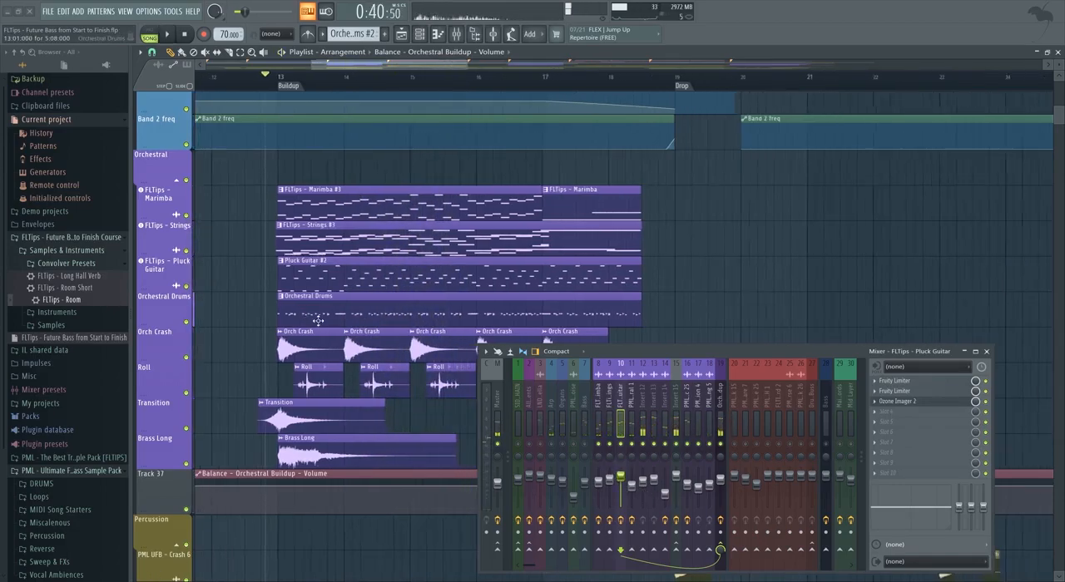
Solo the Orchestral group and add Patcher with the Mid Side EQ preset to the pluck guitar insert, opening a Fruity Parametric EQ 2 inside it.
{"action": "scroll", "coordinate": [297, 286], "scroll_direction": "up", "scroll_amount": 2}
{"action": "right_click", "coordinate": [187, 286], "text": "alt"}
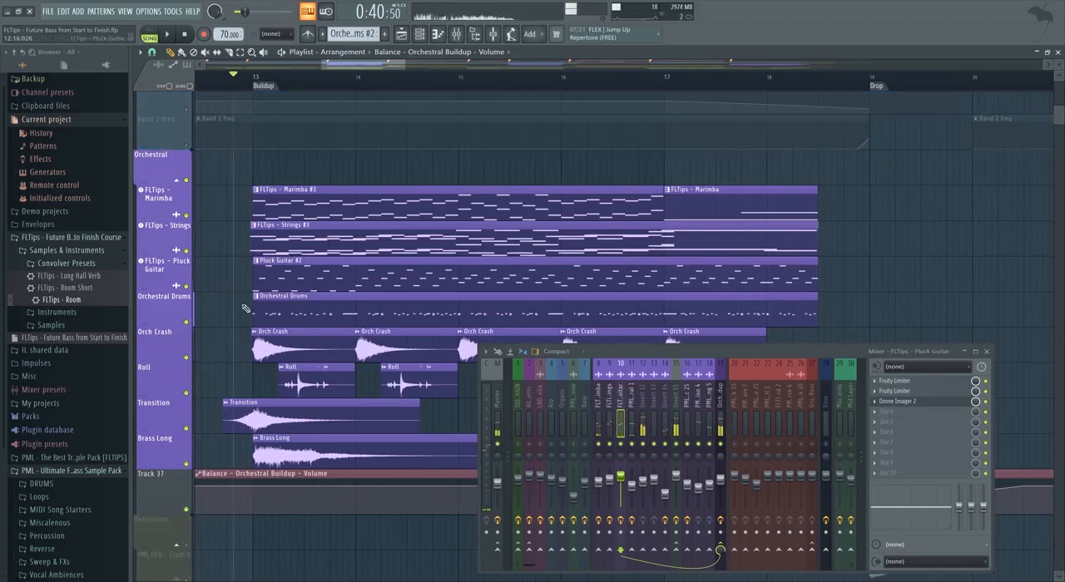
{"action": "left_click", "coordinate": [895, 423]}
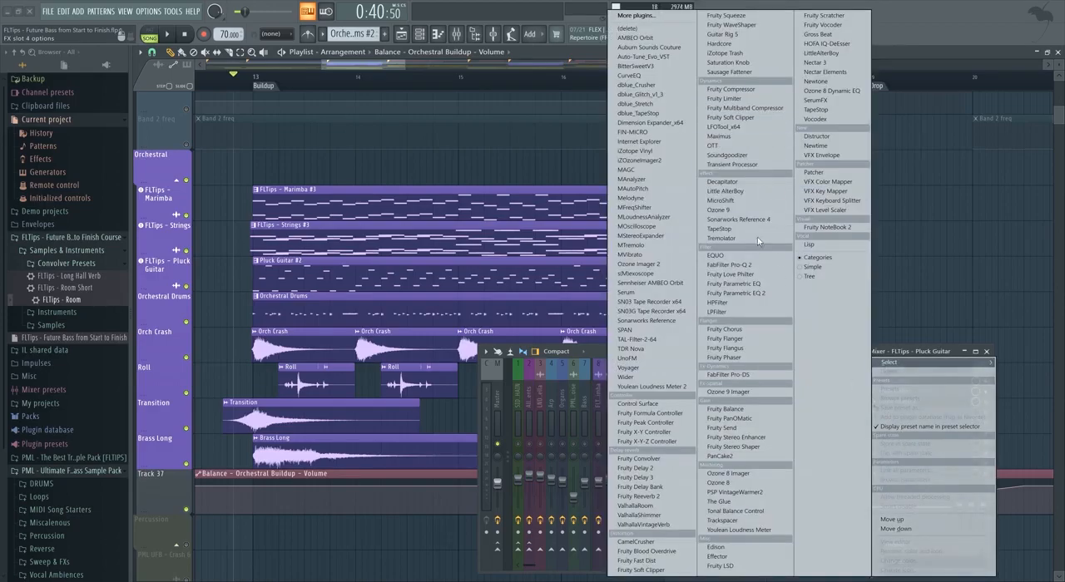
{"action": "left_click", "coordinate": [830, 173]}
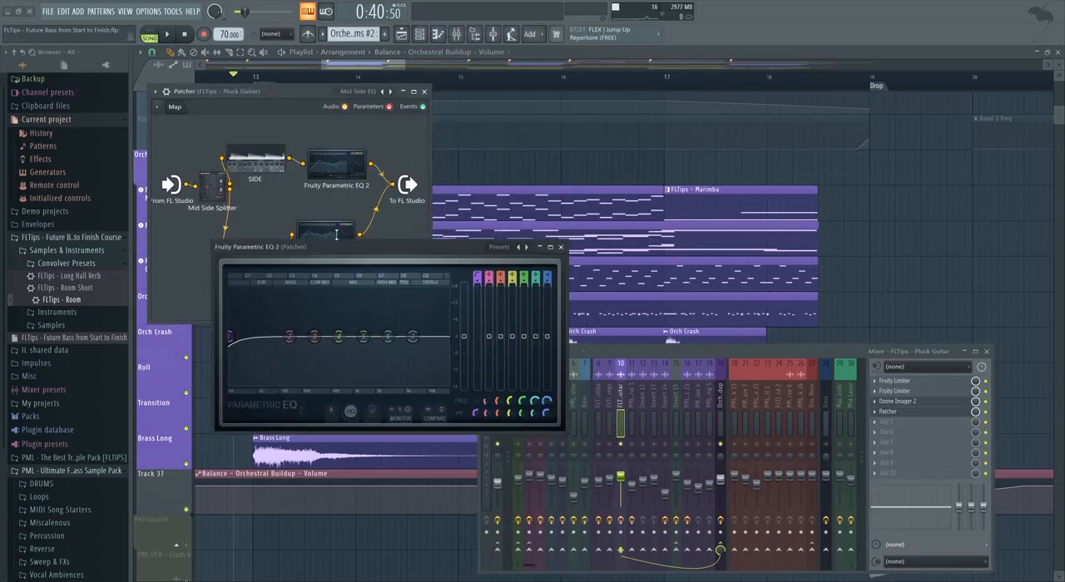
{"action": "left_click_drag", "start_coordinate": [514, 201], "coordinate": [664, 164]}
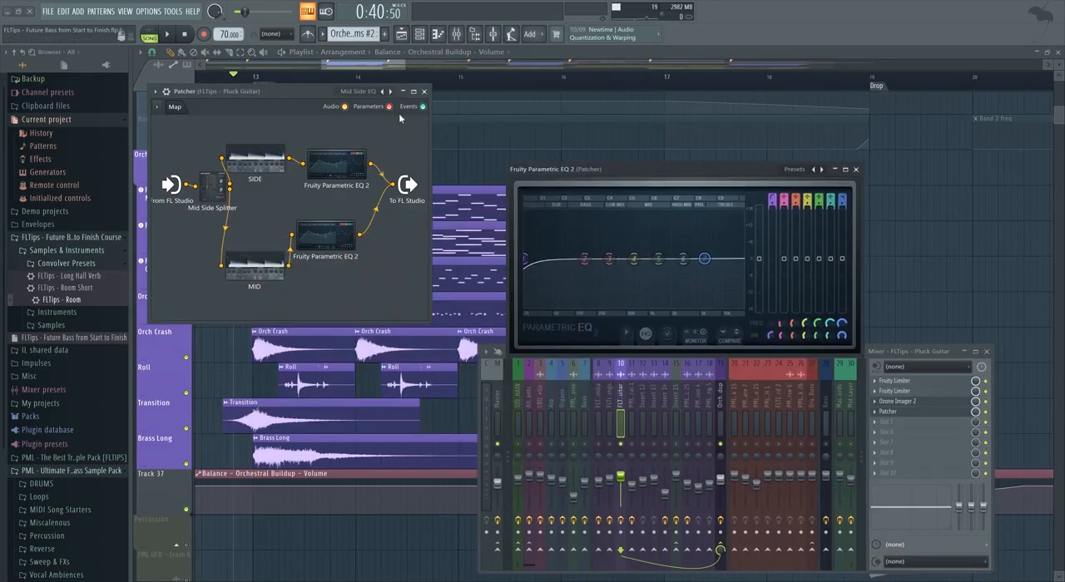
{"action": "left_click", "coordinate": [404, 91]}
Raise the high-pass cutoff of band 1 in Patcher's open parametric EQ to thin the pluck guitar's lows, adjusting it during playback.
{"action": "left_click_drag", "start_coordinate": [525, 258], "coordinate": [609, 259]}
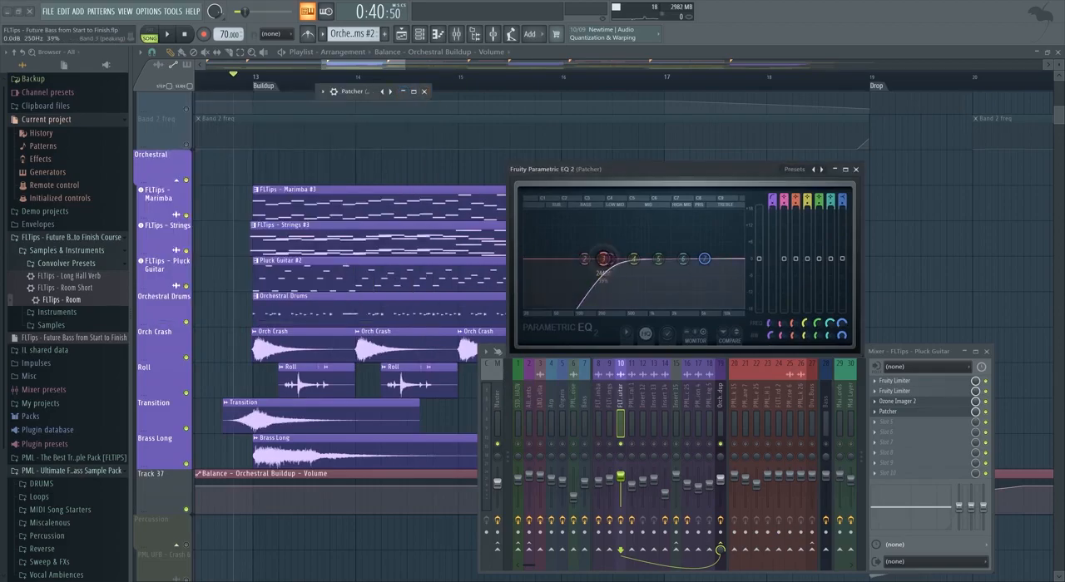
{"action": "key", "text": "space"}
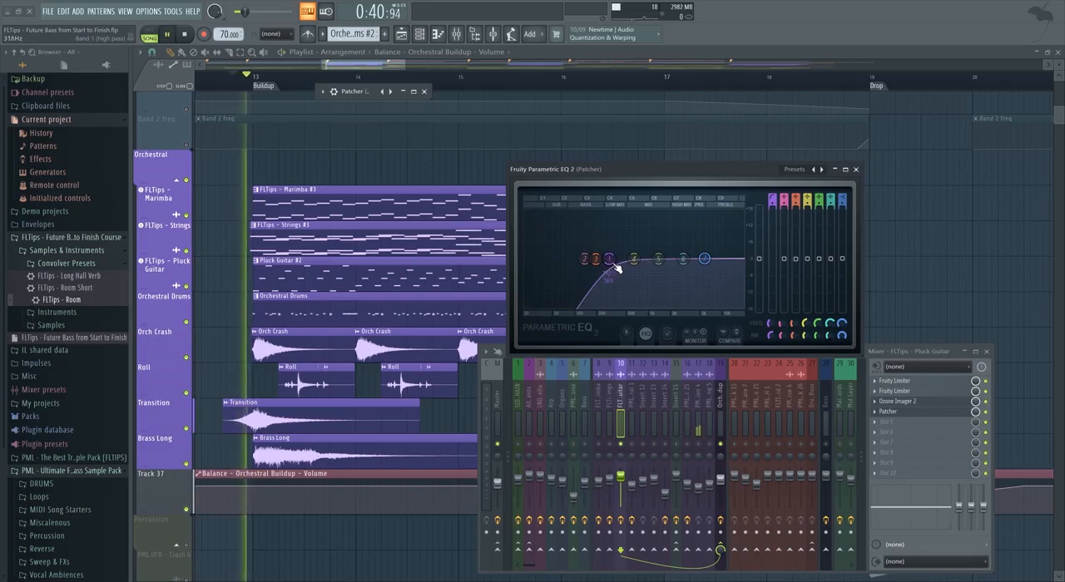
{"action": "mouse_move", "coordinate": [610, 259]}
{"action": "left_mouse_down"}
{"action": "mouse_move", "coordinate": [525, 259]}
{"action": "mouse_move", "coordinate": [624, 258]}
{"action": "mouse_move", "coordinate": [525, 259]}
{"action": "mouse_move", "coordinate": [595, 259]}
{"action": "left_mouse_up"}
{"action": "key", "text": "space"}
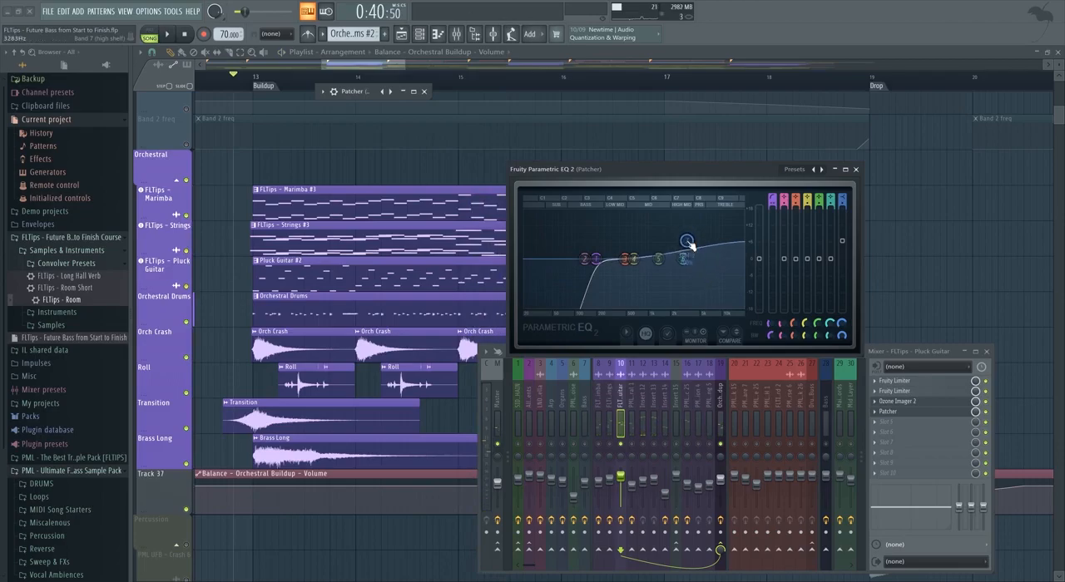
Try a high-shelf boost on band 7 of the pluck guitar's EQ against the full buildup and return its gain to flat.
{"action": "mouse_move", "coordinate": [687, 242]}
{"action": "left_mouse_down"}
{"action": "mouse_move", "coordinate": [682, 232]}
{"action": "mouse_move", "coordinate": [671, 248]}
{"action": "left_mouse_up"}
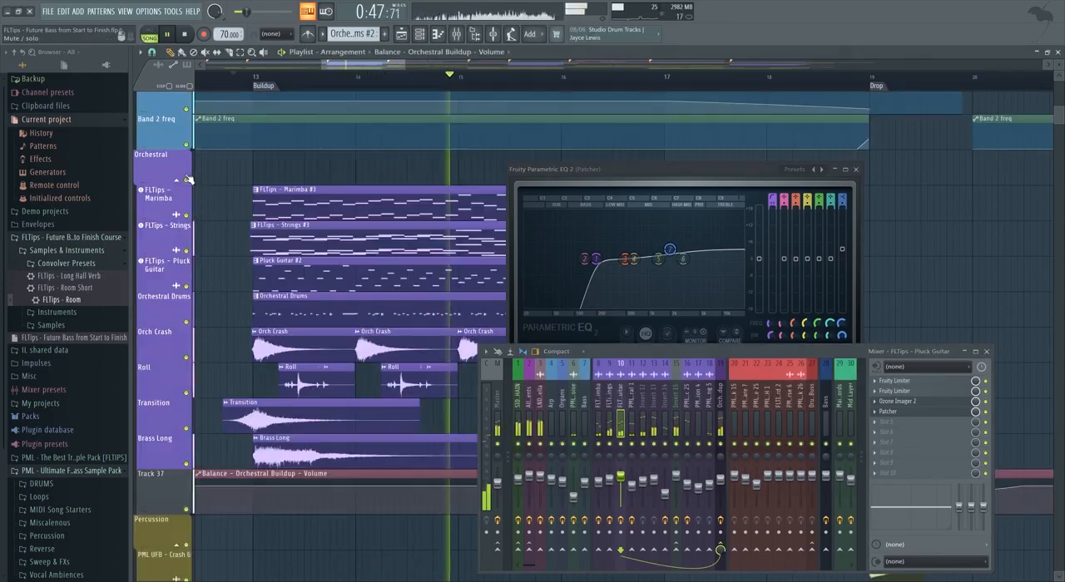
{"action": "left_click", "coordinate": [225, 76]}
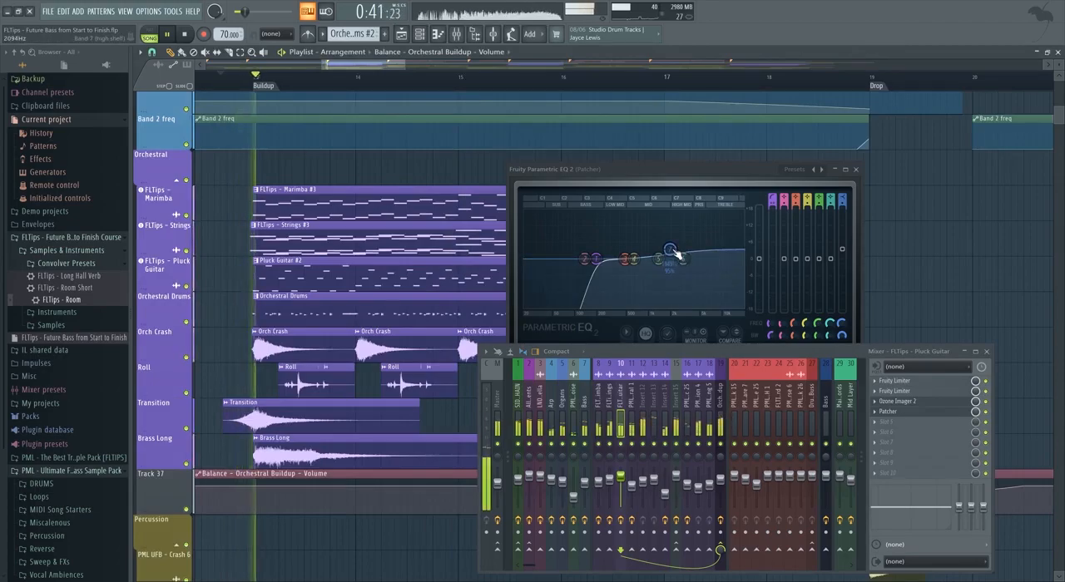
{"action": "left_click_drag", "start_coordinate": [672, 251], "coordinate": [680, 259]}
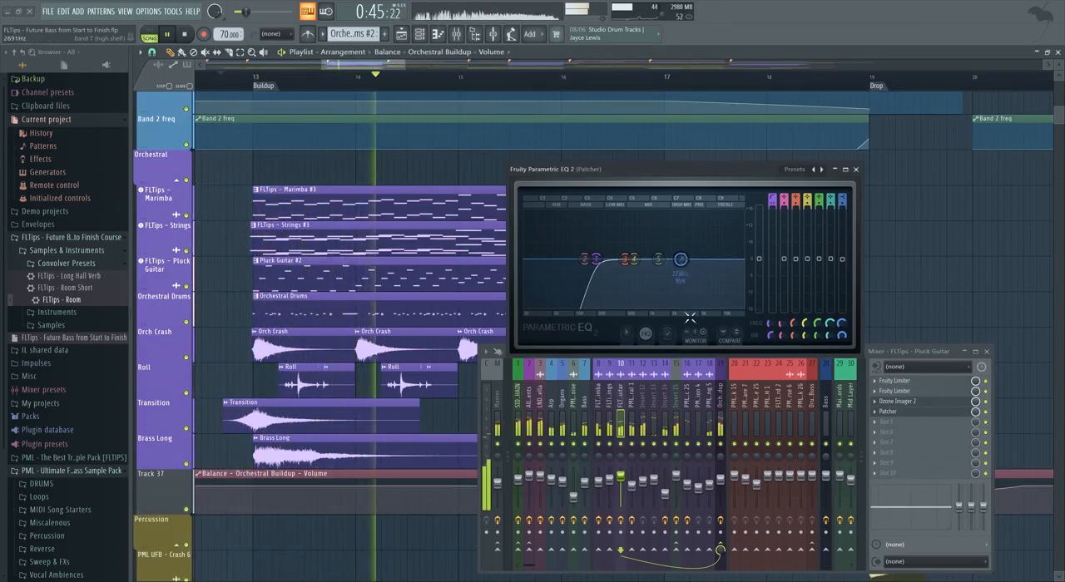
Move band 2 to the low end with a slight cut, fine-tune the high-pass, and compare with the pluck guitar insert muted and unmuted.
{"action": "mouse_move", "coordinate": [585, 259]}
{"action": "left_mouse_down"}
{"action": "mouse_move", "coordinate": [524, 266]}
{"action": "mouse_move", "coordinate": [577, 258]}
{"action": "left_mouse_up"}
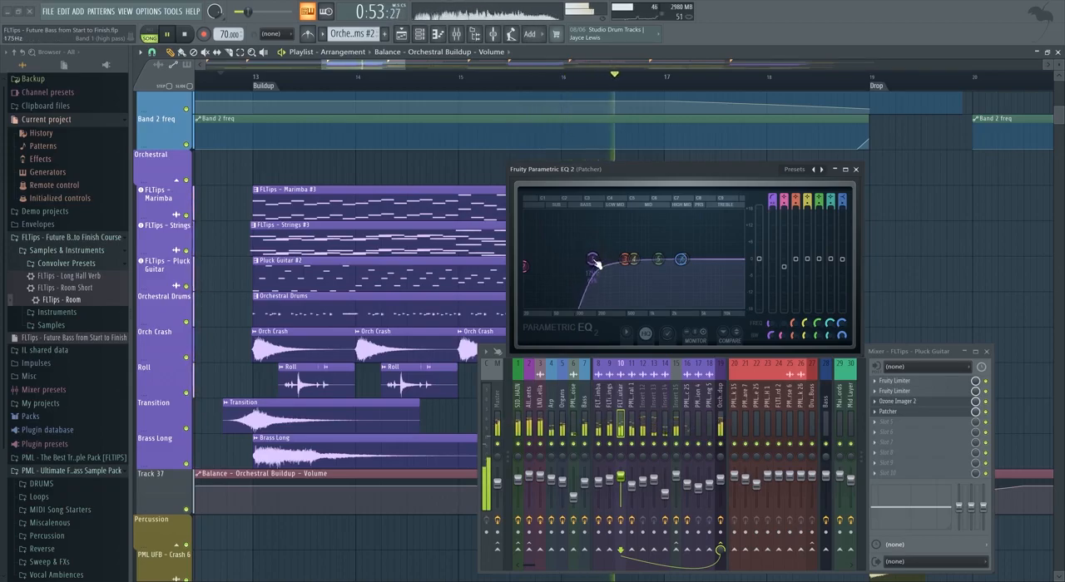
{"action": "left_click", "coordinate": [623, 444]}
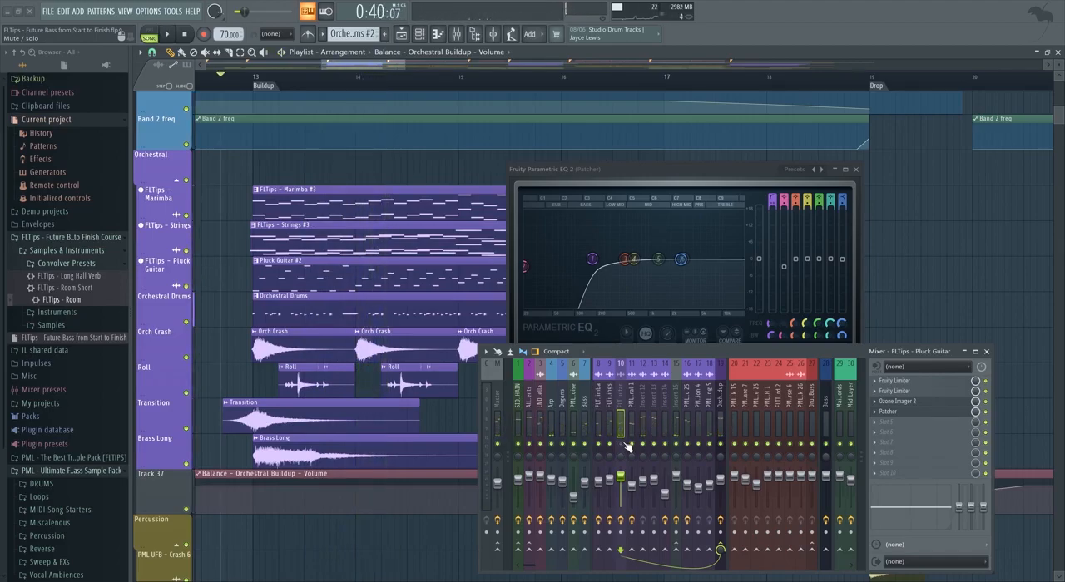
{"action": "key", "text": "space"}
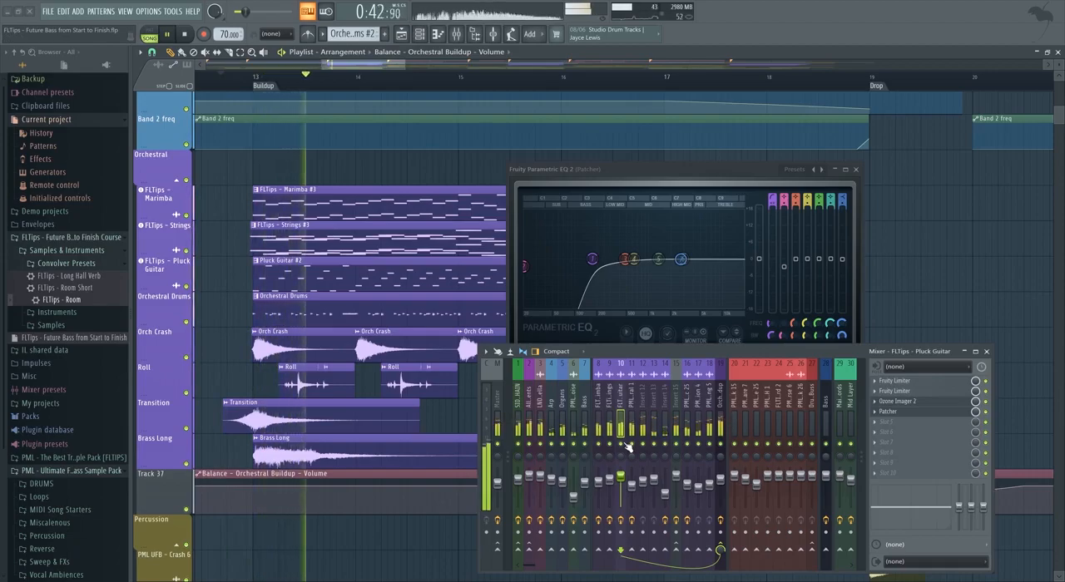
{"action": "left_click_drag", "start_coordinate": [593, 261], "coordinate": [596, 261]}
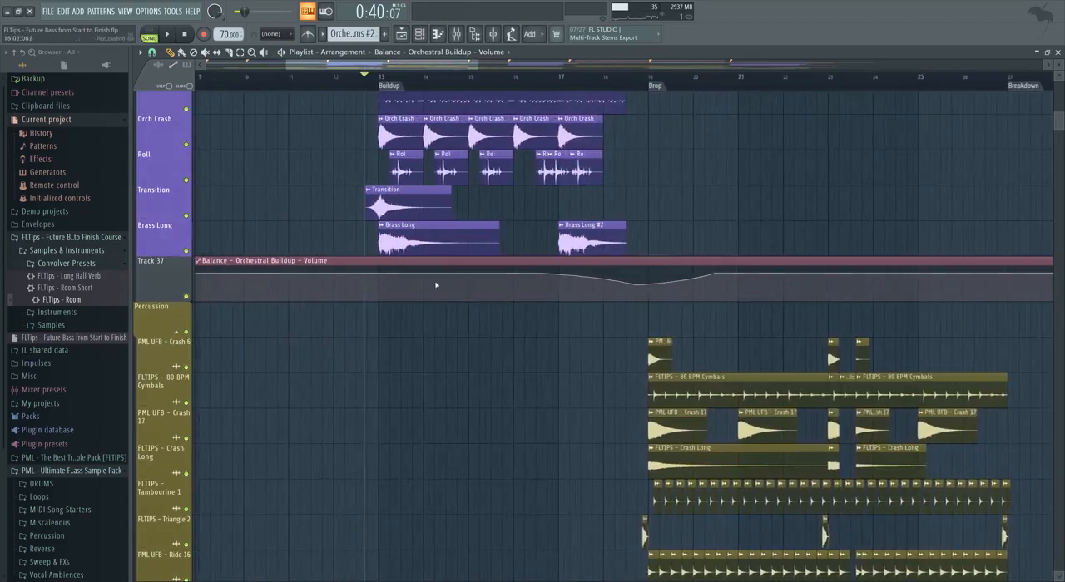
Solo and play the Transition and Brass Long tracks at the start of the buildup.
{"action": "left_click", "coordinate": [173, 214]}
{"action": "right_click", "coordinate": [187, 216]}
{"action": "scroll", "coordinate": [226, 266], "scroll_direction": "up", "scroll_amount": 6}
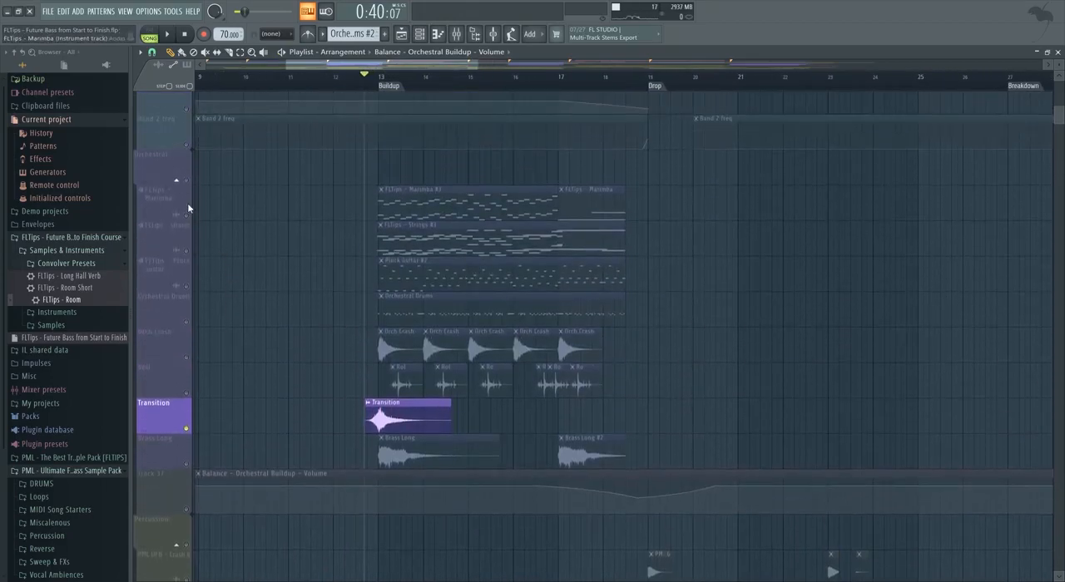
{"action": "right_click", "coordinate": [187, 180]}
{"action": "key", "text": "space"}
{"action": "right_click", "coordinate": [186, 465]}
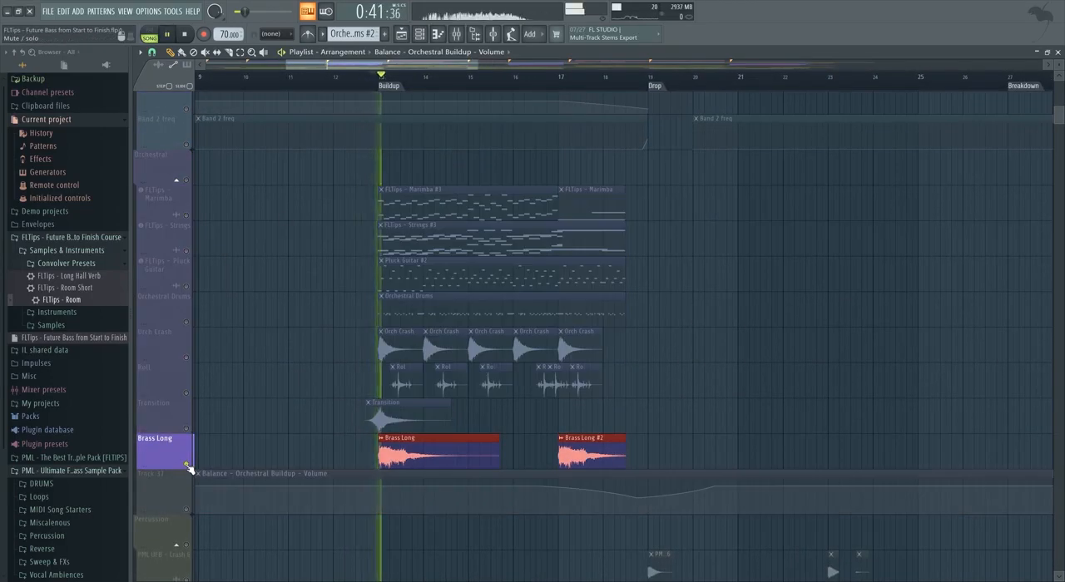
{"action": "key", "text": "space"}
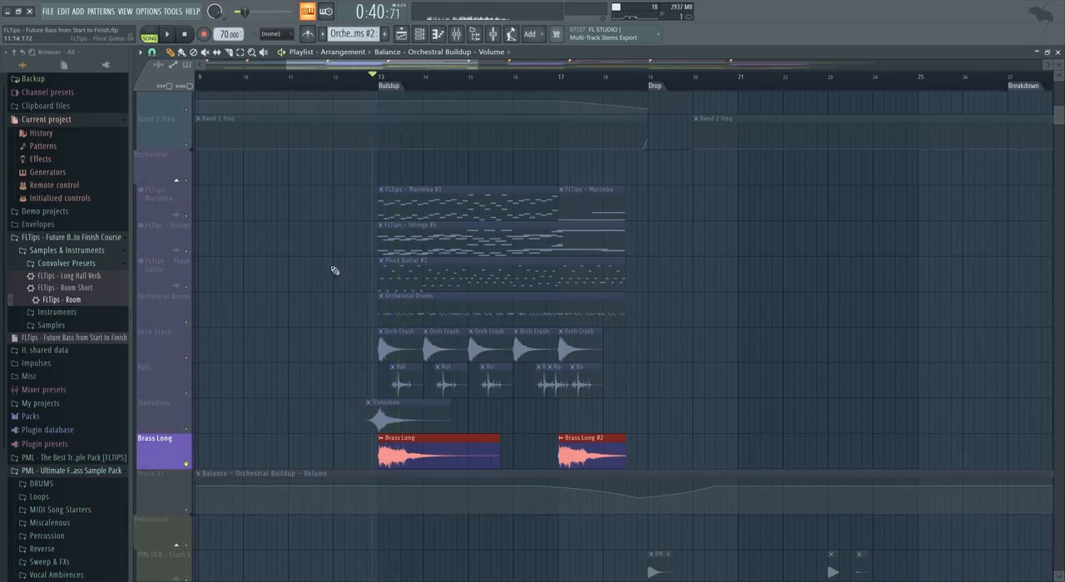
Solo the Orch Crash track and set band 1 of Fruity Parametric EQ 2 on Insert 14 to a high pass, raising its cutoff into the low mids.
{"action": "right_click", "coordinate": [188, 357]}
{"action": "key", "text": "space"}
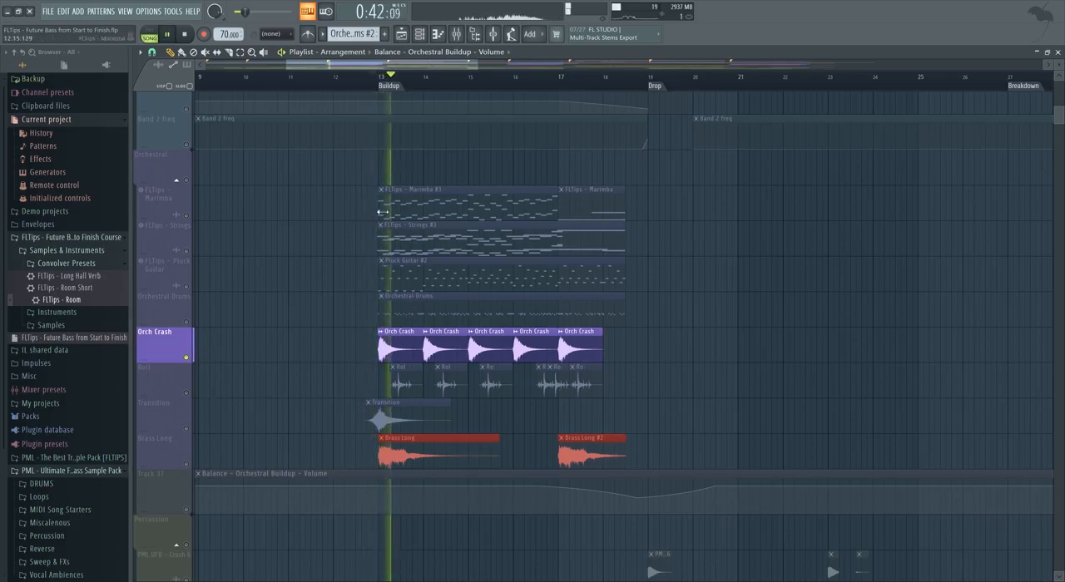
{"action": "left_click", "coordinate": [455, 36]}
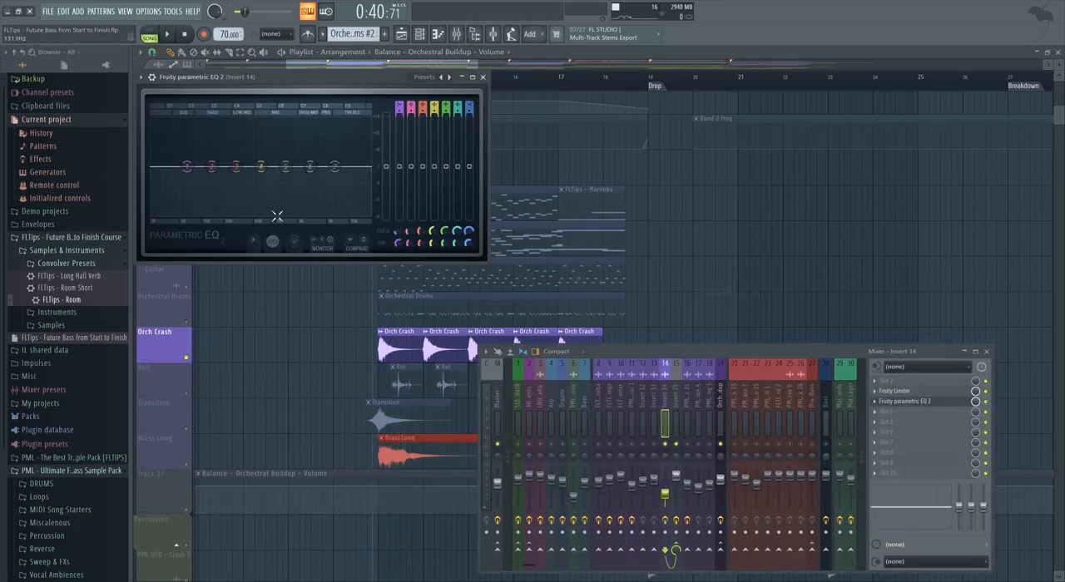
{"action": "mouse_move", "coordinate": [400, 105]}
{"action": "left_mouse_down"}
{"action": "mouse_move", "coordinate": [400, 137]}
{"action": "mouse_move", "coordinate": [400, 124]}
{"action": "left_mouse_up"}
{"action": "key", "text": "space"}
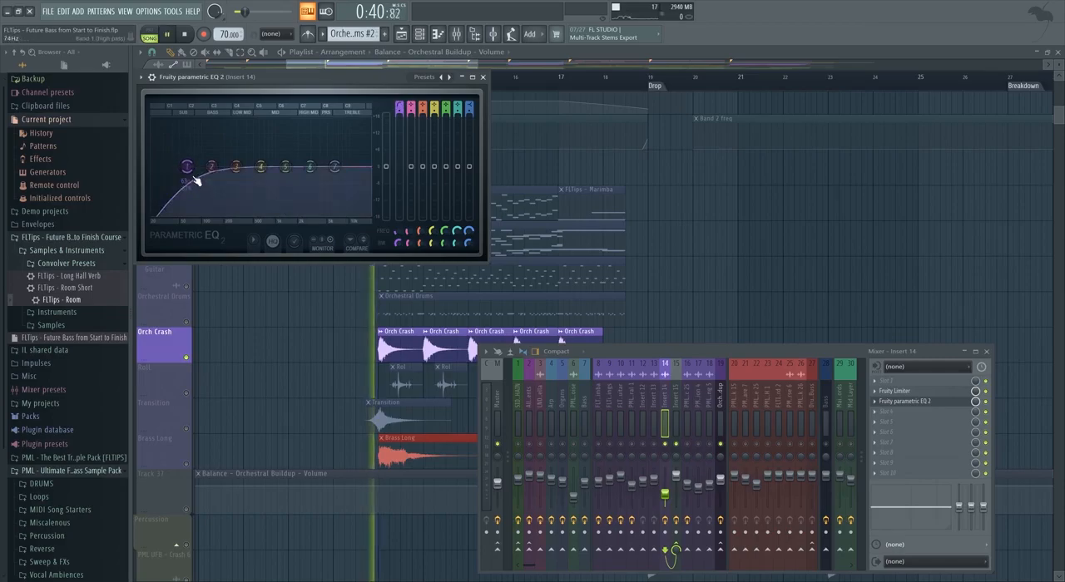
{"action": "left_click_drag", "start_coordinate": [190, 171], "coordinate": [247, 166]}
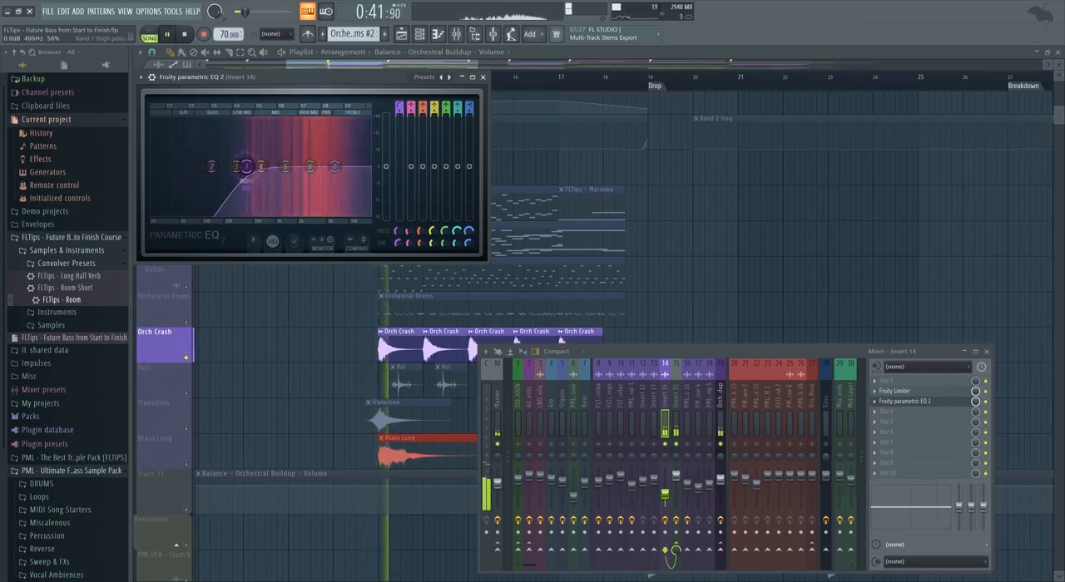
{"action": "key", "text": "space"}
{"action": "left_click", "coordinate": [483, 77]}
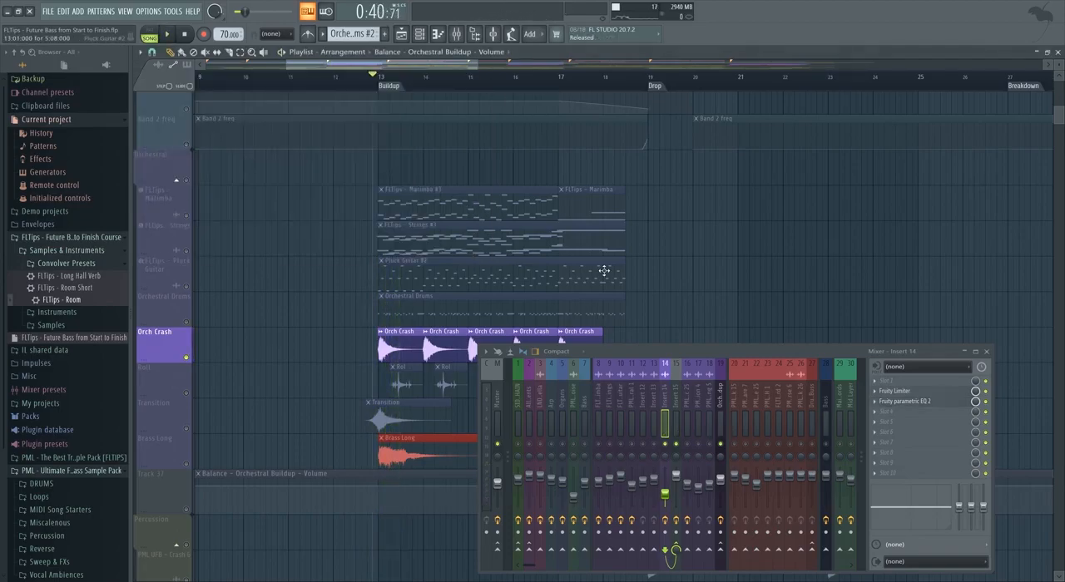
Solo the Transition track and play it from the start of the buildup.
{"action": "scroll", "coordinate": [371, 382], "scroll_direction": "up", "scroll_amount": 1}
{"action": "right_click", "coordinate": [187, 429]}
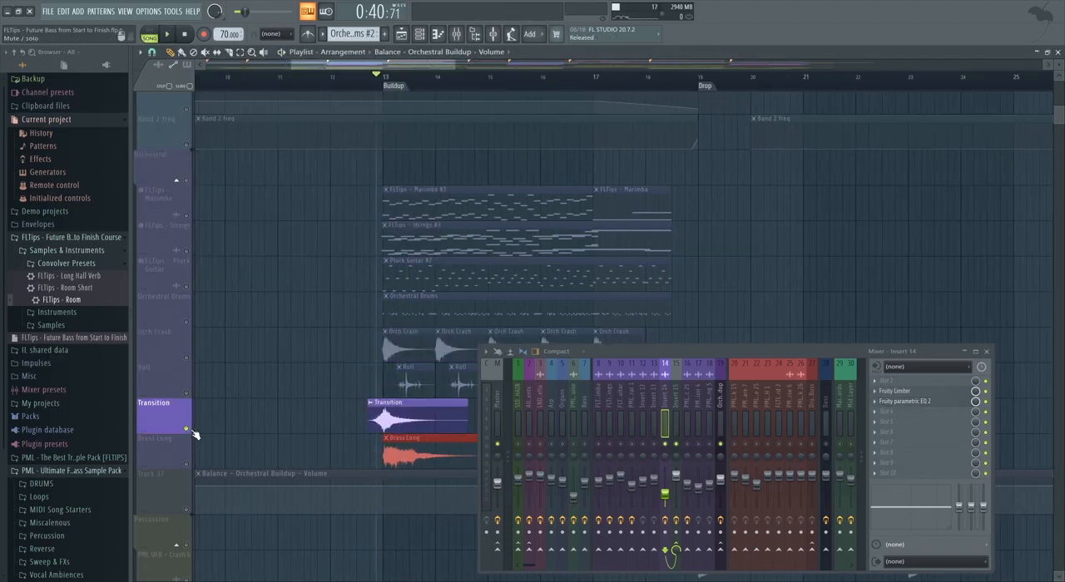
{"action": "key", "text": "space"}
{"action": "scroll", "coordinate": [428, 416], "scroll_direction": "up", "scroll_amount": 4}
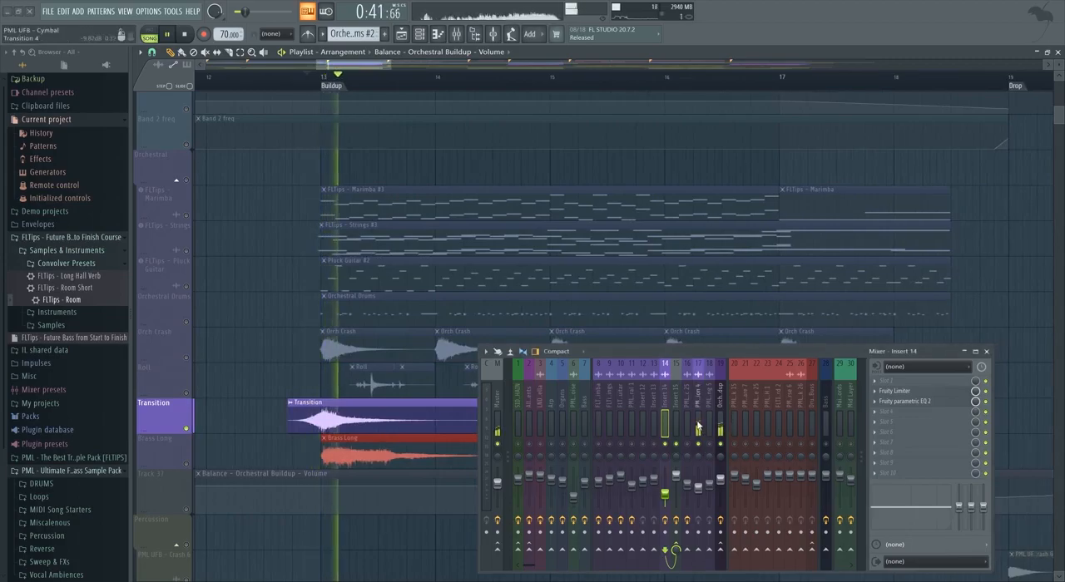
{"action": "key", "text": "space"}
Solo the Brass Long track and play it on its own at the start of the buildup.
{"action": "left_click", "coordinate": [187, 464]}
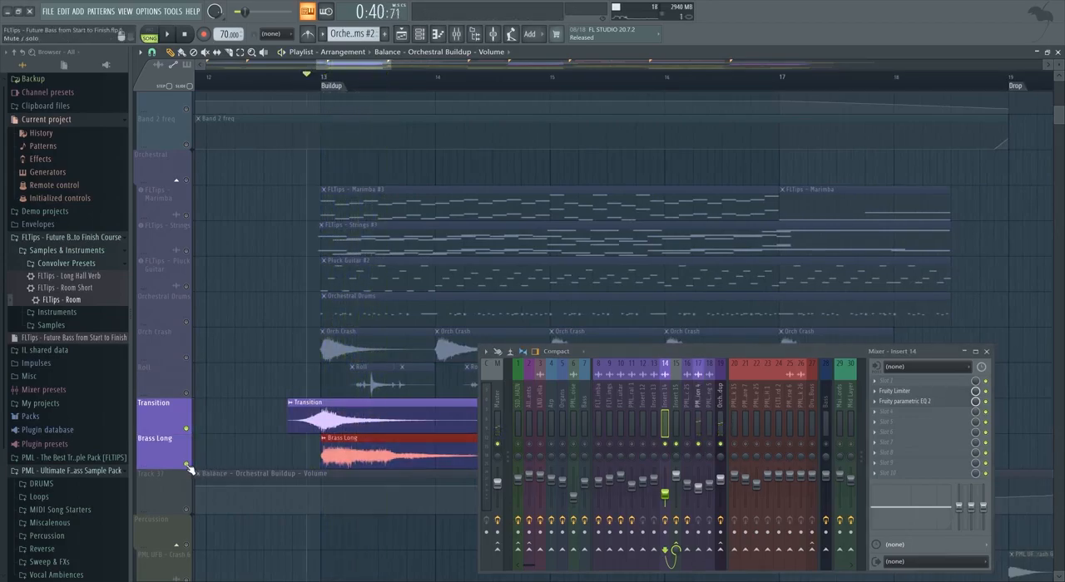
{"action": "right_click", "coordinate": [187, 463]}
{"action": "key", "text": "space"}
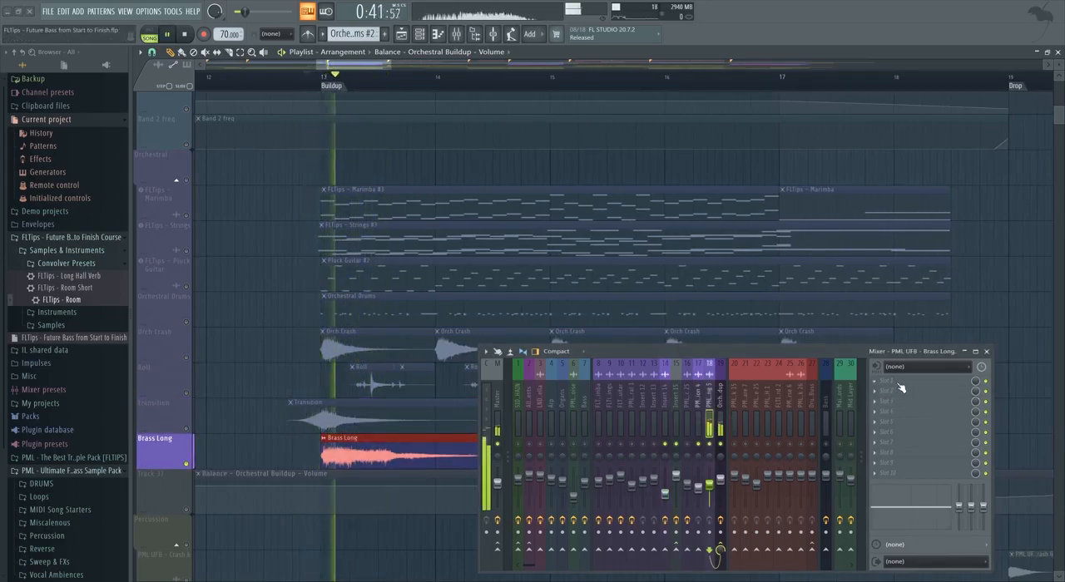
{"action": "key", "text": "space"}
Add Fruity Parametric EQ 2 to the Brass Long insert and set band 1 to a high pass with its cutoff in the bass range.
{"action": "left_click", "coordinate": [903, 385]}
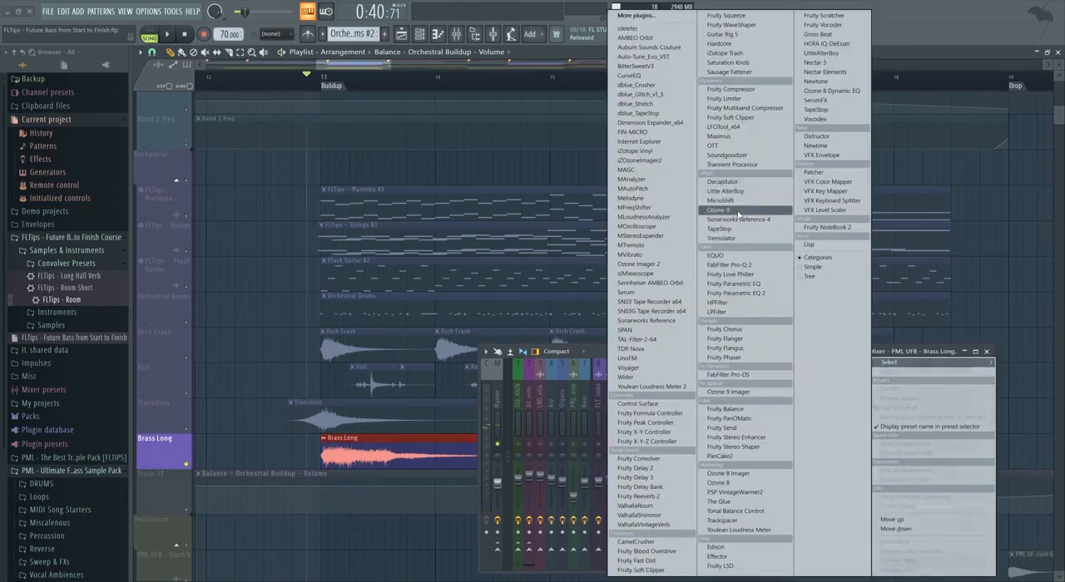
{"action": "left_click", "coordinate": [741, 294]}
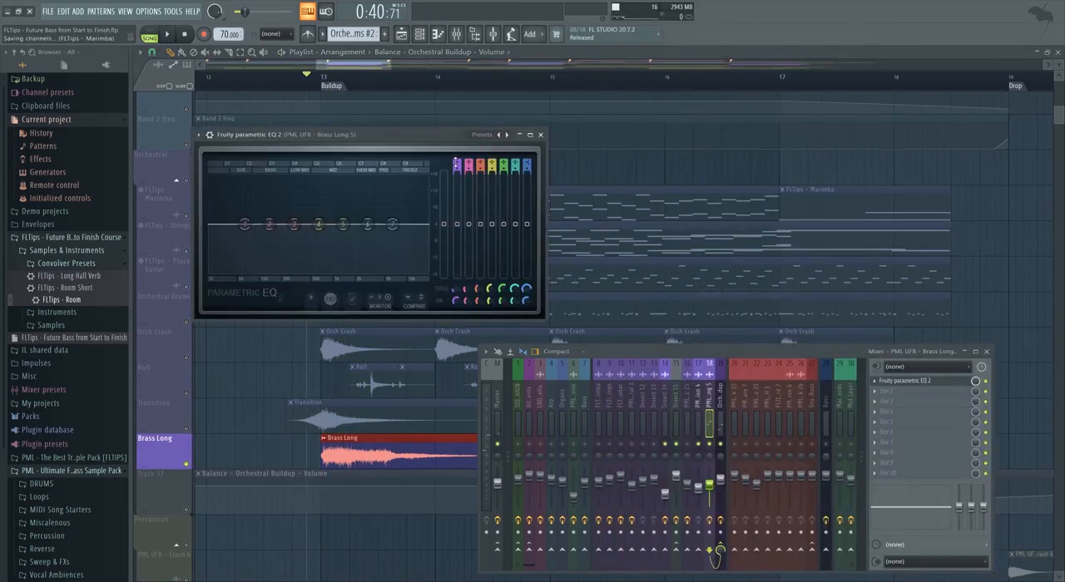
{"action": "left_click_drag", "start_coordinate": [457, 168], "coordinate": [457, 183]}
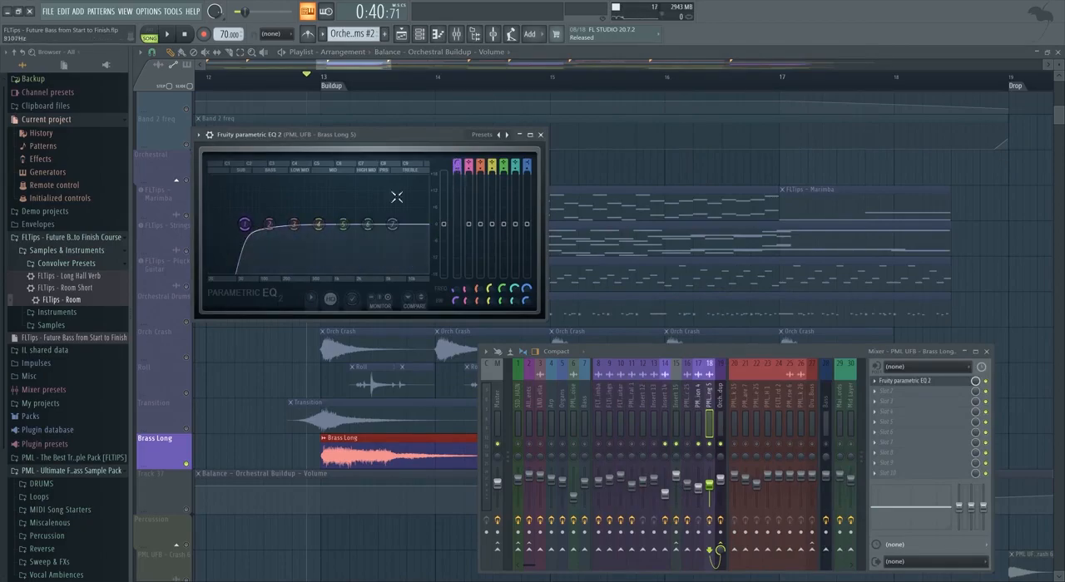
{"action": "left_click", "coordinate": [540, 134]}
Unmute the Bass and Organs tracks alongside Brass Long and play the three together from the start of the buildup.
{"action": "scroll", "coordinate": [333, 216], "scroll_direction": "up", "scroll_amount": 4}
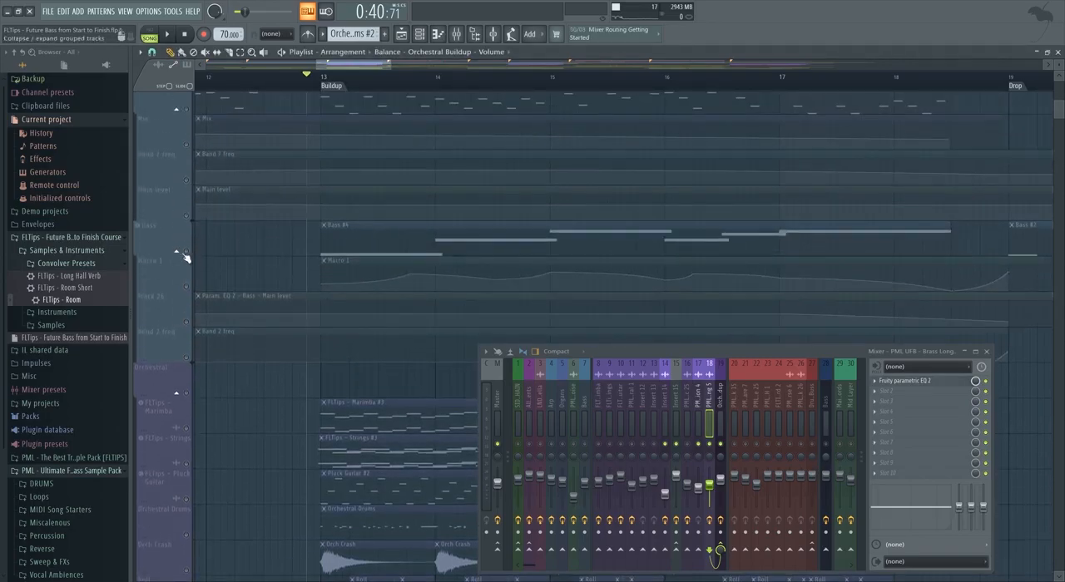
{"action": "scroll", "coordinate": [225, 247], "scroll_direction": "down", "scroll_amount": 8}
{"action": "scroll", "coordinate": [302, 314], "scroll_direction": "up", "scroll_amount": 5}
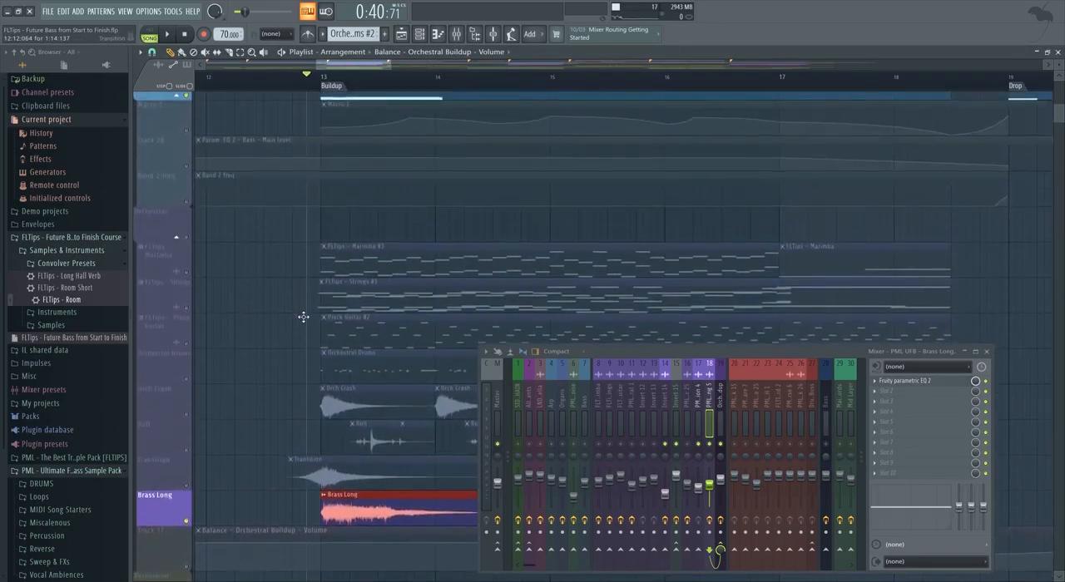
{"action": "scroll", "coordinate": [304, 317], "scroll_direction": "up", "scroll_amount": 5}
{"action": "scroll", "coordinate": [310, 318], "scroll_direction": "up", "scroll_amount": 4}
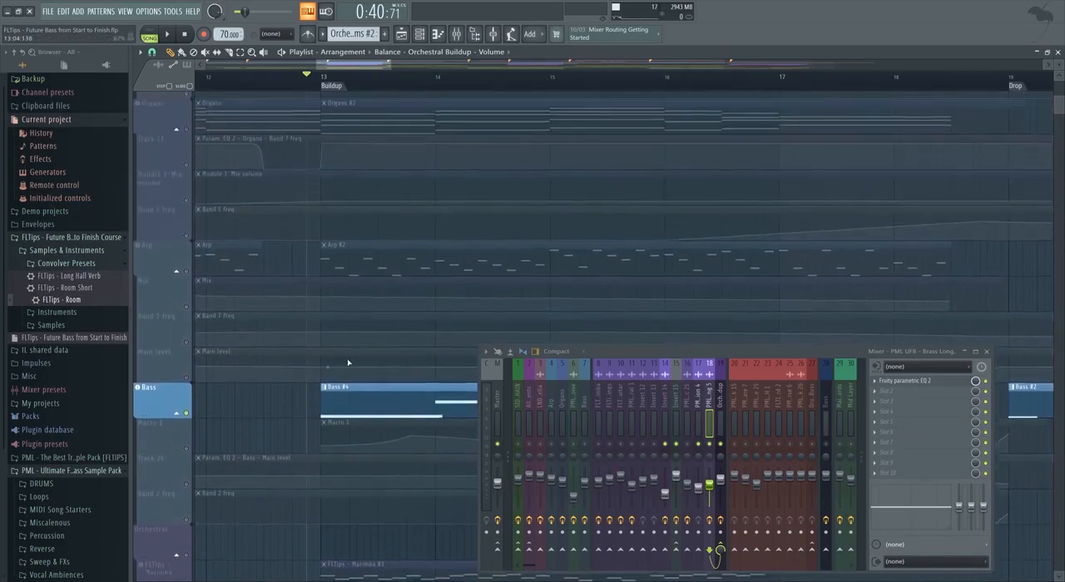
{"action": "scroll", "coordinate": [331, 370], "scroll_direction": "up", "scroll_amount": 4}
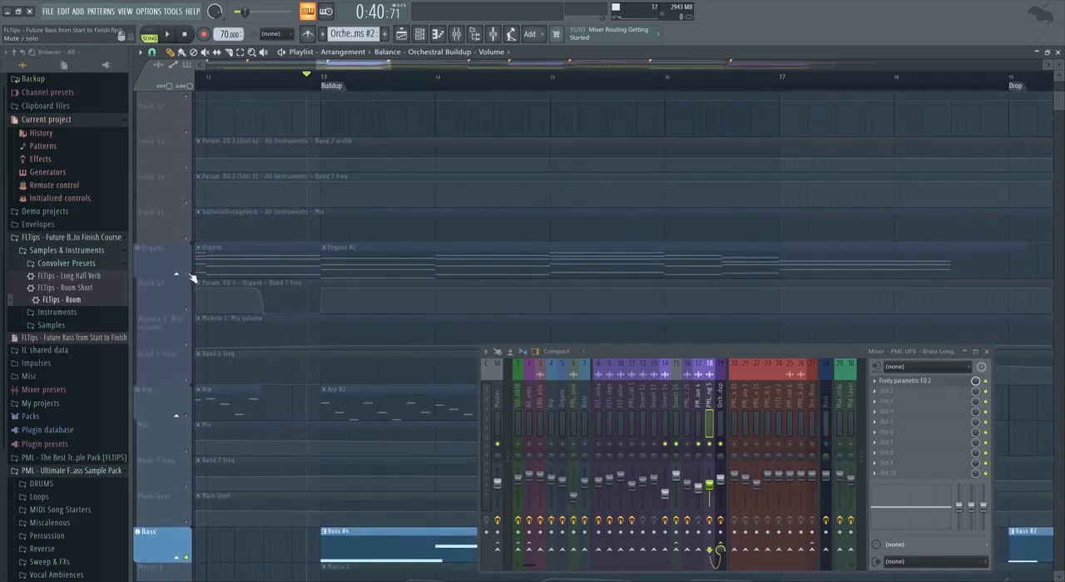
{"action": "left_click", "coordinate": [193, 277]}
{"action": "scroll", "coordinate": [344, 319], "scroll_direction": "down", "scroll_amount": 2}
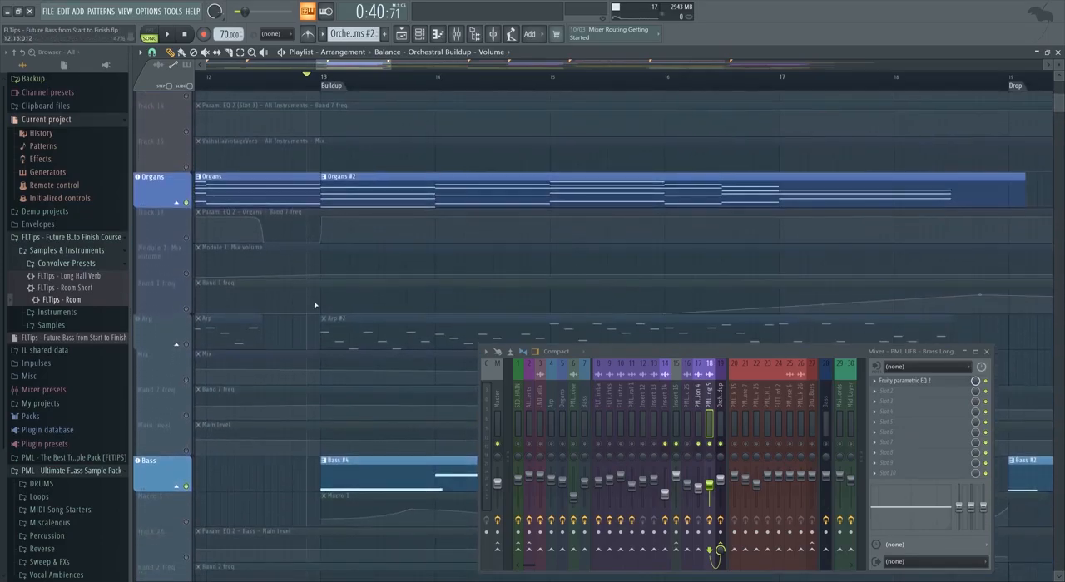
{"action": "scroll", "coordinate": [314, 306], "scroll_direction": "down", "scroll_amount": 4}
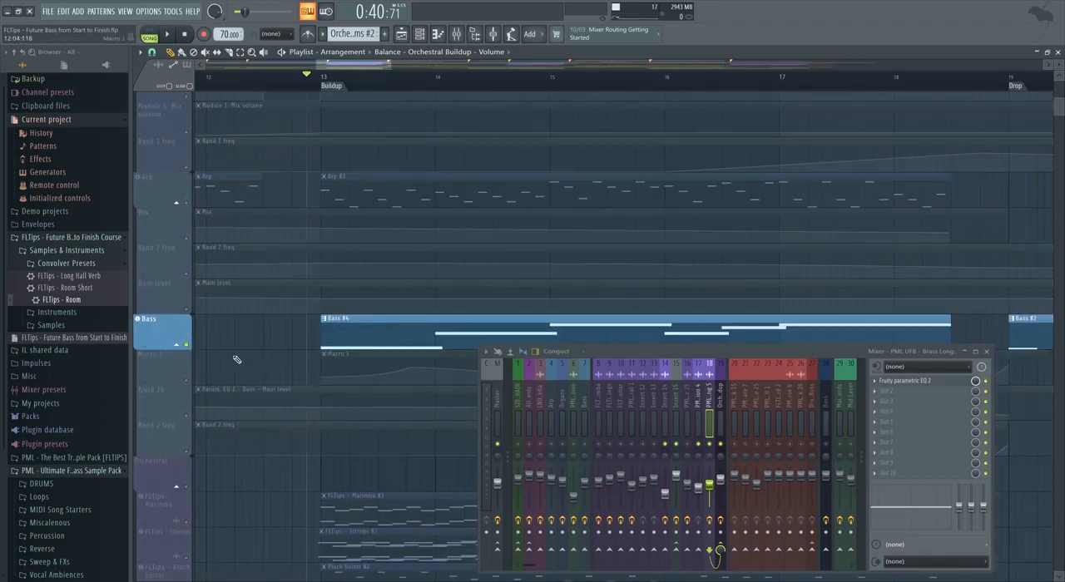
{"action": "scroll", "coordinate": [311, 385], "scroll_direction": "down", "scroll_amount": 7}
{"action": "key", "text": "space"}
Compare a lower band 1 high-pass cutoff on Brass Long during playback and raise it back into the upper bass.
{"action": "left_click", "coordinate": [905, 381]}
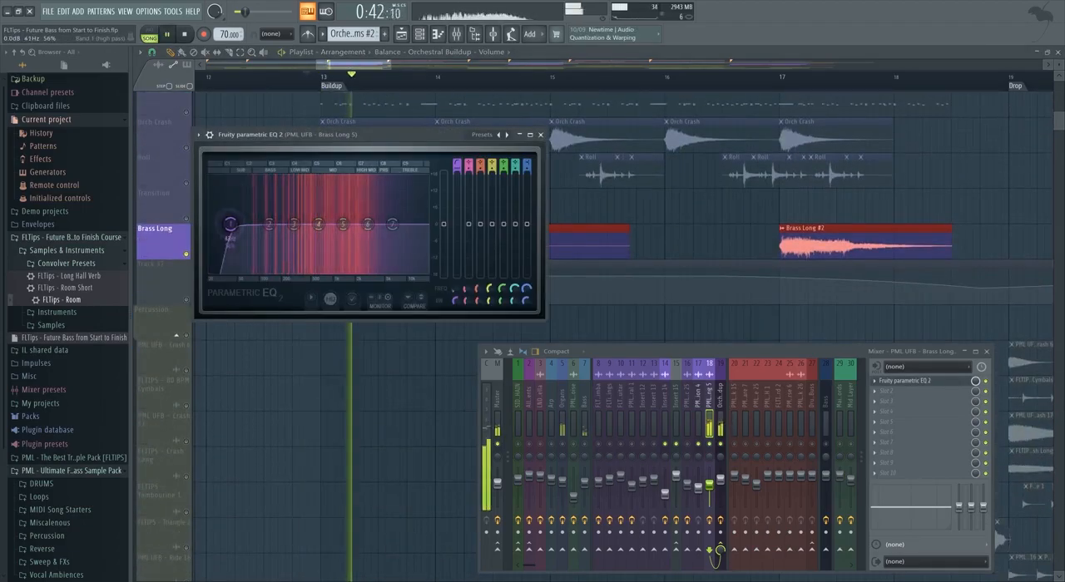
{"action": "left_click_drag", "start_coordinate": [227, 224], "coordinate": [270, 224]}
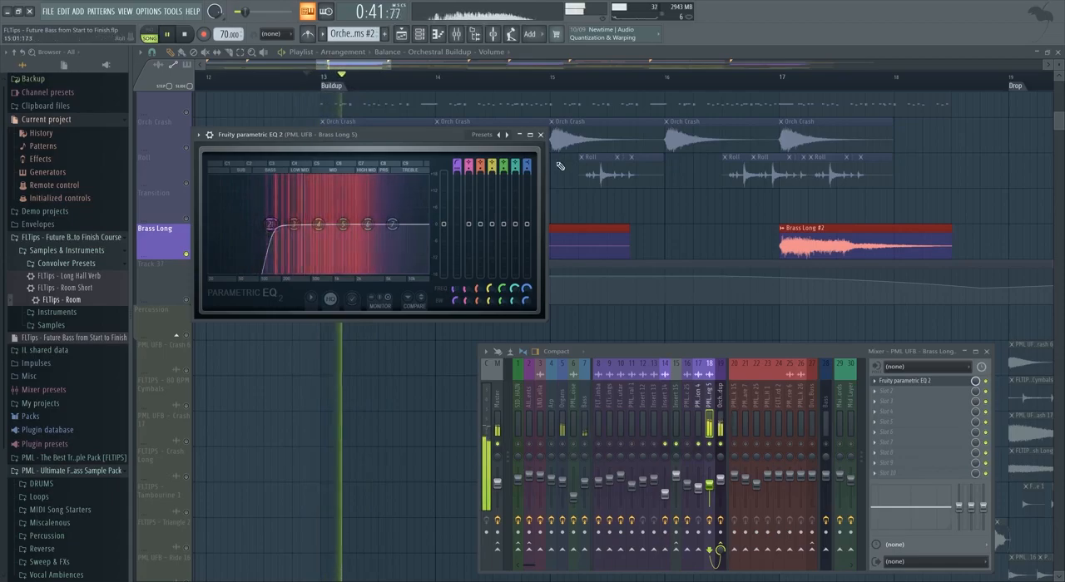
{"action": "key", "text": "space"}
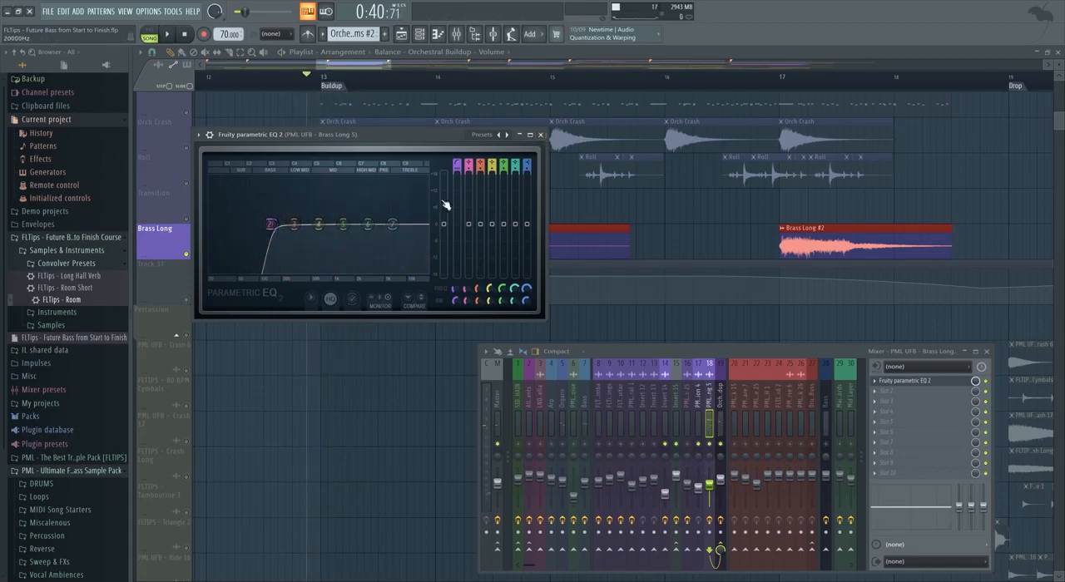
{"action": "left_click", "coordinate": [540, 134]}
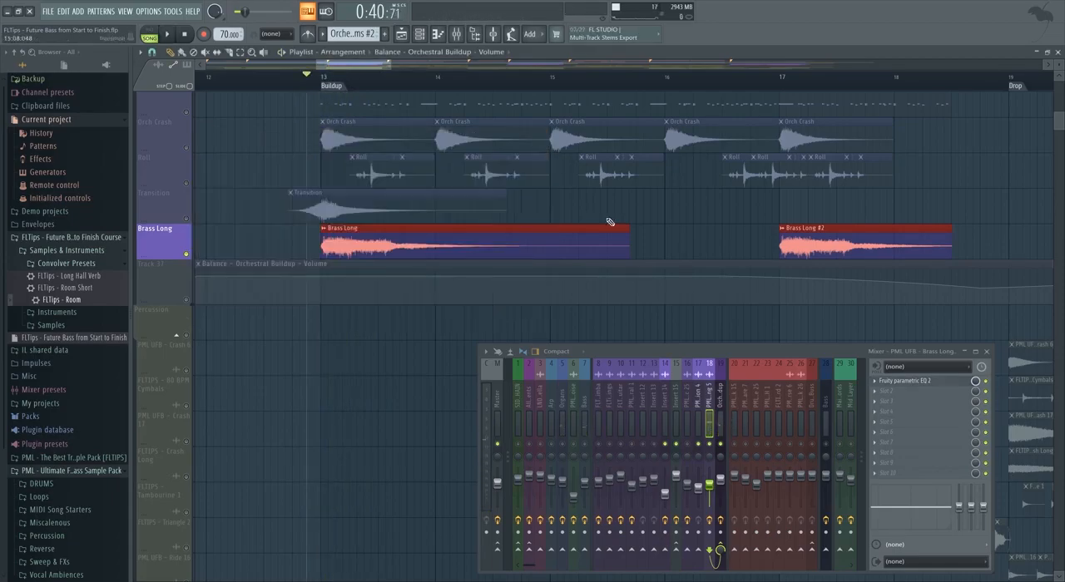
Unsolo all tracks, replay the full buildup, and set the Brass Long insert's volume to 74%.
{"action": "right_click", "coordinate": [712, 443]}
{"action": "scroll", "coordinate": [349, 220], "scroll_direction": "up", "scroll_amount": 5}
{"action": "key", "text": "space"}
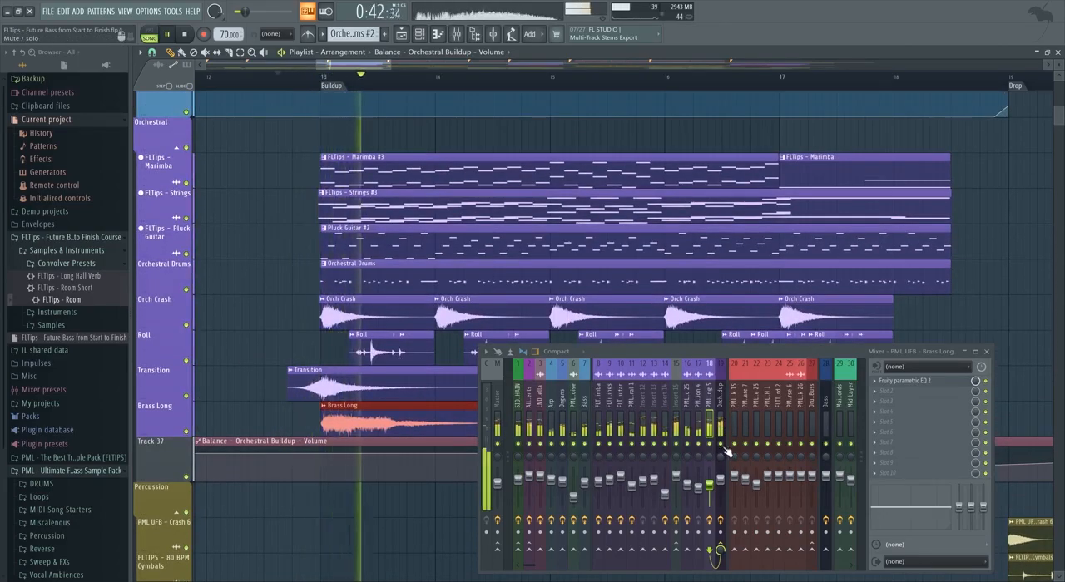
{"action": "key", "text": "space"}
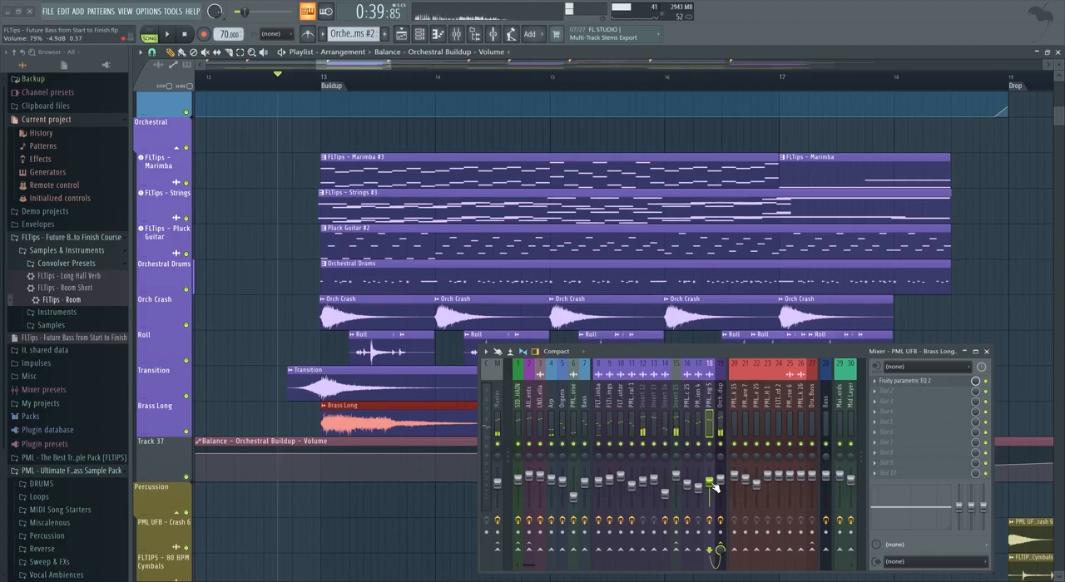
{"action": "key", "text": "space"}
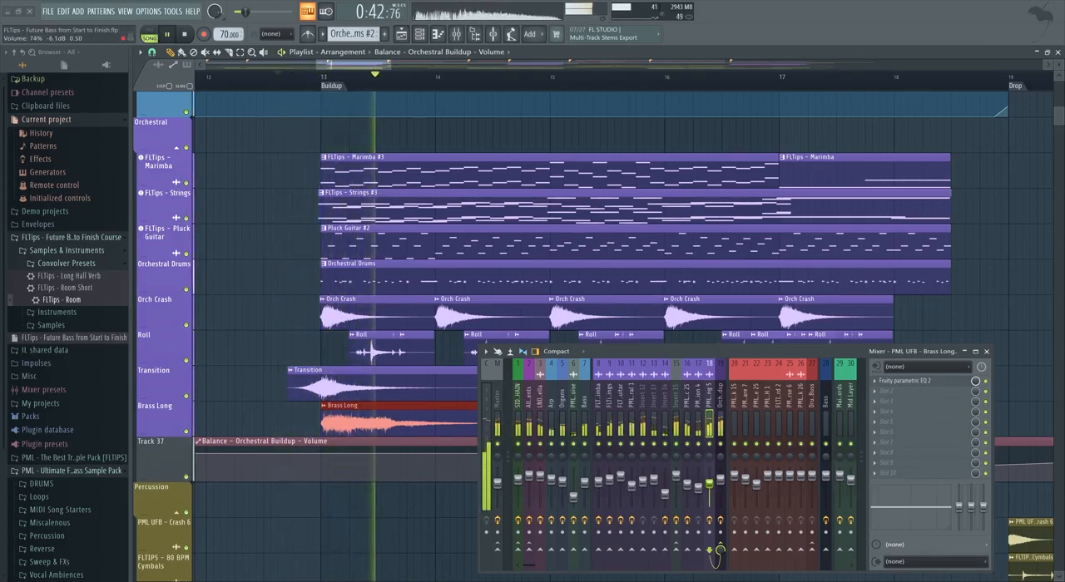
Listen through the rest of the buildup, checking the Orch Crash level on Insert 14 against the full mix.
{"action": "scroll", "coordinate": [307, 316], "scroll_direction": "down", "scroll_amount": 2}
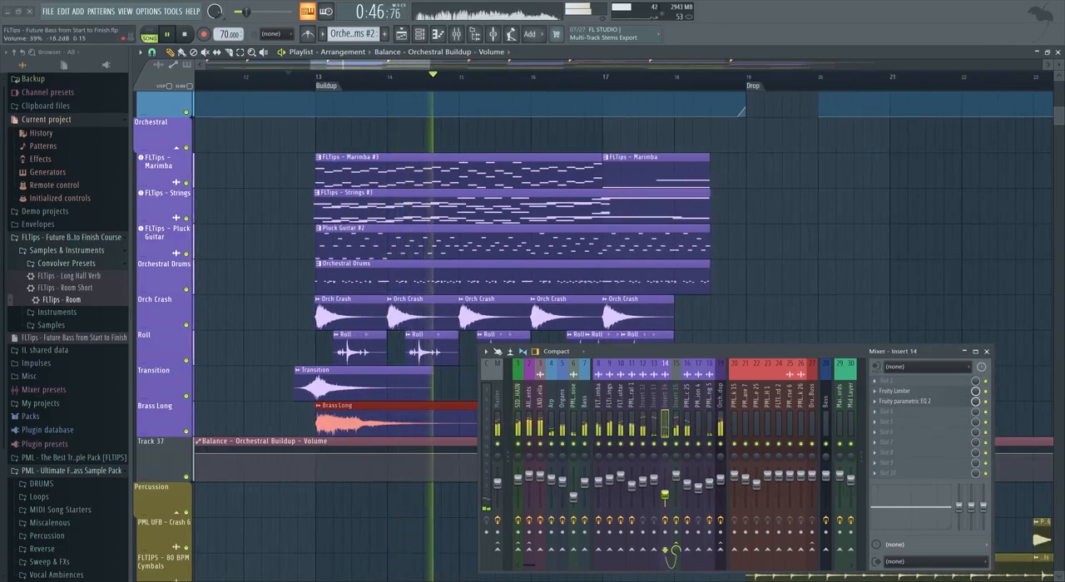
{"action": "left_click", "coordinate": [666, 496]}
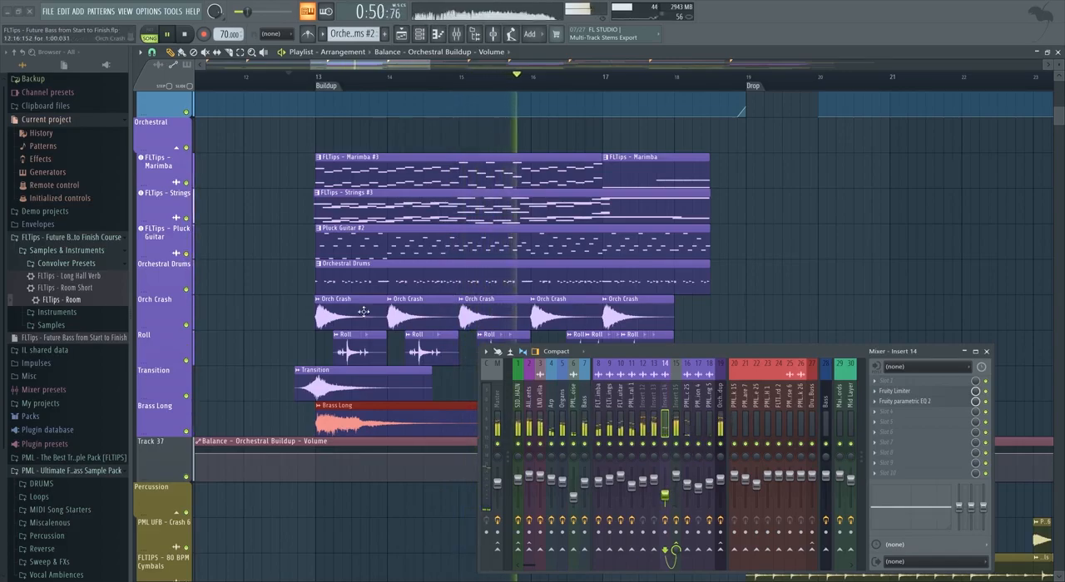
{"action": "scroll", "coordinate": [372, 310], "scroll_direction": "down", "scroll_amount": 3}
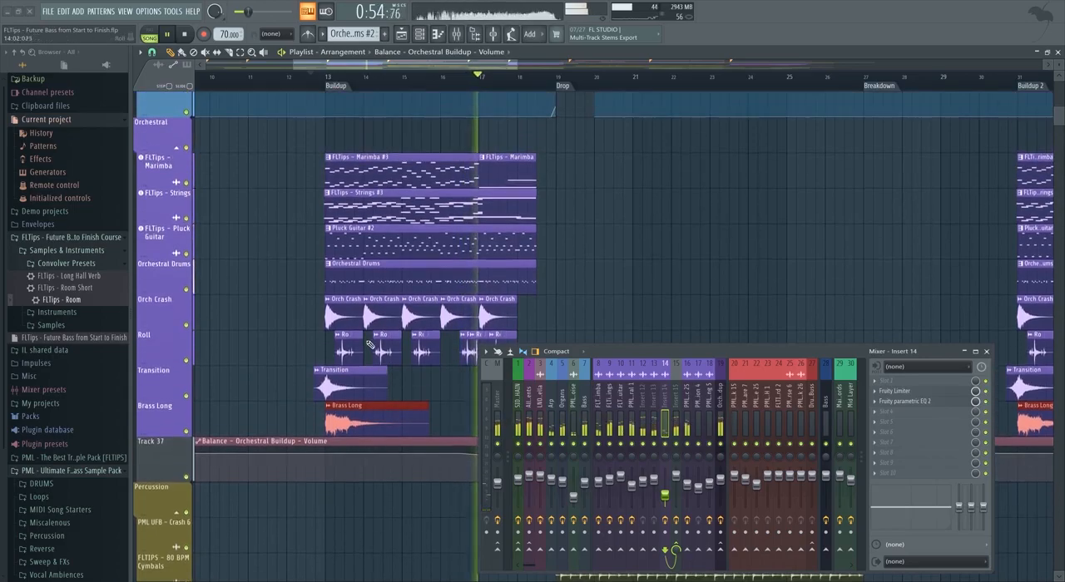
{"action": "scroll", "coordinate": [377, 328], "scroll_direction": "up", "scroll_amount": 3}
{"action": "scroll", "coordinate": [377, 328], "scroll_direction": "down", "scroll_amount": 8}
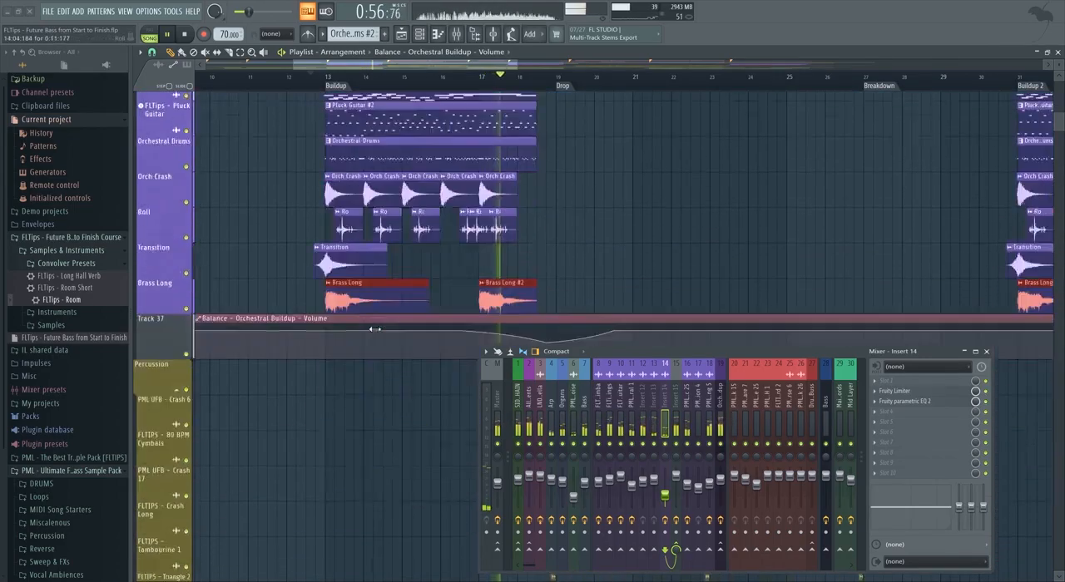
{"action": "scroll", "coordinate": [379, 331], "scroll_direction": "down", "scroll_amount": 6}
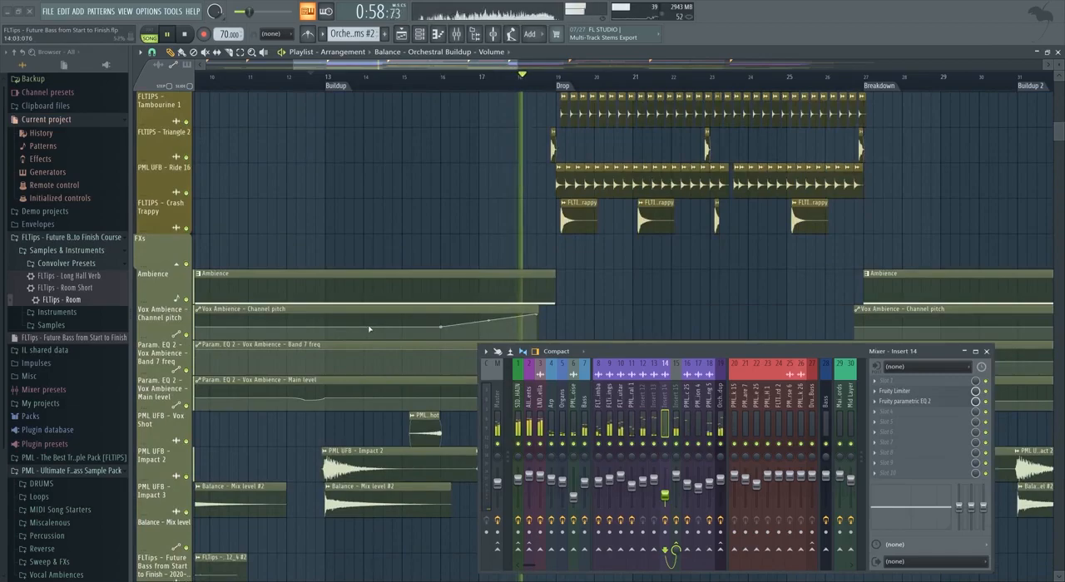
Give band 2 of the Strings insert's EQ a steeper high-pass slope and fine-tune its cutoff to about 135 Hz.
{"action": "scroll", "coordinate": [381, 321], "scroll_direction": "up", "scroll_amount": 10}
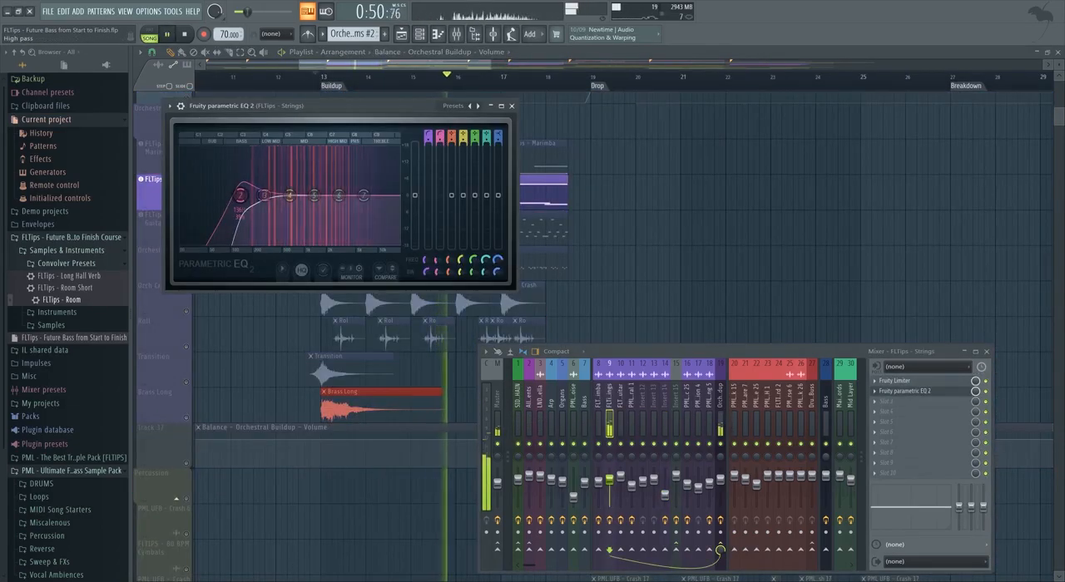
{"action": "left_click_drag", "start_coordinate": [440, 142], "coordinate": [440, 133]}
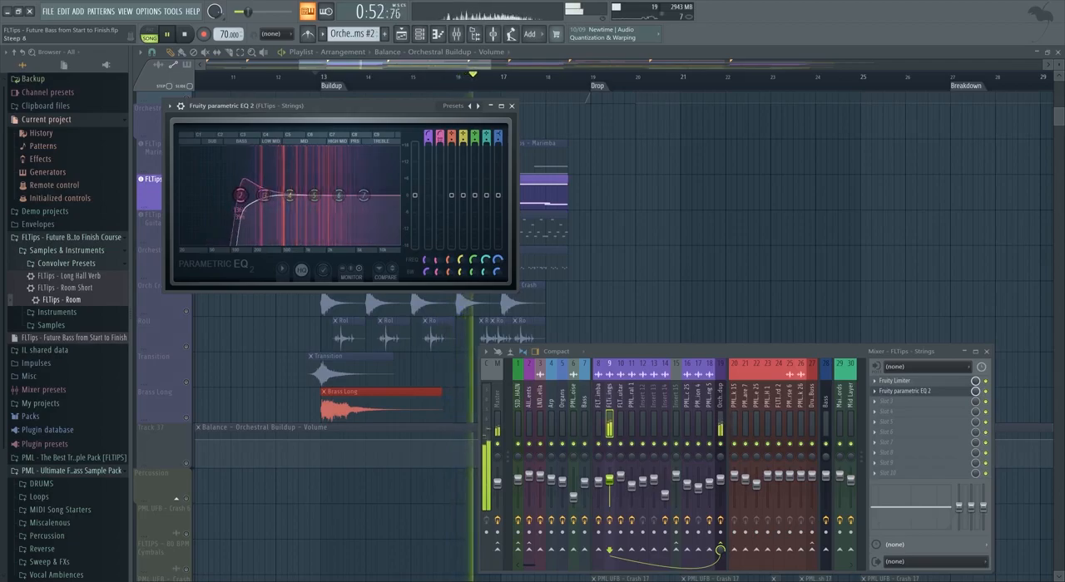
{"action": "mouse_move", "coordinate": [239, 196]}
{"action": "left_mouse_down"}
{"action": "mouse_move", "coordinate": [204, 196]}
{"action": "mouse_move", "coordinate": [241, 195]}
{"action": "left_mouse_up"}
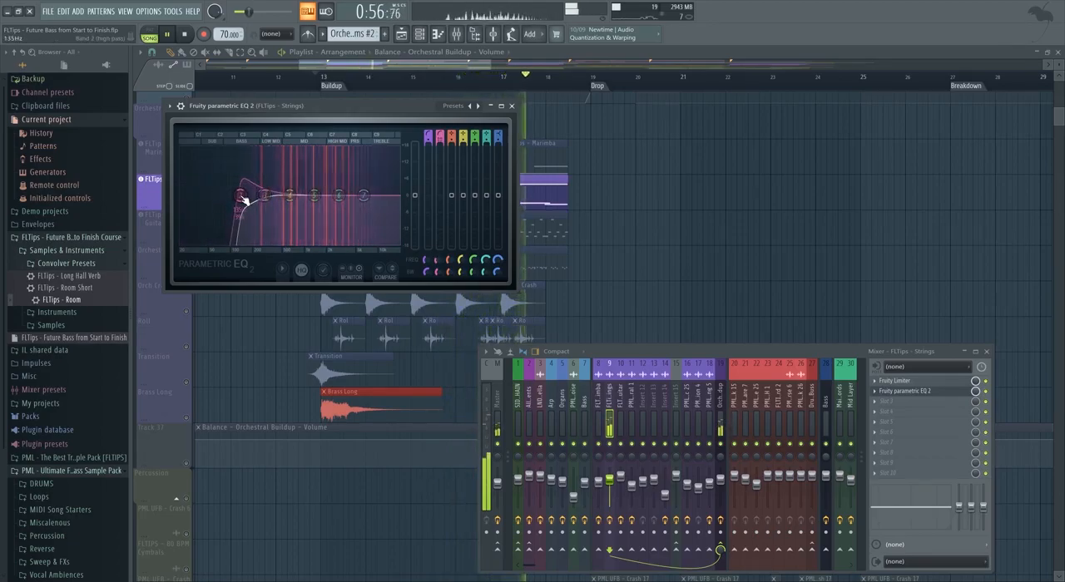
{"action": "key", "text": "space"}
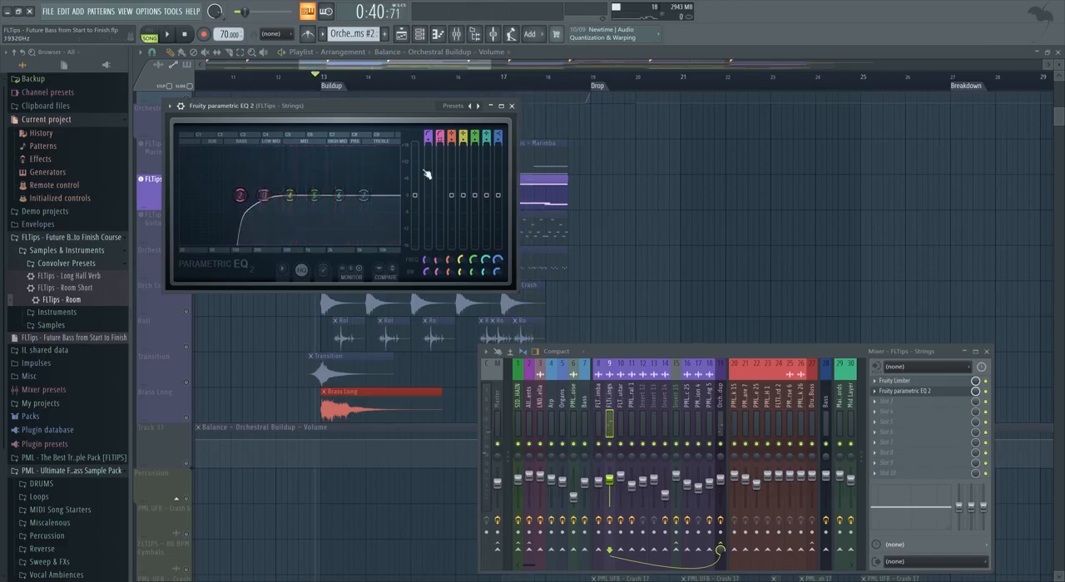
{"action": "left_click", "coordinate": [511, 107]}
Select the Orchestral Buildup mixer insert, then solo and play the PML UFB - Impact 2 track at the buildup.
{"action": "left_click", "coordinate": [722, 400]}
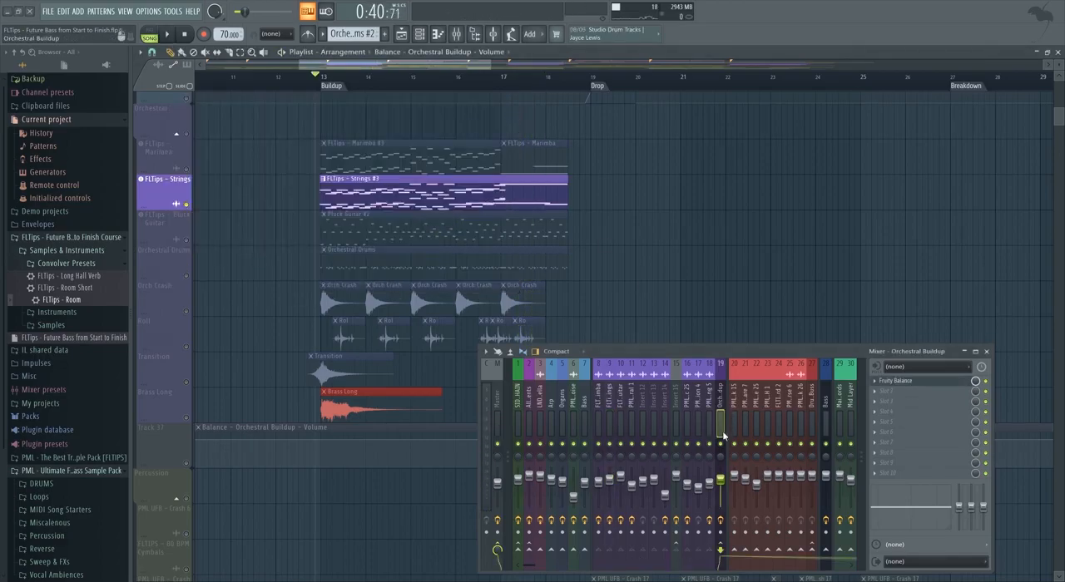
{"action": "scroll", "coordinate": [261, 356], "scroll_direction": "down", "scroll_amount": 5}
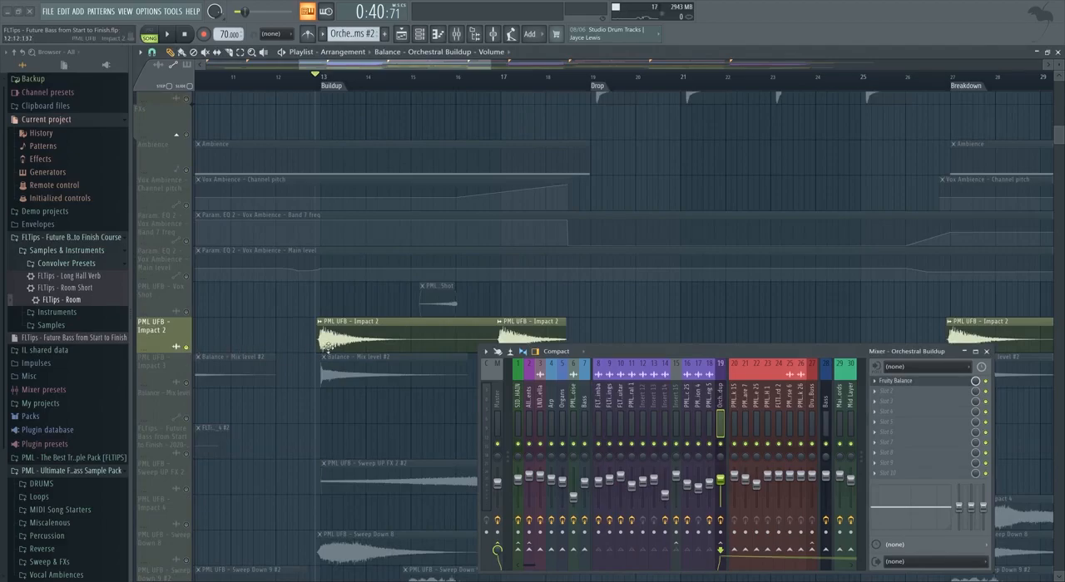
{"action": "scroll", "coordinate": [310, 352], "scroll_direction": "down", "scroll_amount": 1}
{"action": "key", "text": "space"}
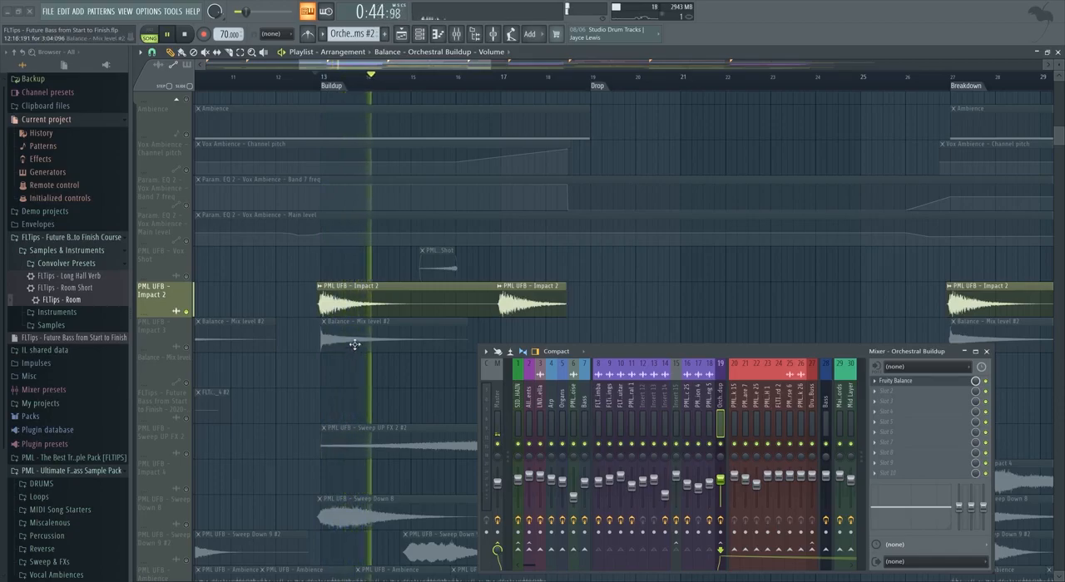
{"action": "key", "text": "space"}
Open the channel settings of the PML UFB - Impact 2 clip and move the window clear of the mixer.
{"action": "scroll", "coordinate": [353, 337], "scroll_direction": "down", "scroll_amount": 1}
{"action": "scroll", "coordinate": [363, 291], "scroll_direction": "up", "scroll_amount": 2}
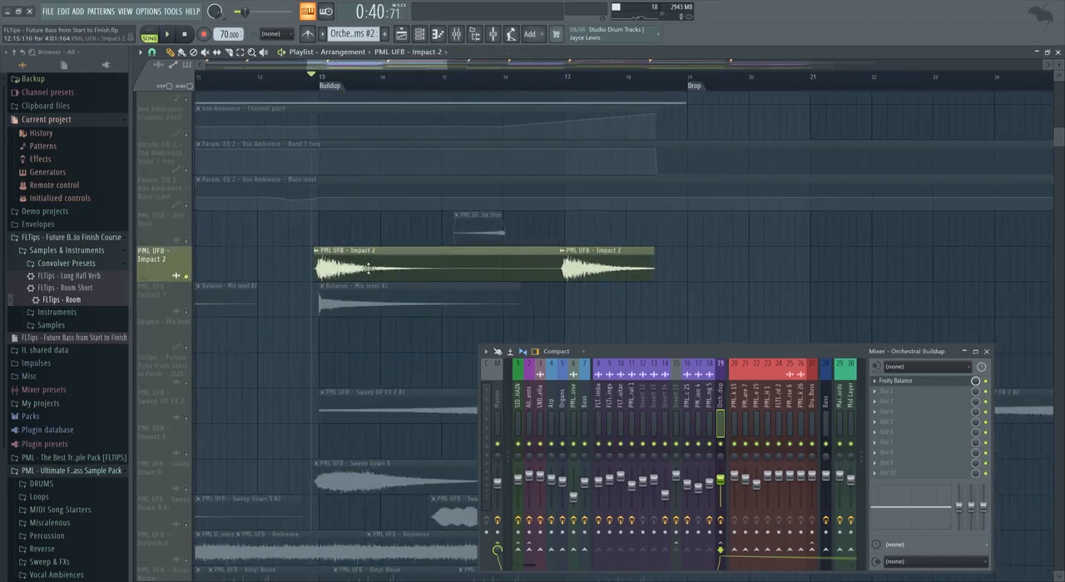
{"action": "double_click", "coordinate": [367, 268]}
{"action": "left_click_drag", "start_coordinate": [297, 193], "coordinate": [703, 184]}
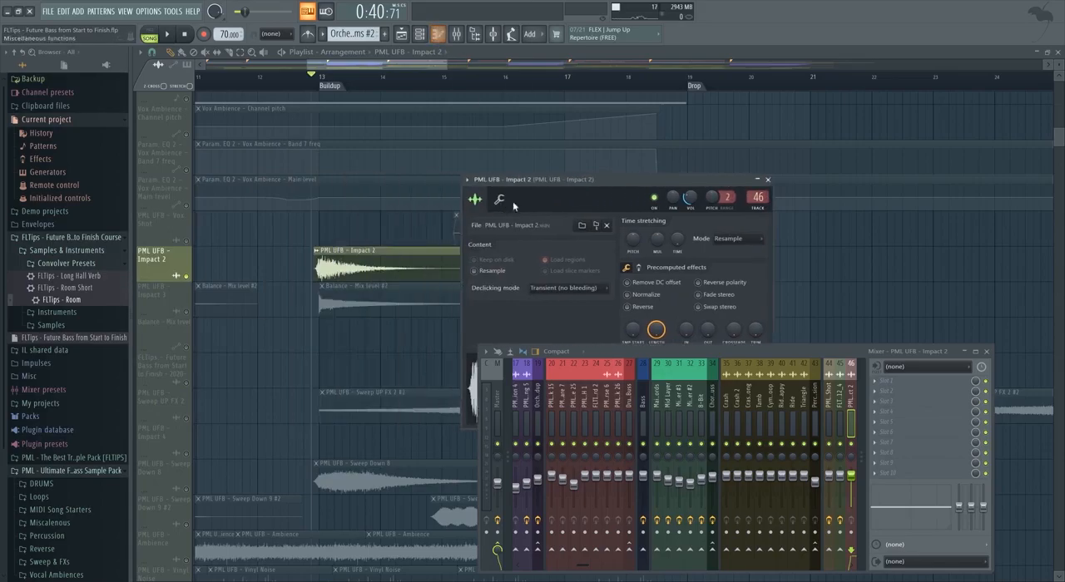
{"action": "left_click_drag", "start_coordinate": [516, 202], "coordinate": [492, 129]}
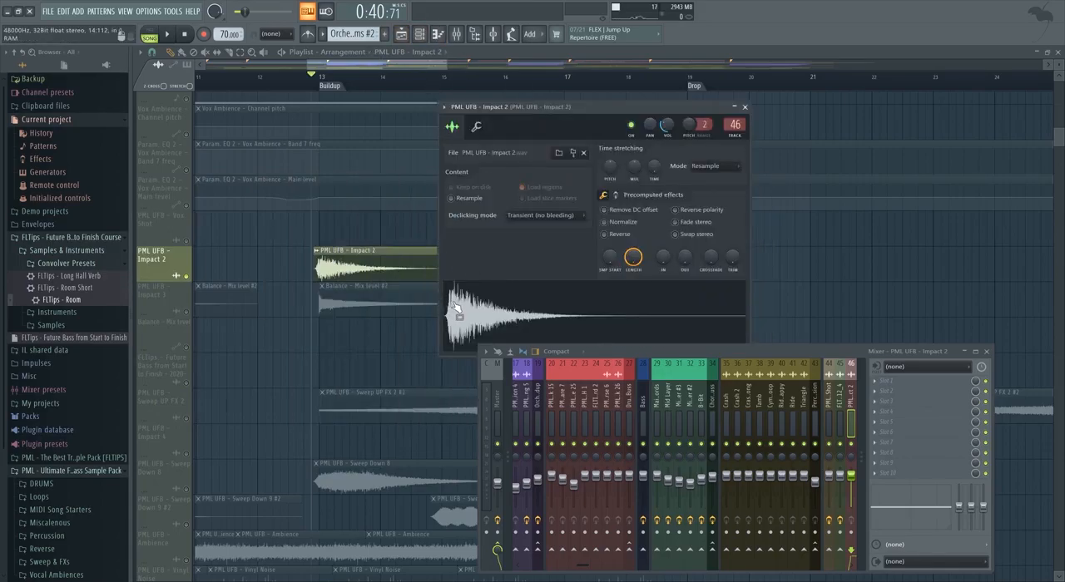
Close the Impact 2 settings, unsolo the PML UFB - Impact 2 track and play the buildup while reviewing the effects tracks.
{"action": "left_click", "coordinate": [744, 107]}
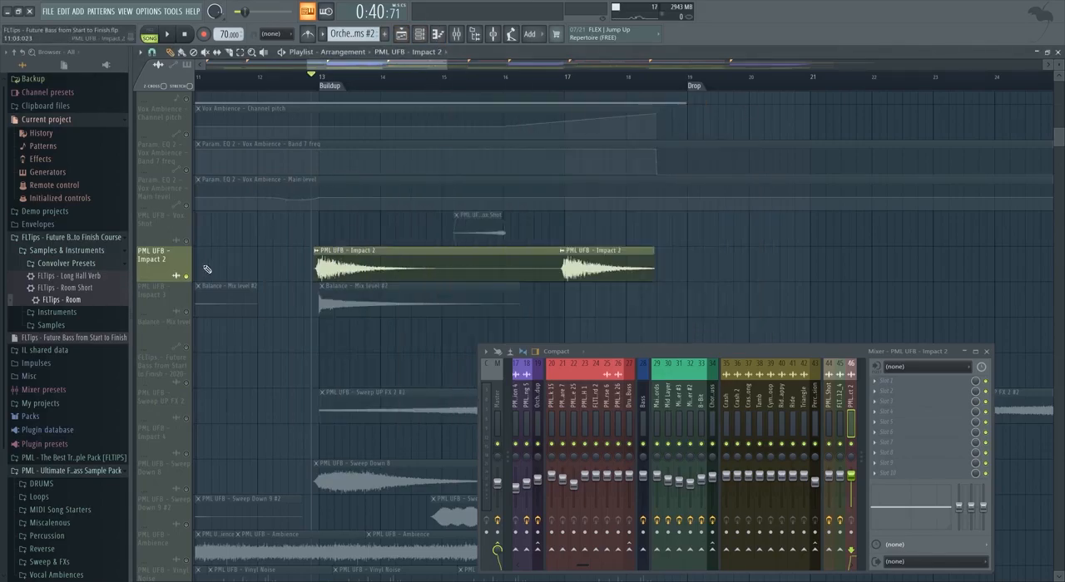
{"action": "right_click", "coordinate": [187, 275]}
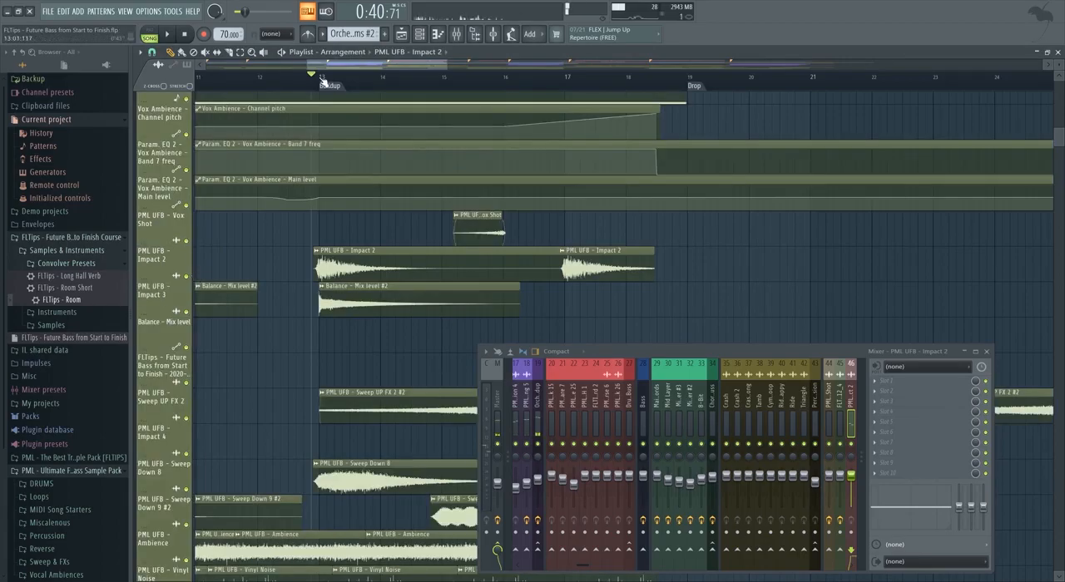
{"action": "key", "text": "space"}
{"action": "scroll", "coordinate": [324, 333], "scroll_direction": "down", "scroll_amount": 4}
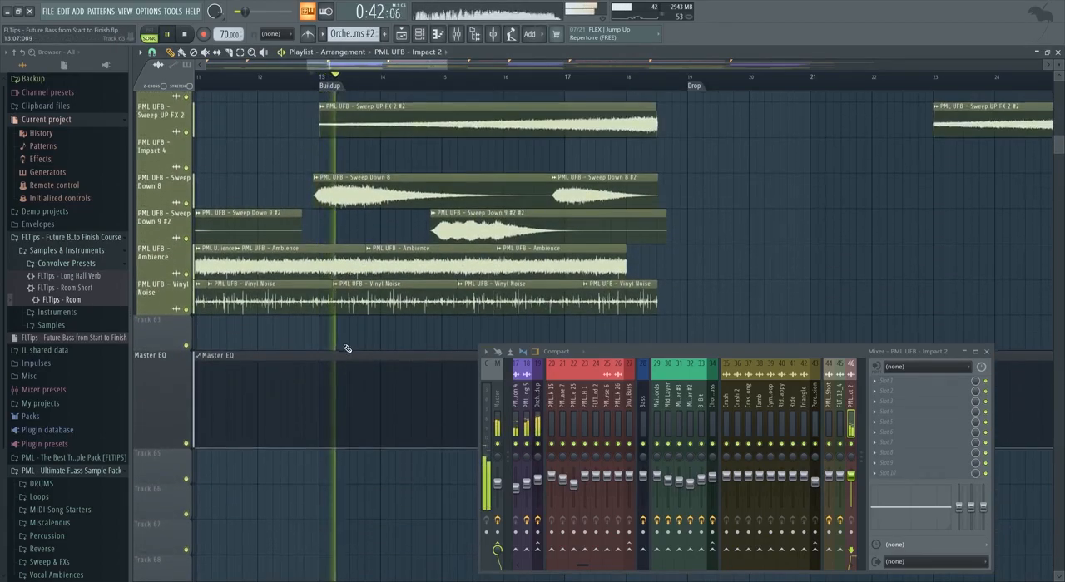
{"action": "scroll", "coordinate": [351, 348], "scroll_direction": "down", "scroll_amount": 5}
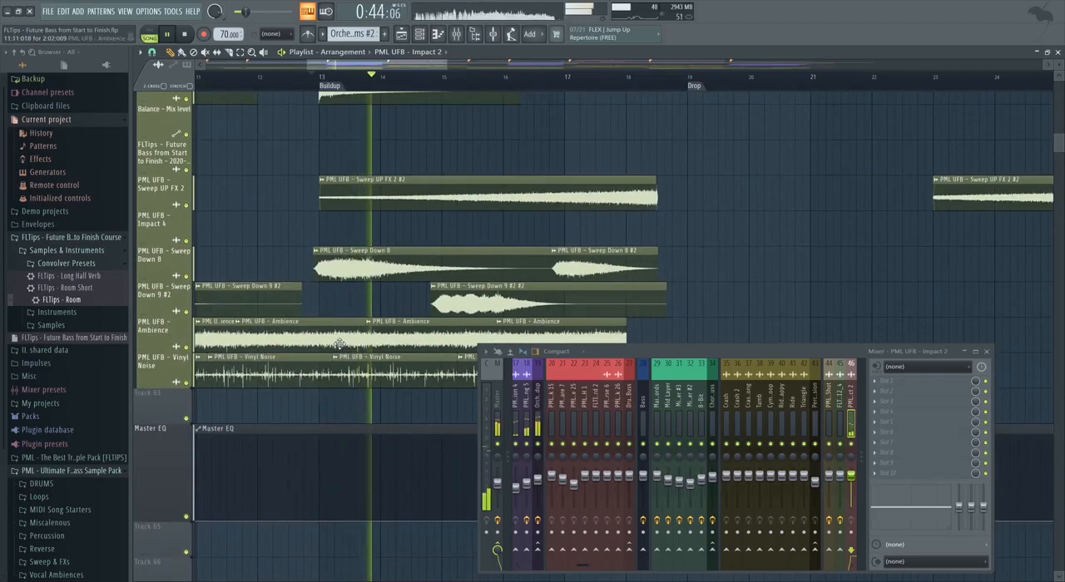
{"action": "scroll", "coordinate": [321, 346], "scroll_direction": "down", "scroll_amount": 1}
{"action": "scroll", "coordinate": [357, 375], "scroll_direction": "down", "scroll_amount": 3}
{"action": "scroll", "coordinate": [379, 394], "scroll_direction": "up", "scroll_amount": 1}
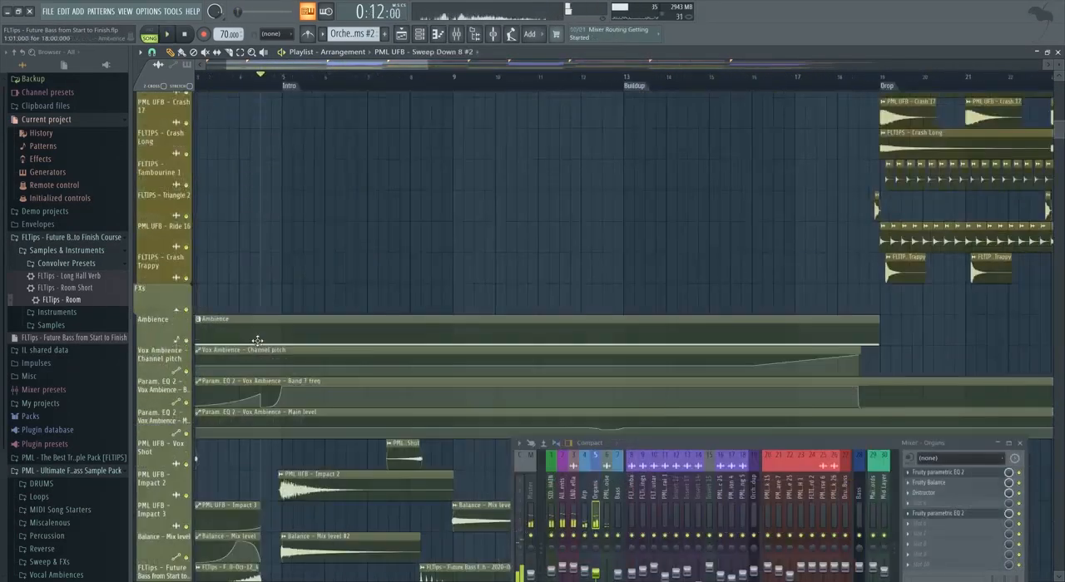
{"action": "scroll", "coordinate": [241, 349], "scroll_direction": "up", "scroll_amount": 5}
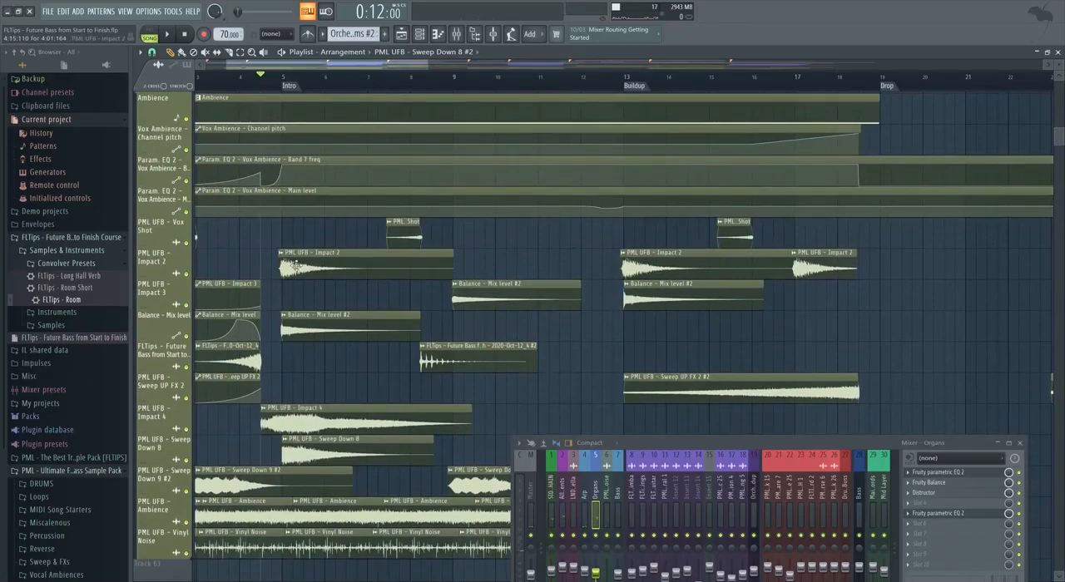
Make the intro's PML UFB - Impact 2 clip unique and give its sample a quick fade-in of about 9%.
{"action": "double_click", "coordinate": [299, 268]}
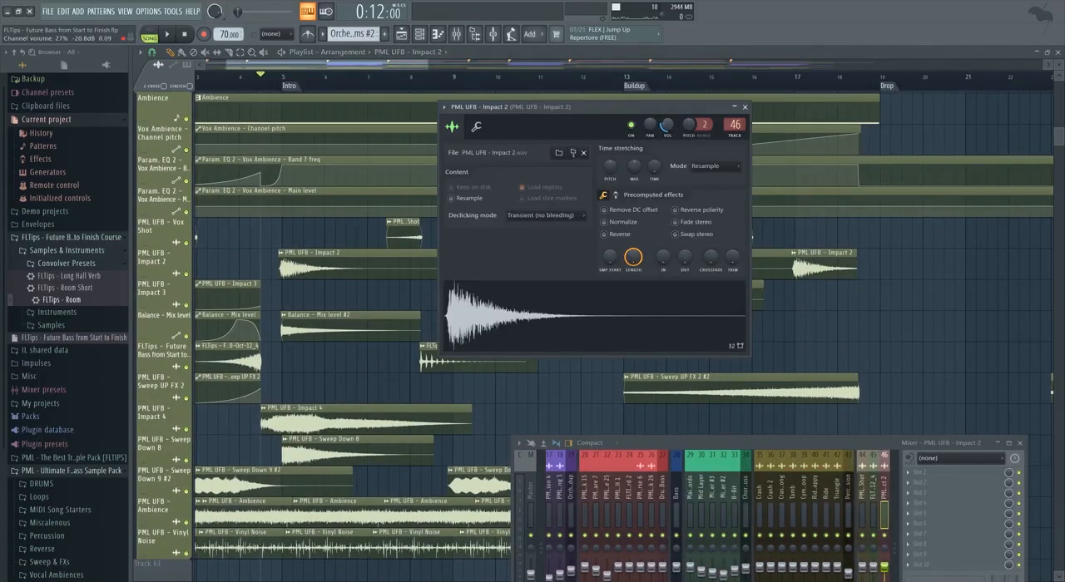
{"action": "key", "text": "Escape"}
{"action": "left_click", "coordinate": [282, 254]}
{"action": "left_click", "coordinate": [305, 327]}
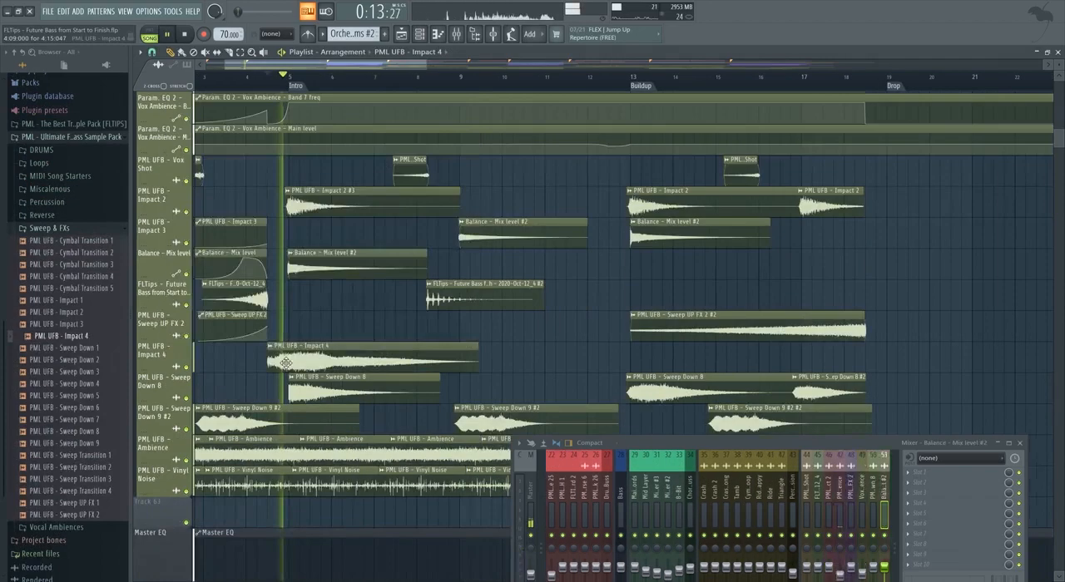
Check the channel settings of the intro's PML UFB - Impact 4 clip against playback, then close them.
{"action": "double_click", "coordinate": [375, 361]}
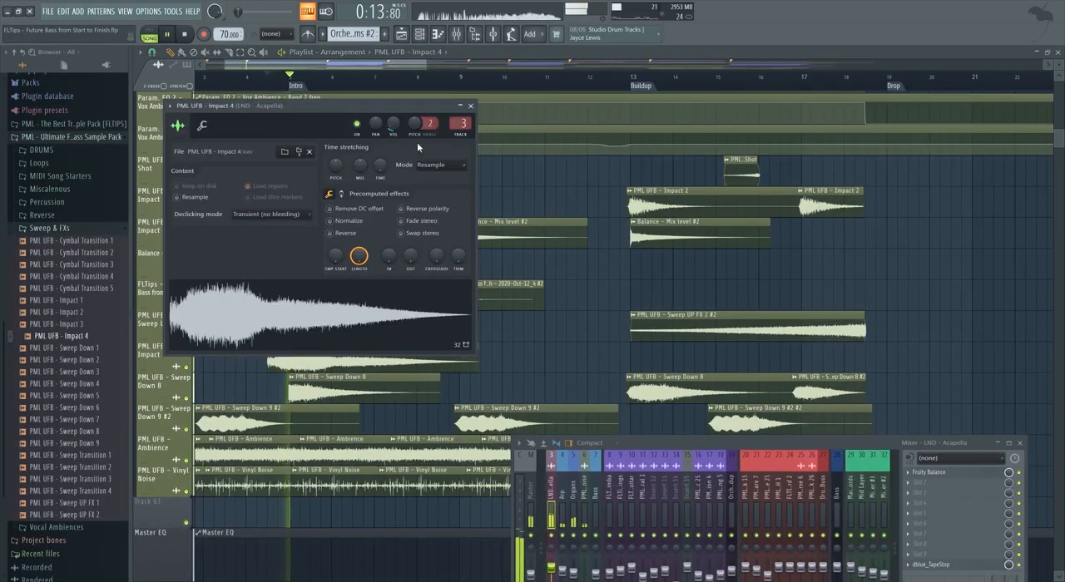
{"action": "left_click", "coordinate": [471, 108]}
{"action": "key", "text": "space"}
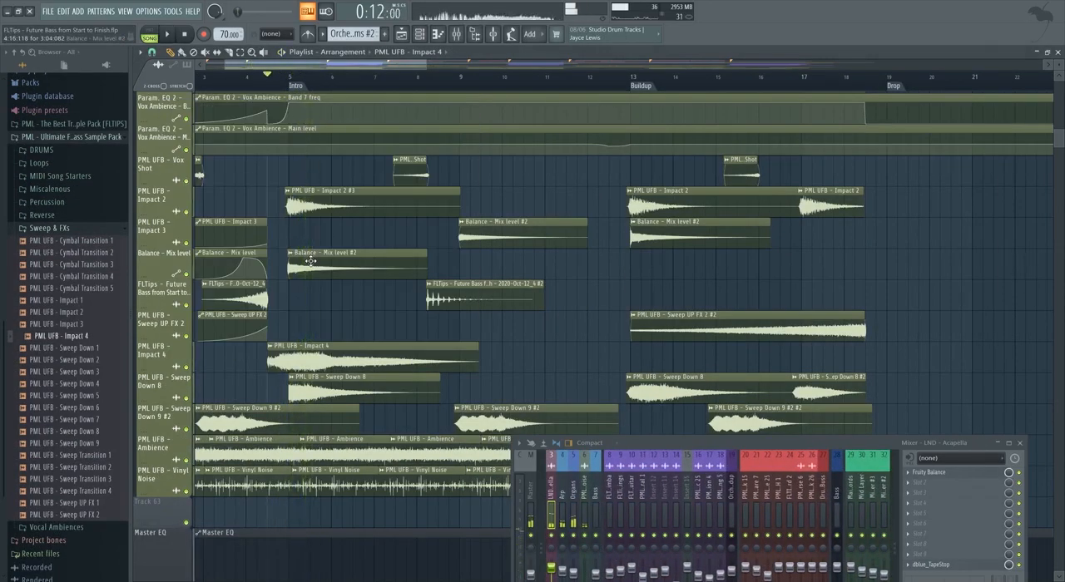
Lower the channel volume of the intro's Balance - Mix level #2 impact clip and check it during playback.
{"action": "double_click", "coordinate": [310, 260]}
{"action": "left_click_drag", "start_coordinate": [246, 425], "coordinate": [554, 347]}
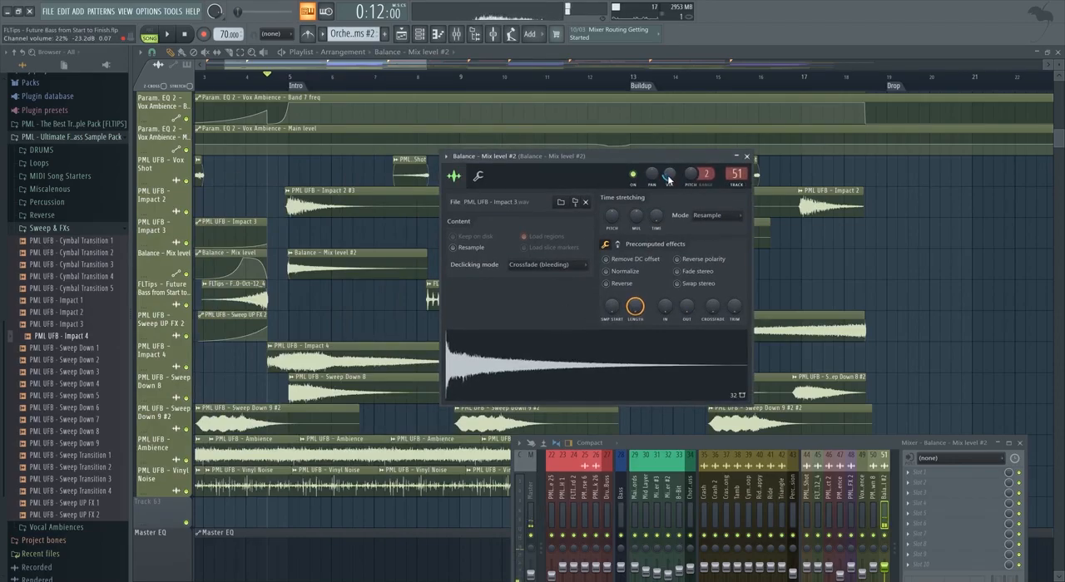
{"action": "key", "text": "space"}
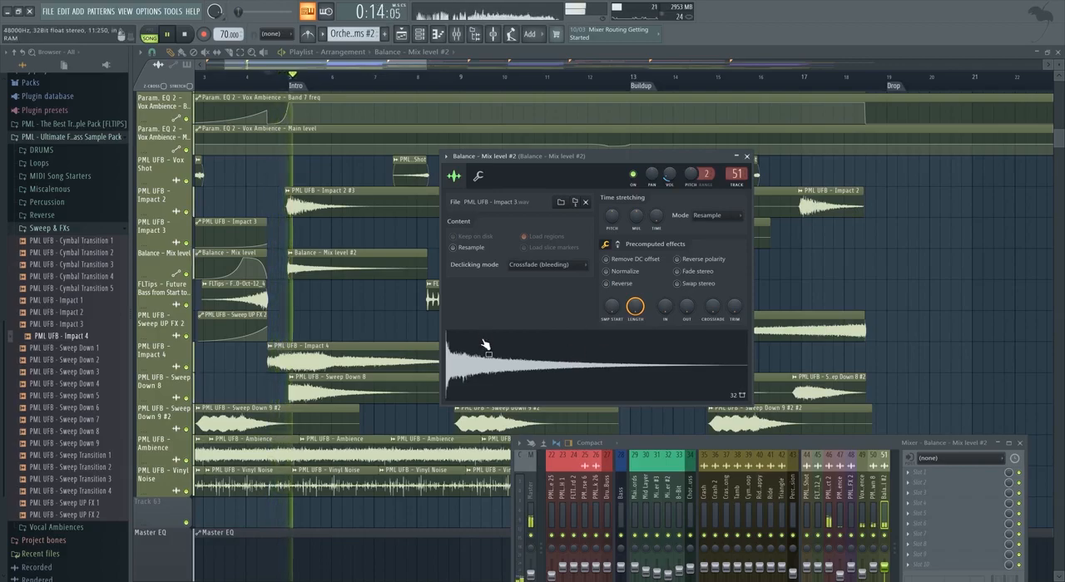
{"action": "left_click", "coordinate": [746, 156]}
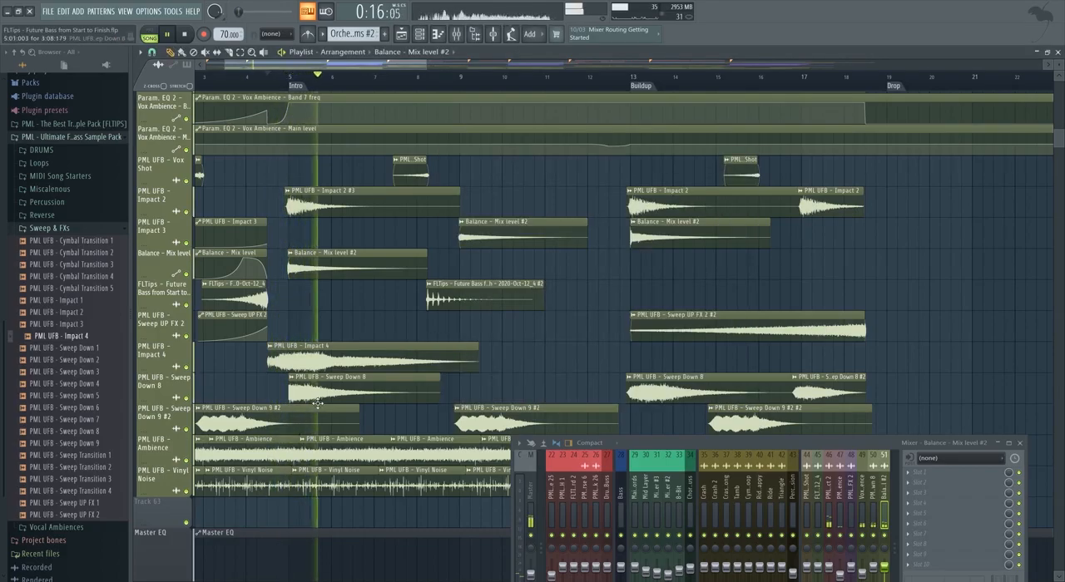
Review the channel settings of the intro's PML UFB - Sweep Down 8 and PML UFB - Impact 4 clips against playback.
{"action": "double_click", "coordinate": [317, 397]}
{"action": "left_click_drag", "start_coordinate": [385, 98], "coordinate": [624, 95]}
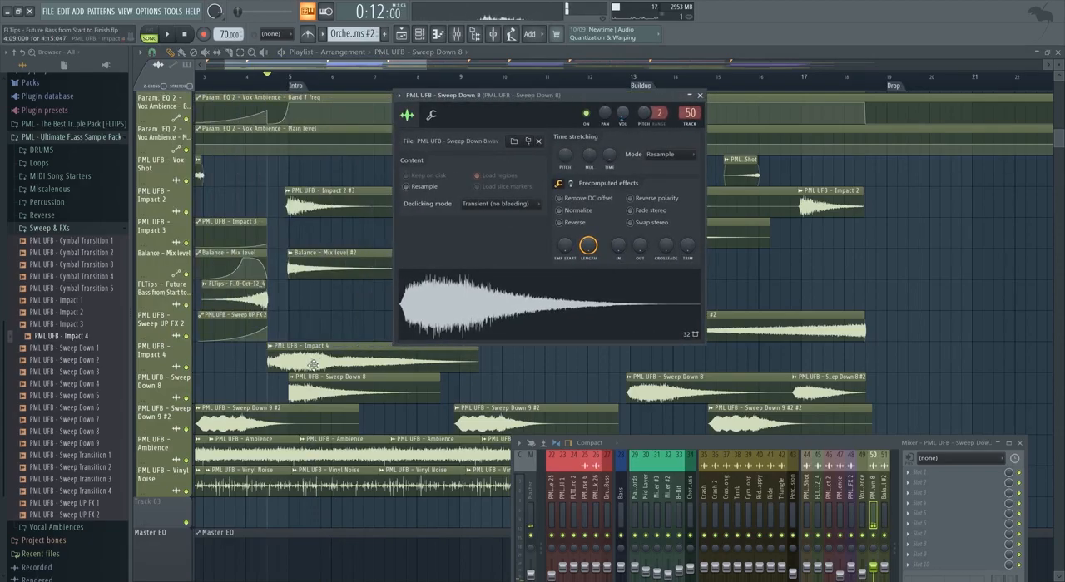
{"action": "key", "text": "space"}
{"action": "left_click", "coordinate": [700, 96]}
{"action": "double_click", "coordinate": [333, 363]}
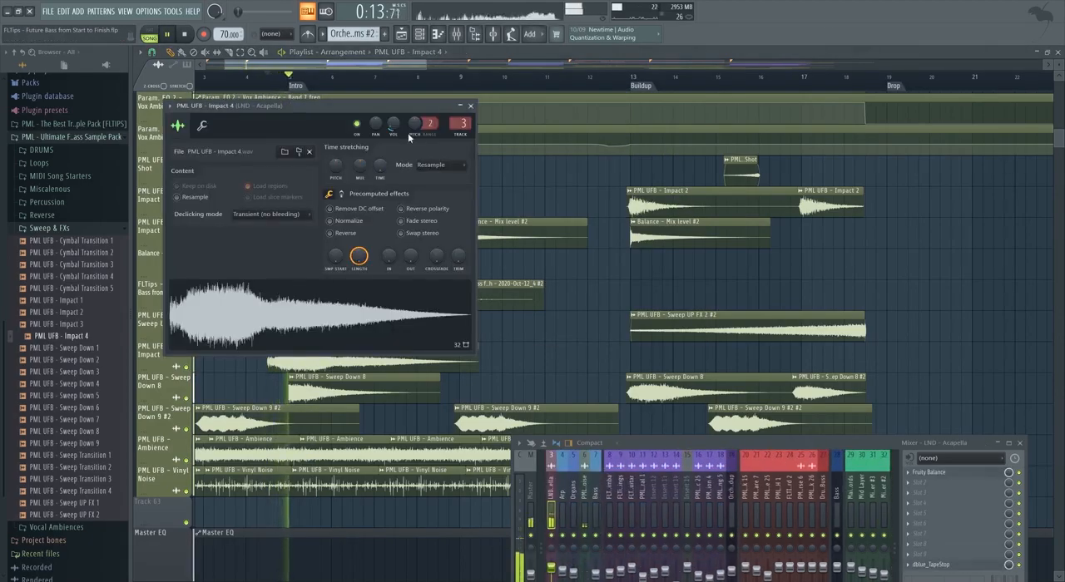
{"action": "left_click", "coordinate": [470, 107]}
Compare the intro impacts by muting and re-enabling the Impact 4 and Sweep Down 8 tracks, undoing the shift of the Balance - Mix level #2 clip.
{"action": "left_click", "coordinate": [186, 275]}
{"action": "left_click", "coordinate": [187, 275]}
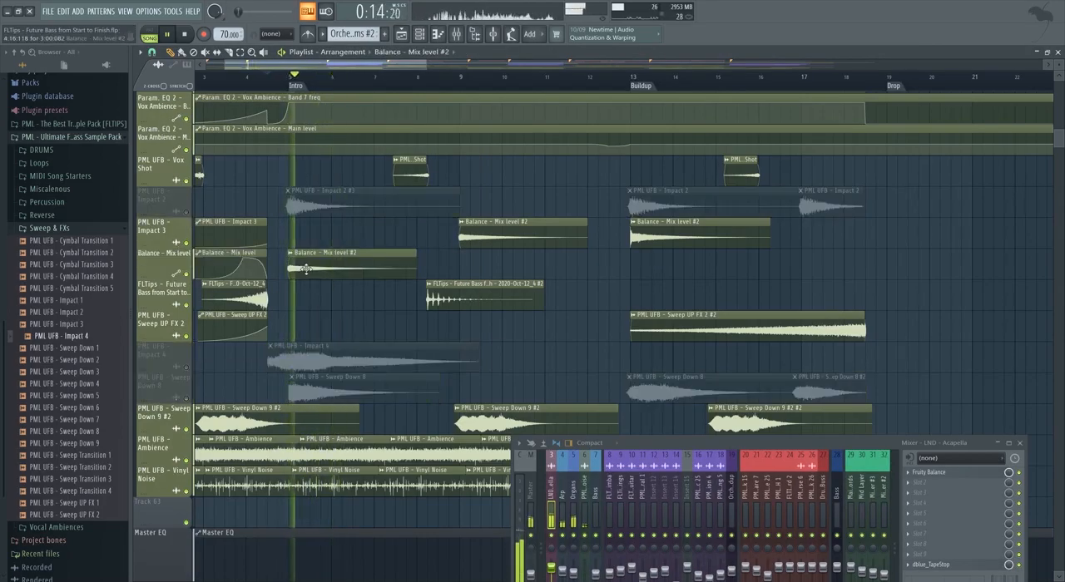
{"action": "key", "text": "ctrl+z"}
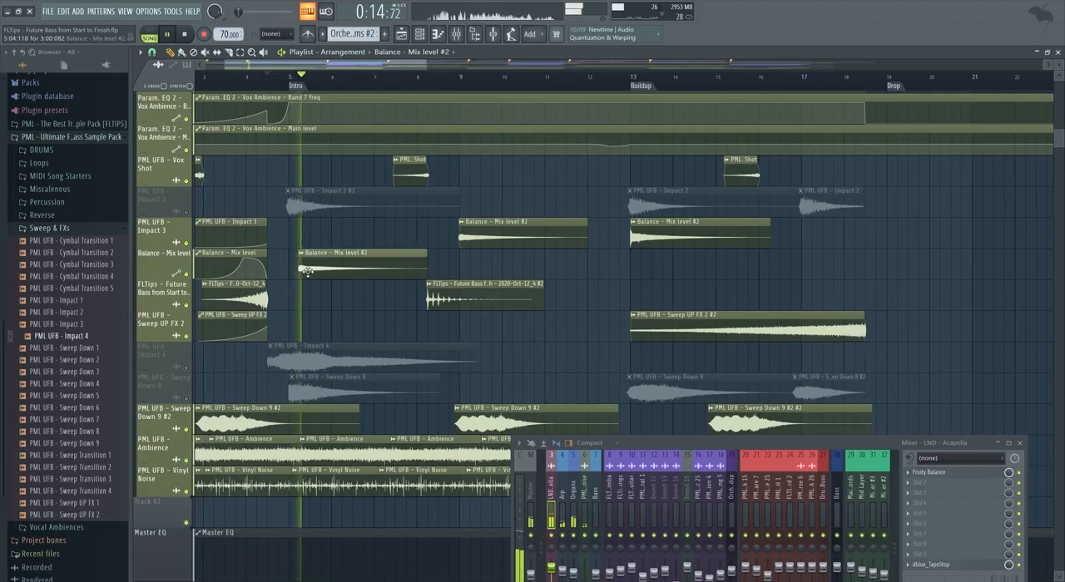
{"action": "left_click", "coordinate": [186, 367]}
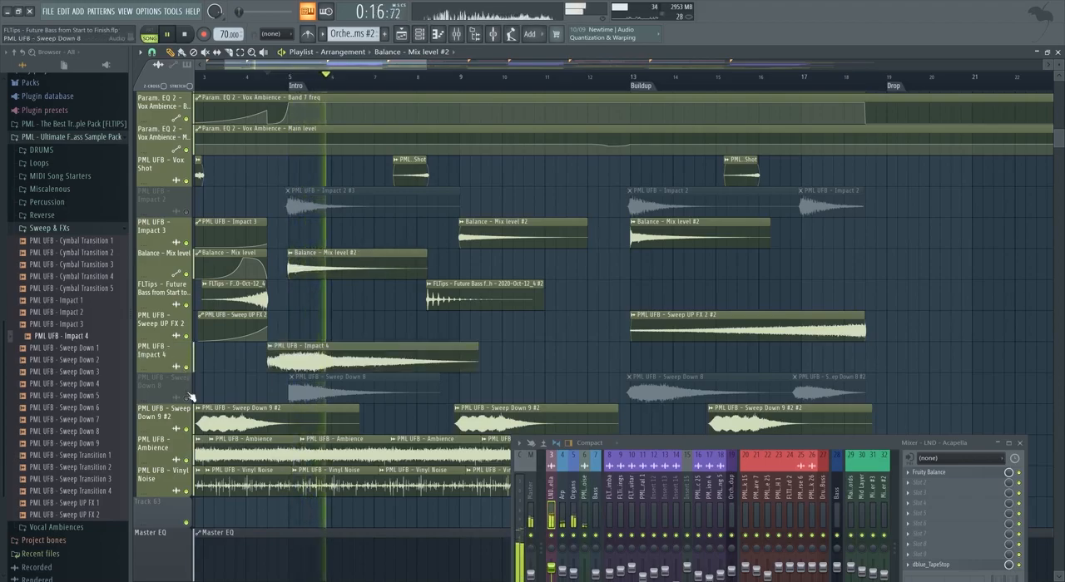
{"action": "left_click", "coordinate": [186, 398]}
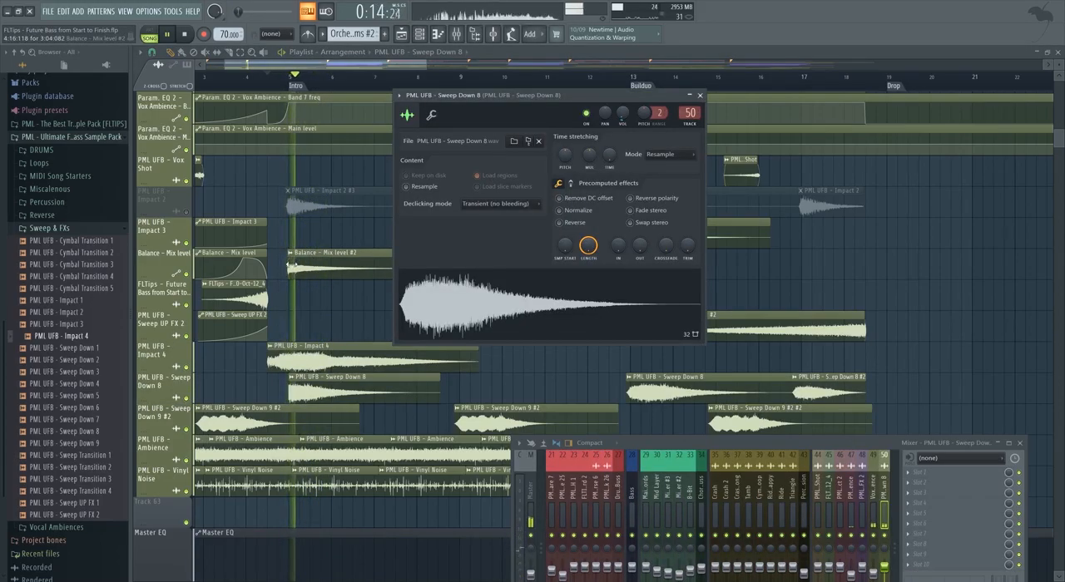
{"action": "key", "text": "Escape"}
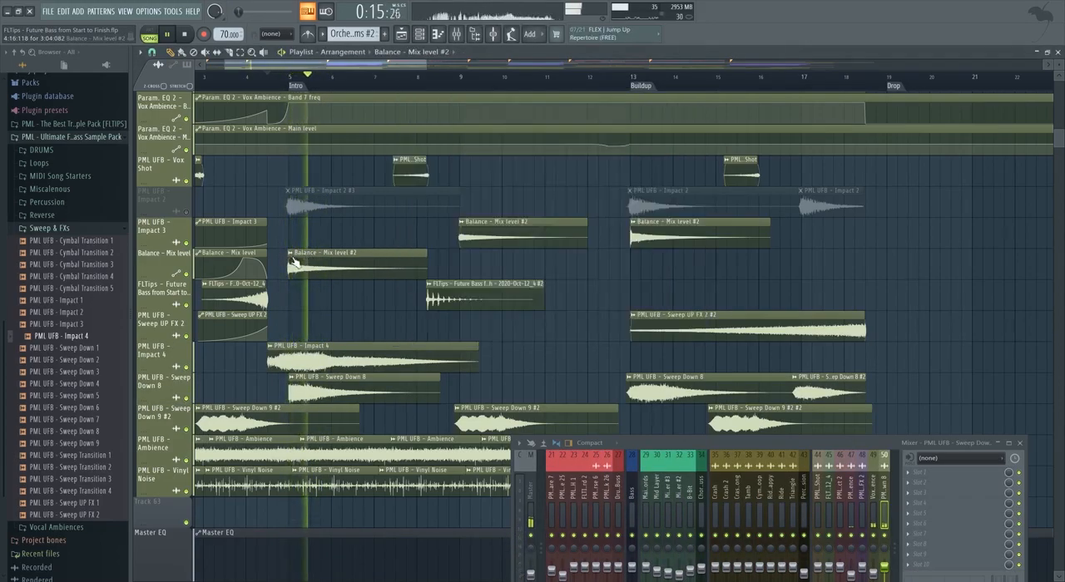
Make the intro's Balance - Mix level #2 clip unique and set the new channel's volume to 12%.
{"action": "right_click", "coordinate": [303, 261]}
{"action": "left_click", "coordinate": [308, 290]}
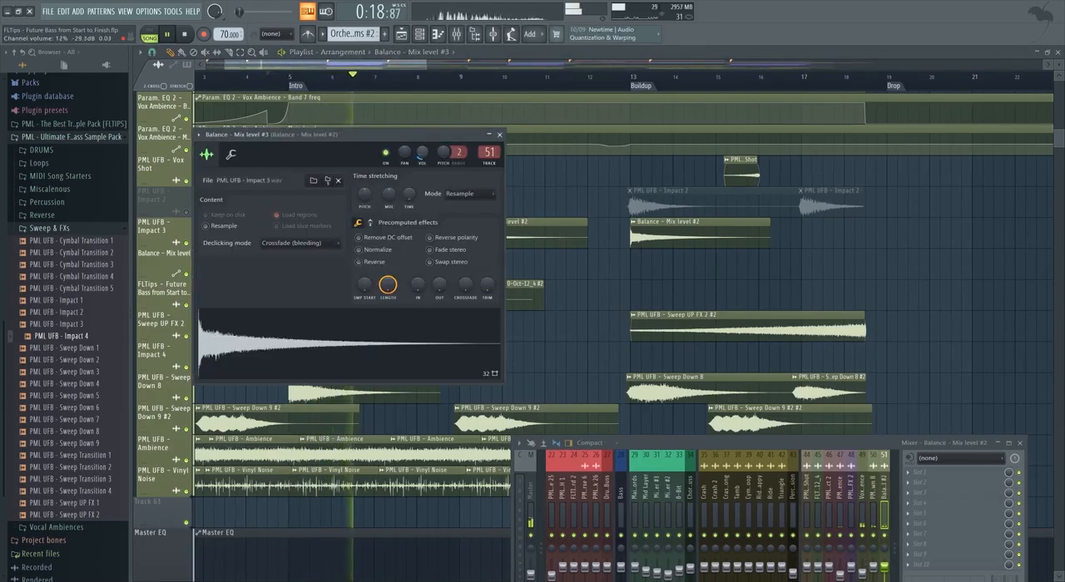
{"action": "left_click", "coordinate": [499, 133]}
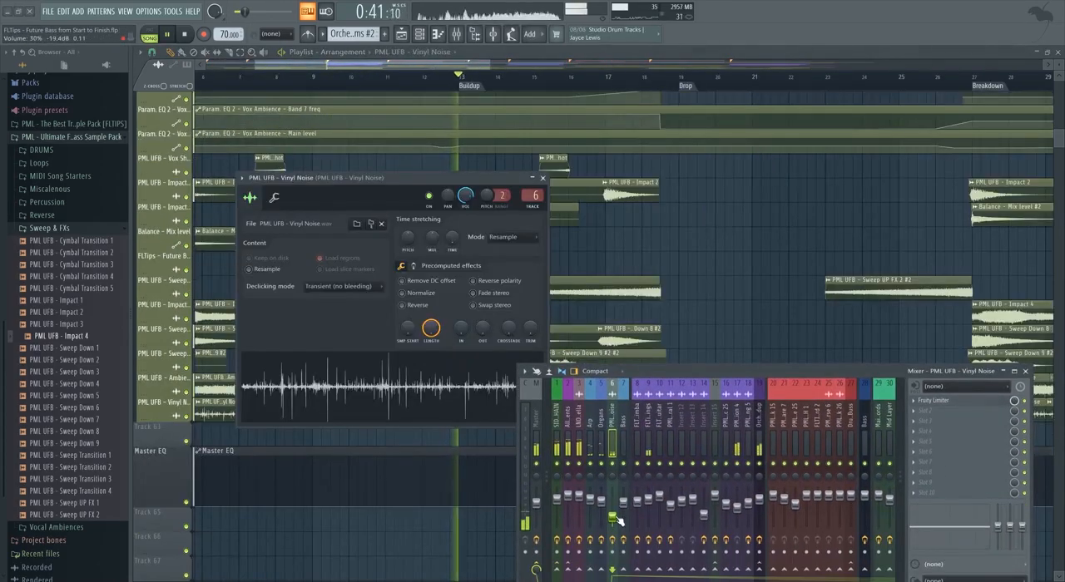
Close the Vinyl Noise settings, collapse the mixer and review the instrument, vocal and automation tracks while the buildup plays.
{"action": "left_click", "coordinate": [544, 178]}
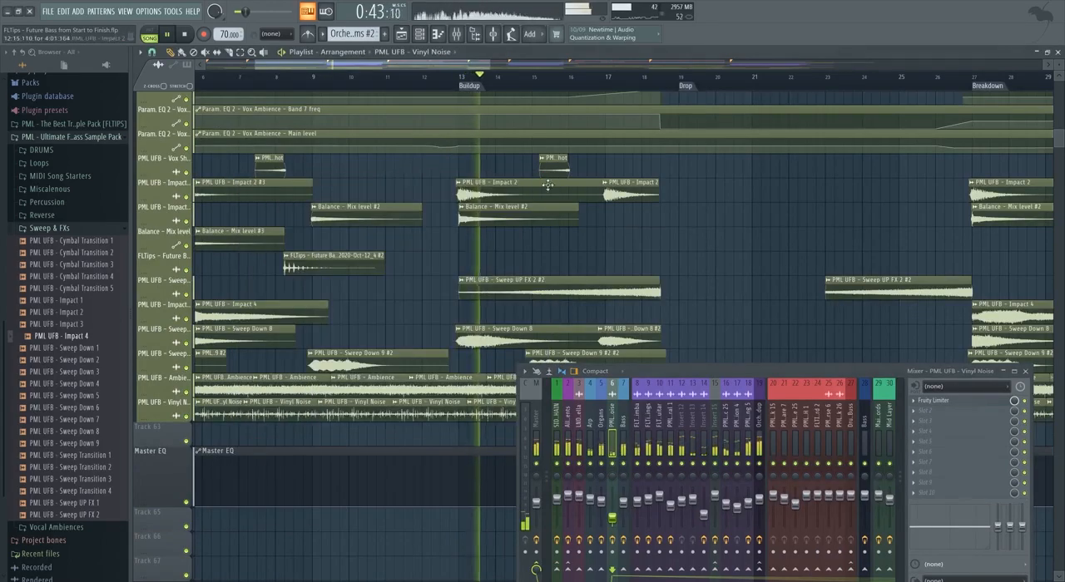
{"action": "scroll", "coordinate": [547, 264], "scroll_direction": "up", "scroll_amount": 3}
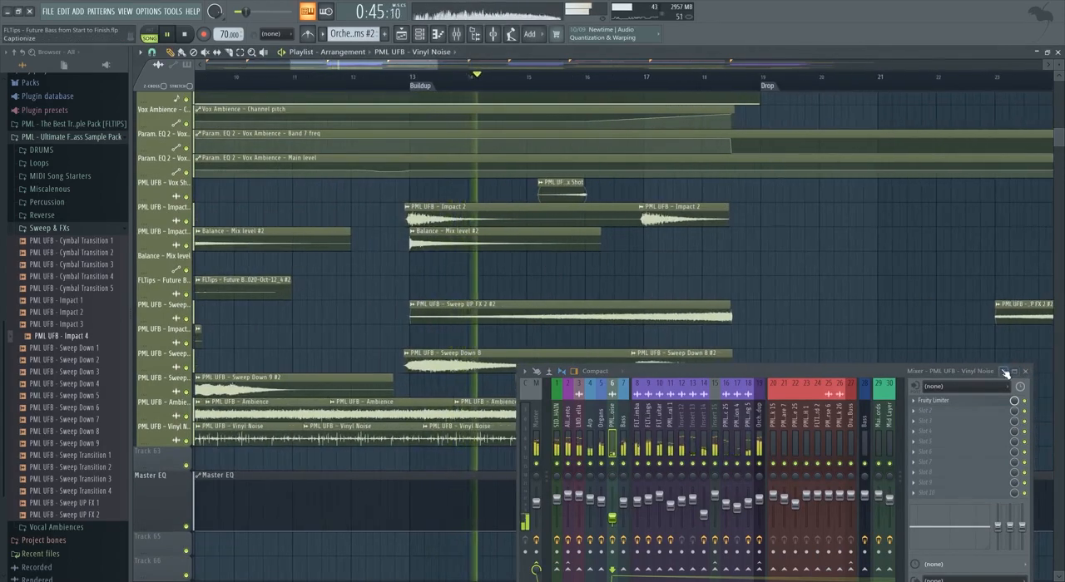
{"action": "left_click", "coordinate": [1003, 371]}
{"action": "scroll", "coordinate": [675, 368], "scroll_direction": "up", "scroll_amount": 10}
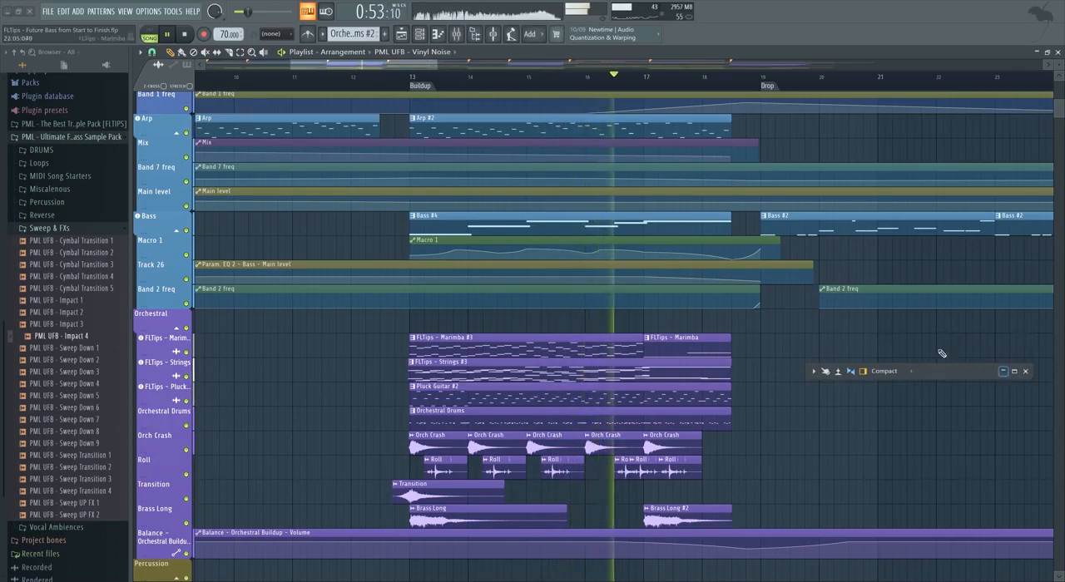
{"action": "scroll", "coordinate": [566, 358], "scroll_direction": "down", "scroll_amount": 5}
{"action": "scroll", "coordinate": [553, 357], "scroll_direction": "up", "scroll_amount": 4}
{"action": "scroll", "coordinate": [507, 360], "scroll_direction": "up", "scroll_amount": 2}
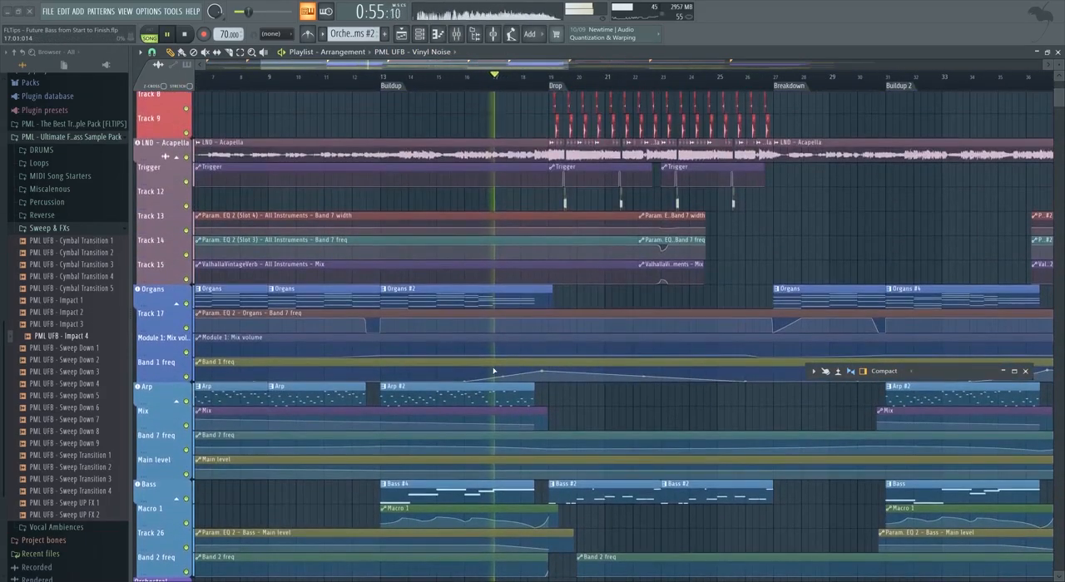
{"action": "scroll", "coordinate": [478, 153], "scroll_direction": "up", "scroll_amount": 1}
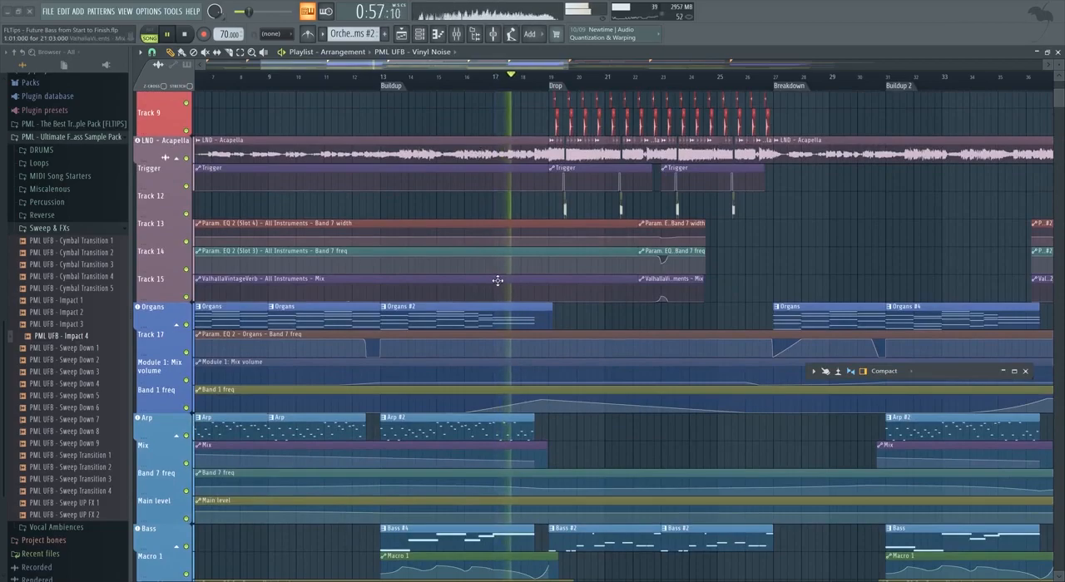
{"action": "scroll", "coordinate": [491, 287], "scroll_direction": "down", "scroll_amount": 2}
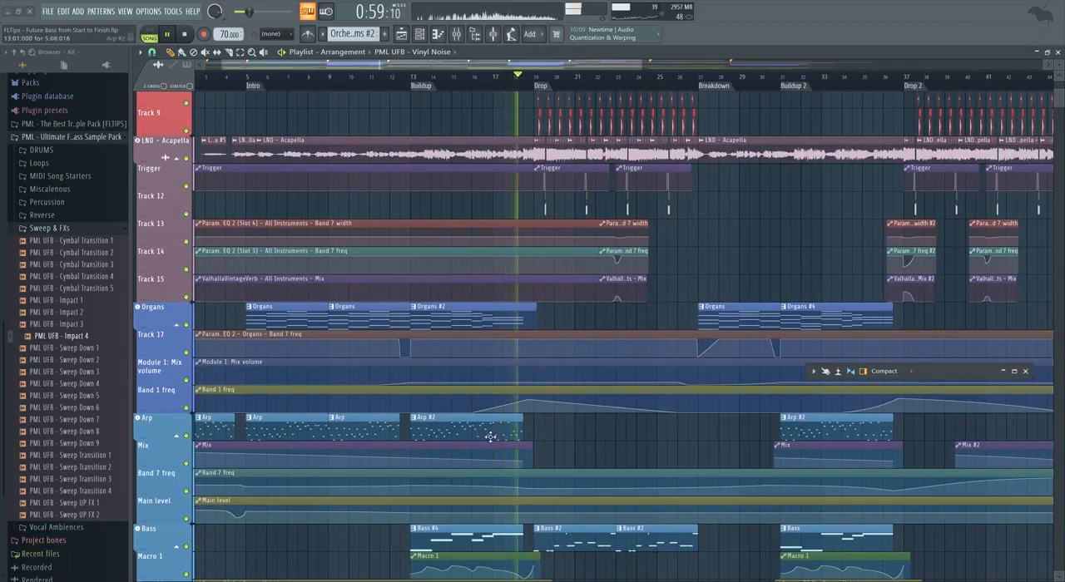